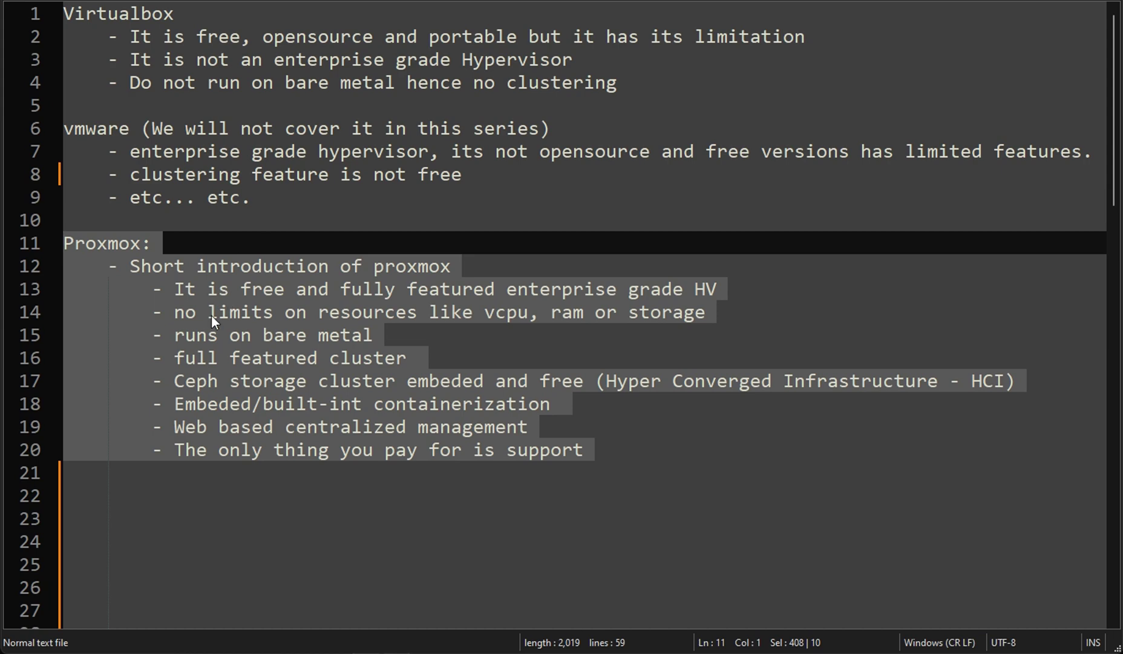
Highlight VirtualBox notes: the last points, the heading, the first point and 'enterprise grade Hypervisor'.
left_click_drag(660, 82, 107, 59)
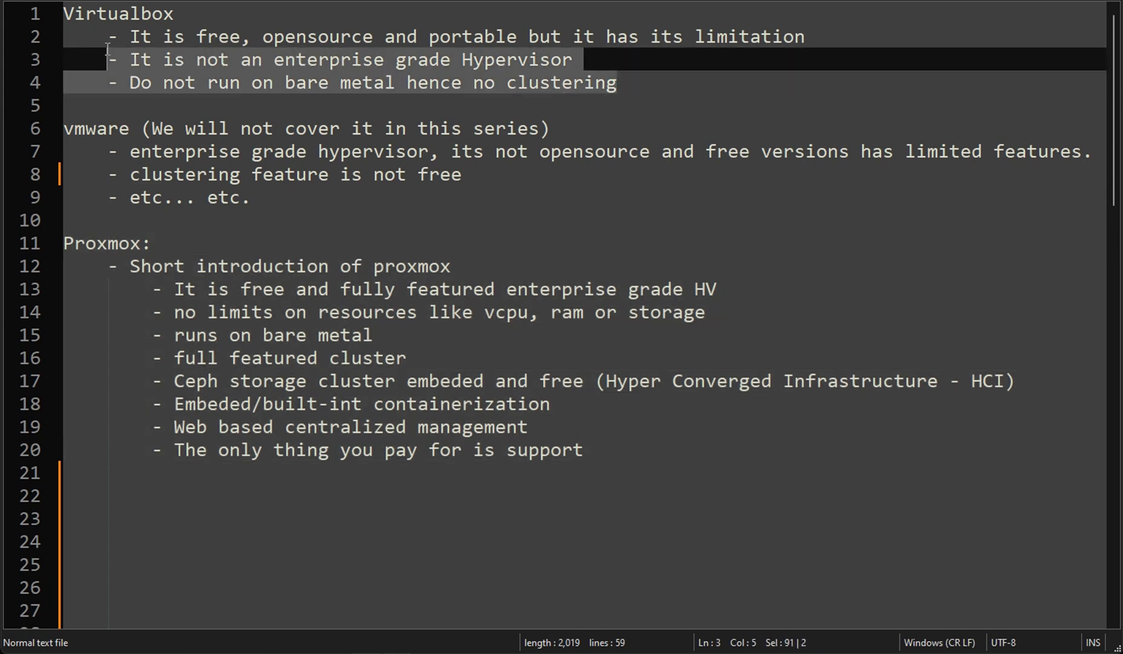
left_click_drag(312, 200, 67, 130)
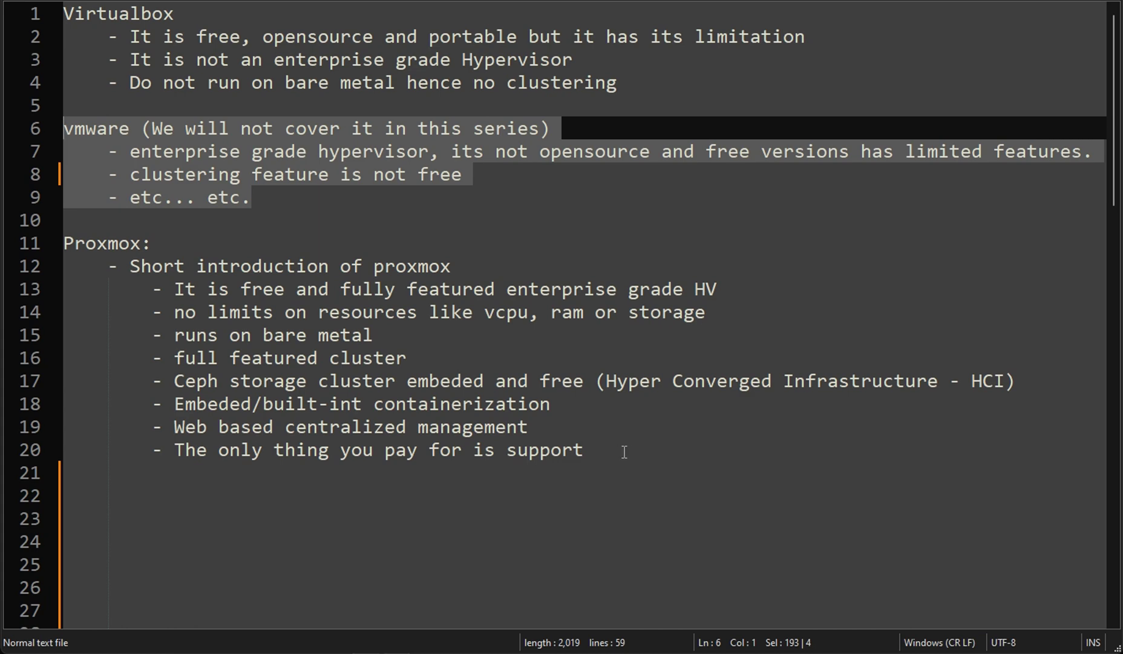
left_click(131, 85)
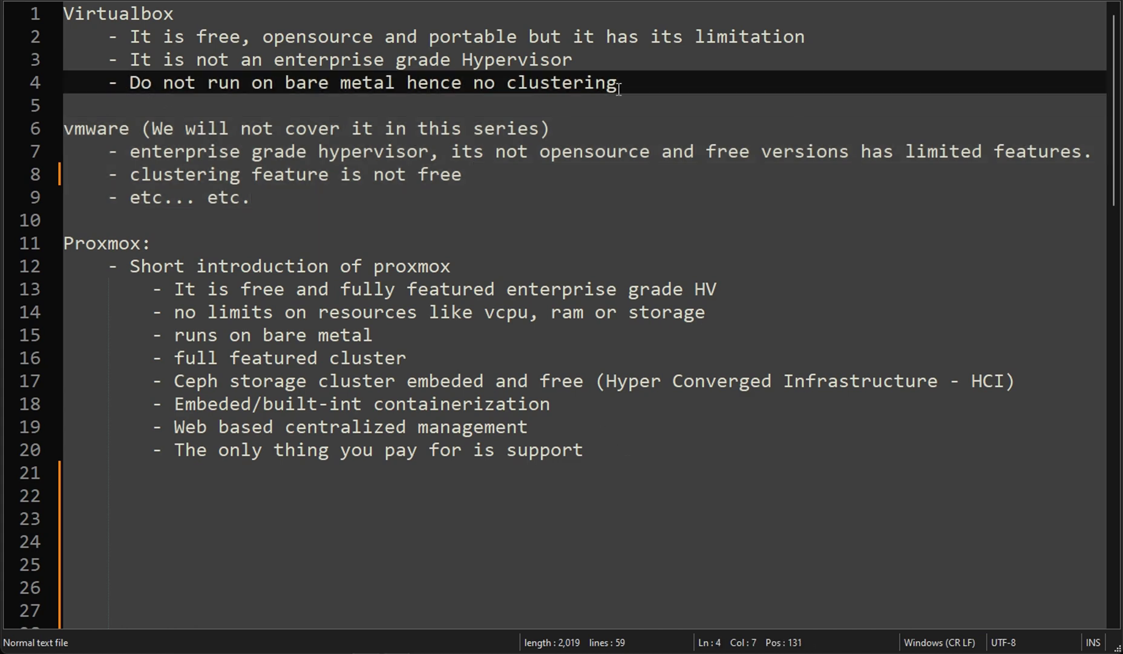
left_click(652, 84)
key("shift+Up")
key("shift+Up")
key("shift+Up")
key("shift+Home")
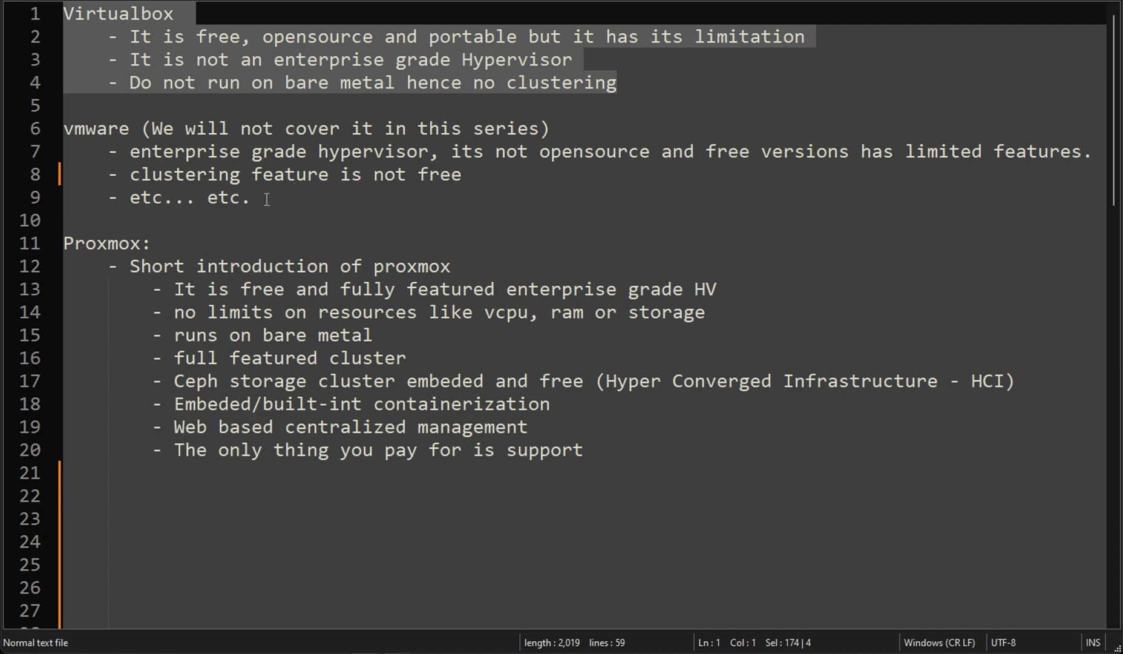
left_click(174, 59)
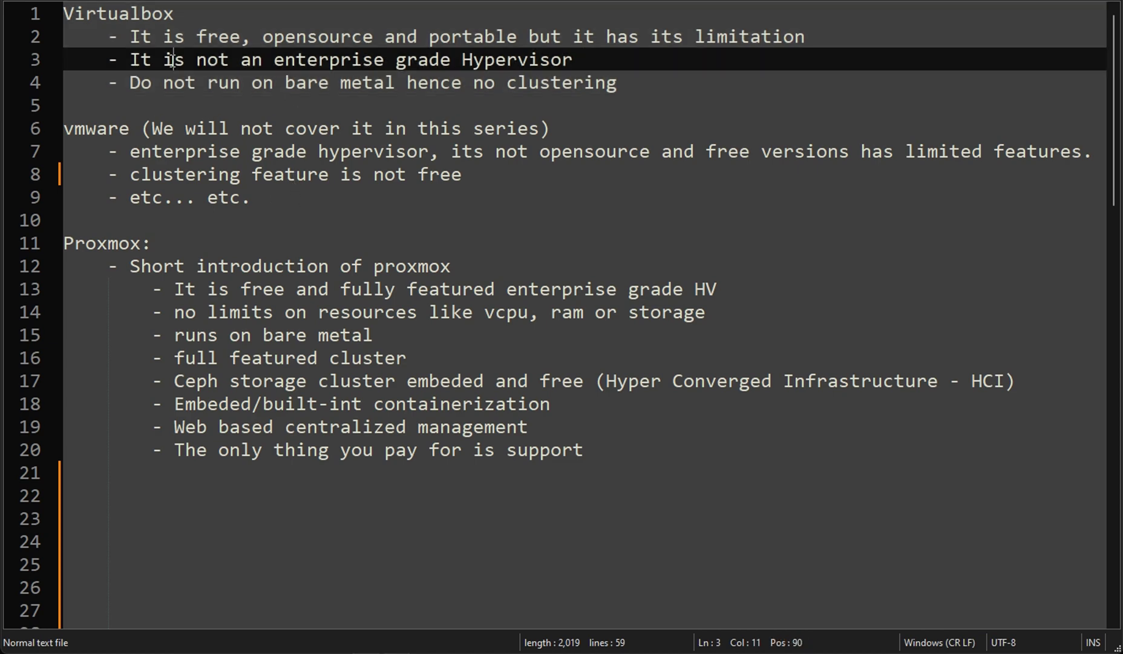
left_click_drag(209, 15, 45, 14)
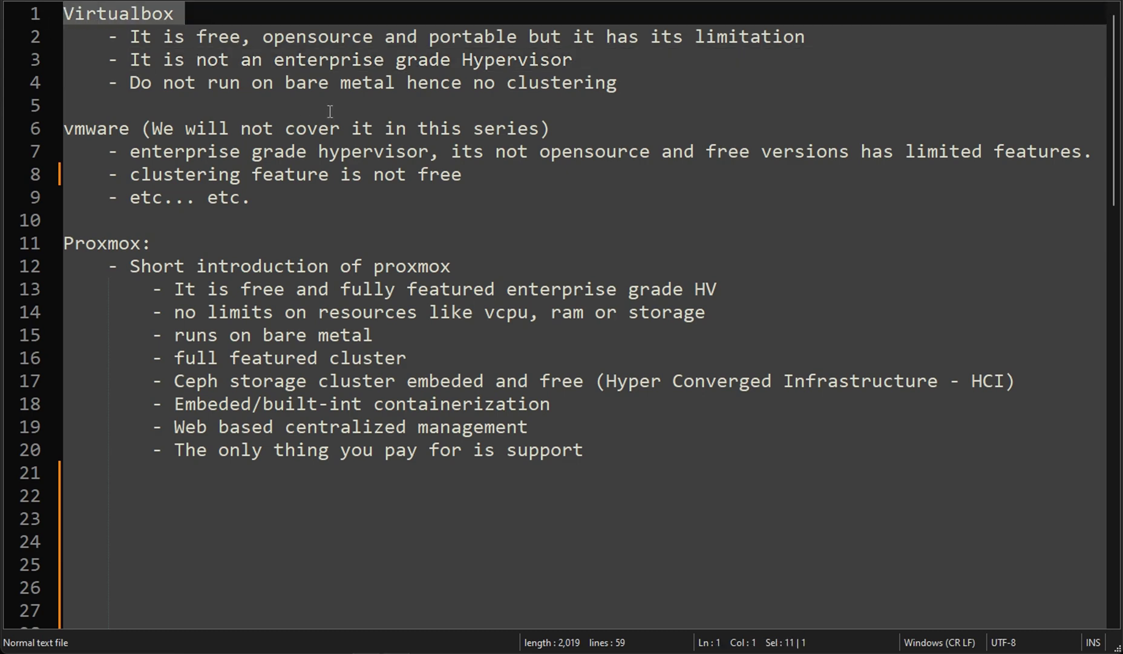
left_click_drag(131, 37, 606, 38)
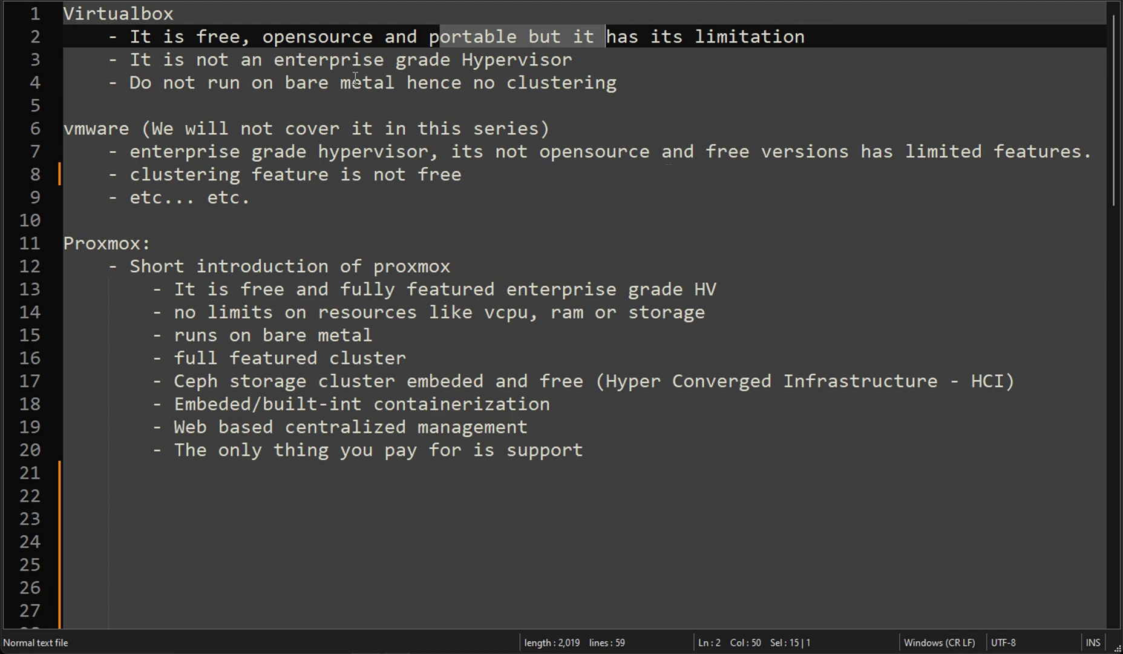
left_click(609, 63)
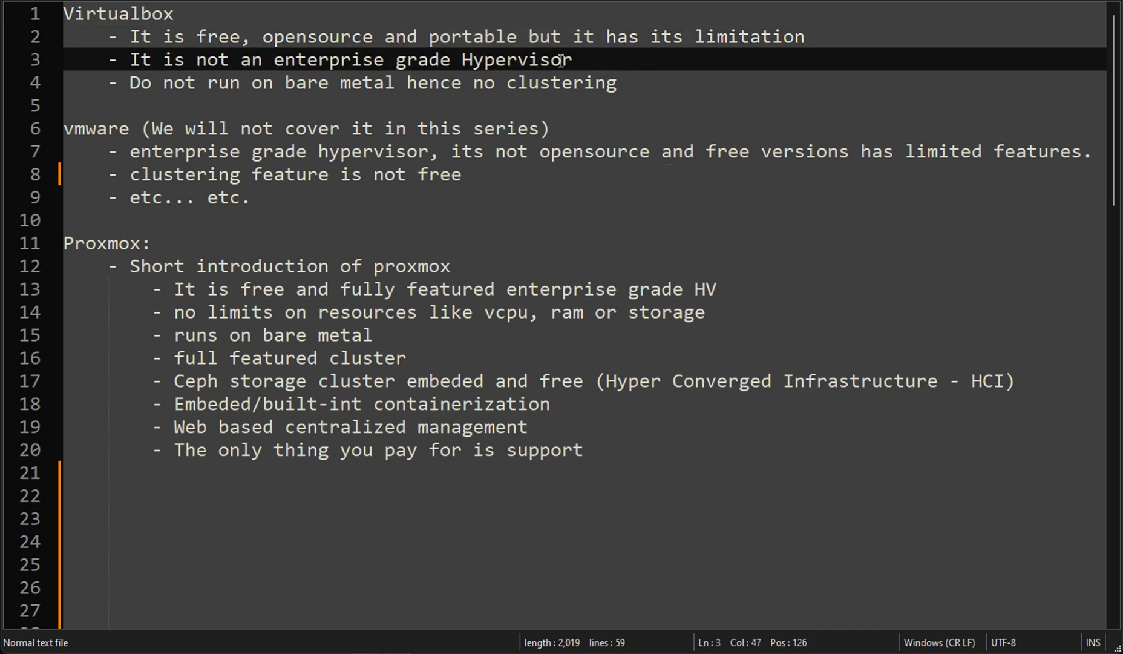
left_click_drag(275, 60, 574, 64)
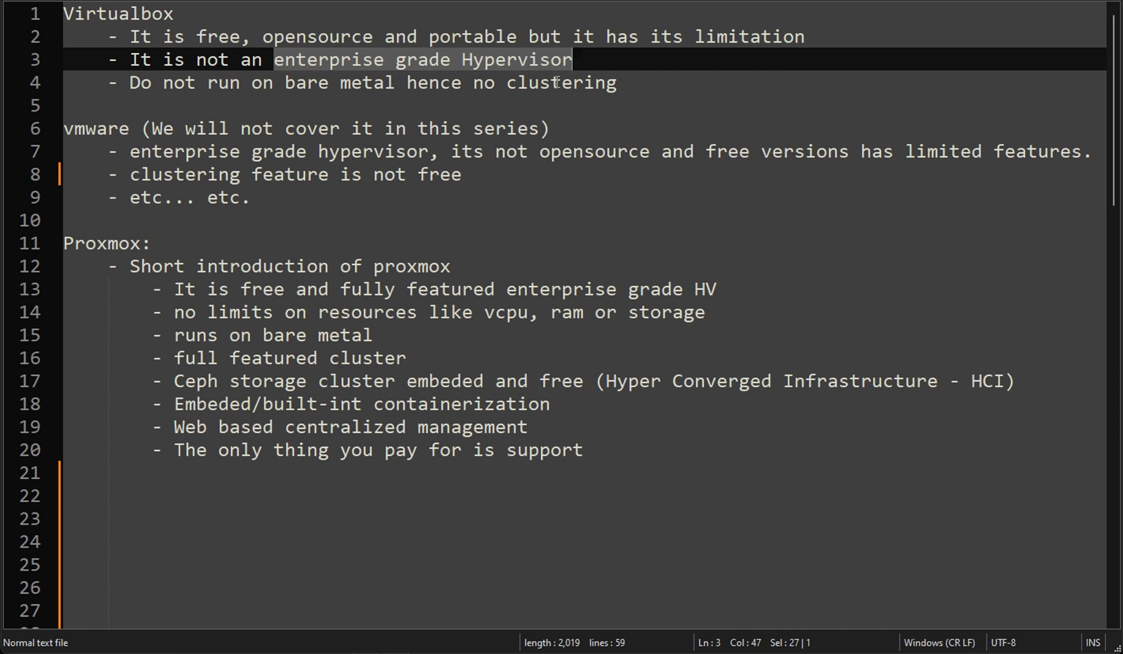
Highlight the whole VirtualBox section, then the VMware section and its 'enterprise grade hypervisor' line.
left_click_drag(646, 91, 57, 13)
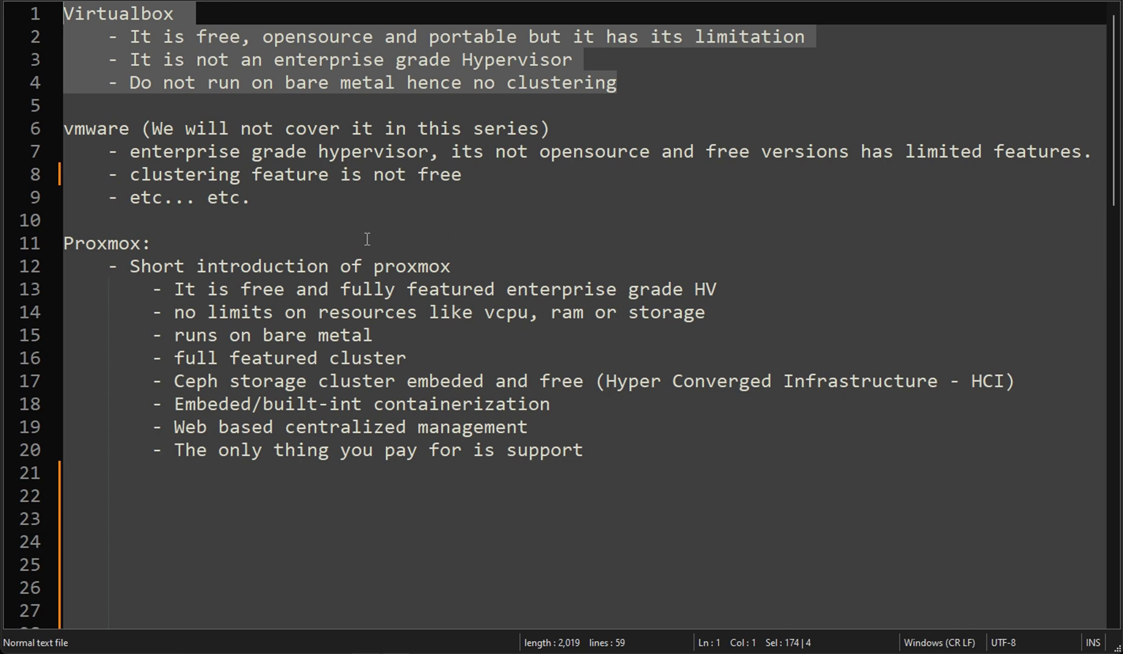
left_click(273, 212)
key("shift+Up")
key("shift+Up")
key("shift+Up")
key("shift+Up")
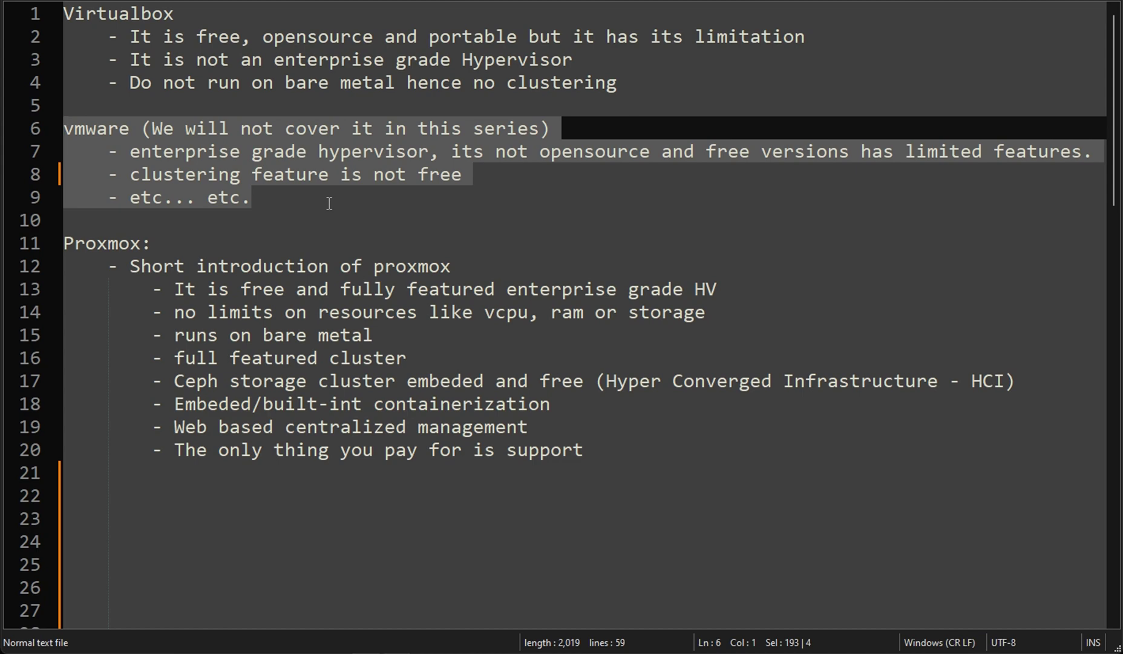
left_click(361, 174)
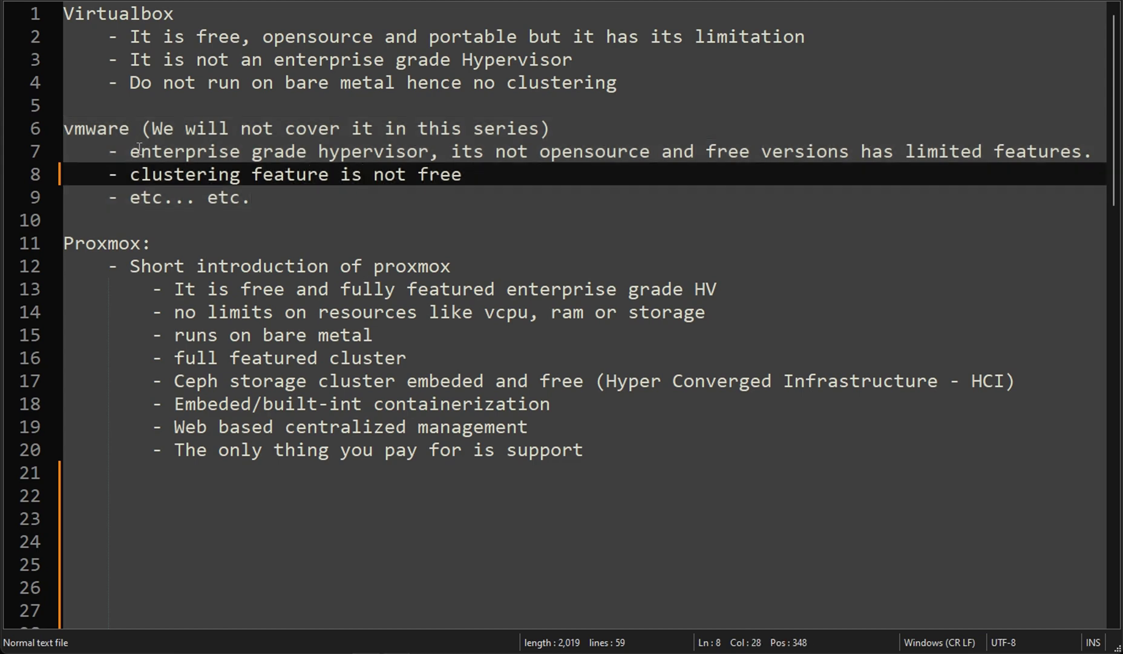
left_click_drag(130, 151, 428, 151)
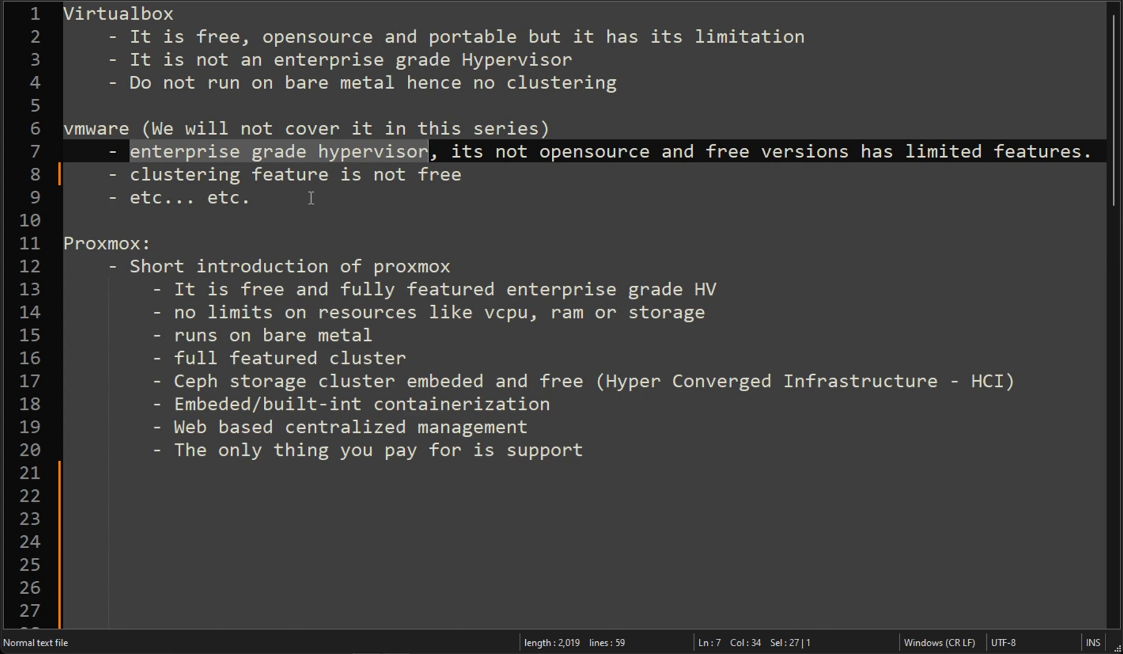
left_click_drag(279, 206, 59, 129)
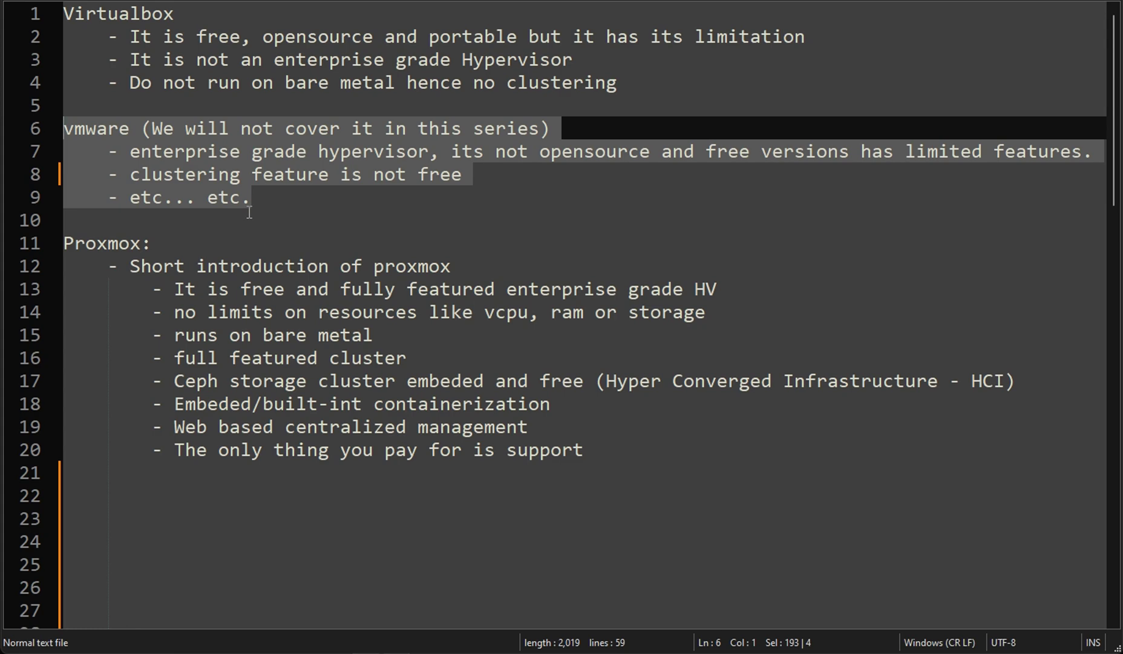
left_click(113, 273)
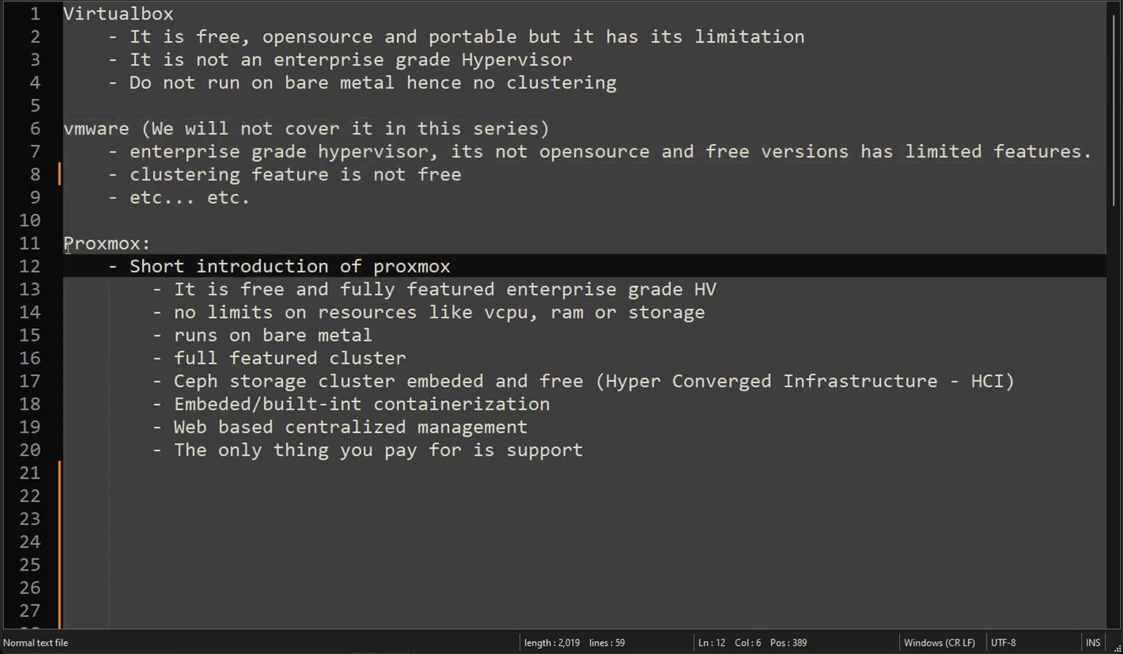
Highlight the Proxmox introduction section, then 'It is free' and the no-limits point.
left_click_drag(65, 245, 596, 451)
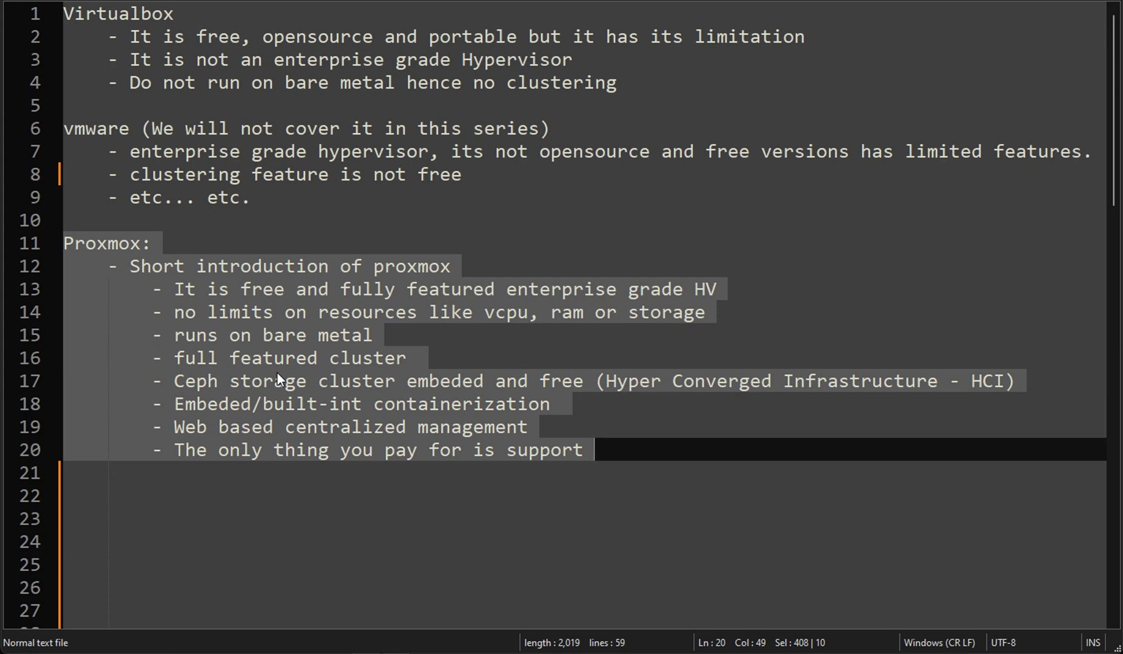
left_click(239, 350)
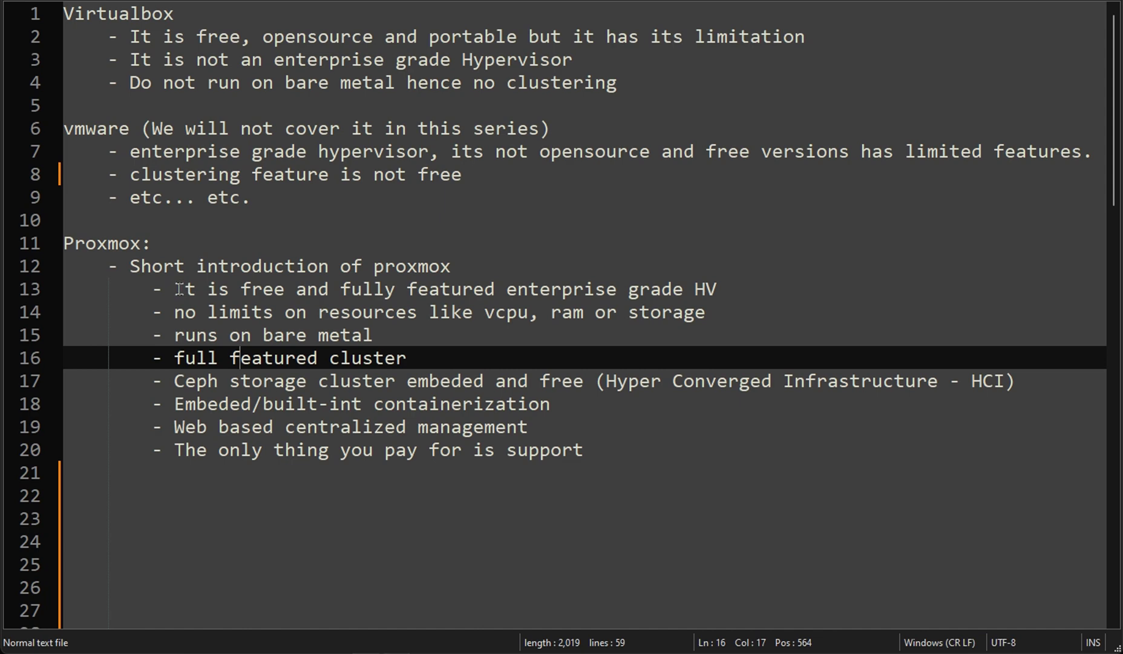
left_click_drag(179, 288, 722, 292)
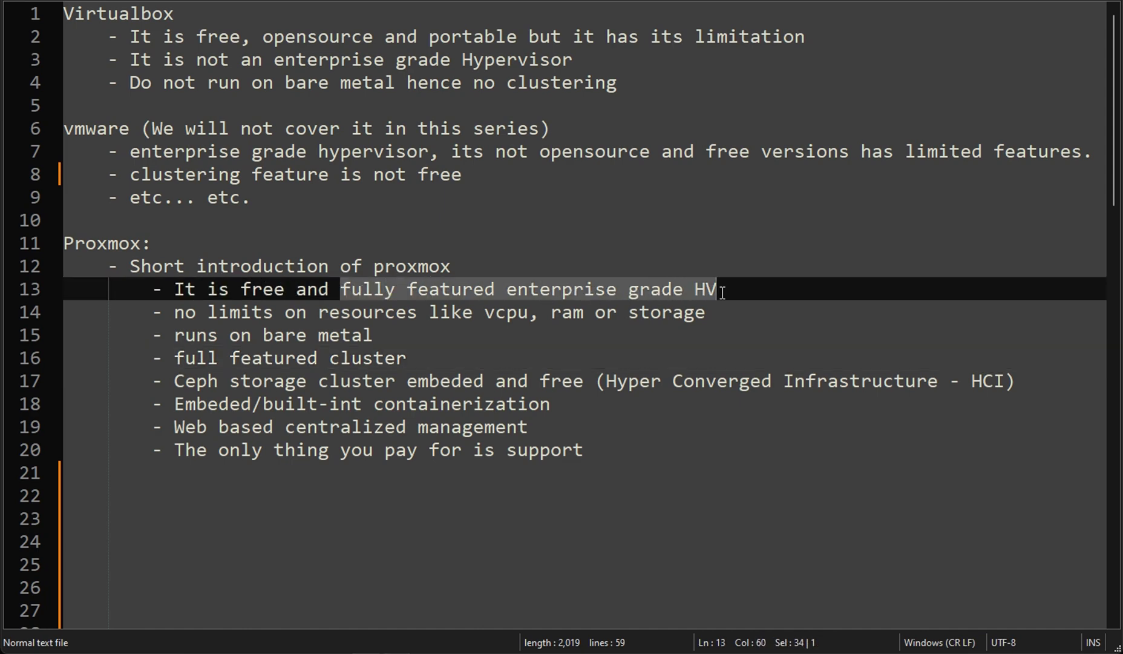
left_click_drag(162, 312, 529, 313)
left_click(560, 315)
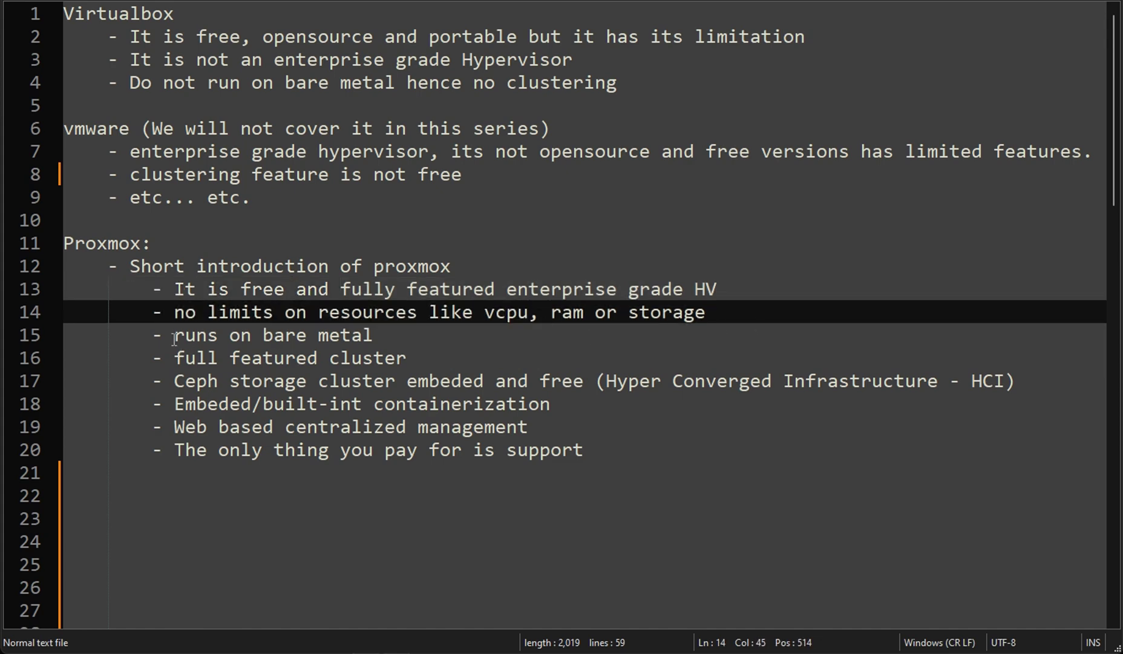
Highlight Proxmox features: bare metal, full-featured cluster, Ceph storage, built-in, web management, paid support.
left_click_drag(174, 335, 426, 339)
left_click_drag(174, 363, 431, 361)
left_click_drag(175, 381, 939, 382)
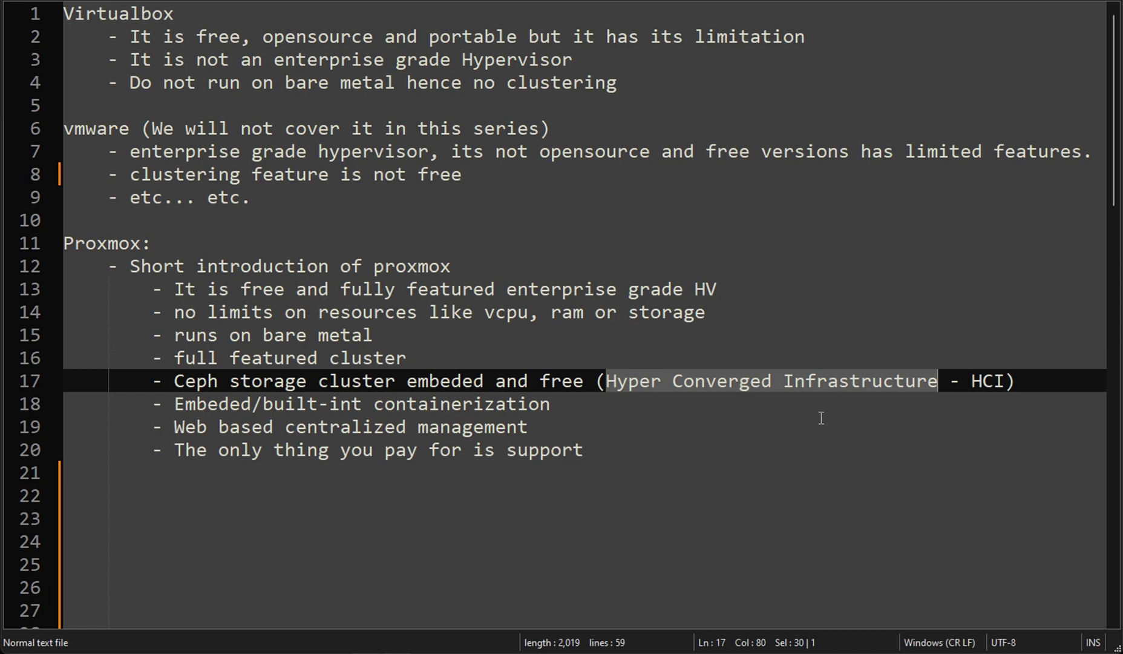
left_click_drag(163, 403, 373, 404)
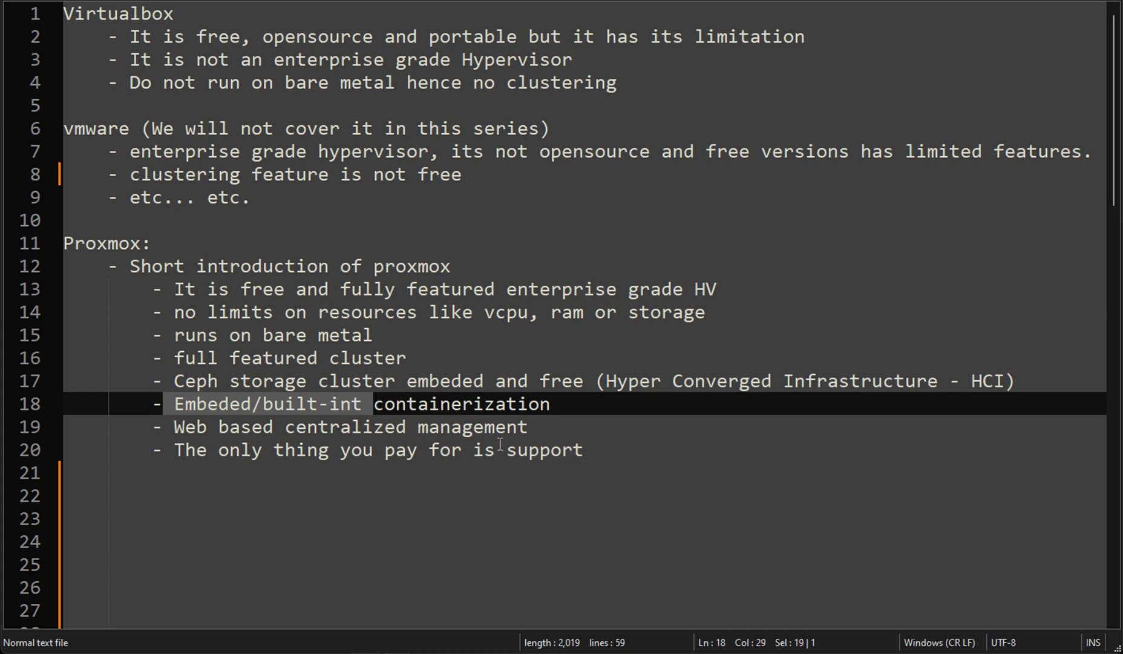
left_click_drag(175, 426, 546, 431)
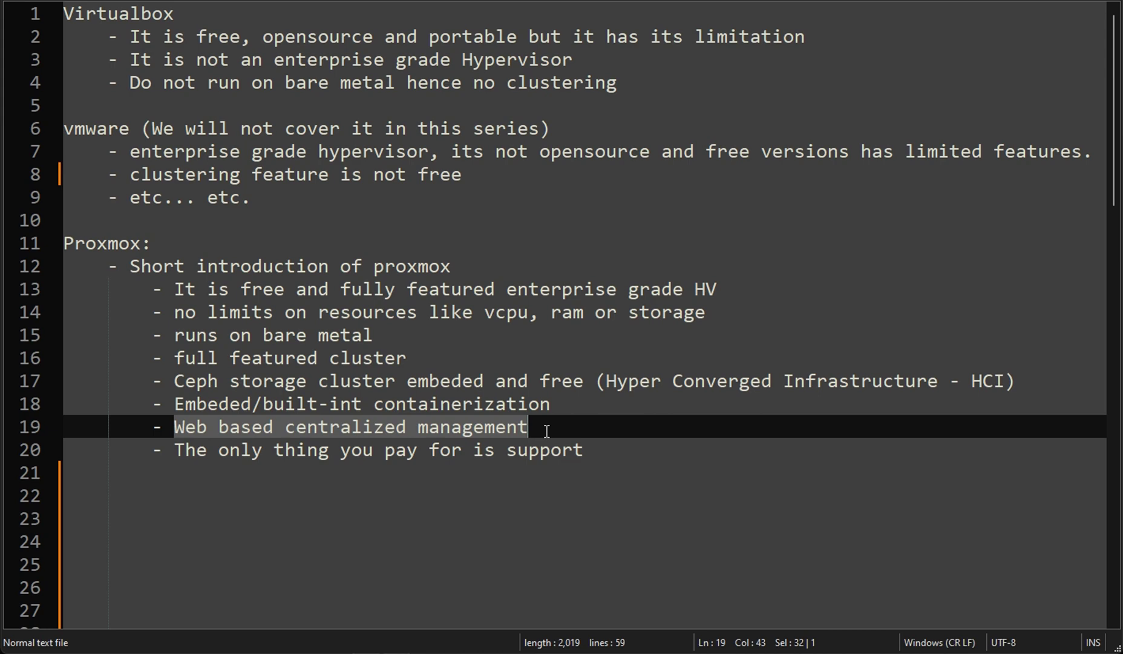
left_click_drag(175, 450, 584, 451)
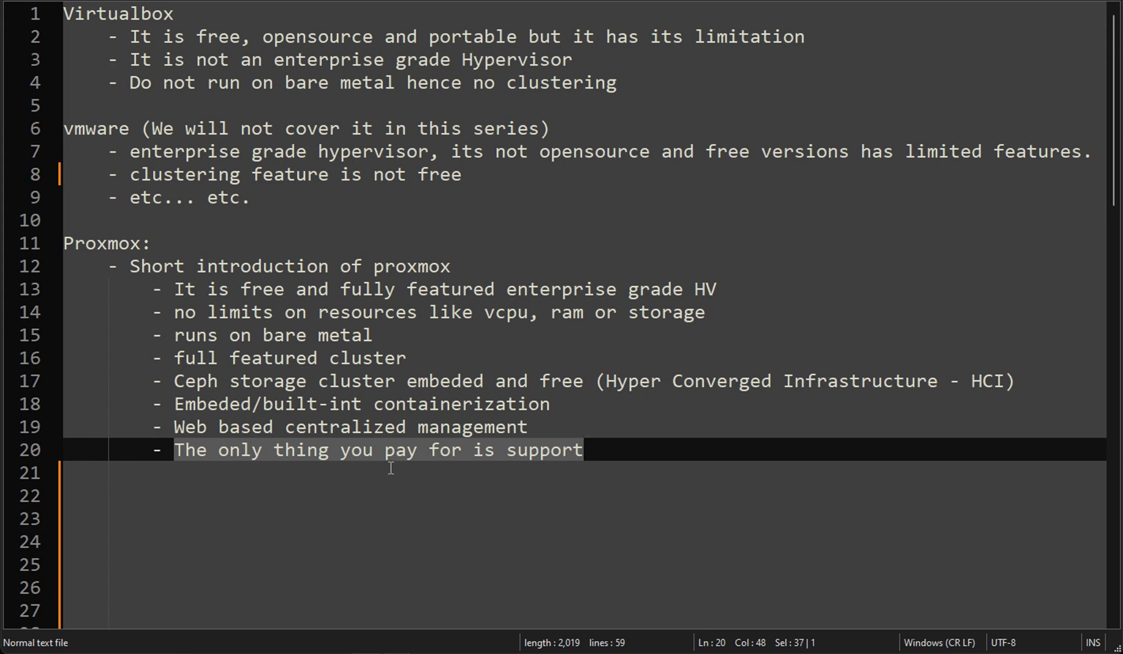
Scroll to line 31 and highlight the download, install, single-node testing and Cluster Configuration steps.
scroll(391, 468, "down", 8)
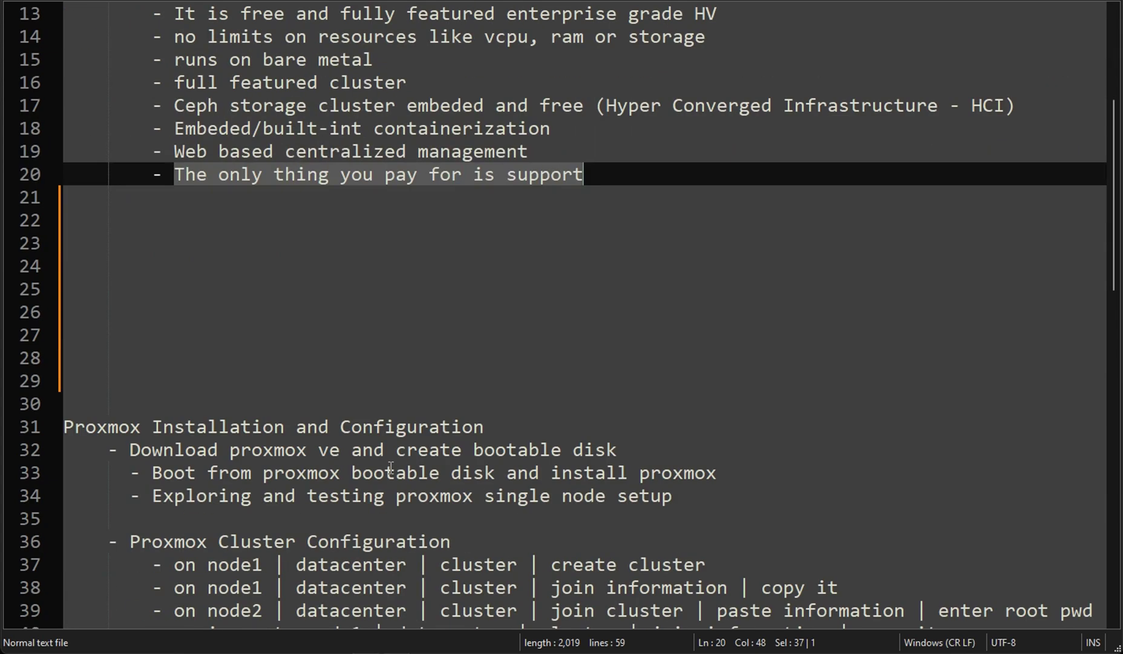
scroll(391, 468, "down", 1)
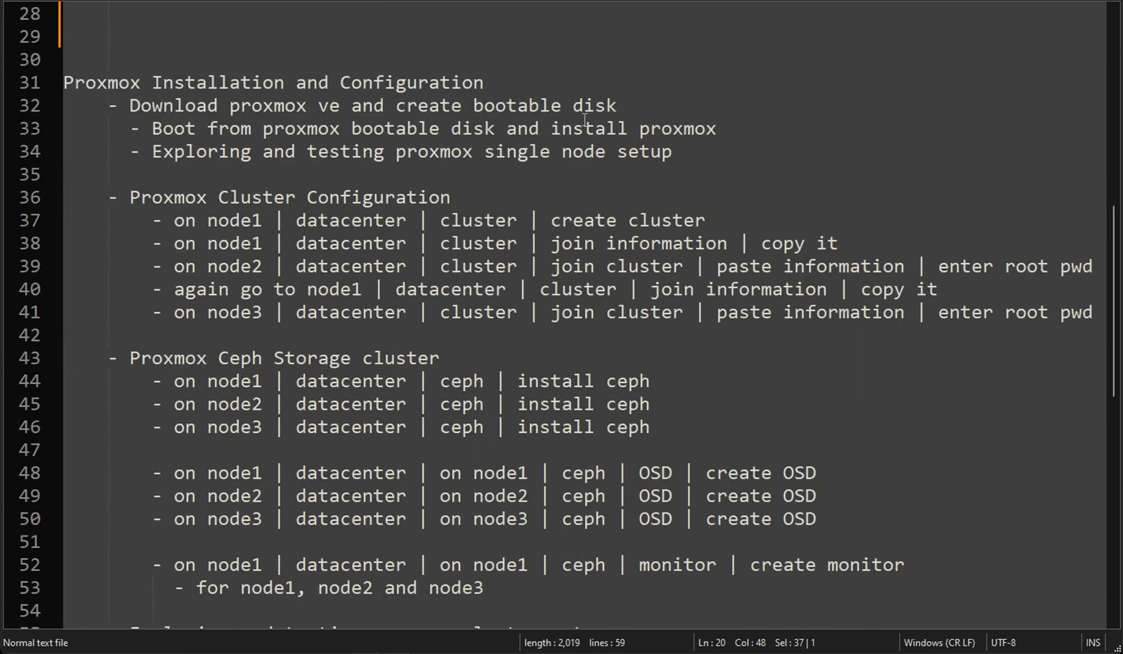
scroll(450, 202, "down", 1)
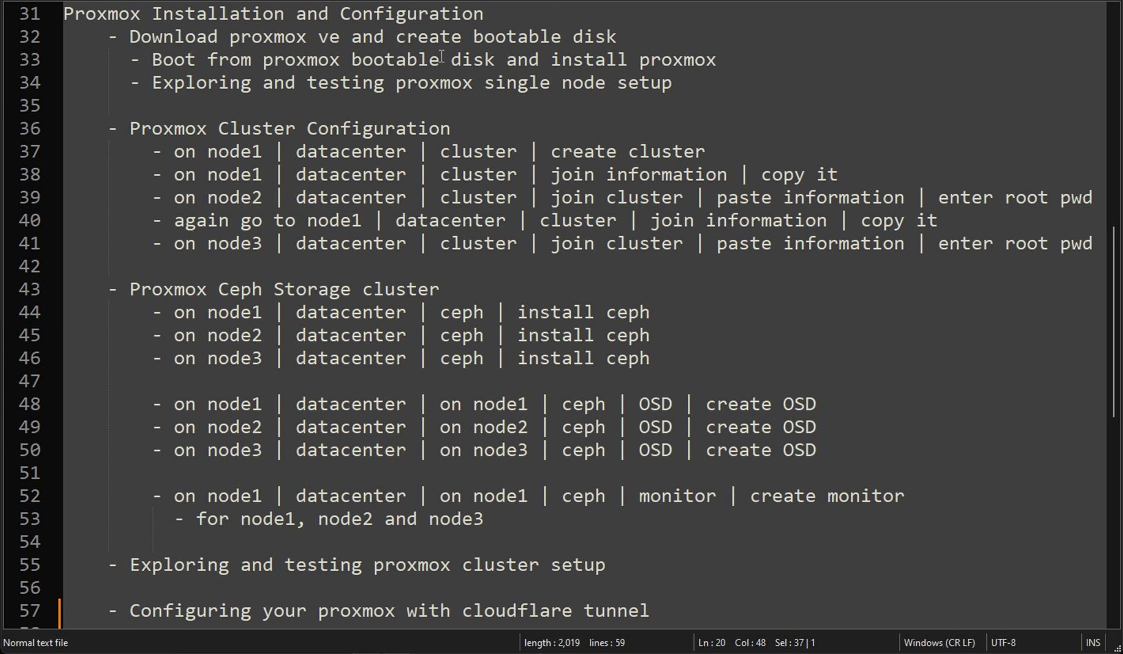
left_click_drag(130, 38, 629, 37)
left_click_drag(161, 59, 714, 60)
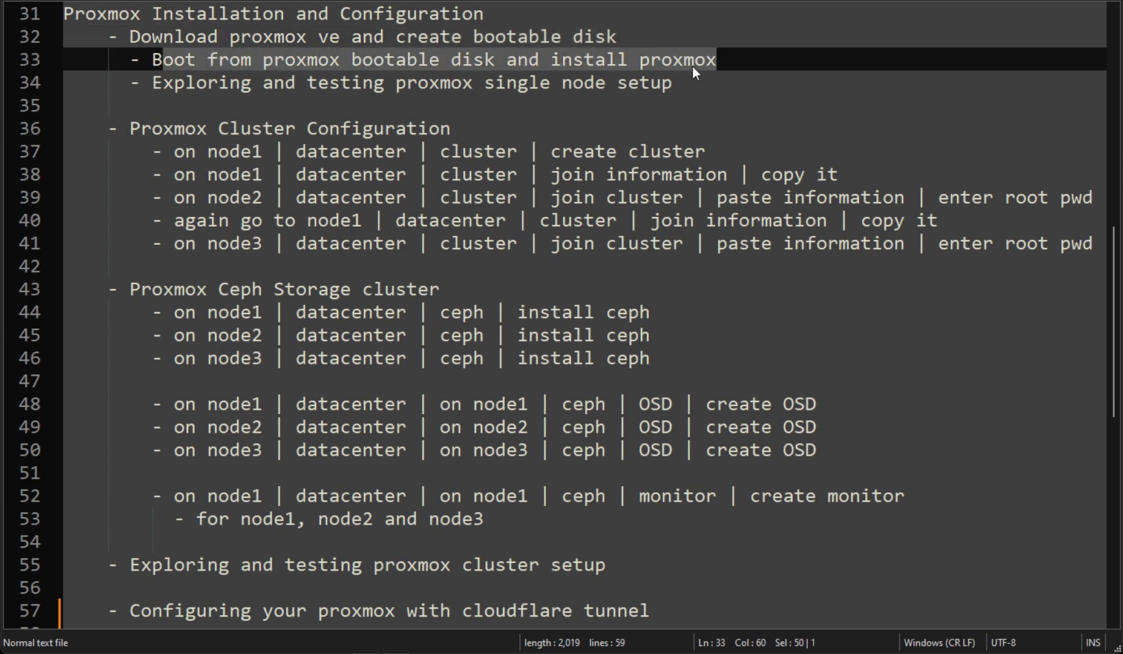
left_click_drag(152, 82, 673, 82)
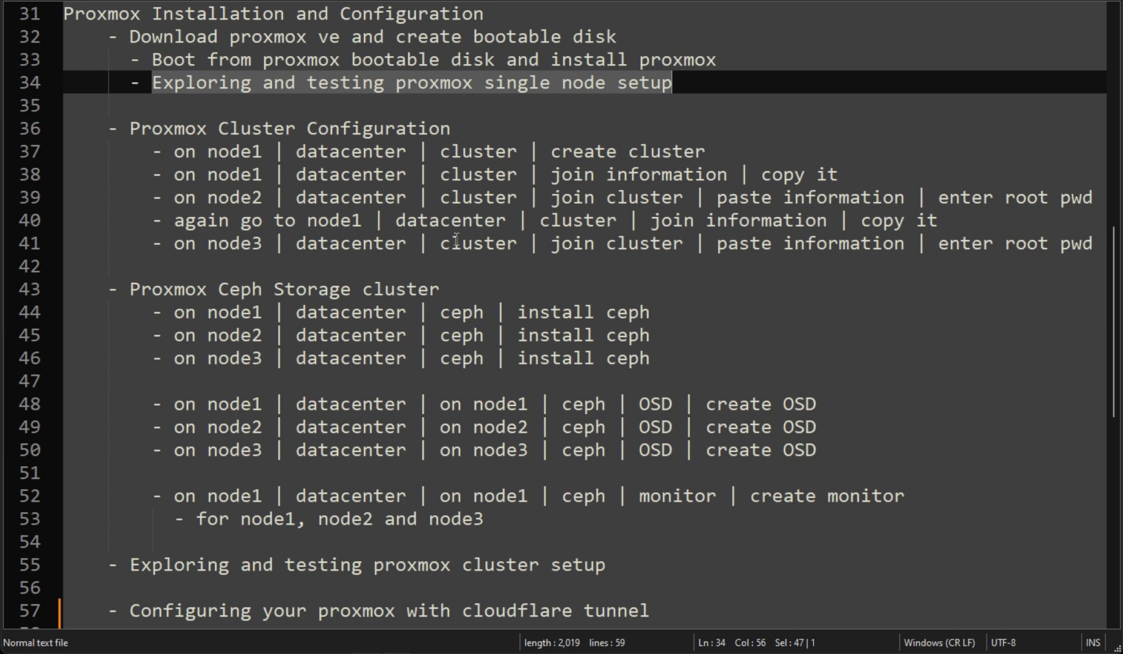
left_click_drag(129, 128, 443, 135)
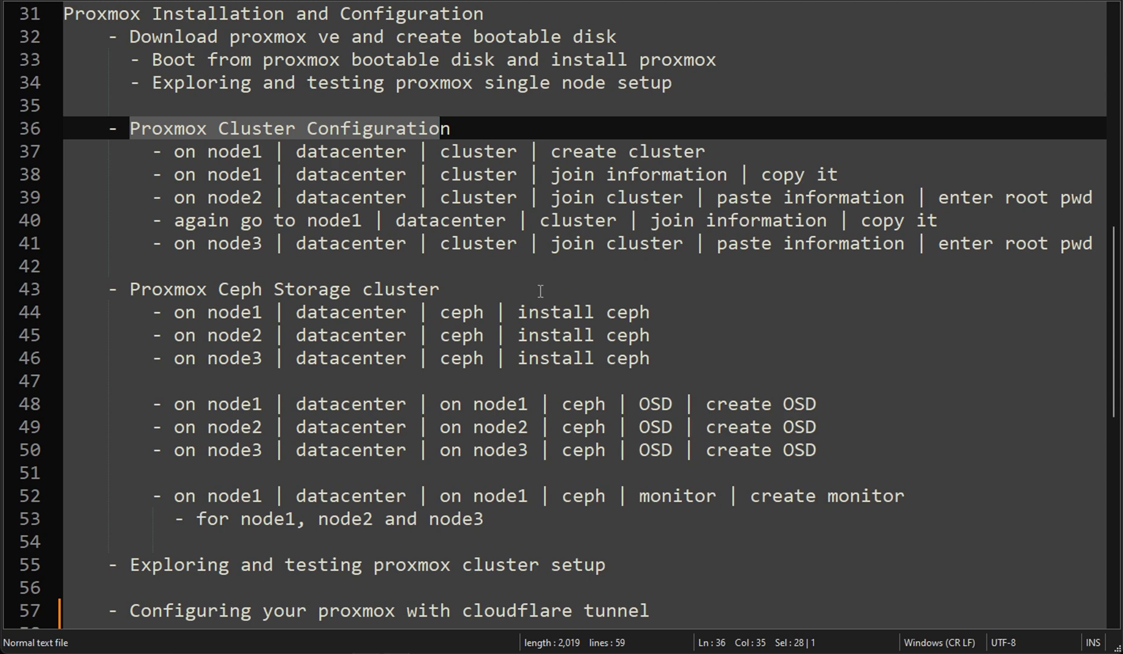
left_click_drag(131, 291, 451, 291)
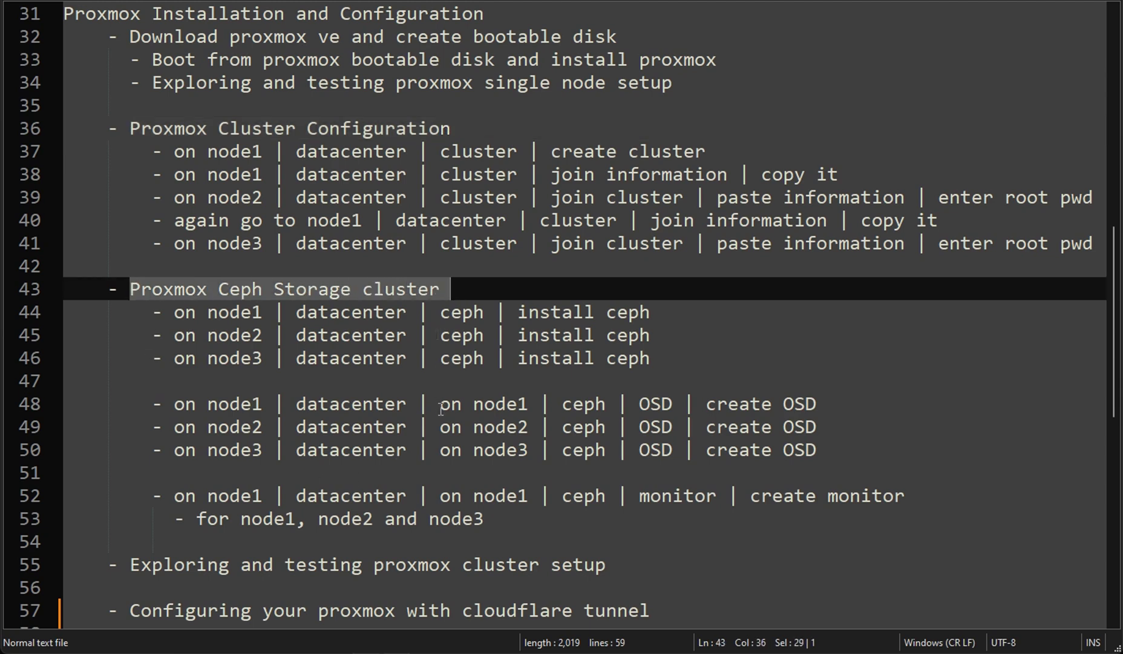
scroll(440, 409, "down", 2)
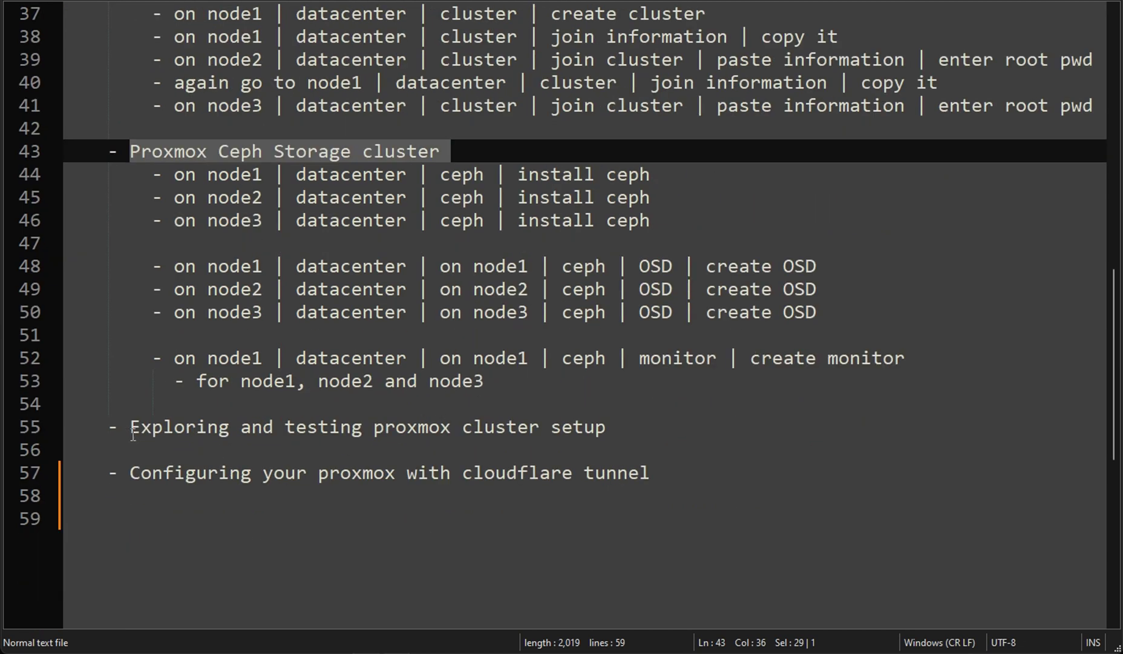
left_click_drag(131, 427, 606, 427)
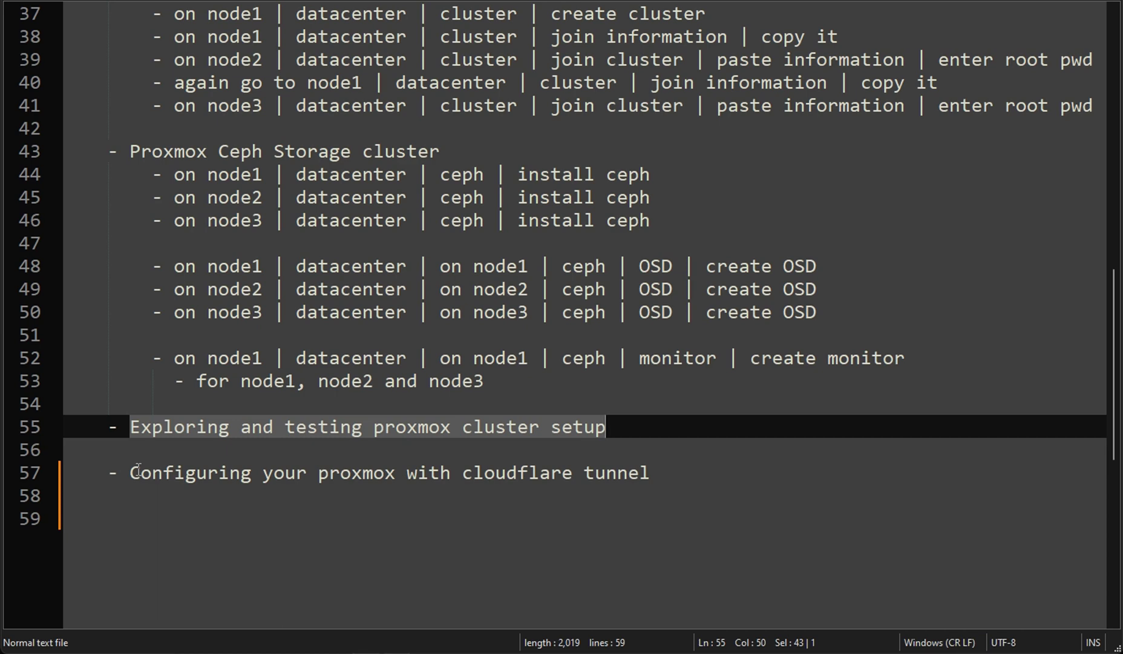
left_click_drag(131, 472, 640, 473)
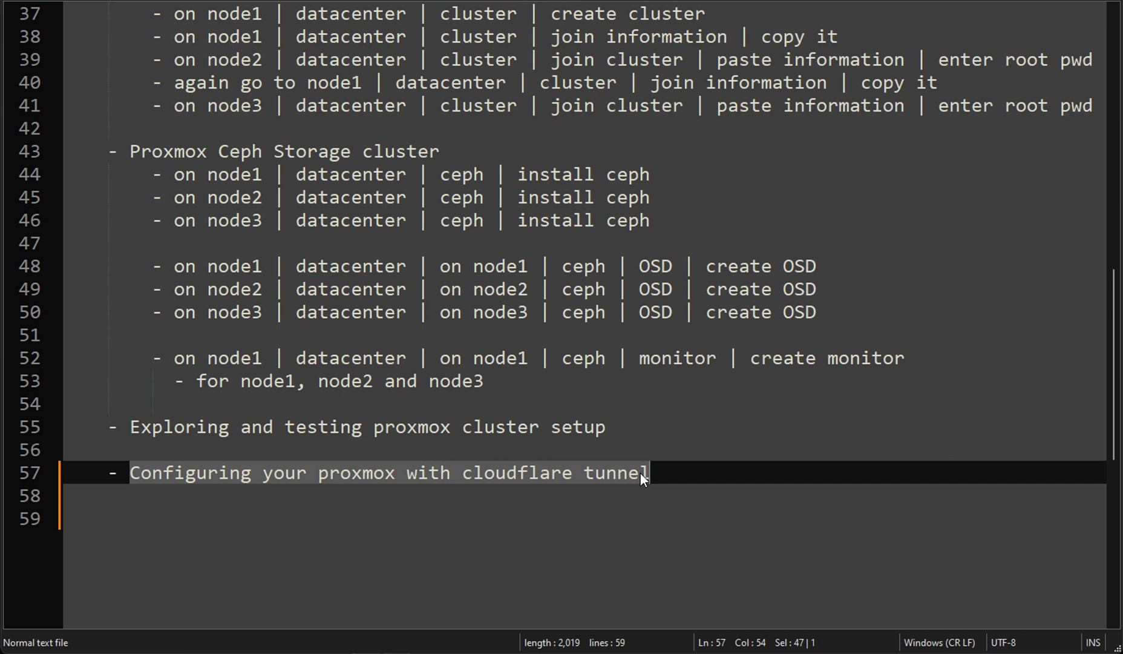
scroll(624, 445, "up", 12)
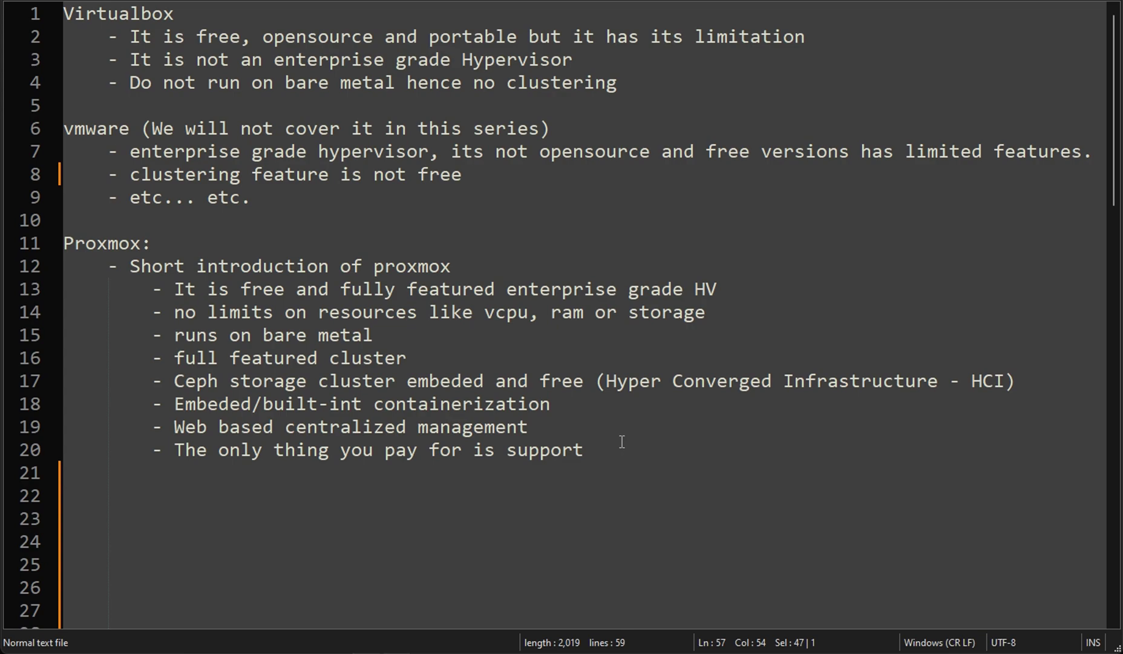
scroll(538, 436, "down", 8)
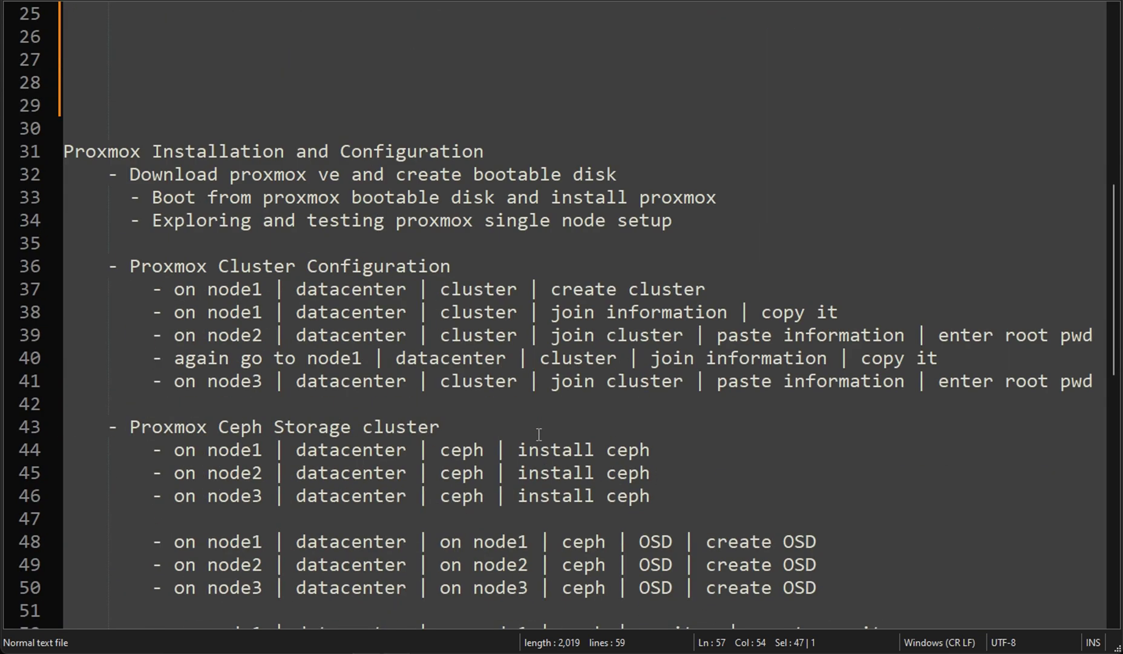
scroll(539, 434, "down", 2)
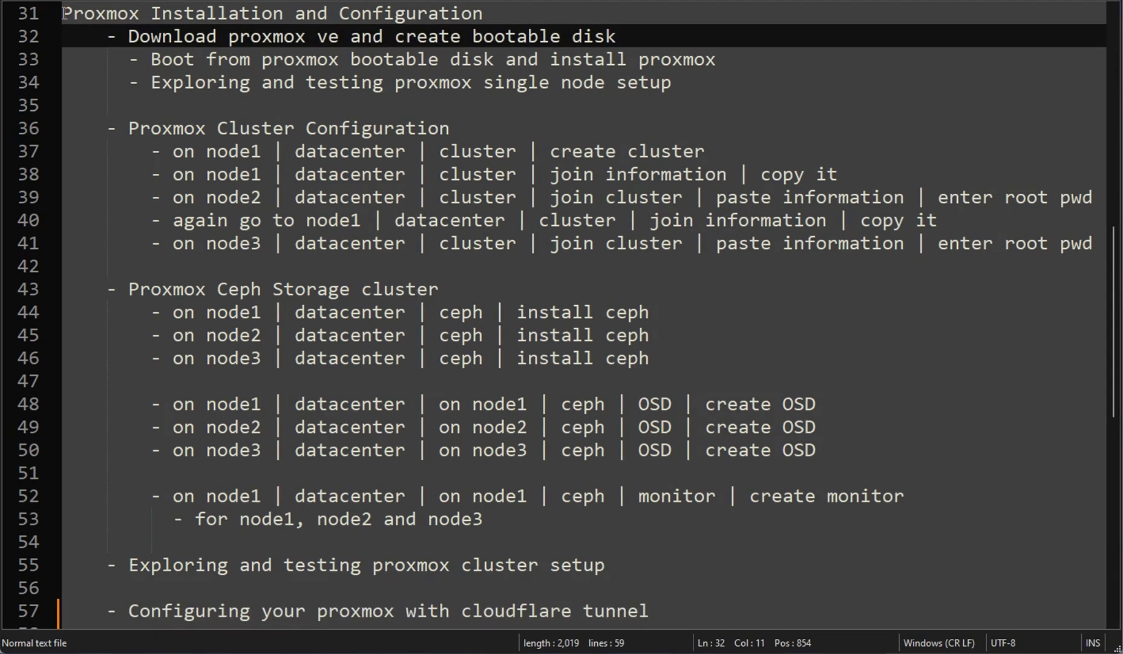
left_click_drag(179, 37, 641, 38)
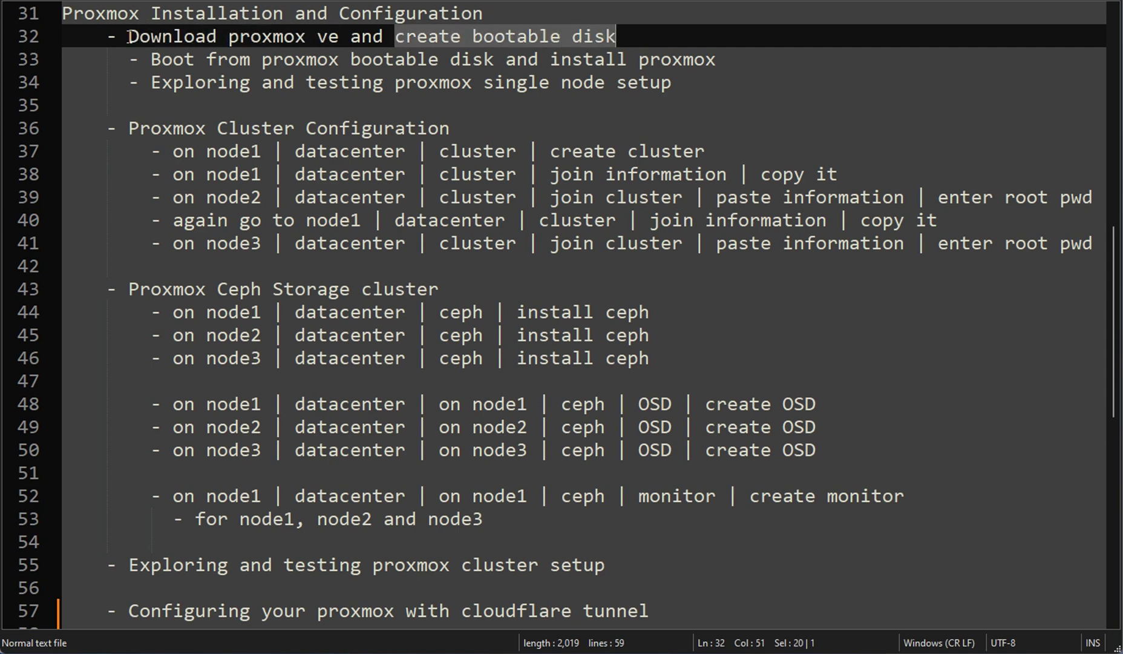
left_click_drag(129, 36, 337, 37)
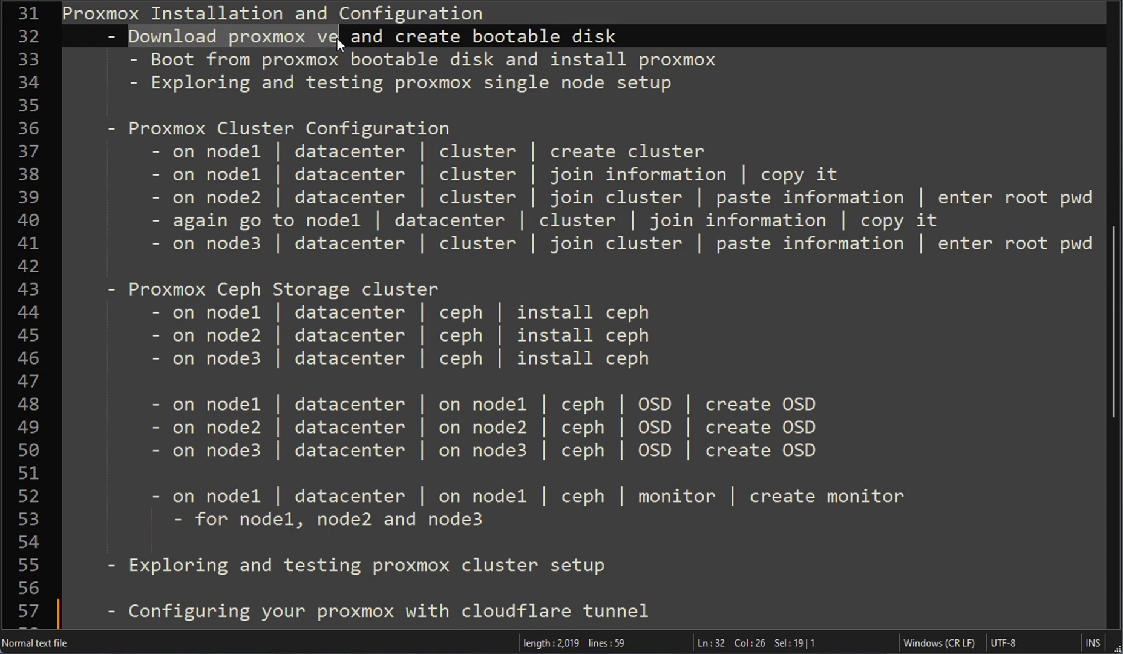
left_click_drag(395, 37, 617, 37)
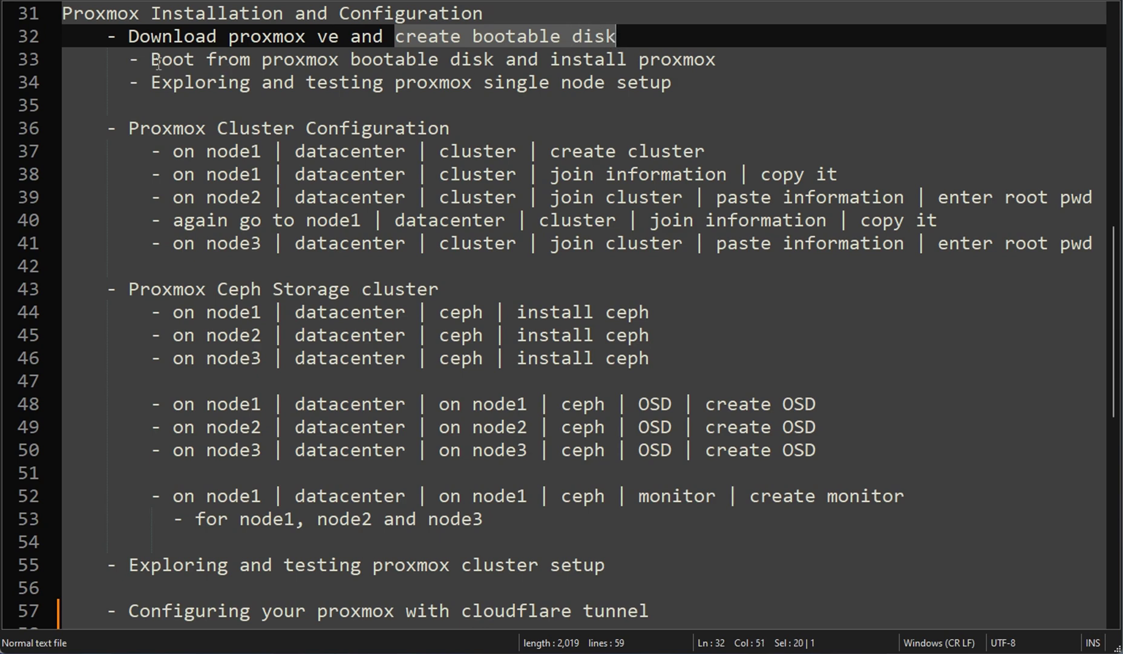
left_click_drag(152, 61, 705, 60)
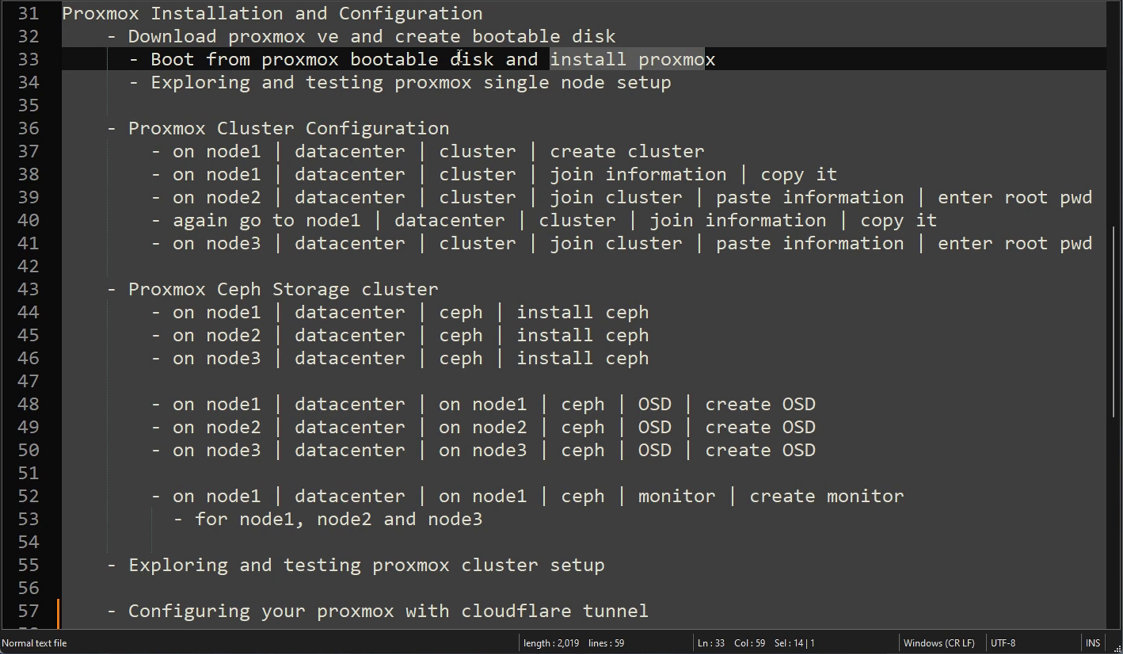
left_click_drag(153, 83, 673, 83)
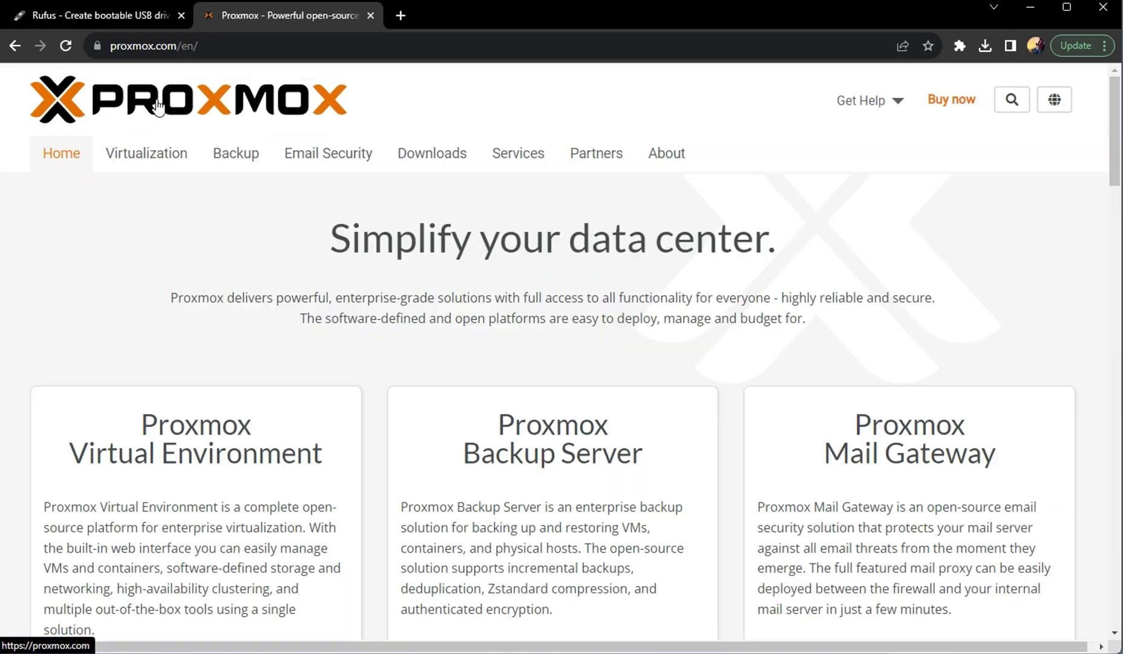
Show the Proxmox VE 8.0-2 ISO installer (1.11 GB) on the downloads page, then return to Rufus.
left_click(439, 162)
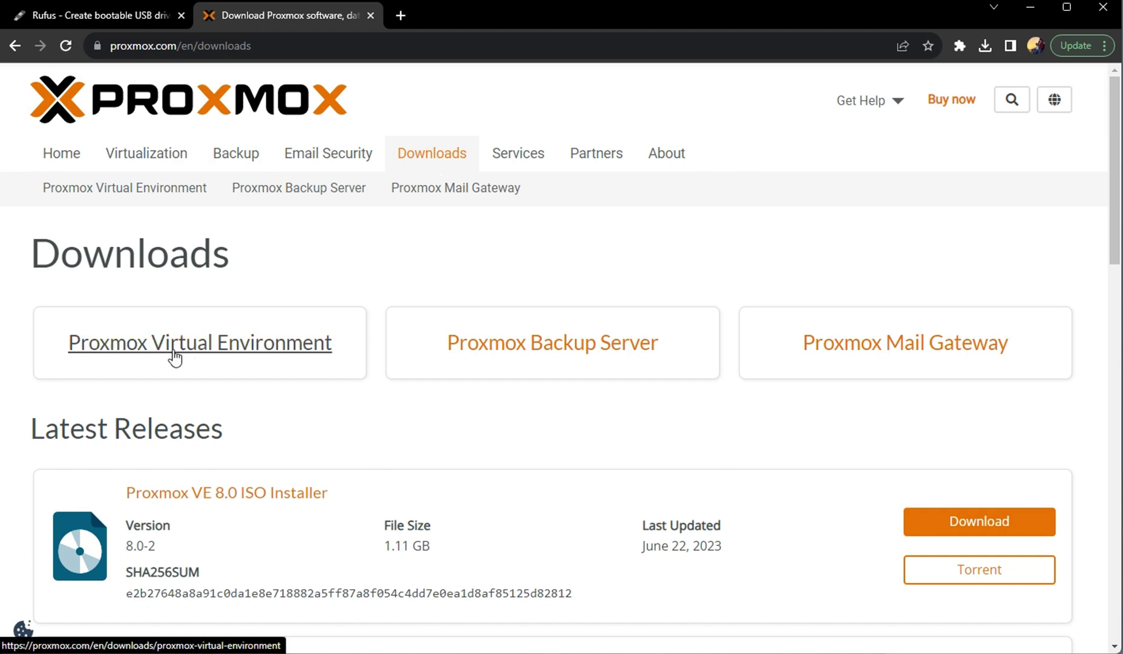
left_click(240, 357)
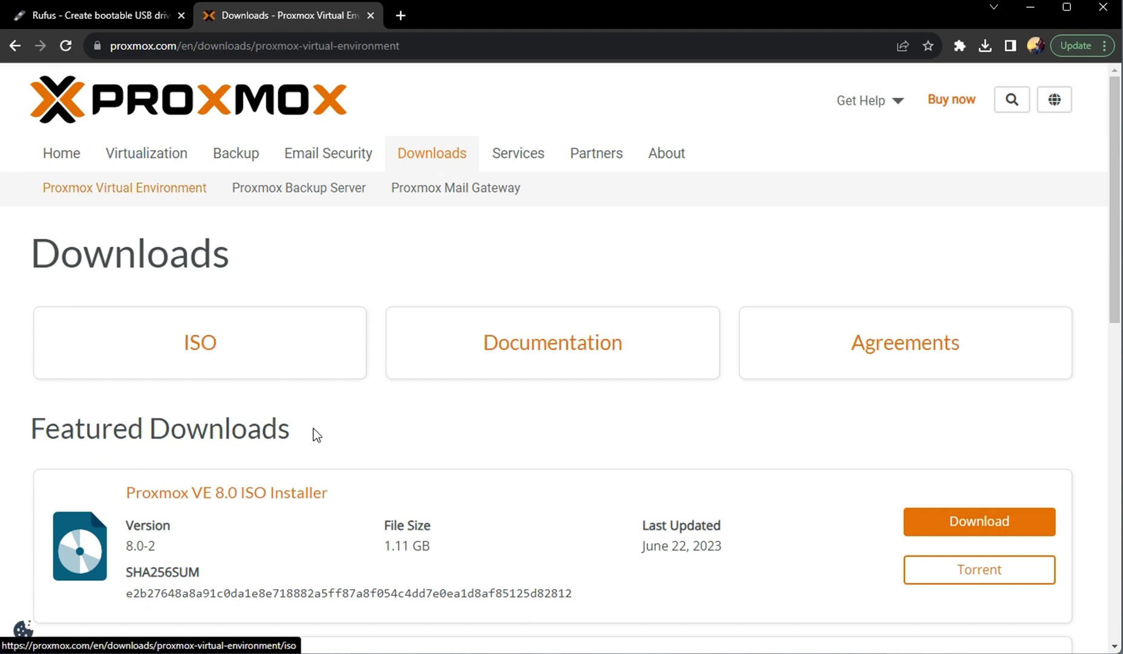
scroll(336, 439, "down", 1)
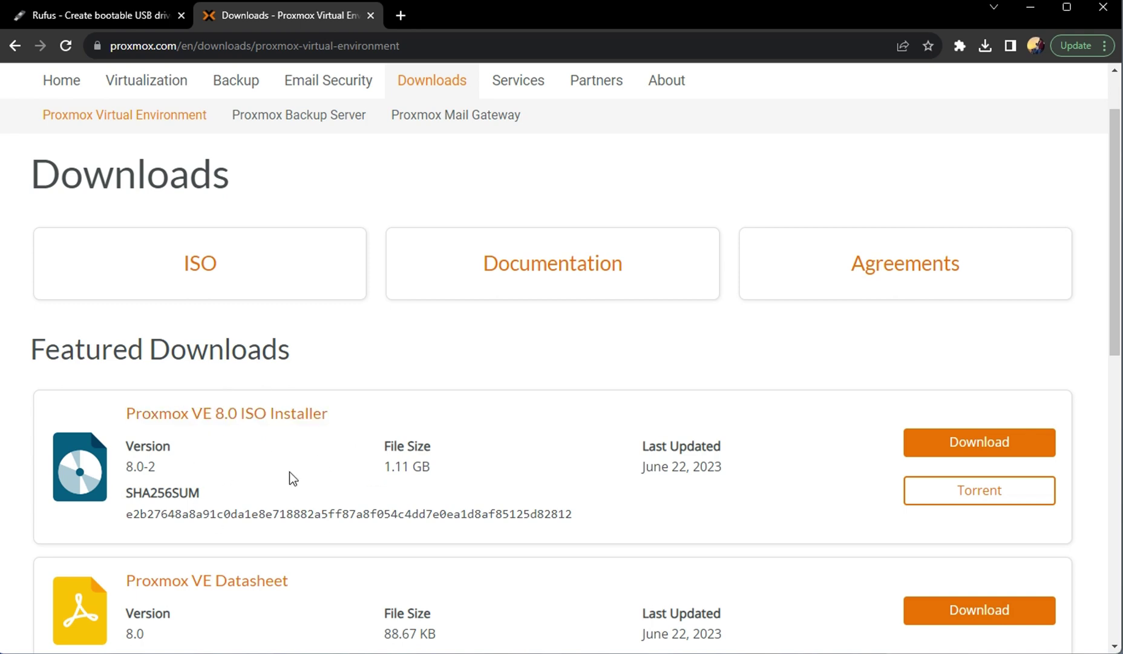
left_click_drag(129, 466, 156, 468)
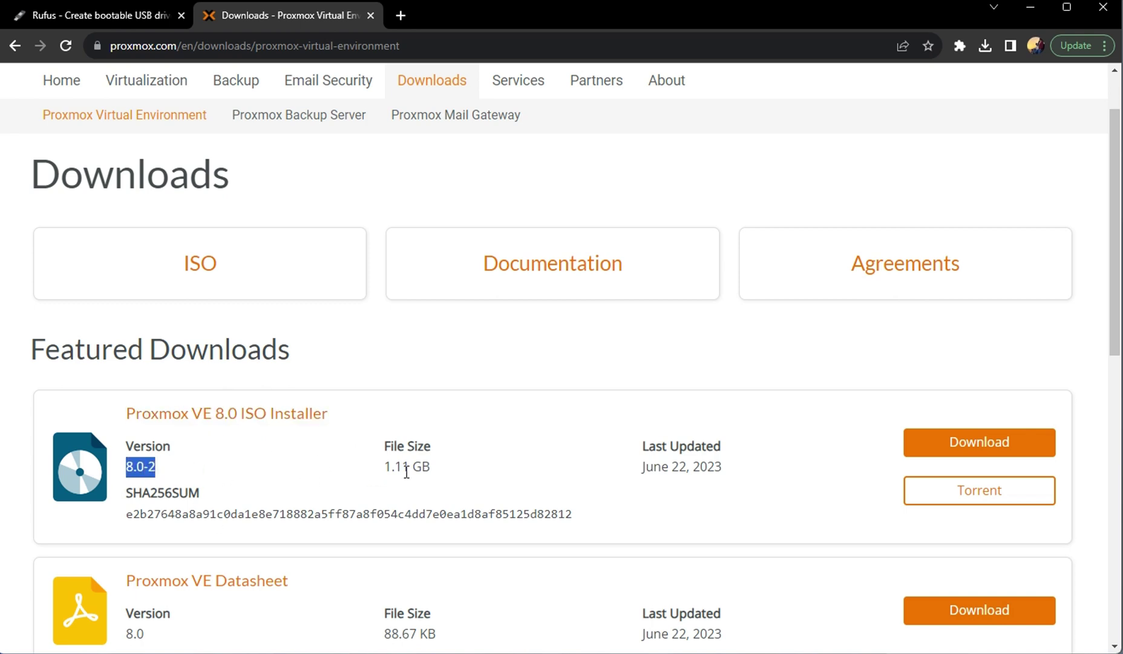
left_click_drag(385, 468, 422, 469)
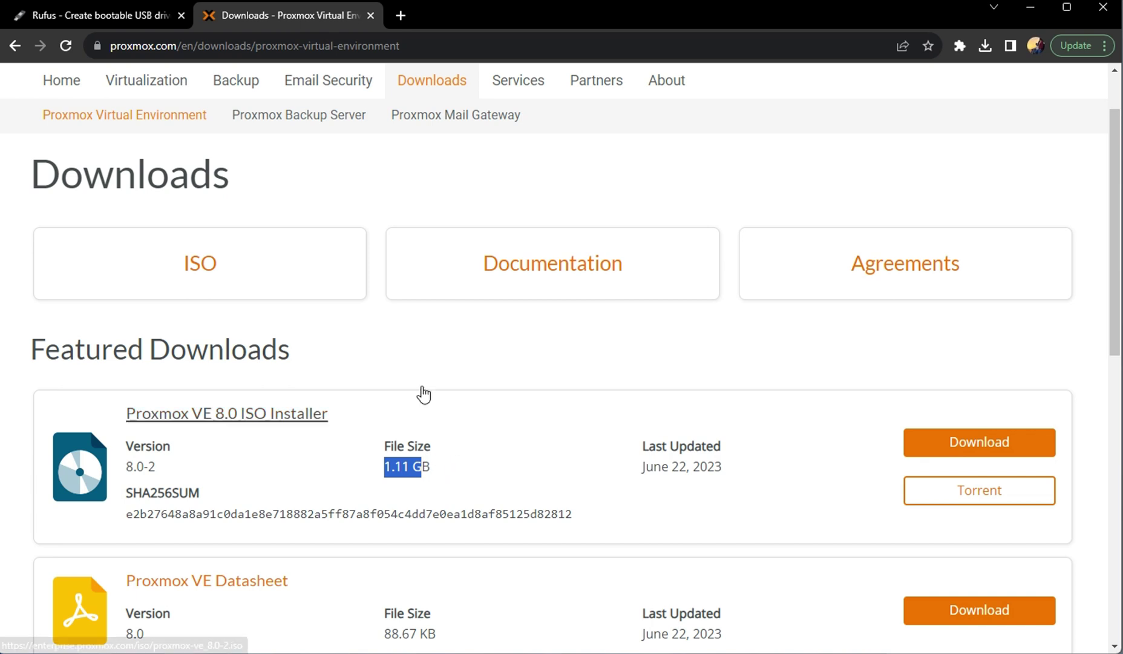
left_click(94, 22)
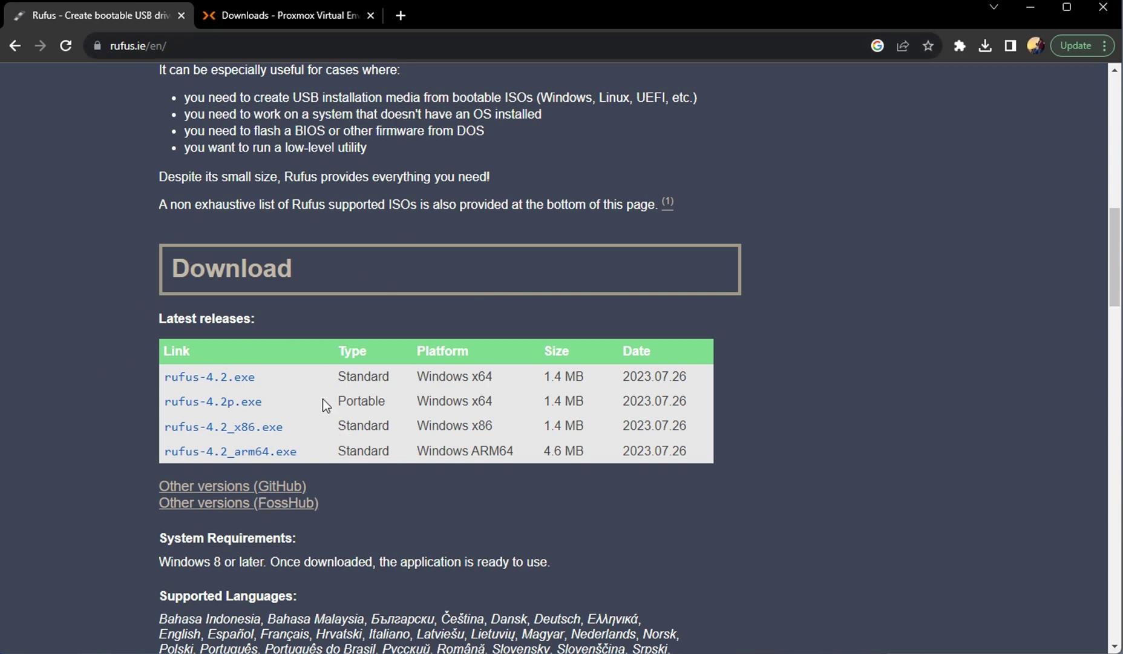
Highlight the Windows platform entries of the Rufus 4.2 releases in the download table.
double_click(463, 378)
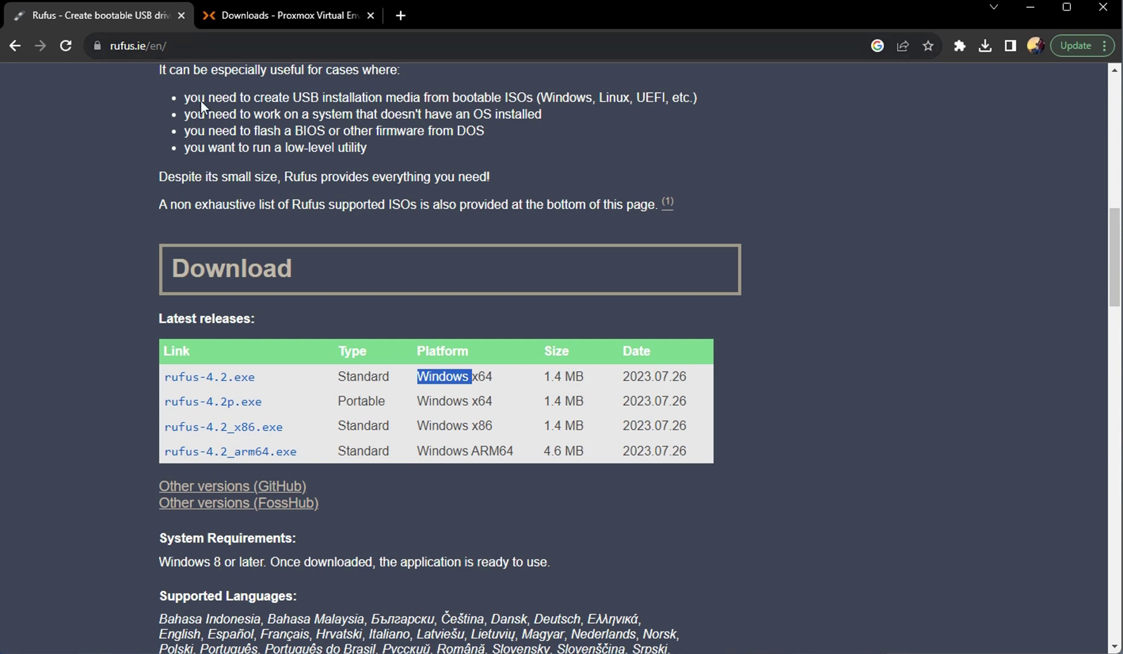
left_click(467, 420)
double_click(467, 420)
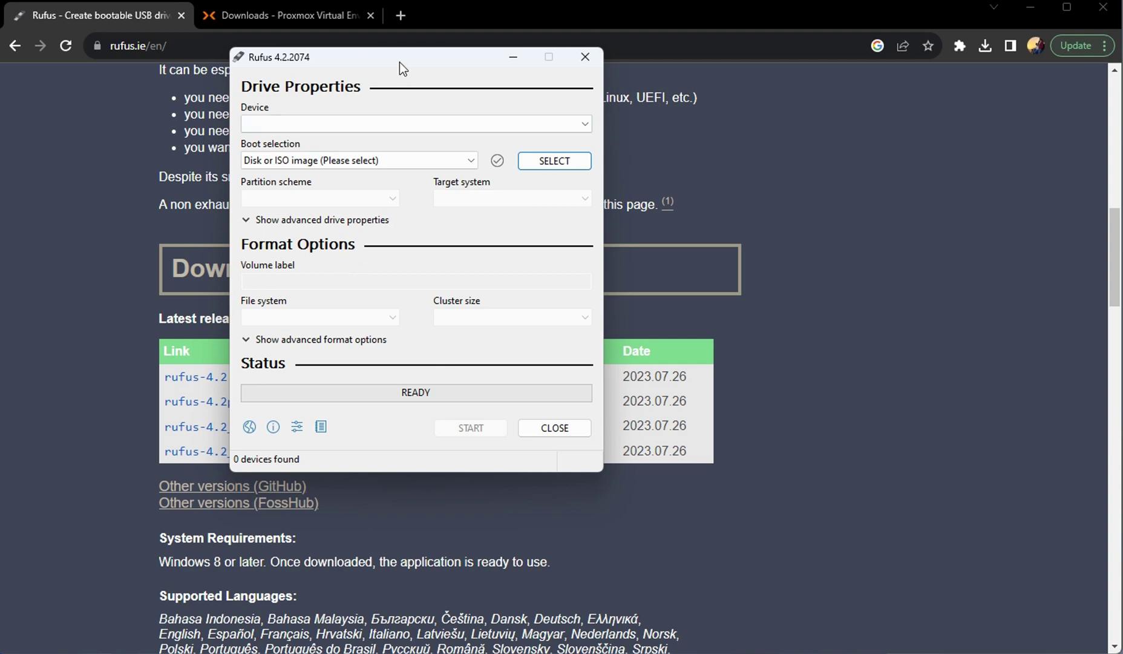
Target the 16 GB NO_LABEL drive, load proxmox-ve_8.0-2.iso, and accept the ISOHybrid notice.
left_click_drag(400, 61, 408, 74)
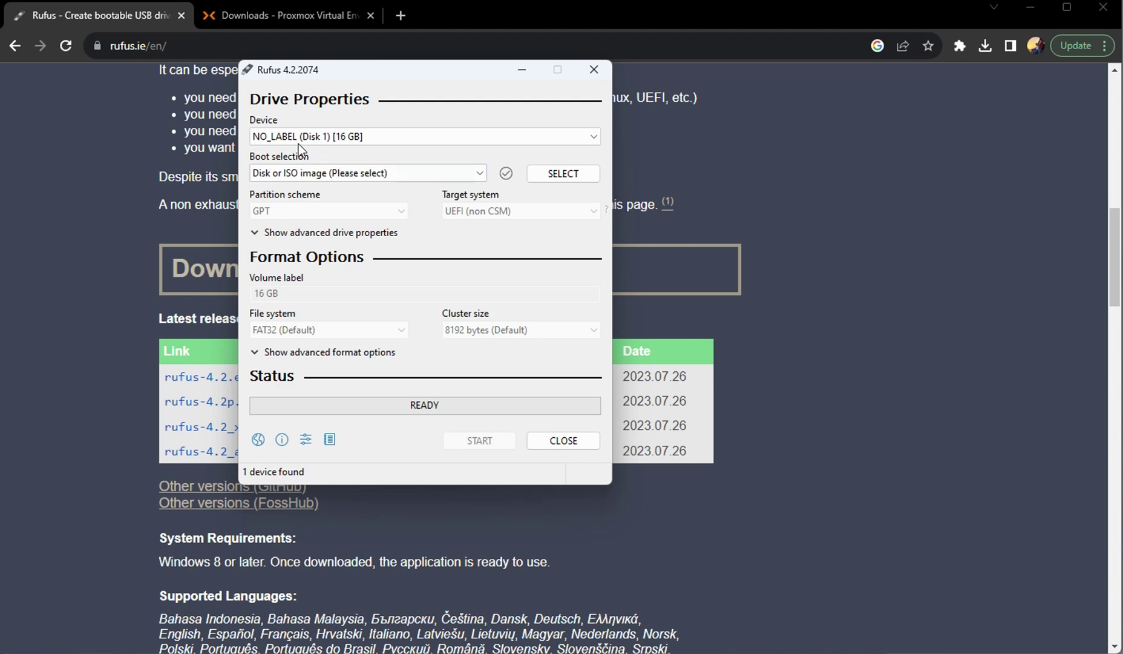
left_click(361, 141)
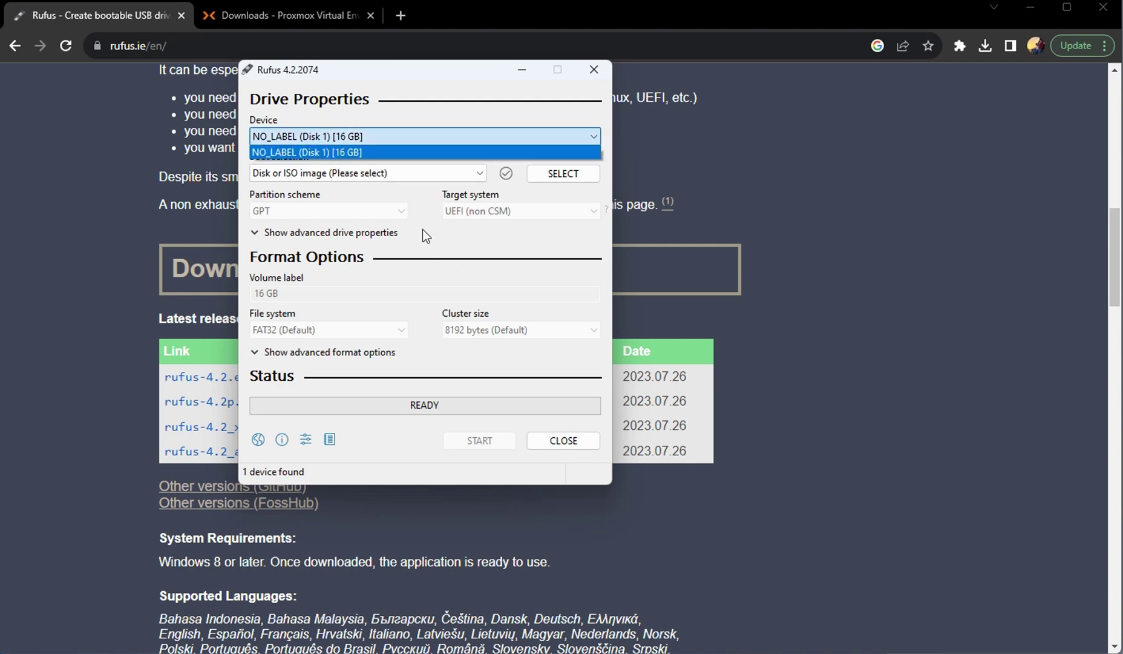
left_click(326, 148)
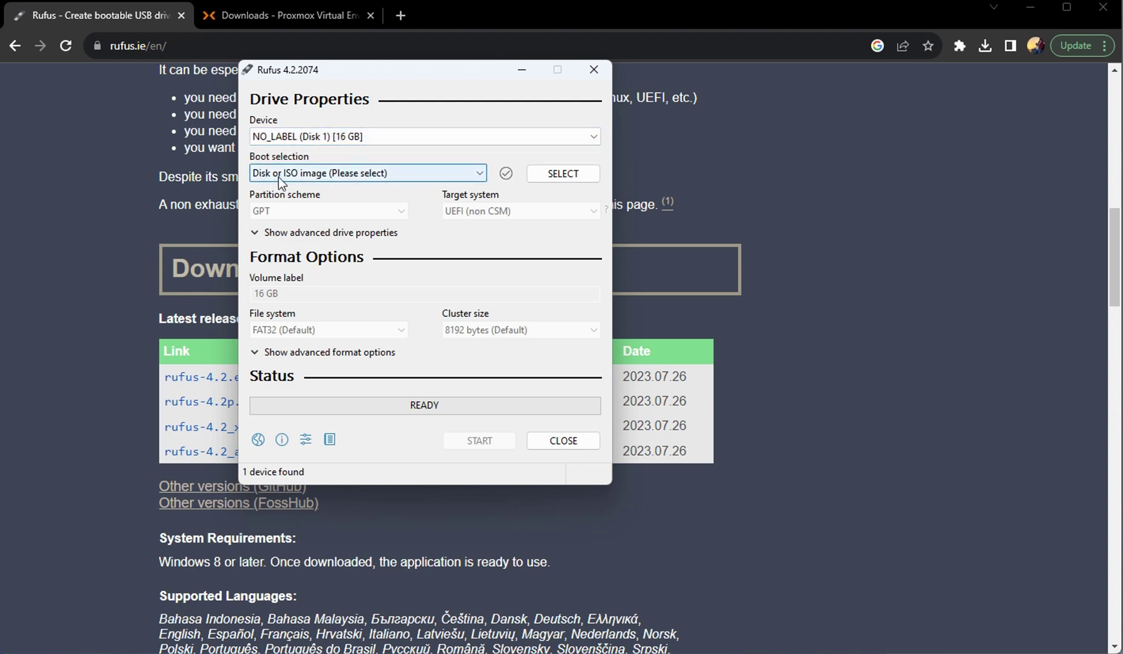
left_click(566, 176)
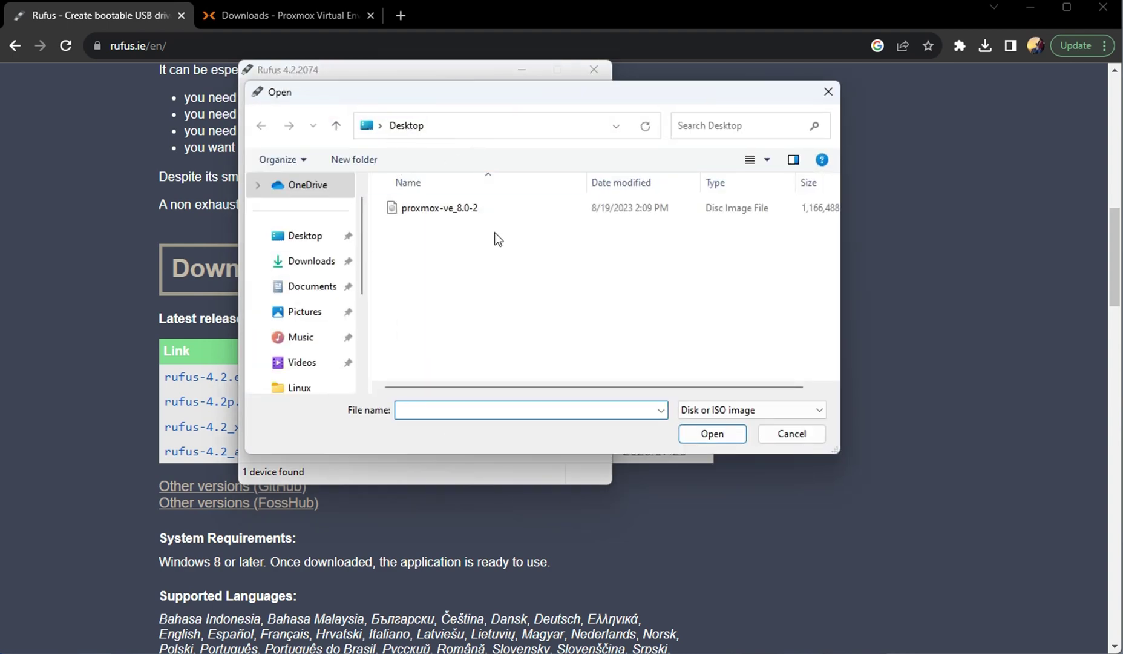
left_click(441, 213)
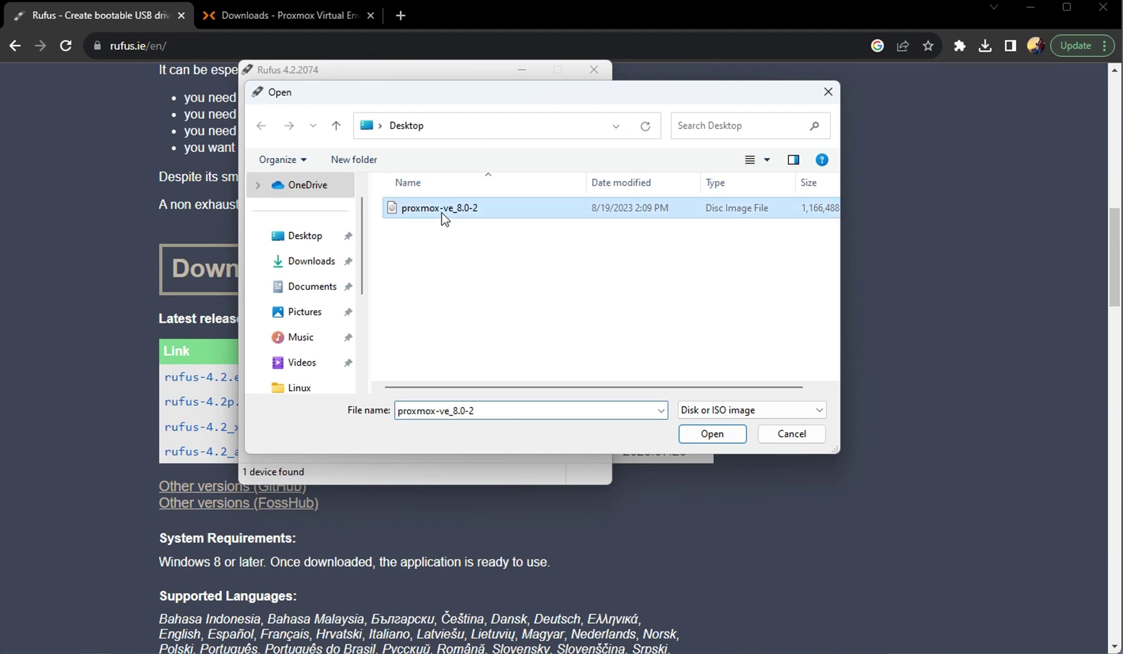
left_click(713, 434)
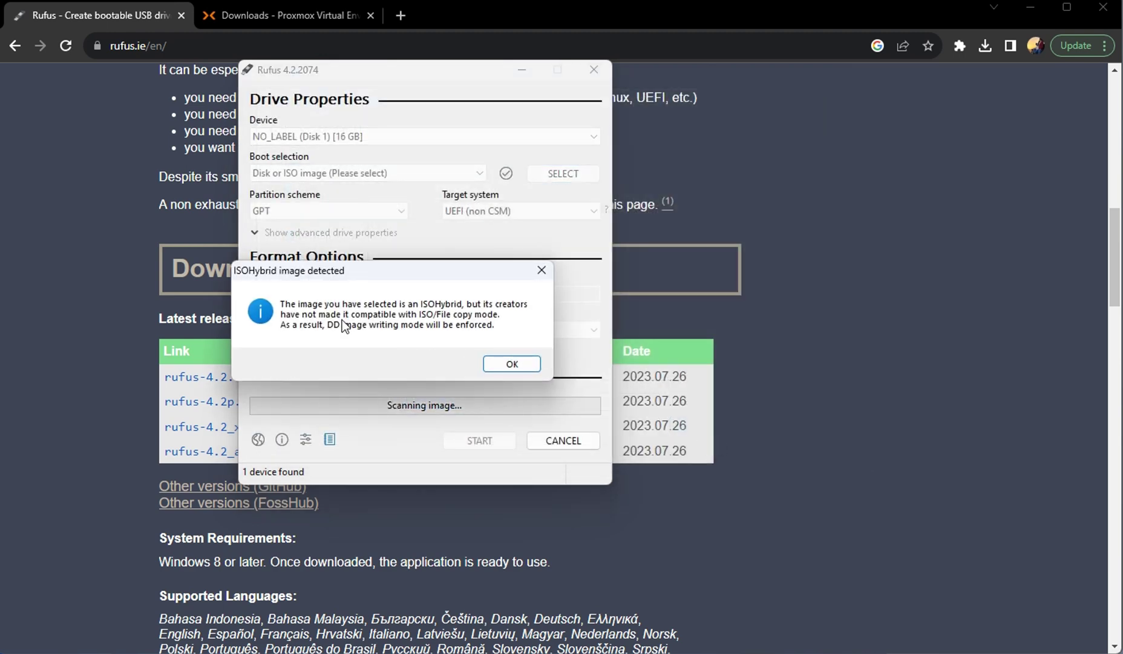
left_click(512, 363)
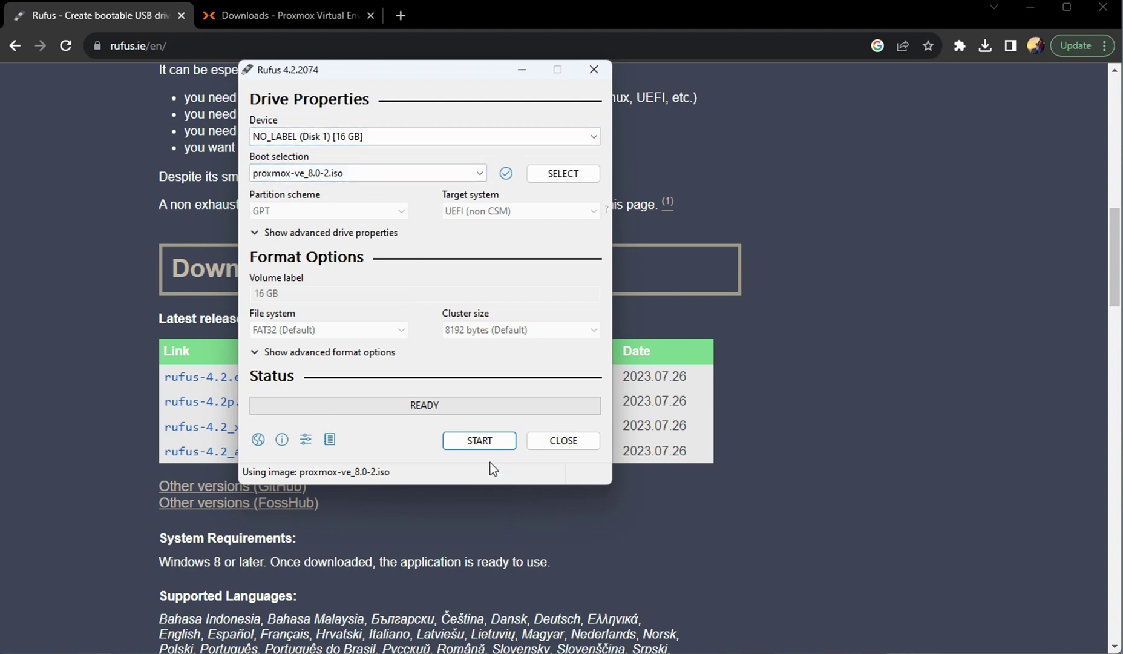
Start the write, accept the data-destruction and multiple-partitions warnings, then close Rufus when finished.
left_click(476, 445)
left_click(445, 368)
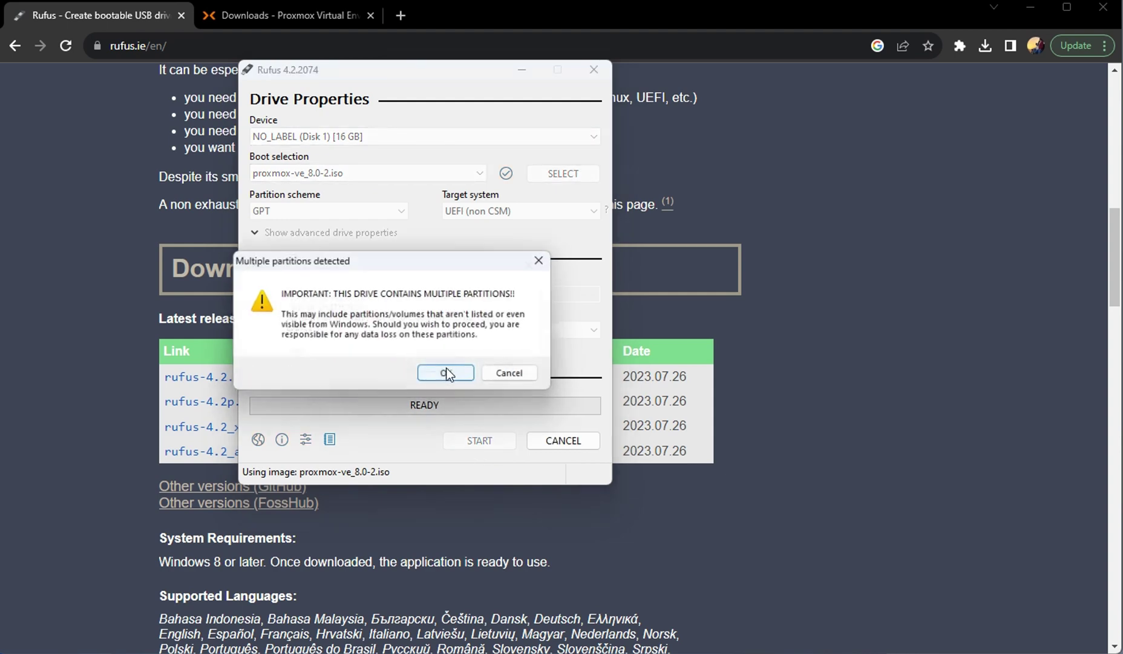
left_click(446, 375)
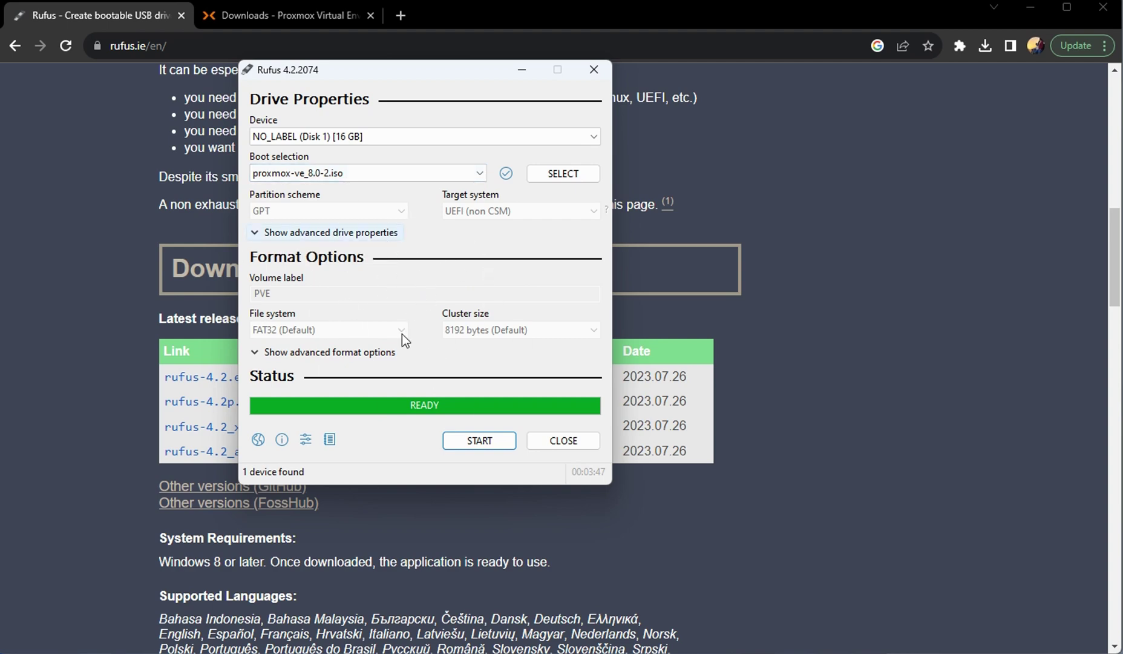
left_click(564, 440)
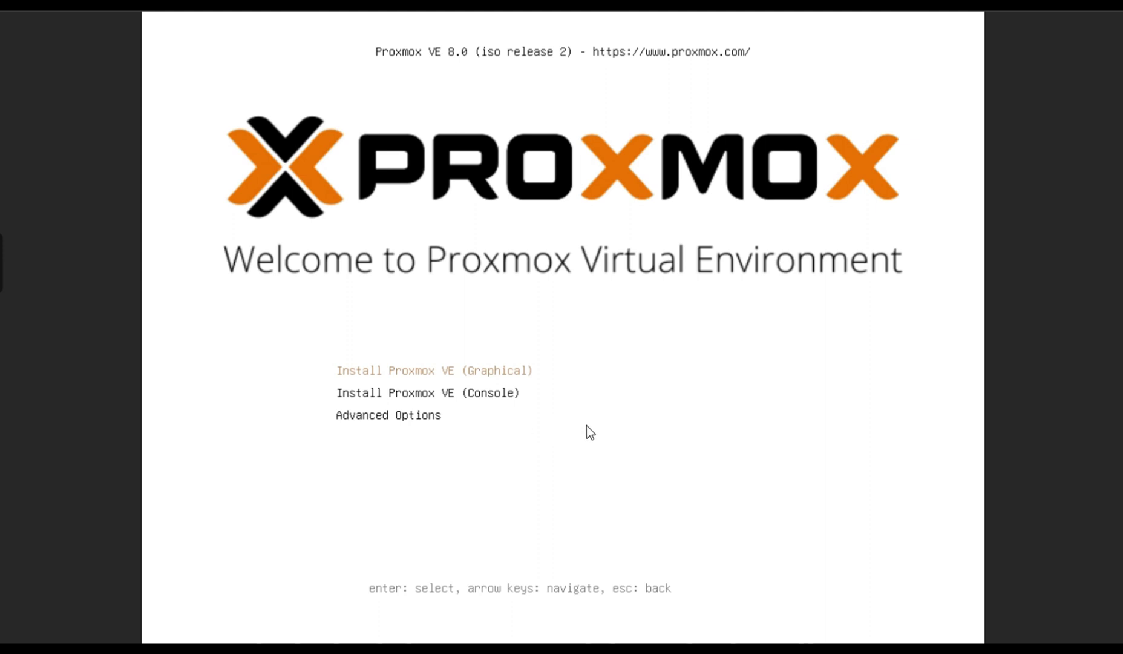
Launch 'Install Proxmox VE (Graphical)' and boot the default Proxmox VE GRUB entry.
key("Down")
key("Down")
key("Up")
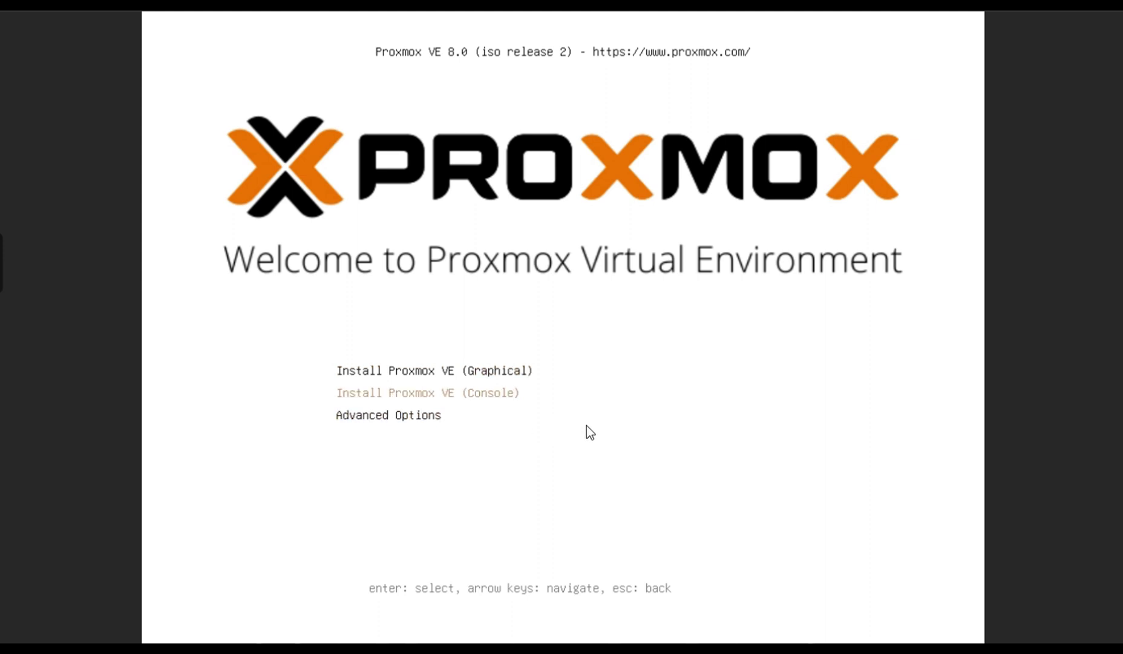
key("Up")
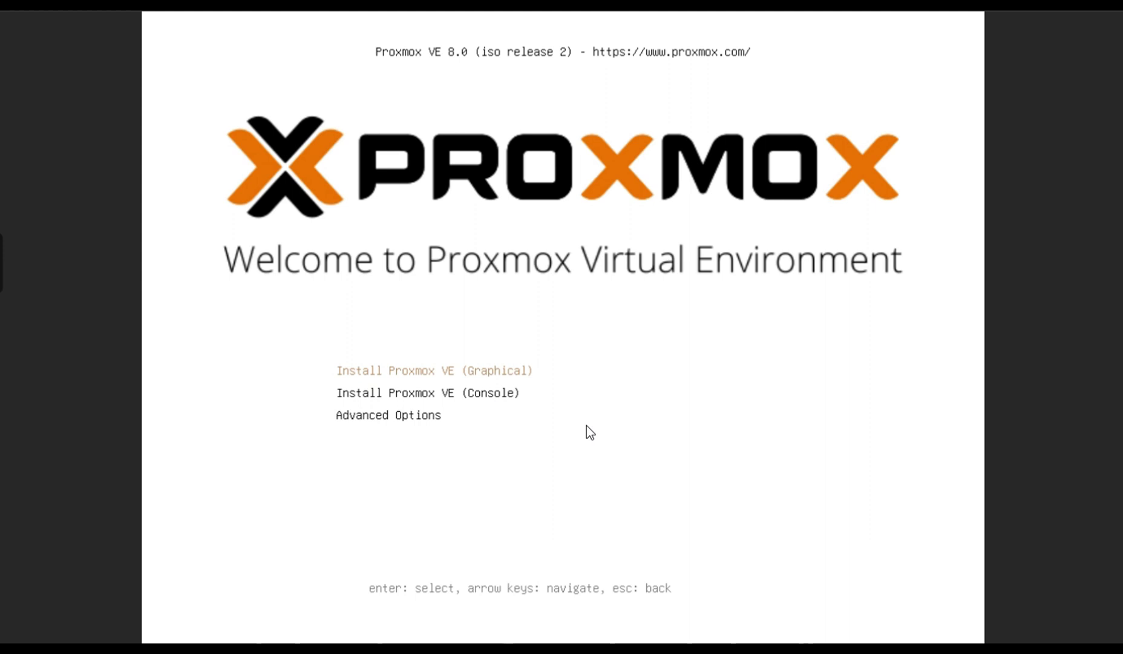
key("Return")
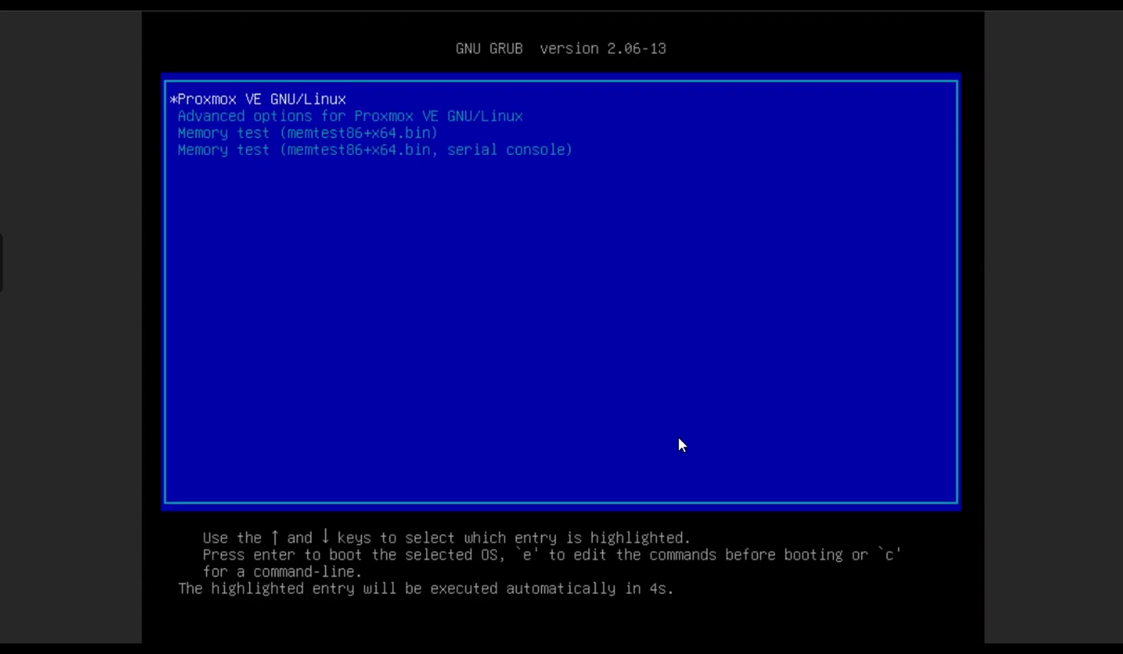
key("Down")
key("Up")
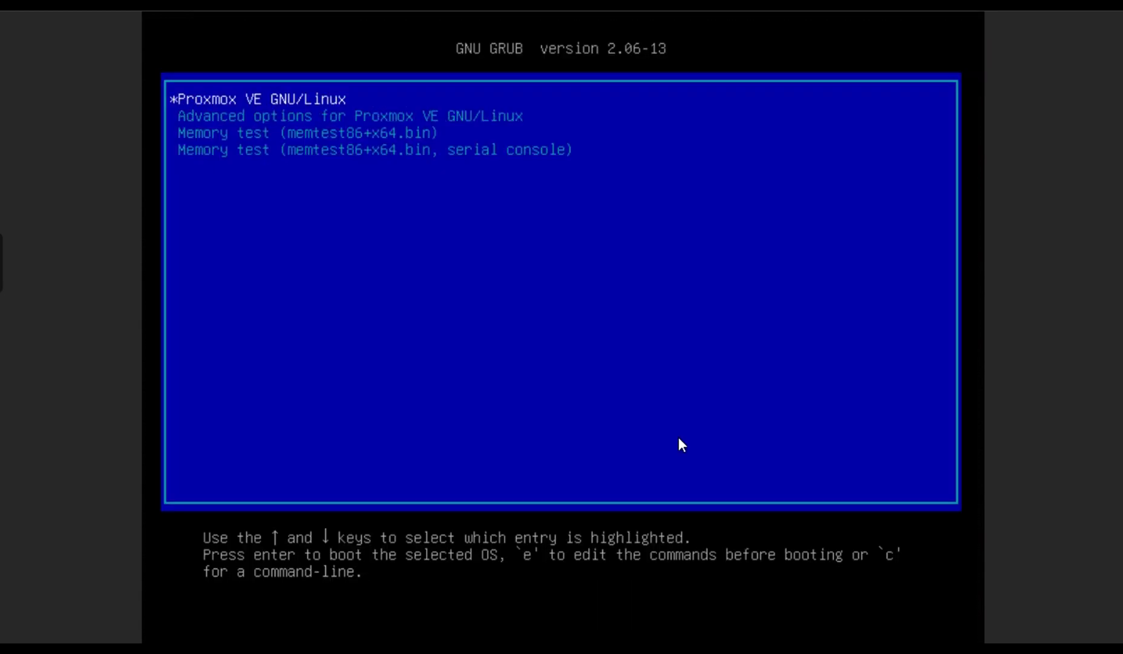
key("Return")
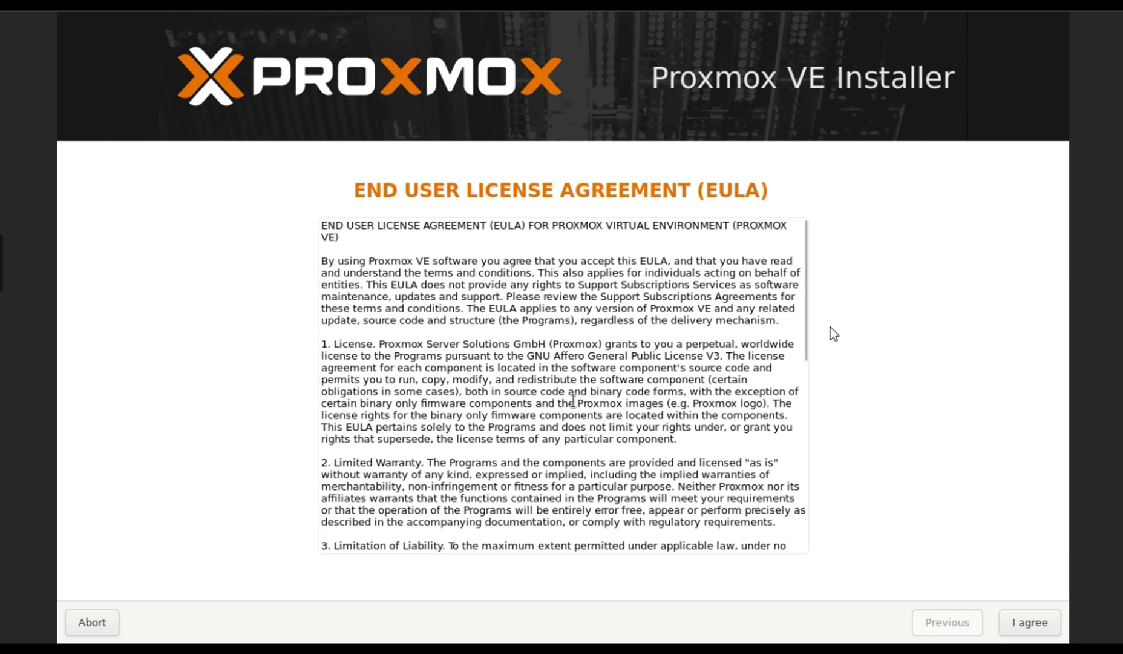
Accept the EULA, keep /dev/vda (32.00GiB) as the target harddisk, and continue.
left_click_drag(359, 191, 718, 199)
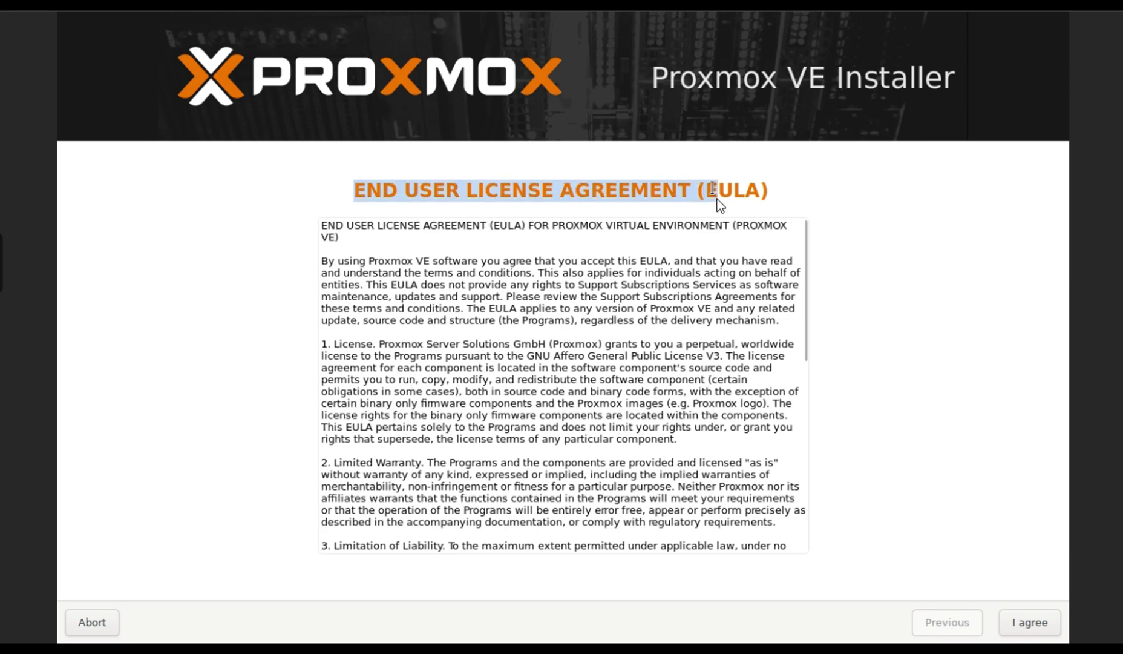
left_click(1027, 625)
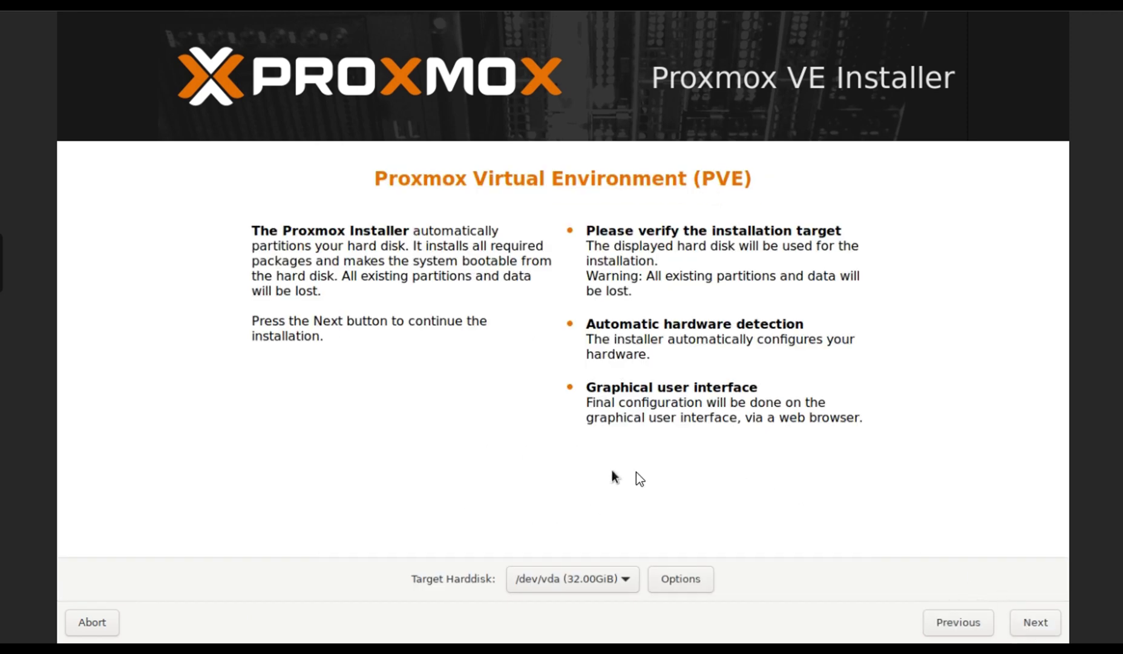
left_click(632, 585)
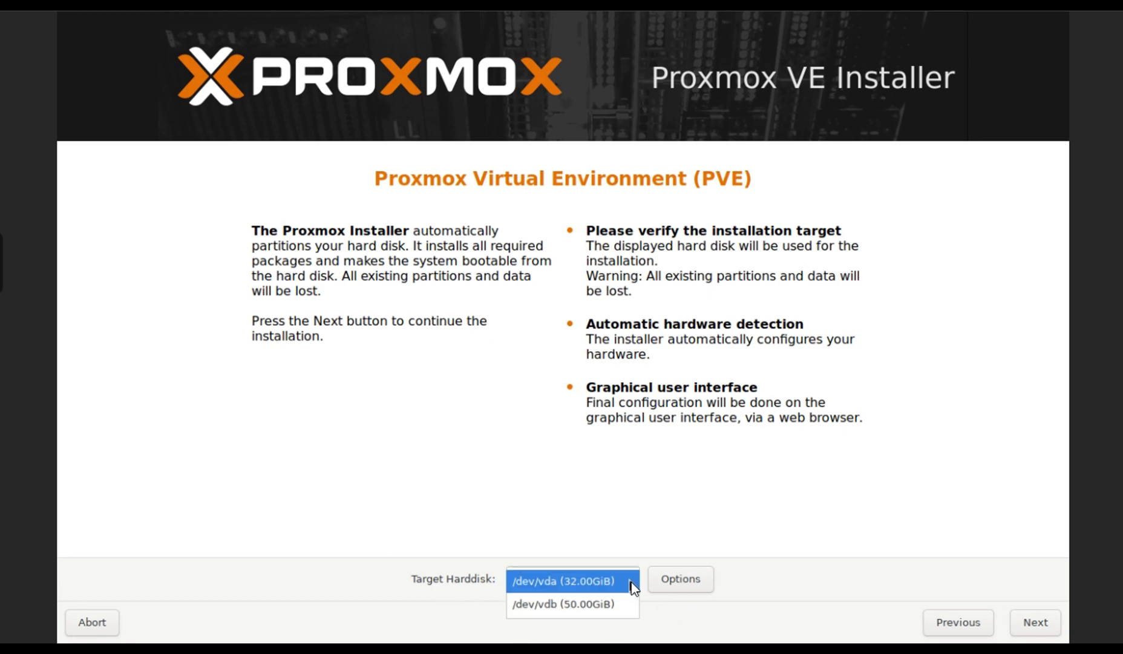
left_click(574, 589)
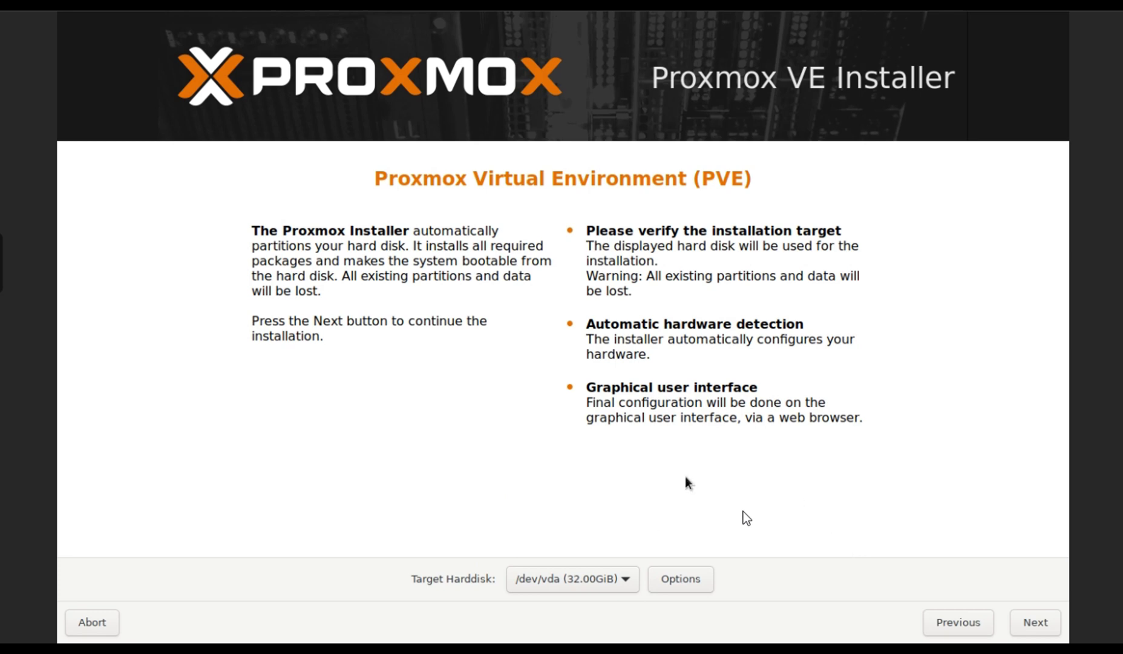
left_click(623, 579)
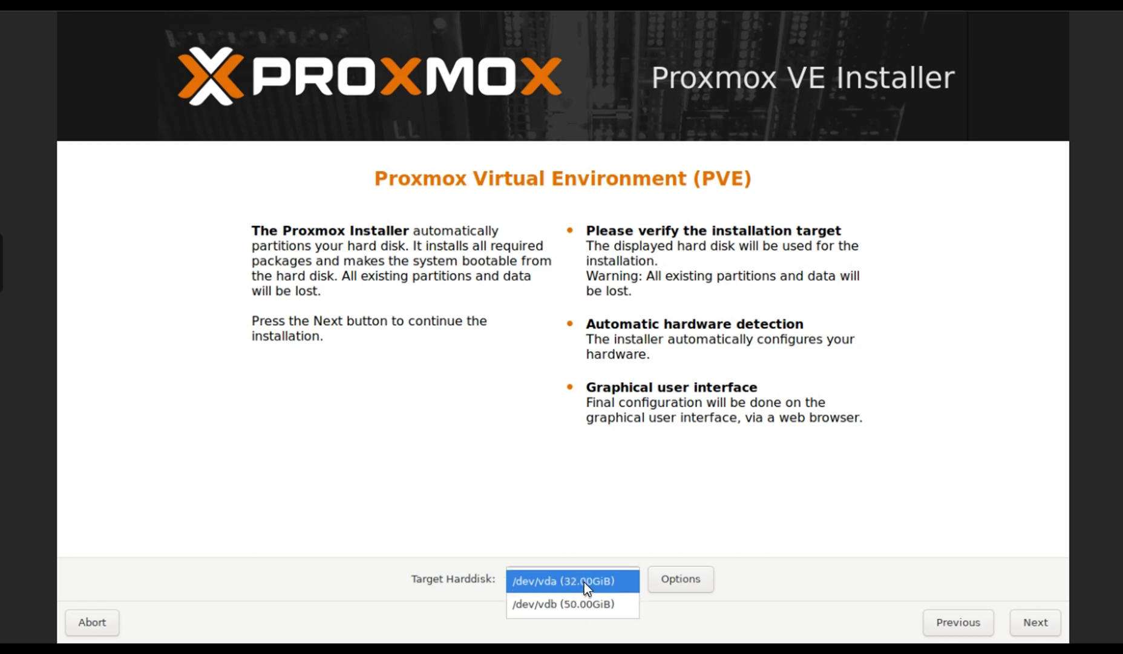
left_click(583, 581)
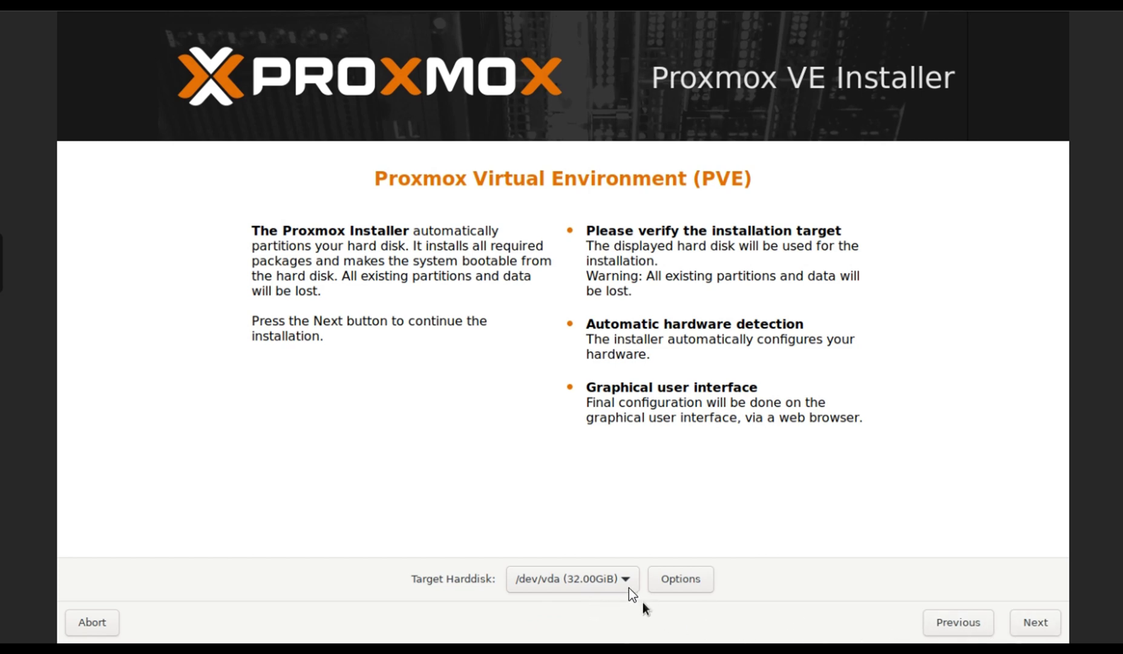
left_click(629, 587)
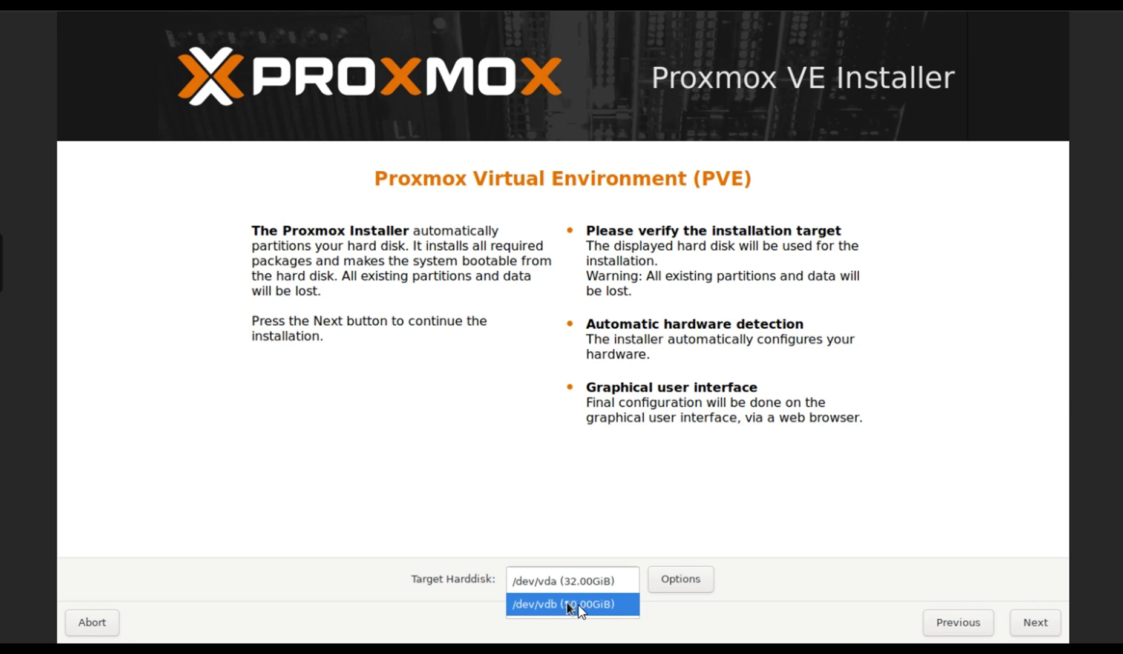
left_click(564, 581)
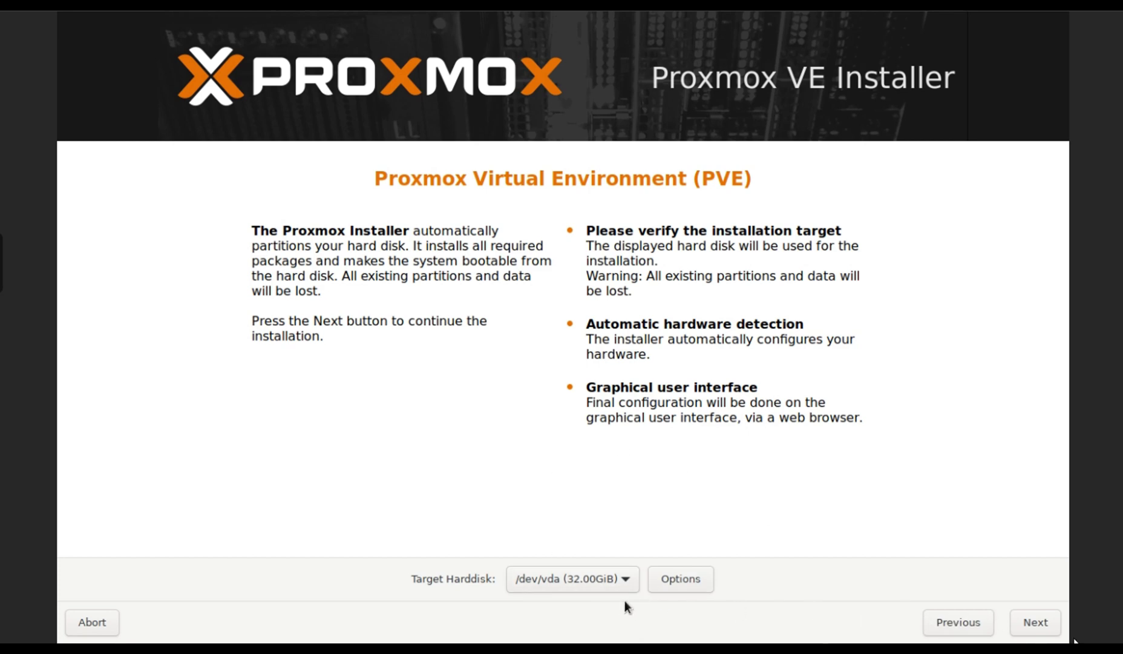
left_click(1036, 623)
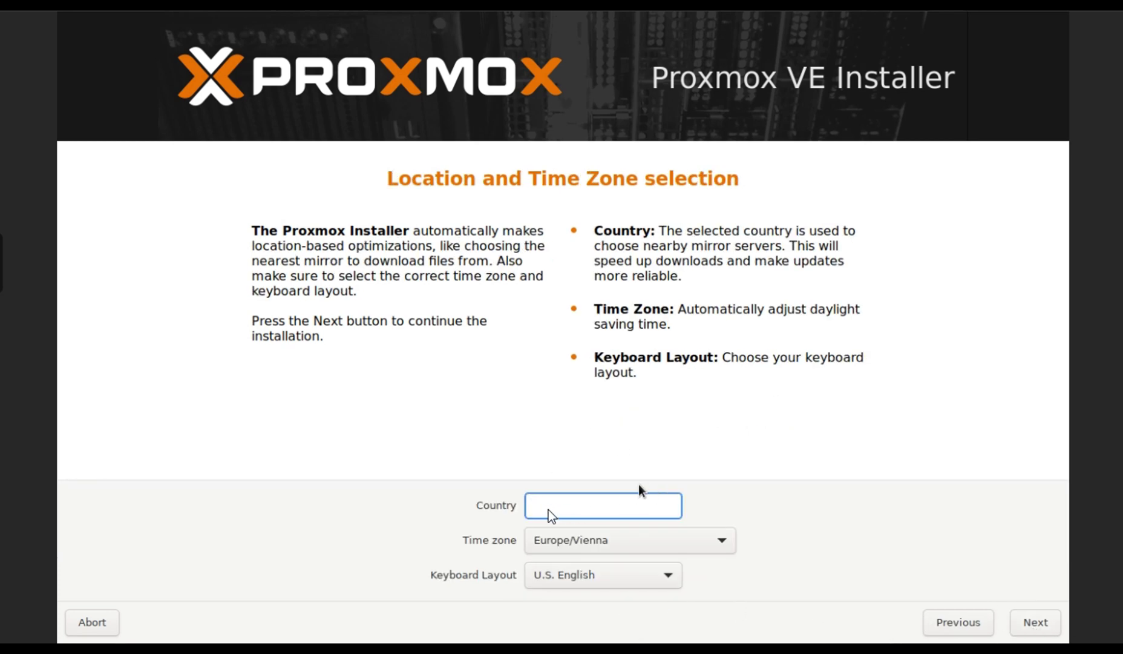
Set the country to Saudi Arabia via 'saud' and continue.
type("s")
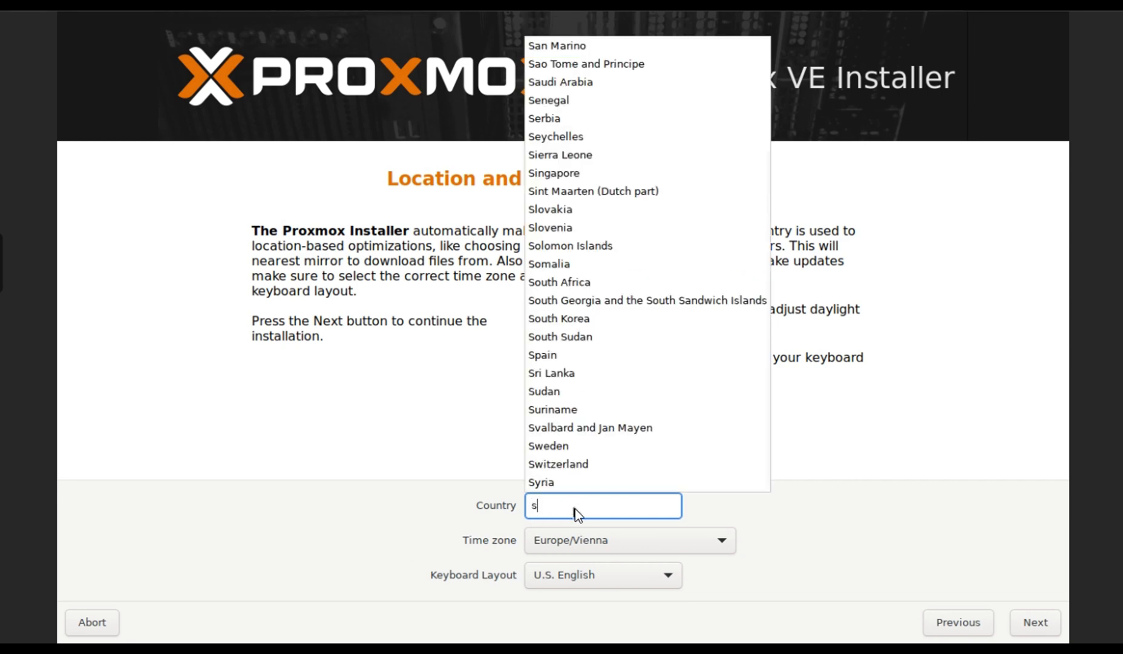
type("aud")
left_click(574, 528)
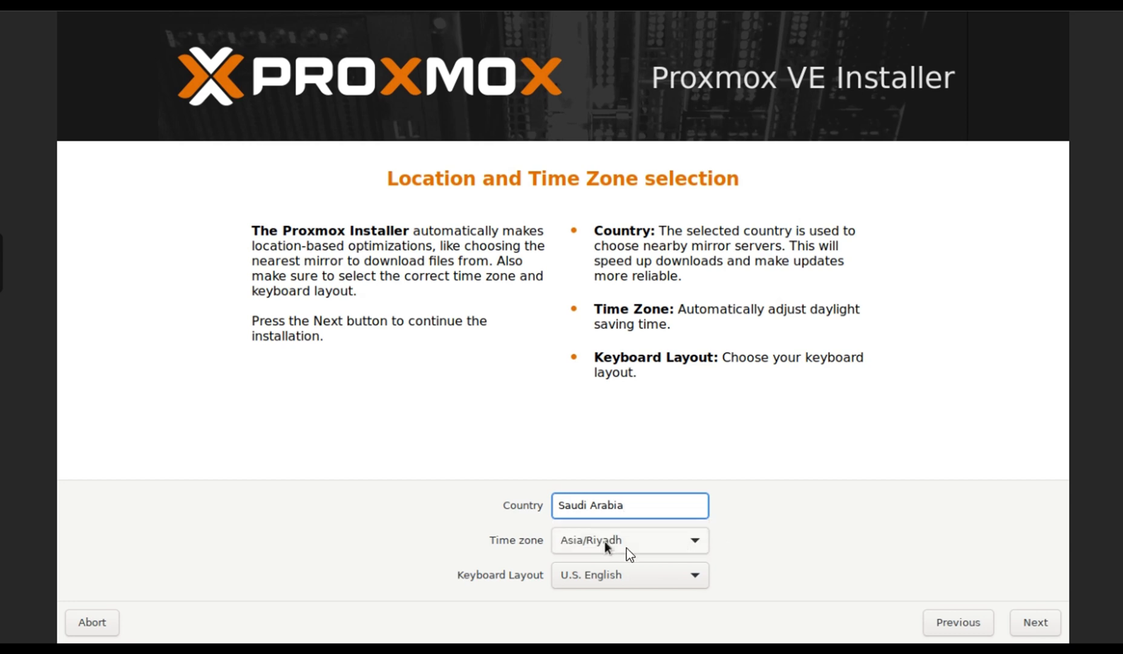
left_click(1034, 623)
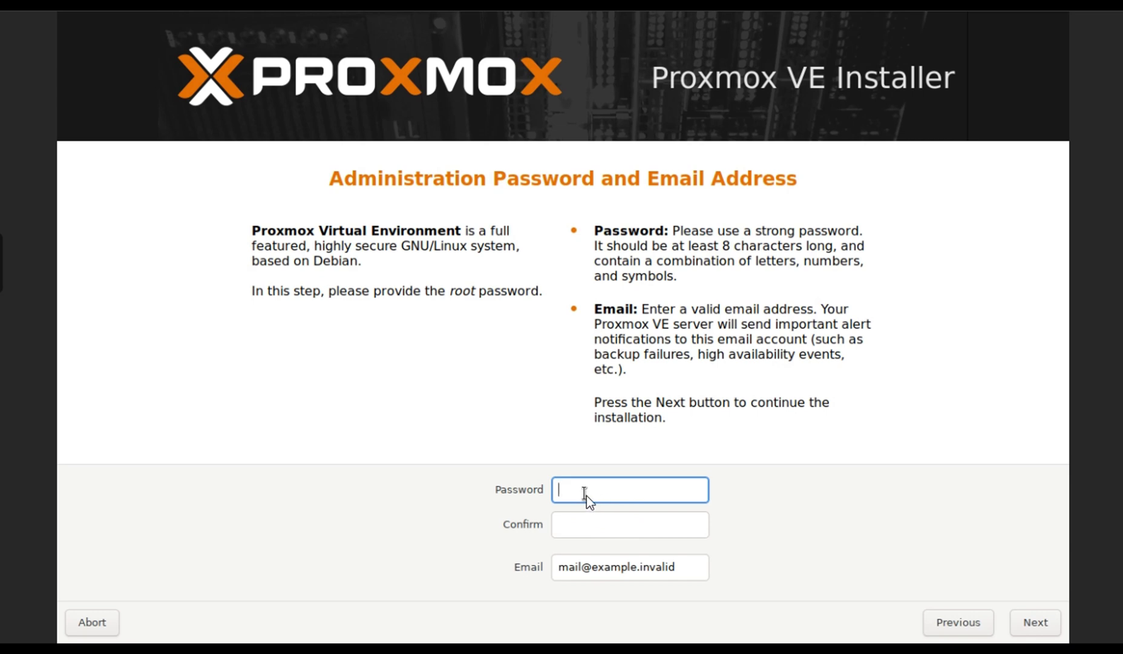
Enter and confirm the root password and replace the placeholder with the admin's e-mail address.
type("••••••••")
key("Tab")
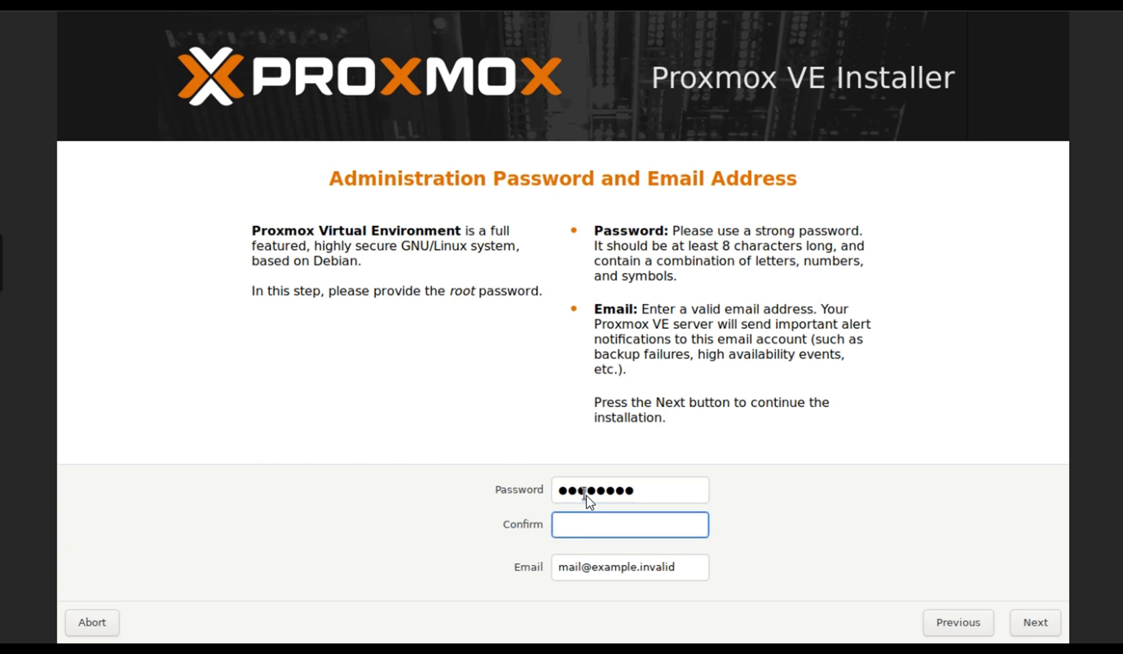
type("••••••••")
left_click(690, 568)
left_click_drag(690, 568, 541, 566)
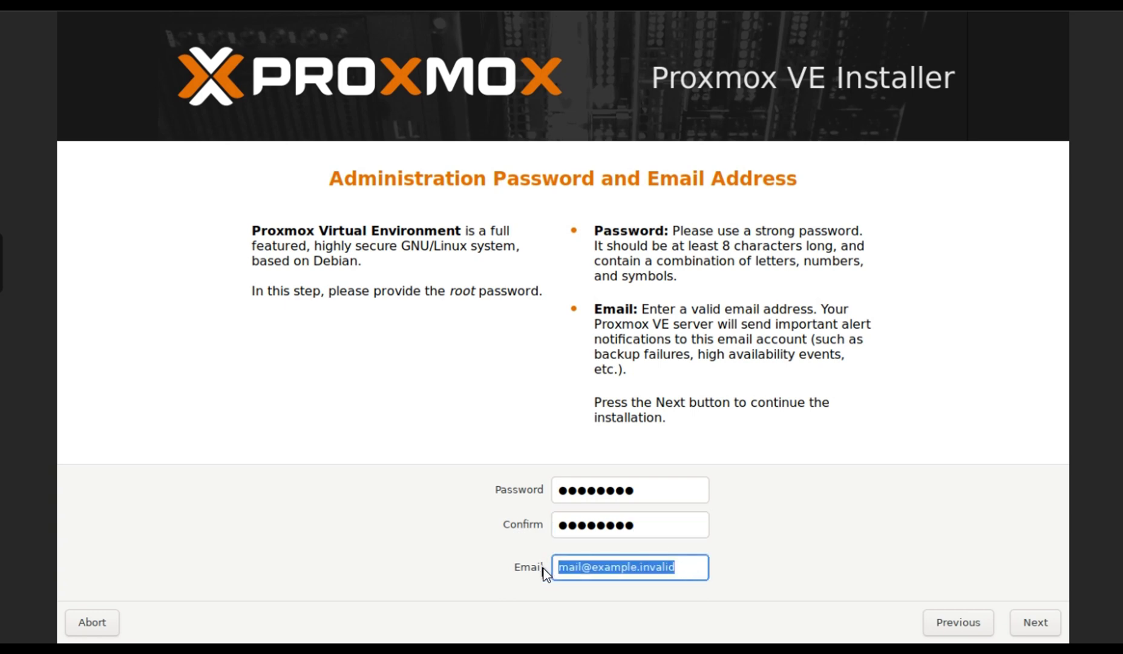
type("ma")
key("BackSpace")
type("a")
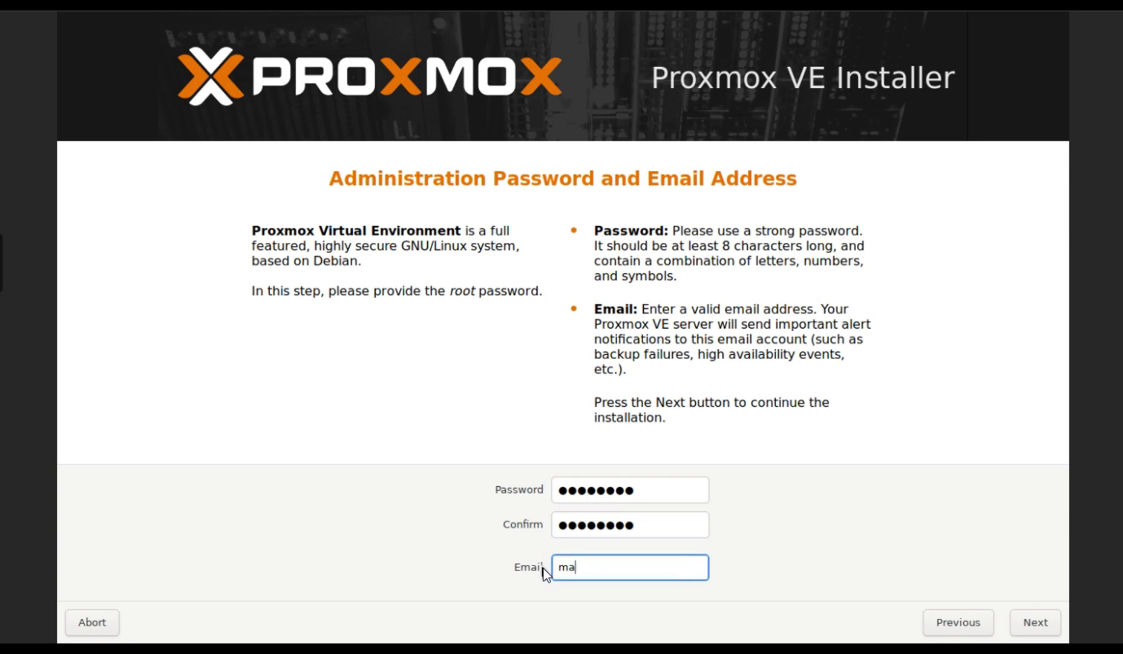
type("il")
key("BackSpace")
key("BackSpace")
key("BackSpace")
key("BackSpace")
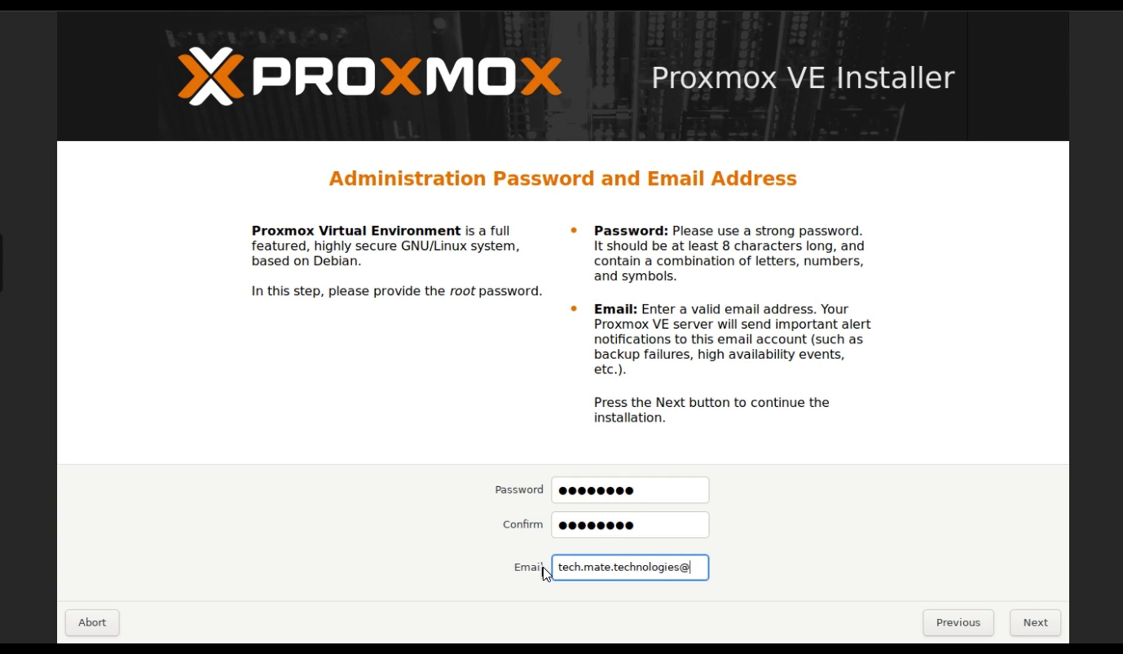
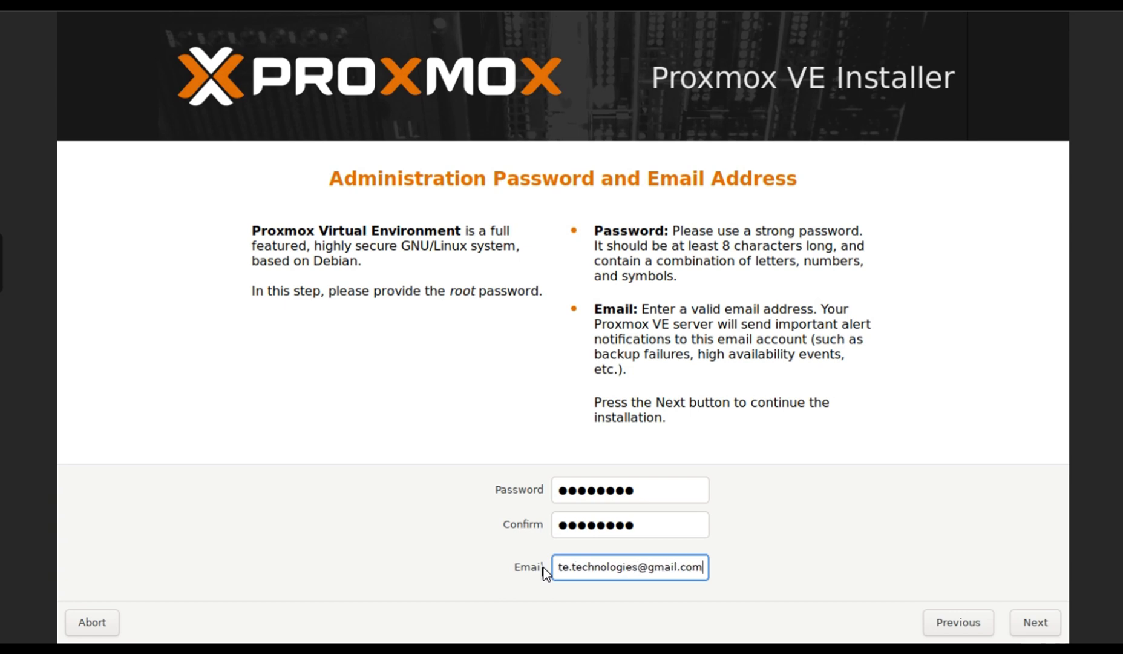
left_click(1026, 620)
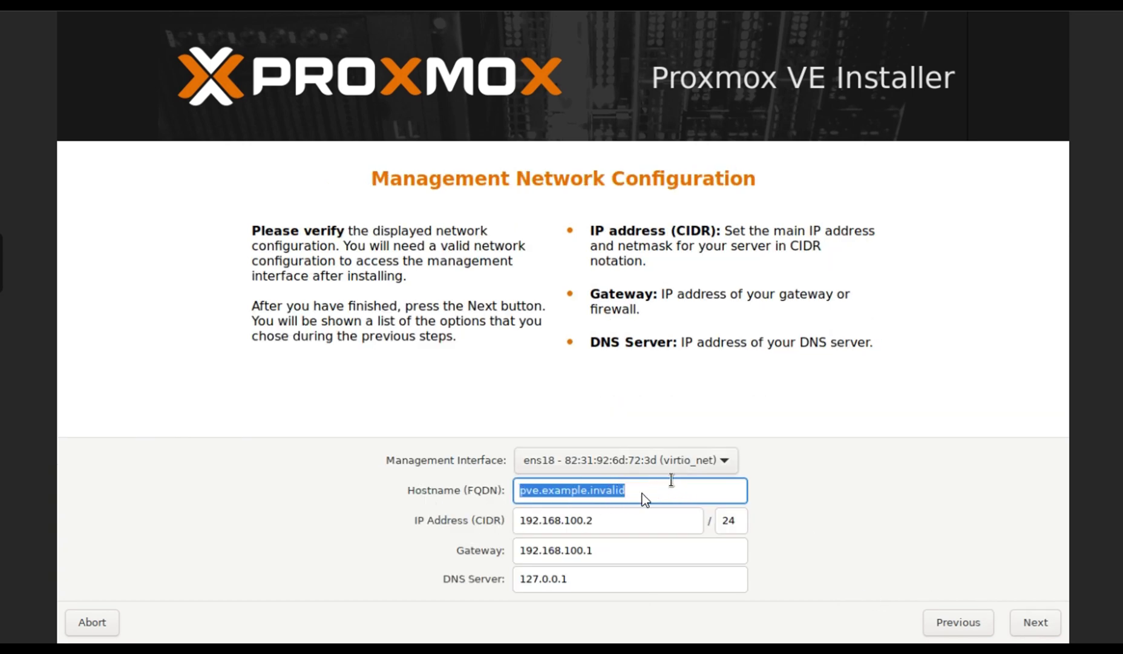
Set hostname proxve01.tech-mate.io, IP 10.10.10.235, DNS 8.8.8.8 and gateway 10.10.10.252.
left_click(627, 493)
left_click_drag(641, 489, 511, 489)
type("pro")
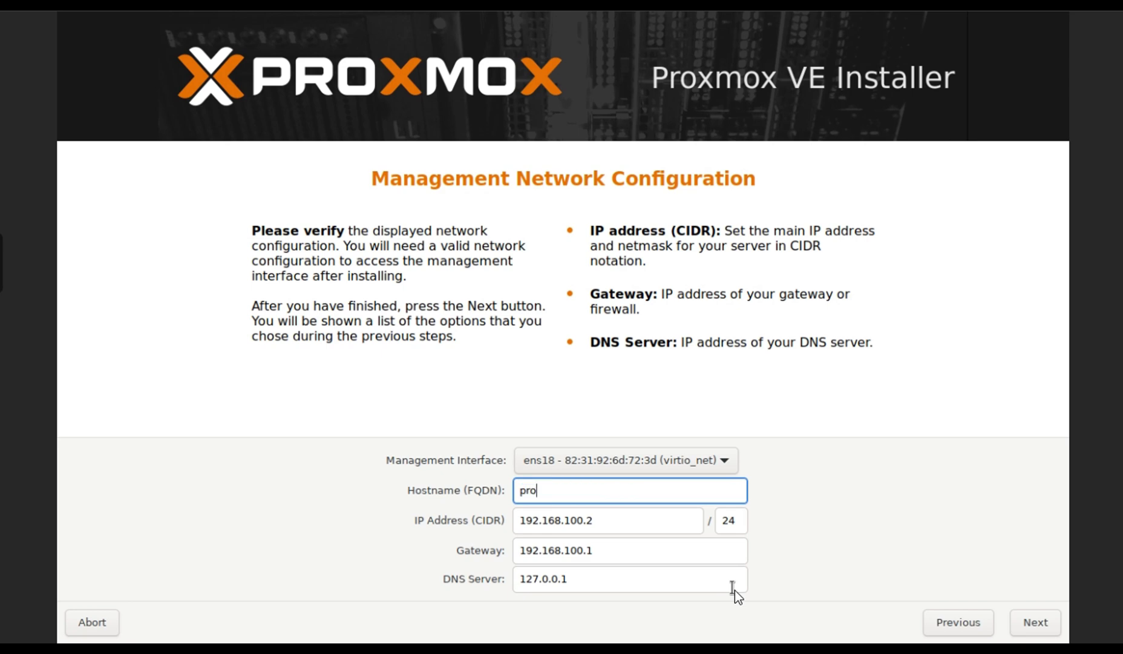
type("xve01.tech-mate.io")
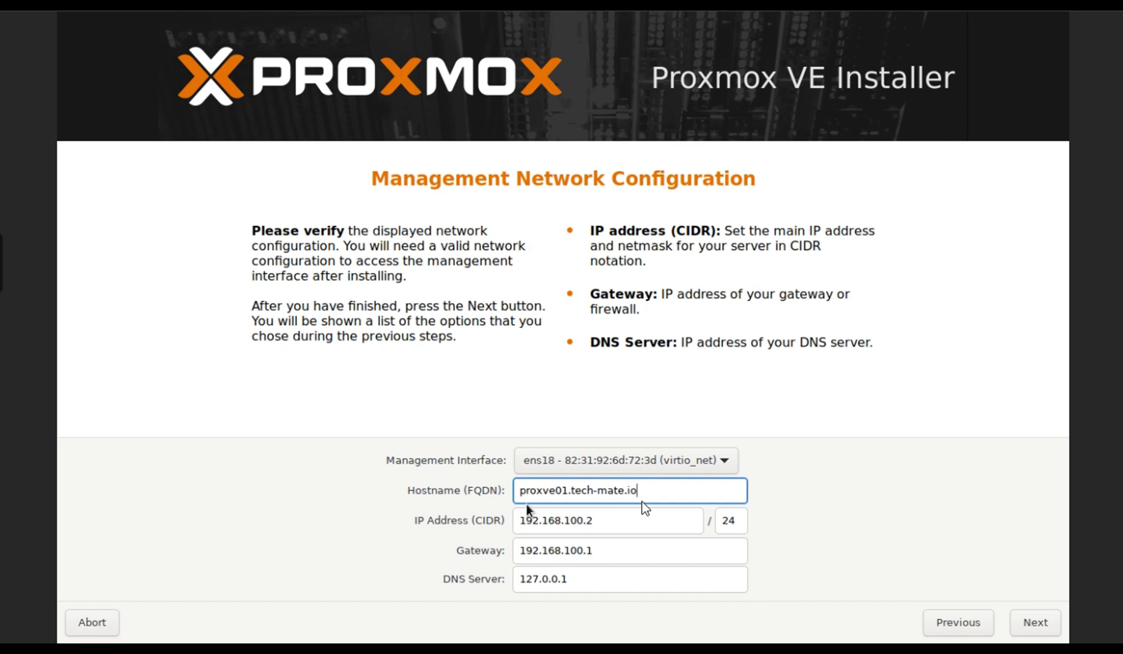
left_click_drag(593, 521, 547, 519)
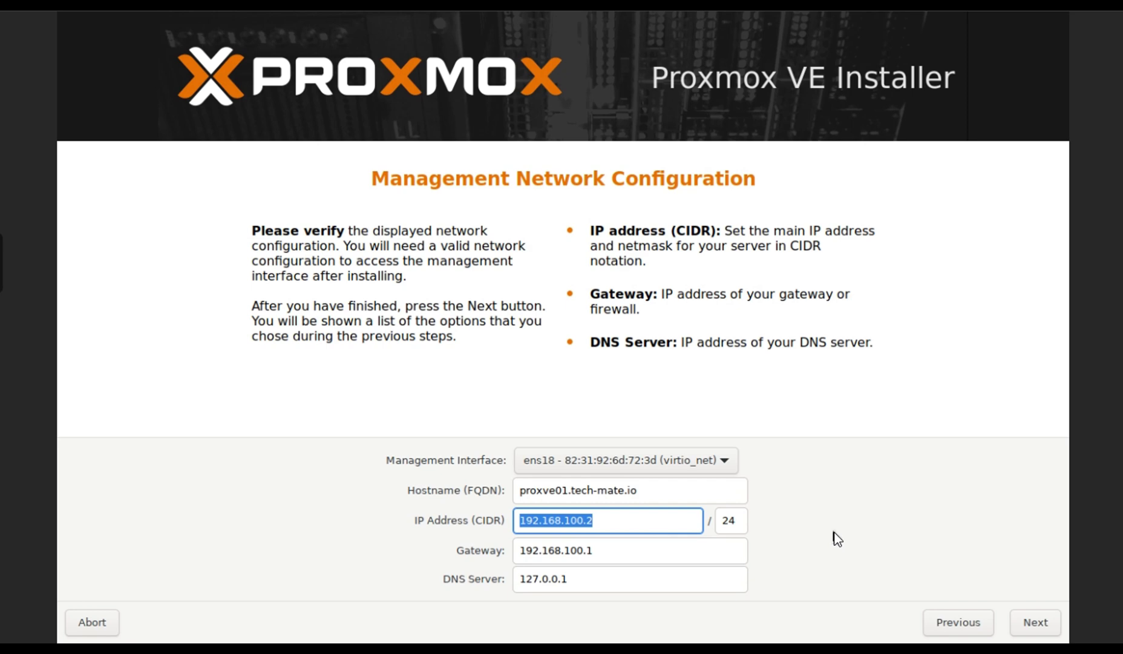
type("10.10")
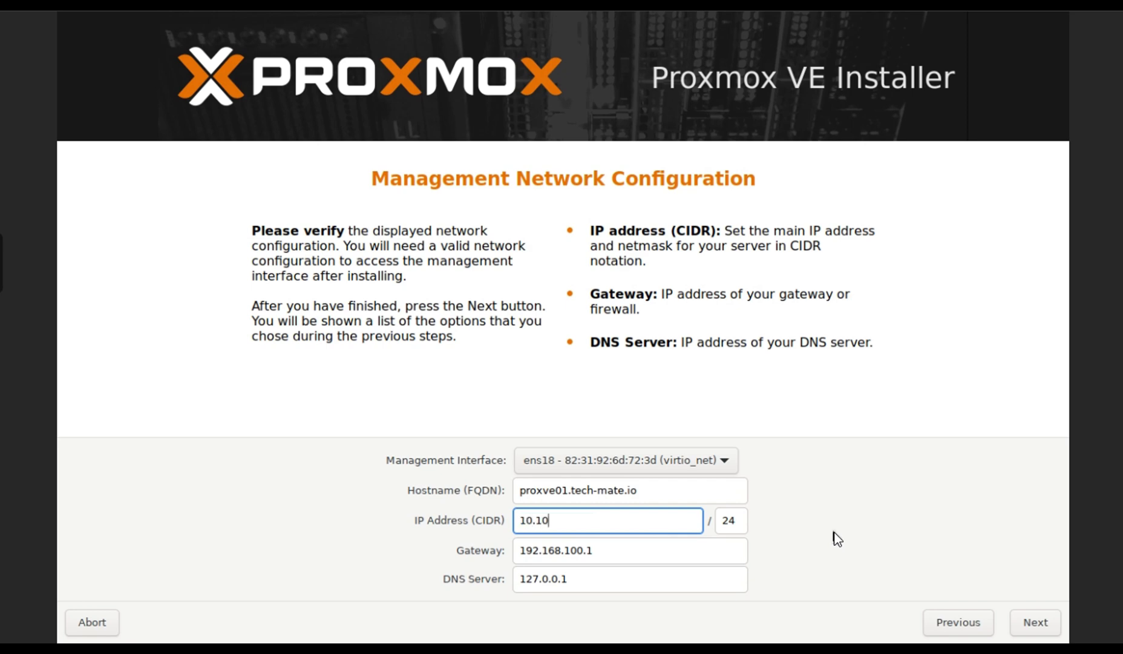
type(".10.235")
left_click(516, 579)
type("8")
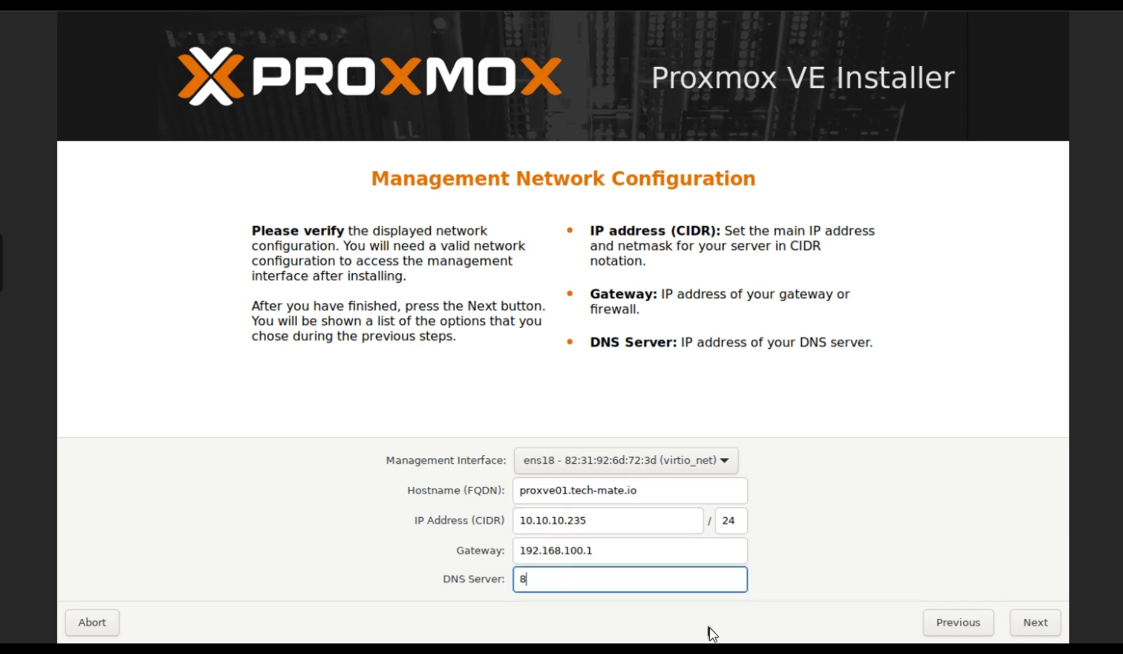
type(".8.8.8")
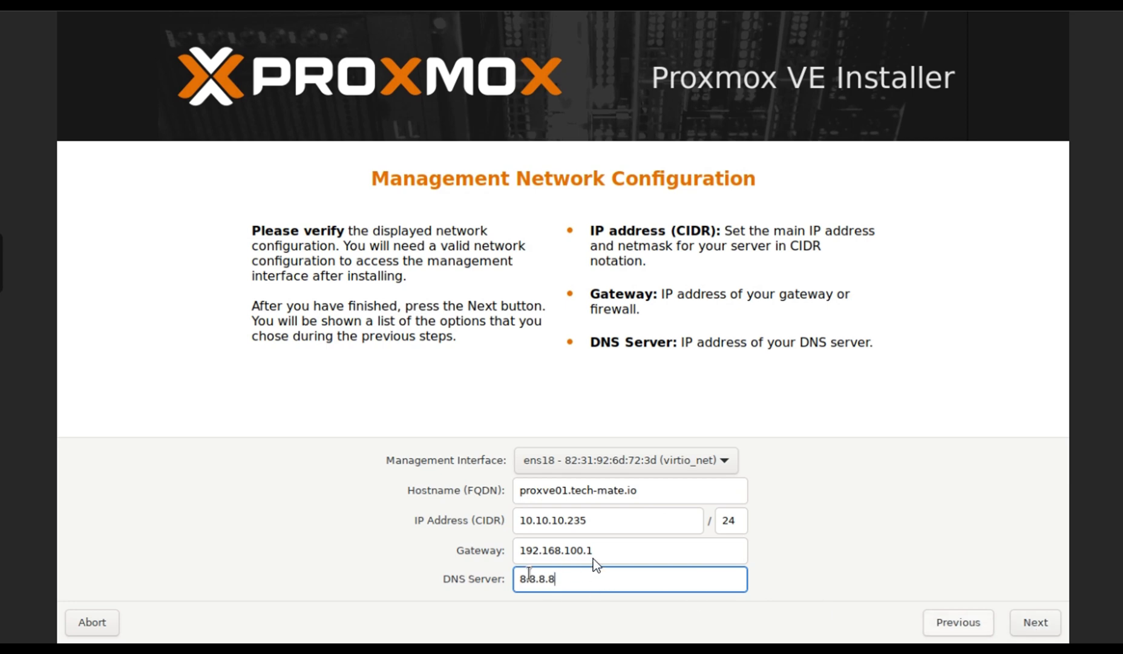
key("shift+Tab")
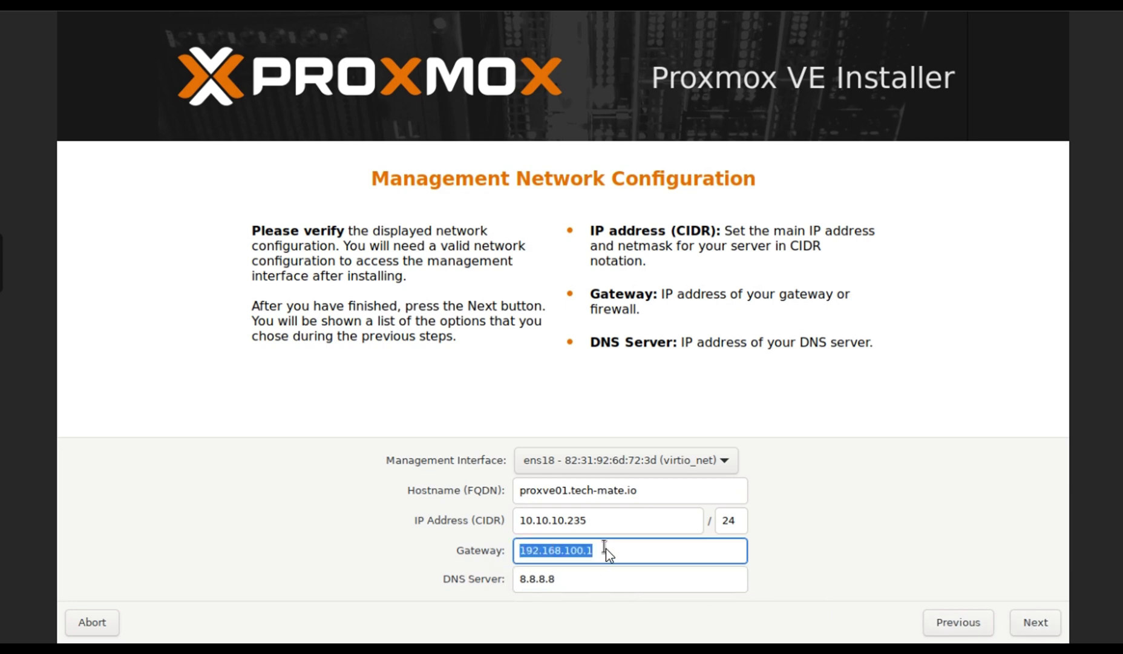
type("10")
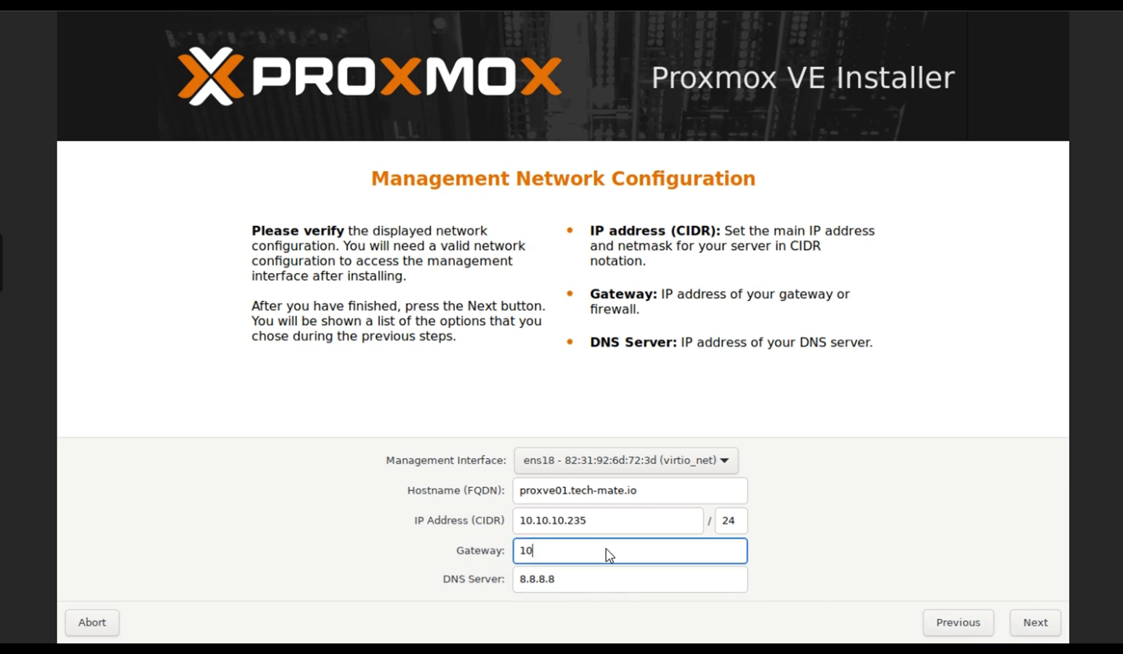
type(".10.10.252")
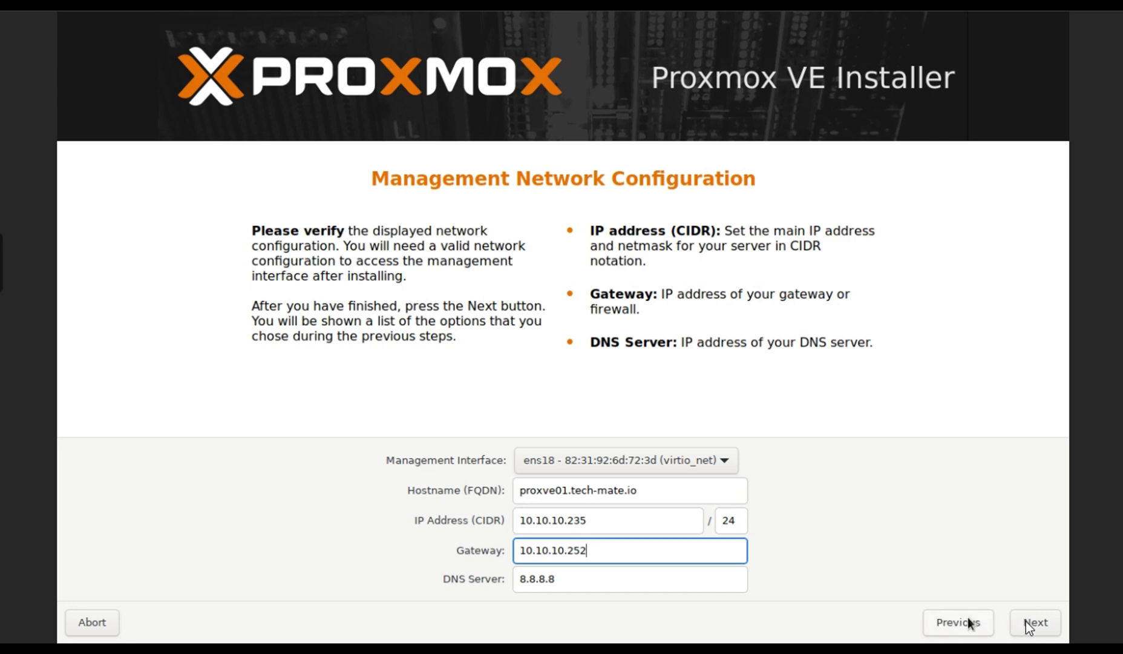
left_click(1034, 624)
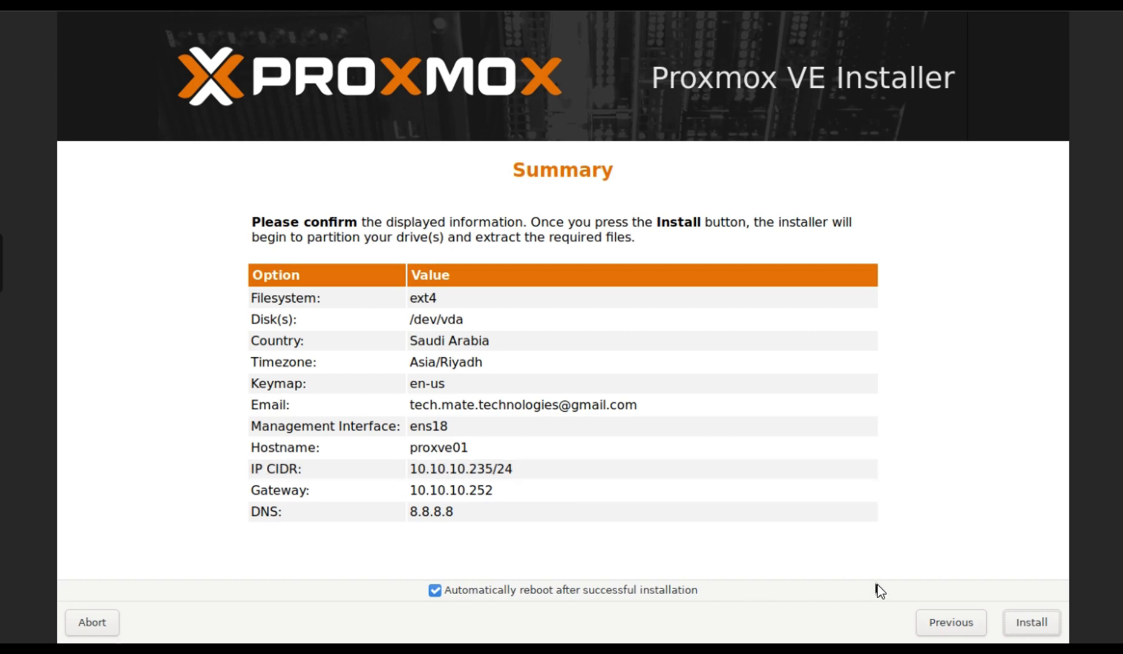
Start the Proxmox VE installation onto /dev/vda from the Summary page.
left_click(1032, 627)
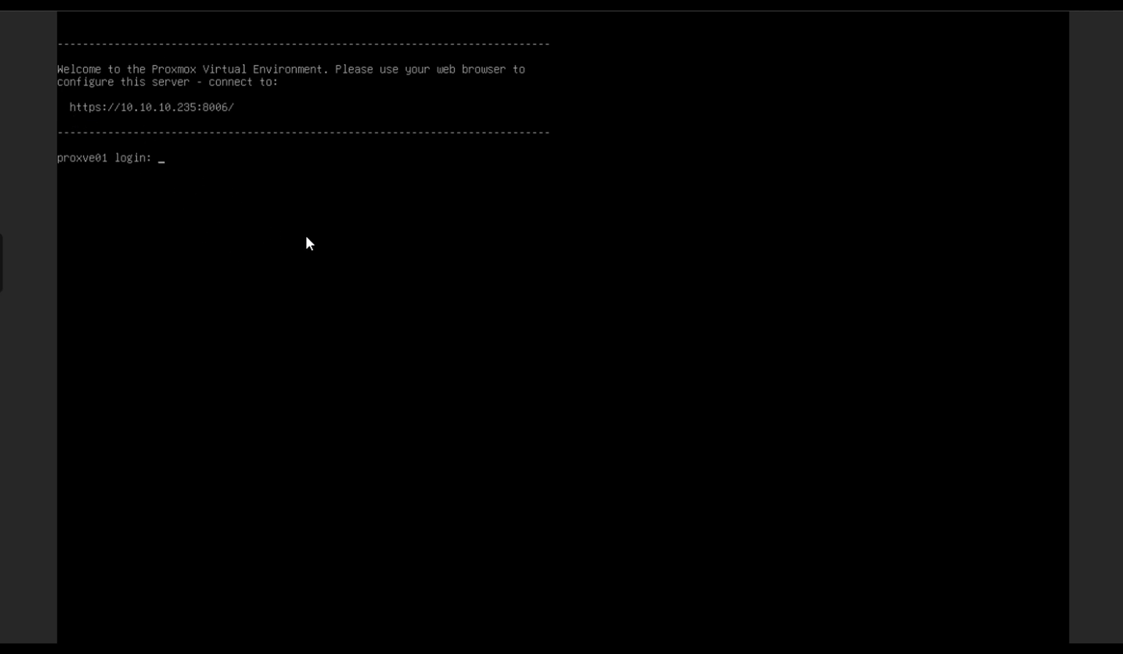
Enter root as the user name at the proxve01 console login prompt.
type("root")
key("Return")
key("Return")
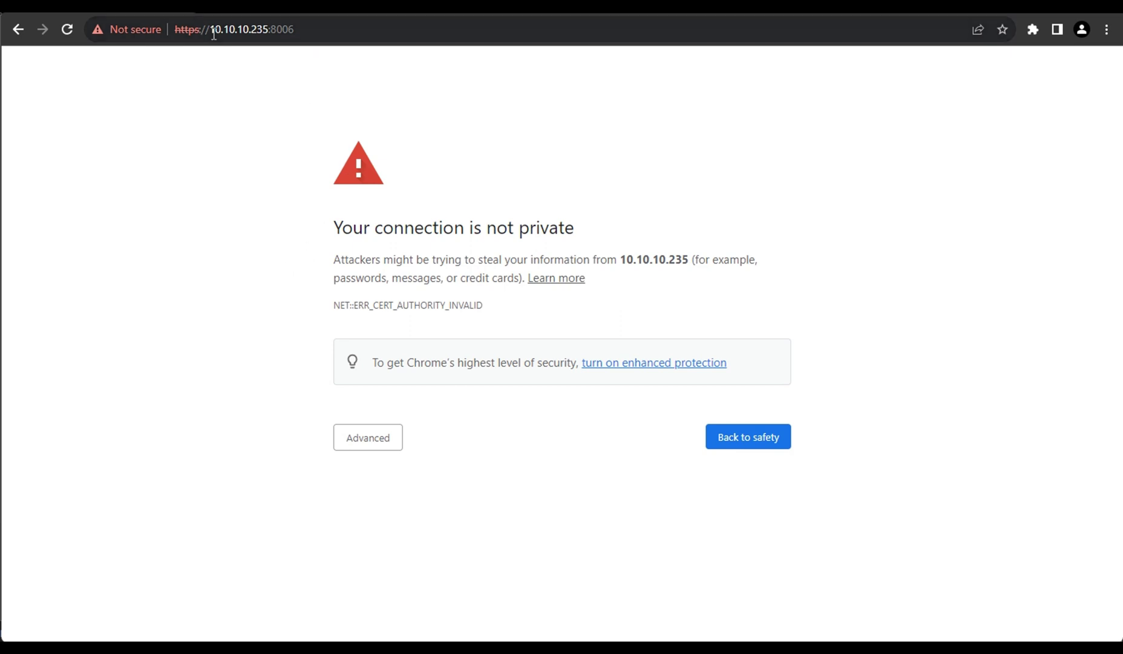
Check the 10.10.10.235:8006 address, then proceed past the untrusted-certificate warning via Advanced.
left_click_drag(312, 29, 176, 28)
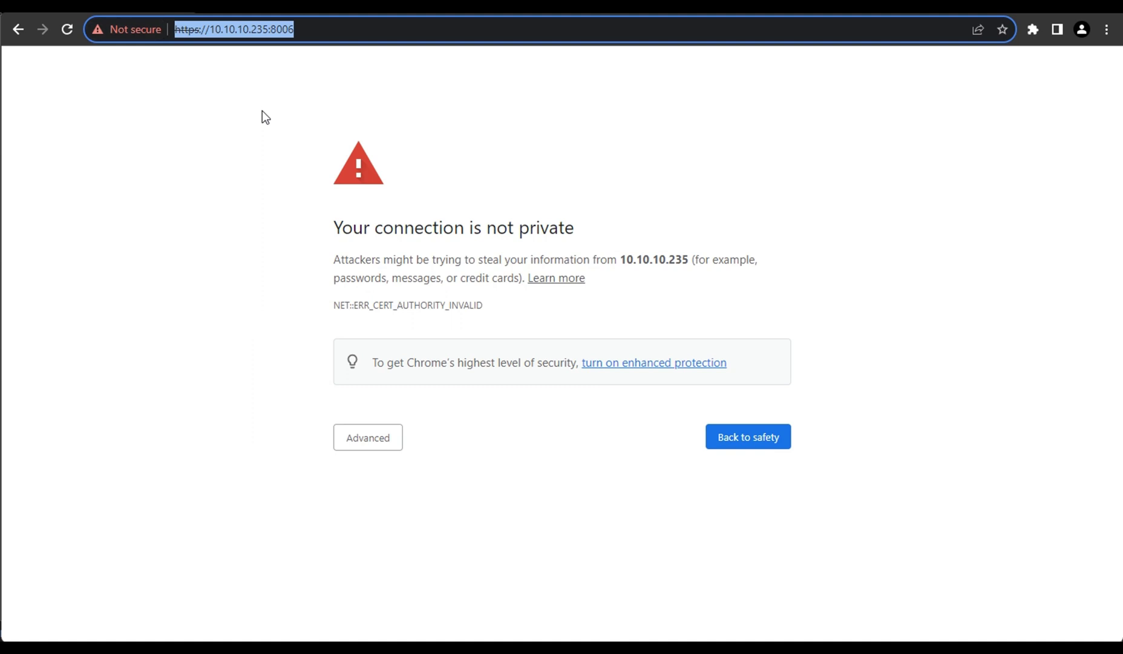
left_click(218, 34)
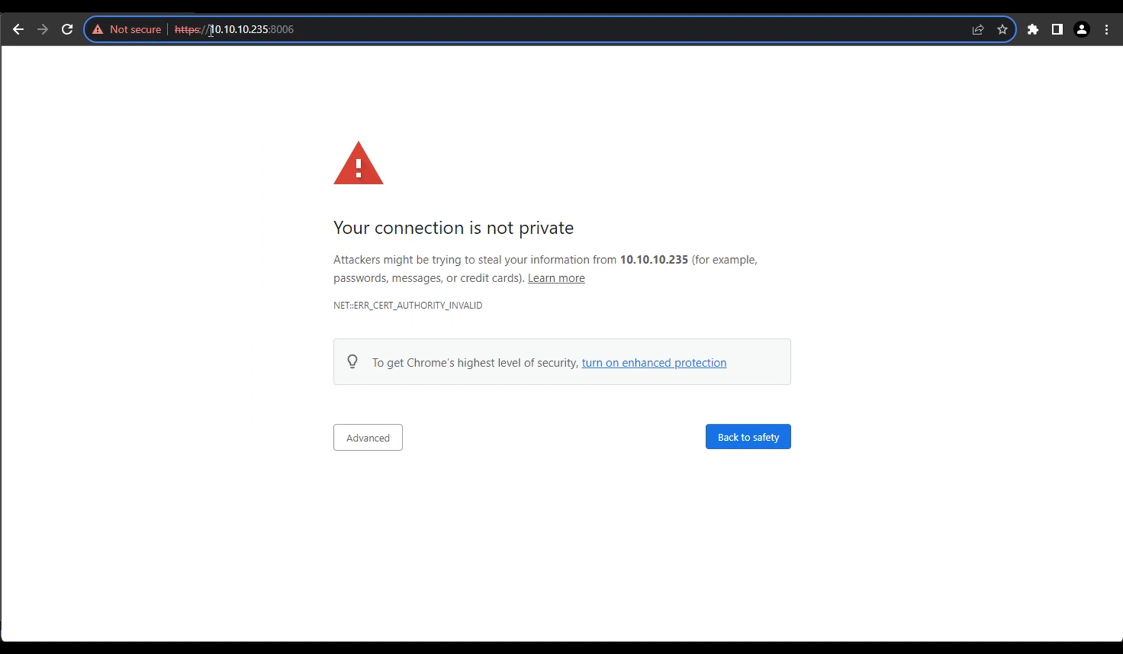
left_click_drag(209, 29, 270, 30)
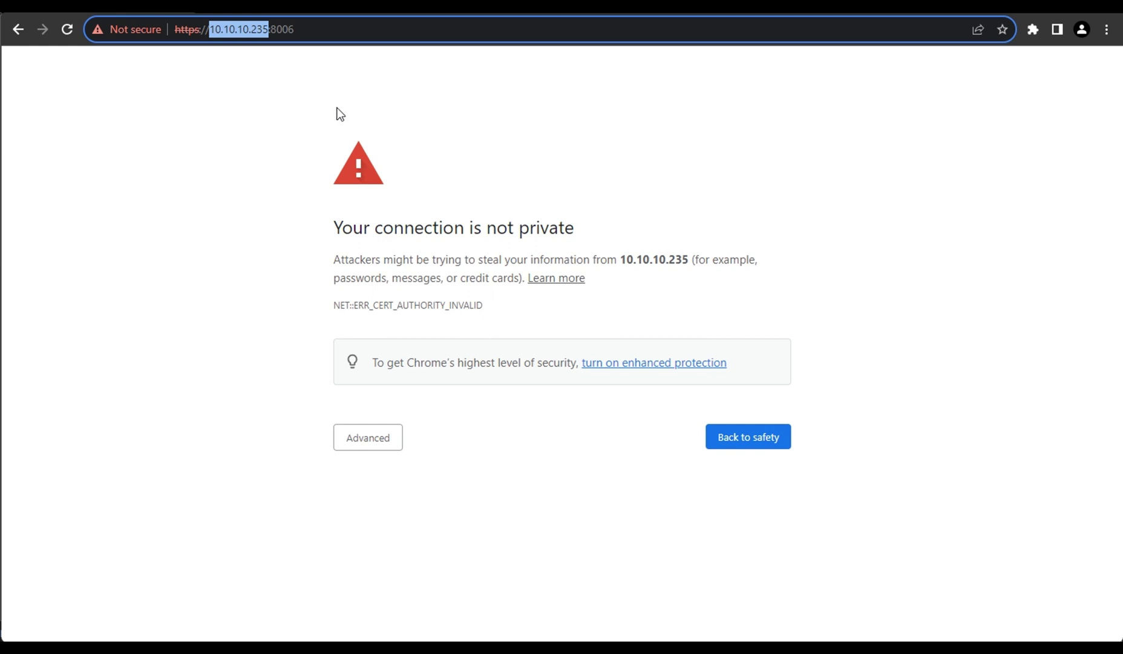
left_click(317, 33)
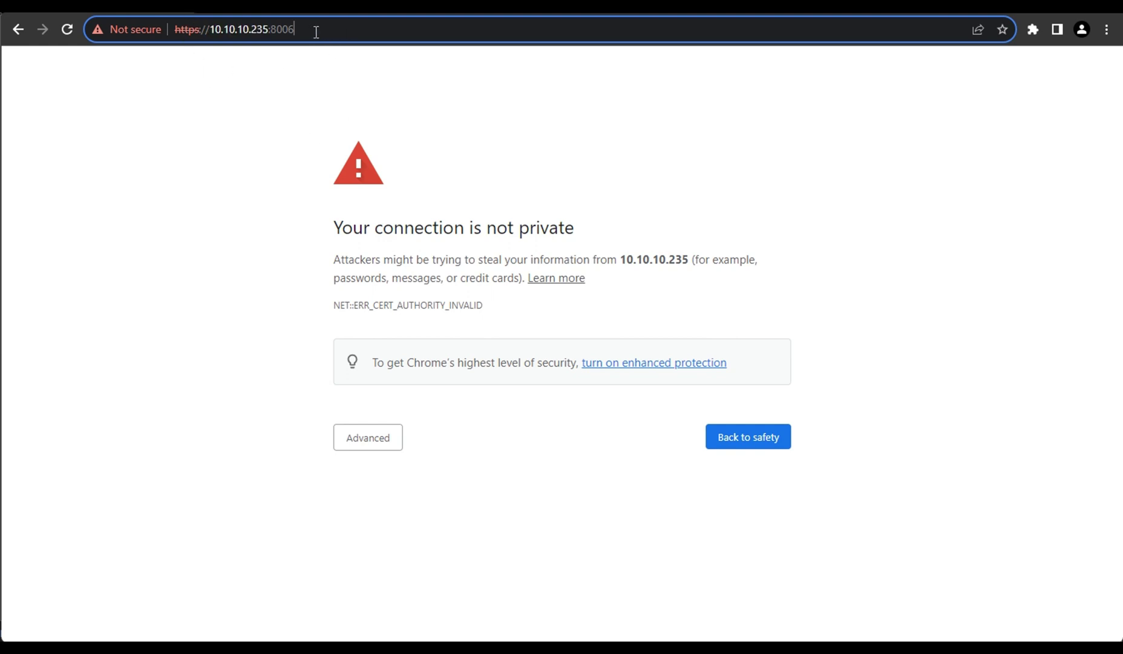
left_click(379, 447)
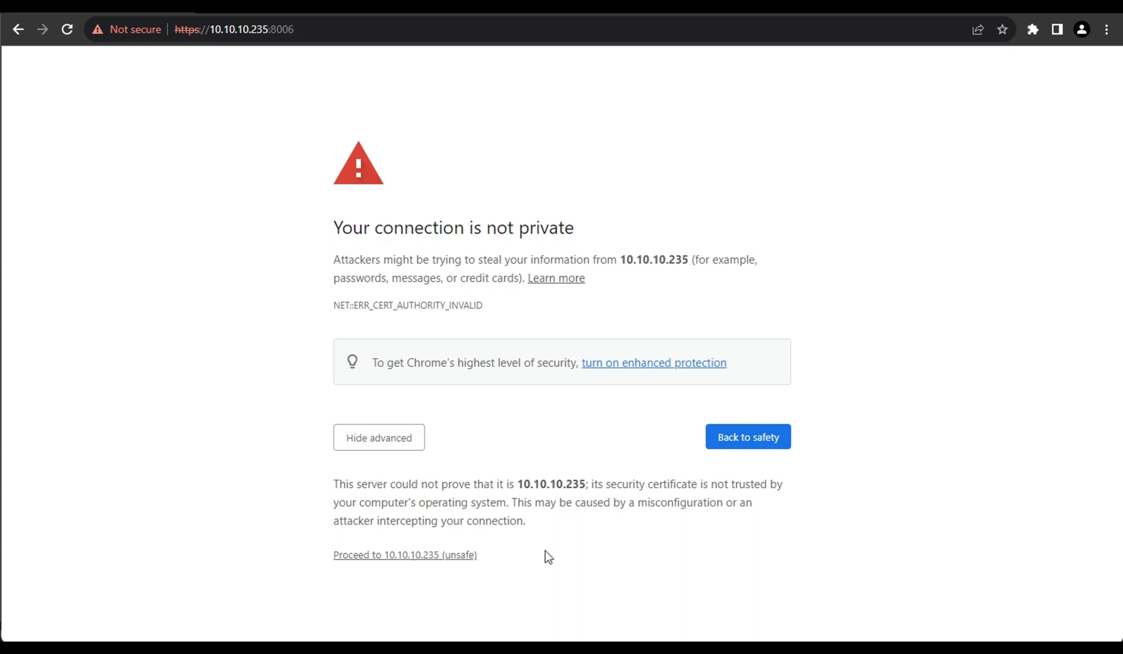
left_click(387, 555)
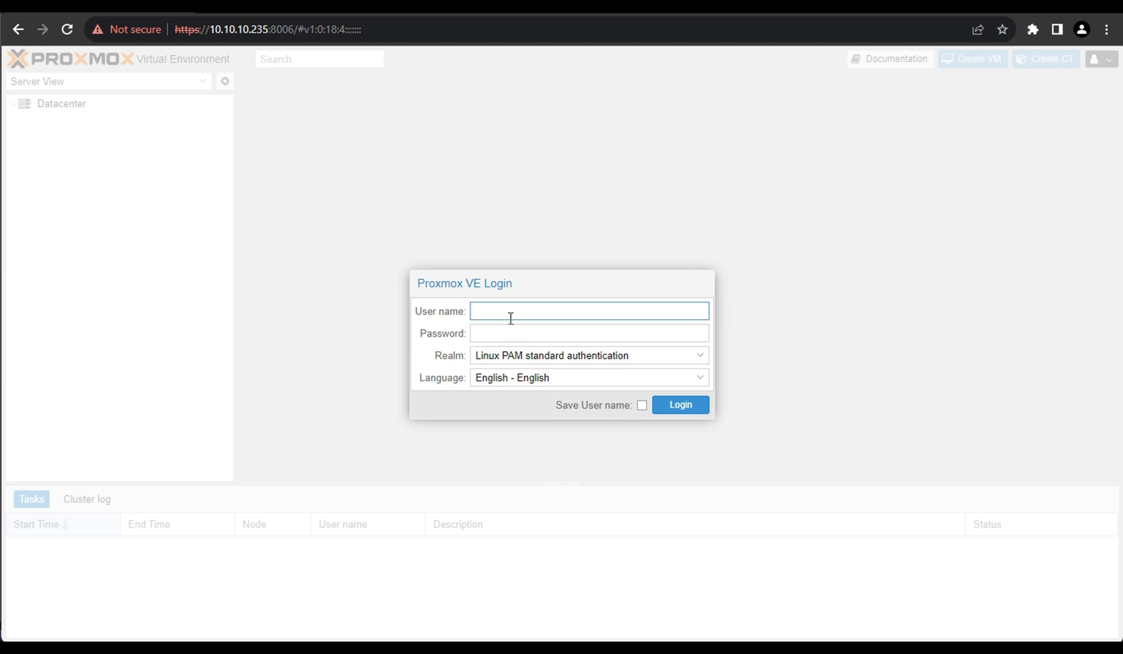
Log in as root with the root password, correcting mistypes, using Linux PAM.
type("root")
key("Tab")
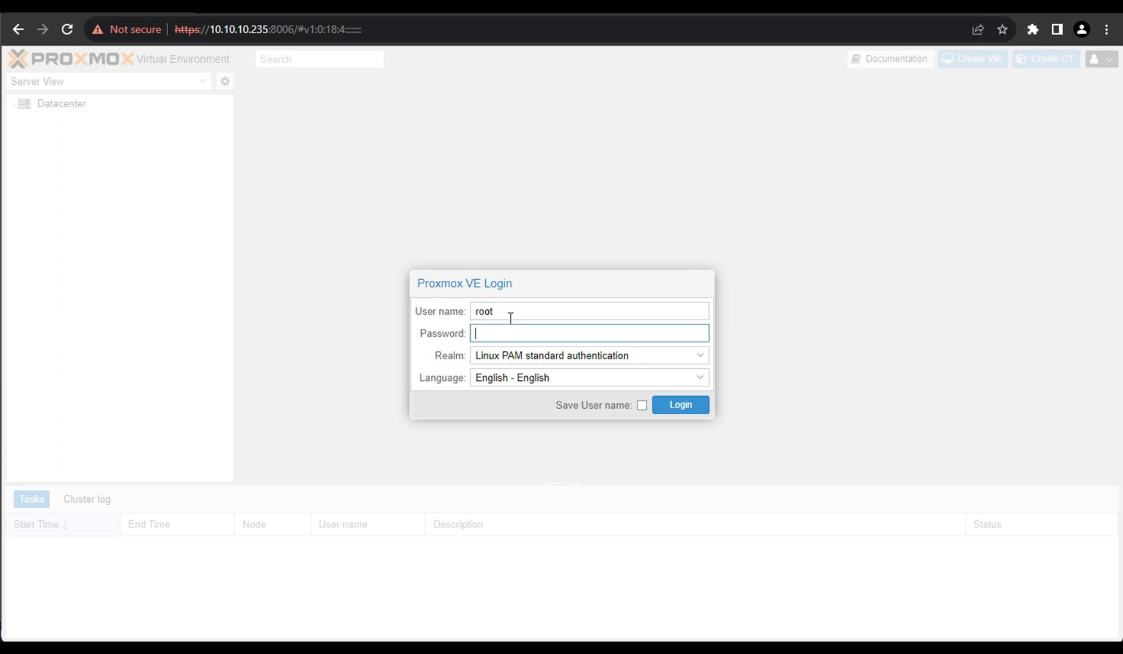
type("••••••")
key("BackSpace")
key("BackSpace")
key("BackSpace")
key("BackSpace")
key("BackSpace")
key("BackSpace")
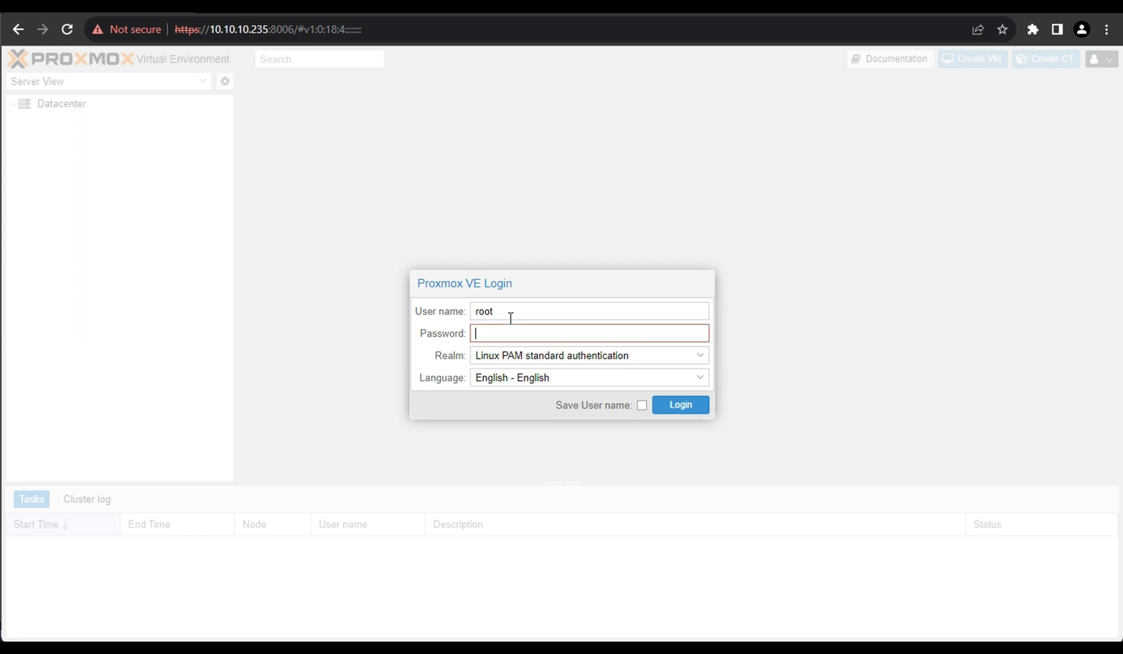
type("•••••••")
key("BackSpace")
key("BackSpace")
key("BackSpace")
key("BackSpace")
key("BackSpace")
key("BackSpace")
type("•••••••")
key("Return")
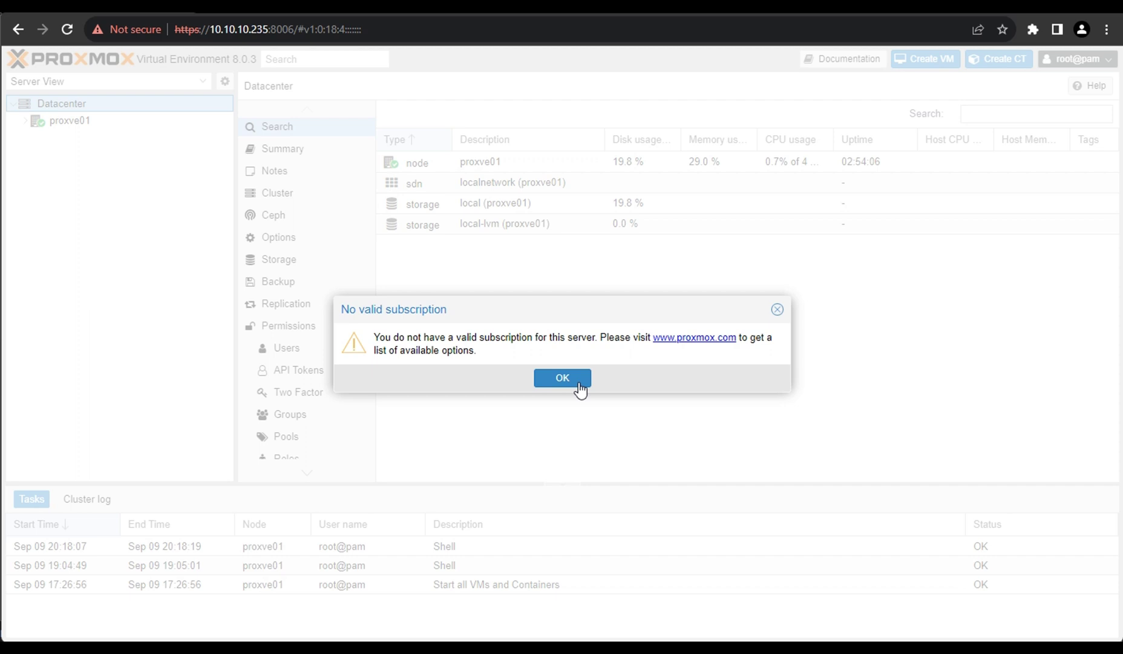
Dismiss the subscription notice and review the Datacenter summary: 4 CPUs, 3.82 GiB memory, 25.36 GiB storage.
left_click(572, 380)
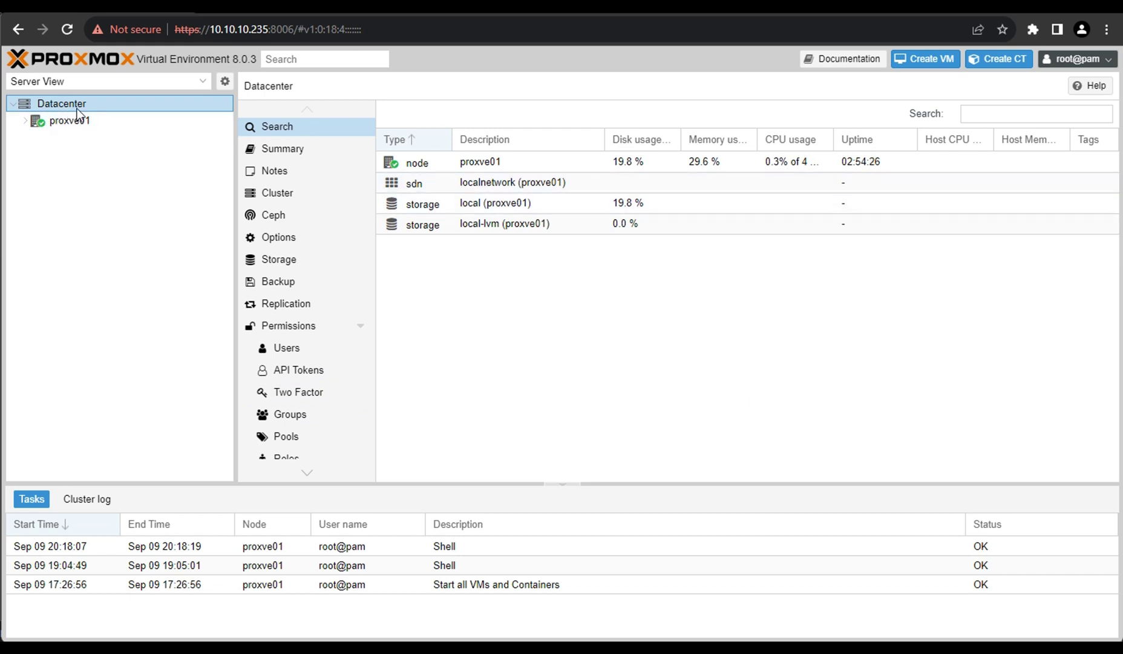
left_click(282, 149)
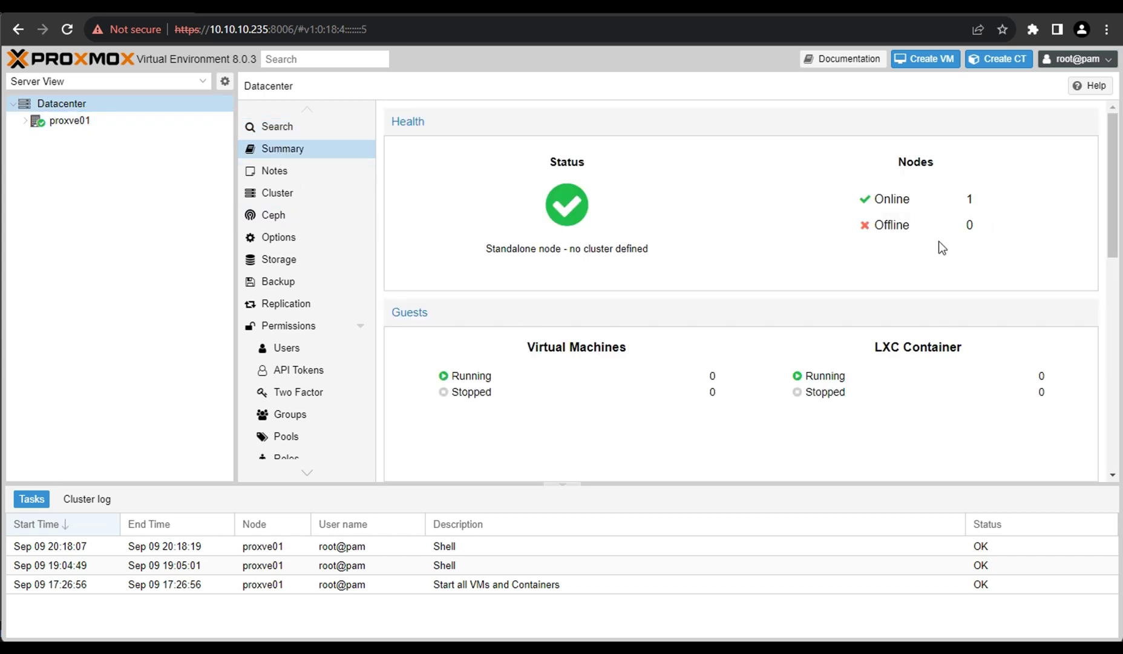
scroll(630, 397, "down", 6)
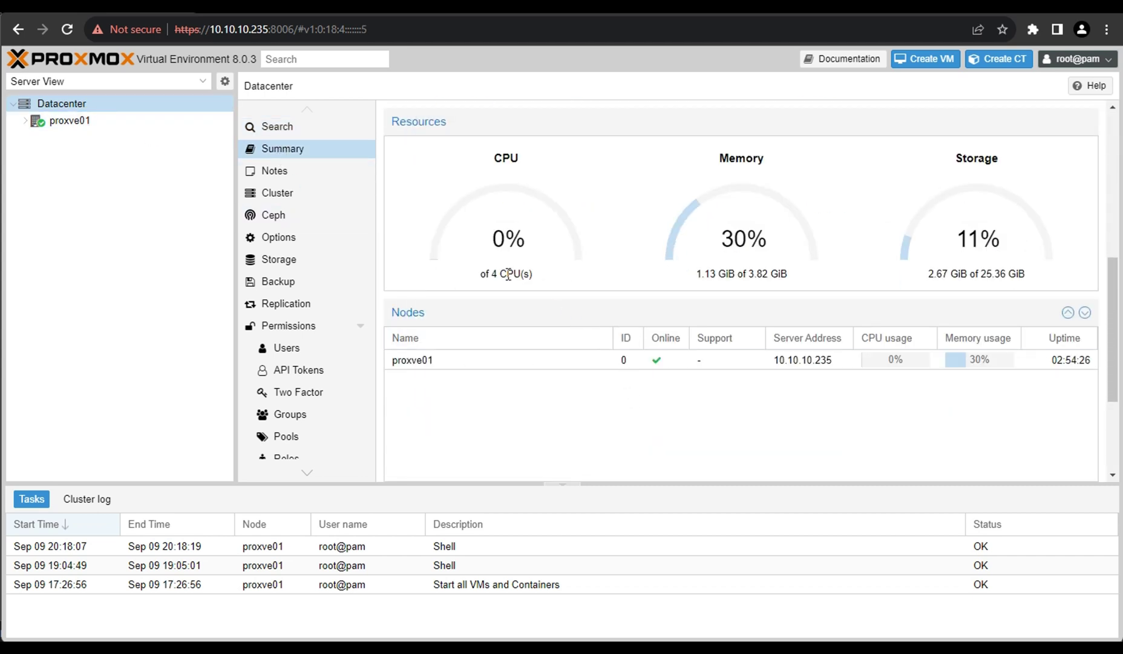
left_click_drag(491, 273, 540, 279)
left_click_drag(745, 273, 817, 279)
triple_click(817, 279)
left_click_drag(979, 273, 1078, 279)
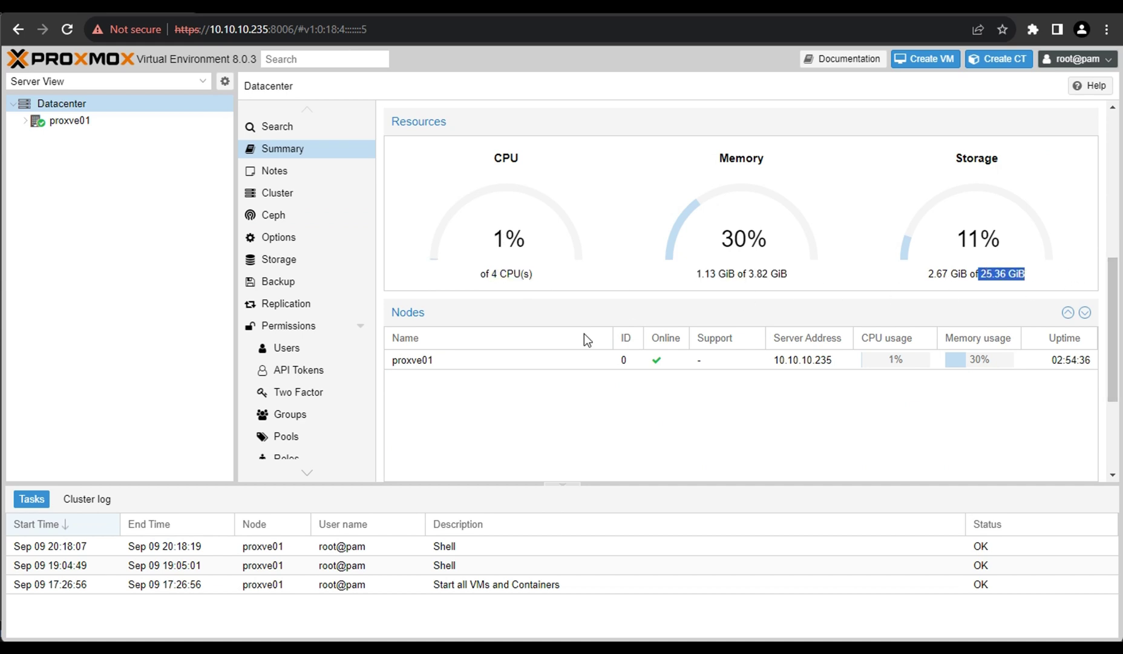
left_click(429, 237)
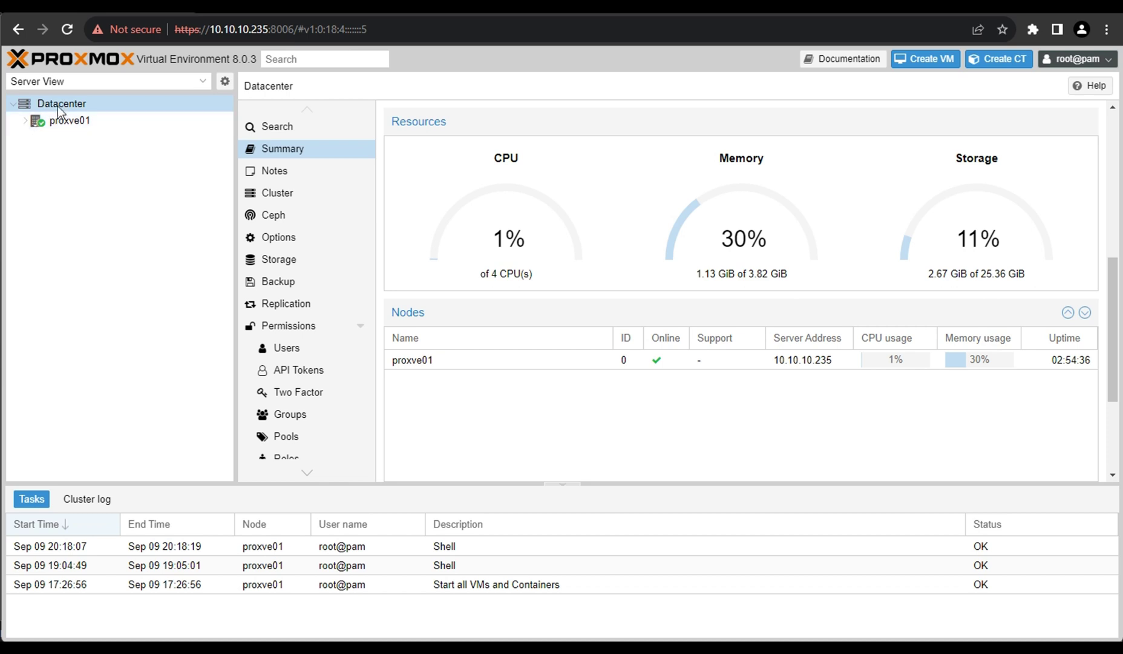
Open proxve01's node Summary and check its 4 CPUs and 3.82 GiB RAM.
left_click(65, 124)
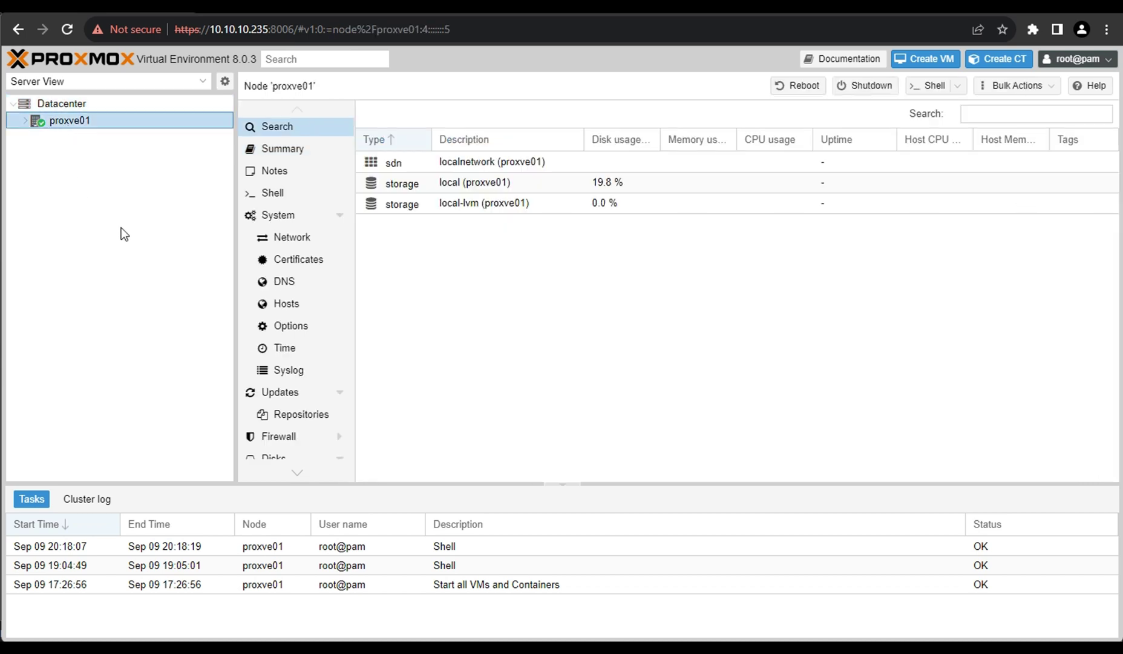
left_click(285, 150)
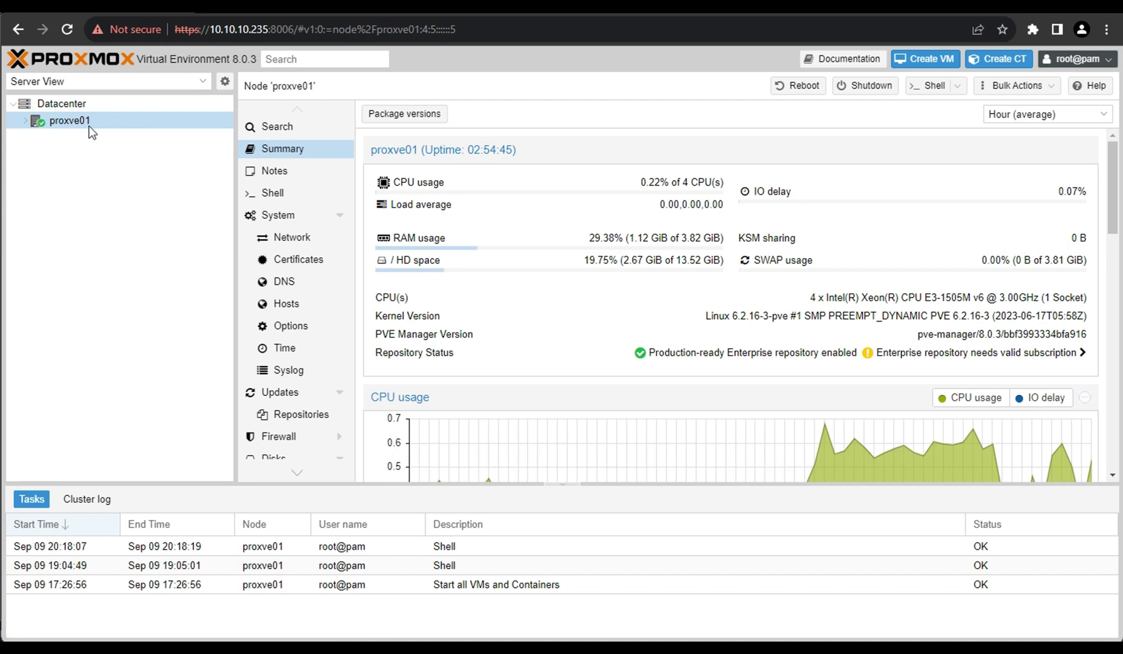
left_click_drag(684, 182, 716, 184)
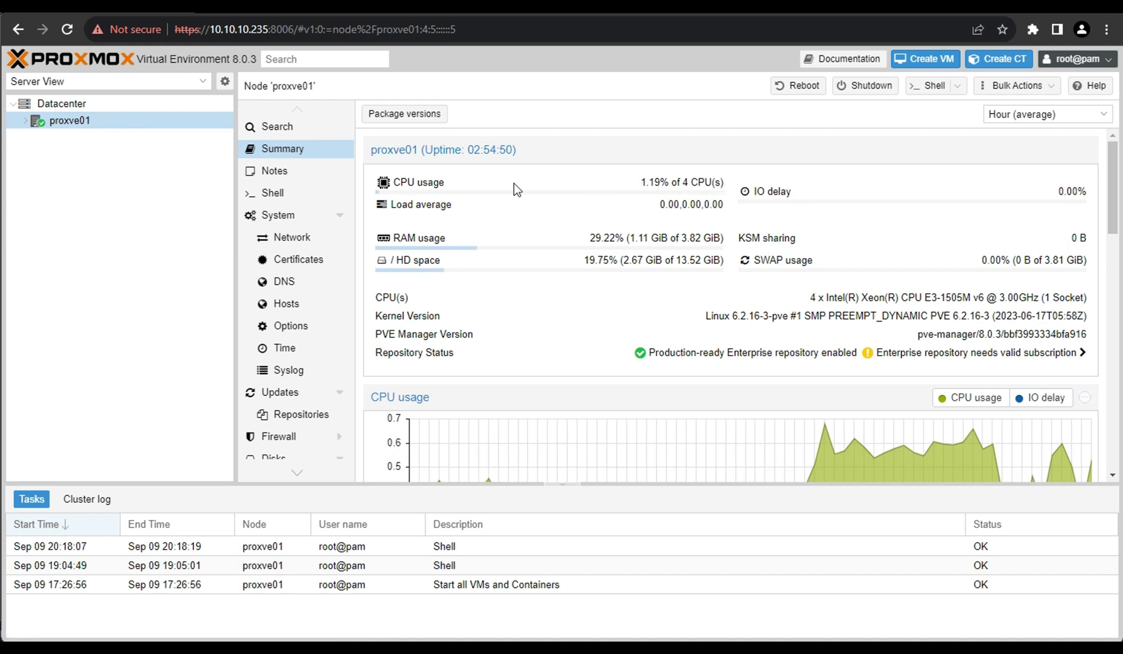
left_click_drag(679, 181, 756, 191)
left_click_drag(681, 238, 752, 239)
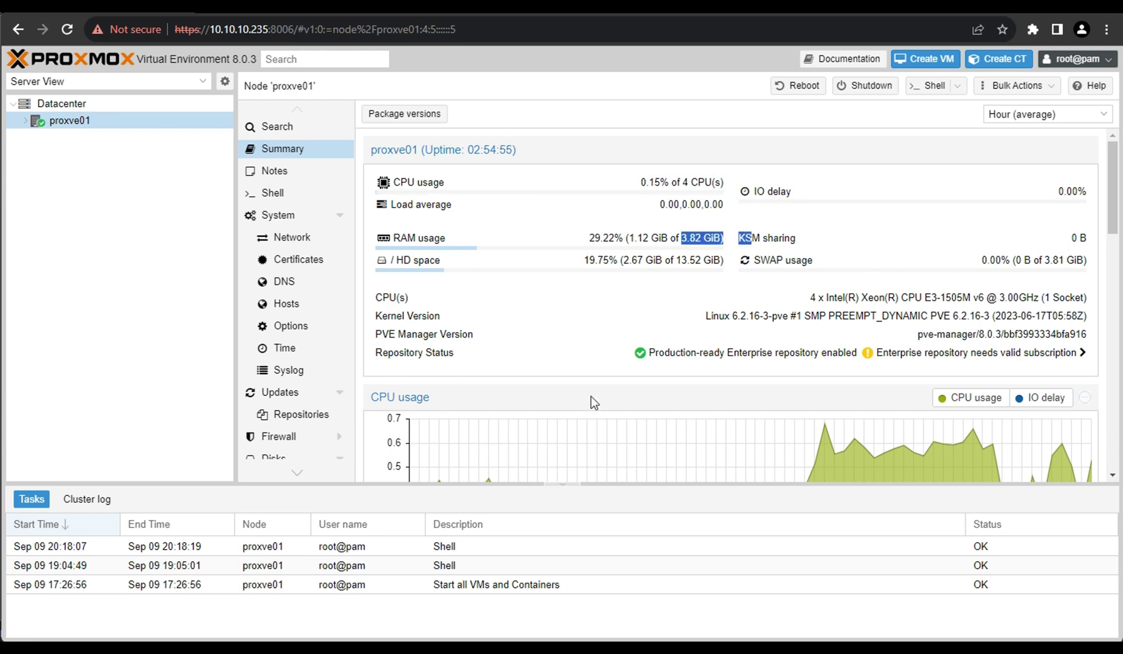
Open a proxve01 shell and run df -h and hostname.
left_click(275, 195)
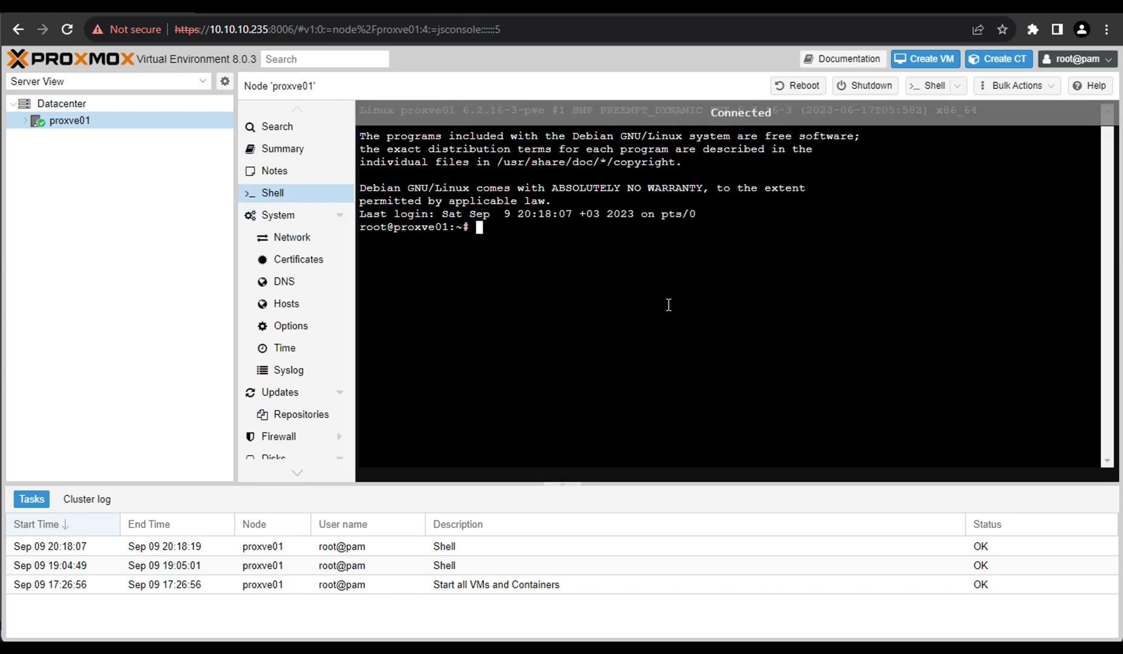
type("df -h")
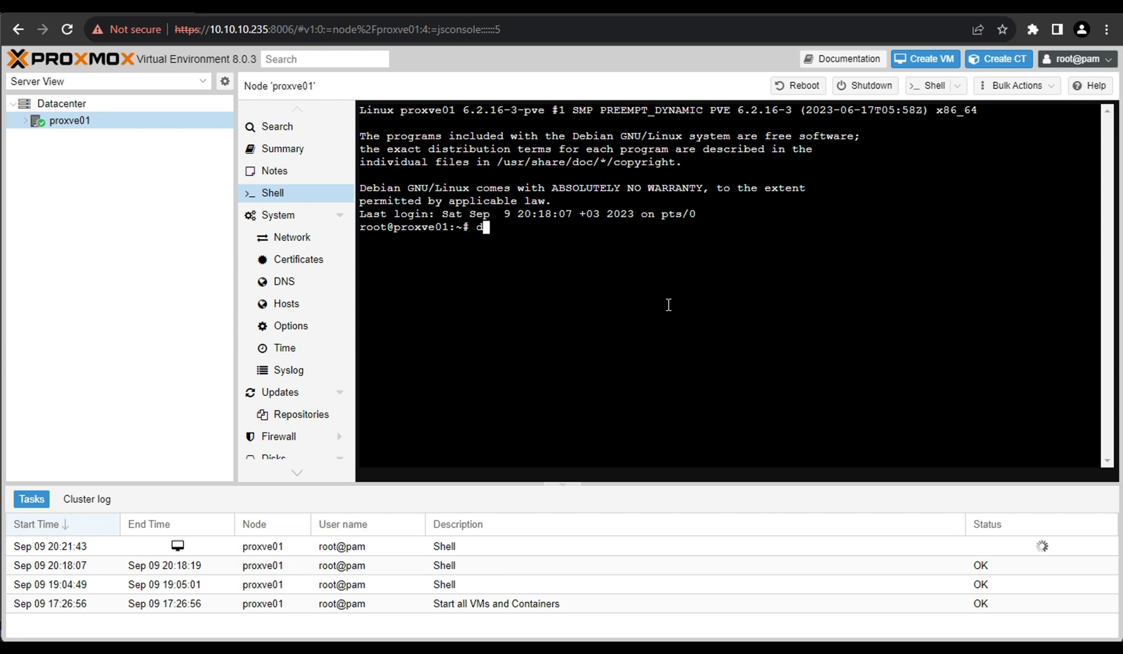
key("Return")
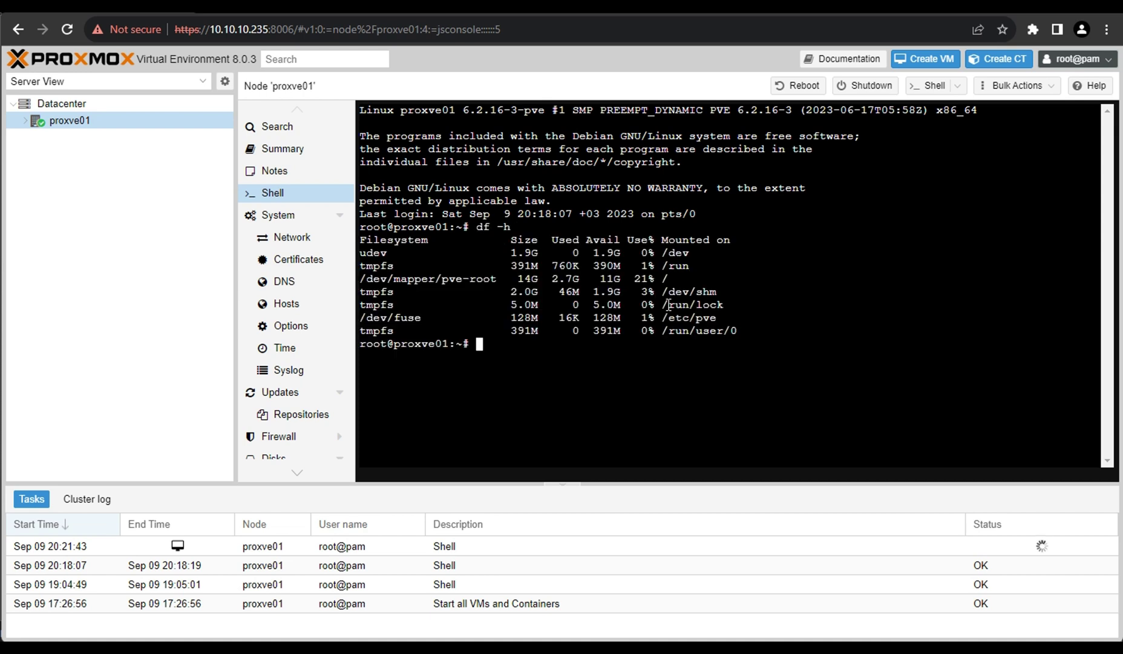
type("hostname")
key("Return")
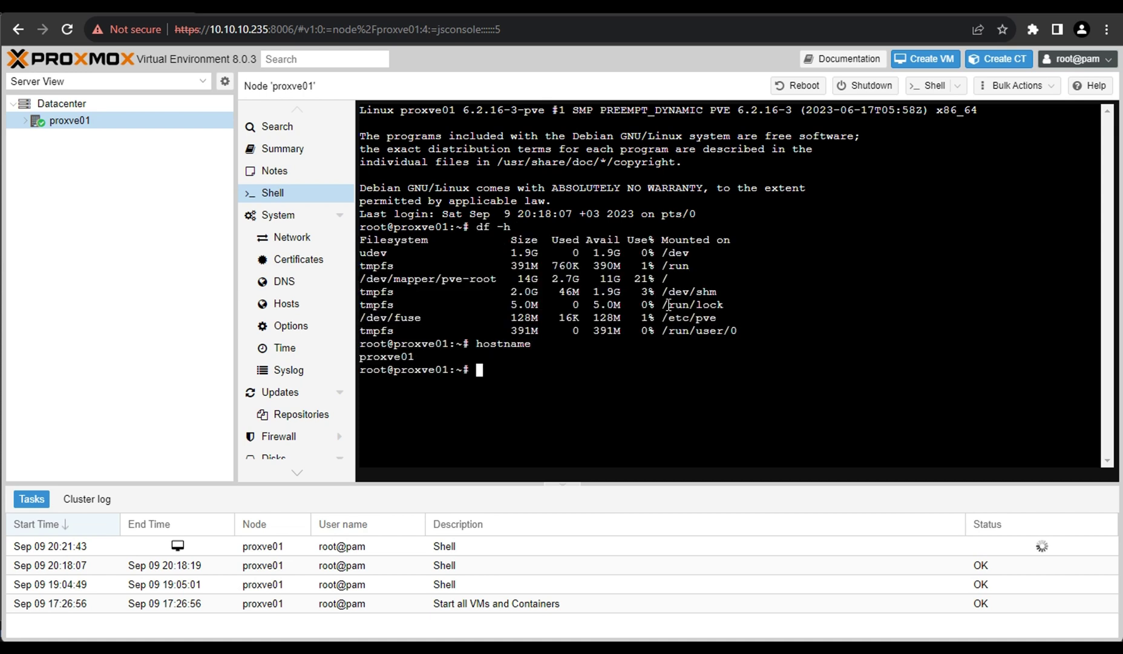
Run cat /etc/*release* and confirm Debian version 12, codename bookworm.
type("cat /etc/*release")
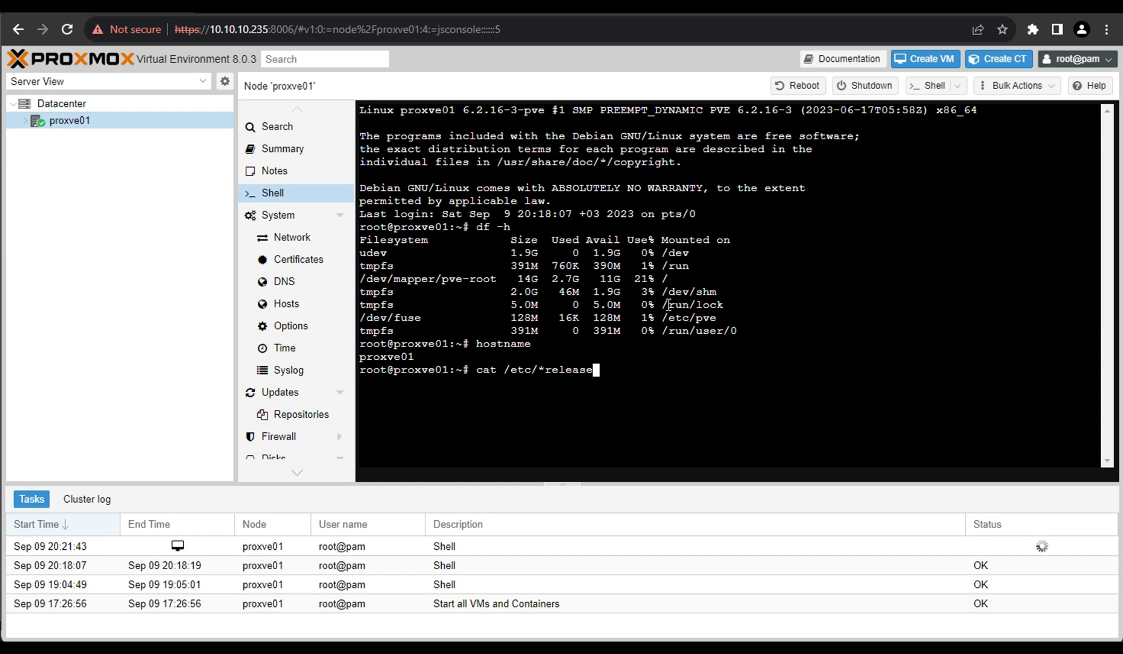
type("*")
key("Return")
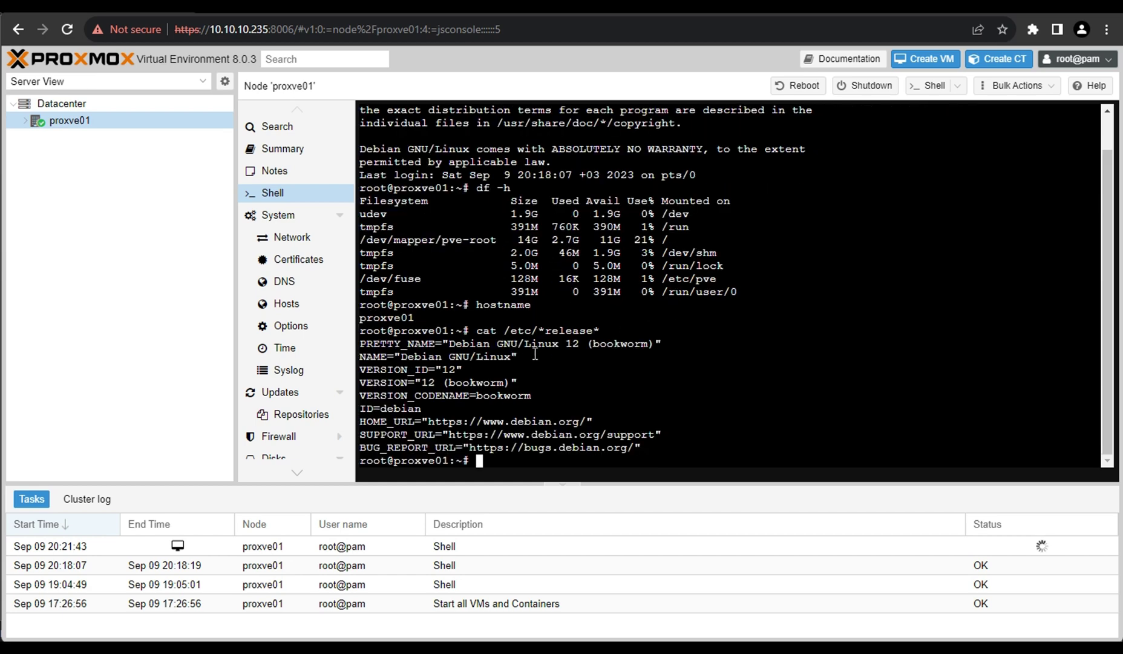
left_click_drag(566, 343, 580, 344)
left_click(578, 367)
double_click(606, 351)
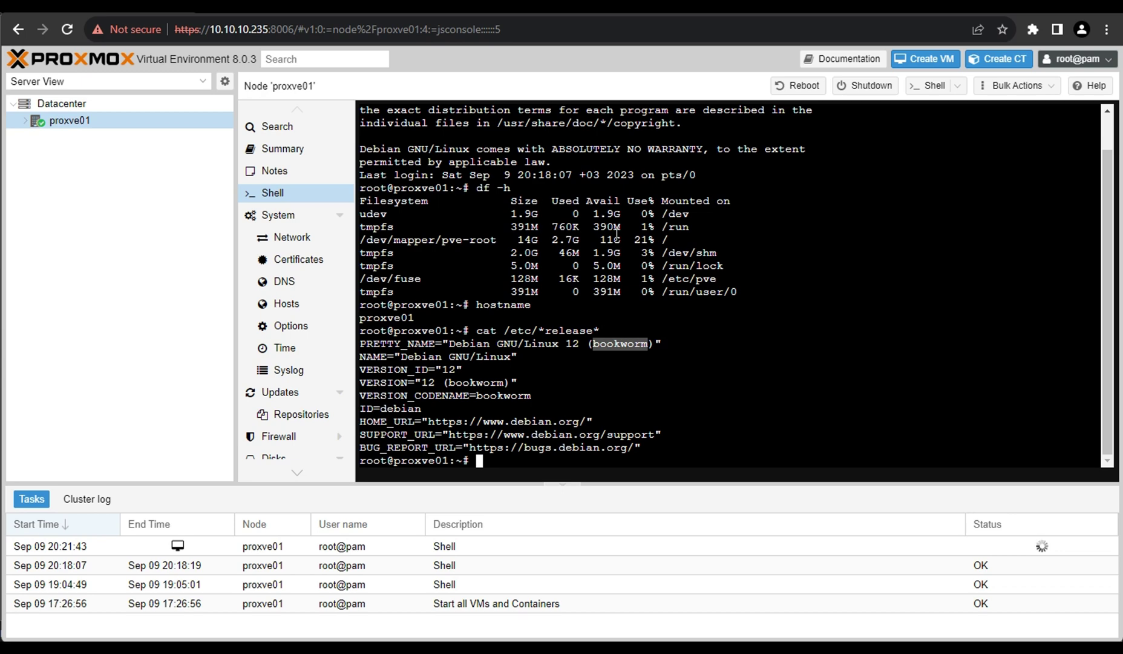
Review proxve01's Network, DNS, Hosts and Syslog pages.
left_click(285, 240)
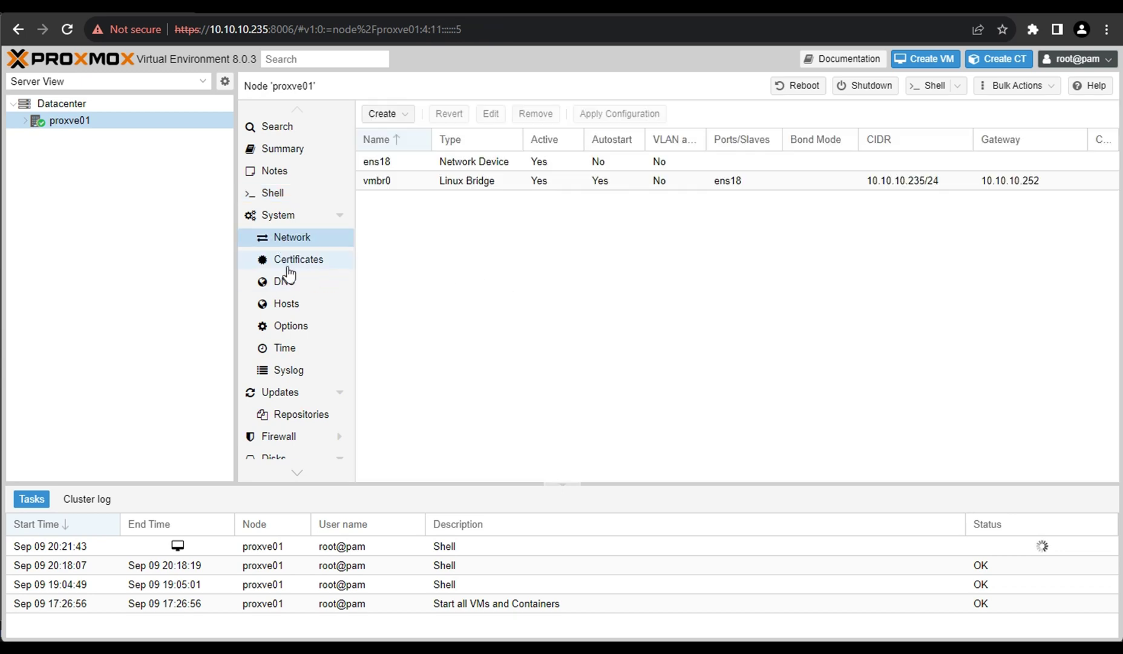
left_click(282, 288)
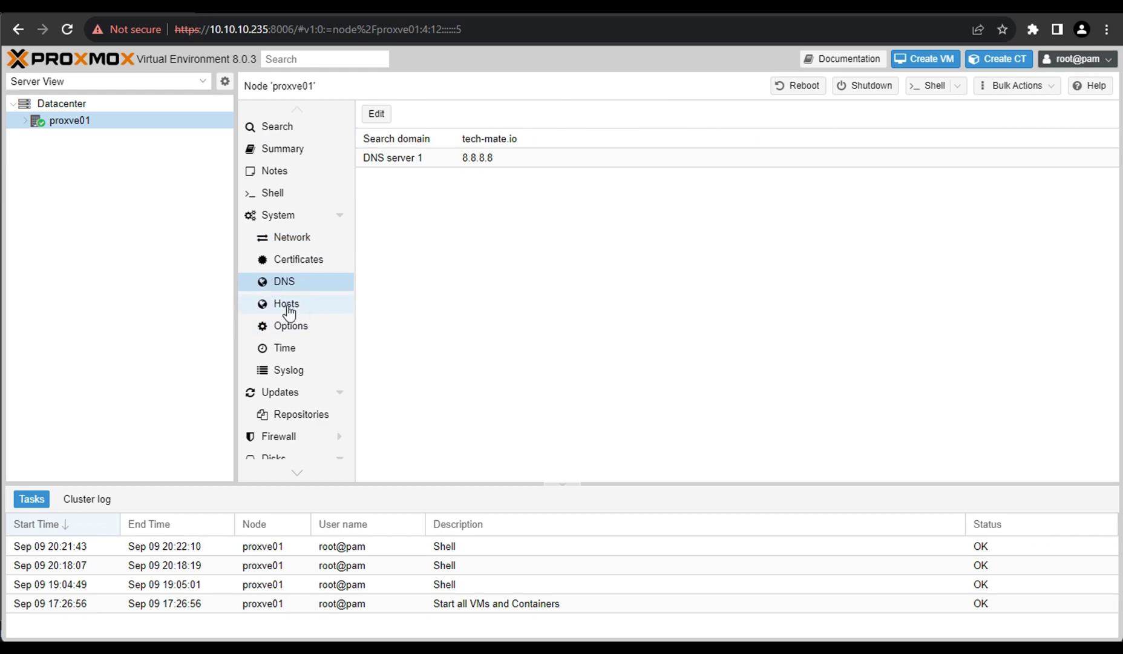
left_click(285, 304)
left_click(277, 374)
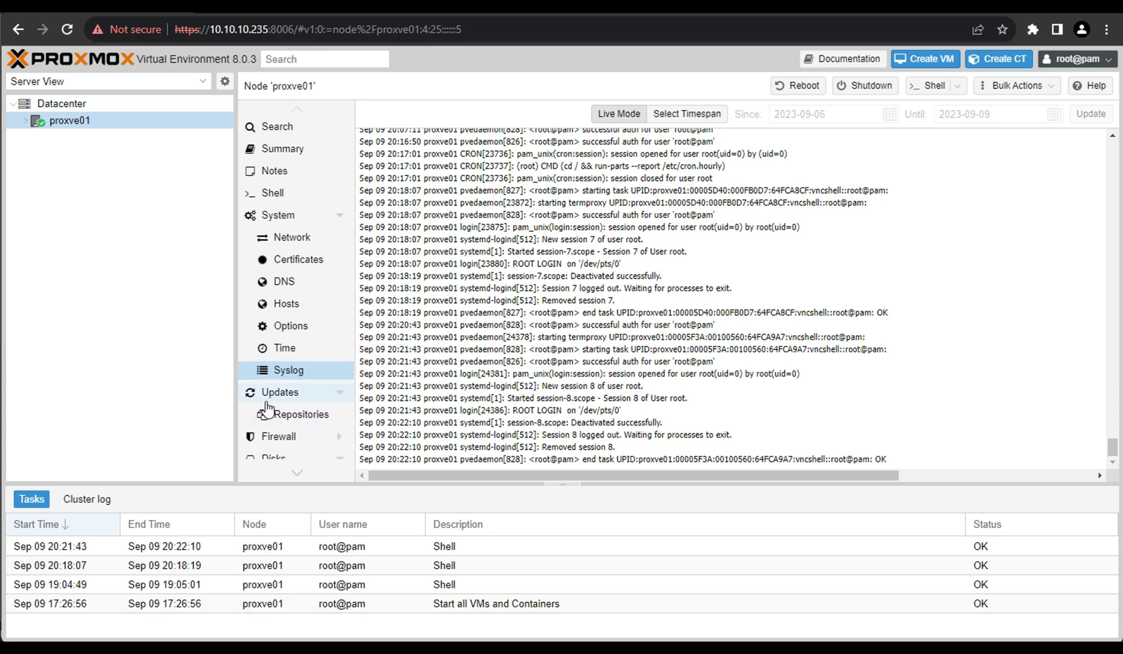
List proxve01's disks and inspect /dev/vda (34.36 GB) and unused /dev/vdb (53.69 GB).
scroll(254, 397, "down", 3)
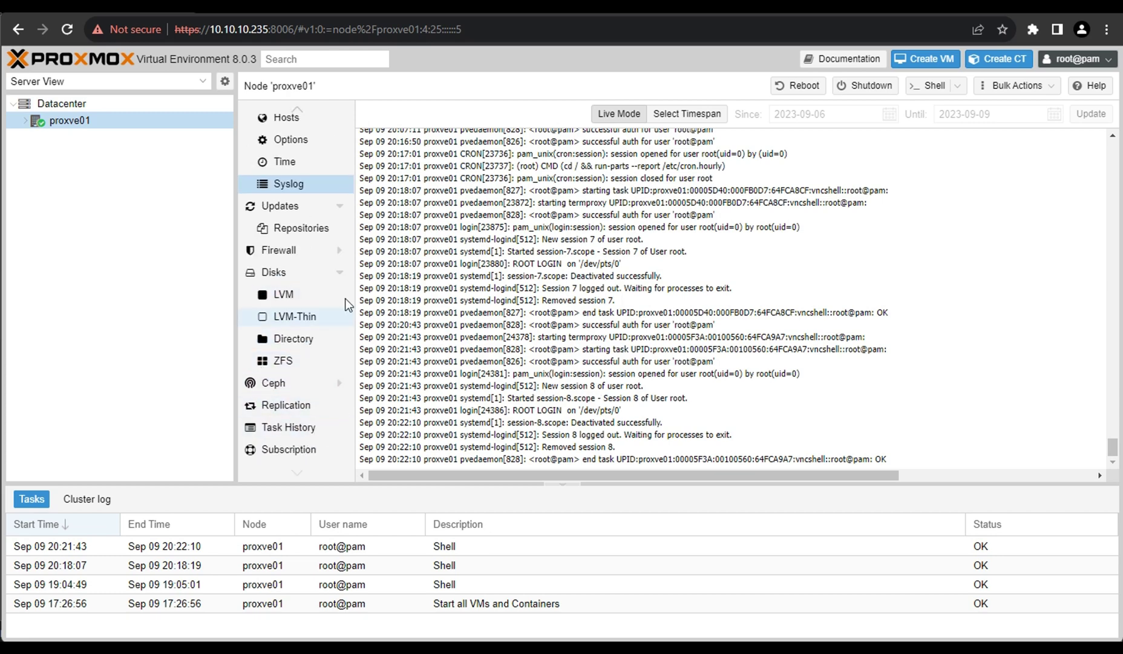
left_click(283, 279)
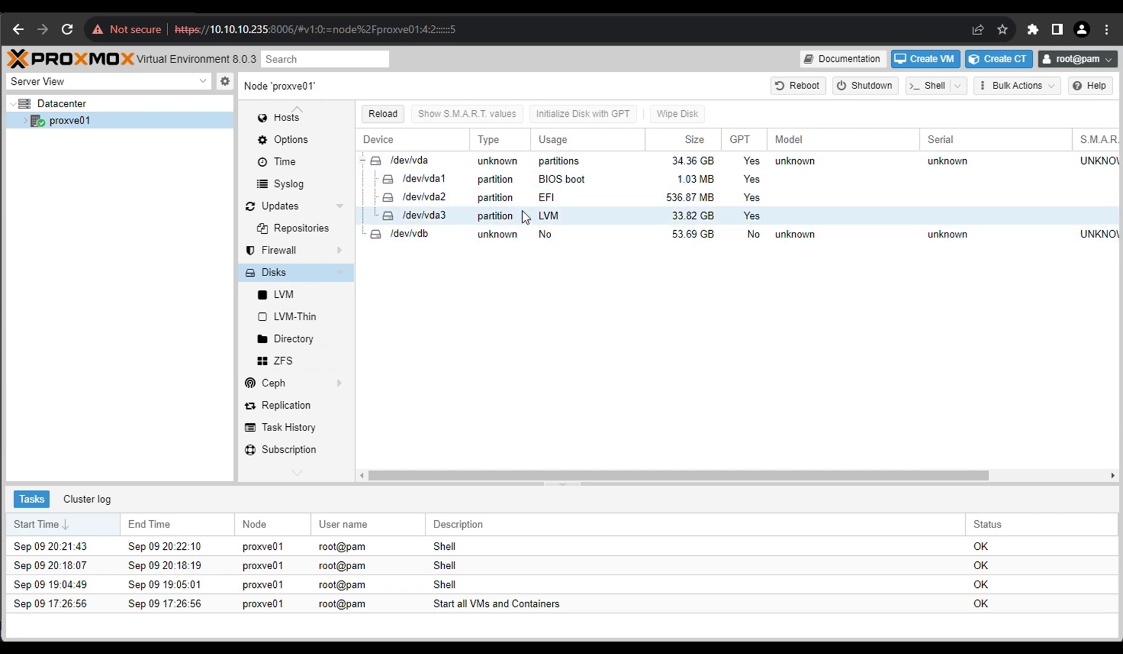
left_click(418, 161)
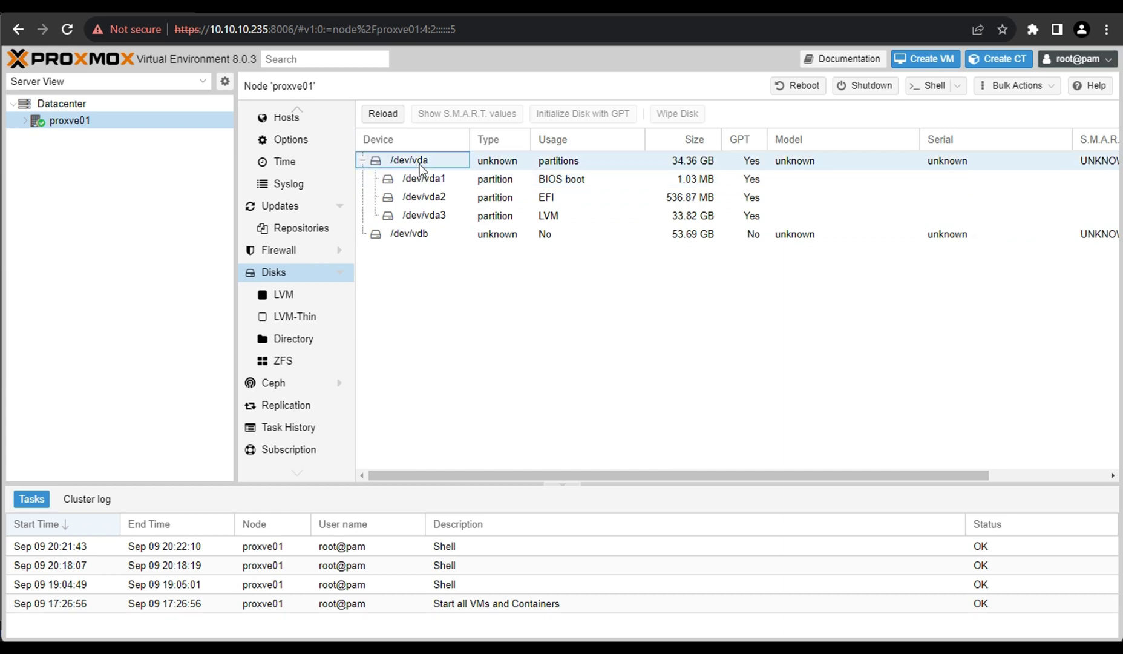
left_click(420, 242)
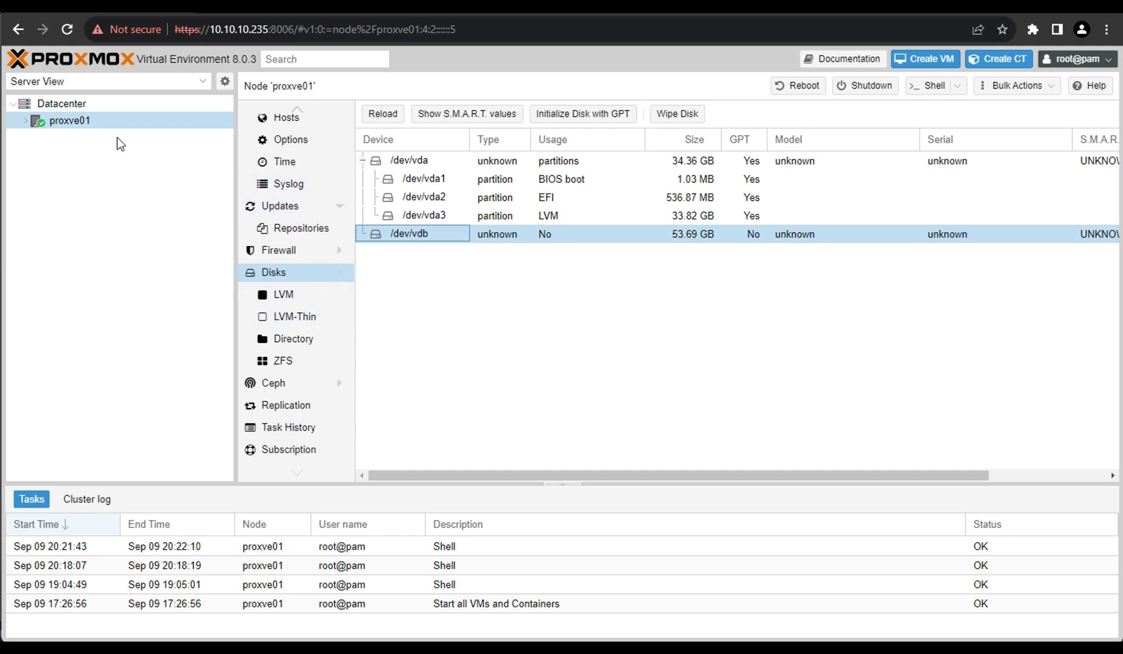
Start the Create VM wizard from proxve01's context menu, then cancel it.
right_click(58, 122)
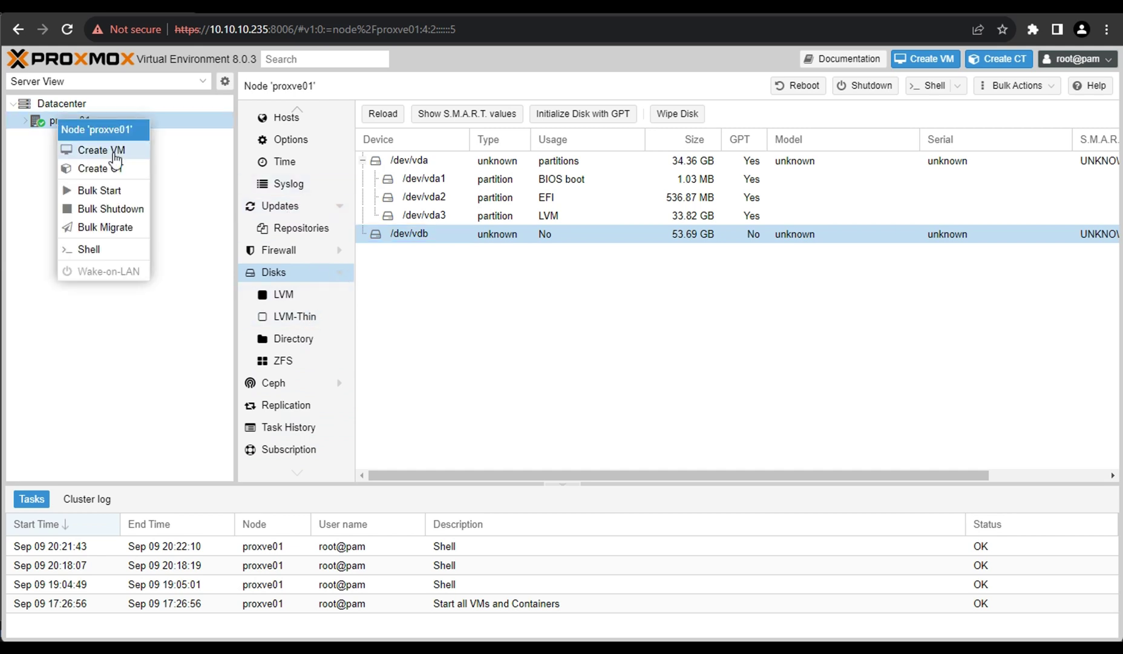
left_click(115, 151)
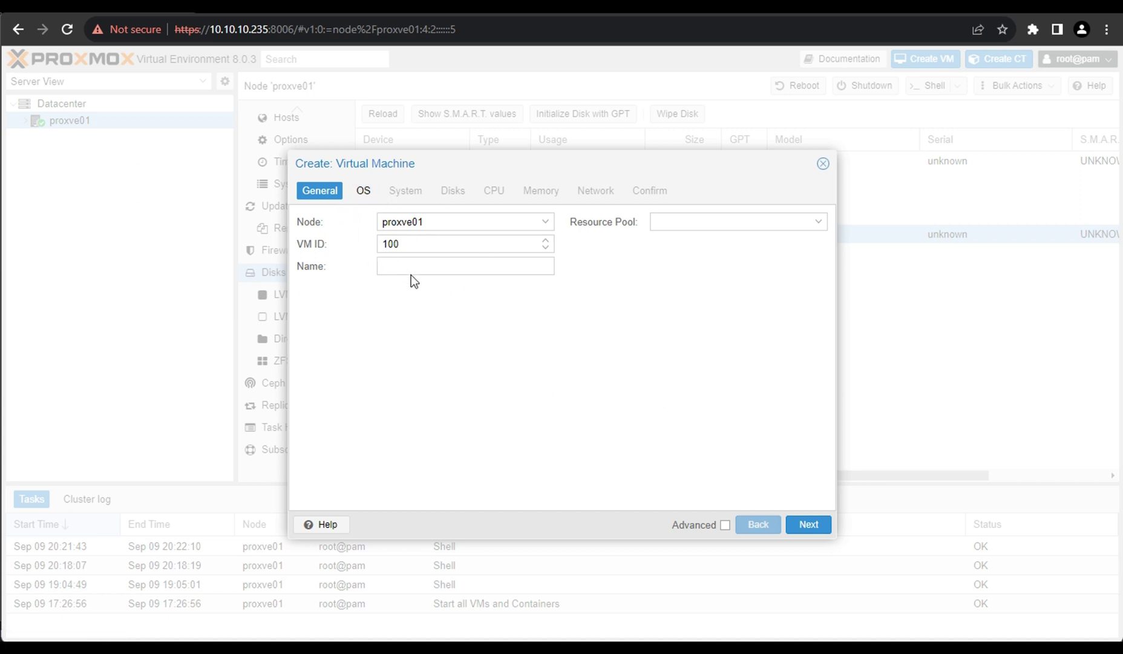
left_click(823, 167)
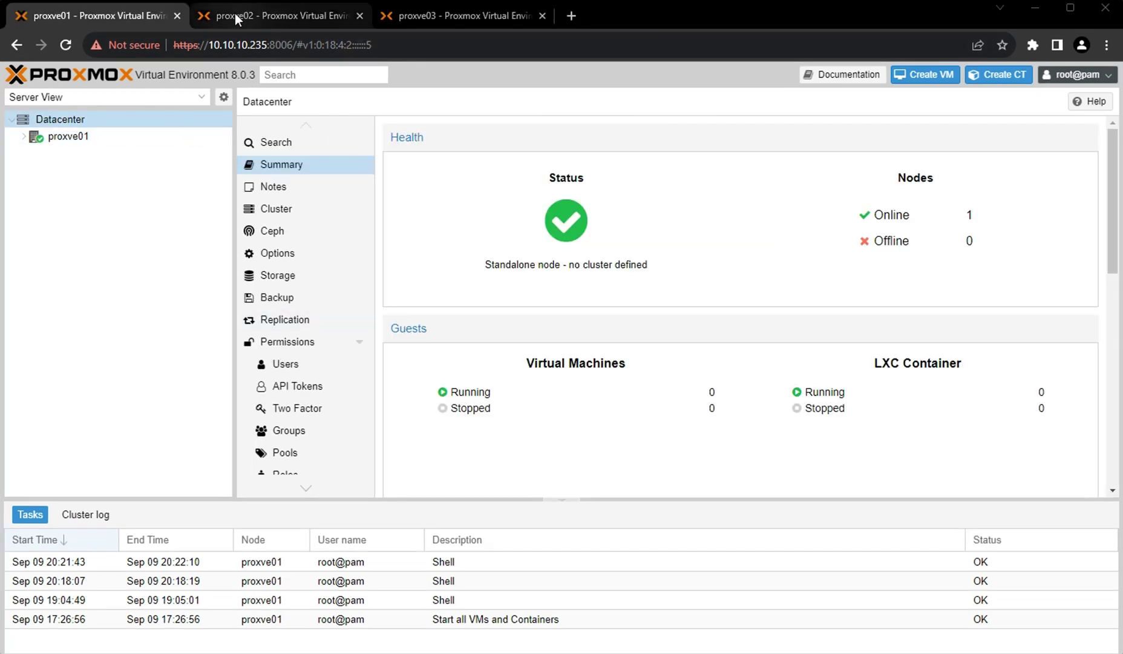
left_click(264, 45)
left_click(229, 44)
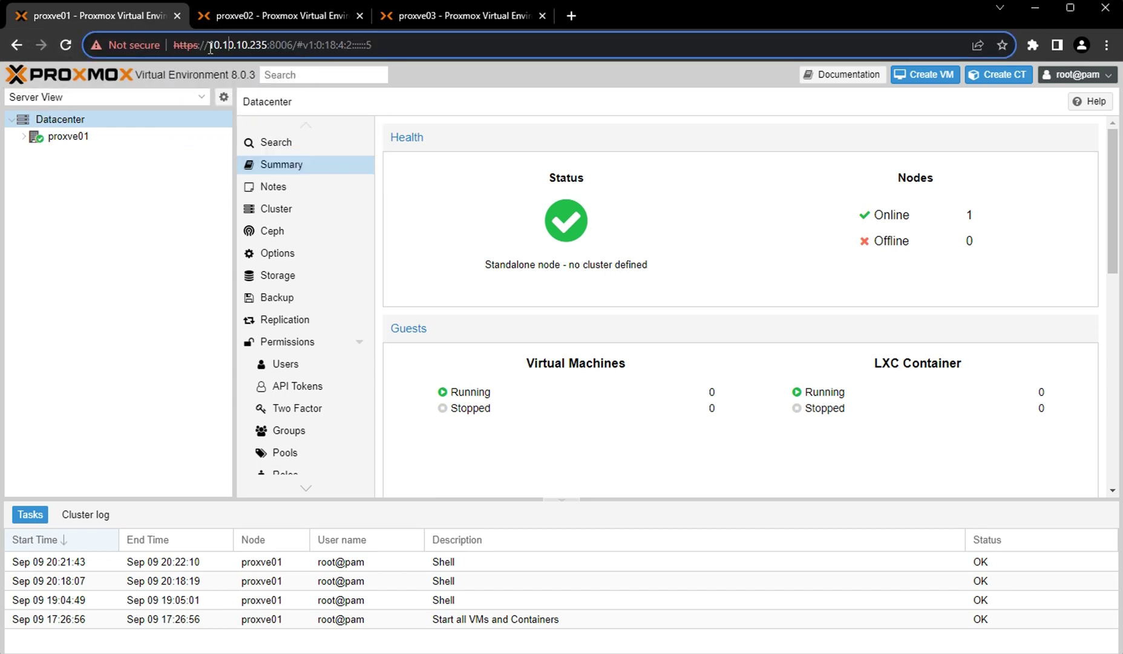
left_click_drag(210, 47, 267, 47)
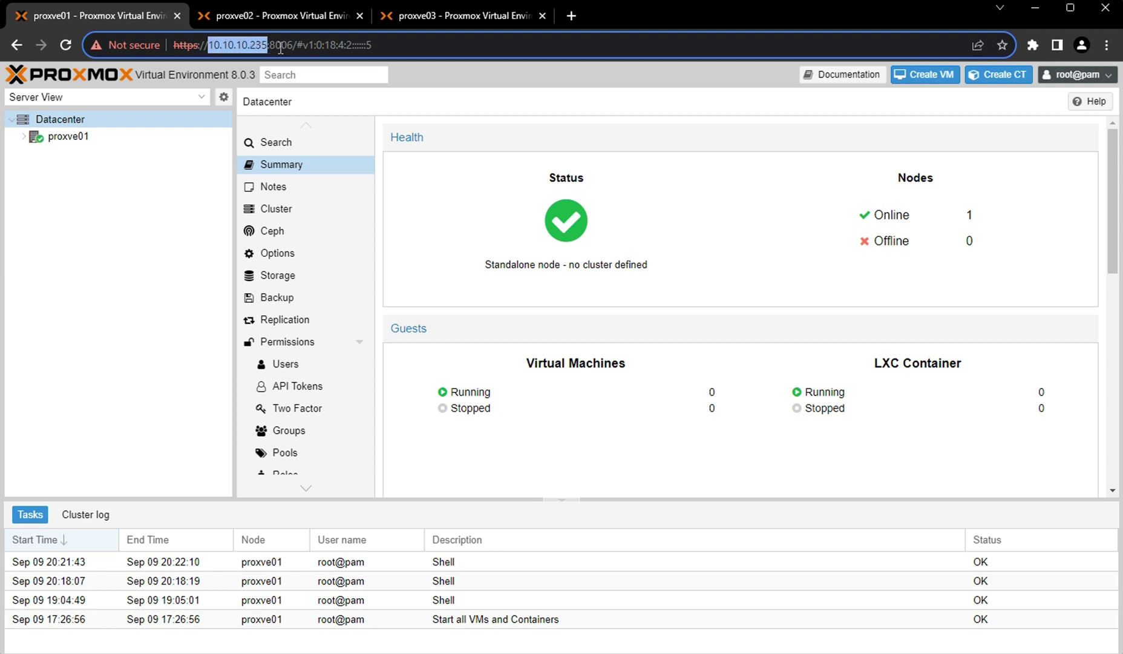
left_click(281, 49)
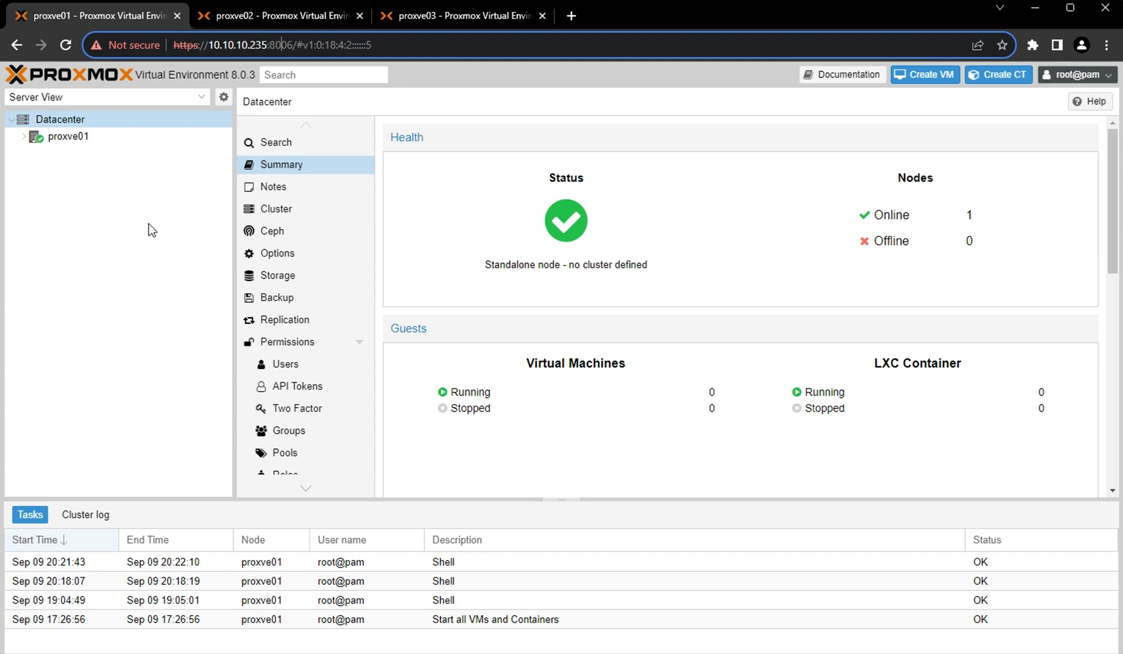
left_click(264, 19)
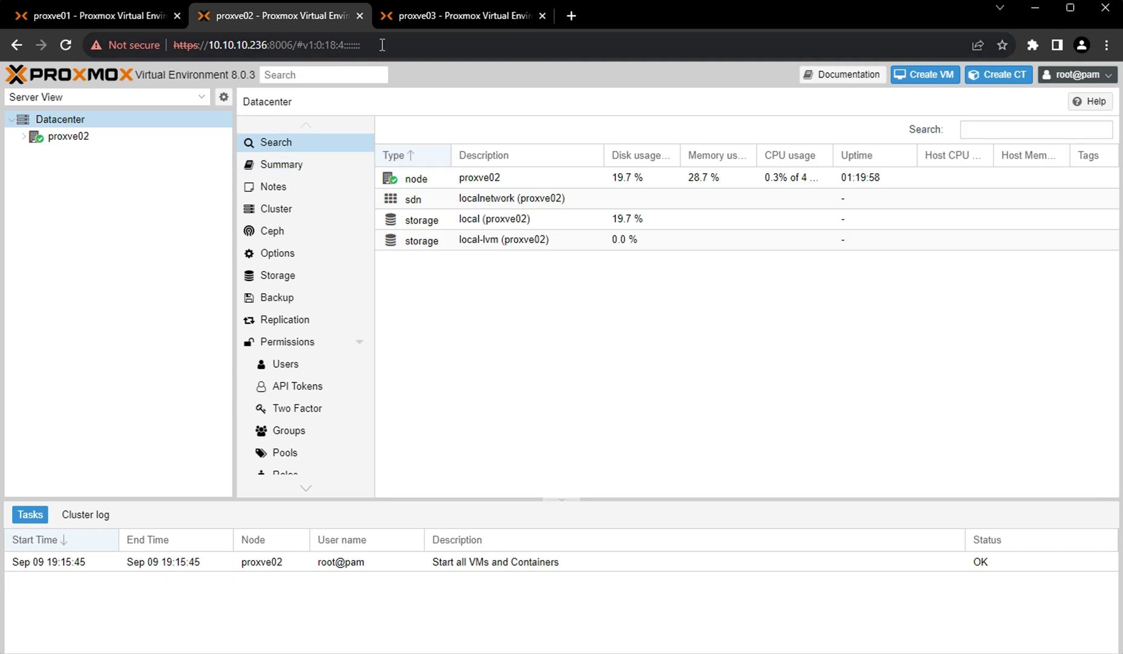
left_click(434, 18)
left_click(268, 17)
left_click(113, 17)
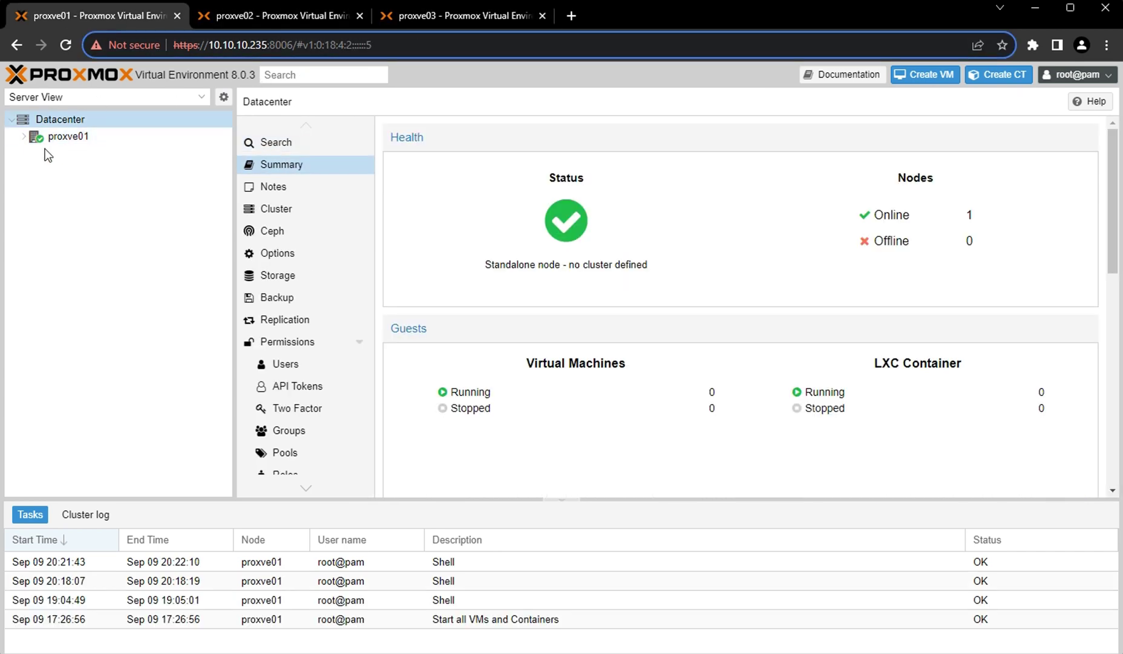
left_click(68, 139)
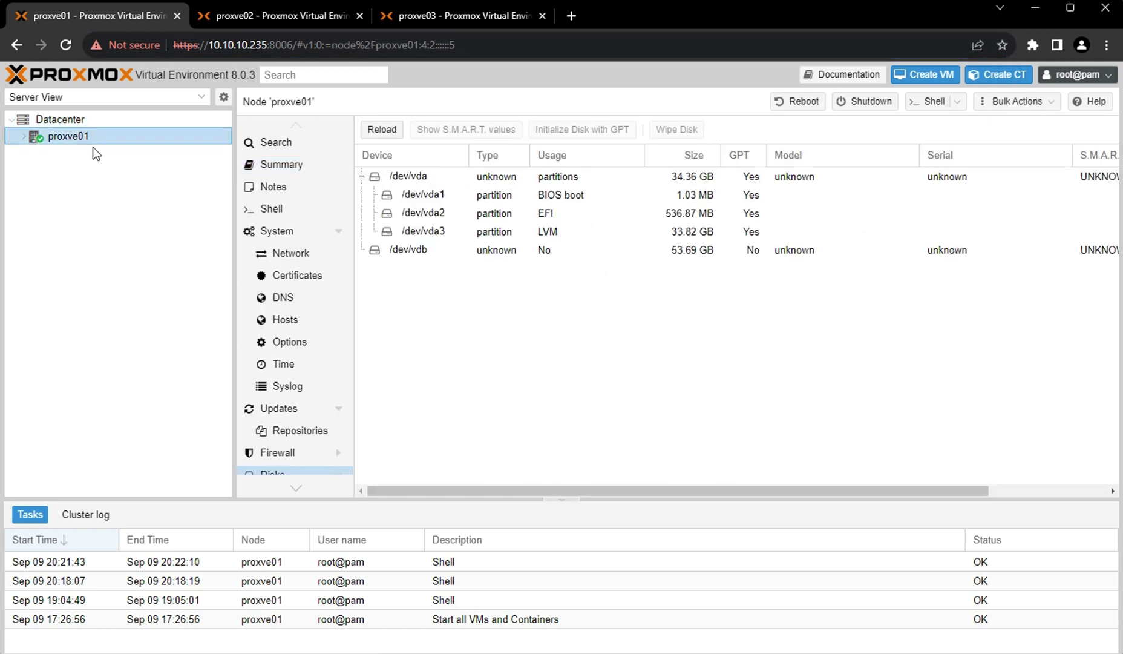
left_click(246, 17)
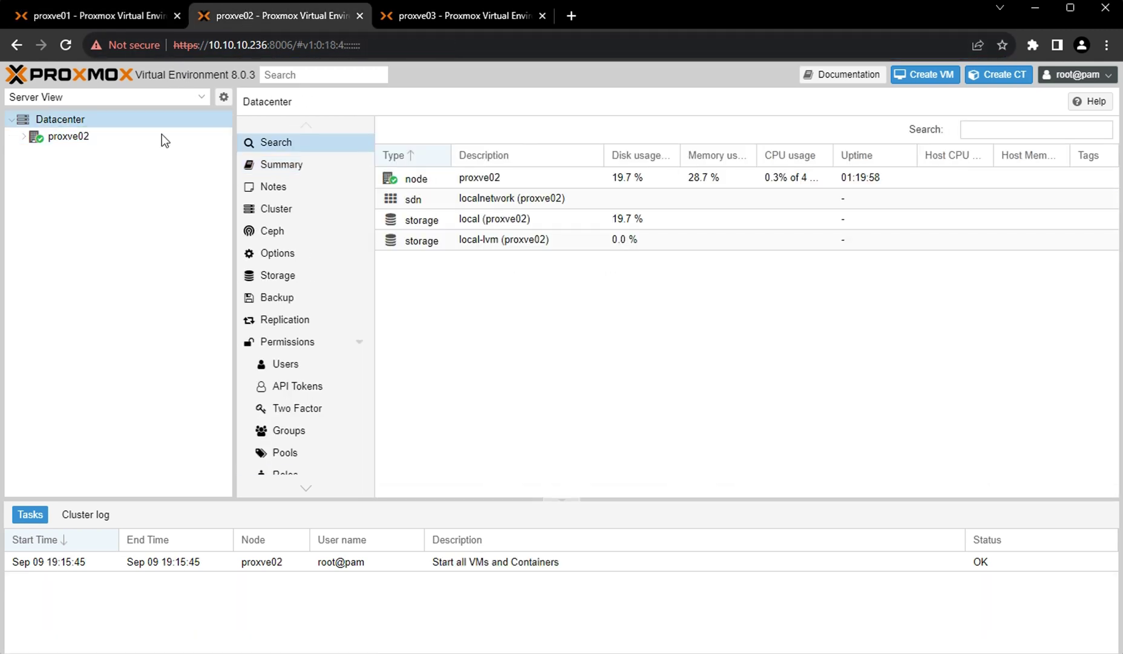
left_click(70, 138)
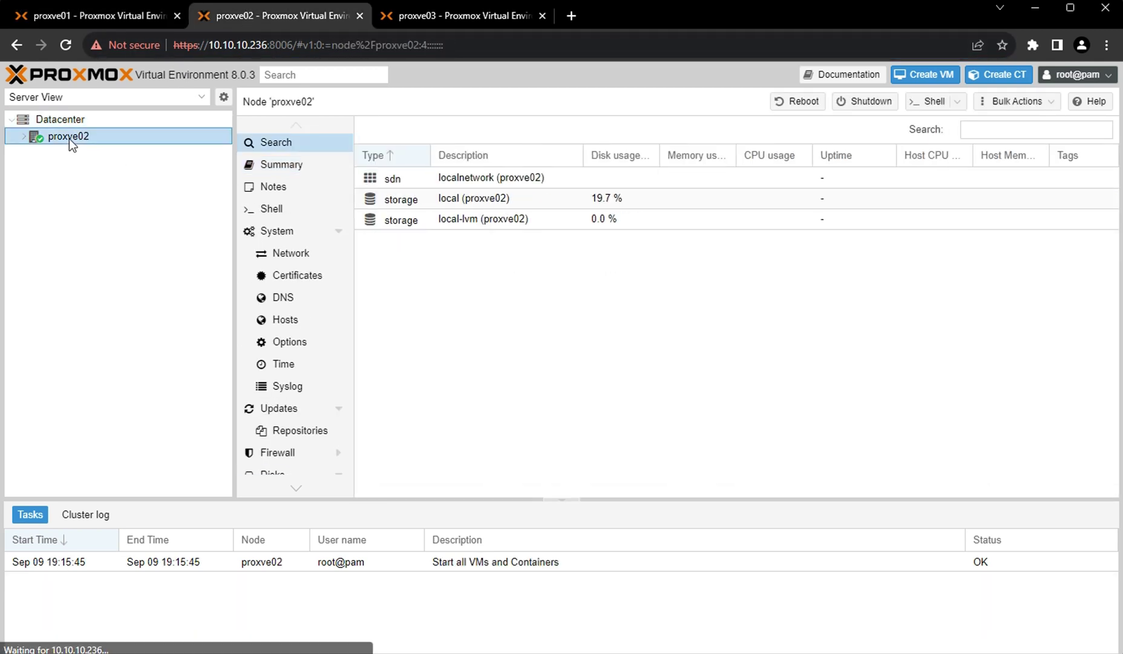
double_click(258, 46)
left_click(448, 15)
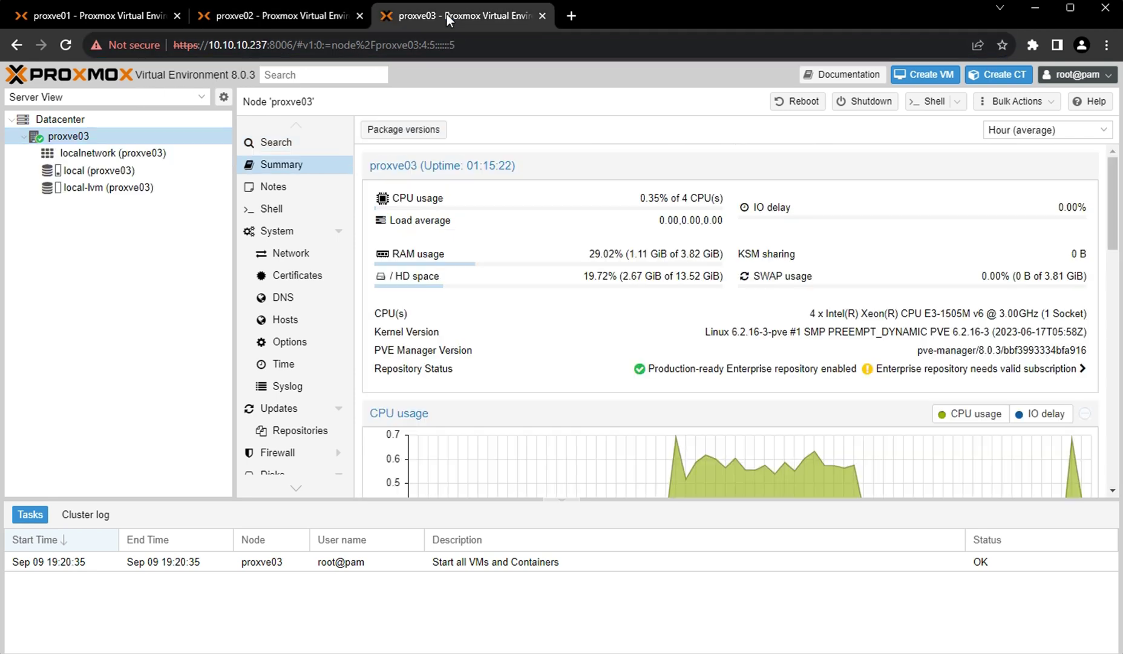
left_click(252, 45)
left_click(252, 44)
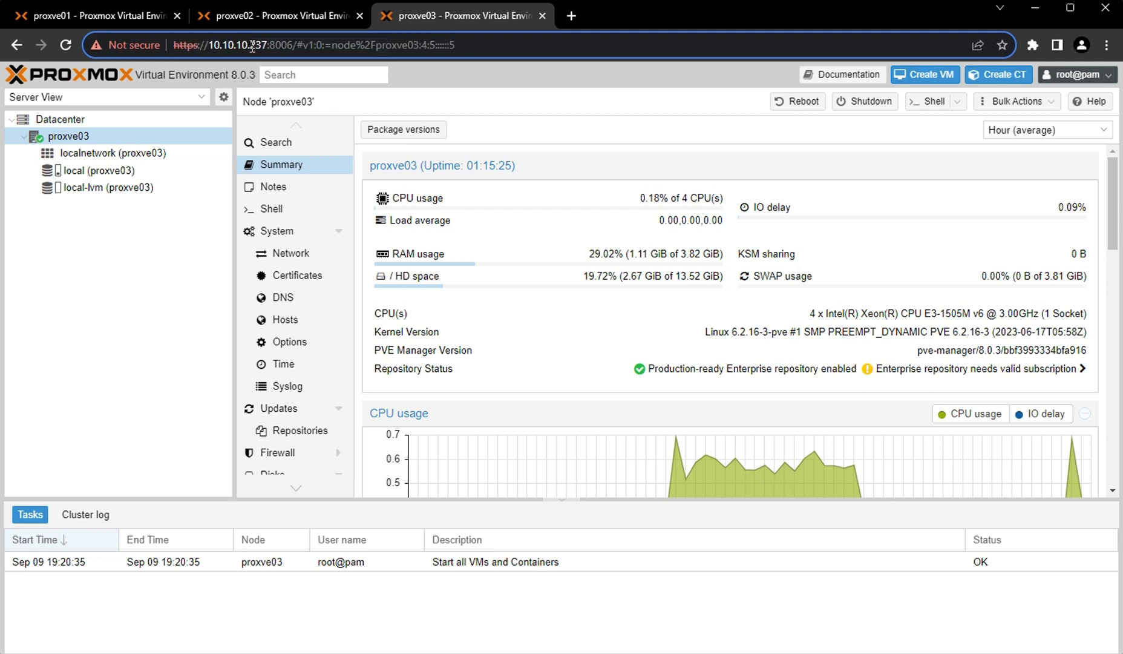
double_click(257, 46)
left_click(96, 13)
left_click(61, 121)
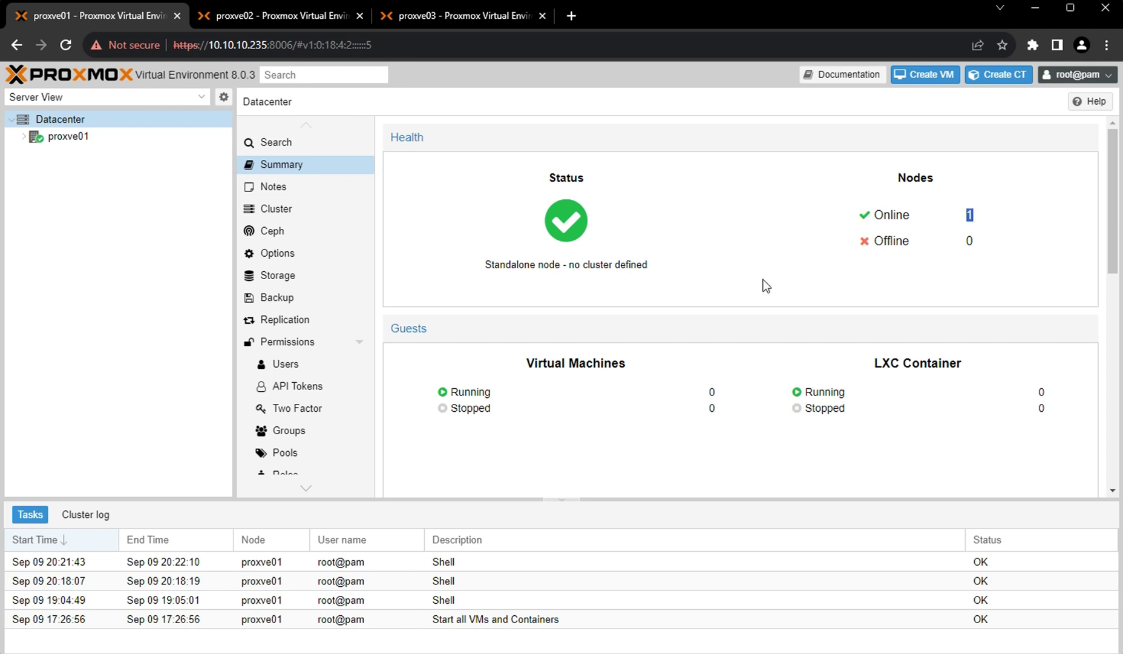
Check the Datacenter summary's 4 CPU and 3.82 GiB memory totals.
scroll(592, 375, "down", 5)
left_click_drag(497, 367, 551, 371)
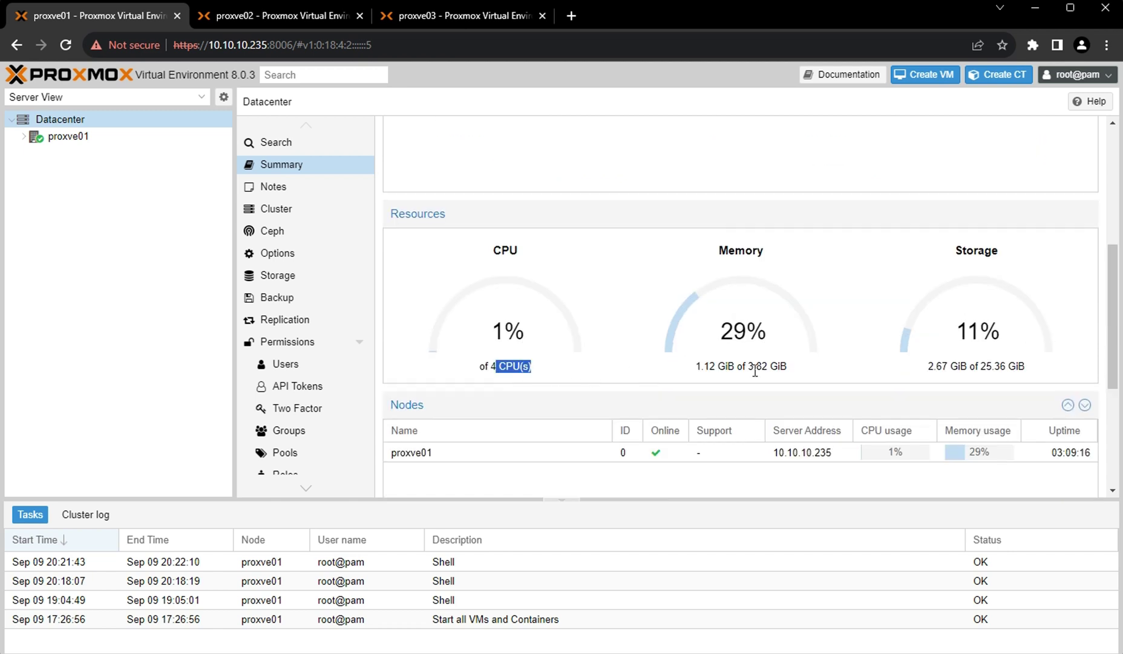
left_click_drag(736, 366, 806, 369)
Open proxve01's Summary and check CPU usage, 3.82 GiB RAM and Intel Xeon E3-1505M v6 model.
left_click(78, 138)
left_click(298, 173)
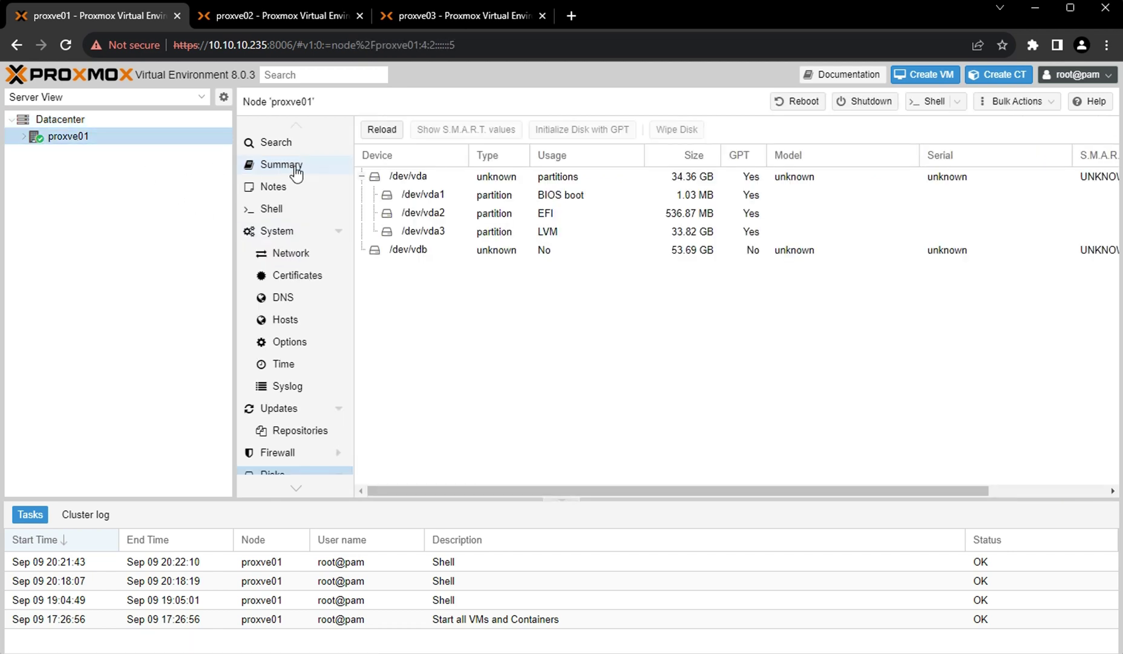
left_click_drag(813, 318, 1075, 315)
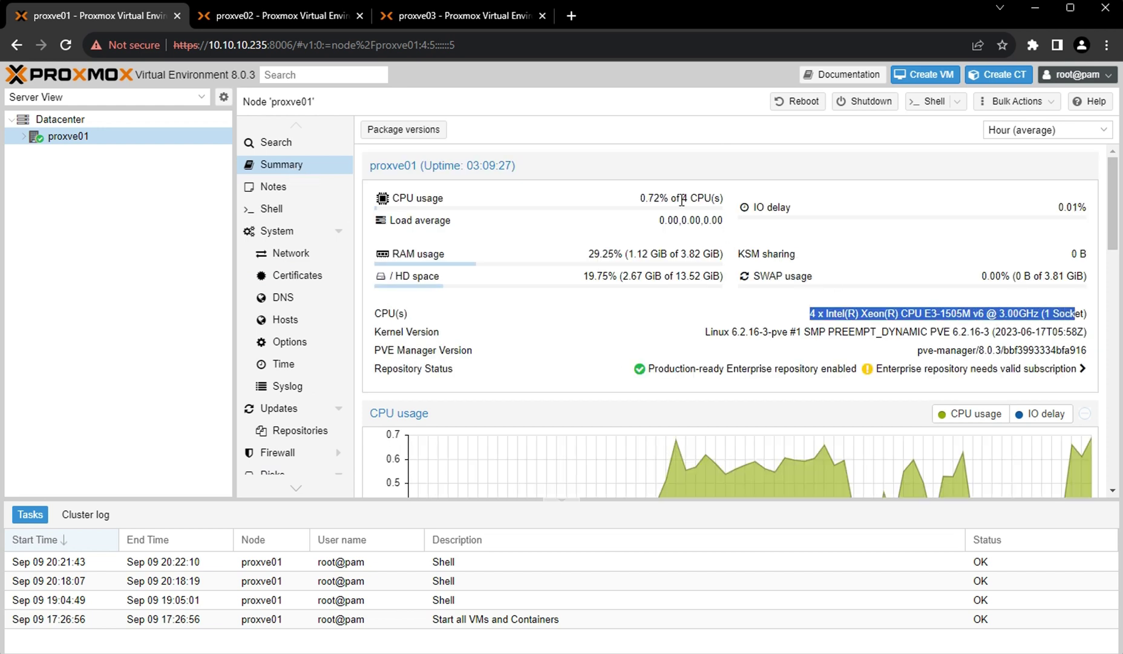
left_click_drag(679, 200, 722, 201)
left_click_drag(677, 255, 763, 258)
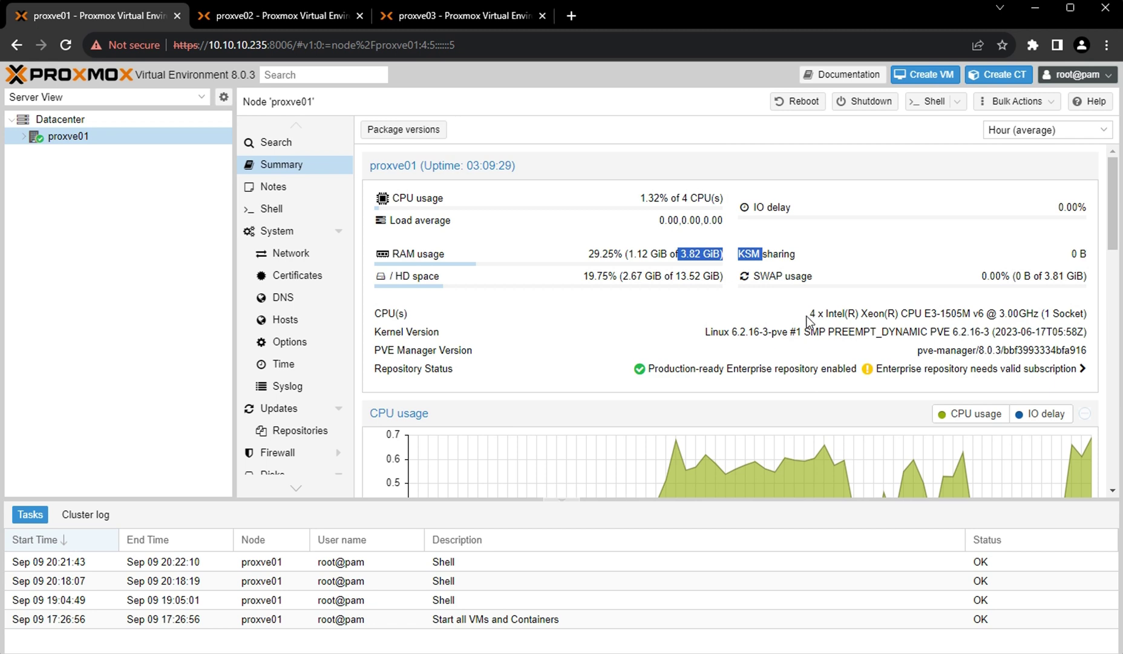
left_click_drag(811, 316, 1060, 327)
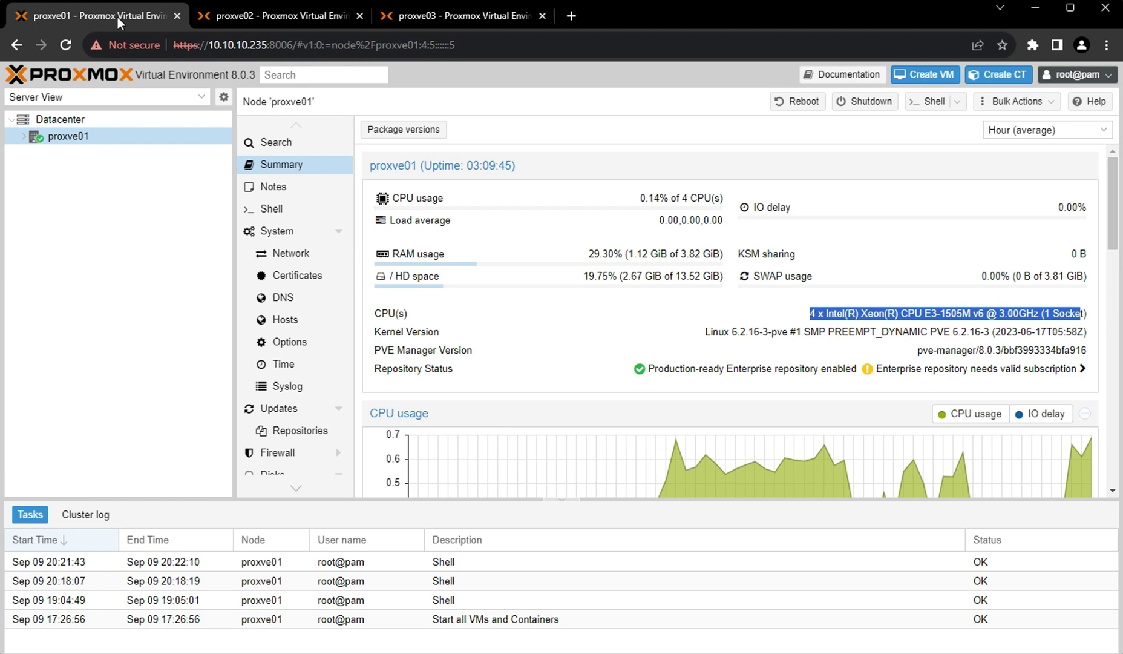
Check proxve02's node summary CPU usage, then view the proxve03 tab.
left_click(254, 17)
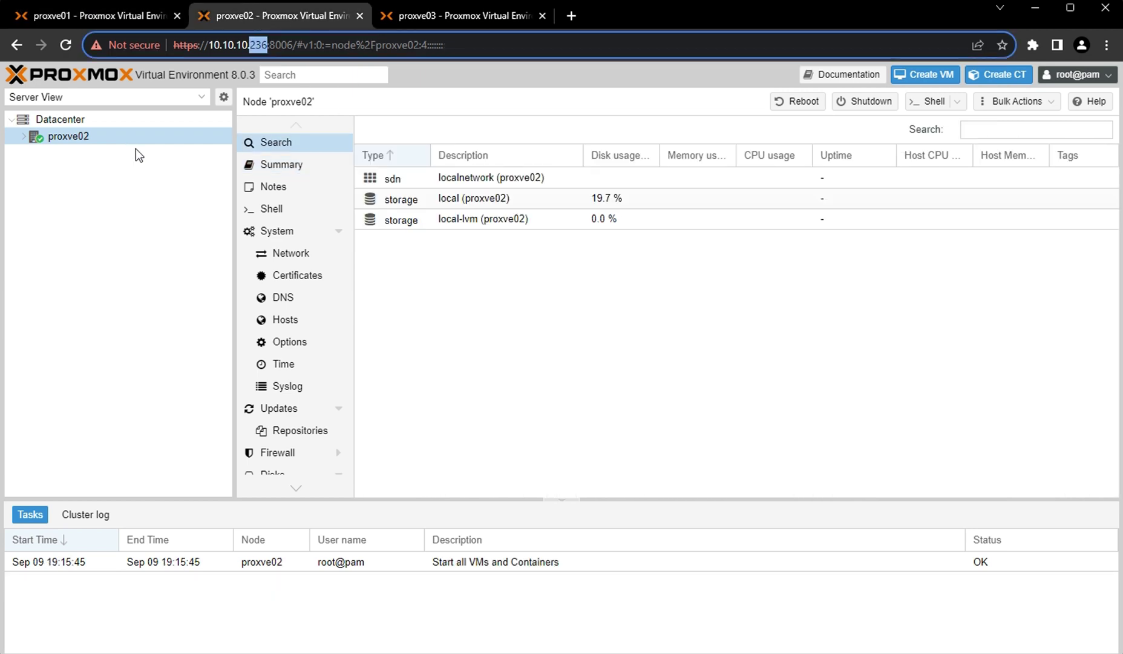
left_click(281, 165)
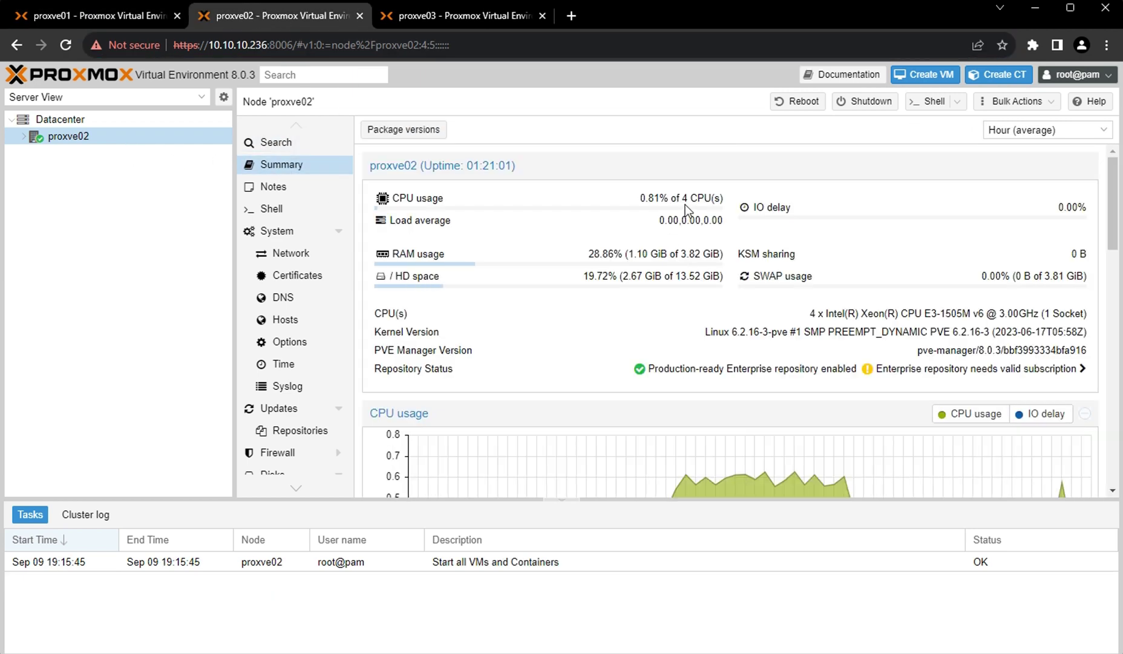
left_click_drag(719, 198, 633, 196)
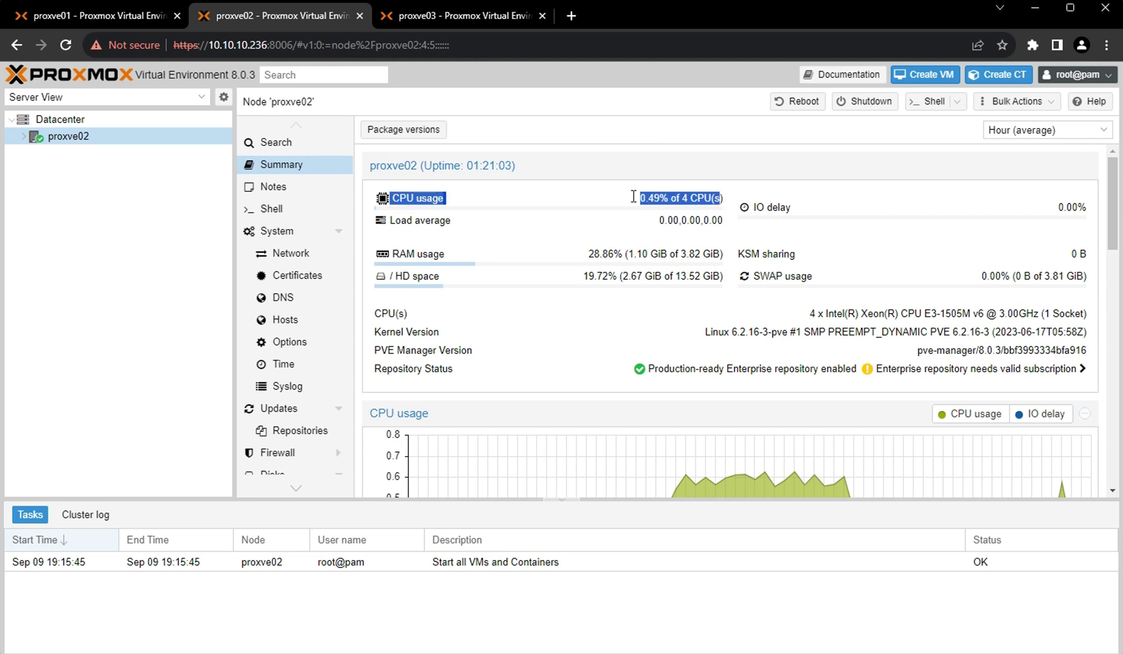
left_click(448, 17)
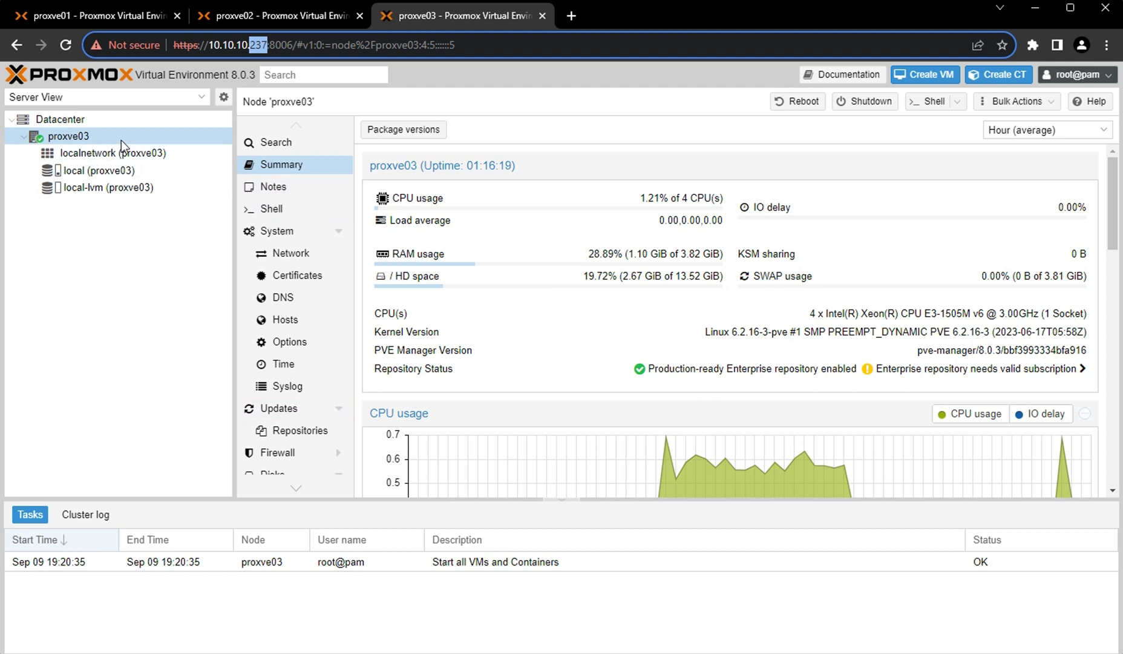
On proxve01, expand the node to list localnetwork, local and local-lvm, then show Datacenter.
left_click(112, 17)
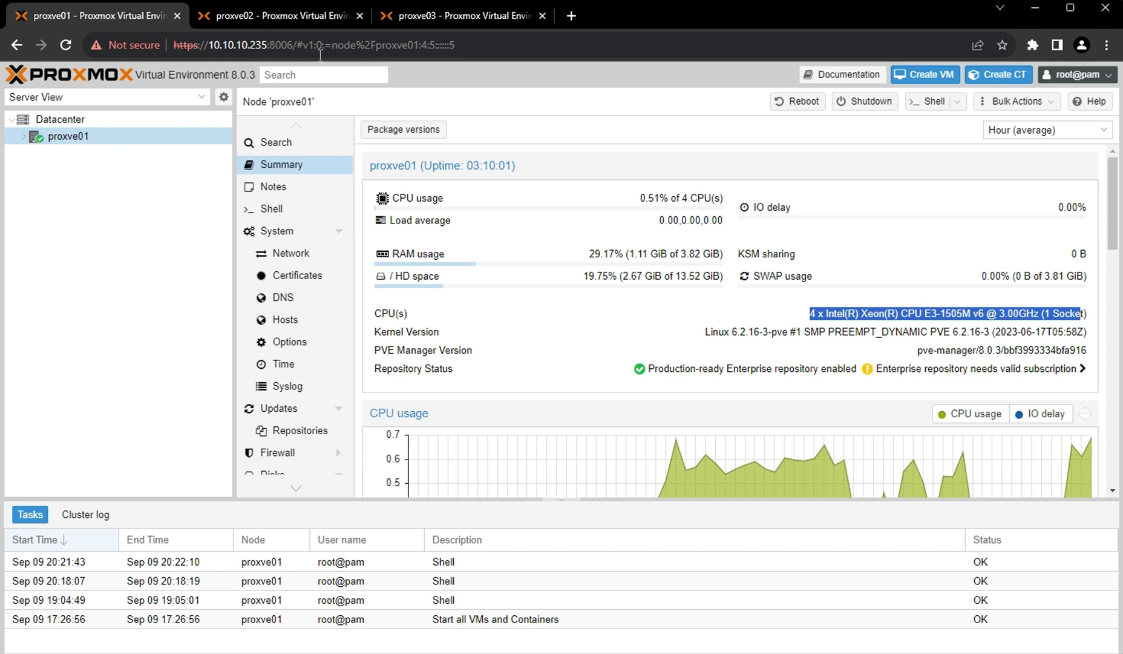
left_click_drag(247, 45, 325, 45)
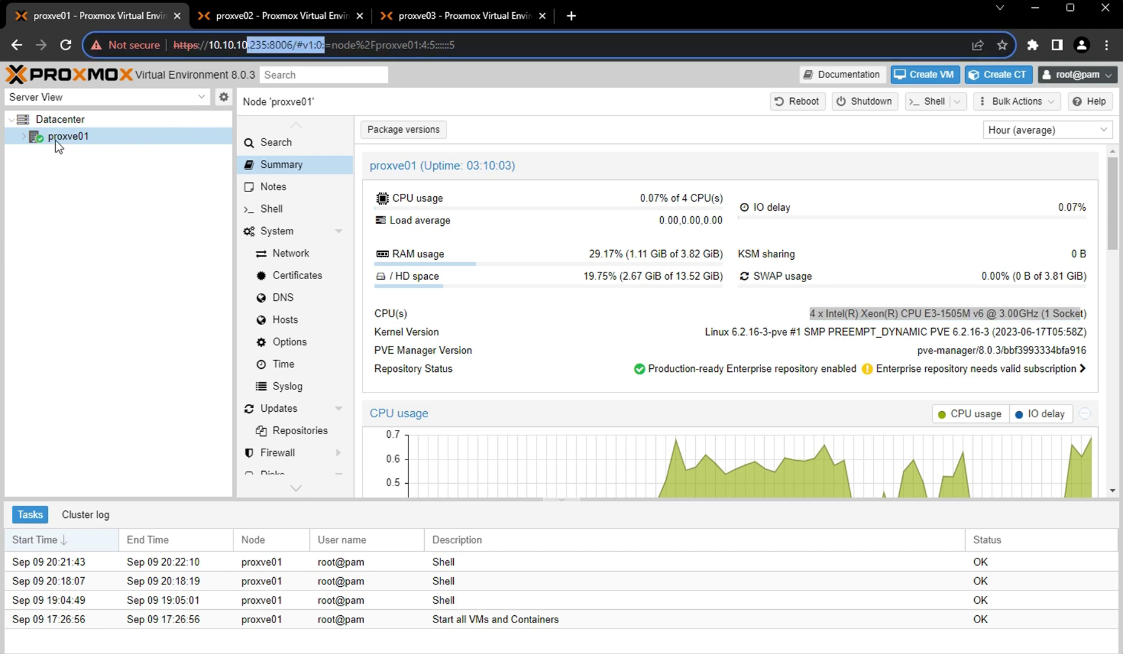
left_click(23, 136)
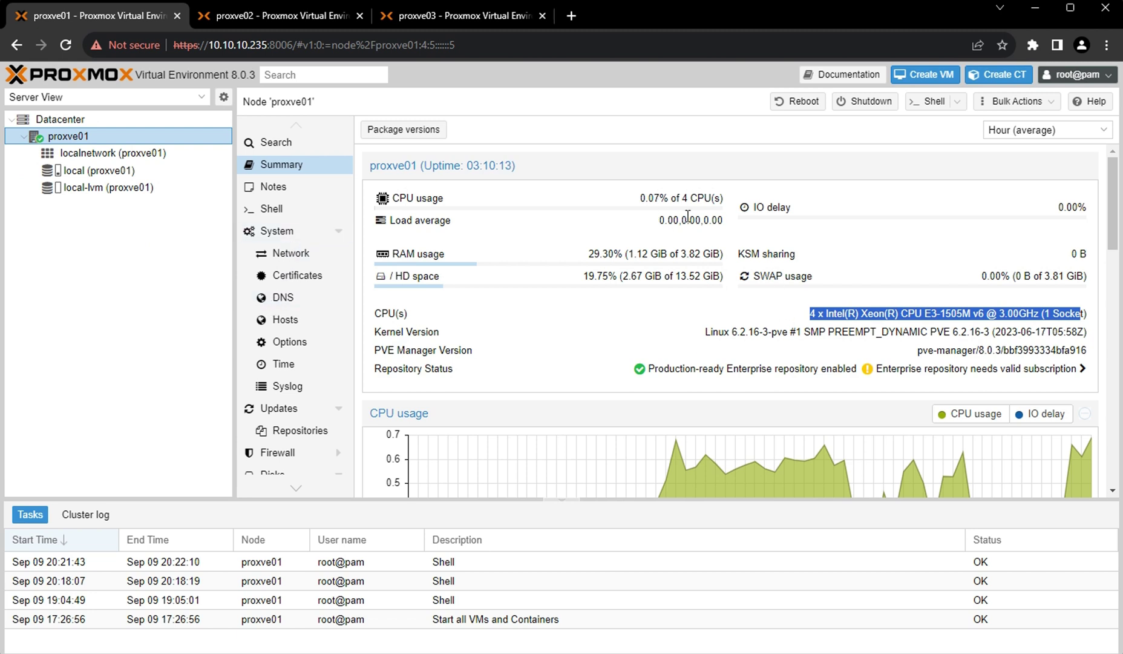
left_click_drag(684, 199, 722, 198)
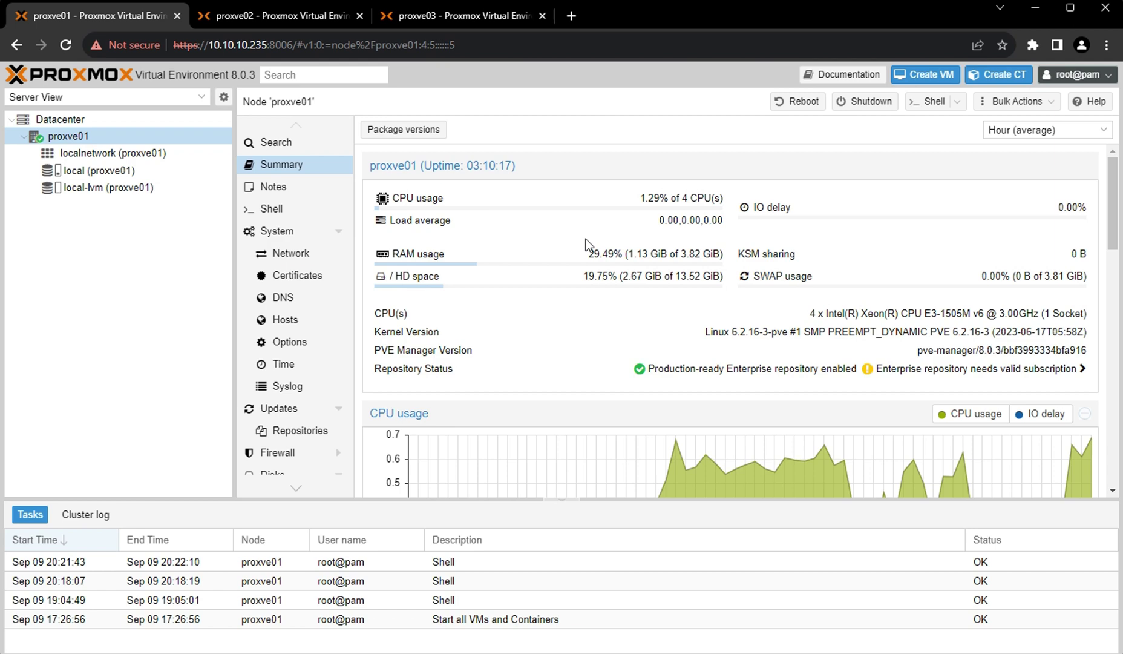
left_click(60, 119)
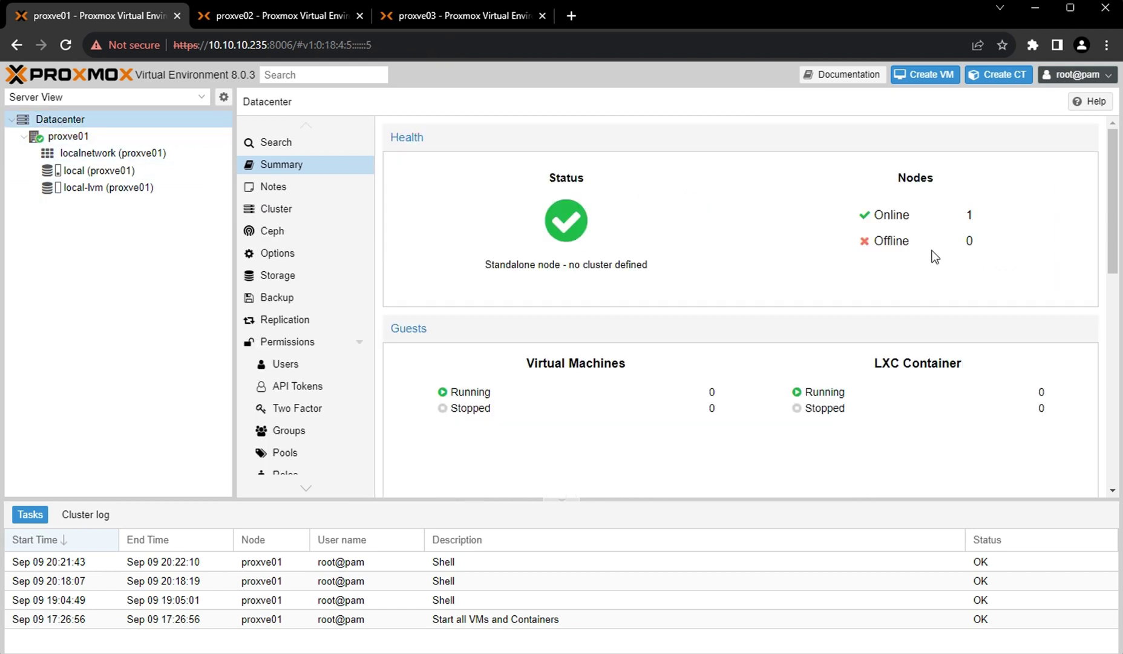
Check the Datacenter summary's 4 CPU and 3.82 GiB memory totals.
scroll(602, 399, "down", 5)
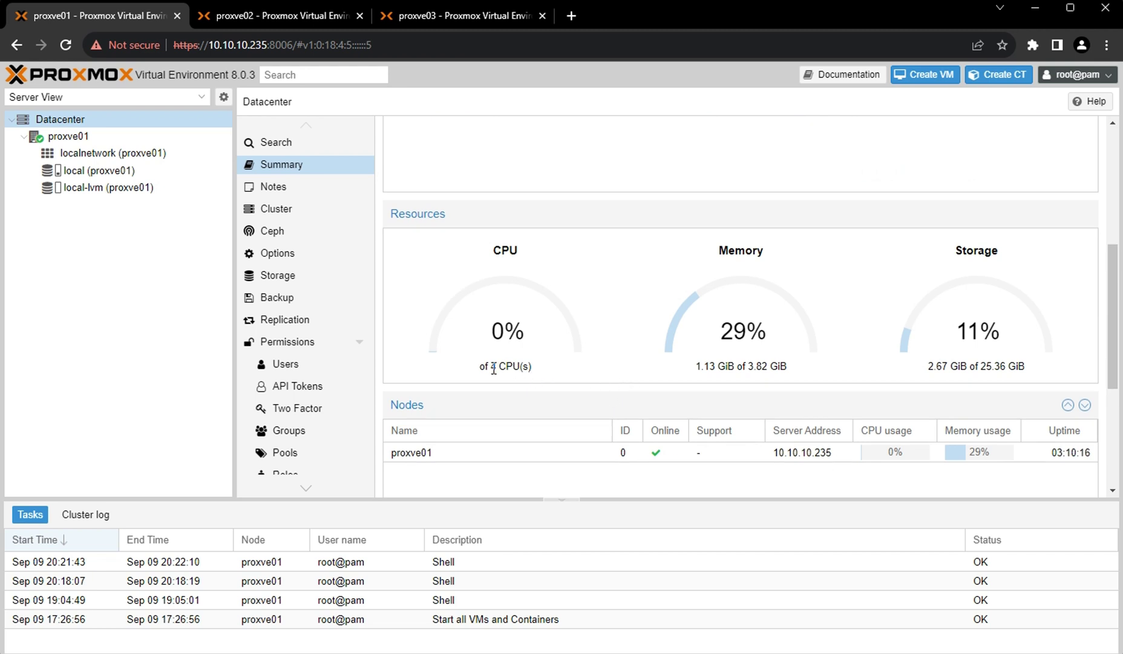
left_click_drag(479, 366, 532, 367)
left_click_drag(748, 367, 800, 372)
Expand proxve02 in its tab, glance at proxve03, then open proxve01's Datacenter Cluster page.
left_click(256, 19)
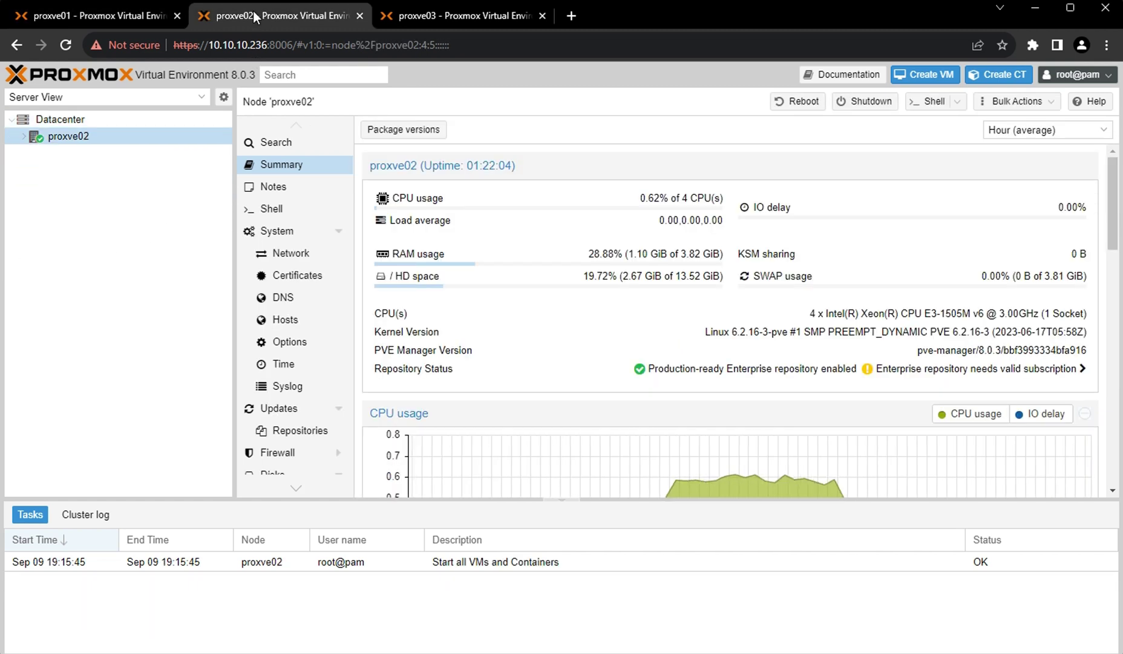
left_click(25, 138)
left_click(460, 15)
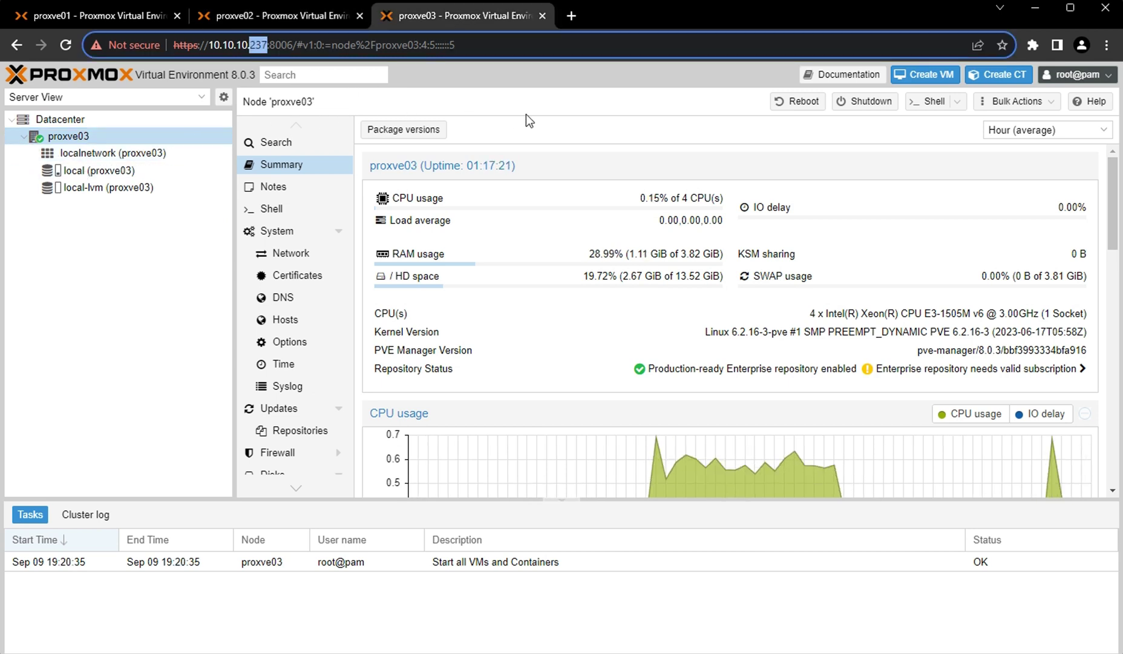
left_click(90, 15)
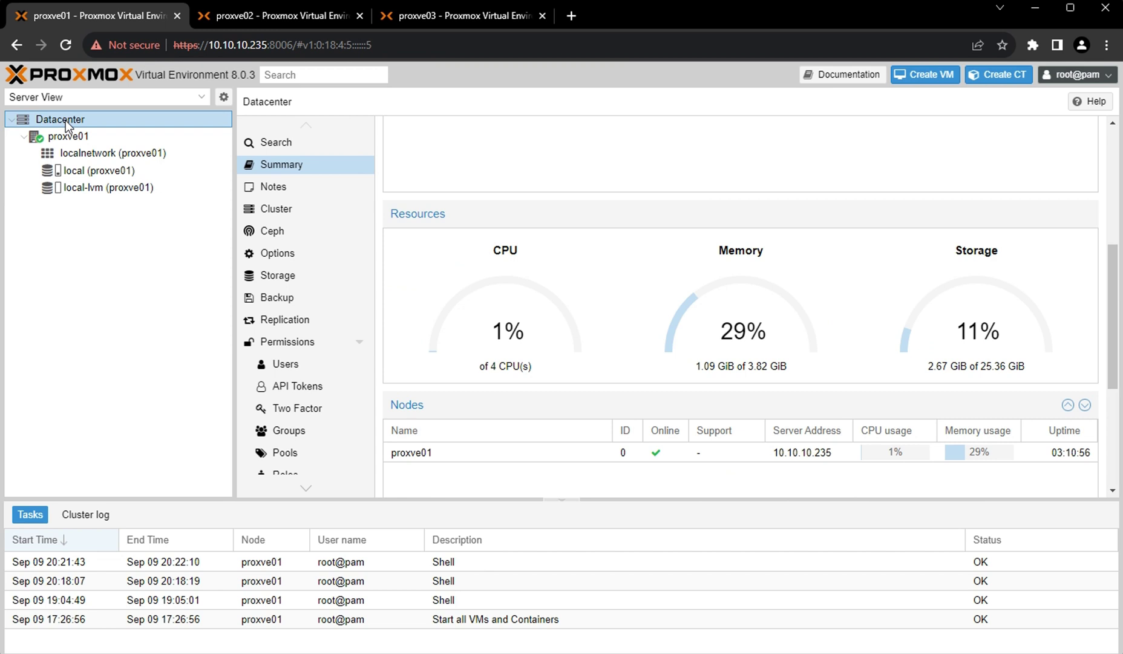
left_click(284, 213)
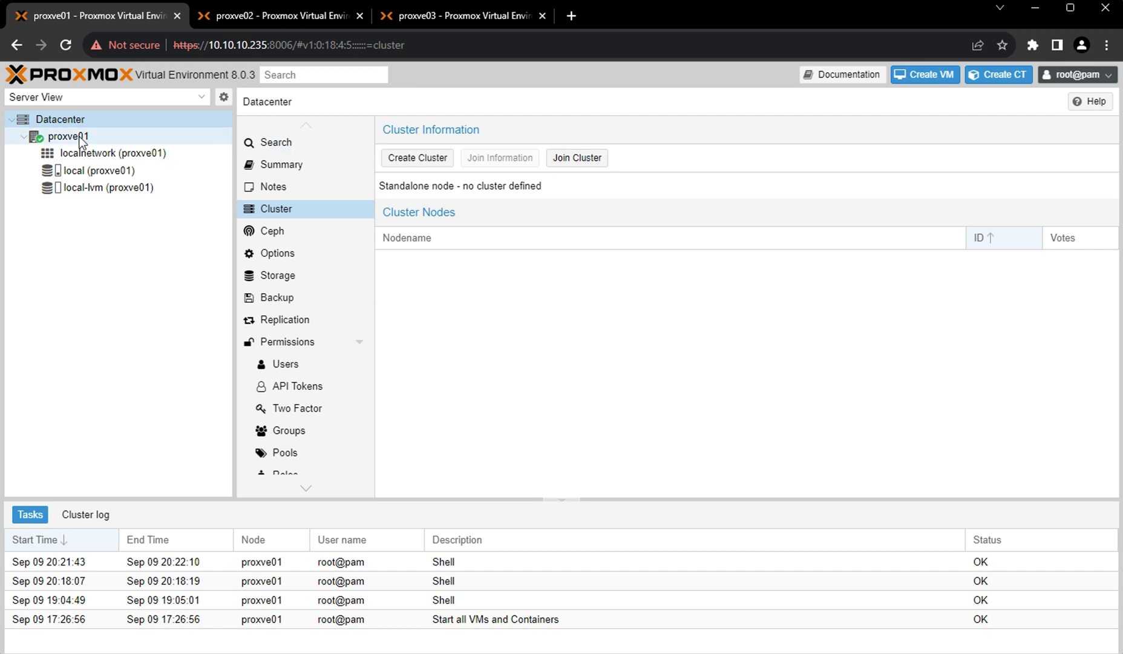
In the Create Cluster dialog on proxve01, enter proxcluster01 as the Cluster Name.
left_click(421, 160)
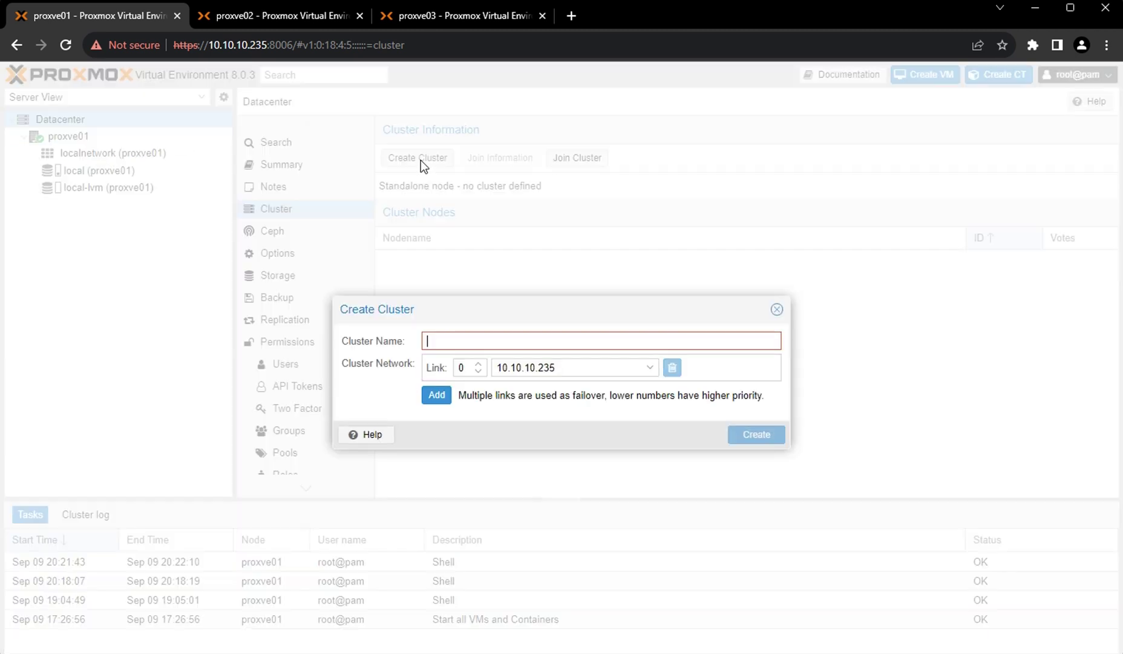
left_click(452, 340)
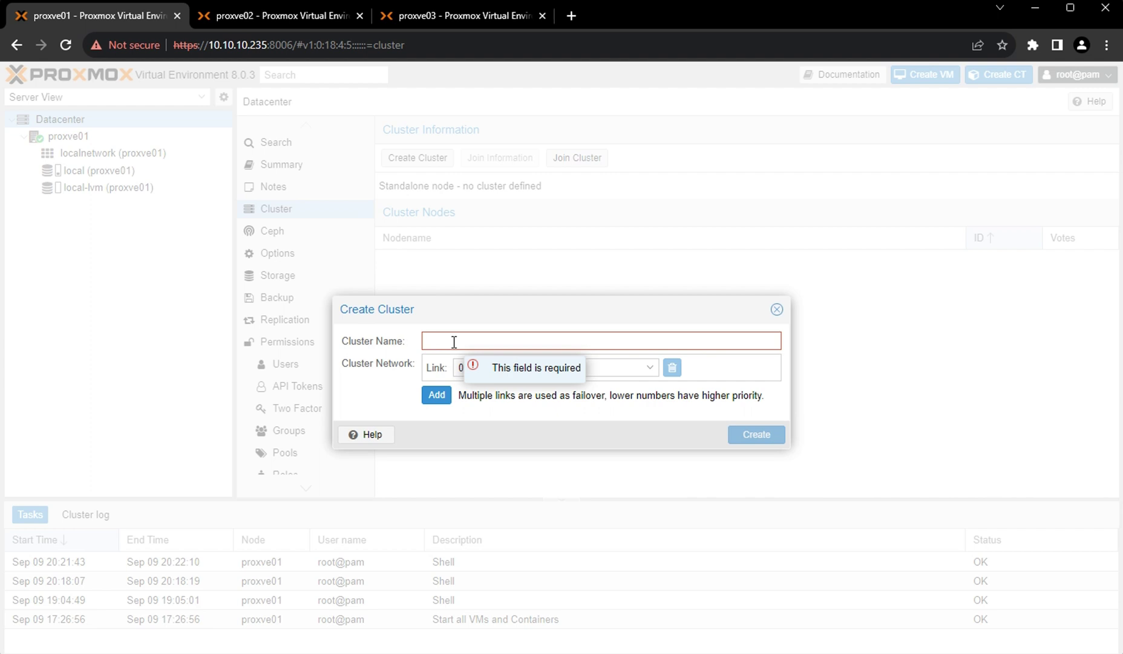
type("proxclu")
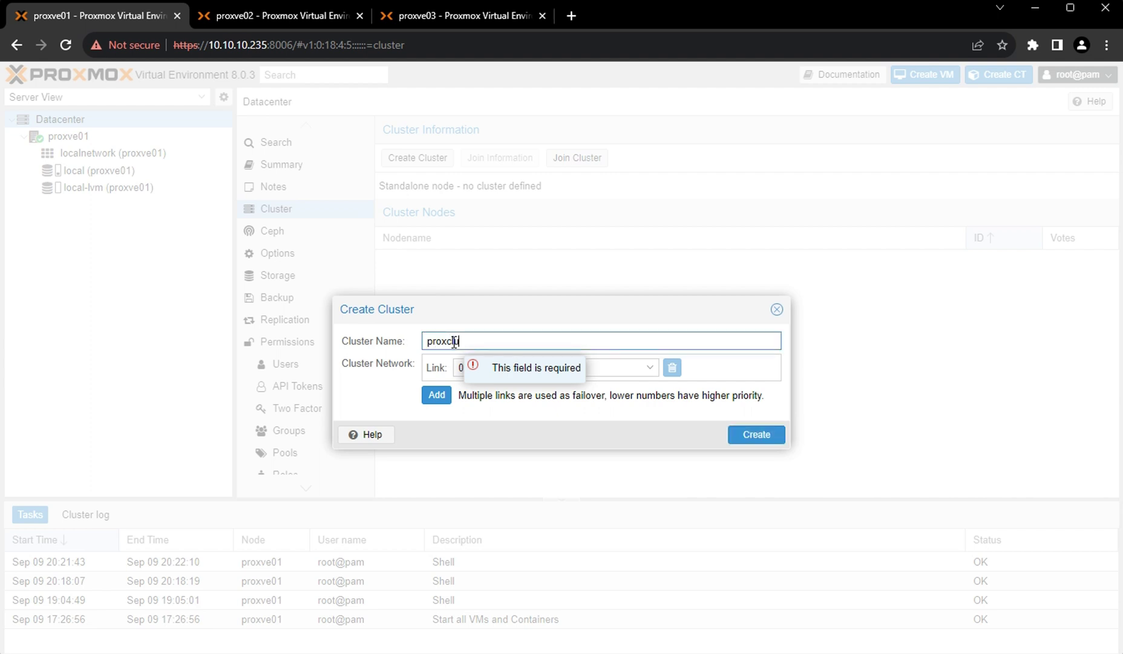
type("ster01")
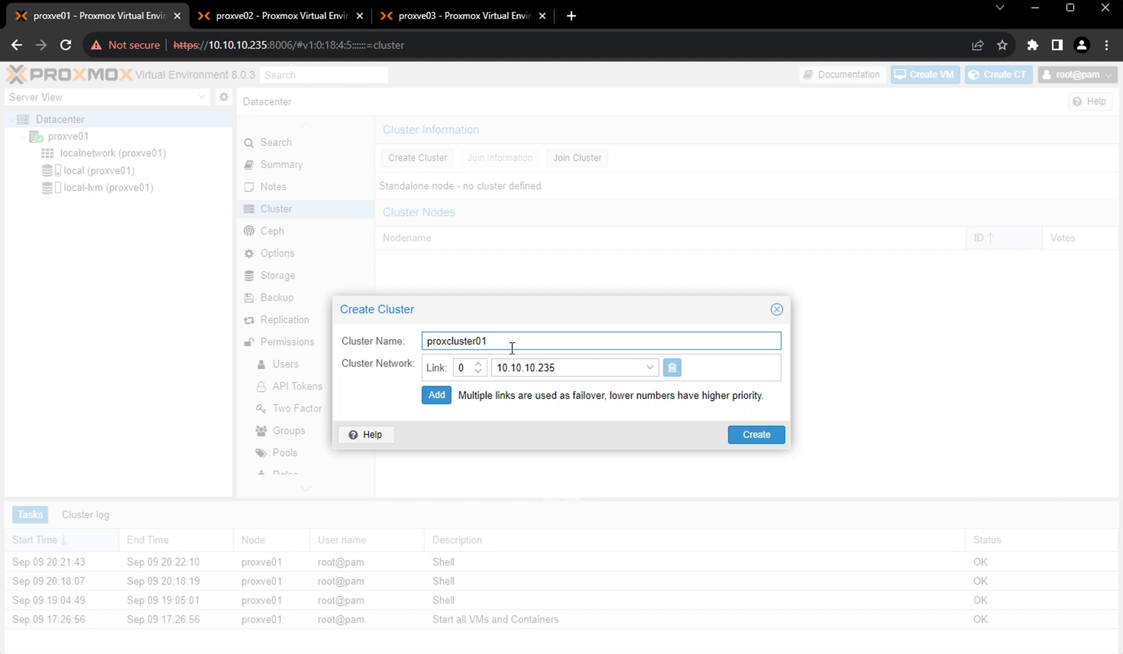
left_click_drag(516, 349, 421, 349)
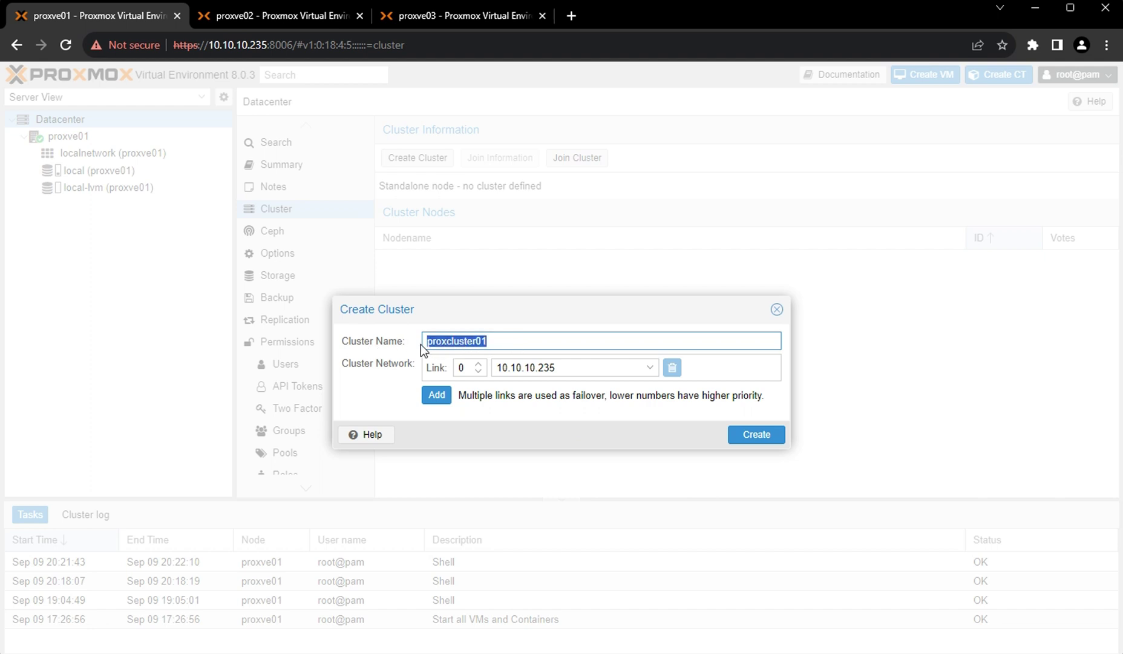
left_click(516, 343)
left_click_drag(504, 343, 413, 344)
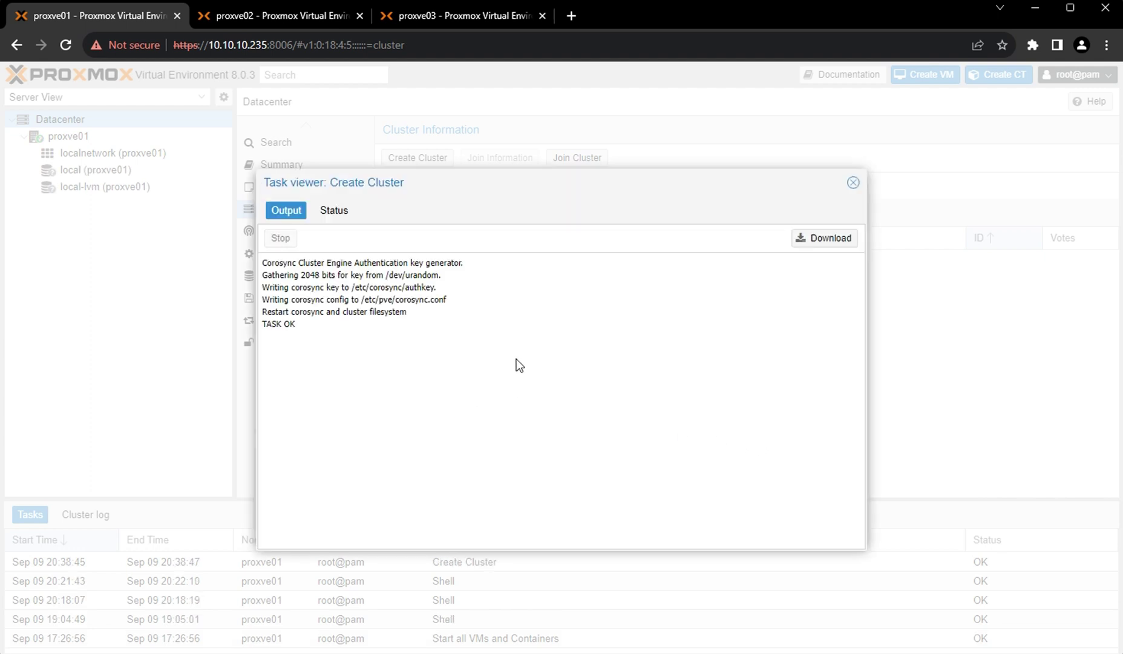
Close the finished creation task and check proxcluster01 with proxve01 as its only node.
left_click_drag(310, 327, 252, 325)
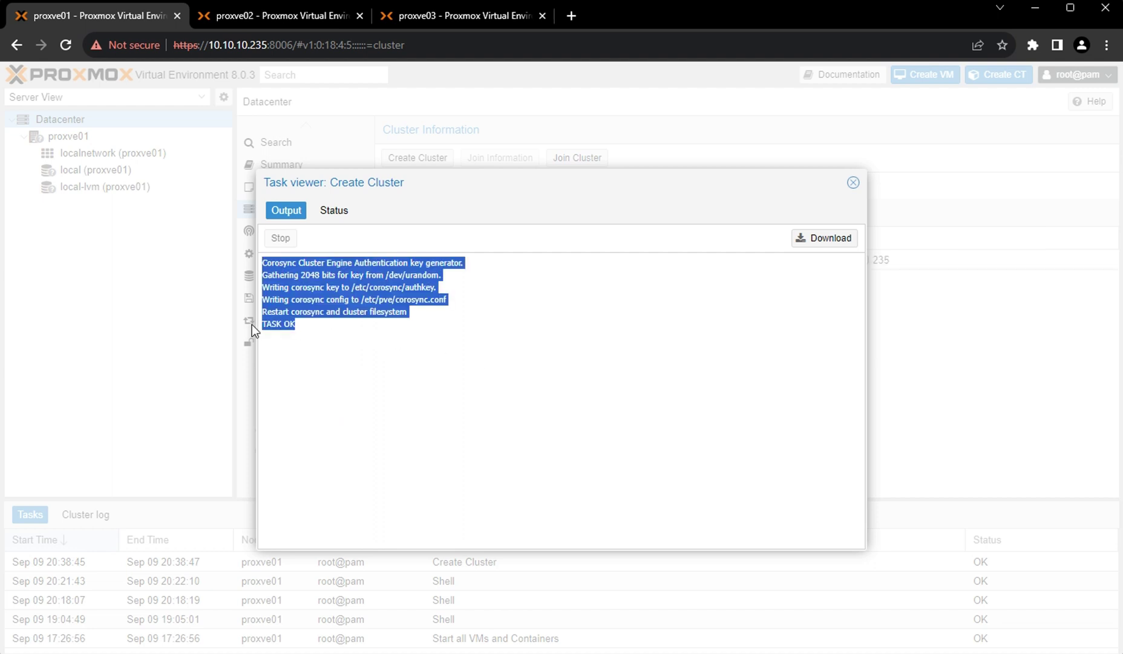
left_click(319, 326)
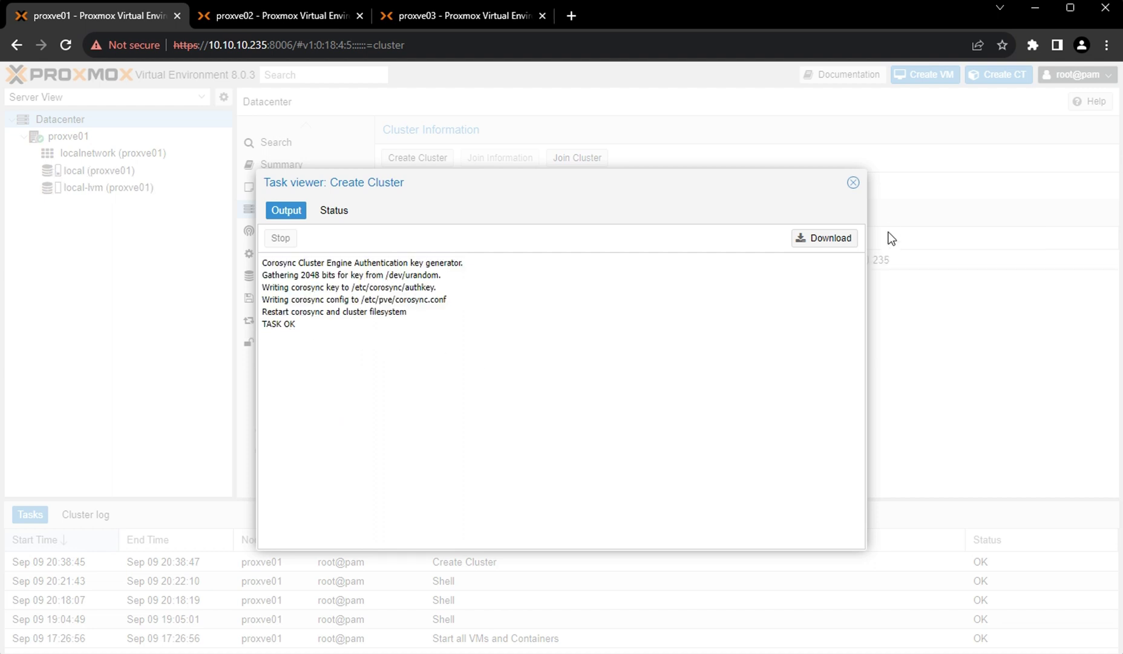
left_click(853, 183)
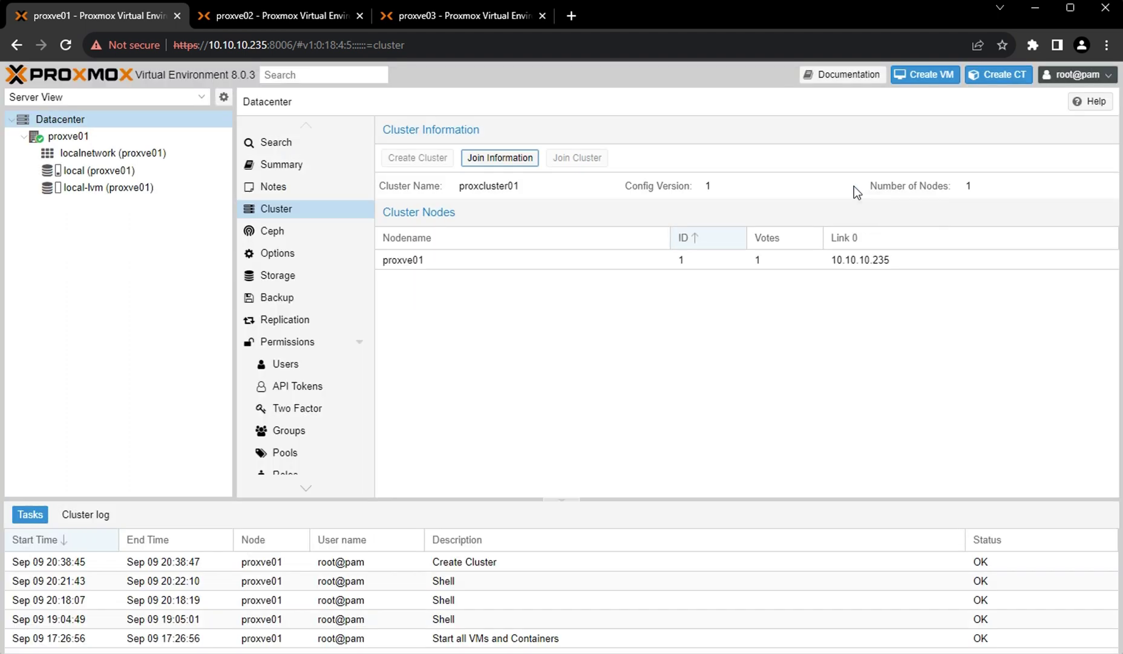
double_click(493, 188)
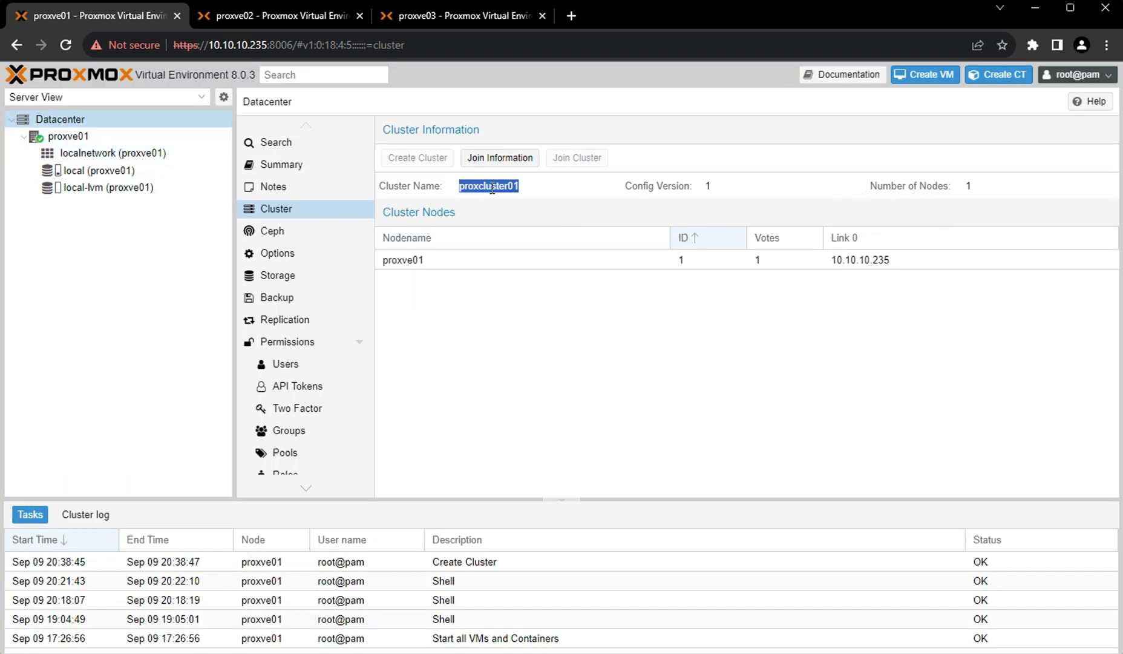
left_click(454, 264)
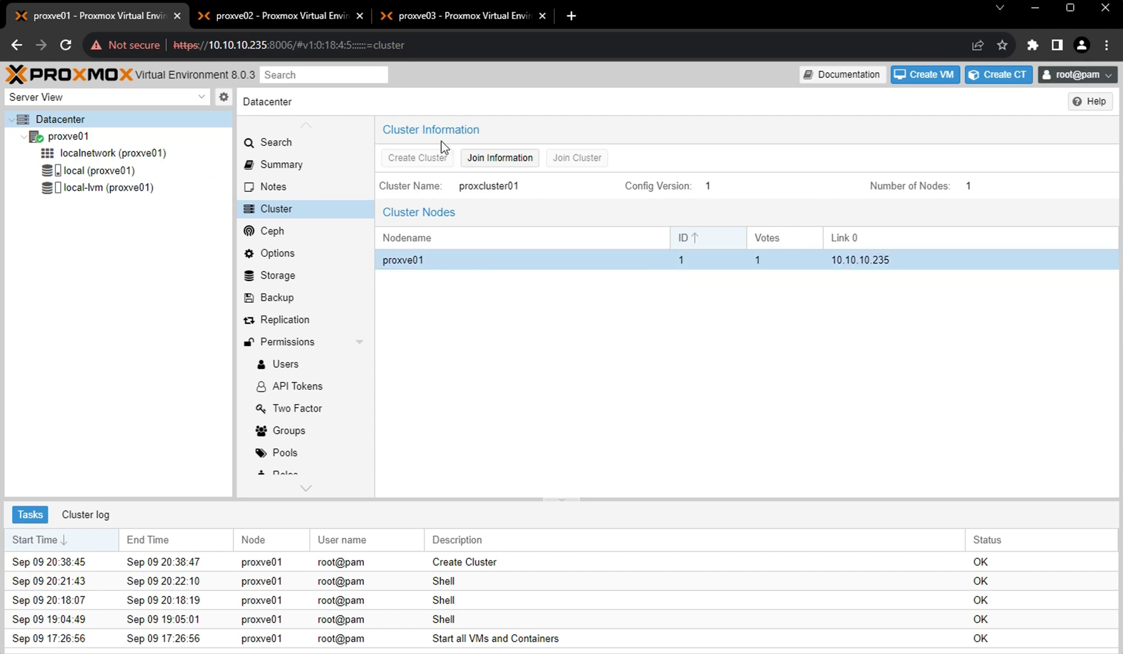
Glance at the proxve02 and proxve03 tabs, then return to proxve01's Datacenter.
left_click(271, 20)
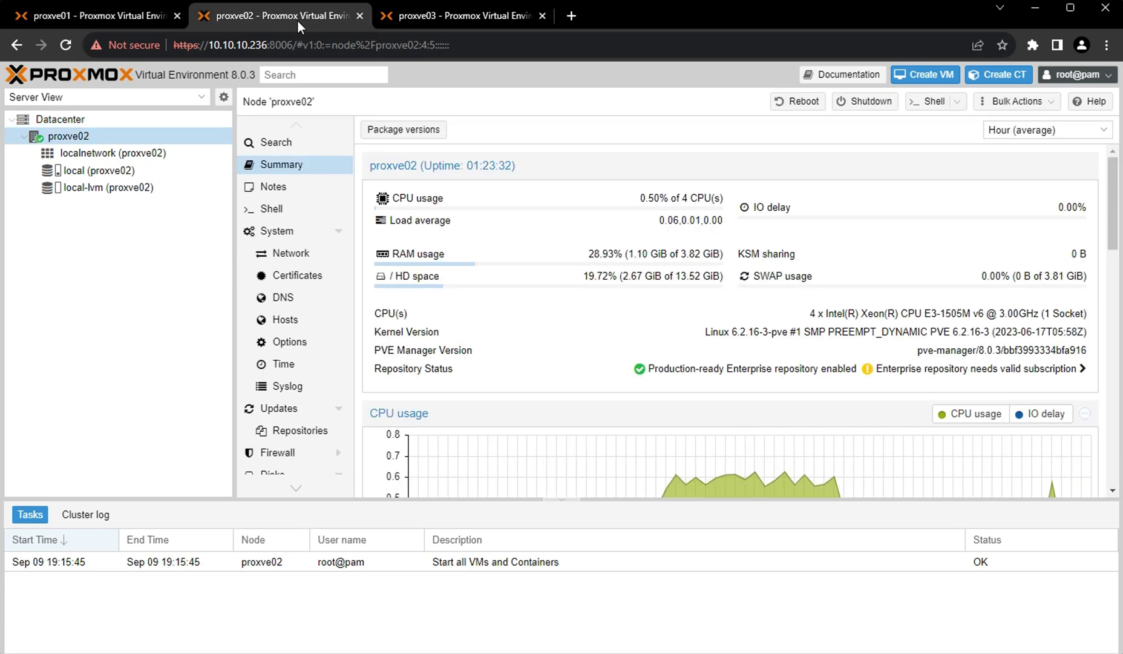
left_click(446, 24)
left_click(73, 16)
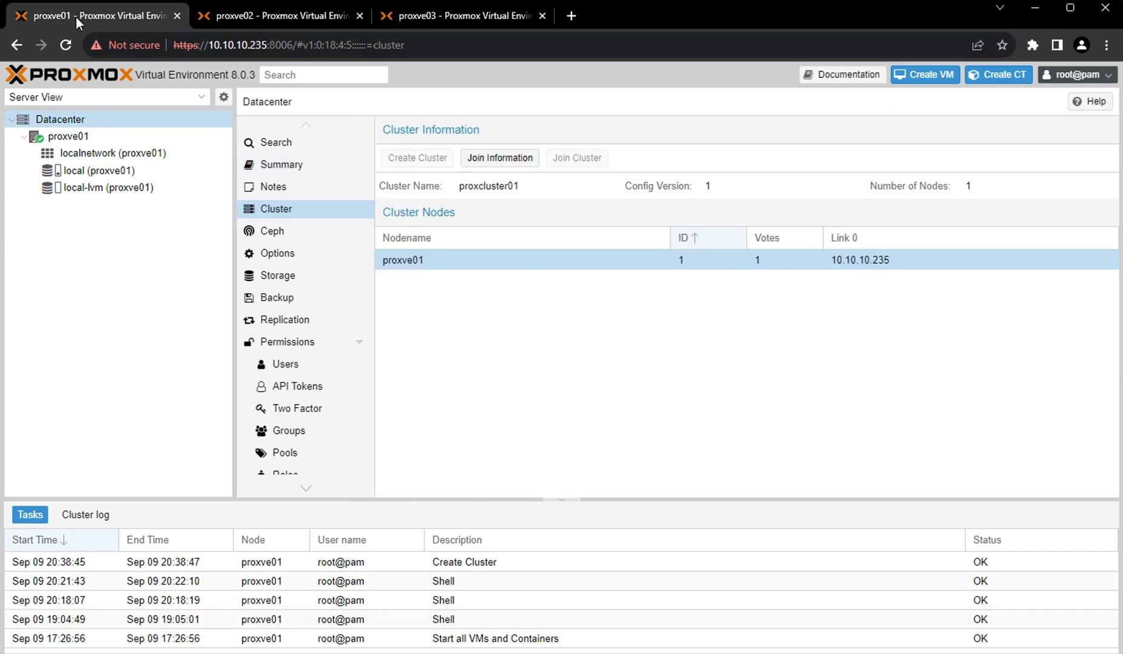
left_click(83, 124)
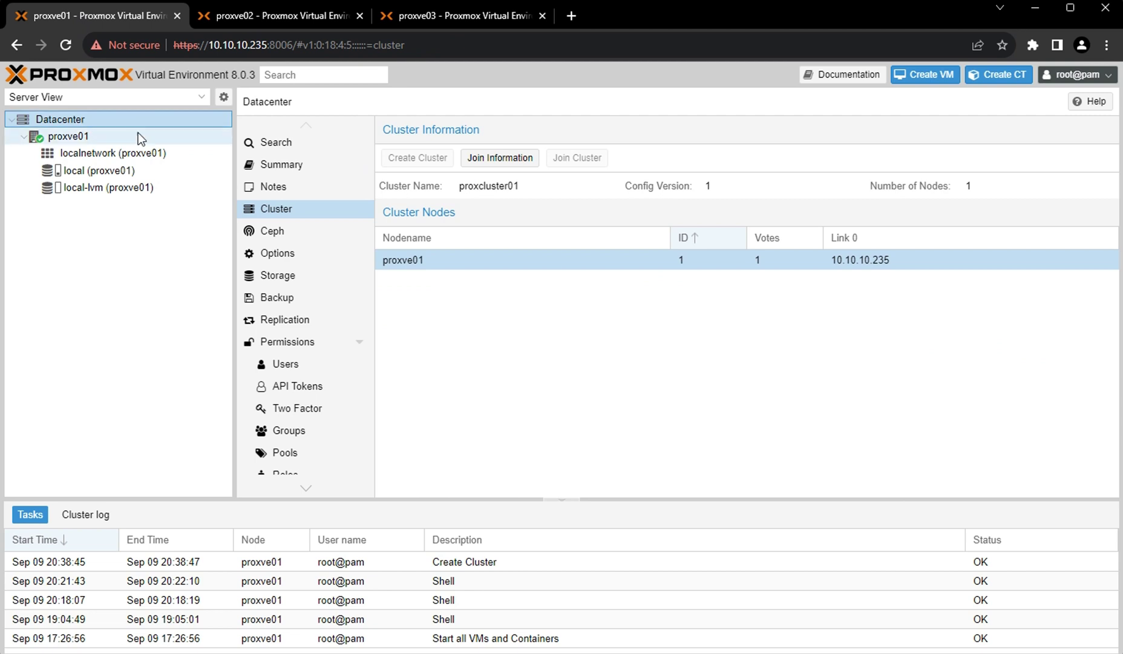
Copy proxcluster01's join information from the Join Information window and close it.
left_click(497, 158)
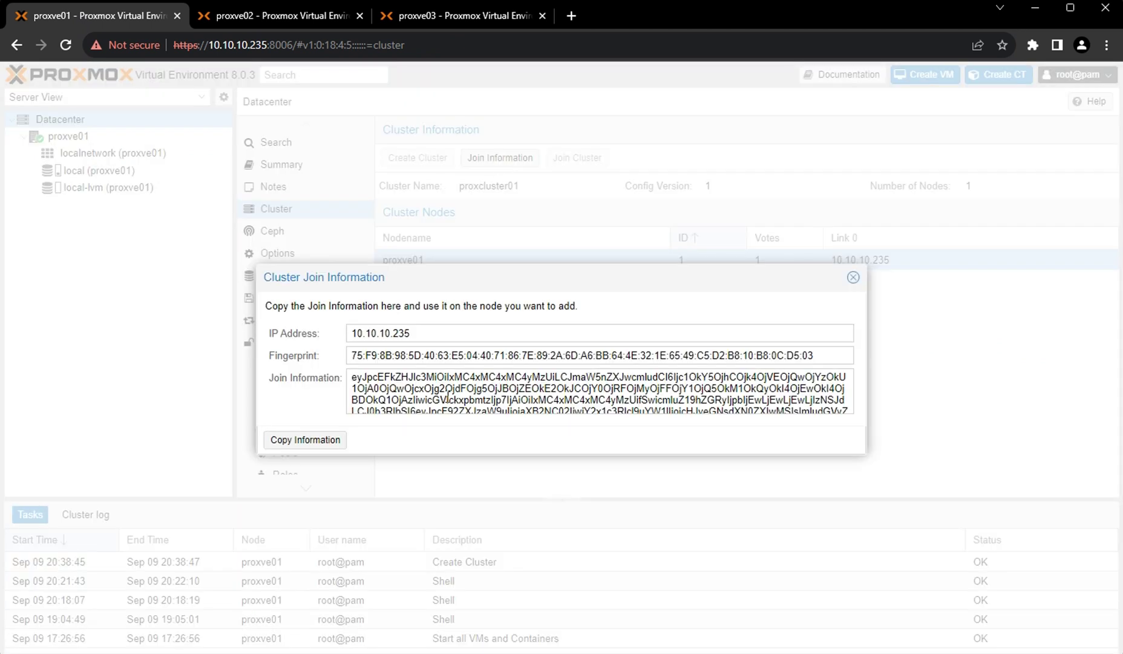
left_click(305, 440)
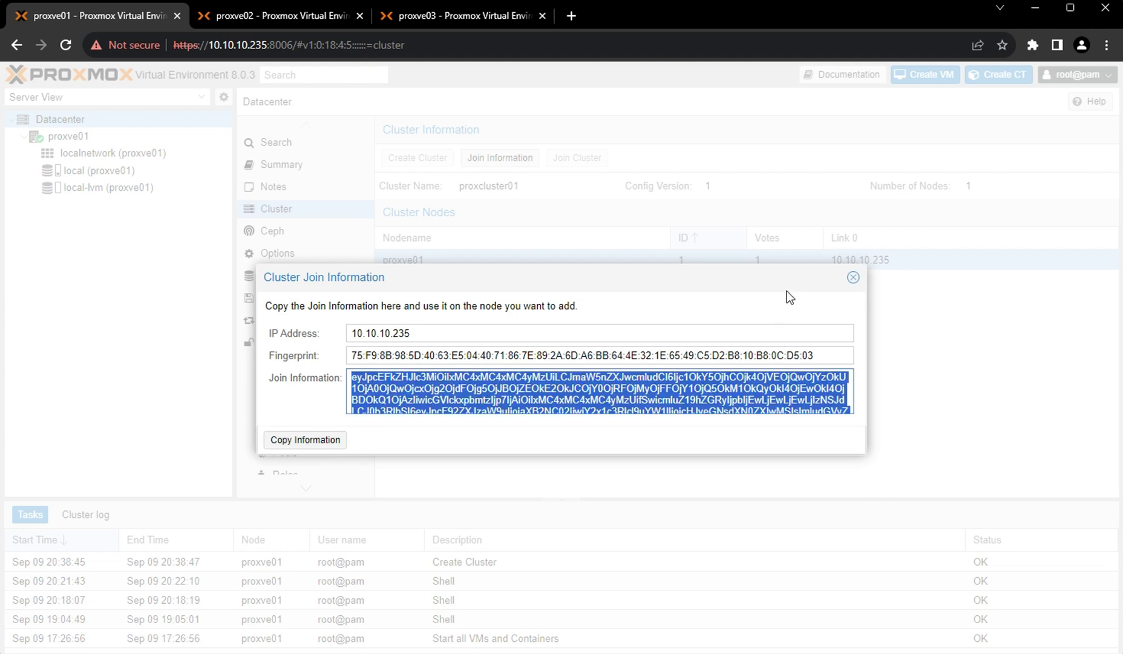
left_click(853, 278)
On proxve02, go to Datacenter > Cluster and start a Join Cluster.
left_click(241, 17)
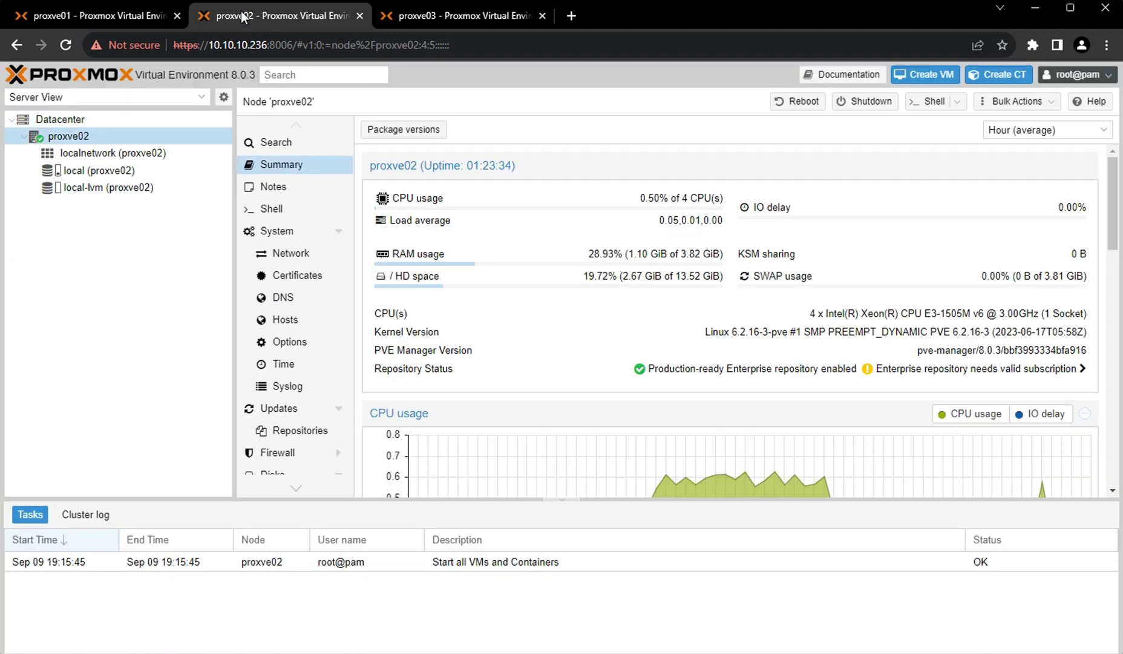
left_click(52, 121)
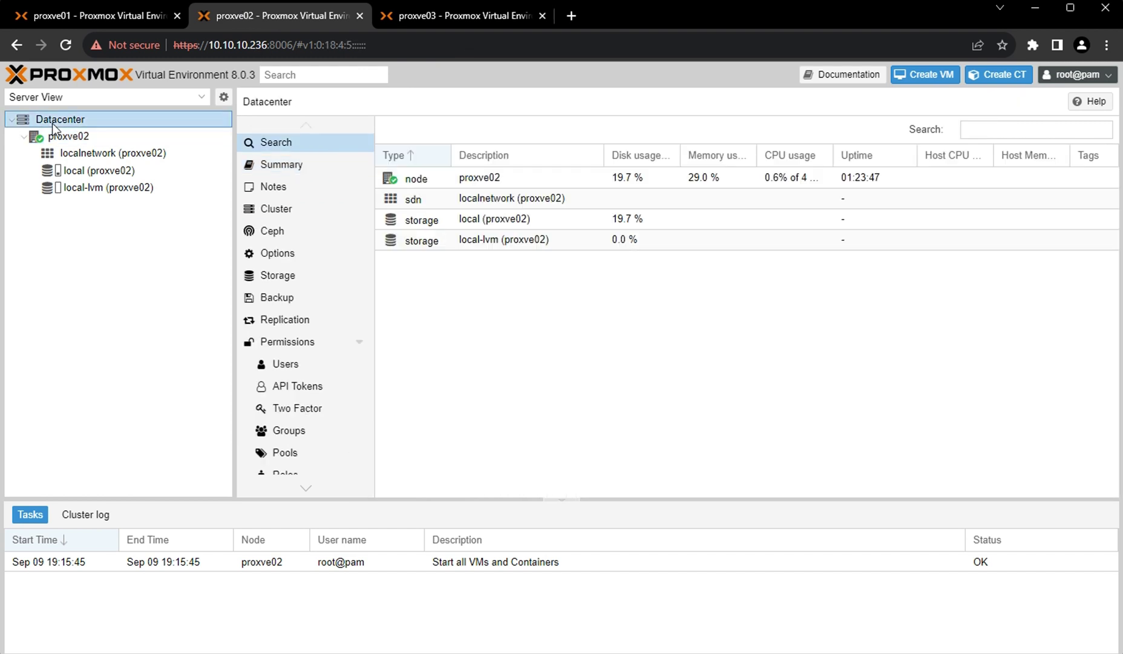
left_click(286, 213)
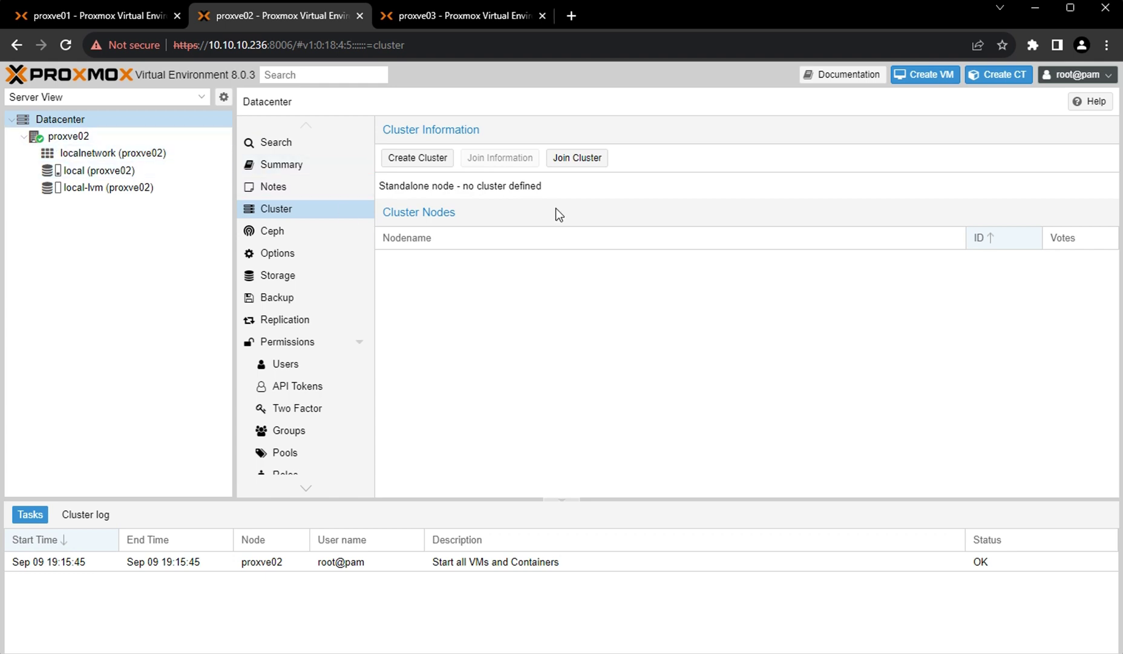
left_click(578, 159)
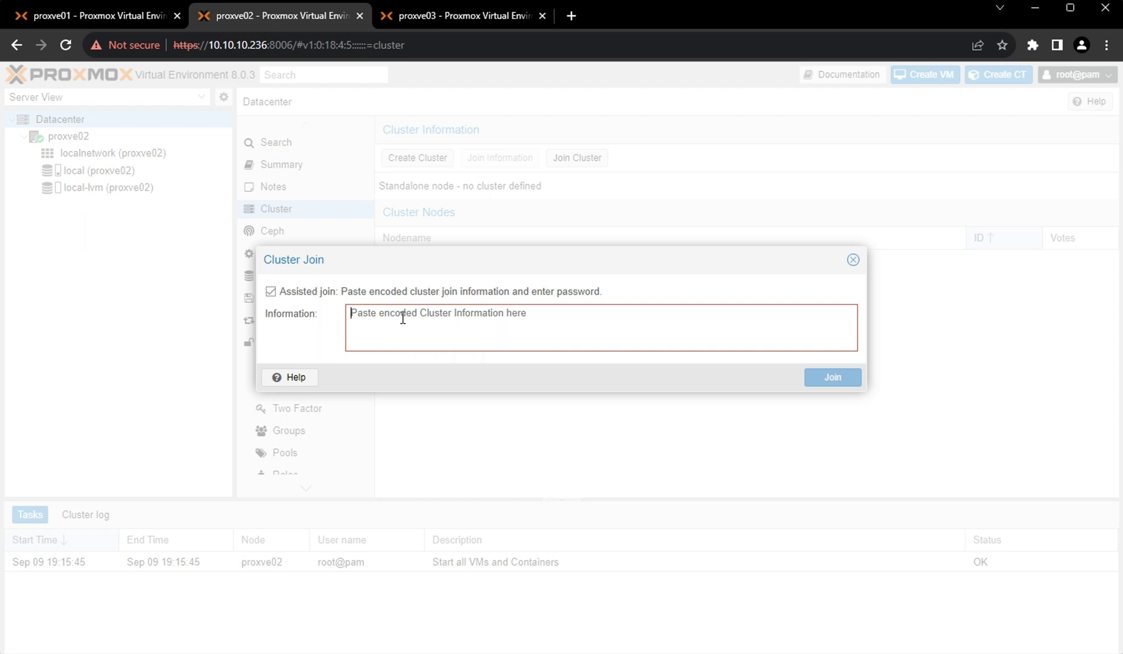
Paste the join information, enter the peer's root password, and join proxcluster01.
key("ctrl+v")
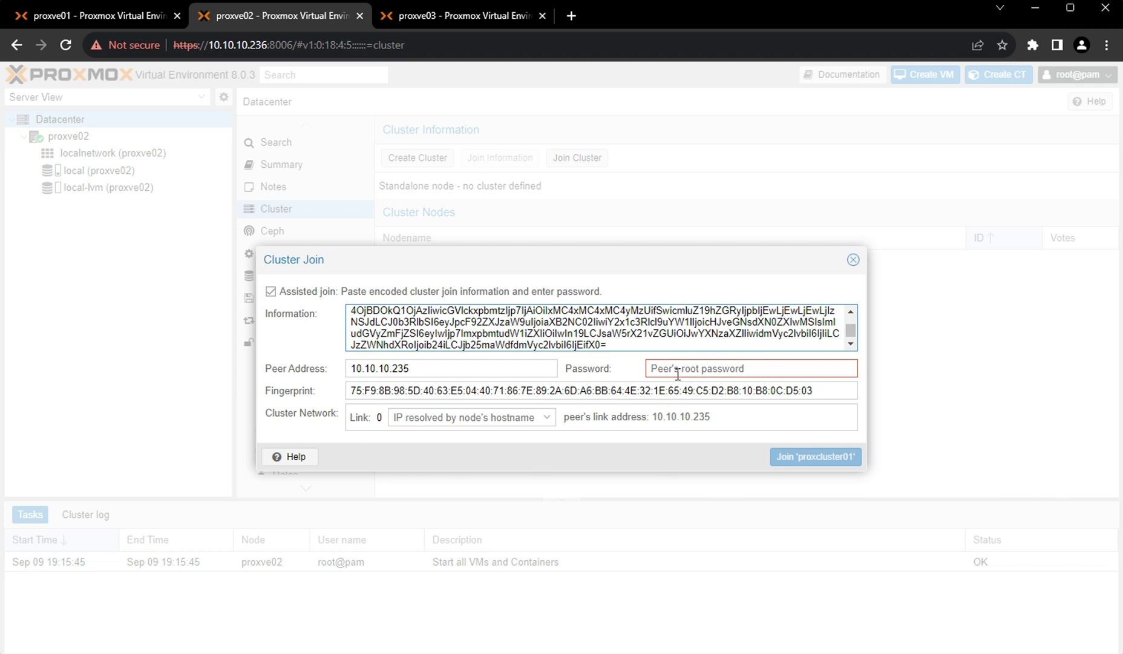
left_click(678, 371)
type("••")
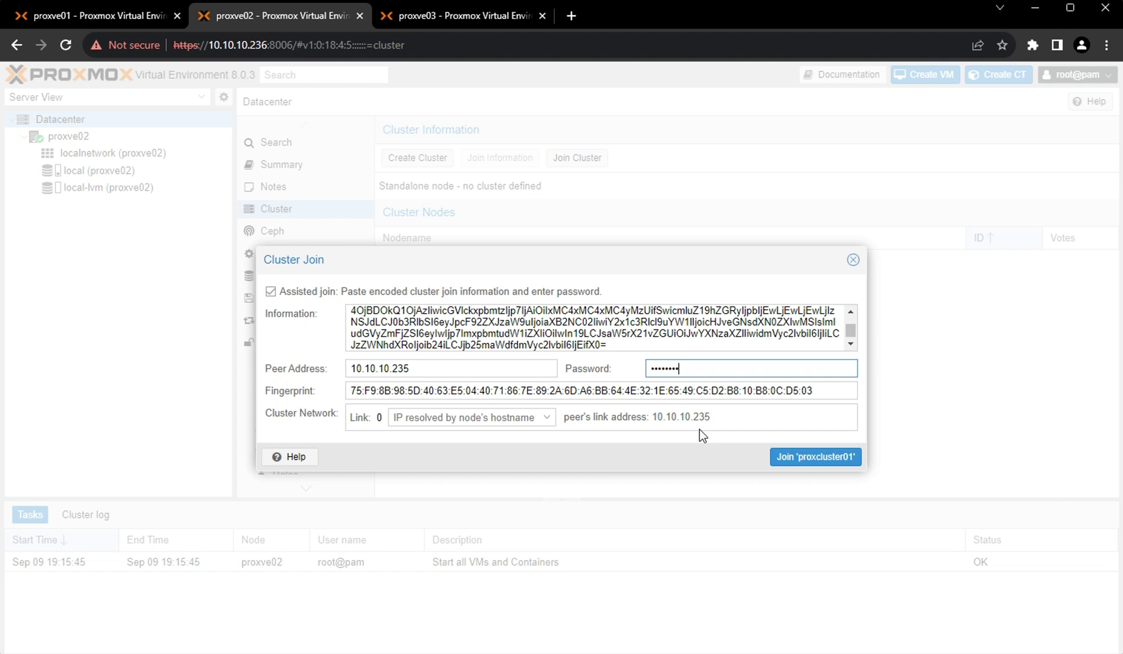
left_click(814, 458)
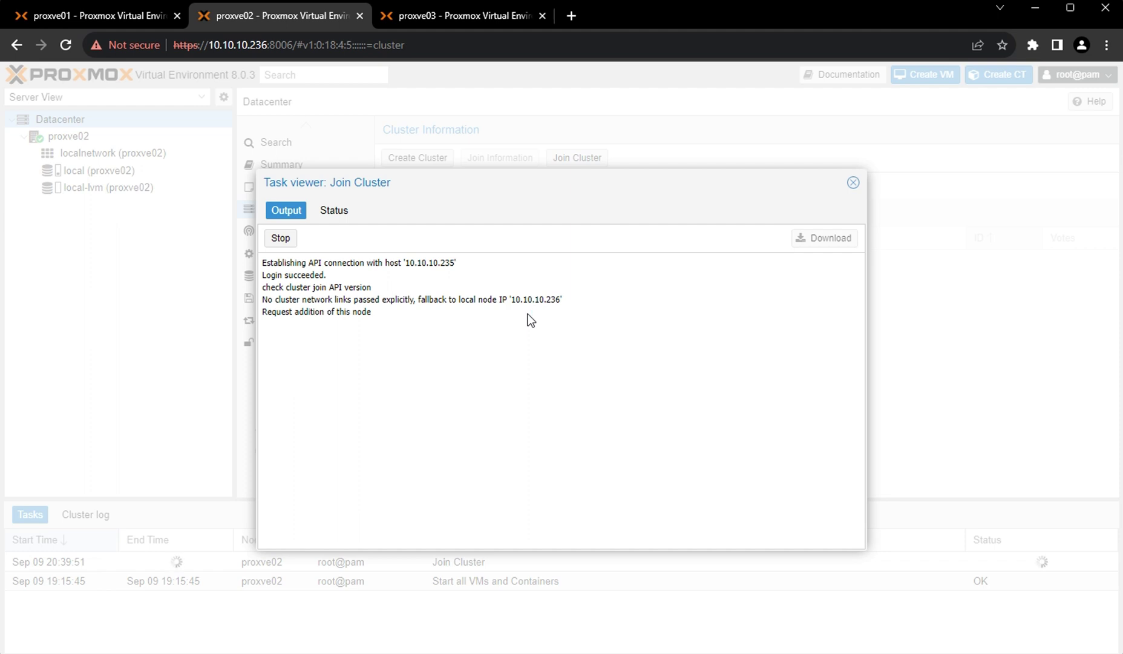
left_click(80, 18)
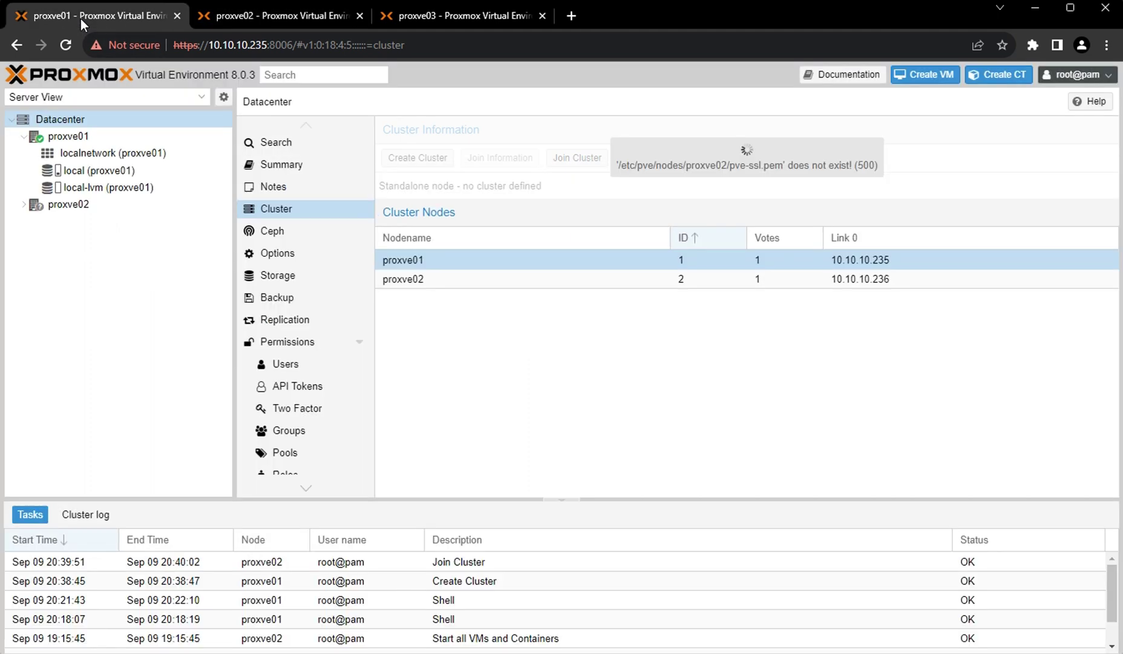
left_click(24, 204)
left_click(65, 47)
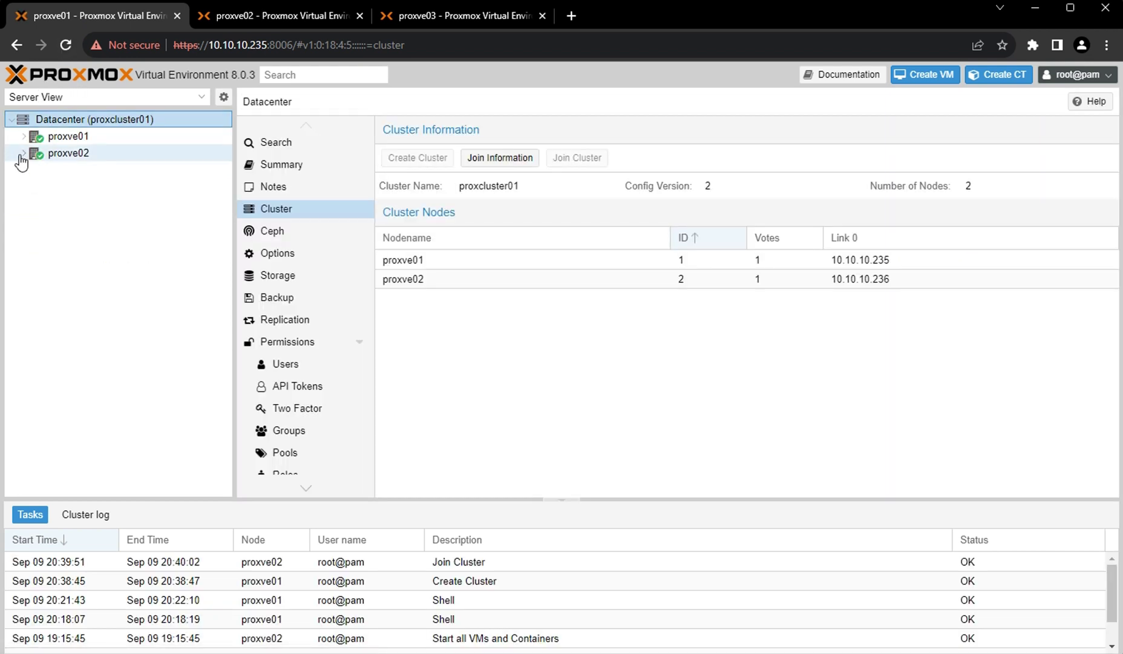
left_click(23, 153)
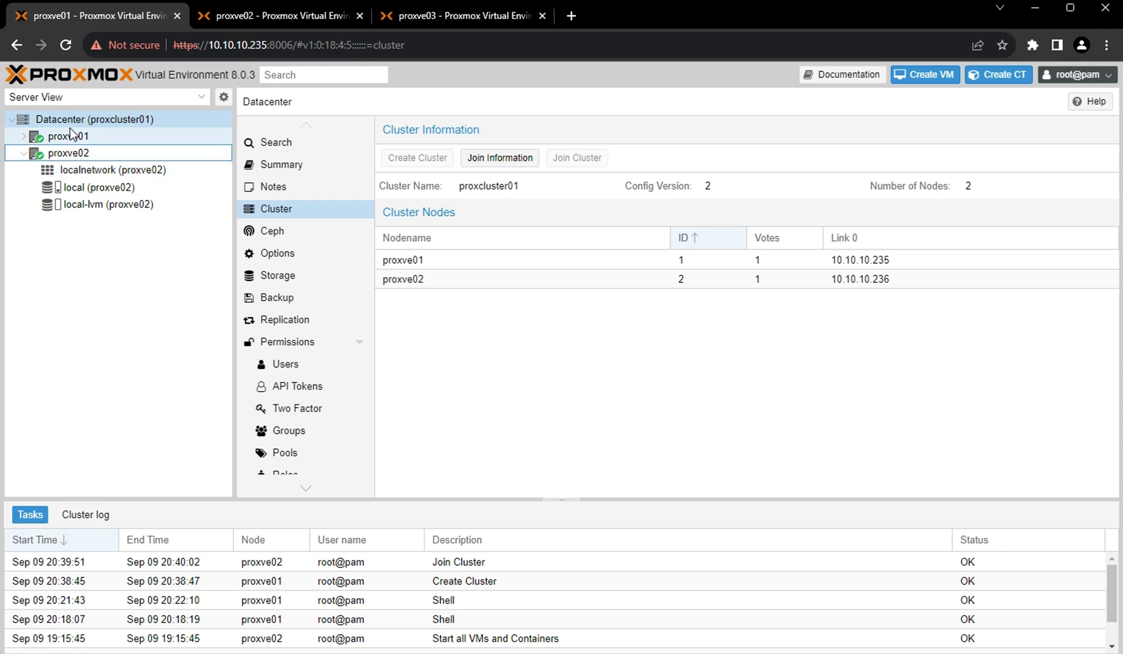
double_click(256, 45)
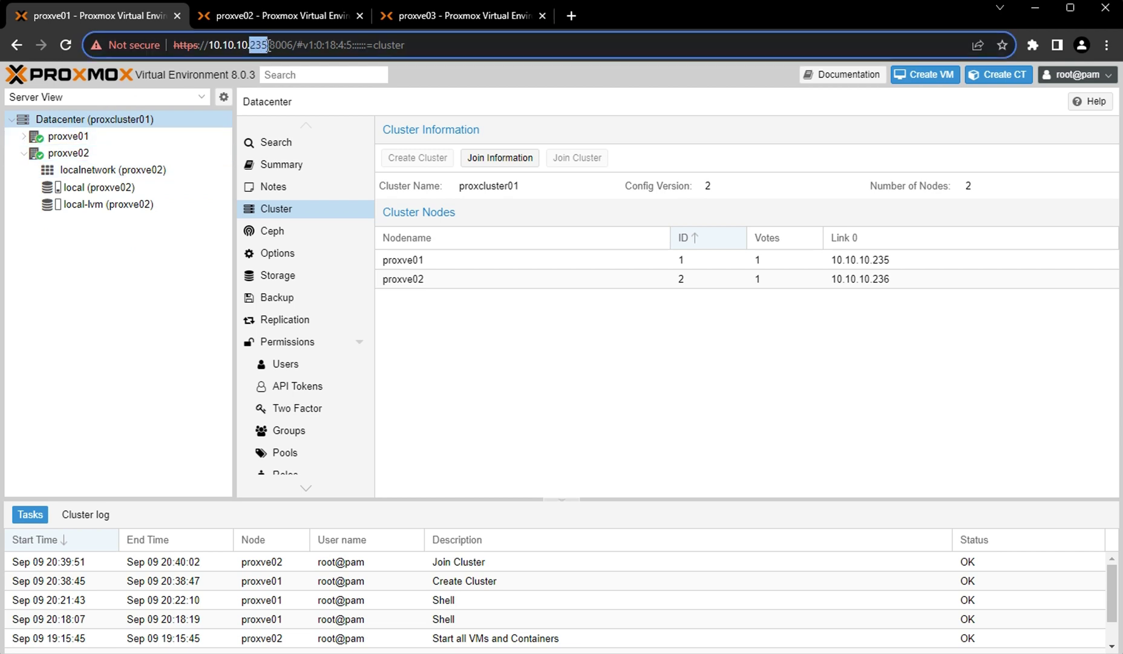
left_click(73, 152)
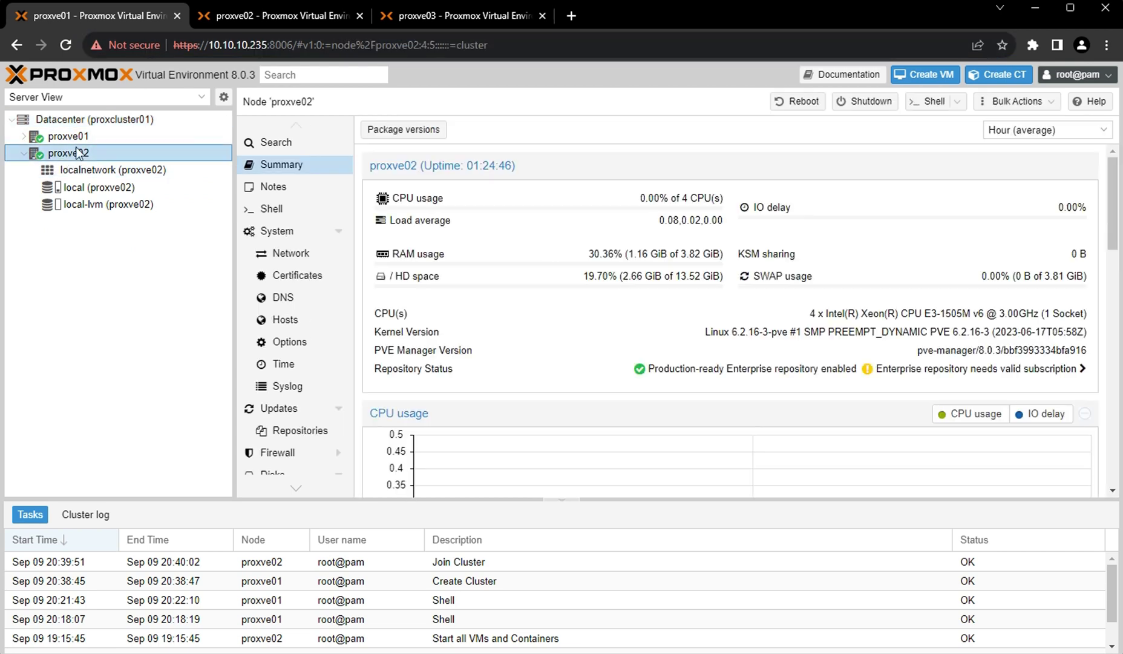
left_click(78, 138)
left_click(90, 169)
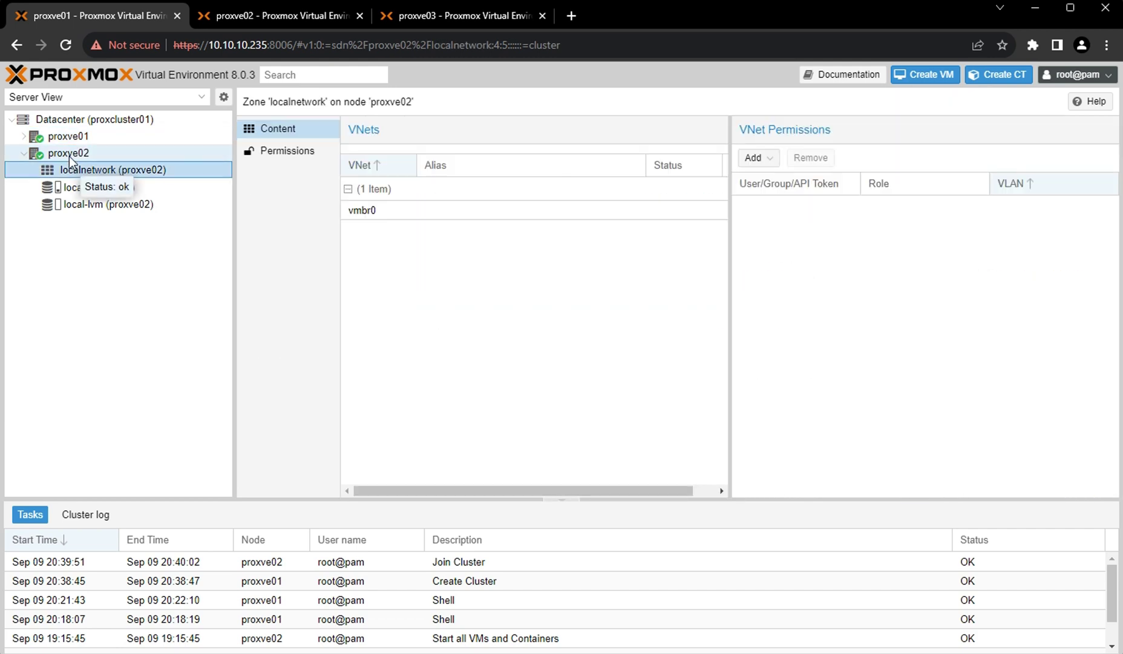
left_click(68, 153)
left_click(249, 17)
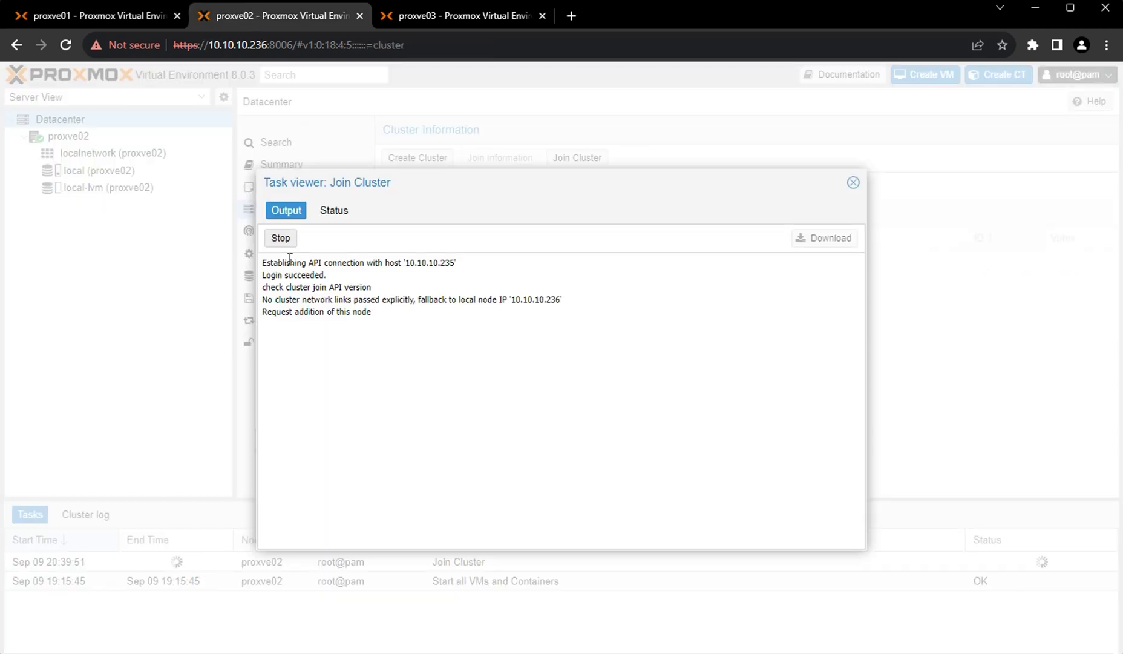
left_click(854, 183)
Reload proxve02, bypass the certificate warning, log in as root, and dismiss the subscription notice.
left_click(68, 45)
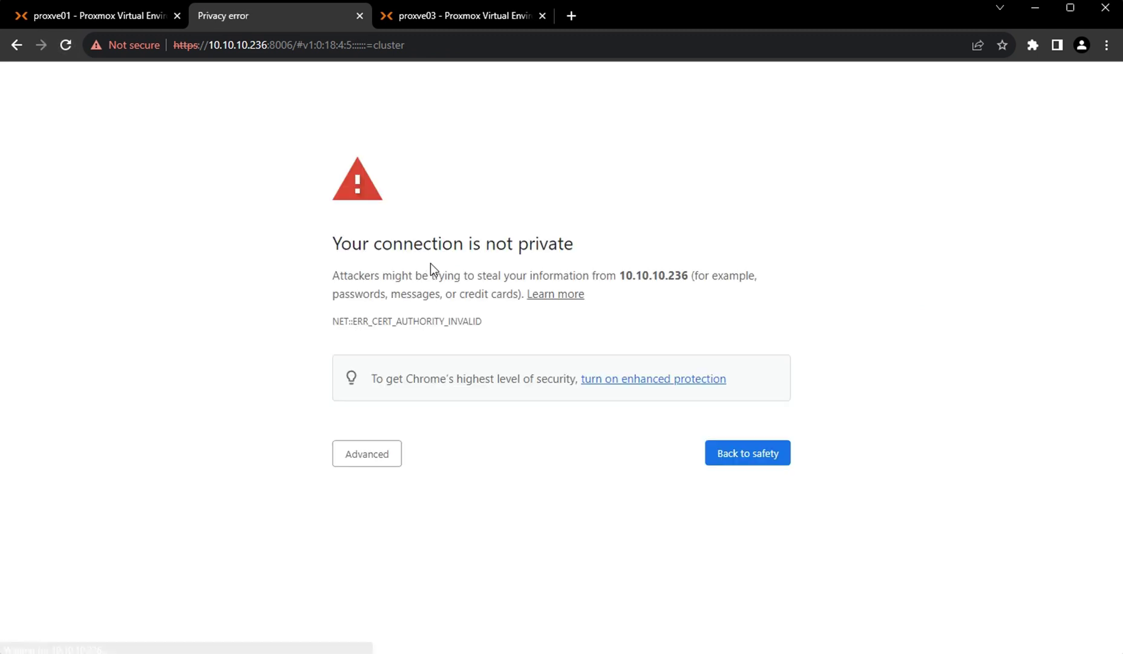
left_click(359, 454)
left_click(396, 571)
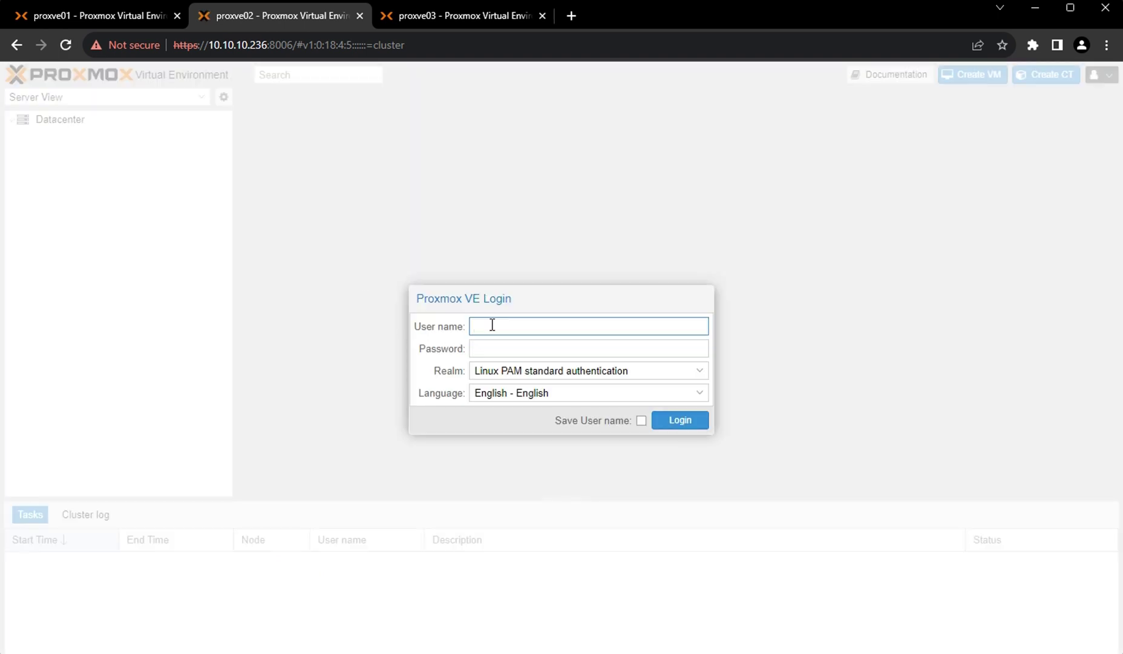
type("oot")
key("Tab")
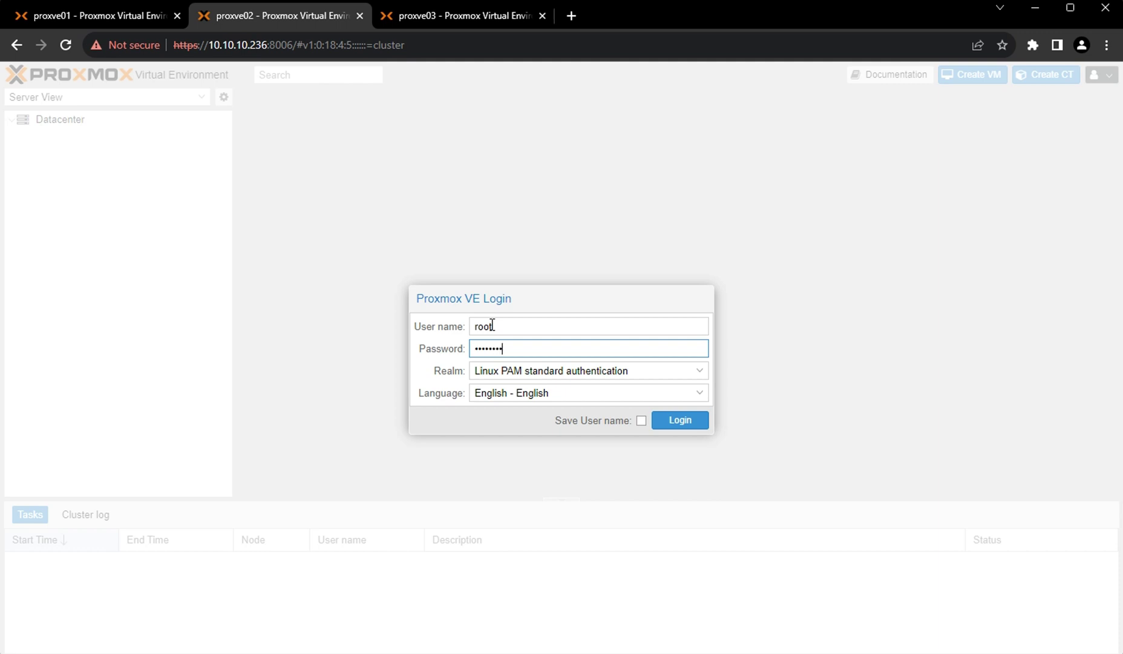
key("Return")
left_click(567, 394)
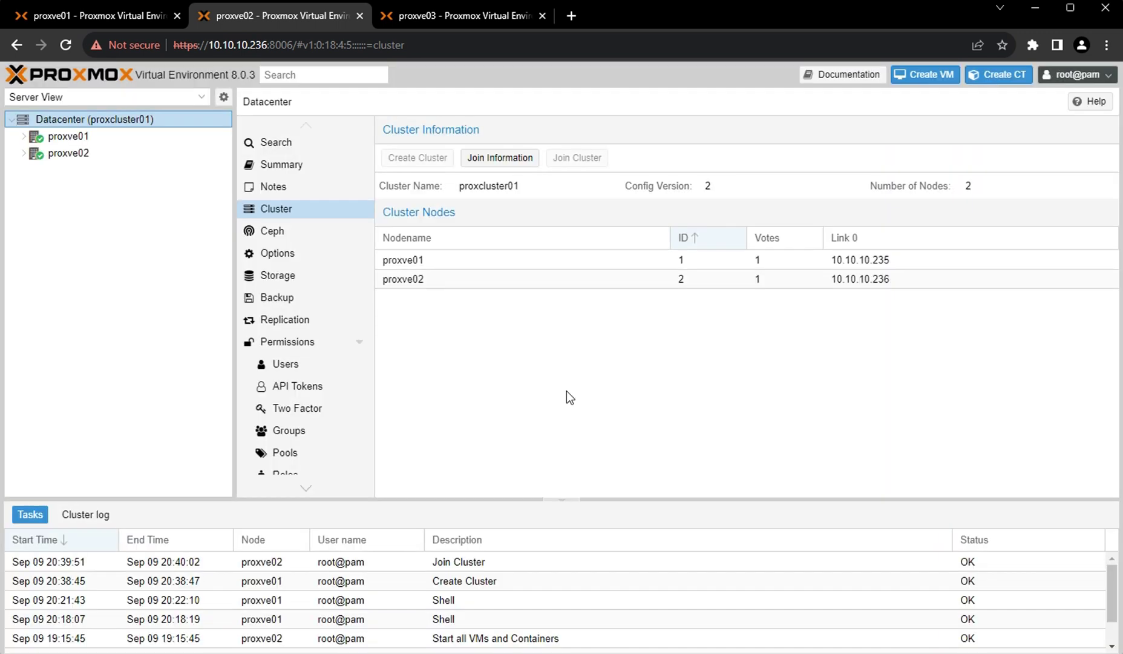
Expand proxve01 and proxve02 in the resource tree and mark the host address ending 236.
left_click(23, 153)
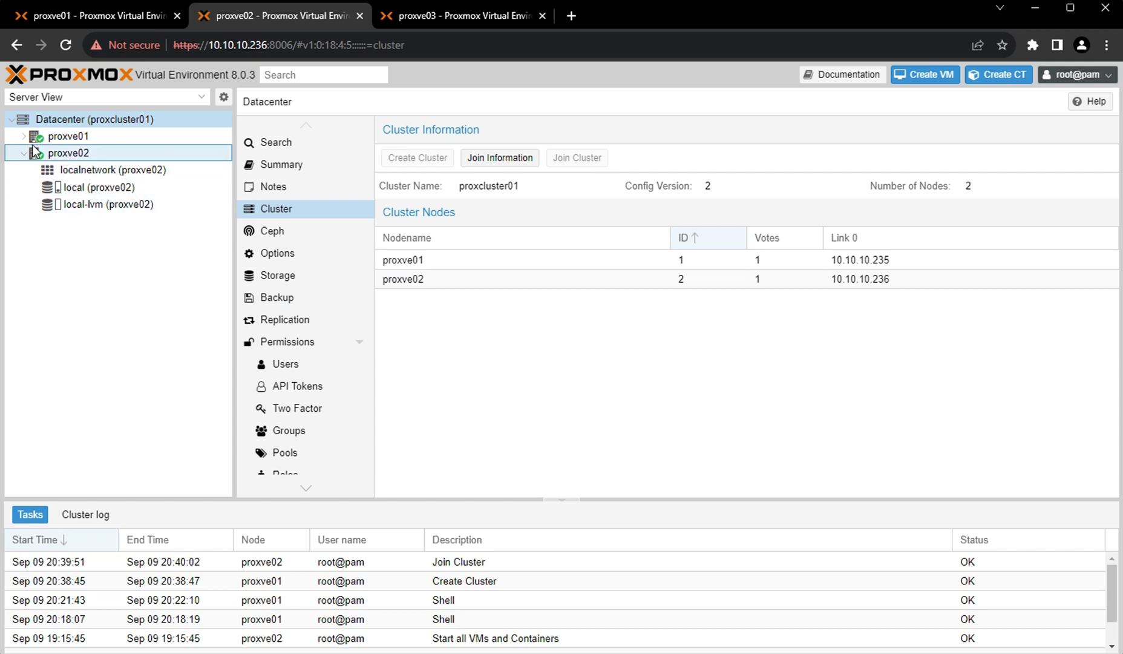
left_click(23, 136)
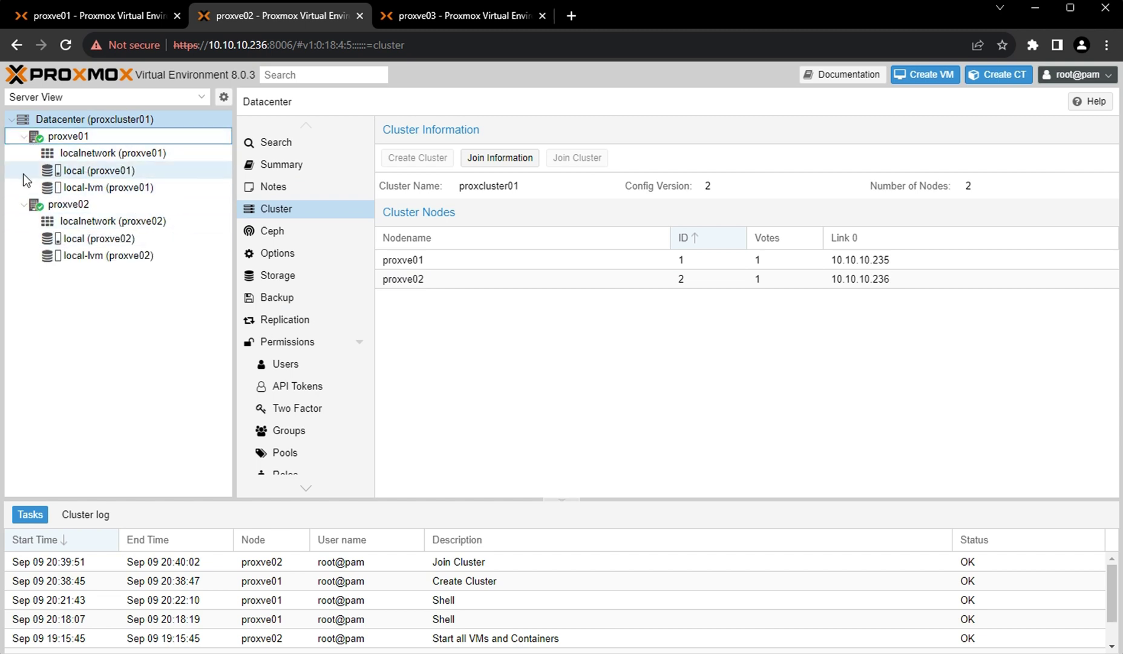
left_click(260, 52)
left_click(266, 49)
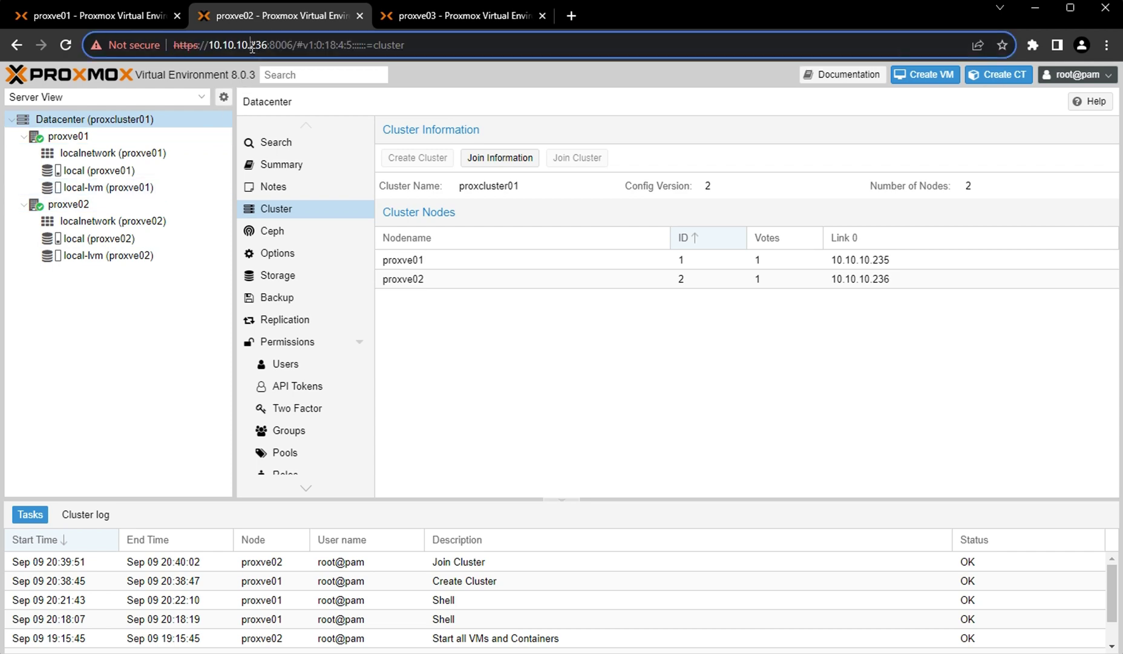
left_click_drag(251, 47, 266, 47)
On proxve01, view both node summaries, then the Datacenter summary showing 2 nodes online.
left_click(110, 17)
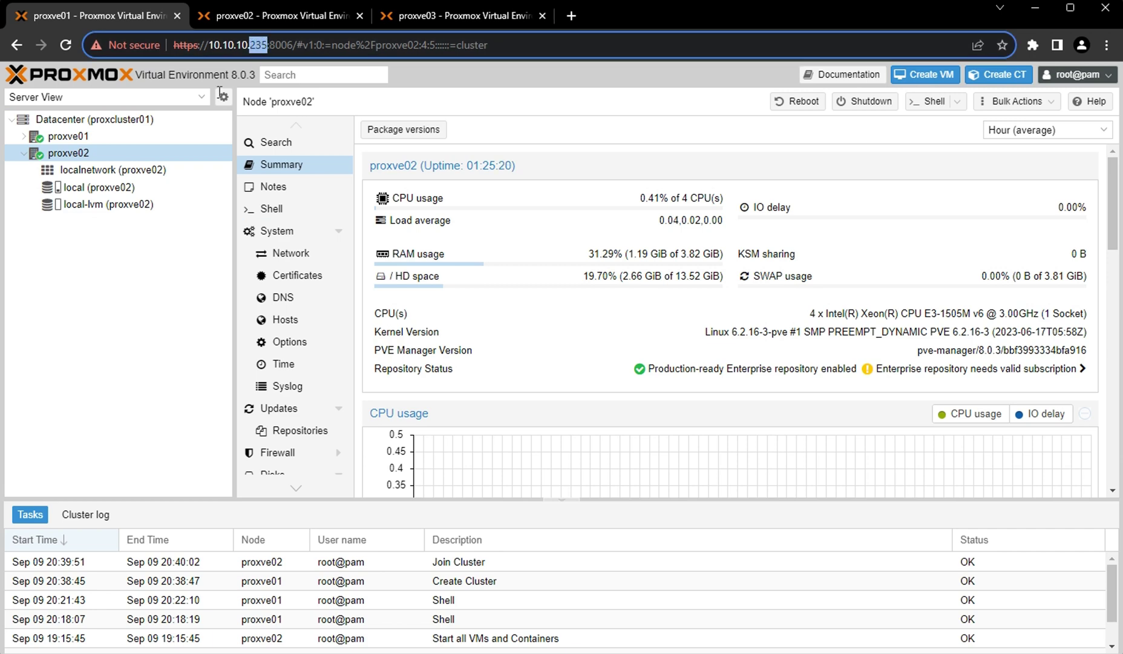
left_click(66, 137)
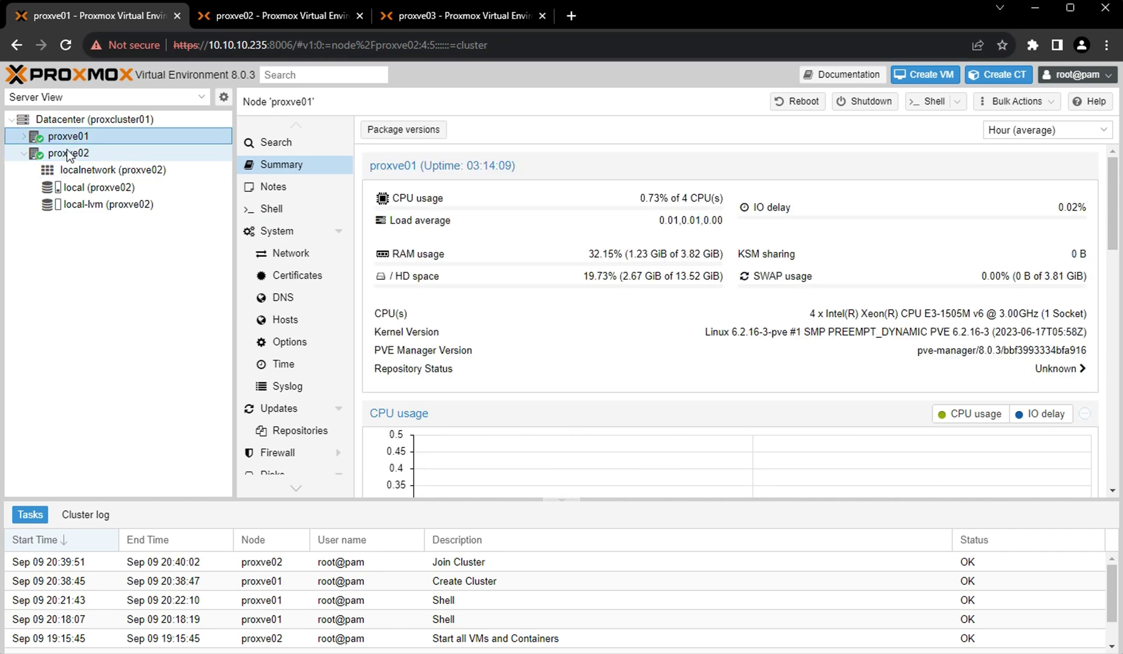
left_click(66, 150)
left_click(98, 119)
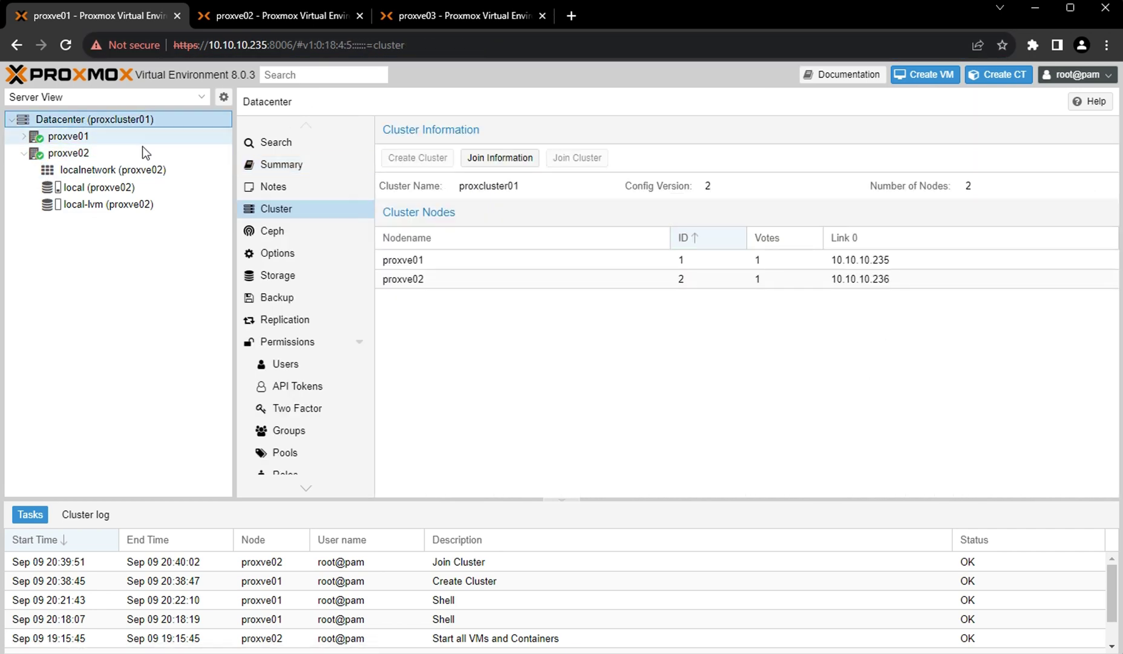
left_click(275, 167)
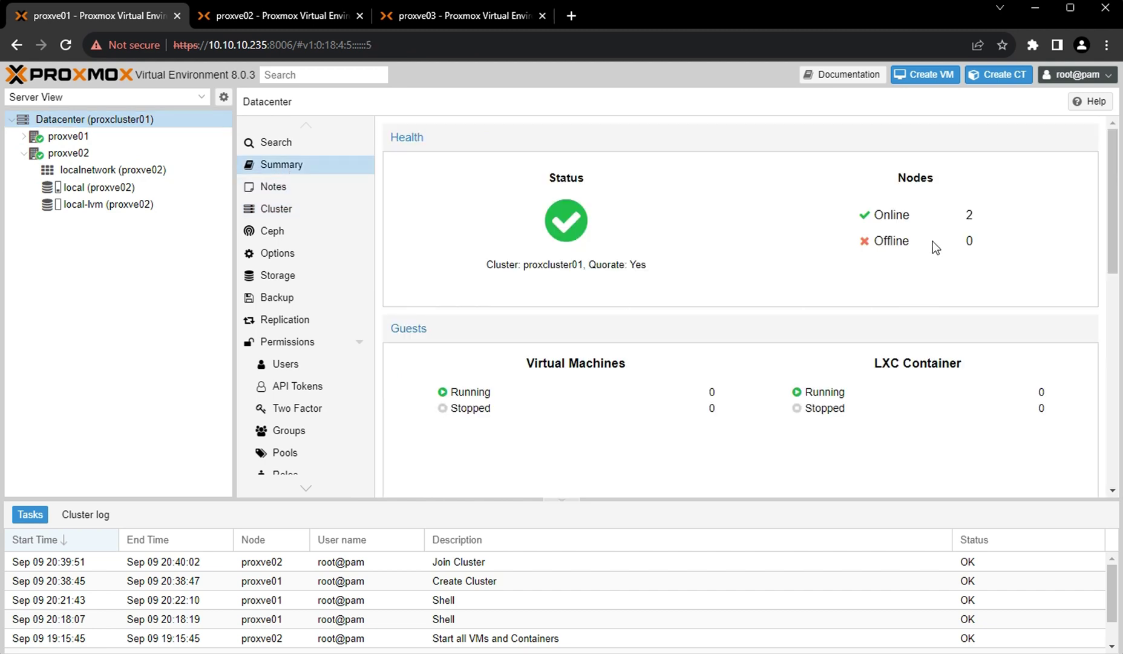
double_click(969, 215)
scroll(682, 351, "down", 6)
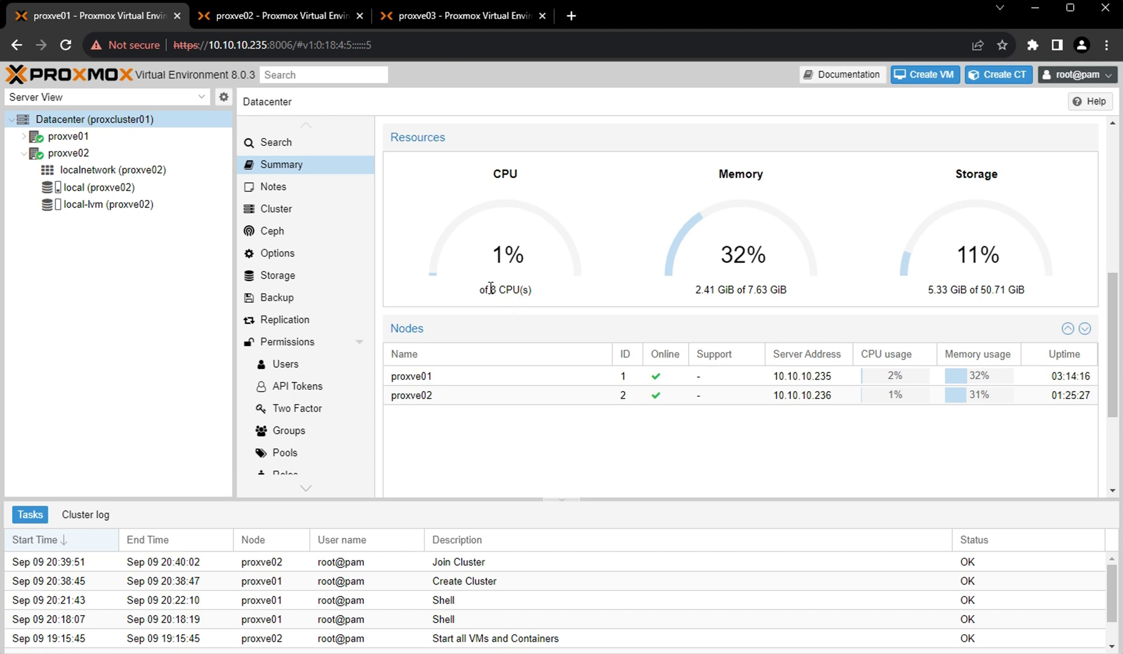
left_click_drag(488, 289, 540, 297)
left_click(534, 293)
left_click(610, 288)
left_click_drag(748, 290, 785, 291)
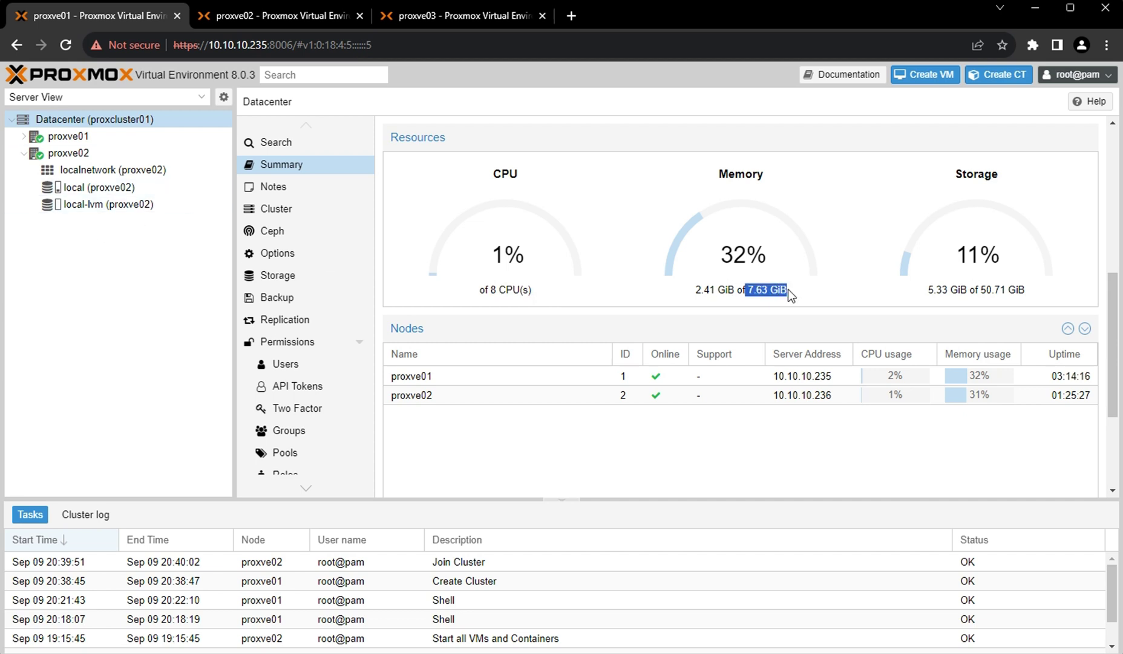
left_click(786, 293)
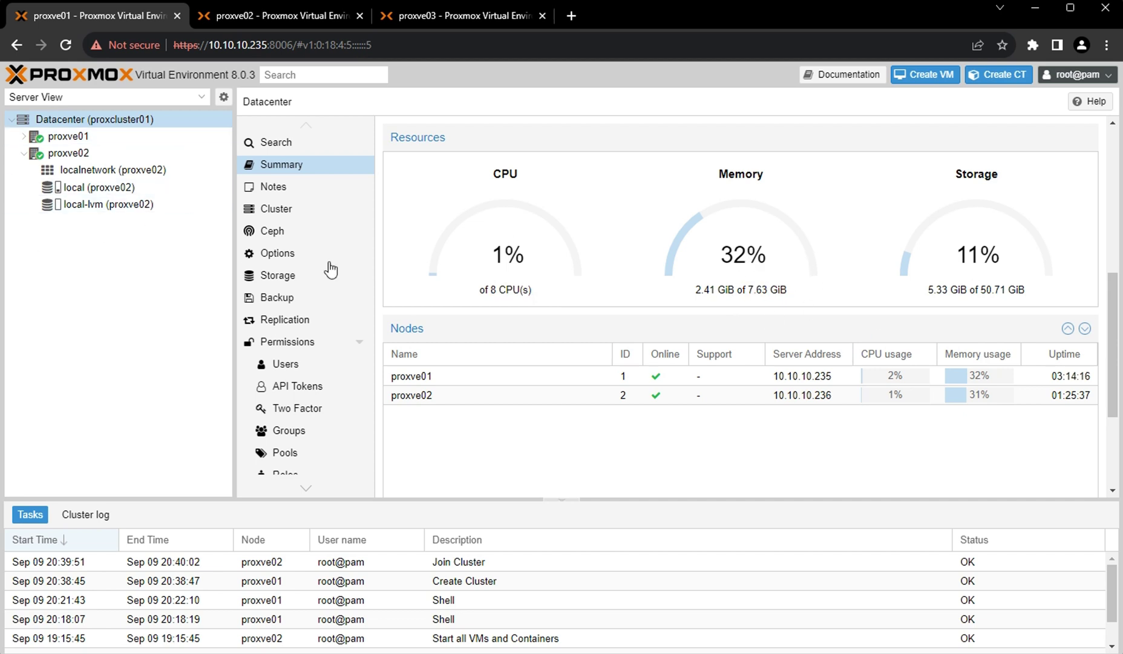
left_click_drag(982, 291, 1028, 292)
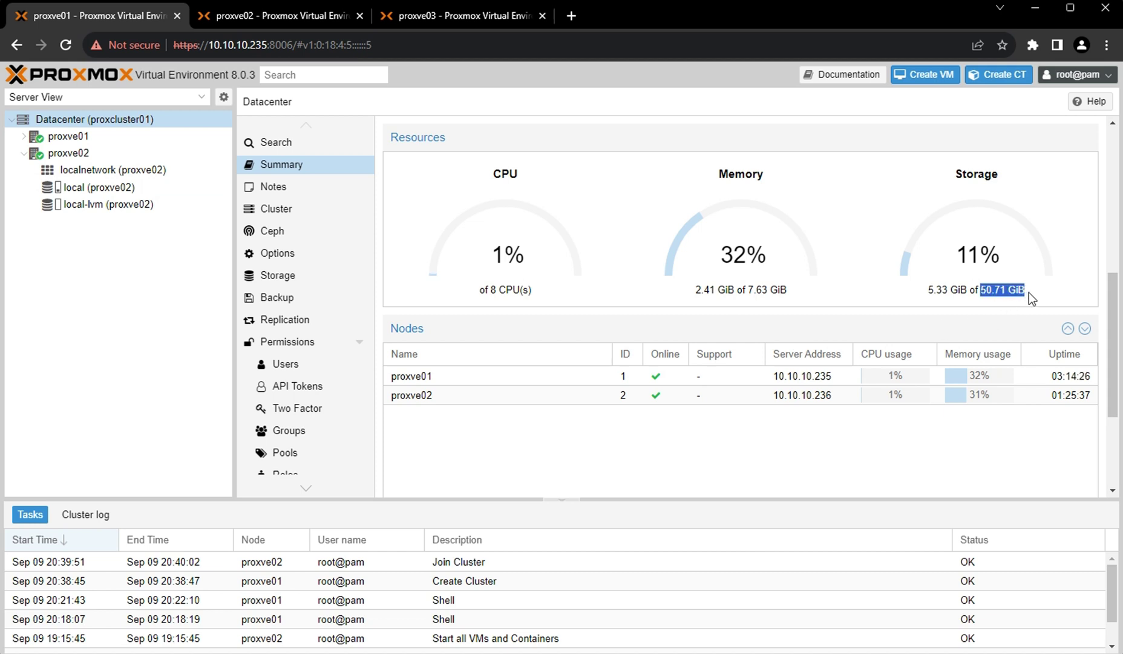
left_click(1028, 293)
left_click(64, 138)
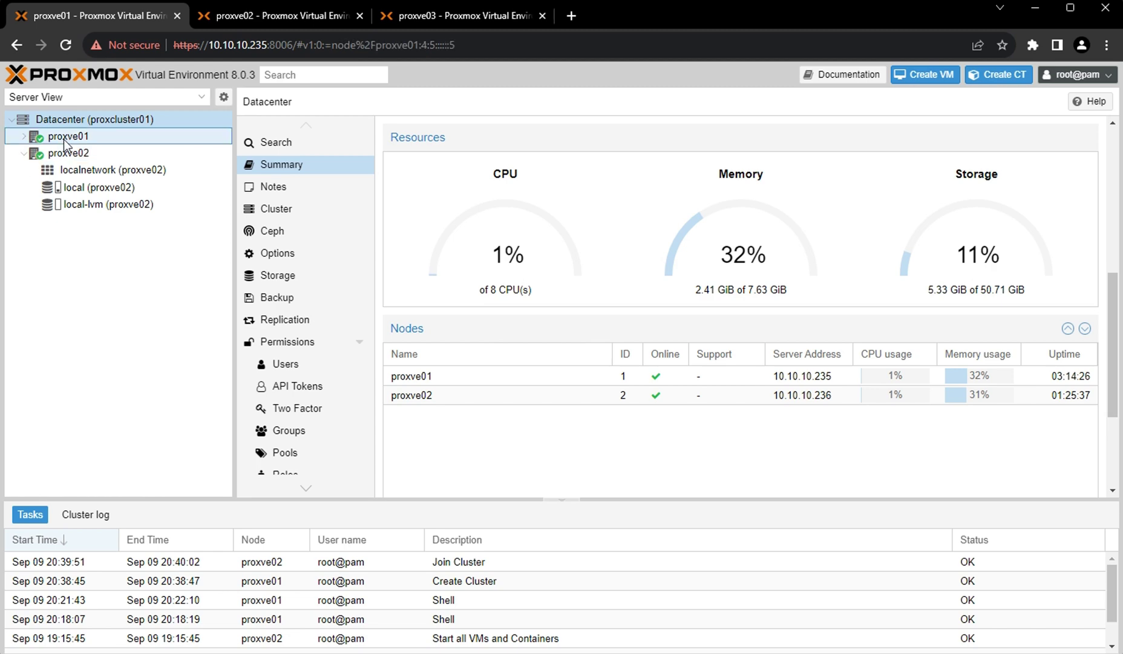
left_click(63, 156)
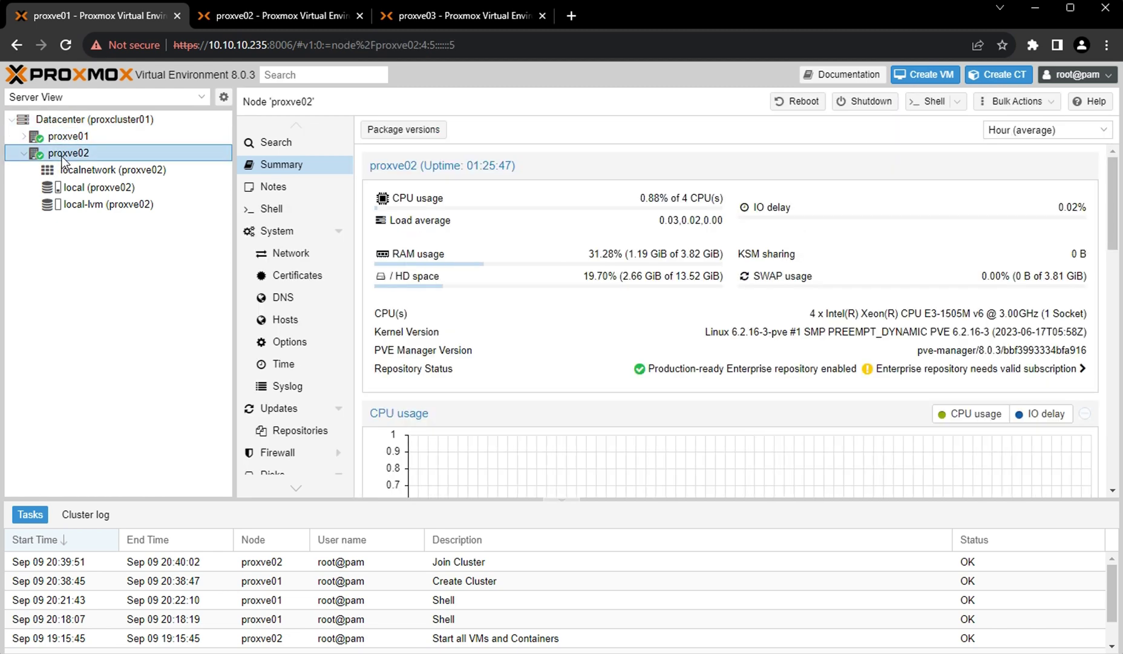
left_click(439, 17)
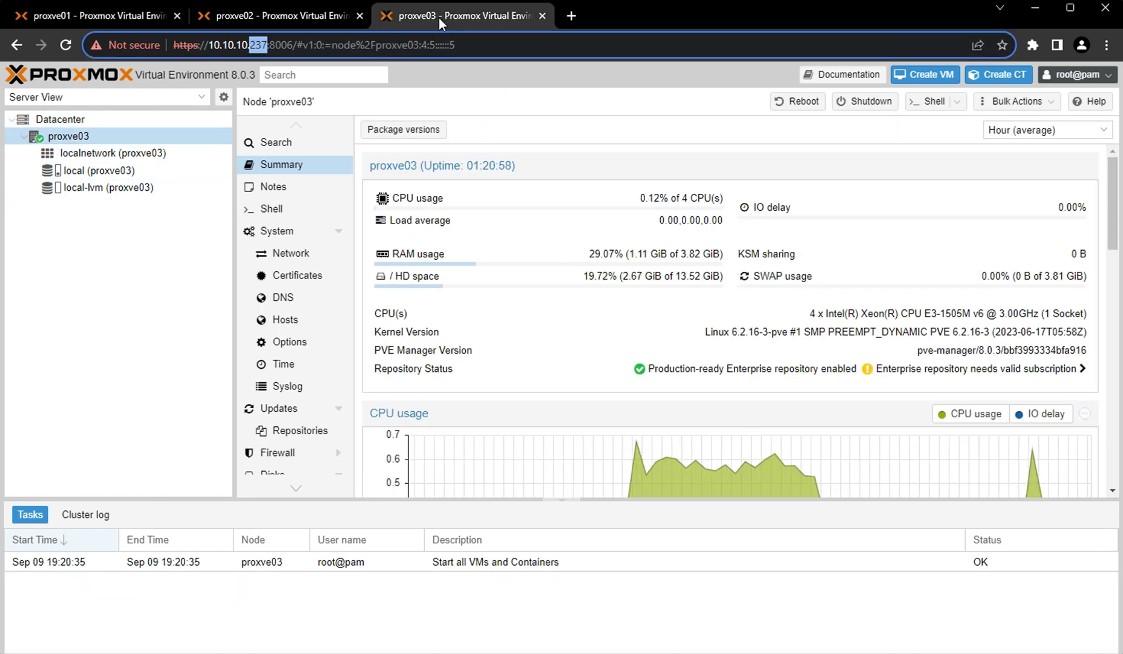
left_click(261, 18)
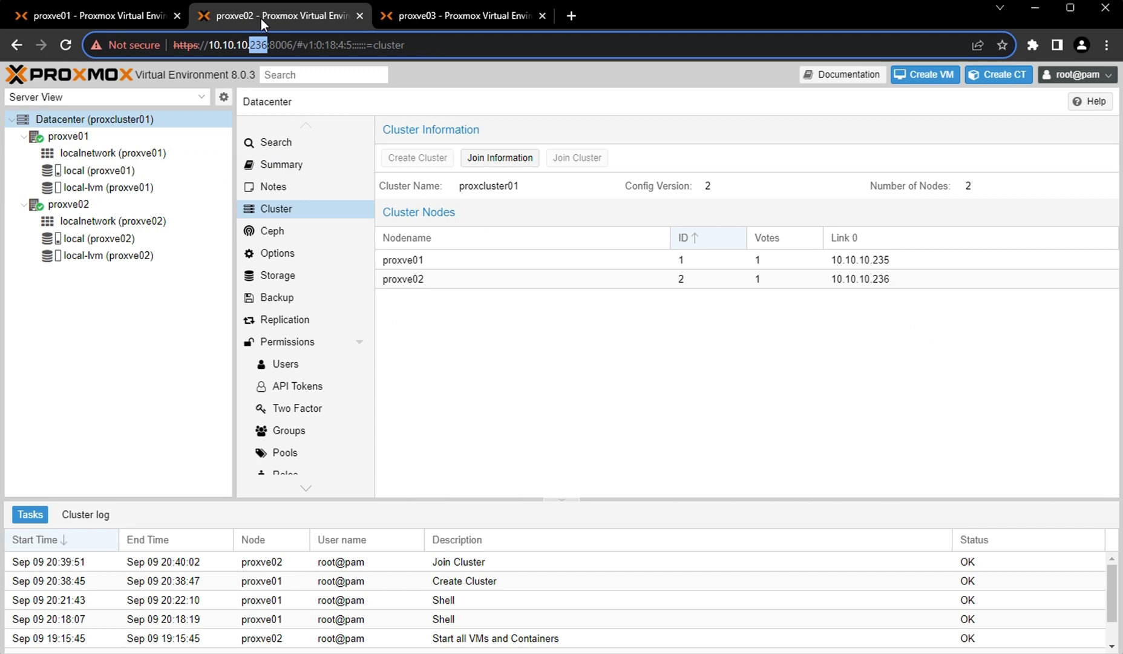
left_click(72, 17)
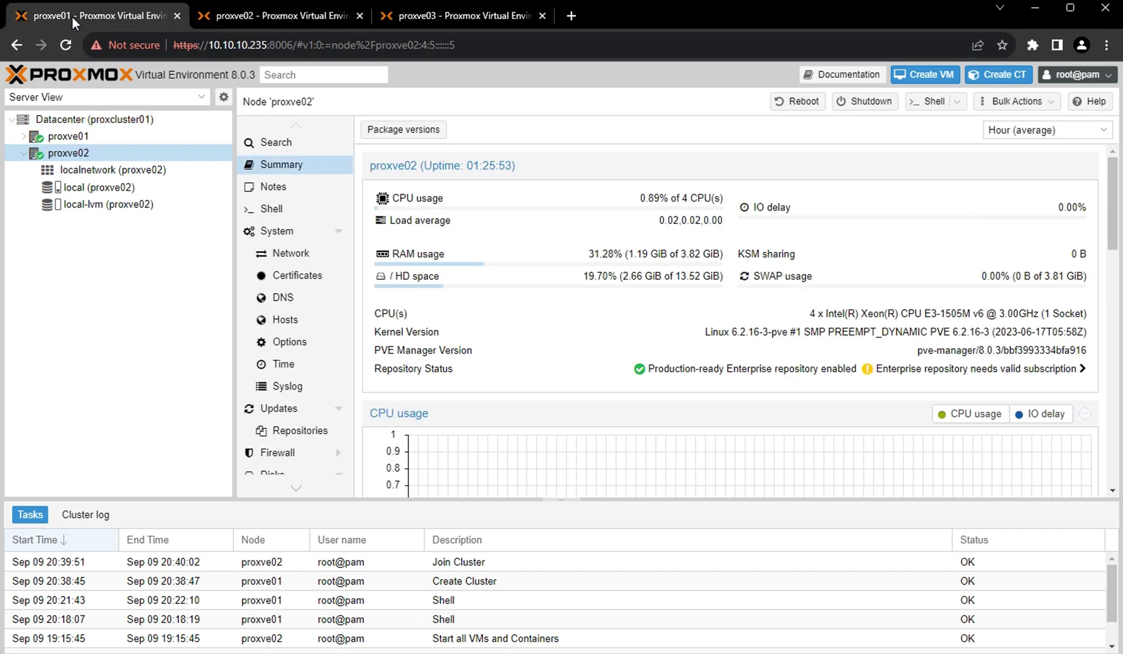
left_click(95, 119)
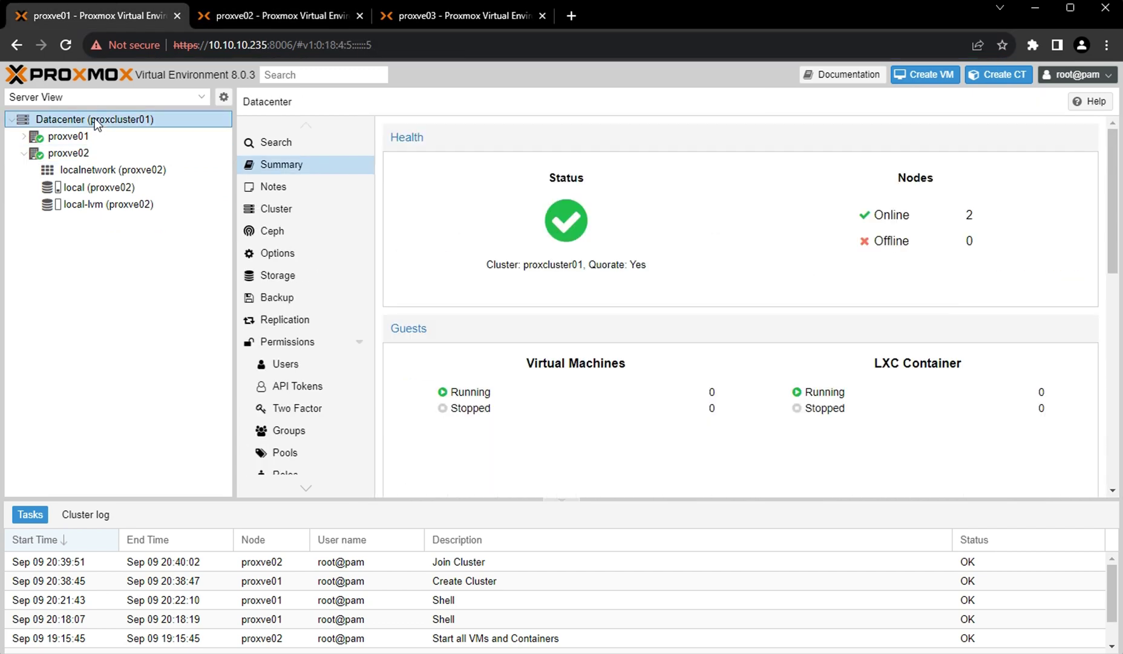
left_click(277, 211)
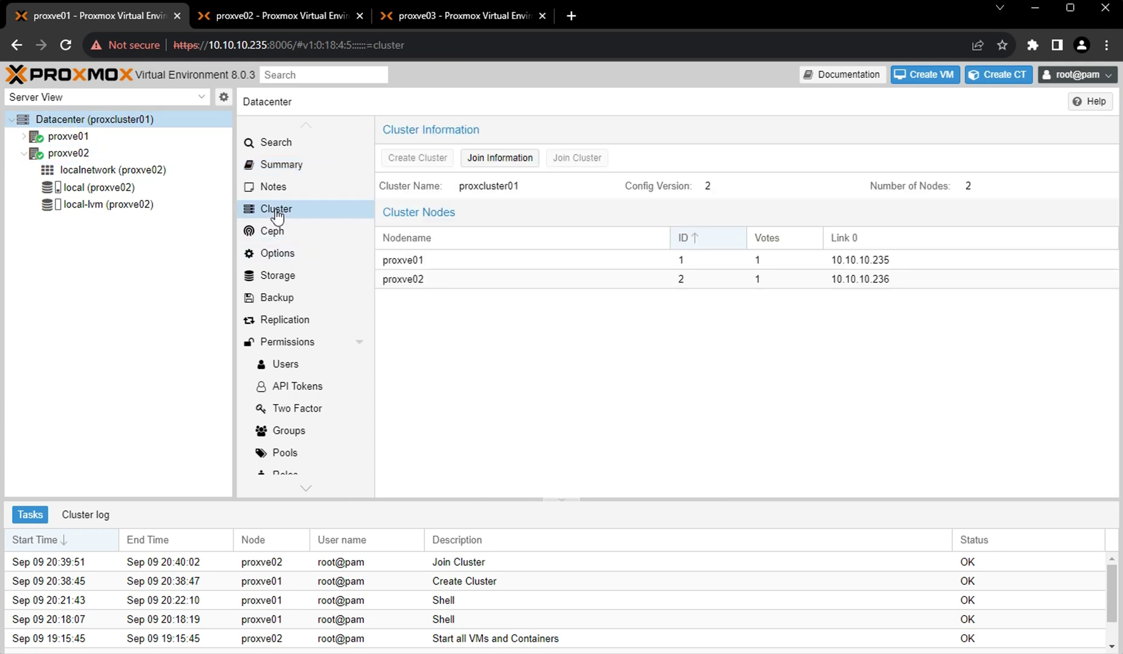
Copy proxcluster01's join information again on proxve01 and switch to the proxve03 tab.
left_click(503, 161)
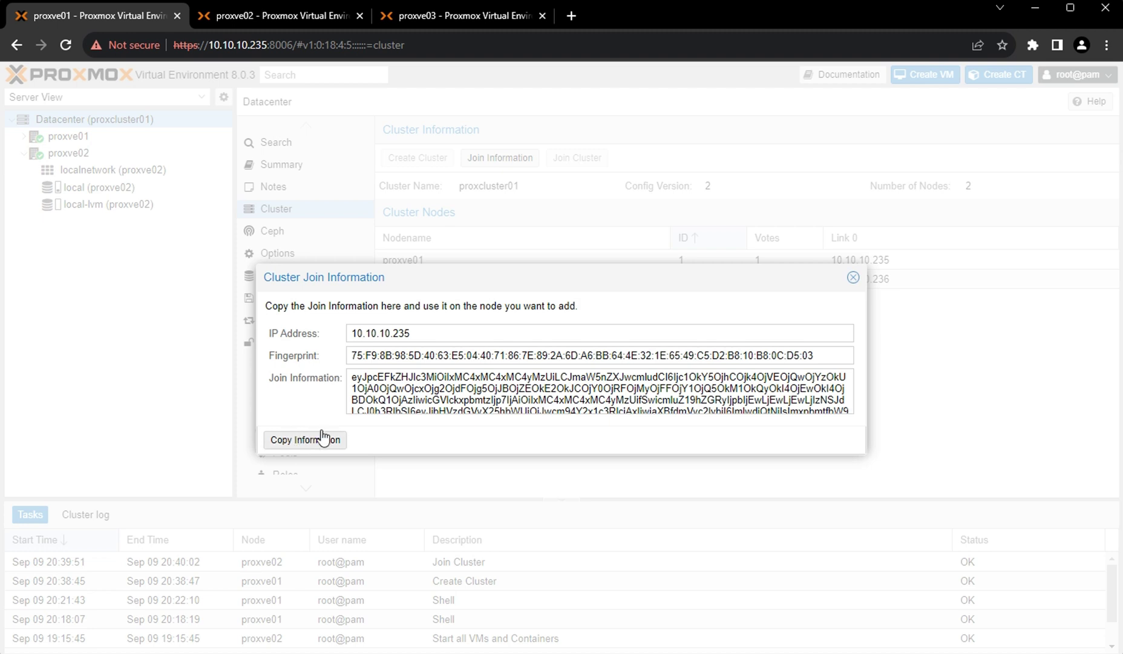
left_click(416, 382)
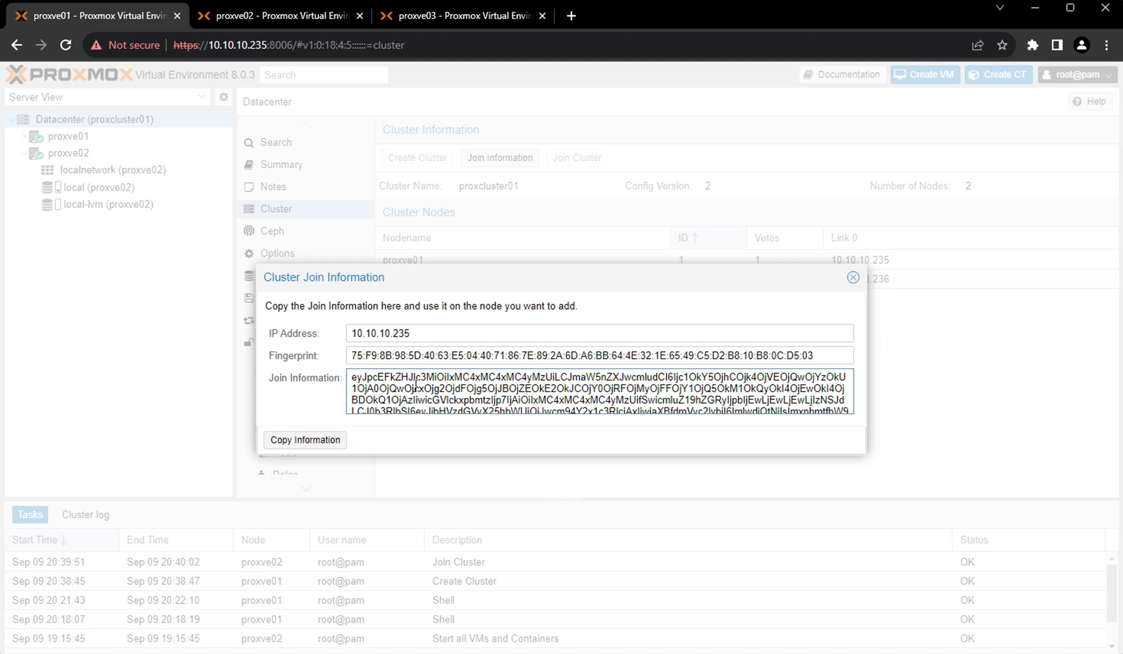
left_click(299, 441)
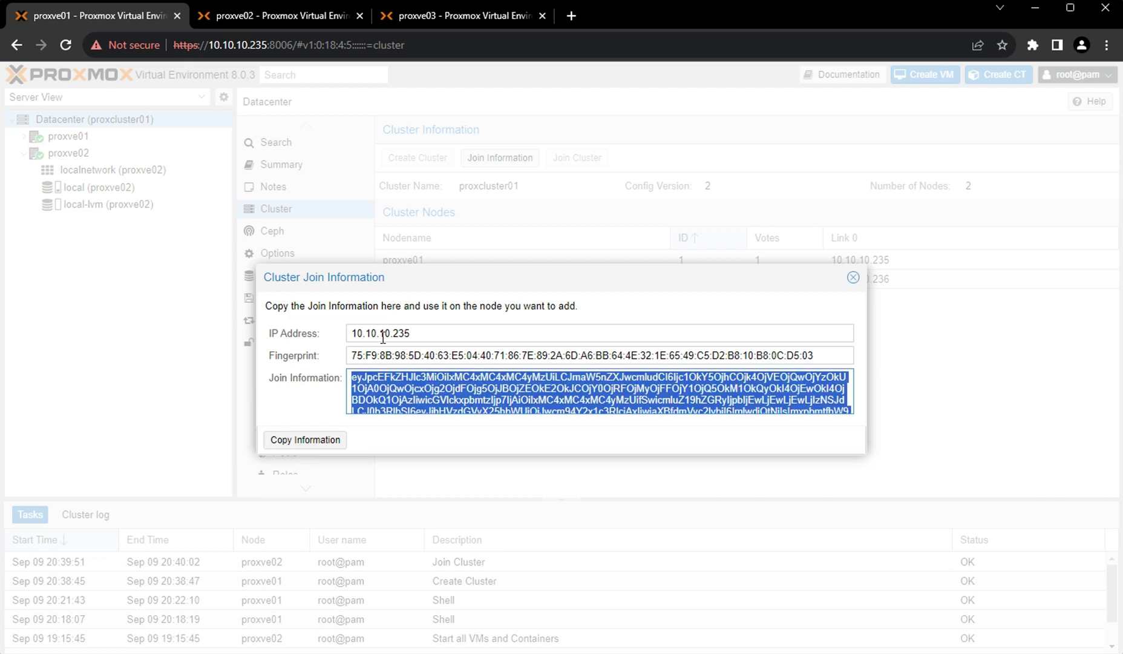
left_click(853, 277)
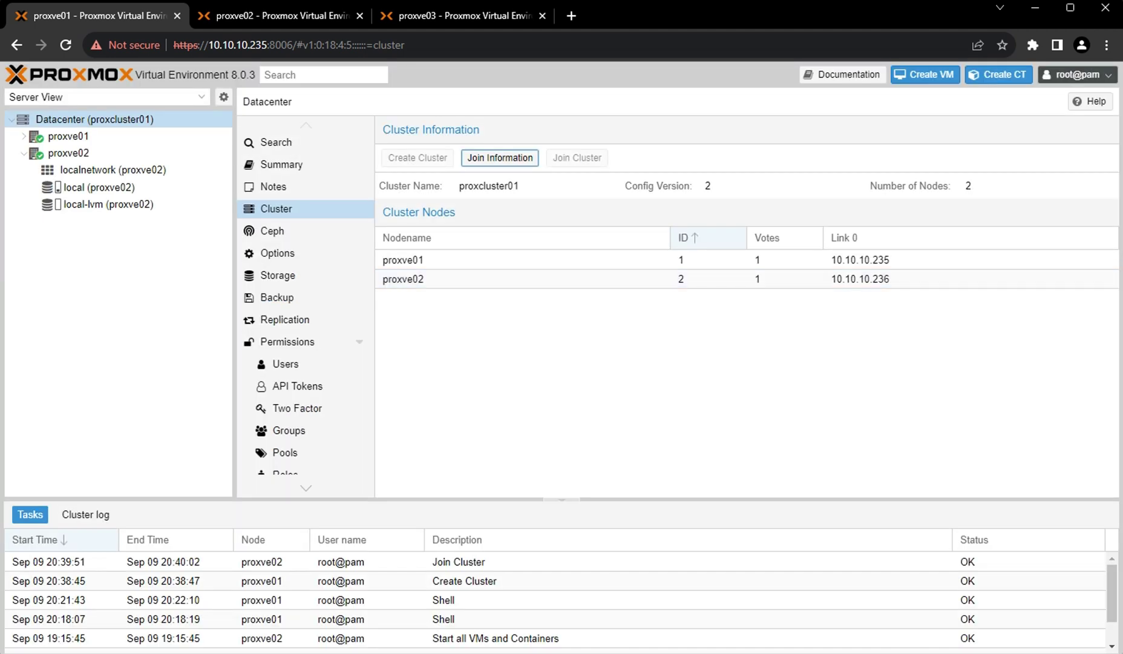
left_click(443, 16)
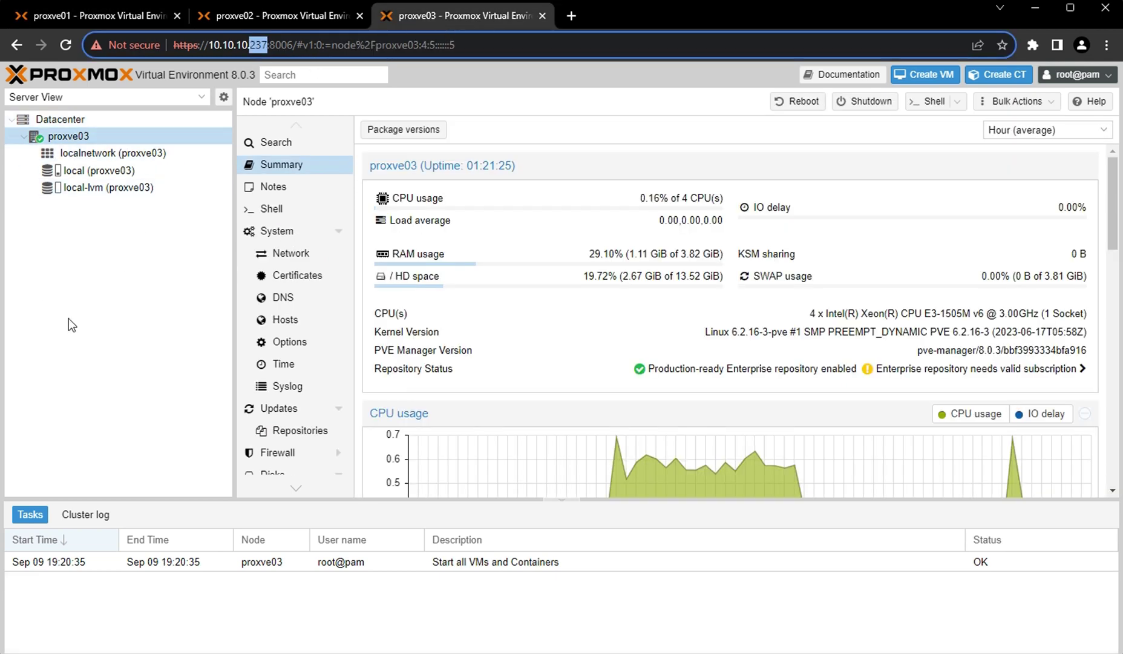
On proxve03, collapse the node entries, go to Datacenter > Cluster, and open Join Cluster.
double_click(43, 144)
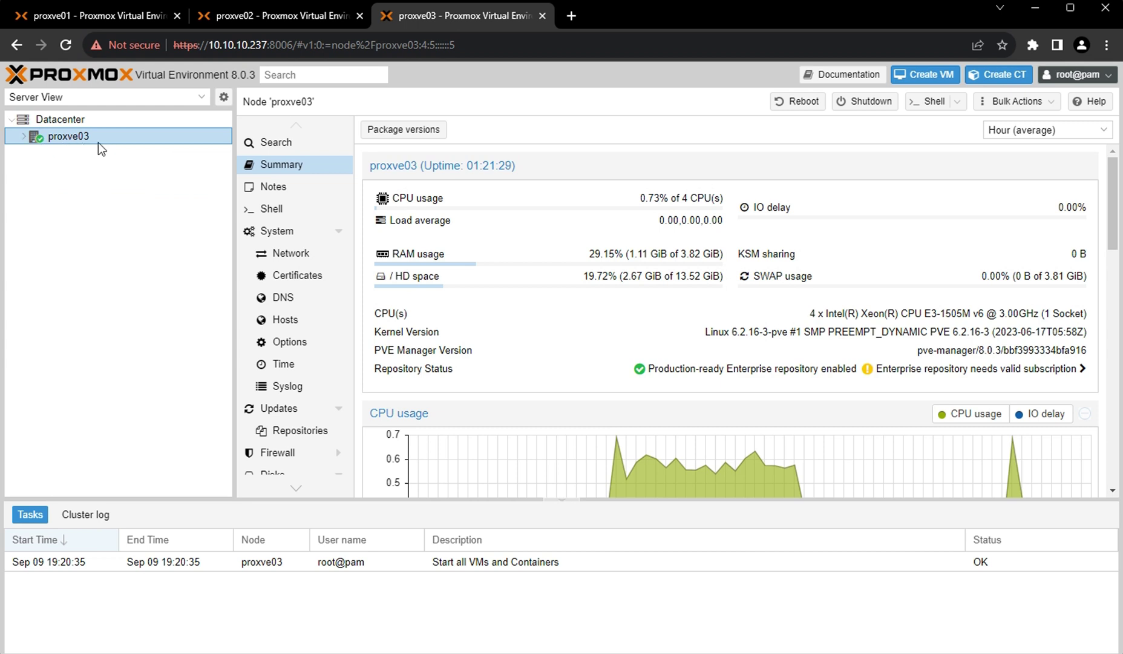
left_click(76, 123)
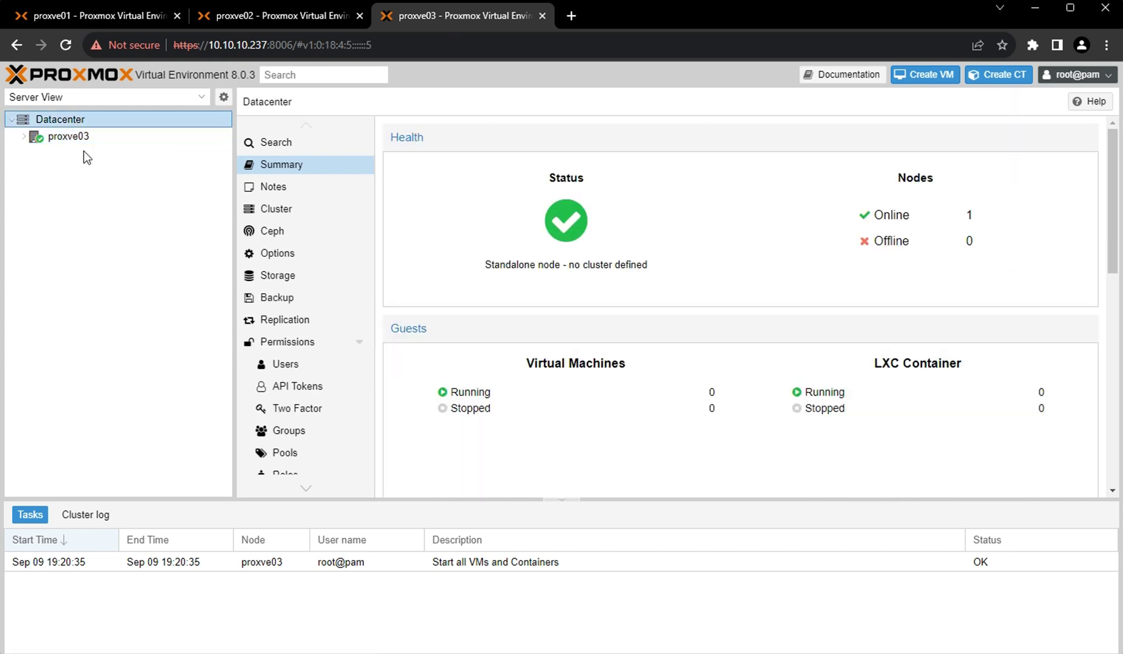
left_click(280, 210)
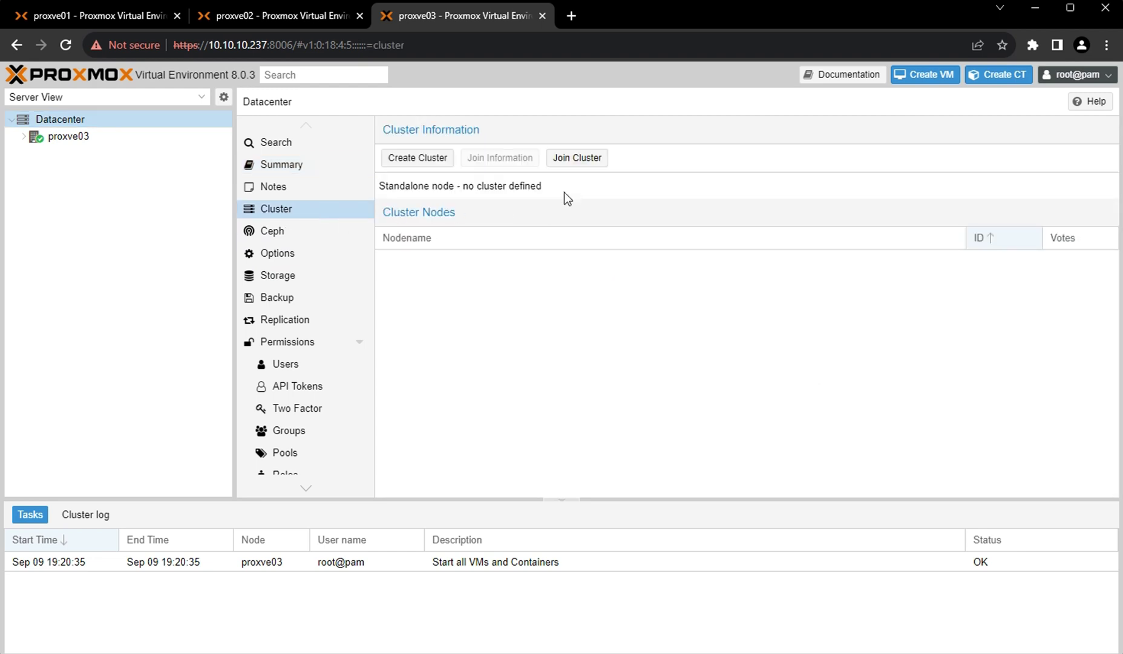
left_click(579, 158)
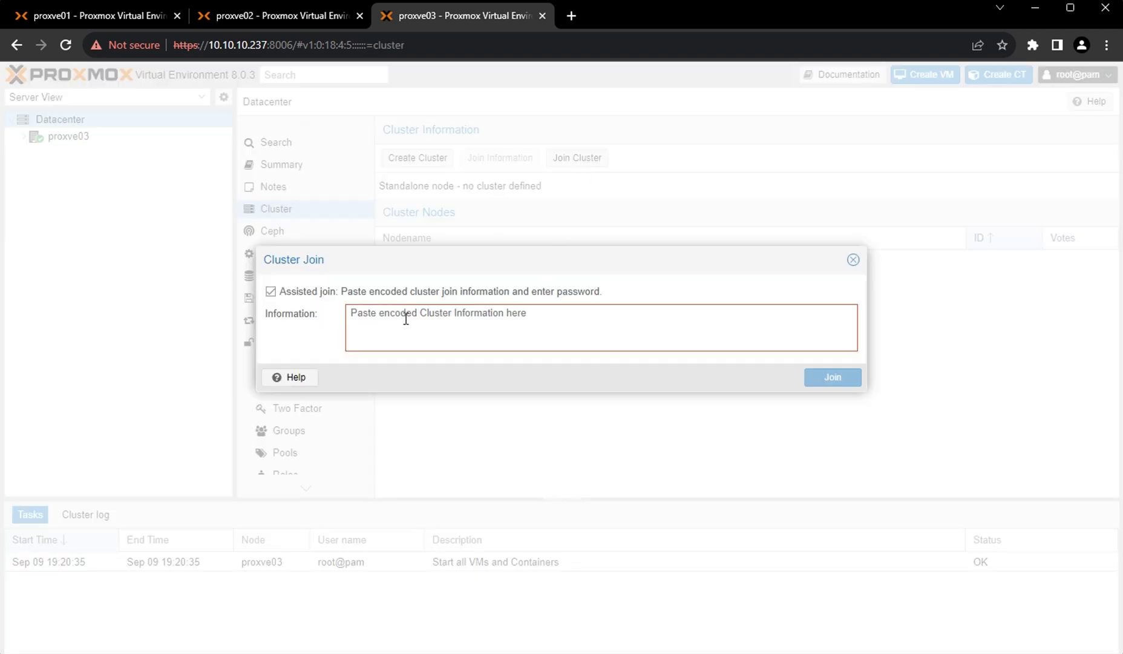
Paste the join information, enter peer 10.10.10.235's root password, and join proxcluster01.
left_click(406, 318)
key("ctrl+v")
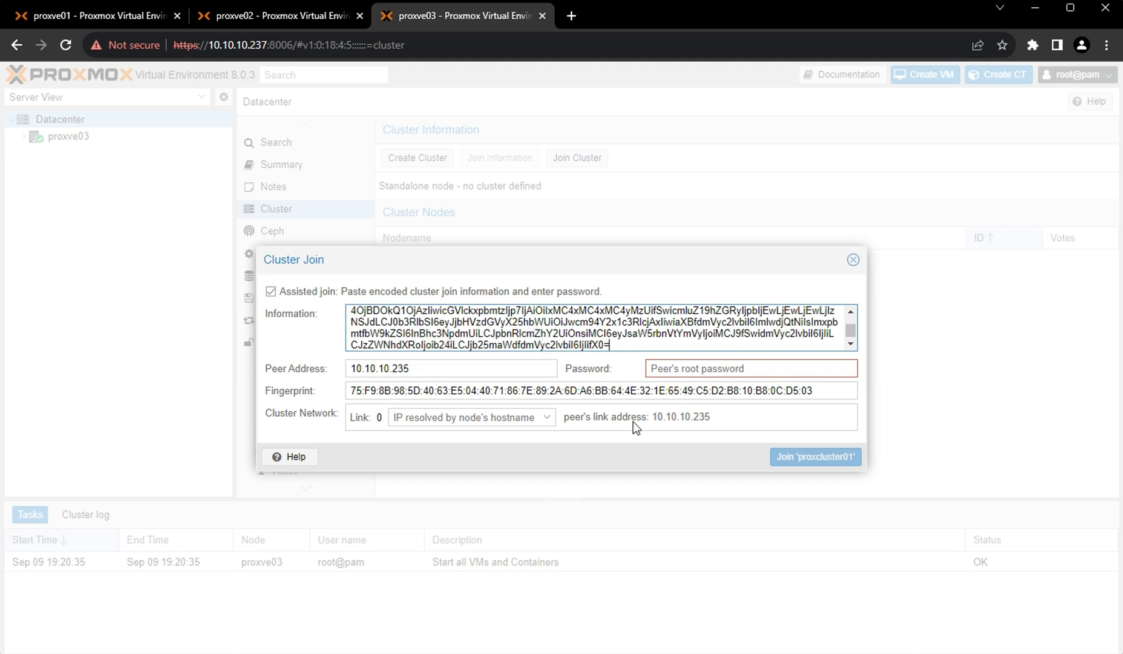
left_click(675, 370)
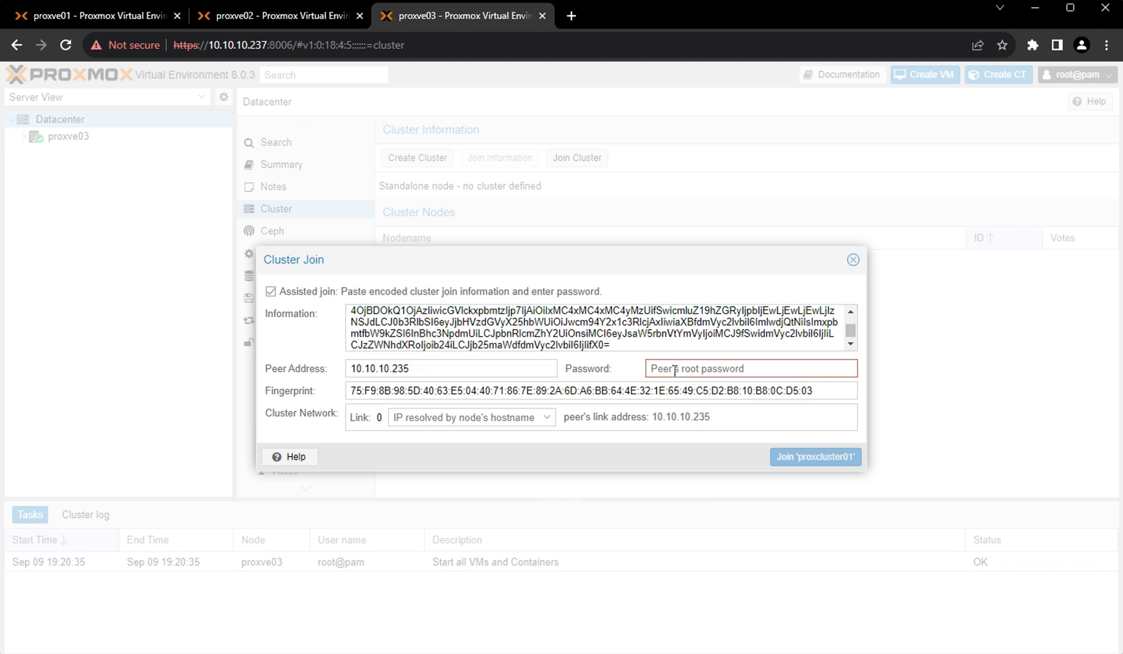
type("•••")
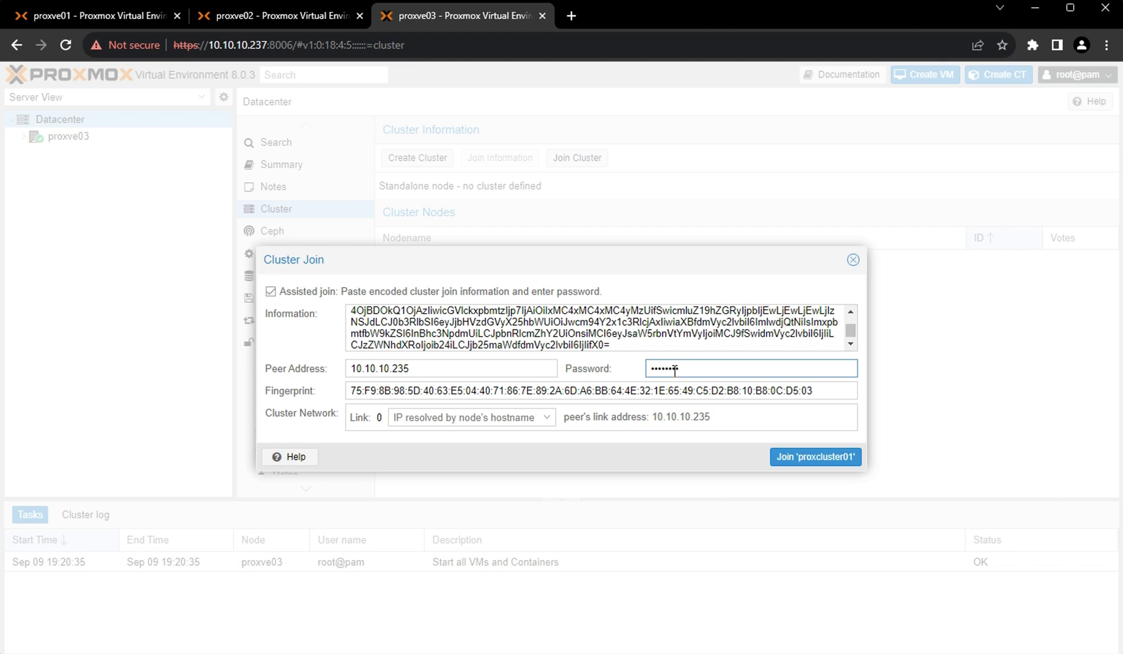
left_click(800, 457)
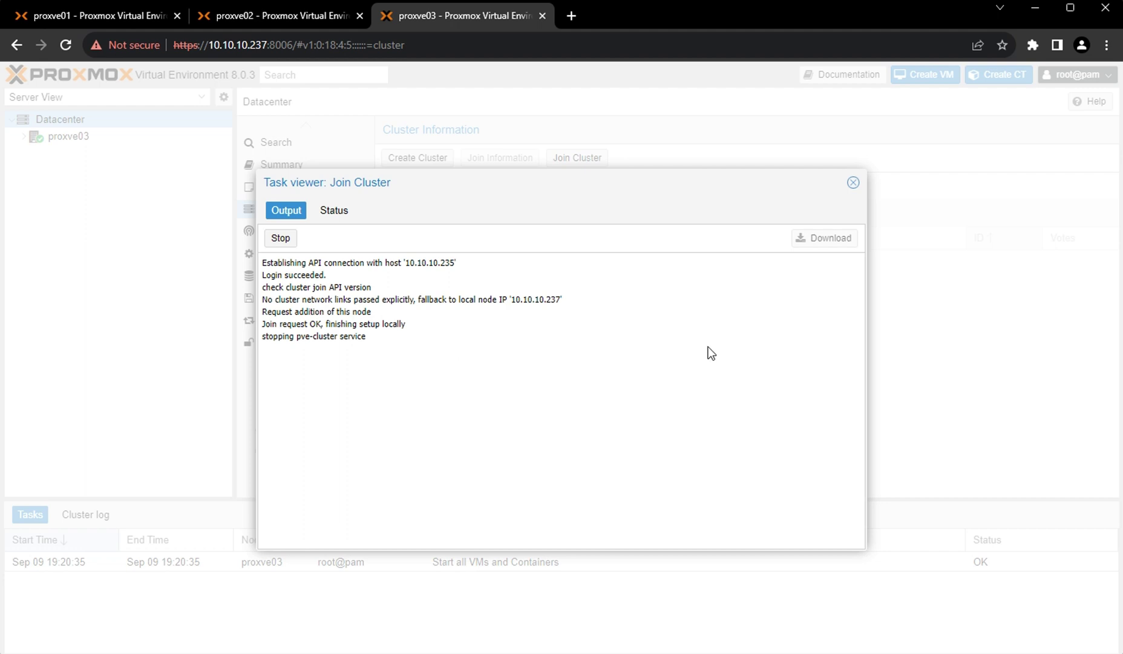
Refresh proxve01, check each node, and open the Datacenter summary.
left_click(66, 15)
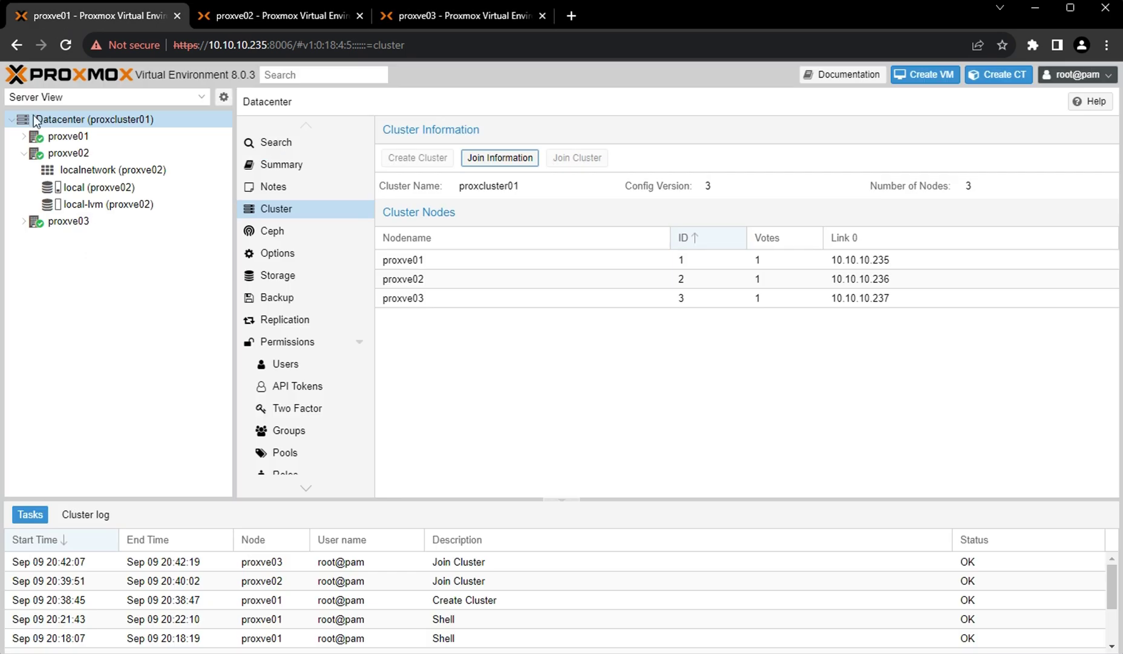
left_click(64, 47)
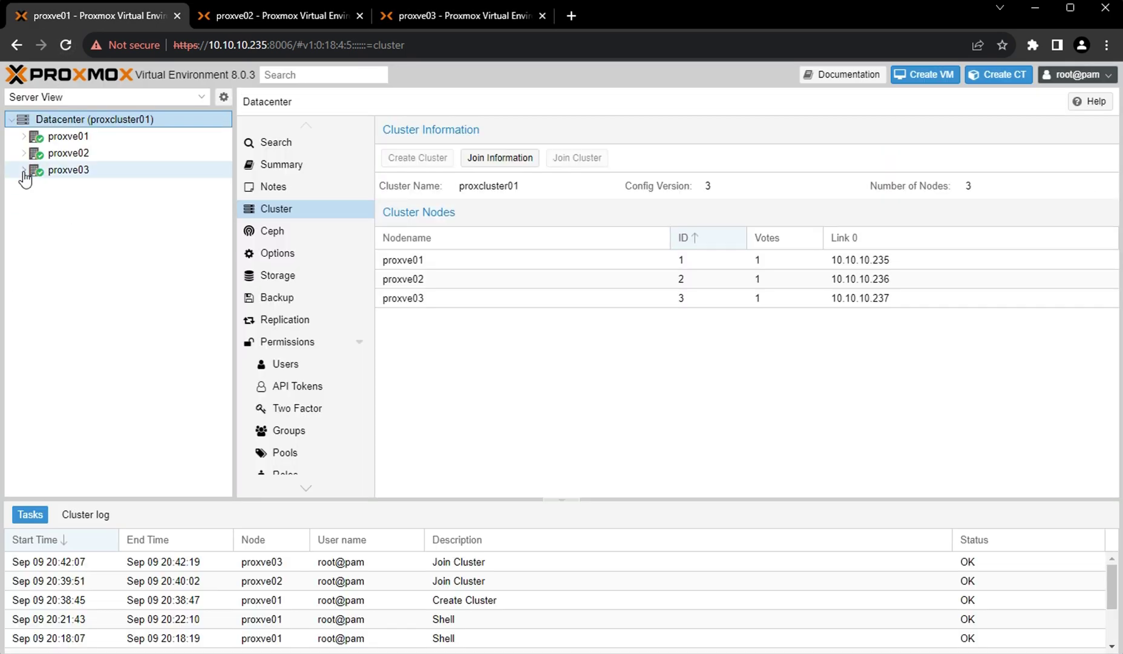
left_click(23, 171)
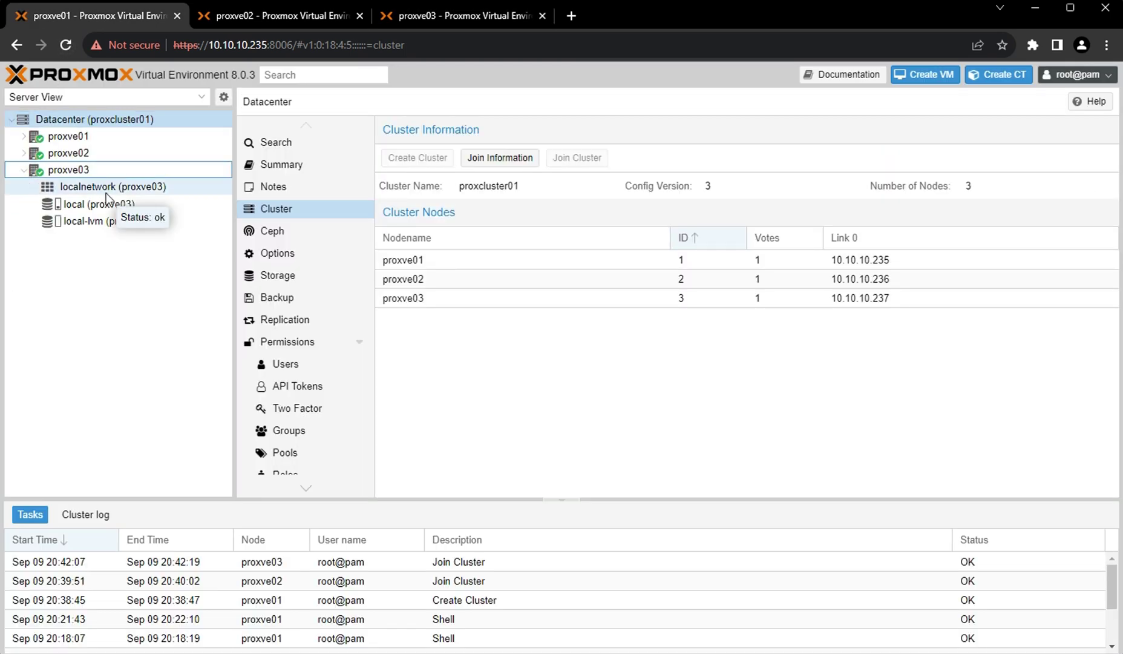
left_click(68, 154)
left_click(70, 137)
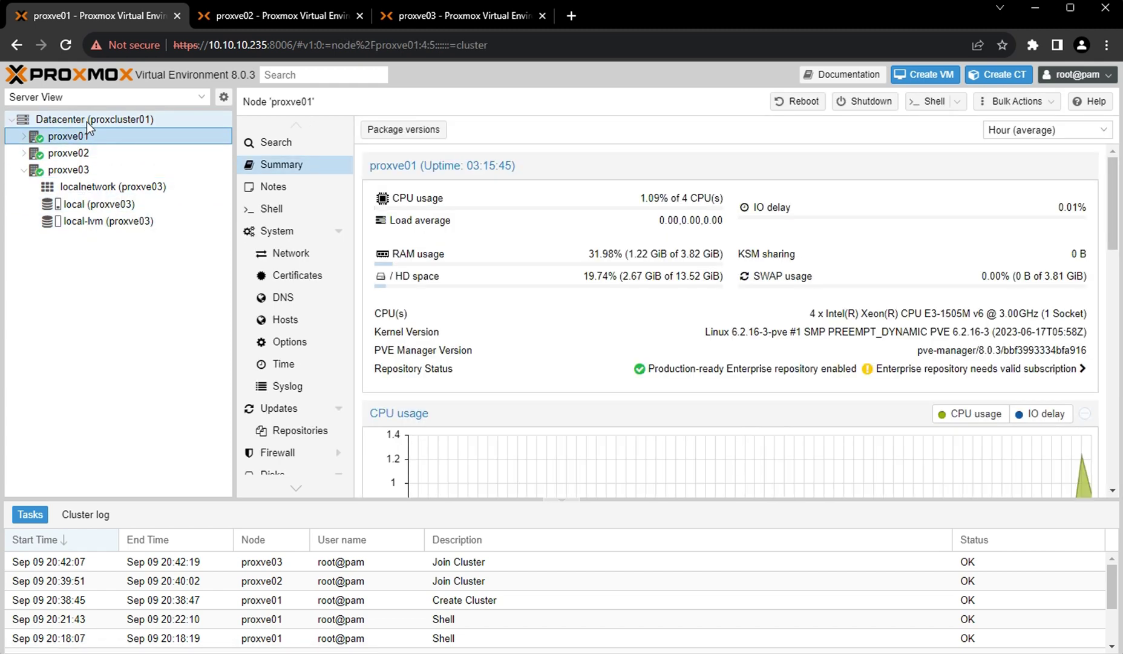
left_click(101, 120)
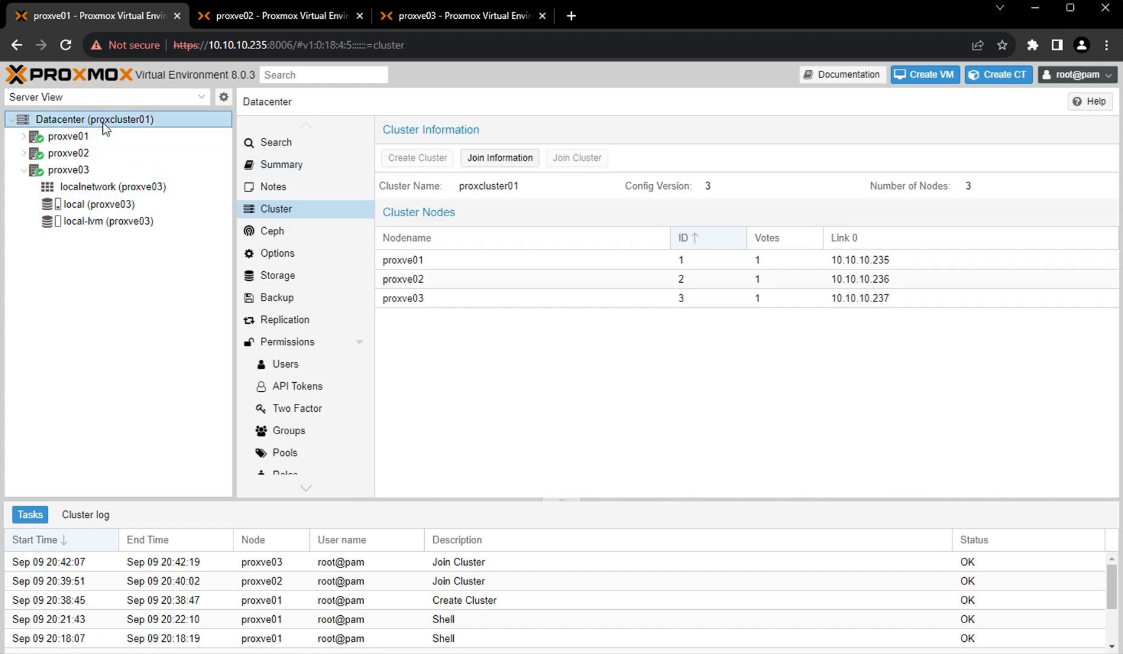
left_click(294, 171)
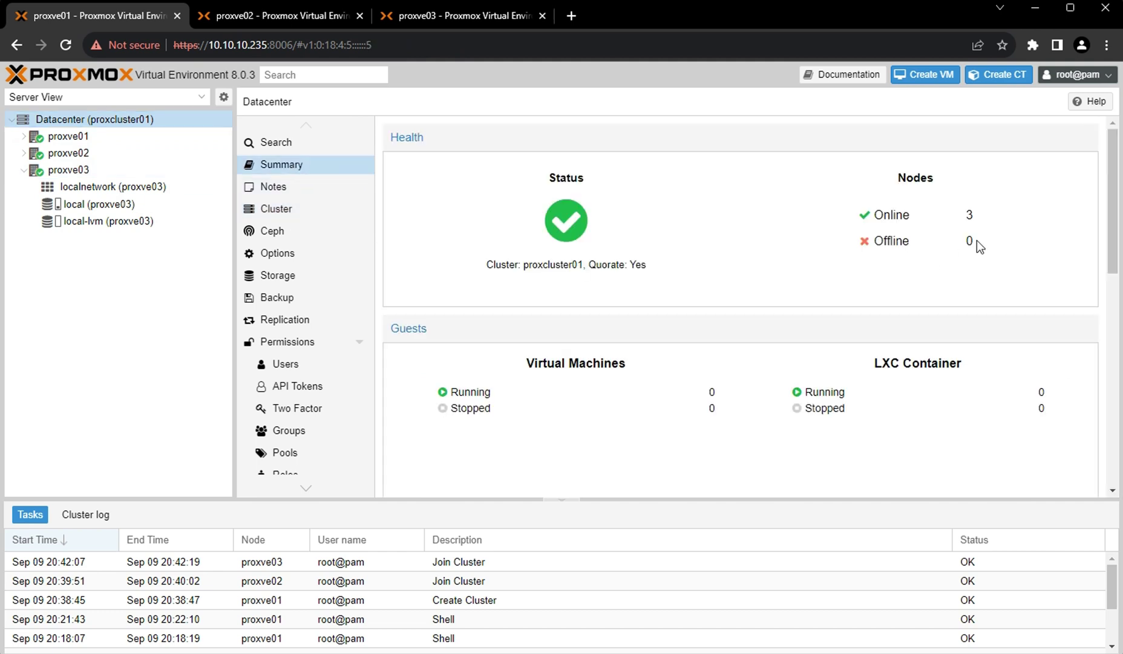
Review cluster resources: 12 CPUs, 11.45 GiB memory, 76.07 GiB storage, then return to proxve03.
scroll(665, 375, "down", 6)
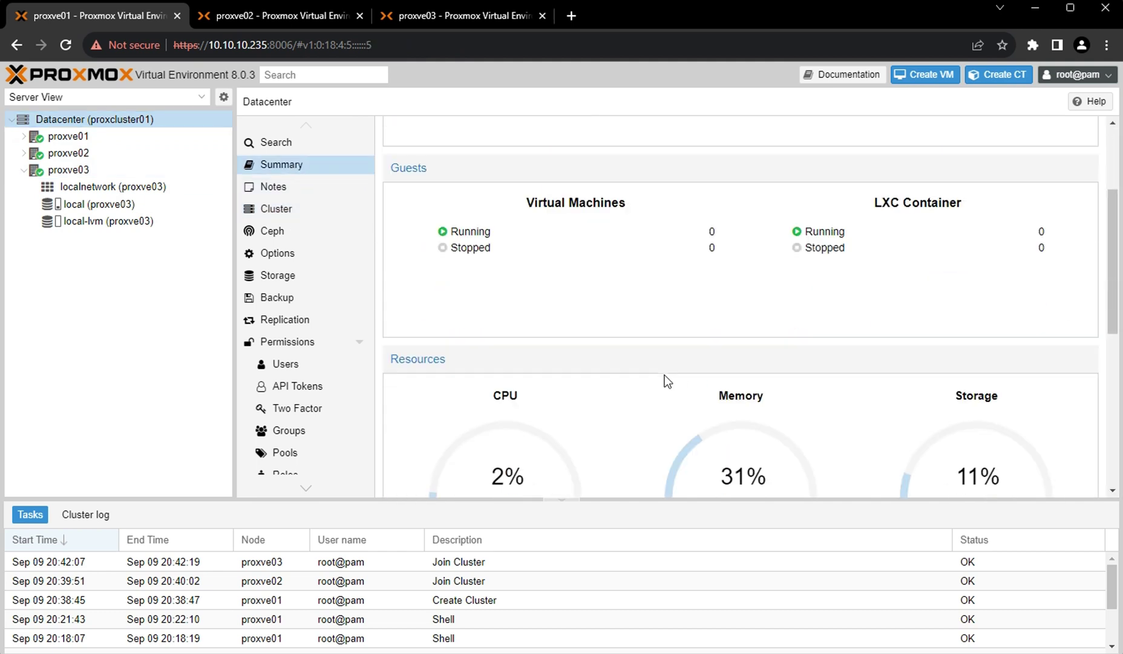
left_click_drag(491, 289, 535, 289)
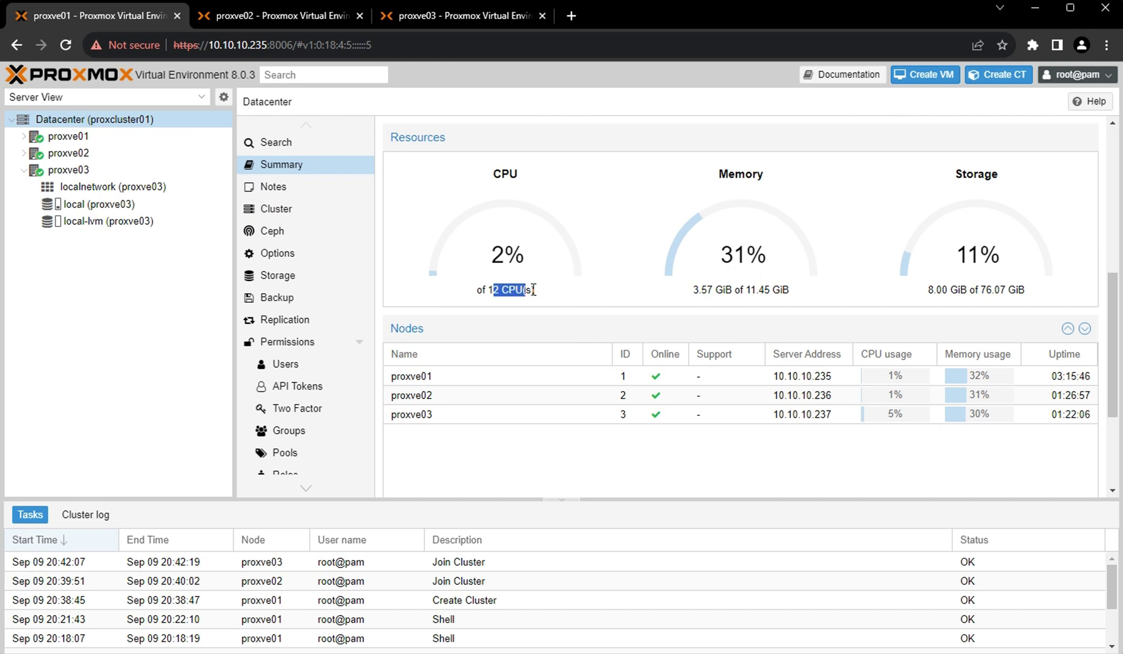
left_click(487, 292)
left_click_drag(745, 289, 796, 294)
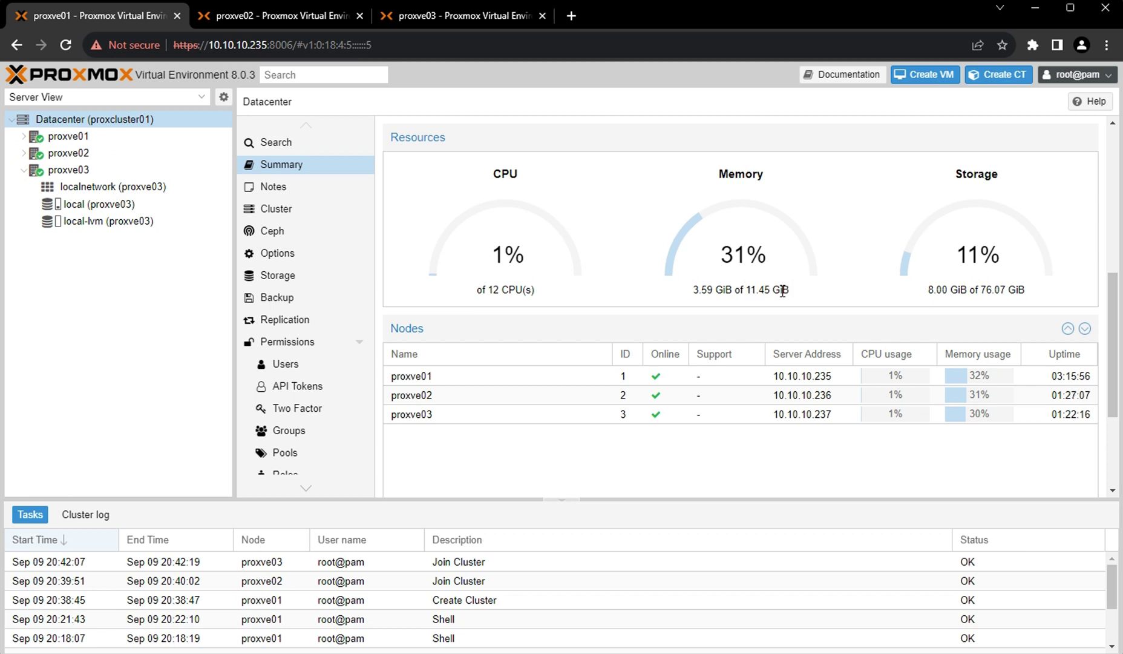
left_click_drag(980, 289, 1035, 293)
left_click(445, 15)
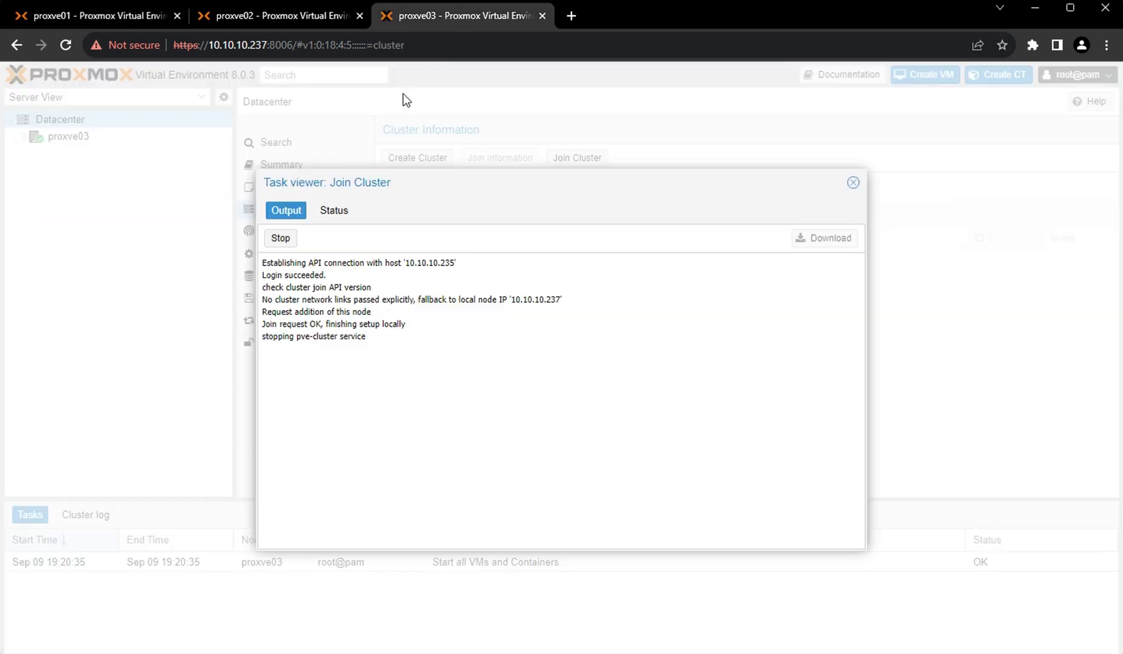
Close the Join Cluster task output and reload proxve03's page past the certificate warning.
left_click(852, 185)
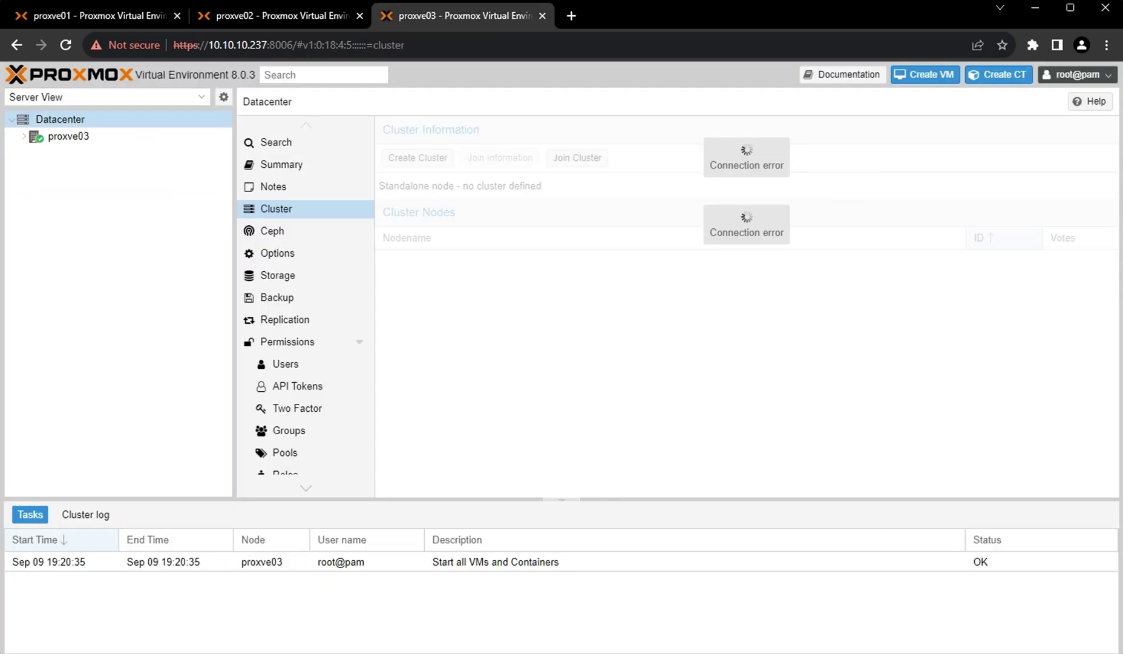
left_click(66, 45)
left_click(368, 454)
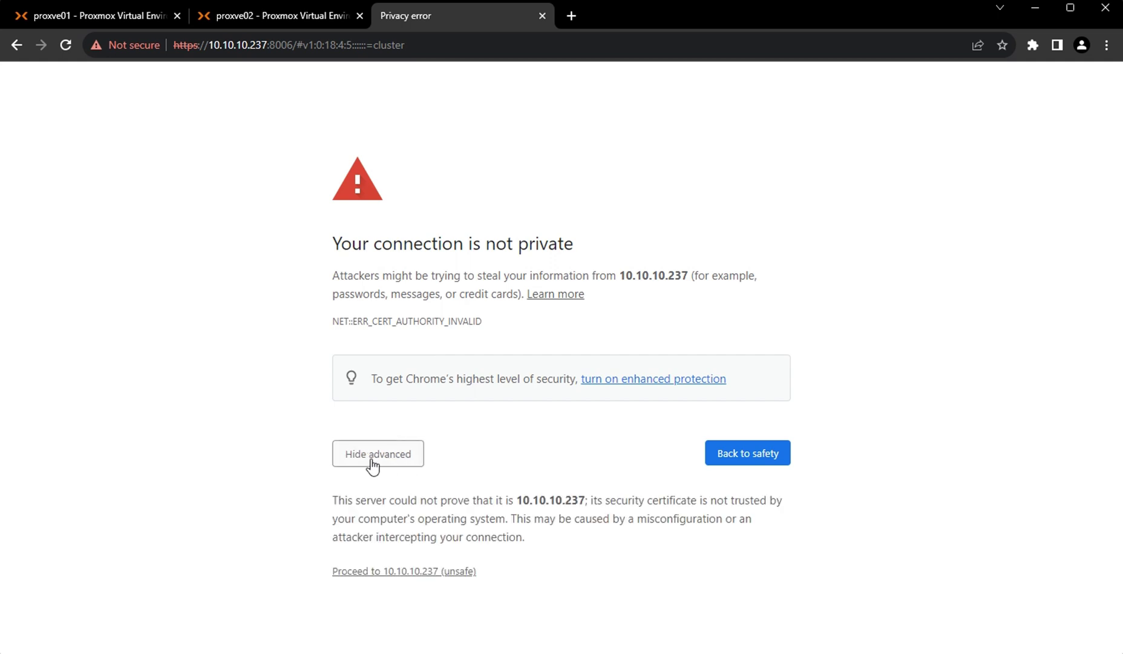
left_click(436, 571)
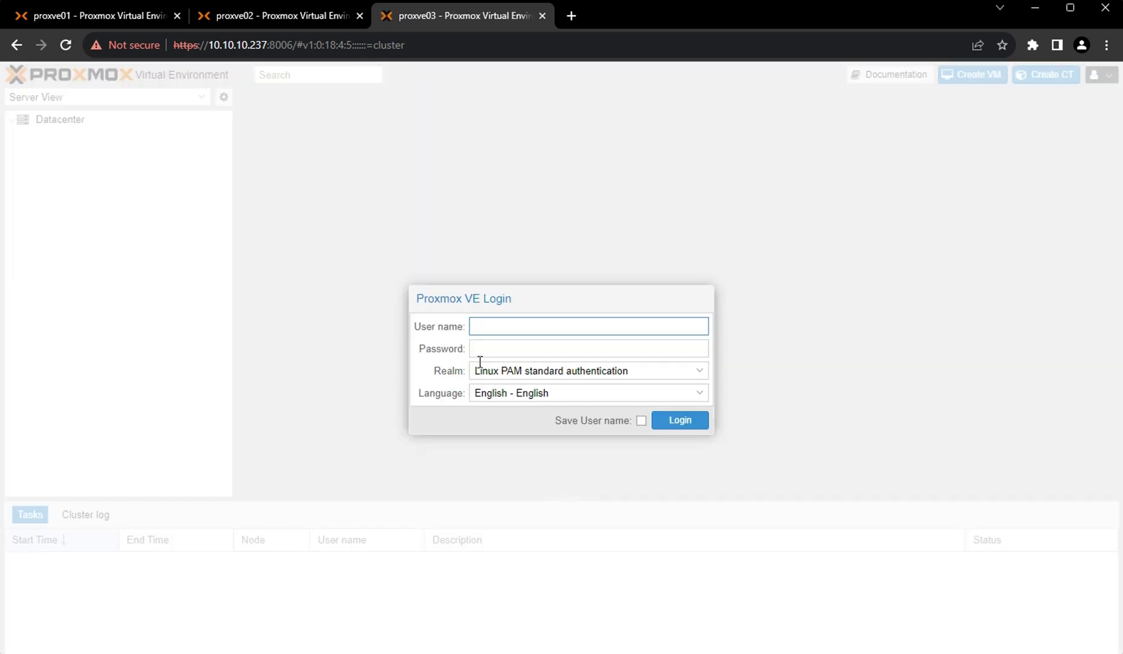
Log in to proxve03 as root, dismiss the subscription notice, and expand proxve01, proxve02 and proxve03.
type("root")
key("Tab")
type("••••••••")
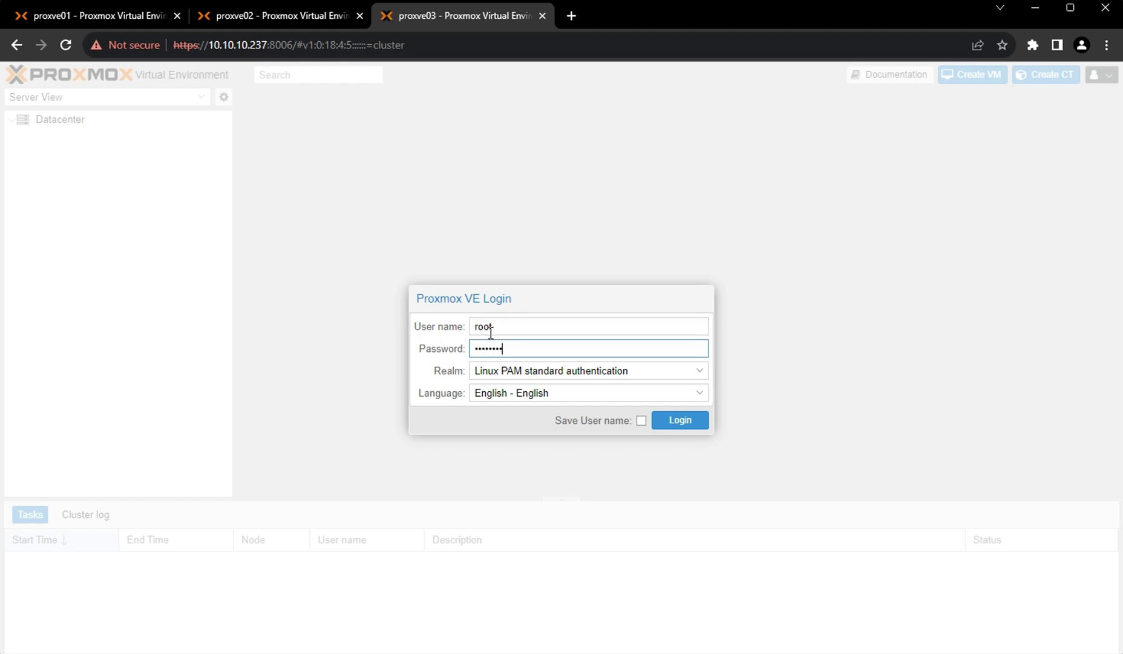
key("Return")
left_click(563, 393)
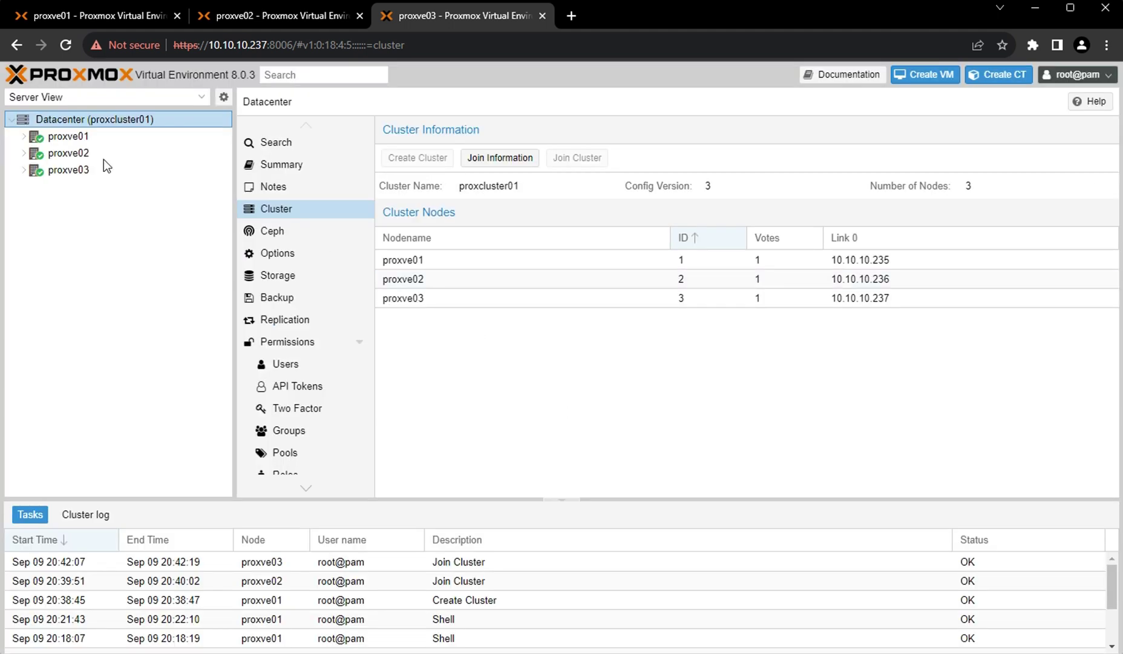
left_click(25, 138)
left_click(24, 206)
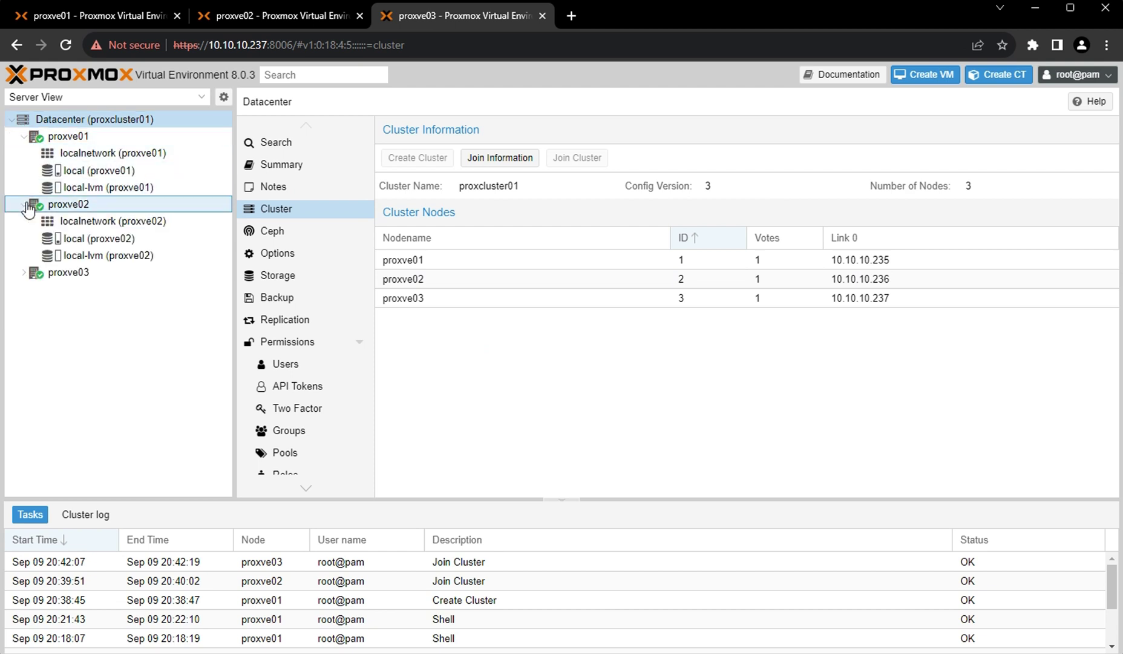
left_click(26, 273)
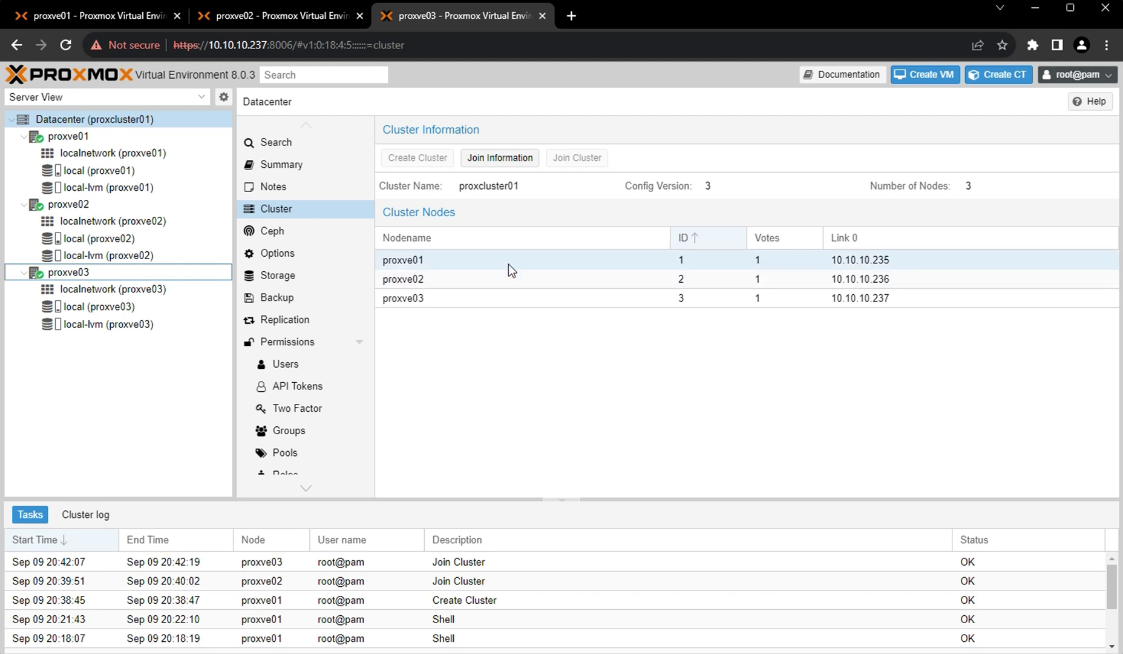
Highlight 237 in the node's IP address, then switch to the proxve02 tab and back to proxve01.
left_click(272, 46)
left_click(264, 45)
left_click_drag(264, 44, 249, 45)
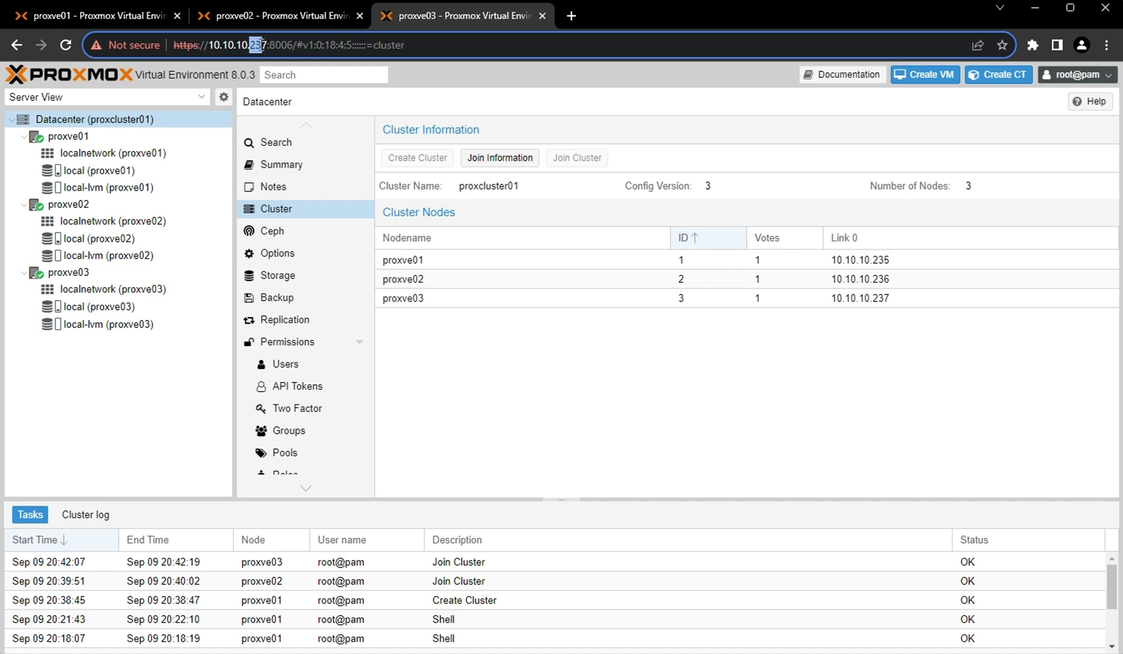
left_click(269, 26)
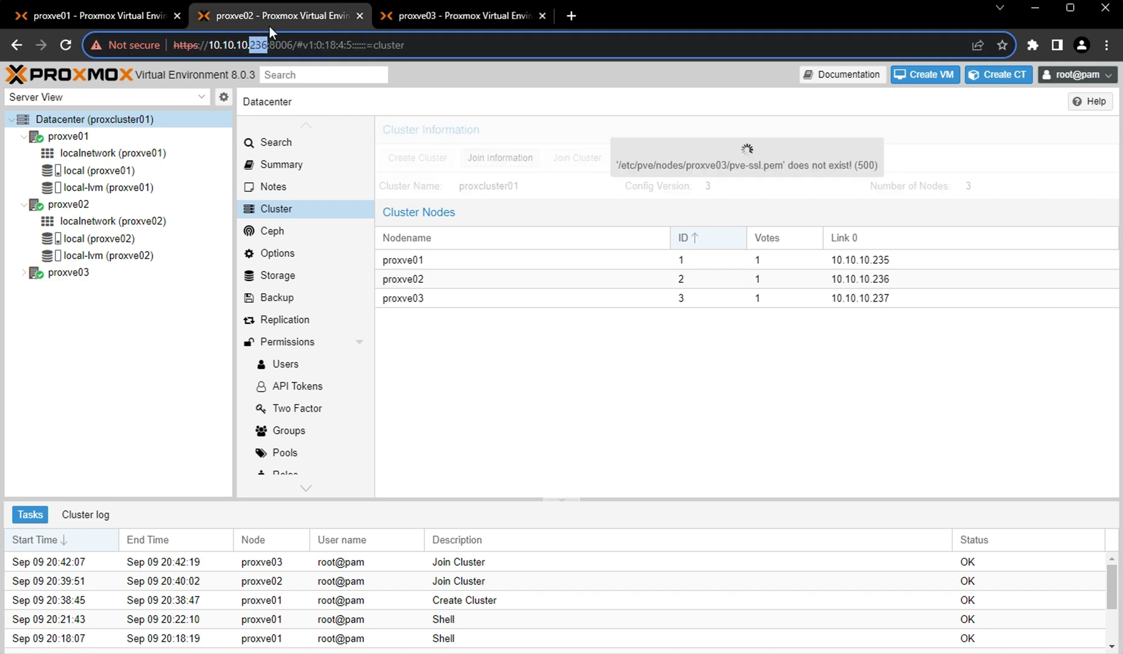
left_click(80, 15)
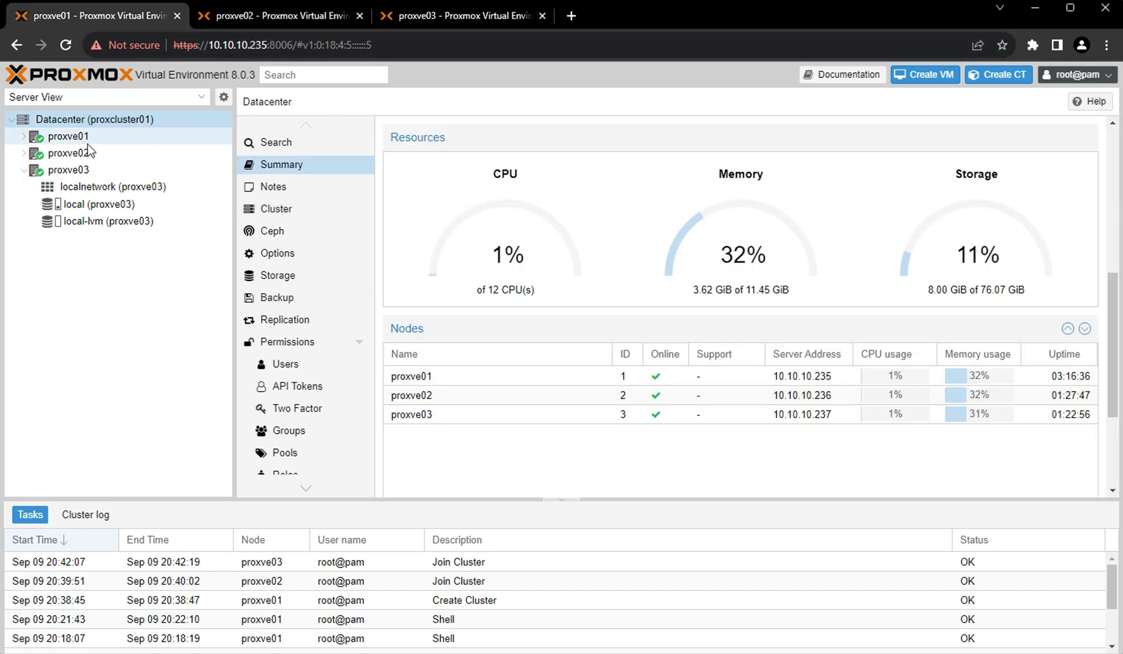
Expand proxve01 and proxve02 in the resource tree and show proxve01's node Summary.
left_click(23, 138)
left_click(24, 204)
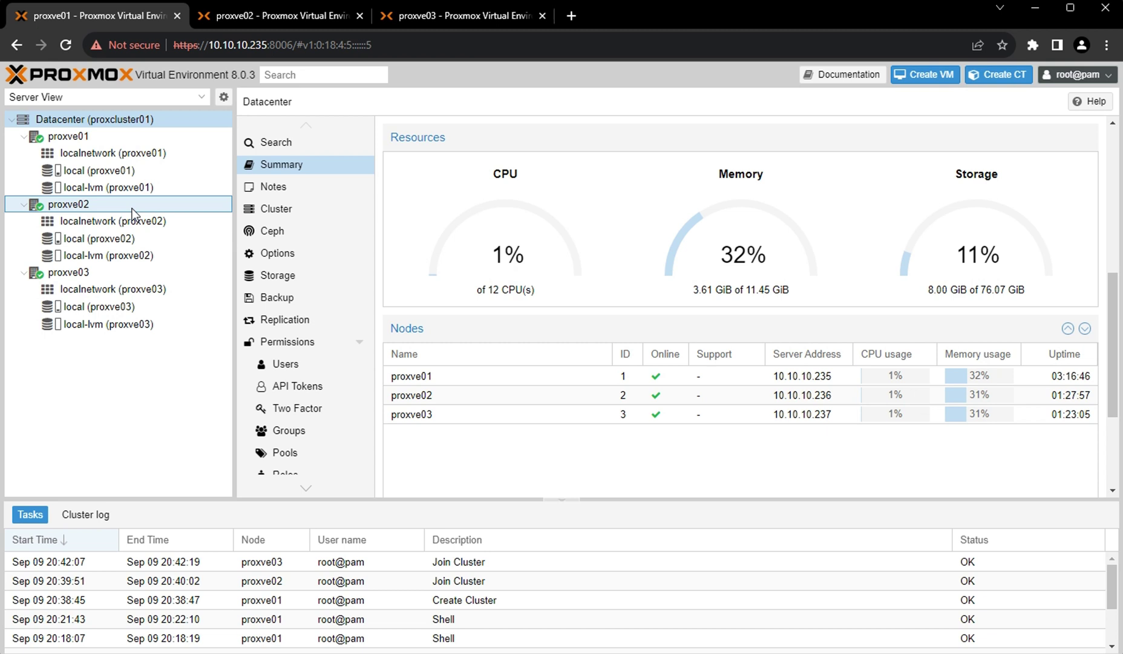
left_click(69, 138)
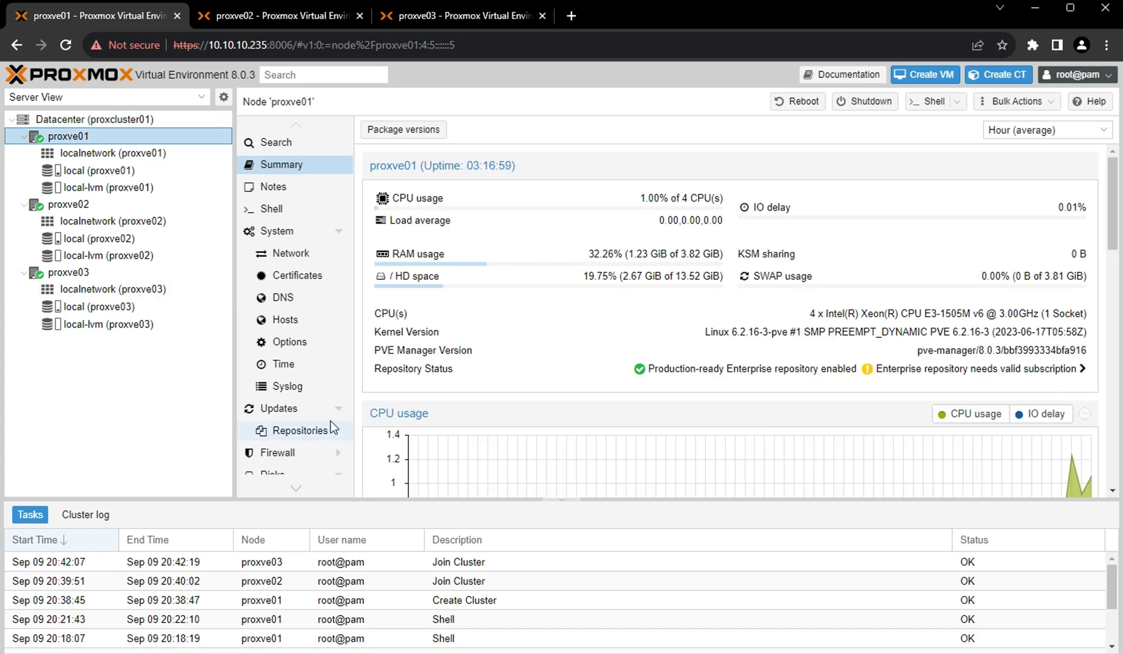
Select the unused 53.69 GB /dev/vdb disk in the Disks list of proxve01, proxve02 and proxve03.
scroll(303, 327, "down", 3)
scroll(304, 332, "down", 1)
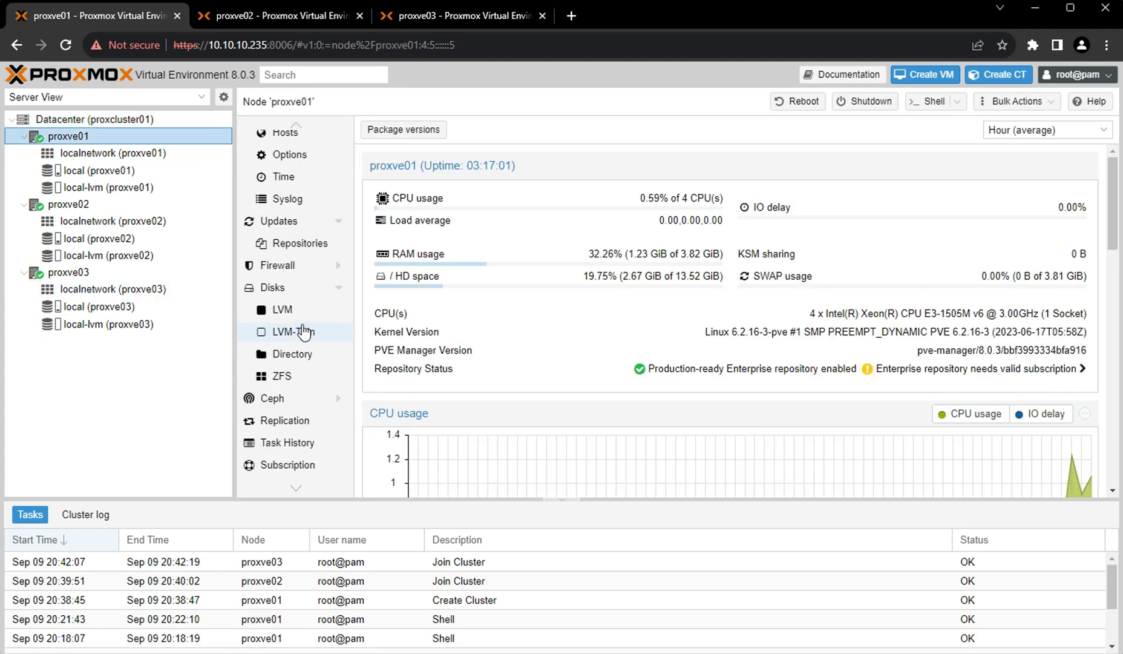
left_click(278, 288)
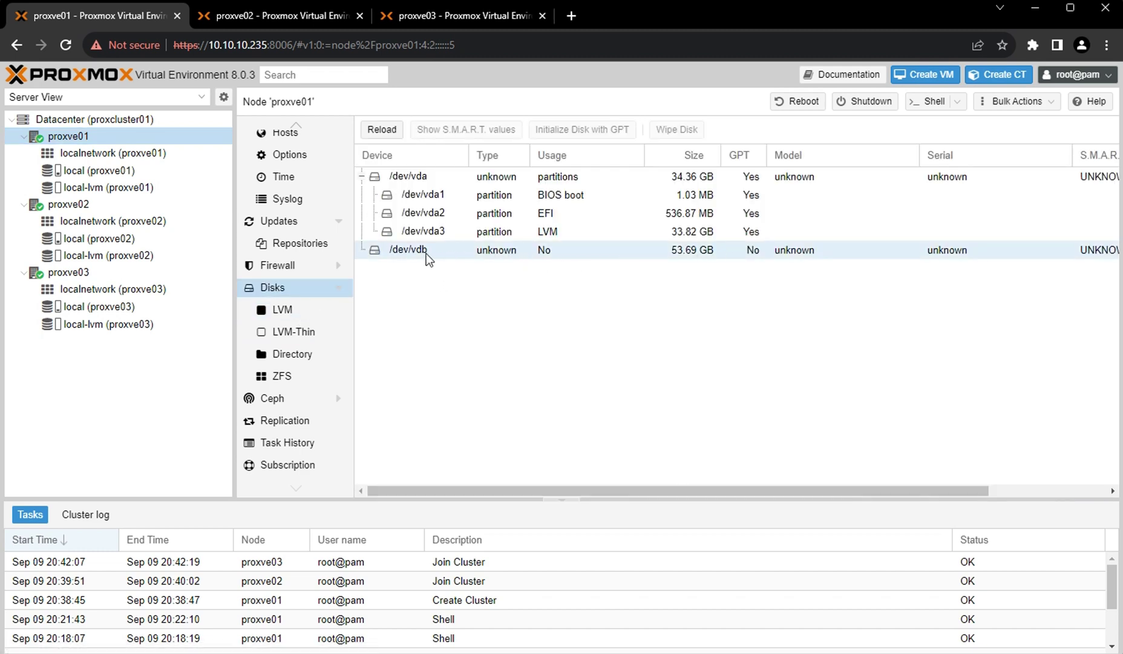
left_click(423, 253)
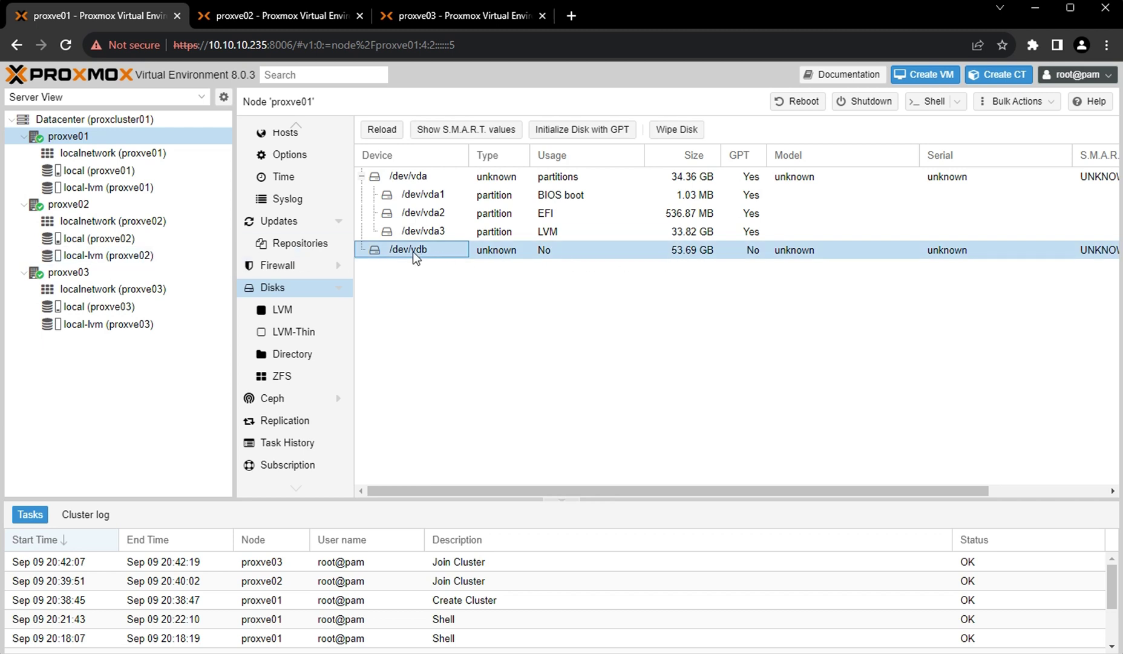
left_click(68, 204)
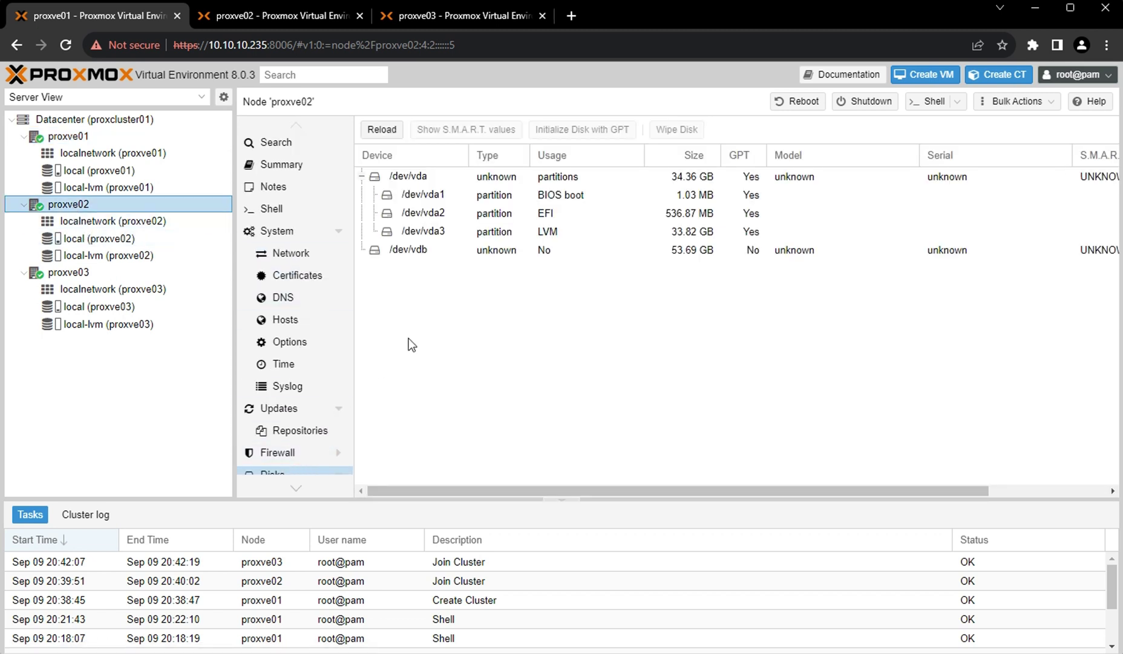
left_click(411, 251)
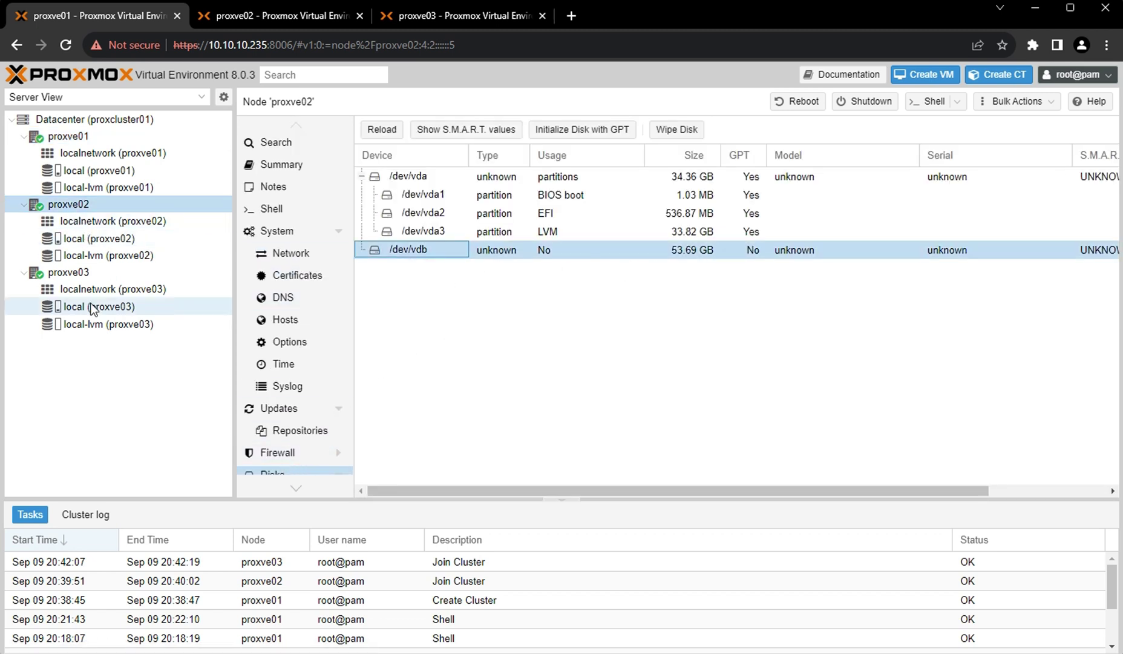
left_click(75, 274)
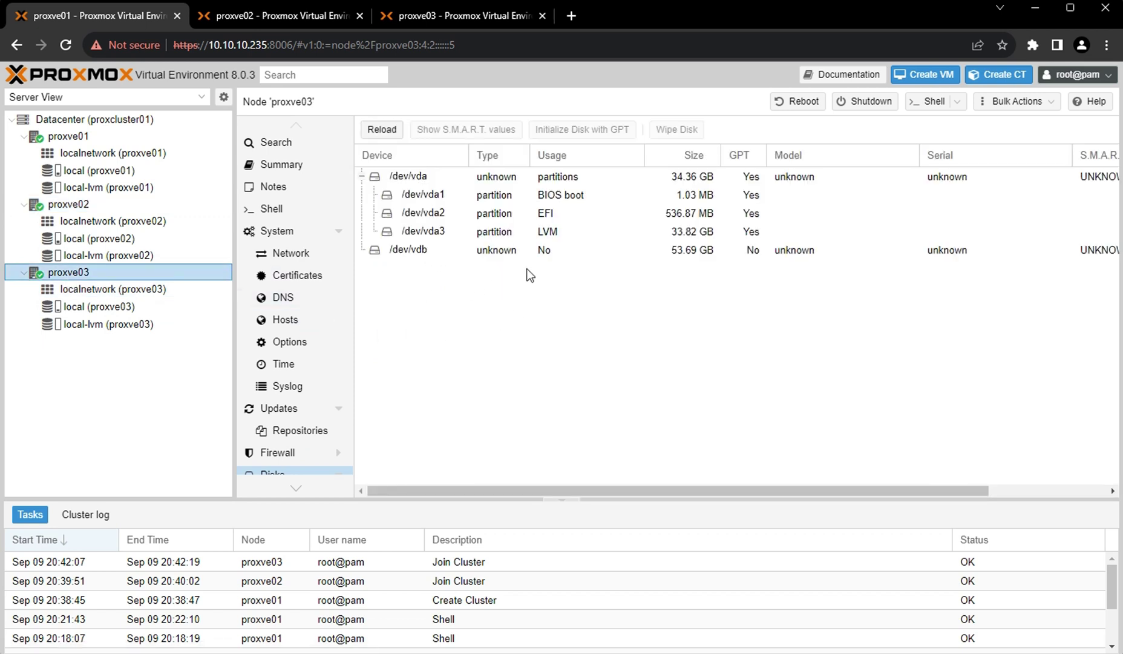
left_click(480, 253)
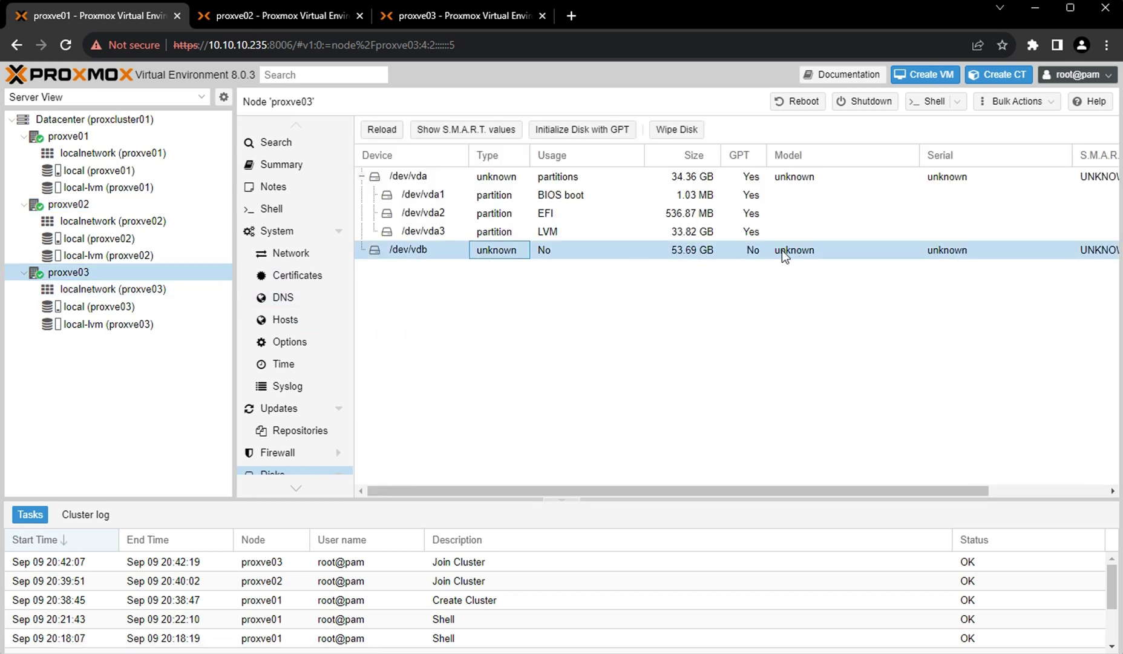
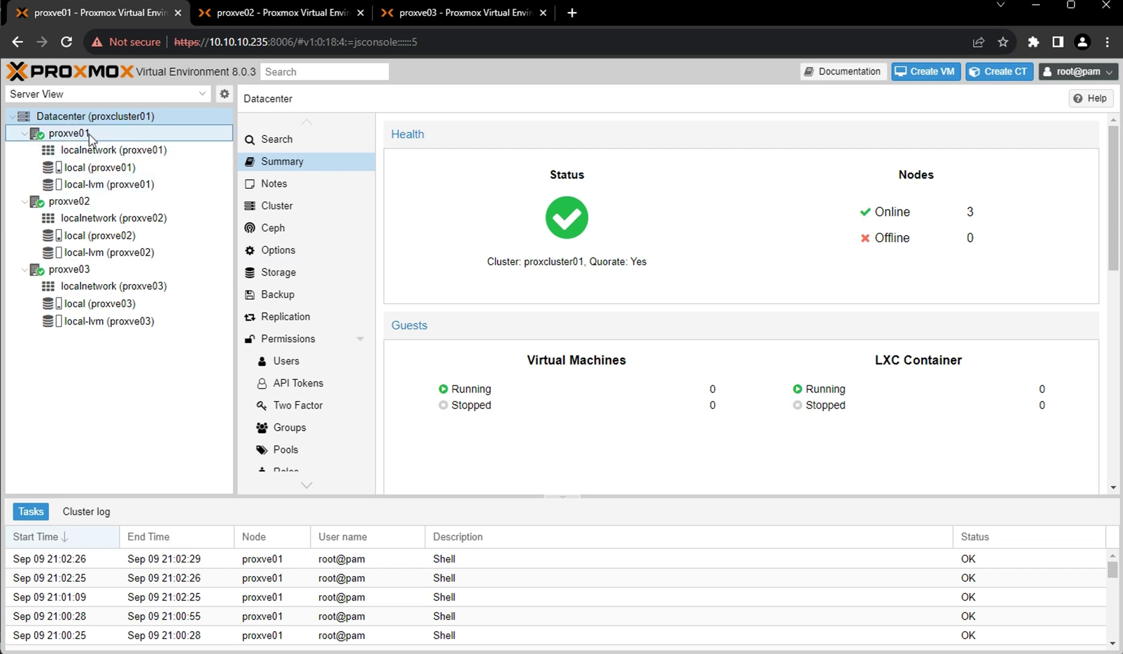
Run apt update in proxve01's shell and highlight the enterprise repository URL failing with 401 Unauthorized.
left_click(57, 139)
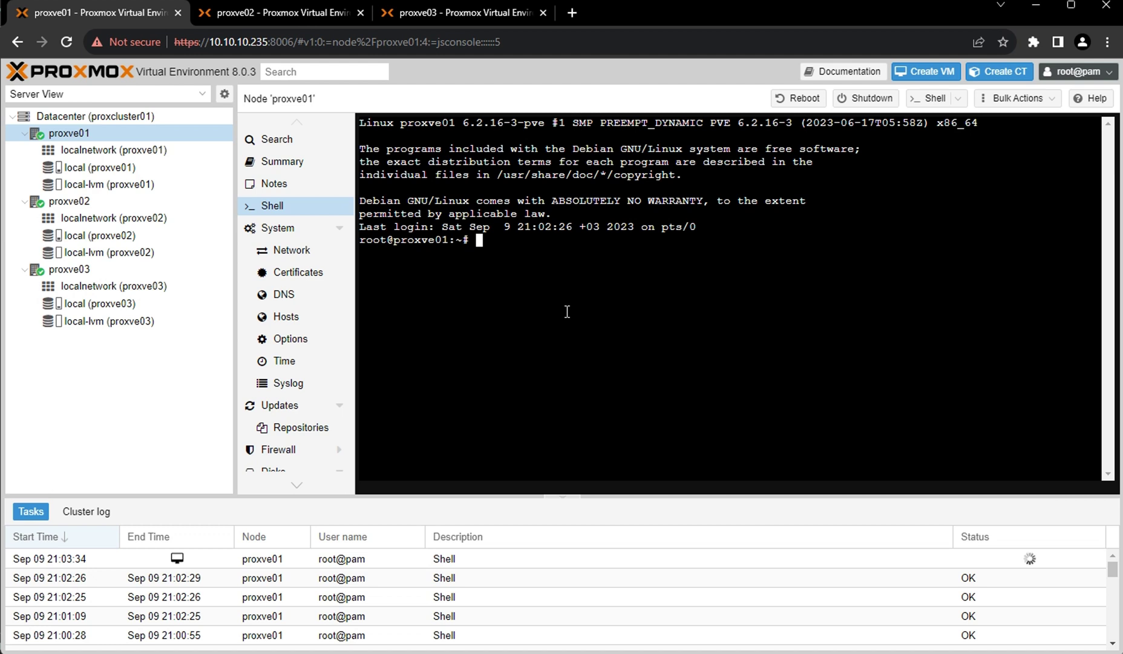
type("apt update")
key("Return")
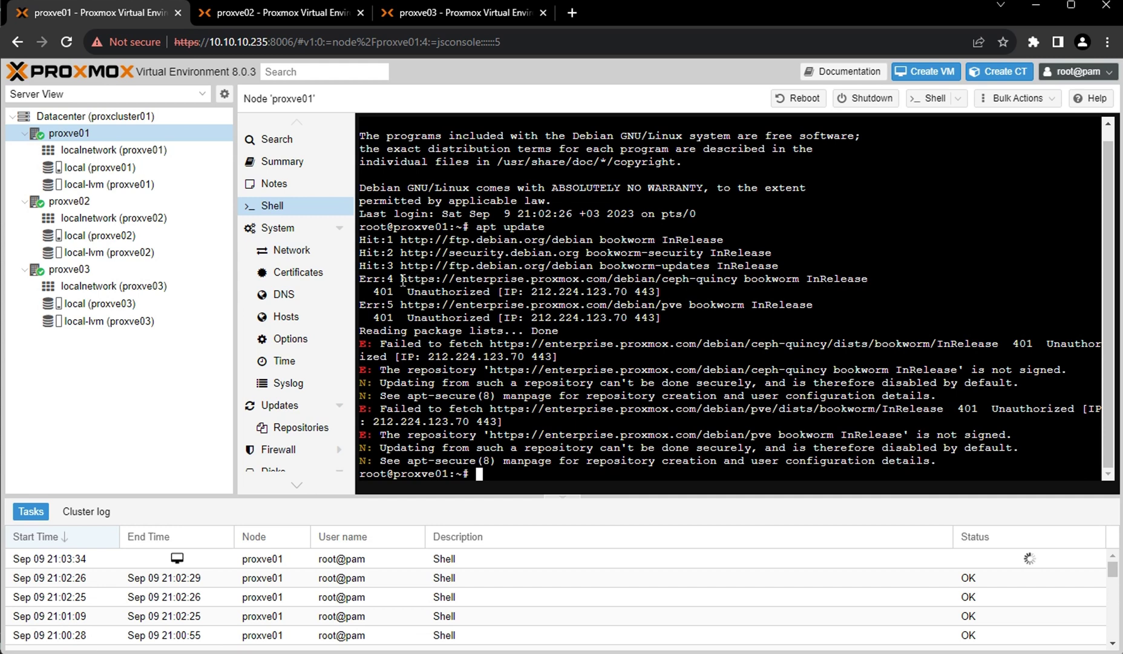
left_click_drag(400, 278, 688, 278)
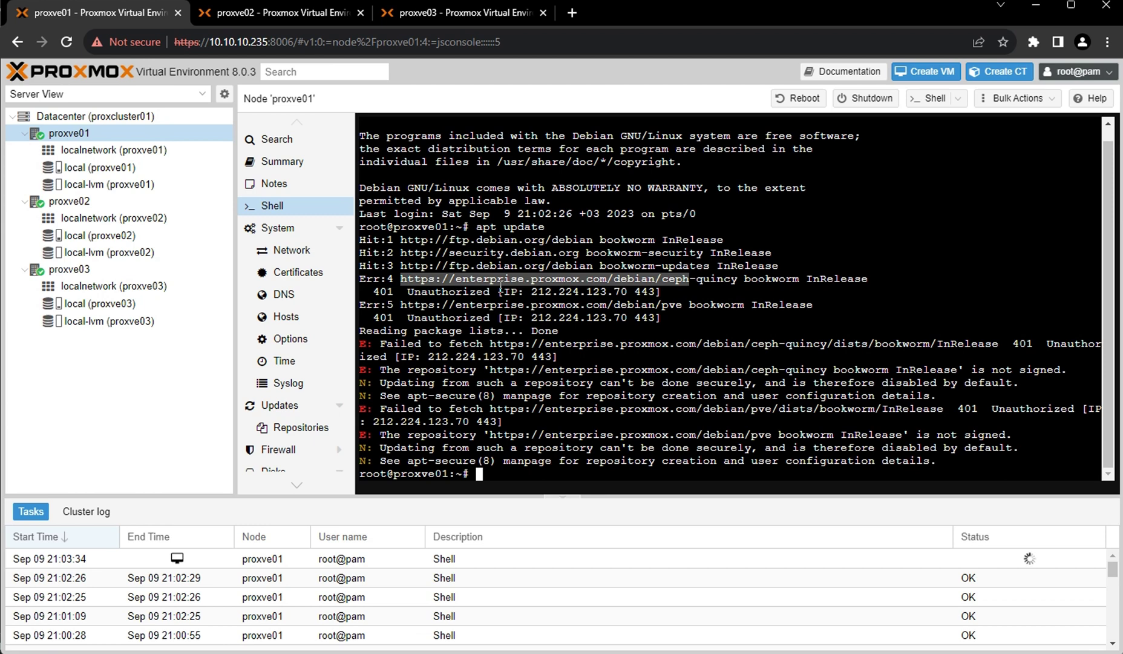
Disable the pve-enterprise and ceph-quincy repositories in proxve01's Updates > Repositories.
left_click(305, 432)
scroll(505, 401, "down", 1)
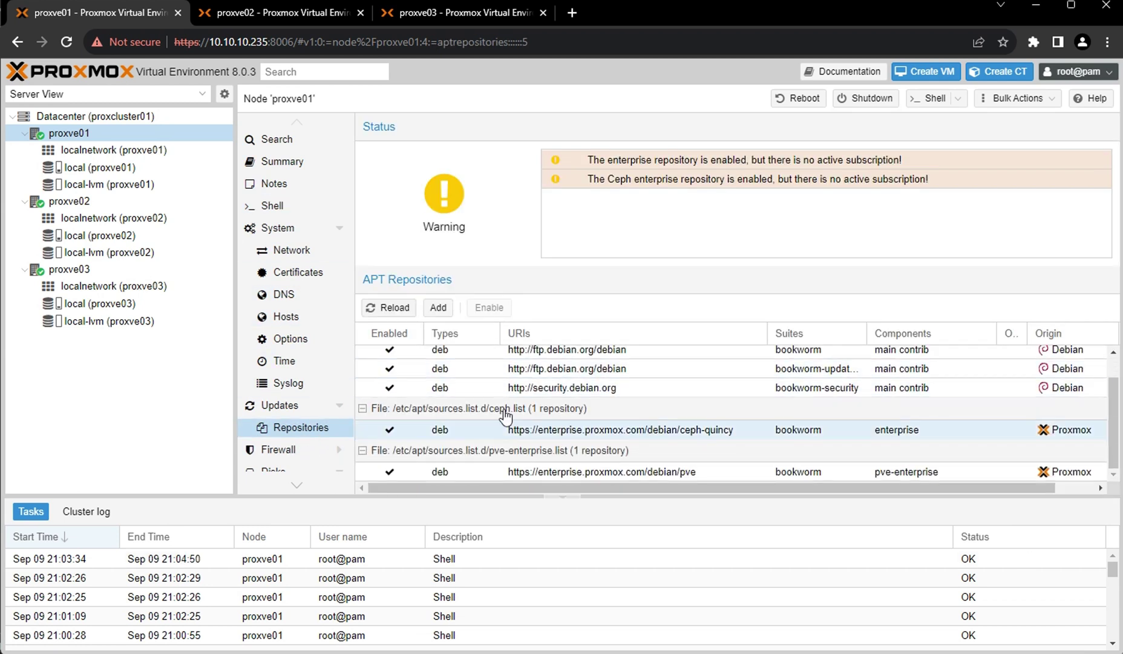
left_click(463, 472)
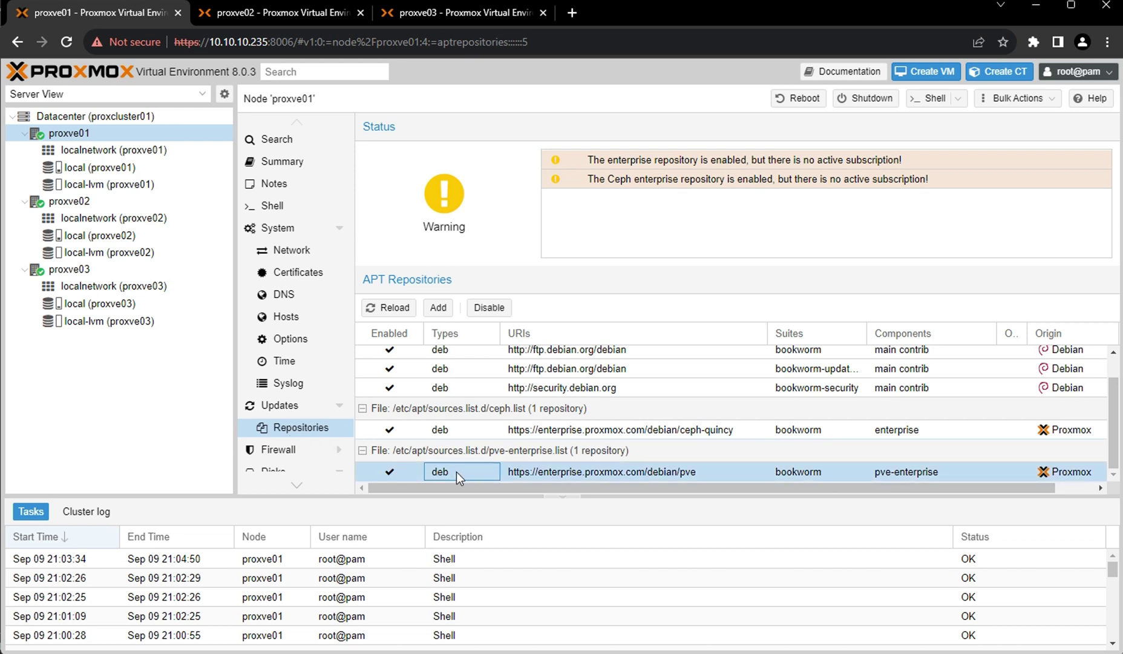
left_click(485, 306)
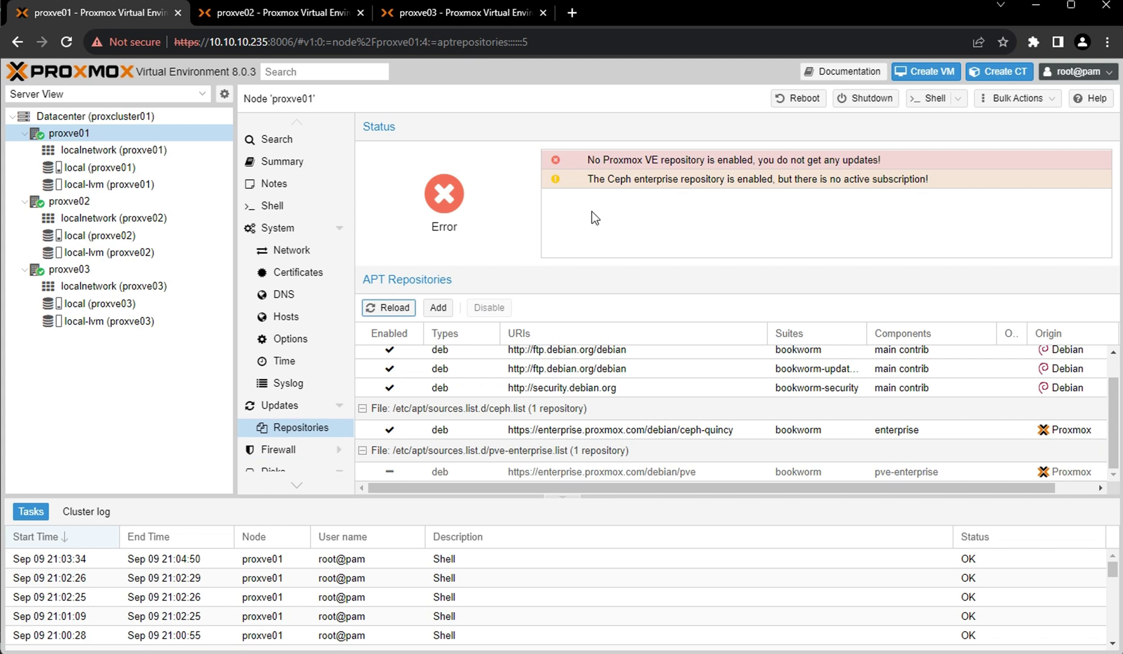
left_click(455, 432)
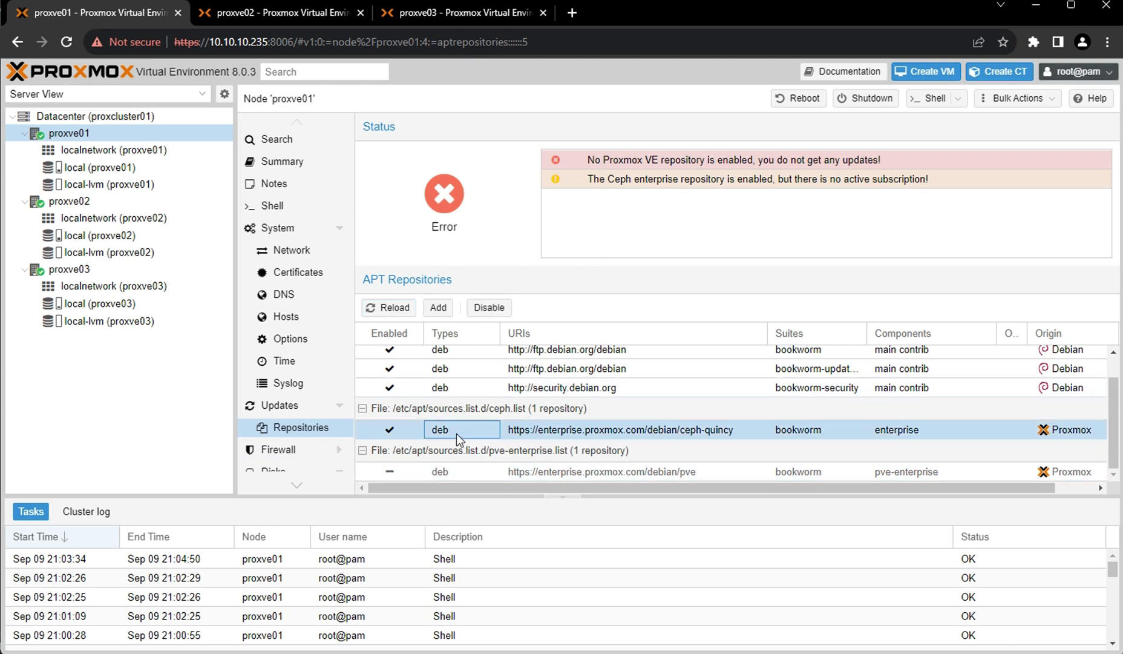
left_click(489, 307)
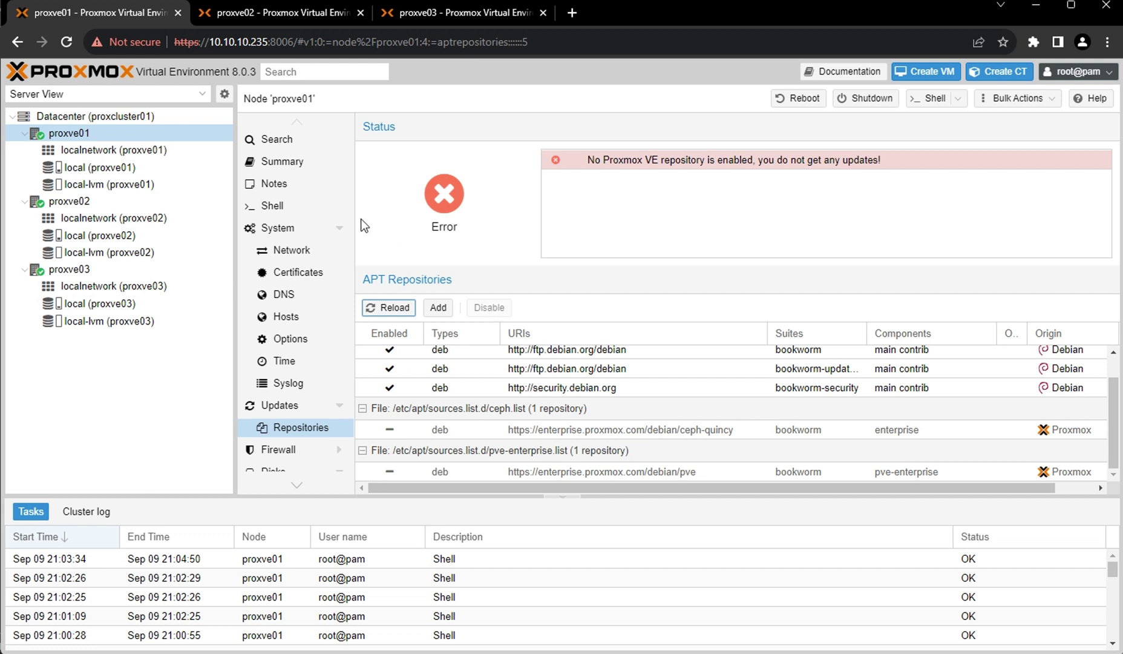
left_click(272, 206)
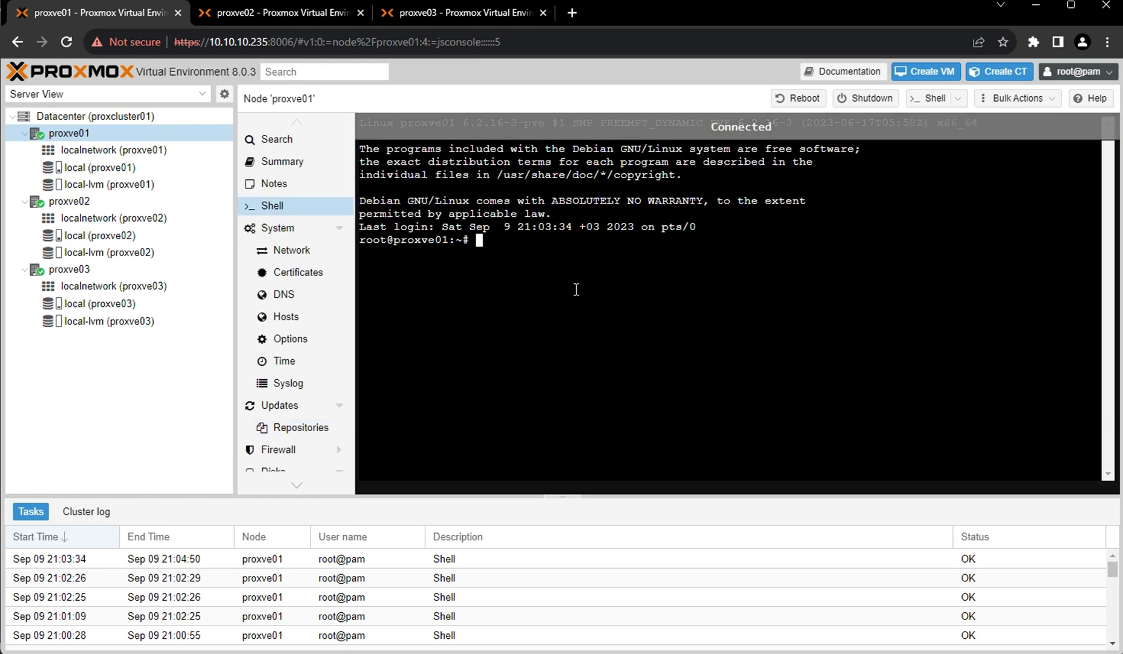
Run apt update and apt upgrade on proxve01, confirming the 38-package upgrade with y.
type("apt ")
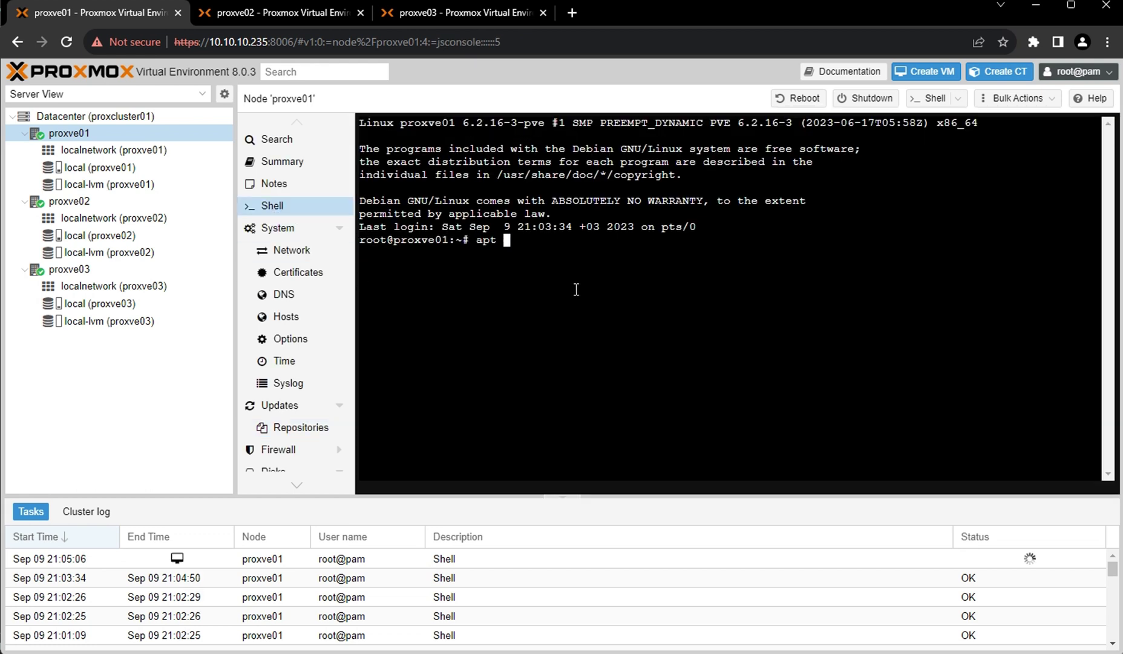
type("update")
key("Return")
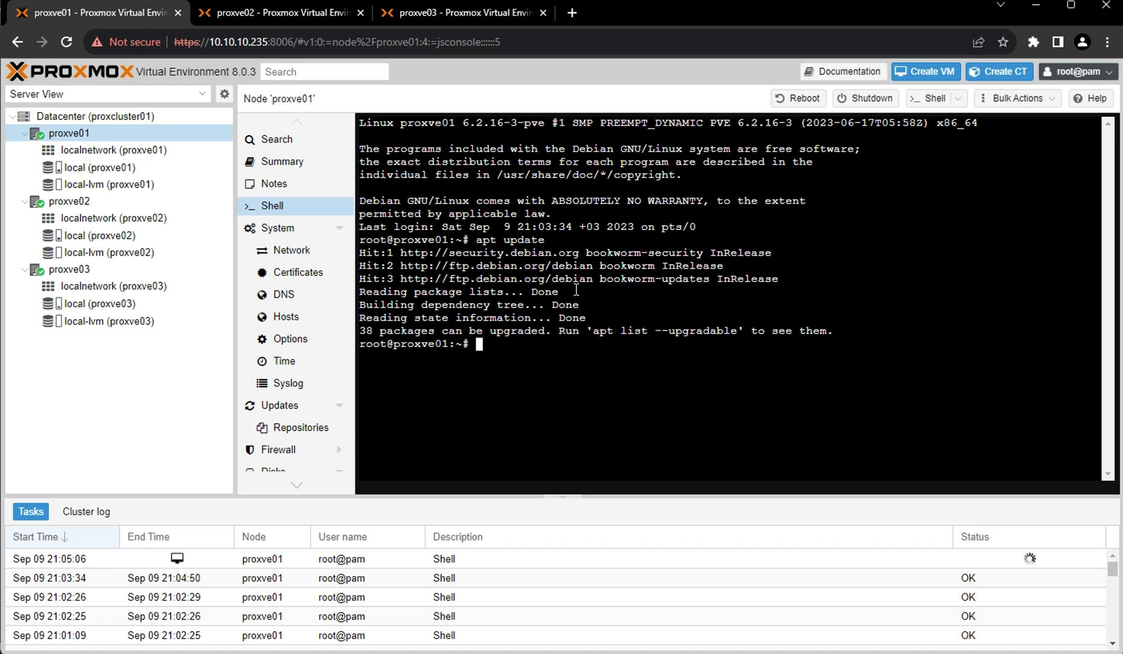
type("apt upgrade")
key("Return")
type("y")
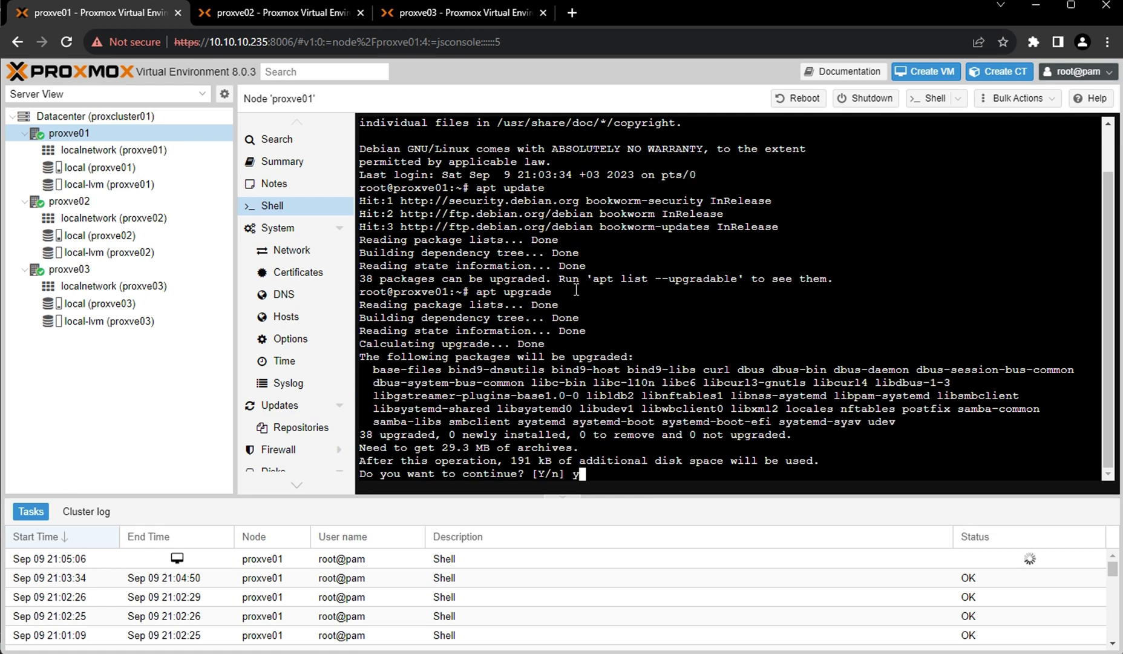
key("Return")
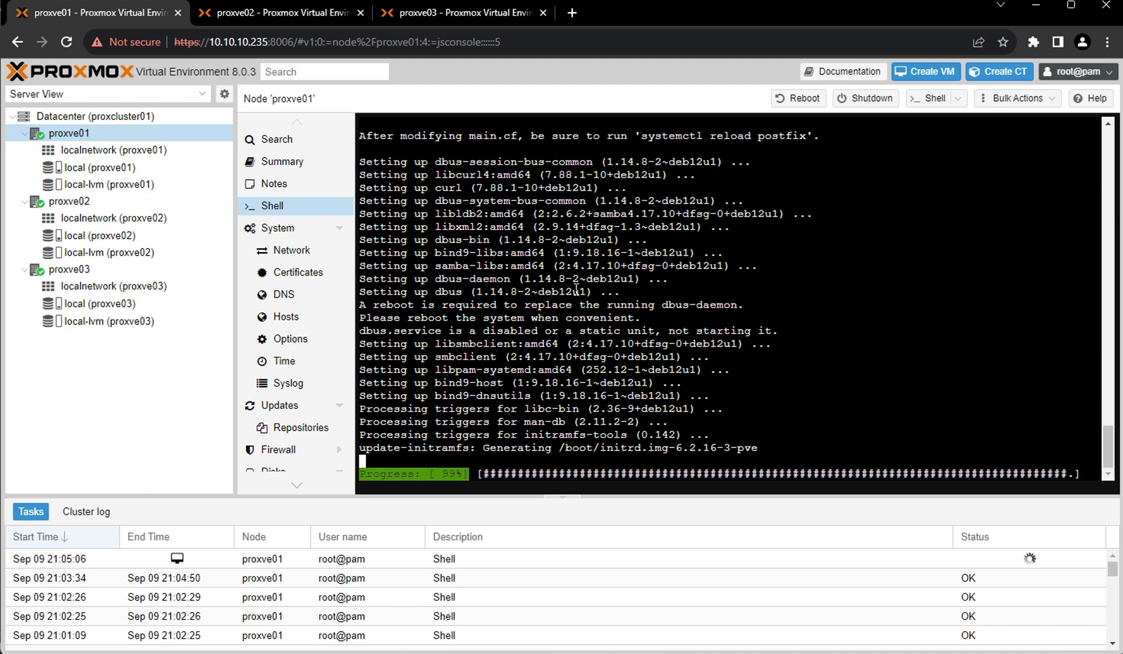
left_click(77, 206)
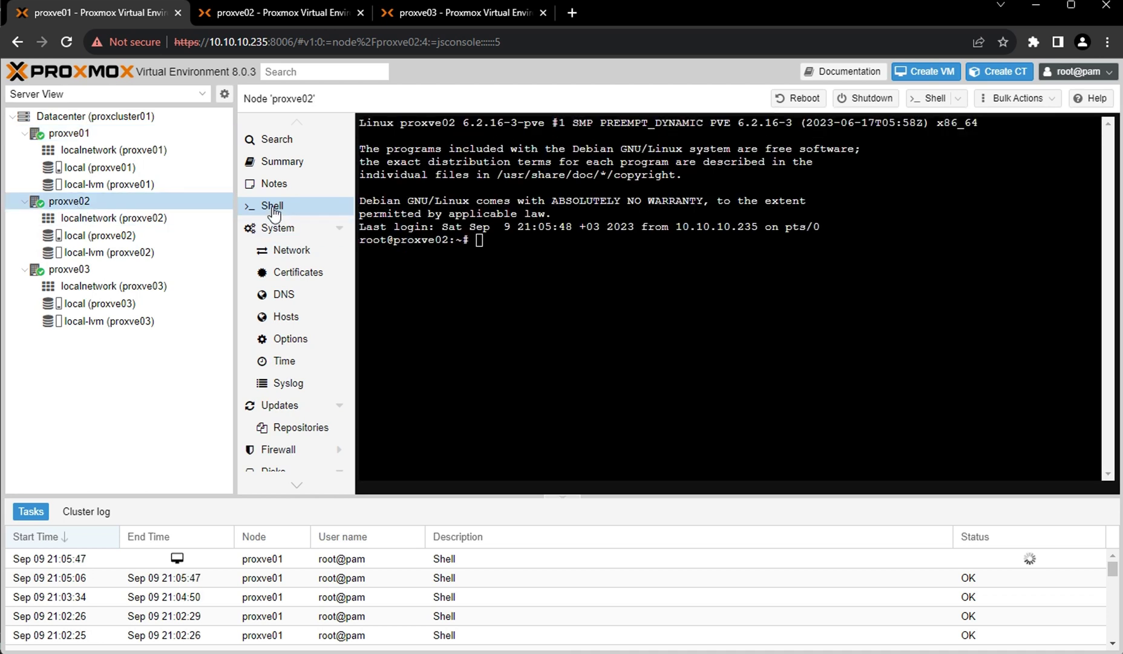
Disable the pve-enterprise and ceph-quincy repositories in proxve02's Updates > Repositories.
left_click(291, 428)
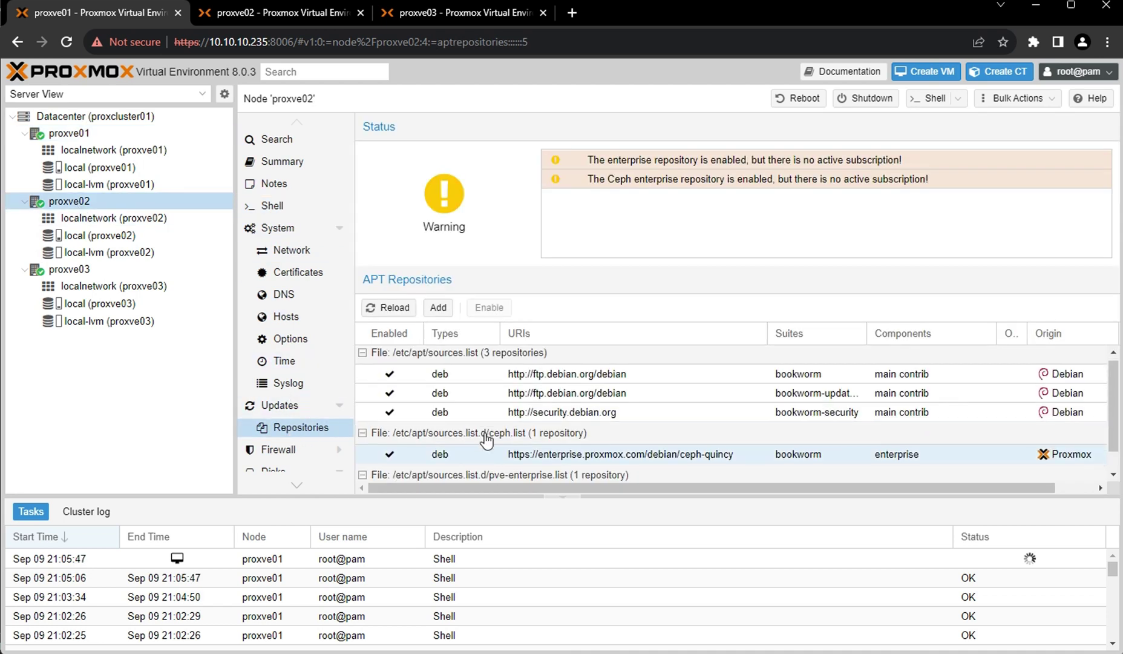
scroll(487, 440, "down", 1)
left_click(429, 475)
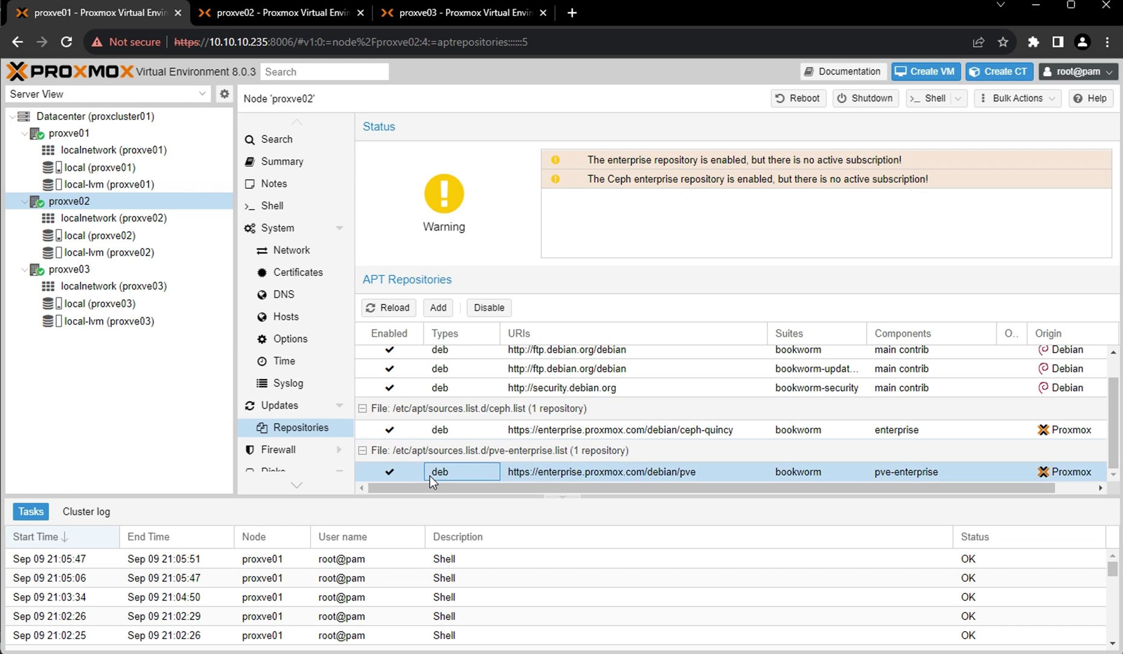
left_click(483, 308)
left_click(468, 429)
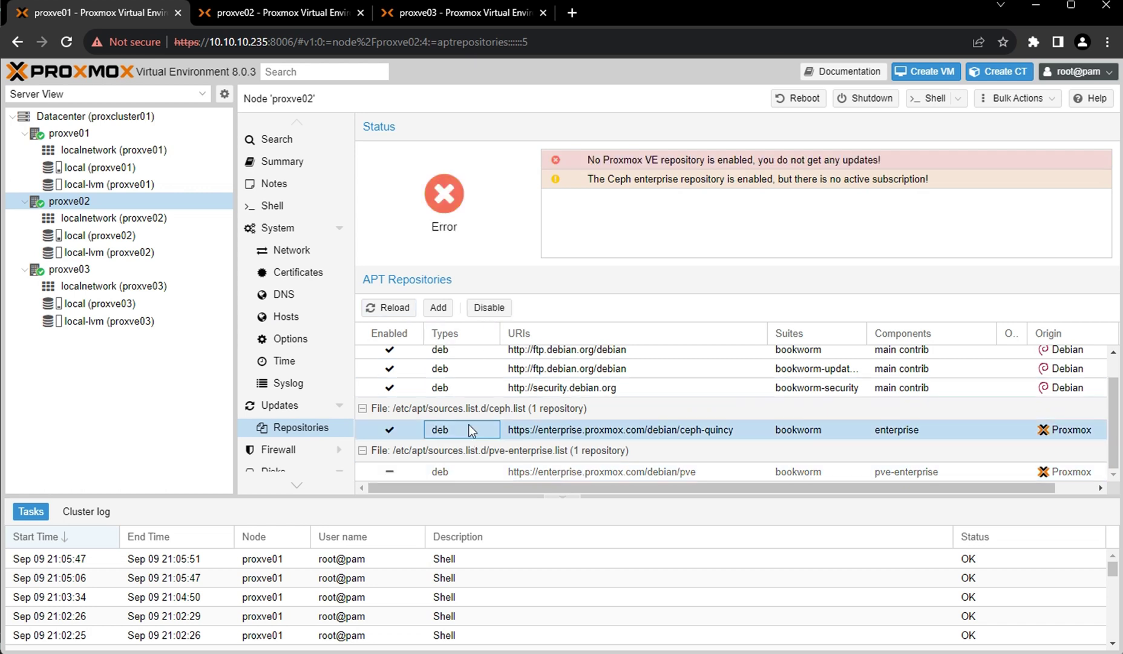
left_click(489, 308)
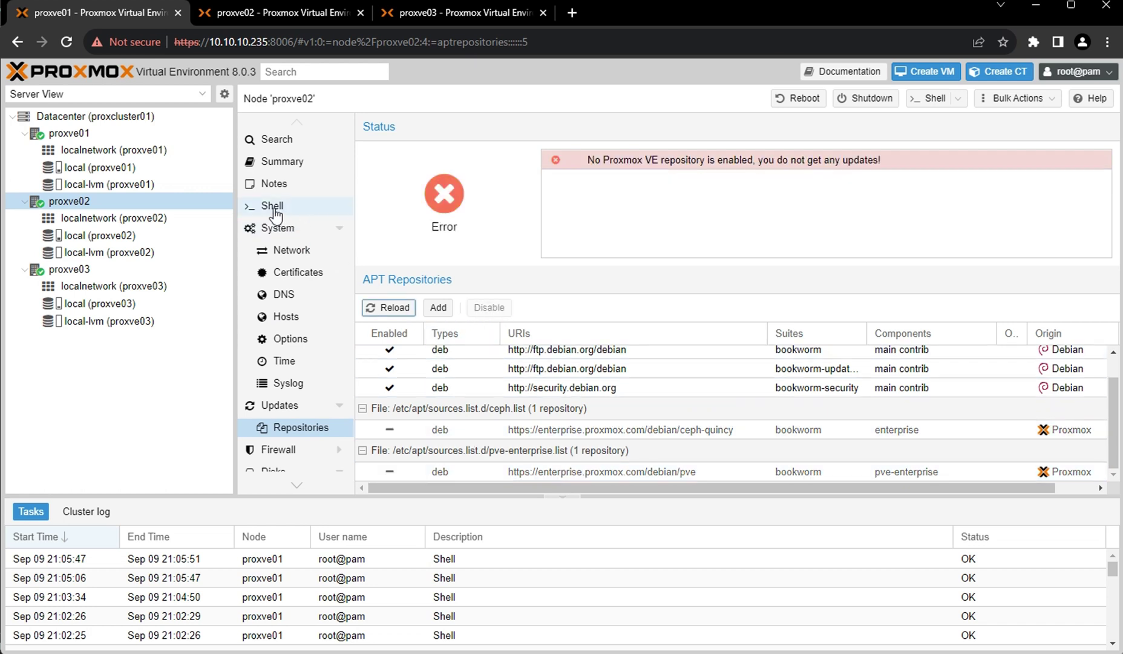
left_click(273, 207)
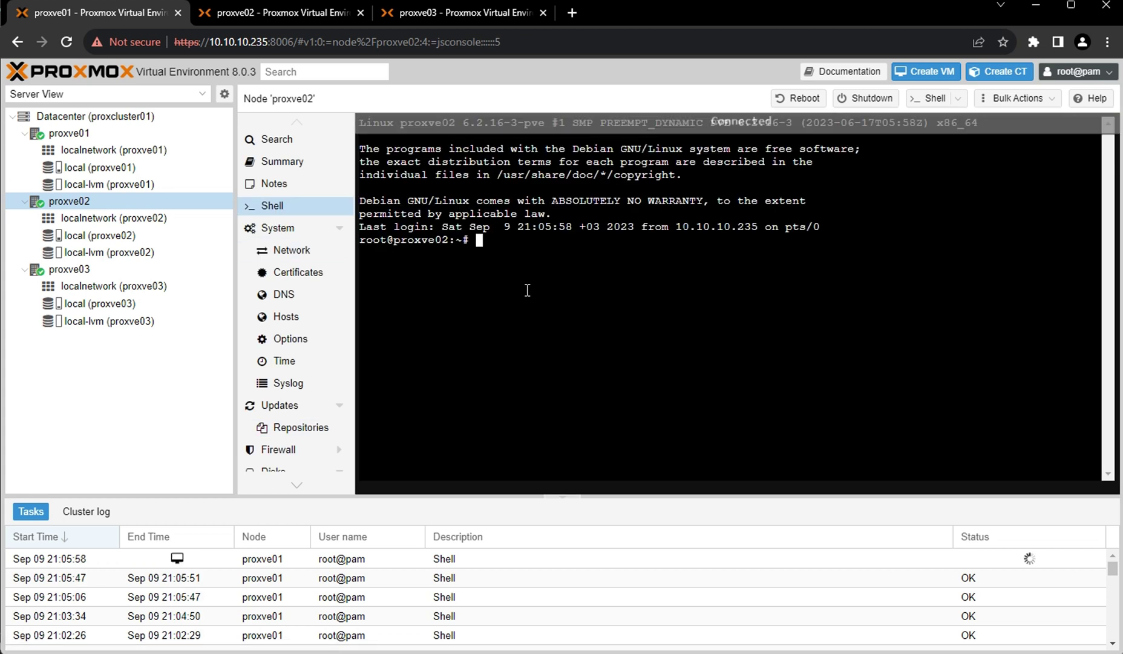
Run apt update and apt upgrade in proxve02's shell, confirming the upgrade with y.
type("apt ")
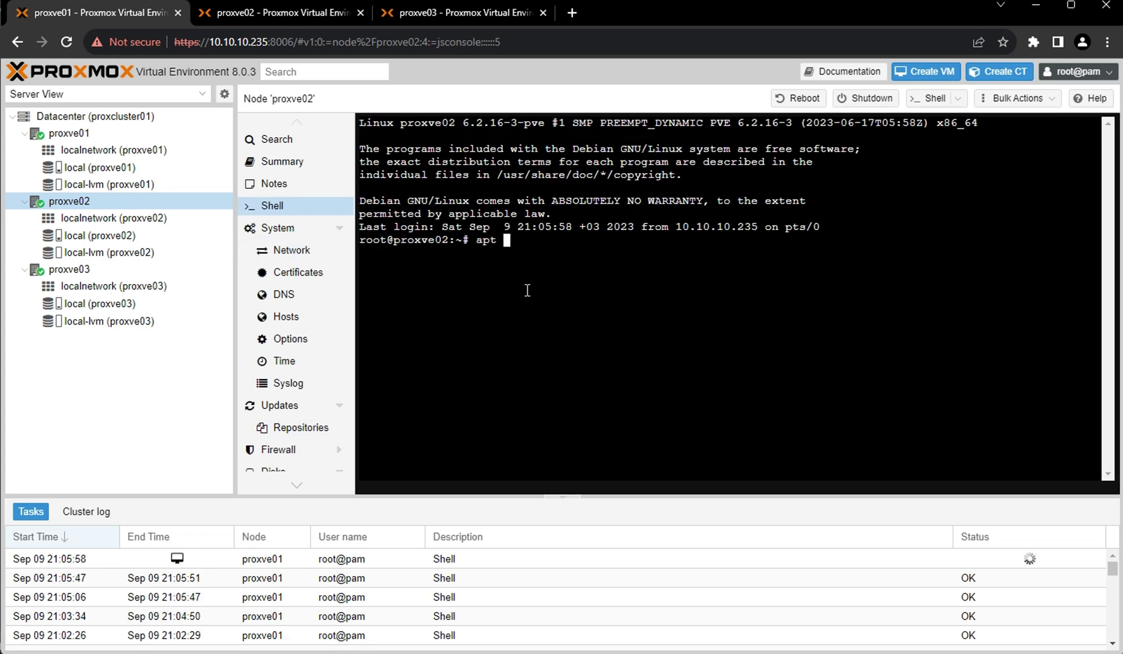
type("update")
key("Return")
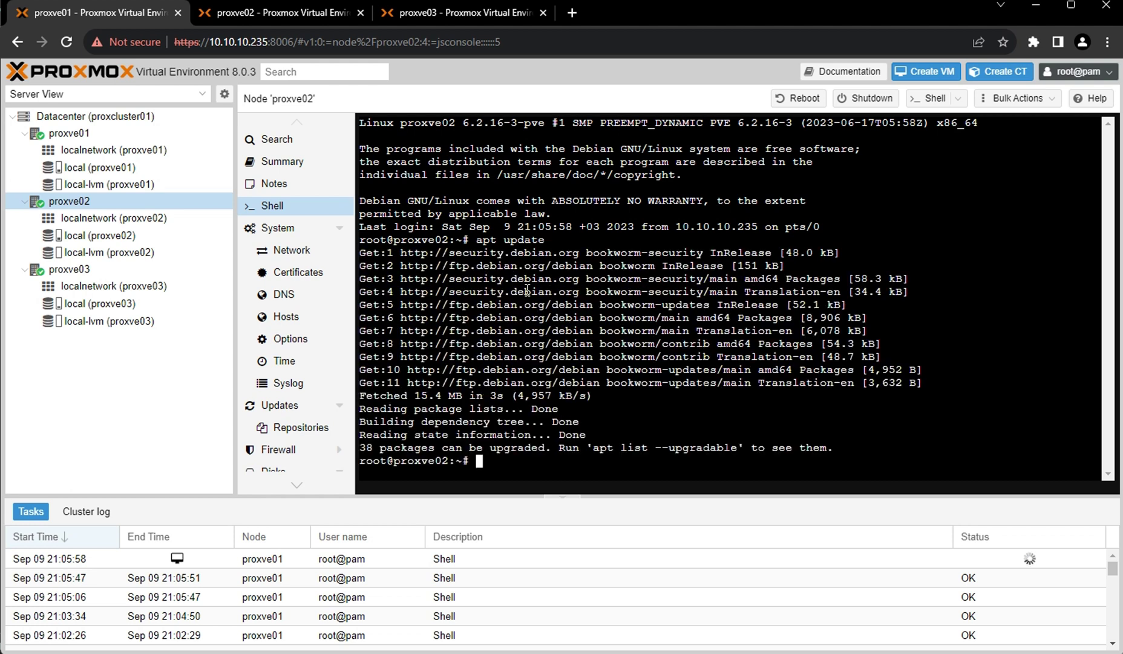
type("apt upgrade")
key("Return")
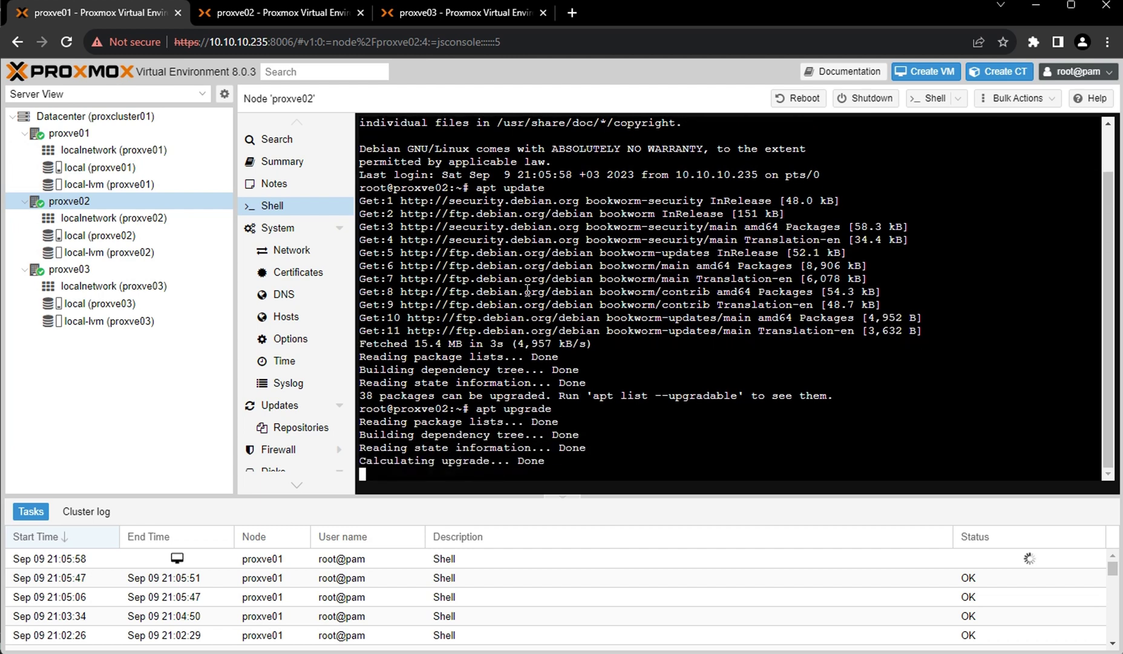
type("y")
key("Return")
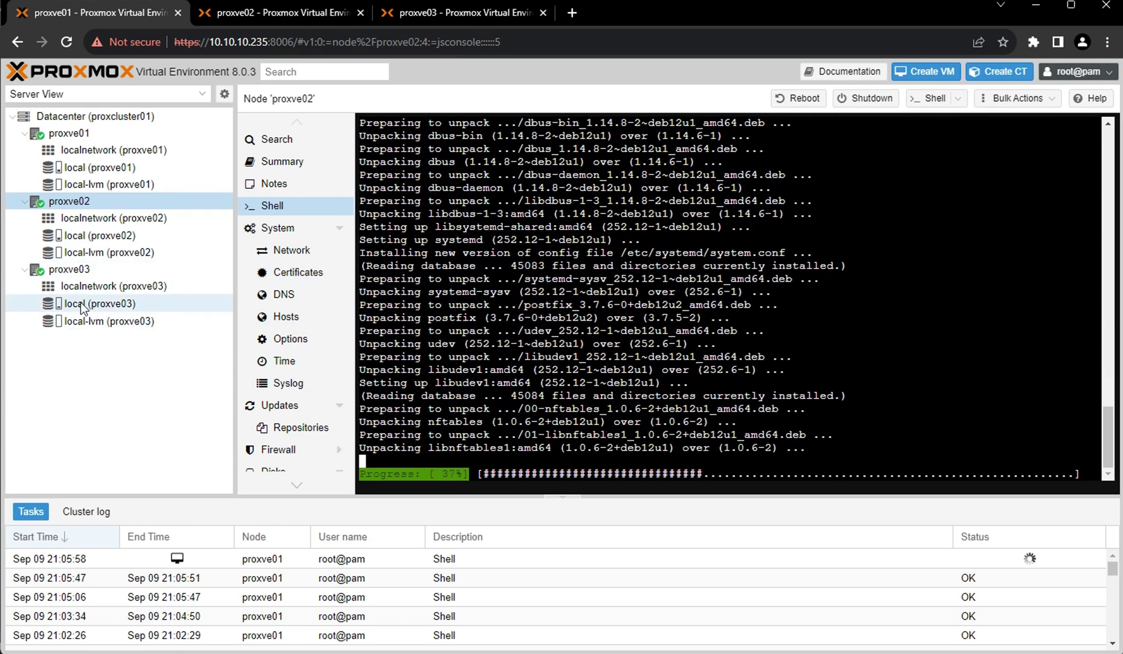
left_click(75, 274)
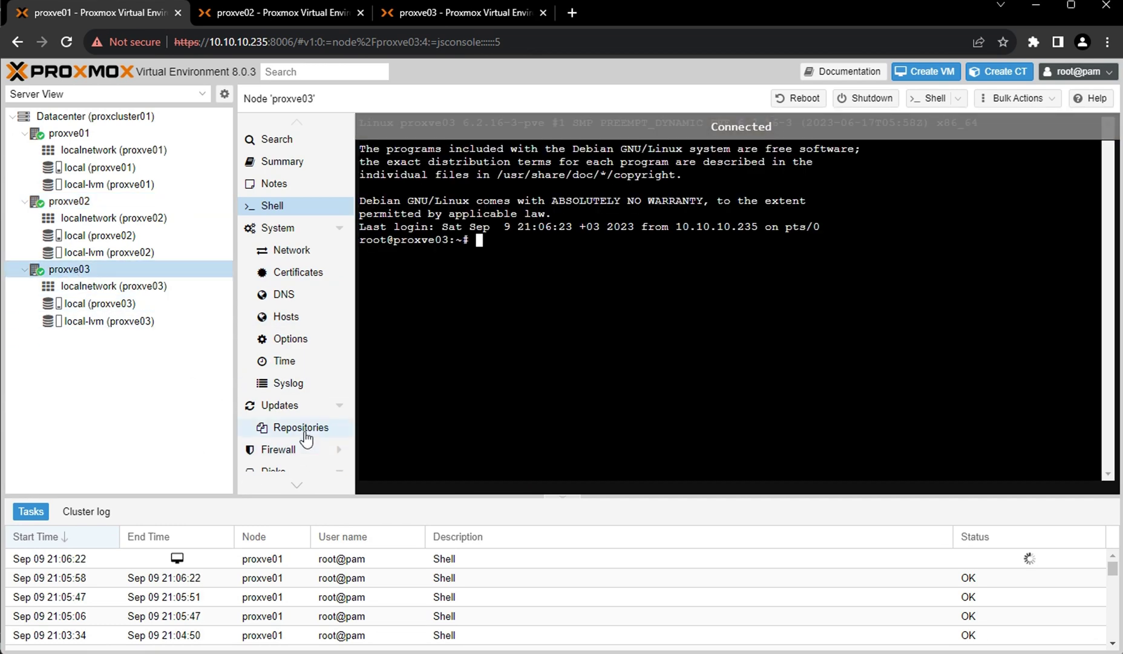
Disable the pve-enterprise and ceph-quincy repositories in proxve03's Updates > Repositories.
left_click(307, 430)
scroll(481, 462, "down", 1)
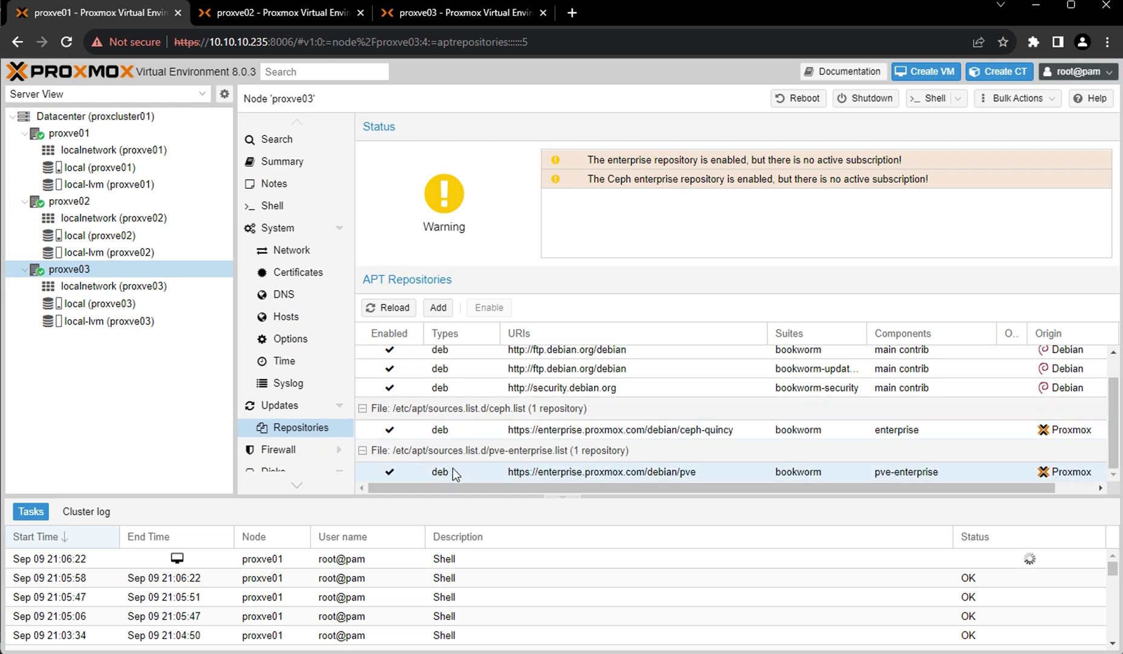
left_click(452, 470)
left_click(491, 309)
left_click(466, 430)
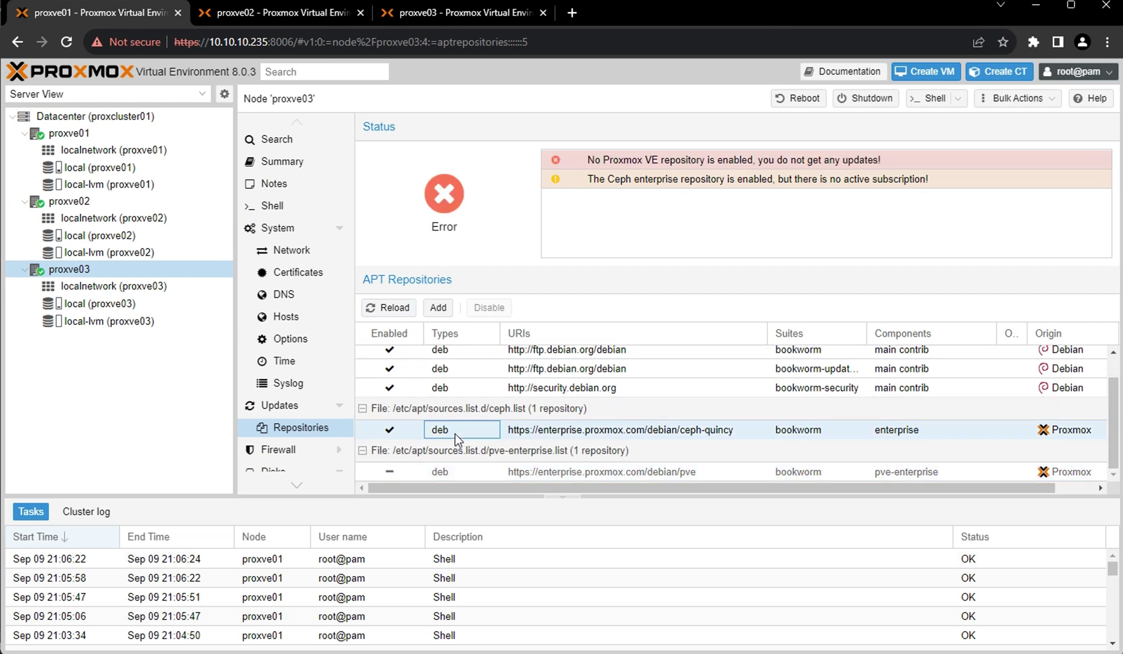
left_click(490, 309)
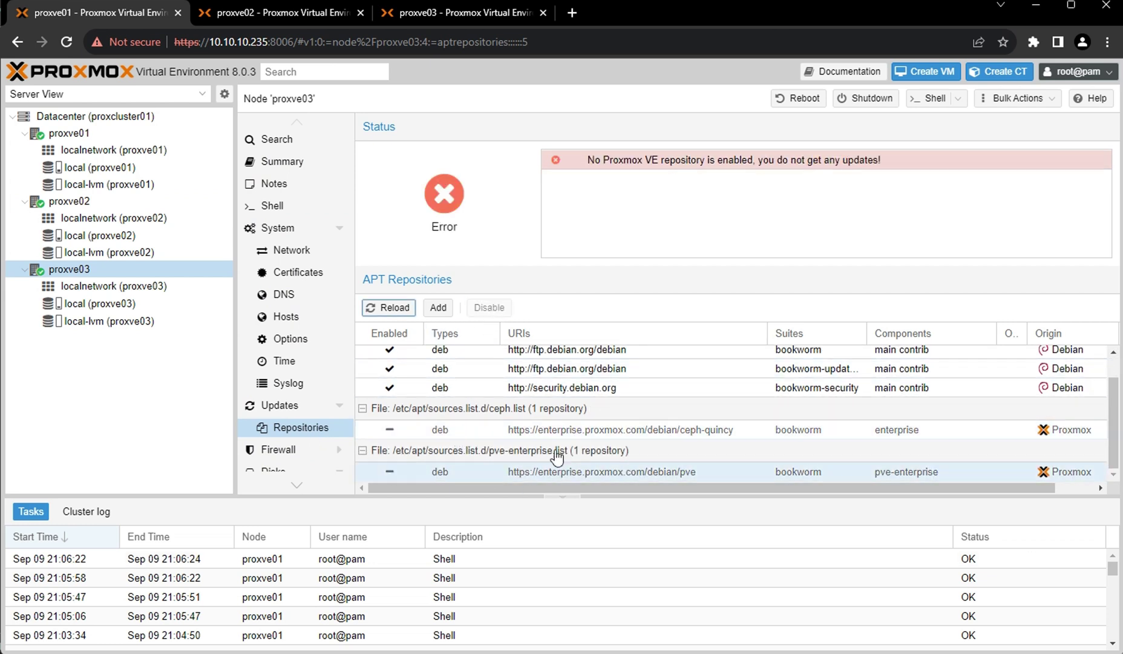
left_click(271, 208)
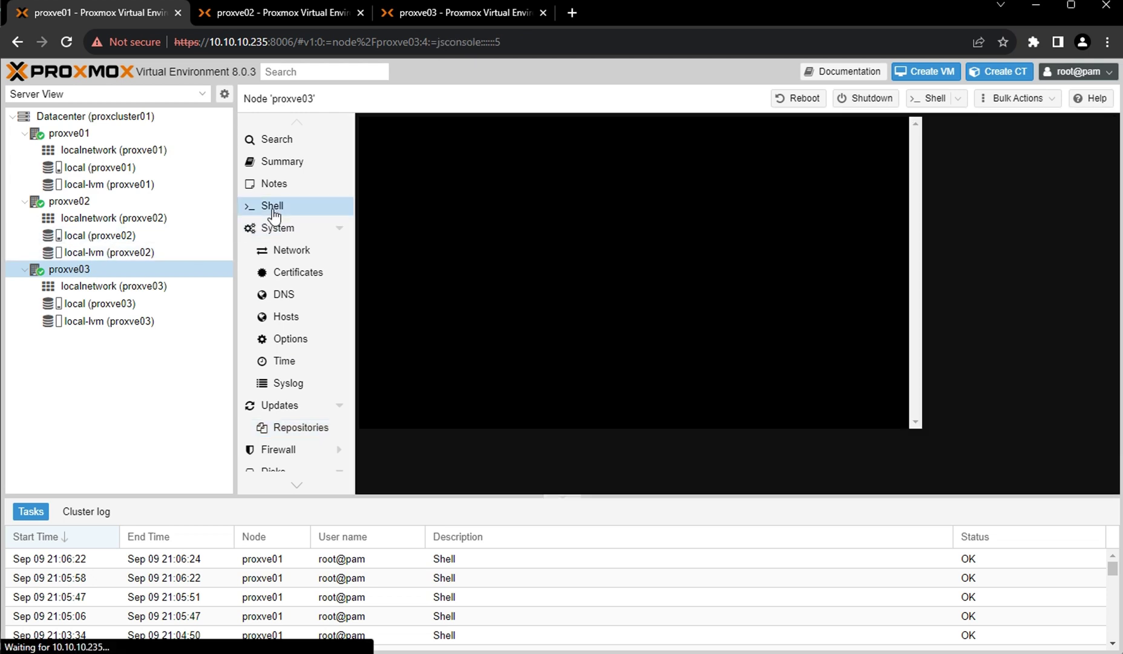
Run apt update and apt upgrade in proxve03's shell, confirming the 38-package upgrade with y.
type("ap")
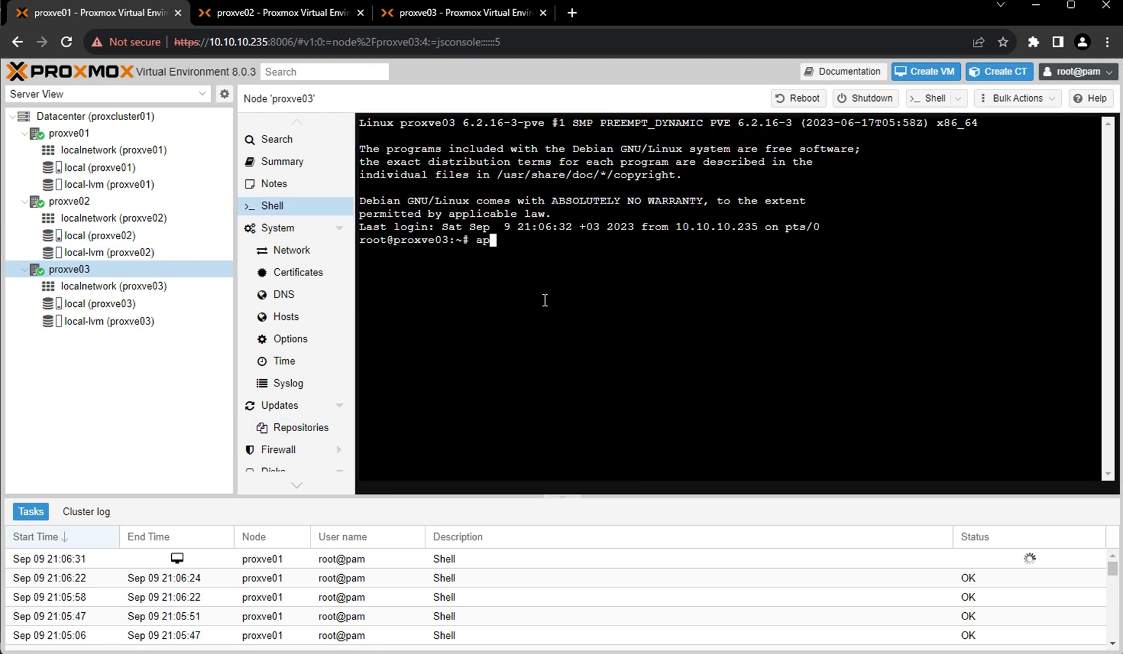
type("t update")
key("Return")
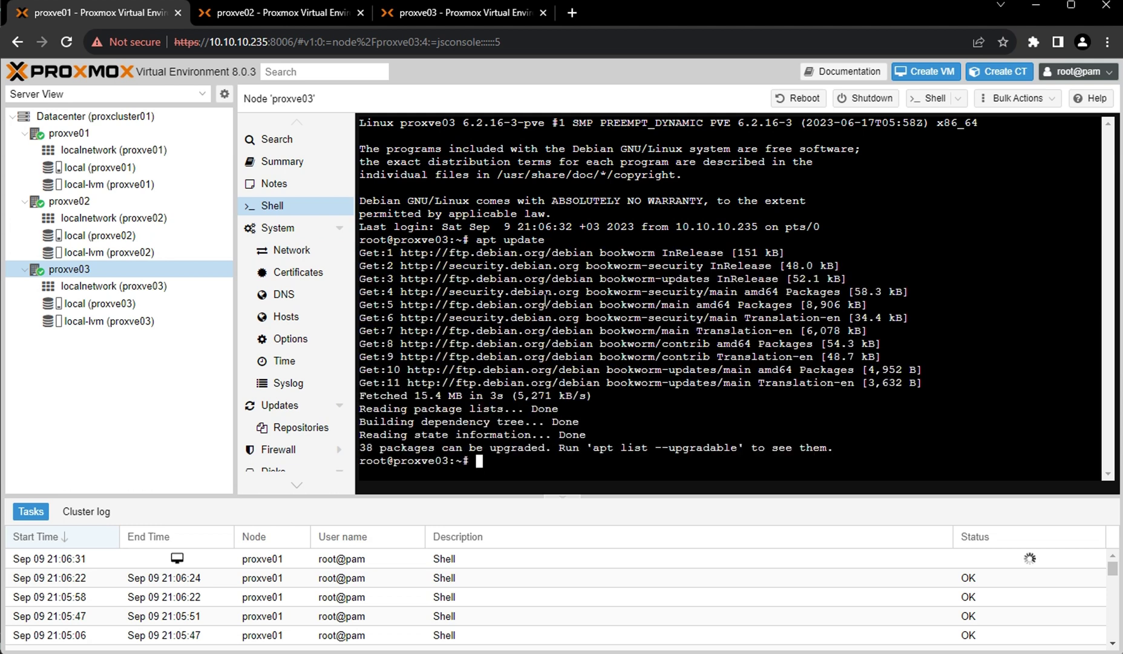
type("apt upgrade")
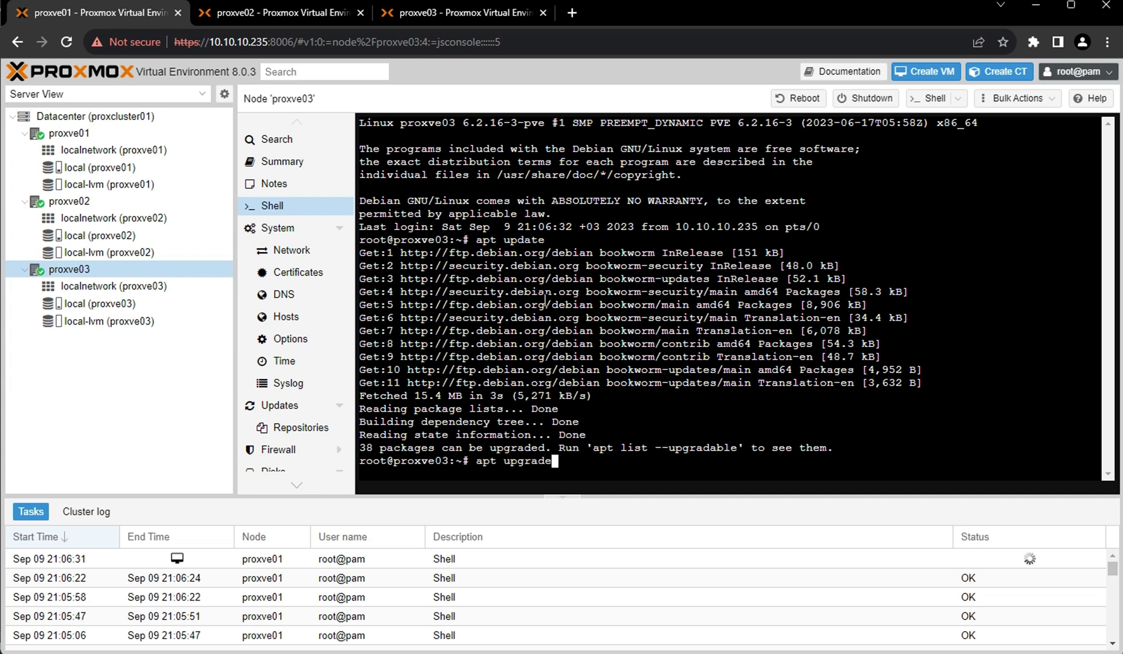
key("Return")
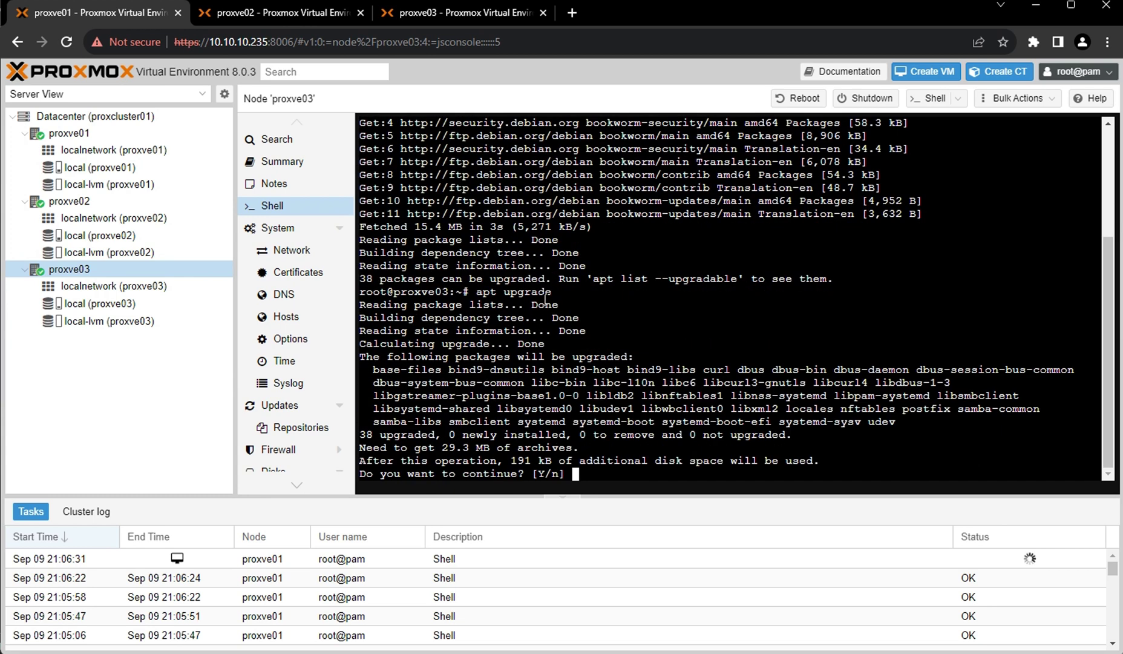
type("y")
key("Return")
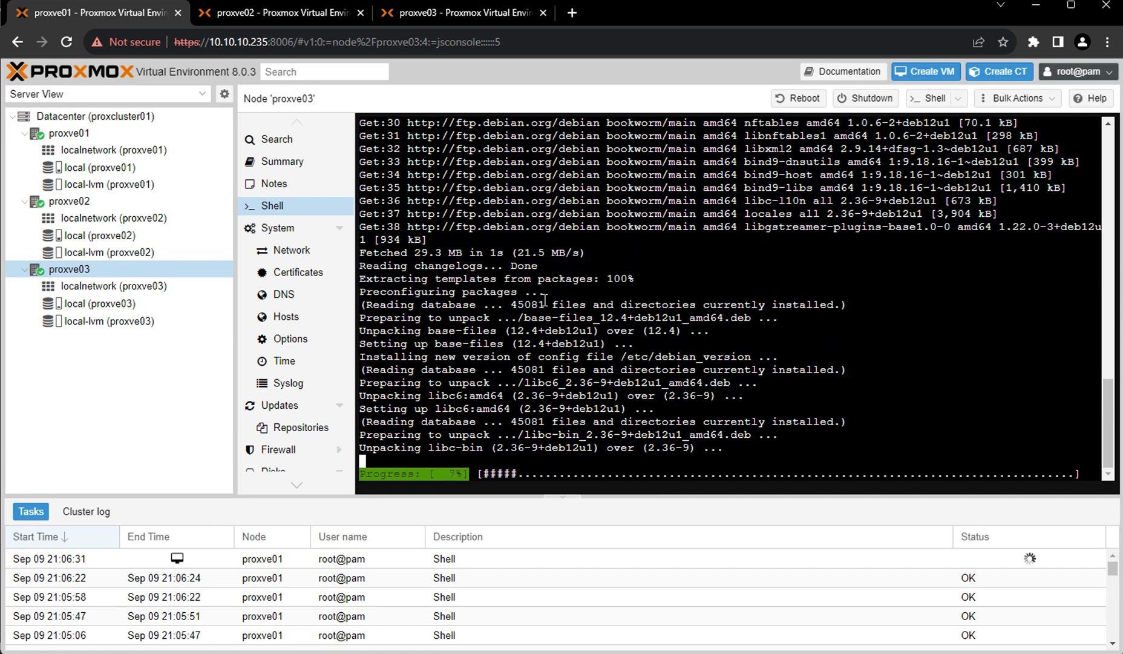
left_click(71, 135)
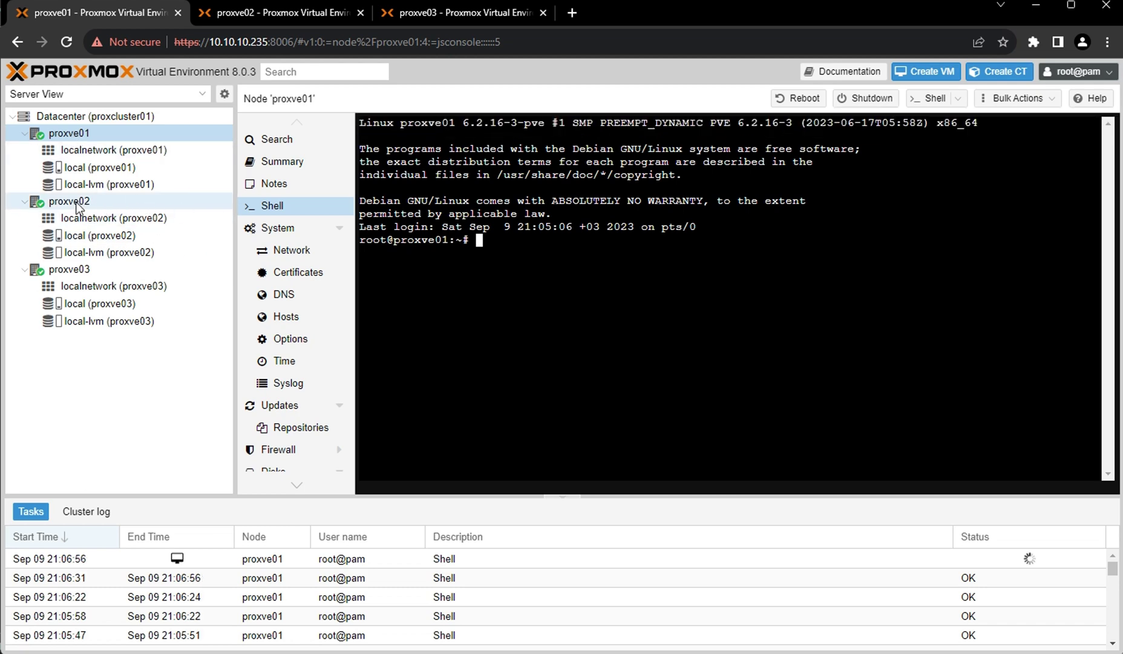
Run apt update on proxve03 and highlight the all-packages-up-to-date message.
left_click(77, 205)
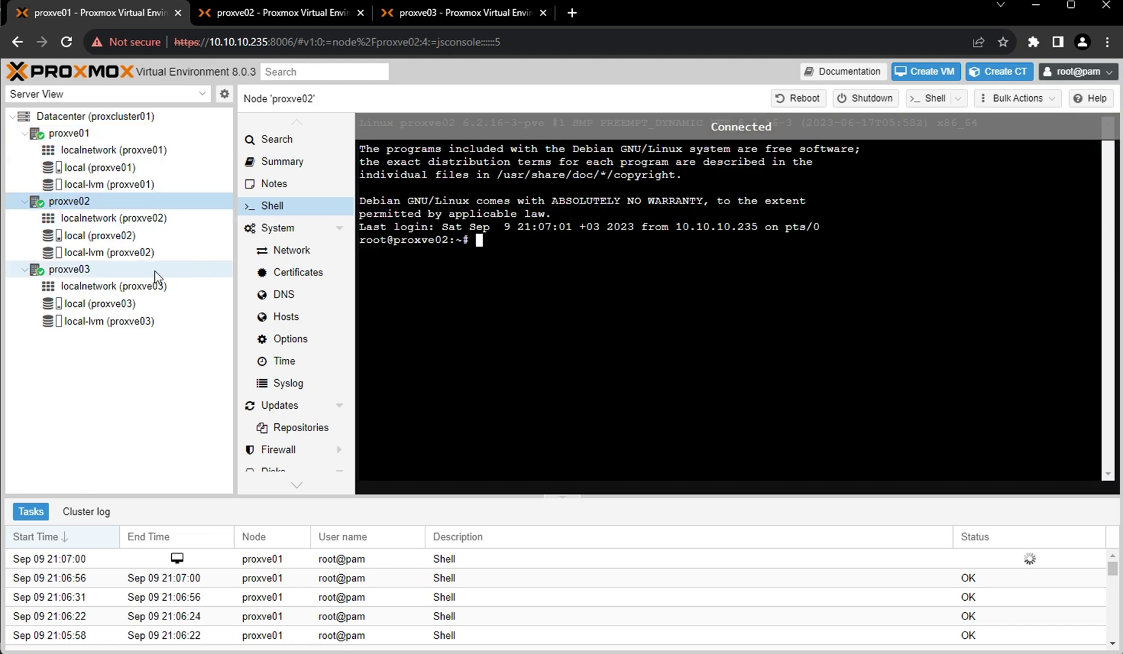
left_click(156, 272)
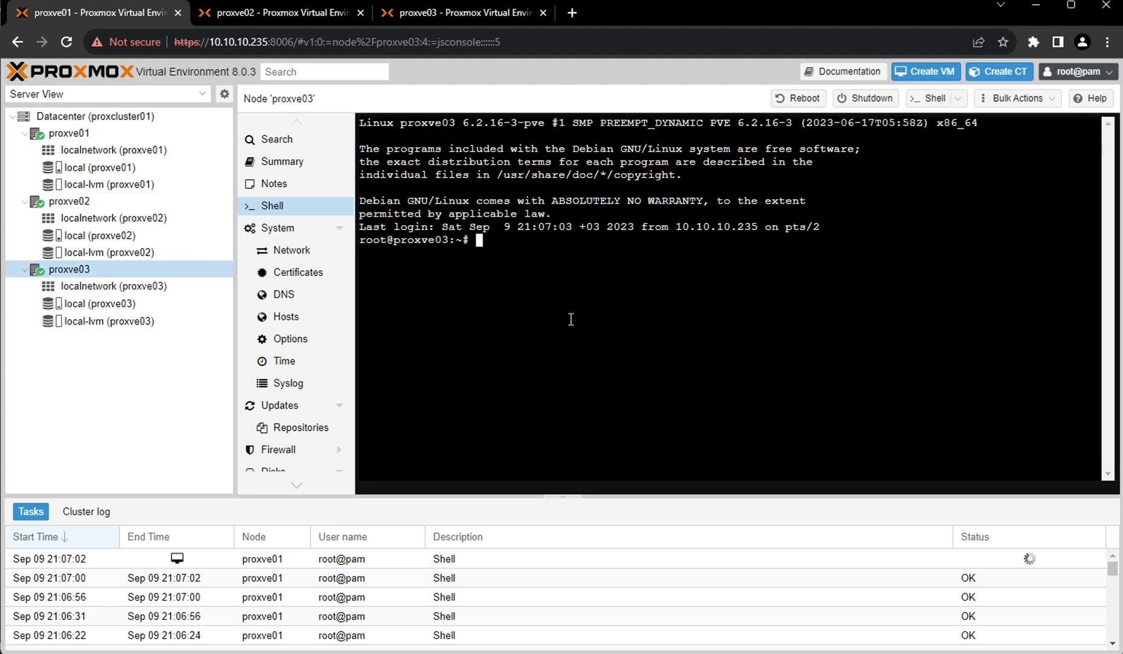
type("apt")
type("update")
key("Return")
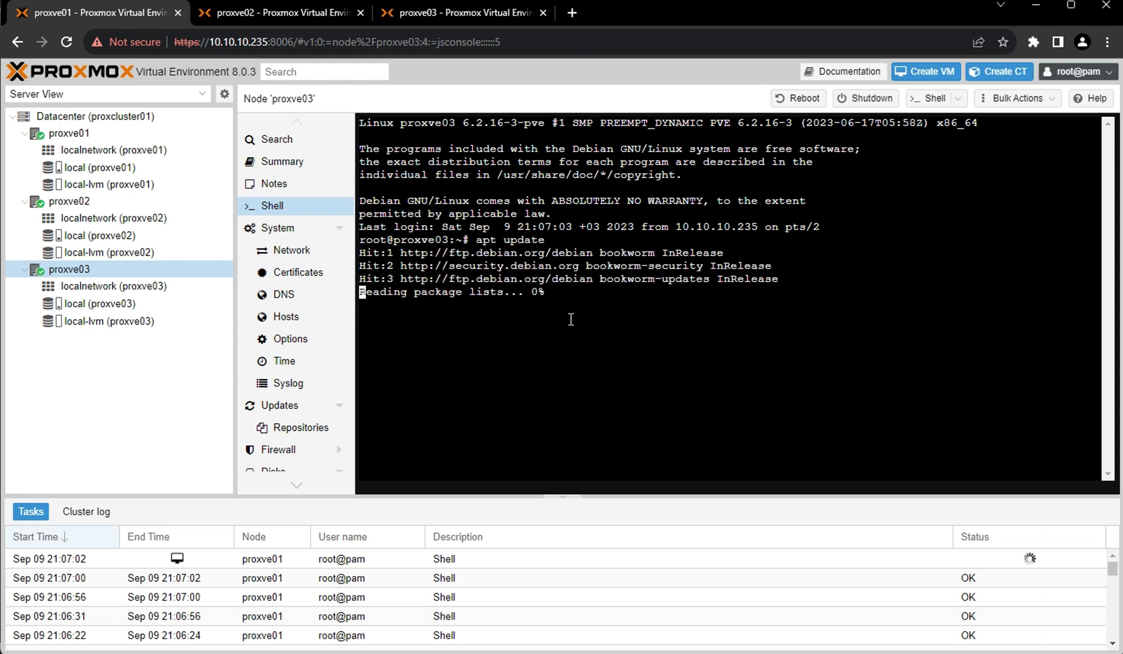
left_click_drag(394, 336, 551, 333)
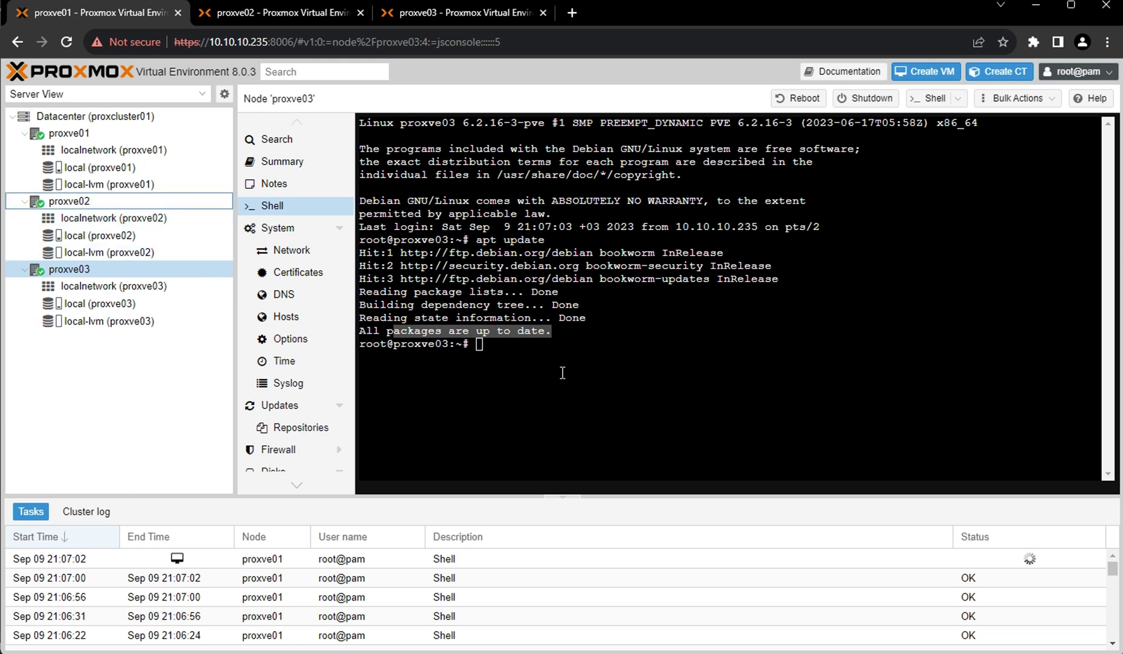
Run apt update again in the shells of proxve02 and proxve01.
left_click(72, 204)
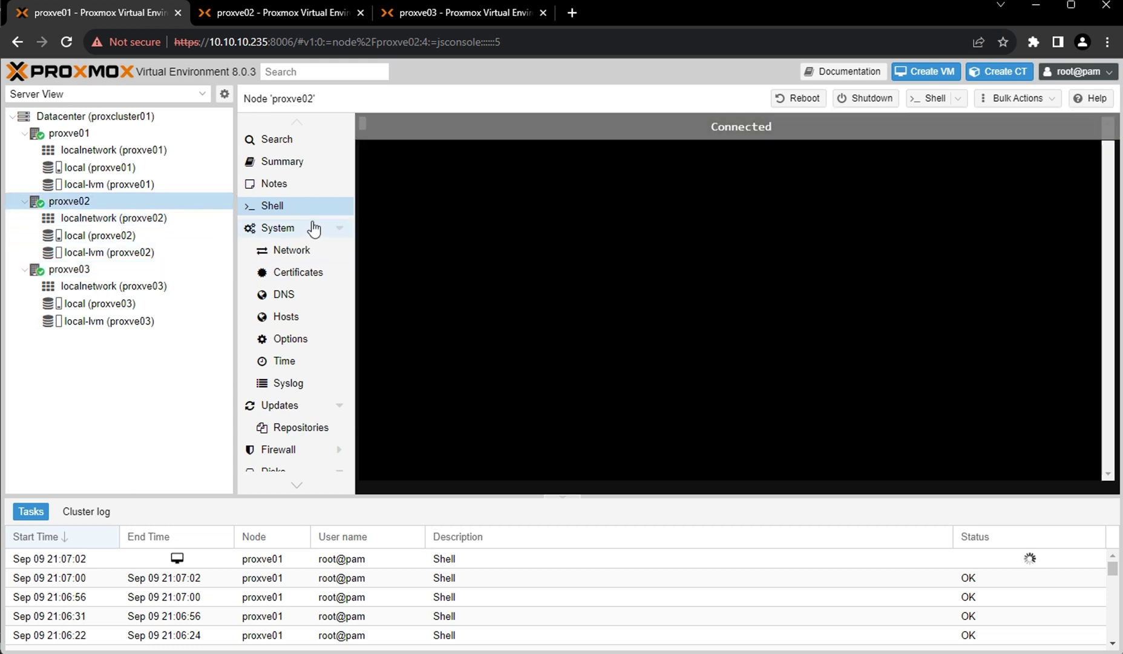
type("apt update")
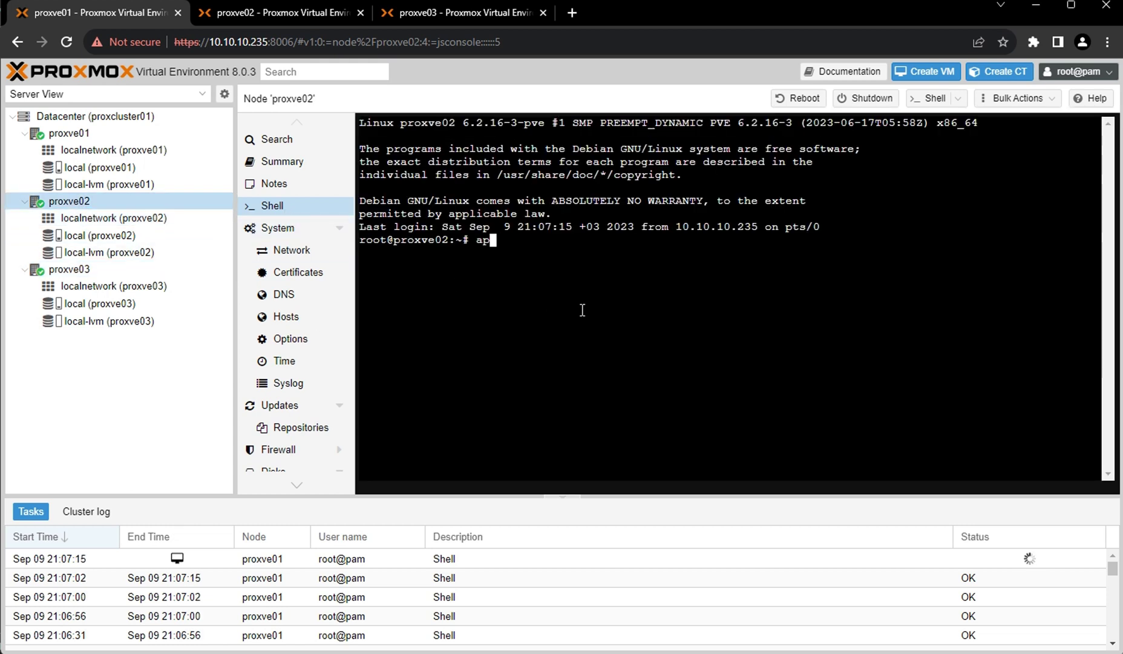
key("Return")
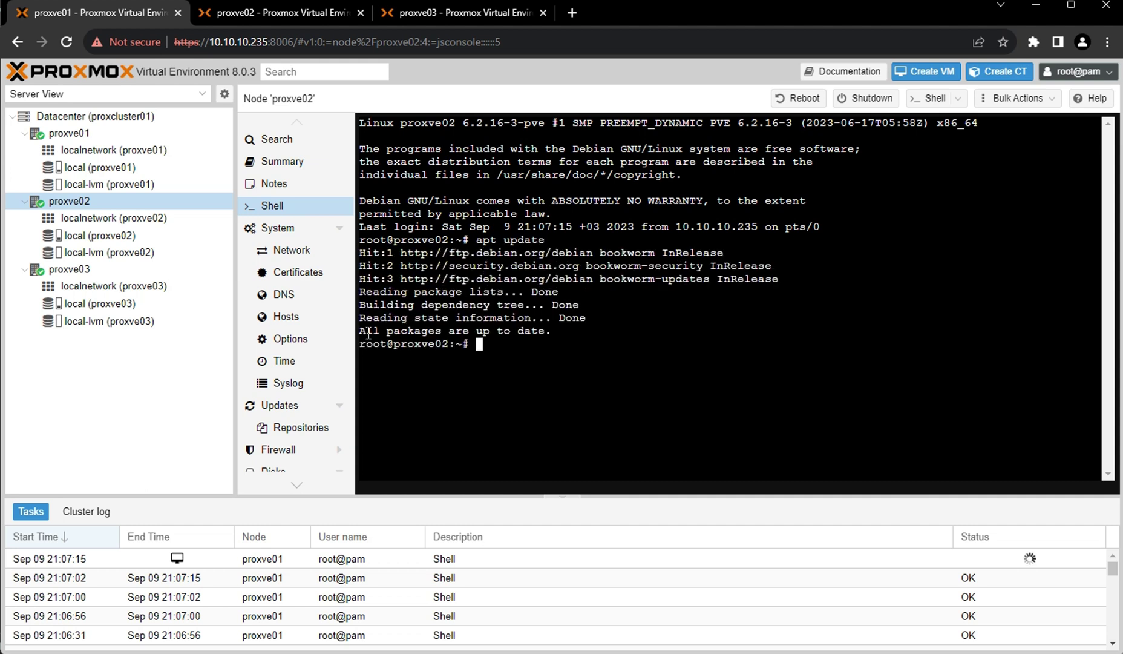
left_click(61, 133)
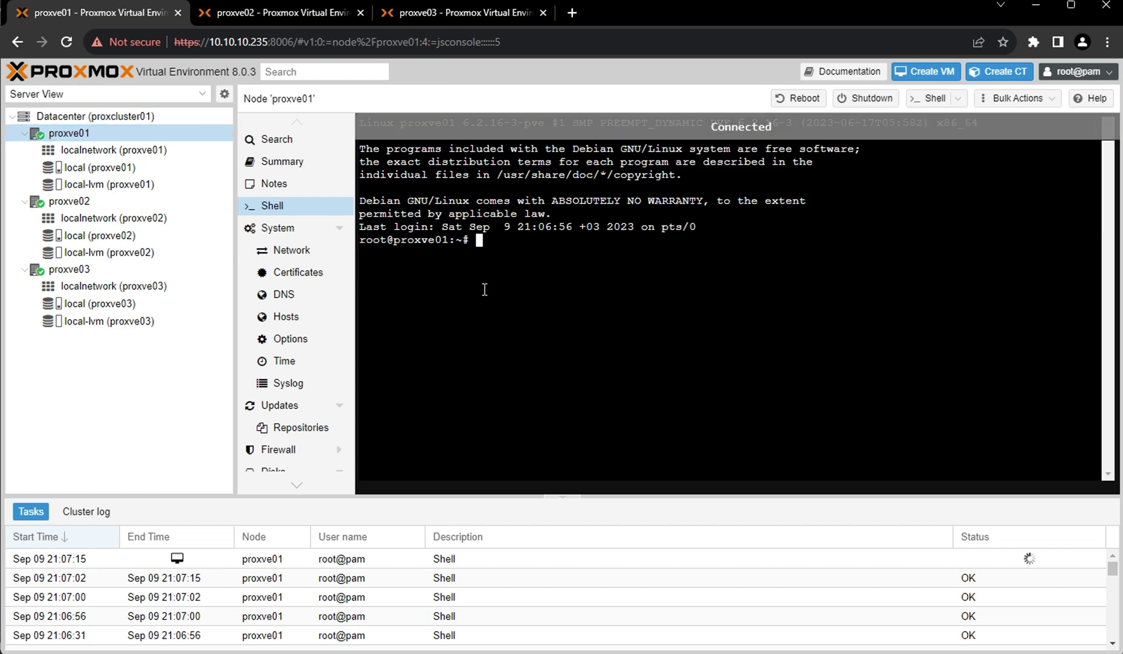
type("apt update")
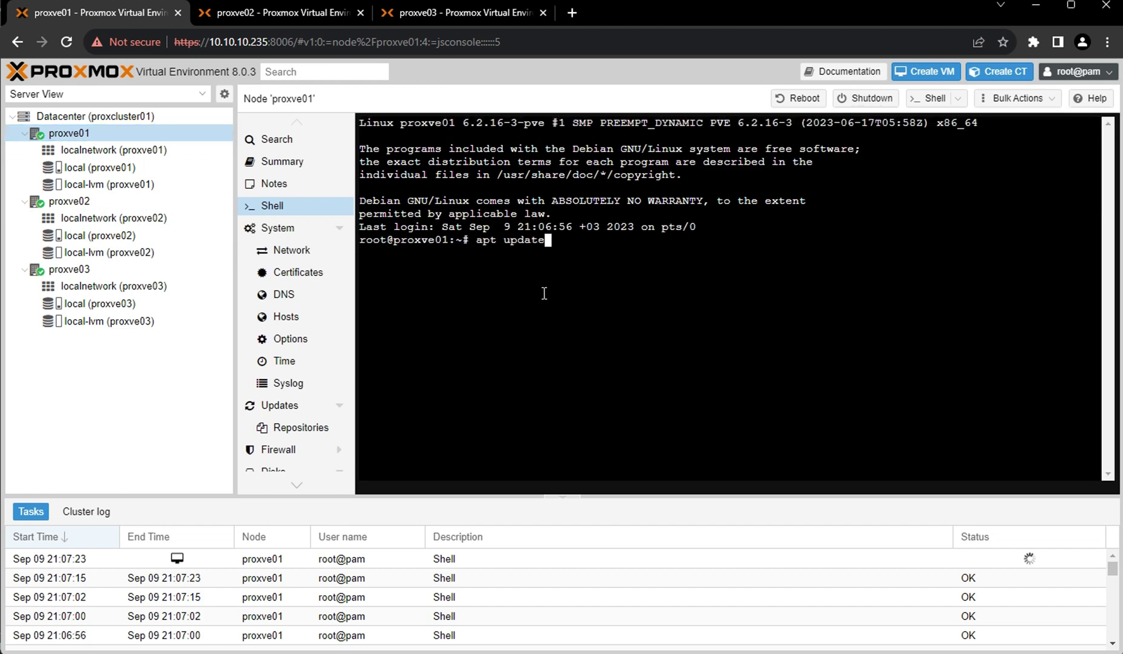
key("Return")
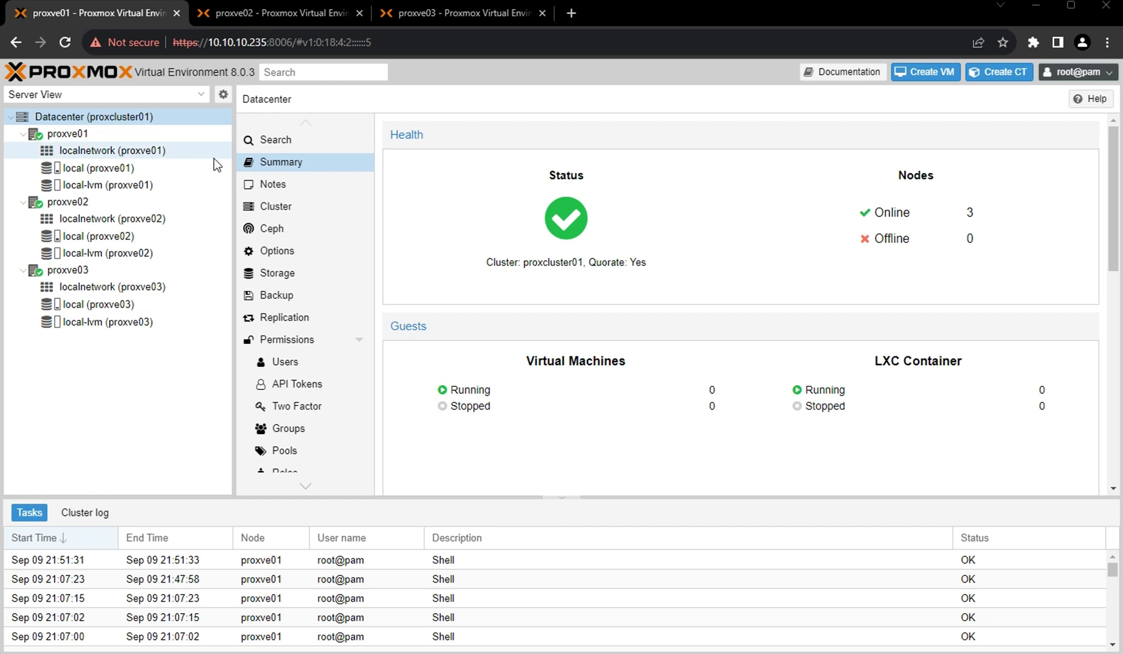
left_click(79, 139)
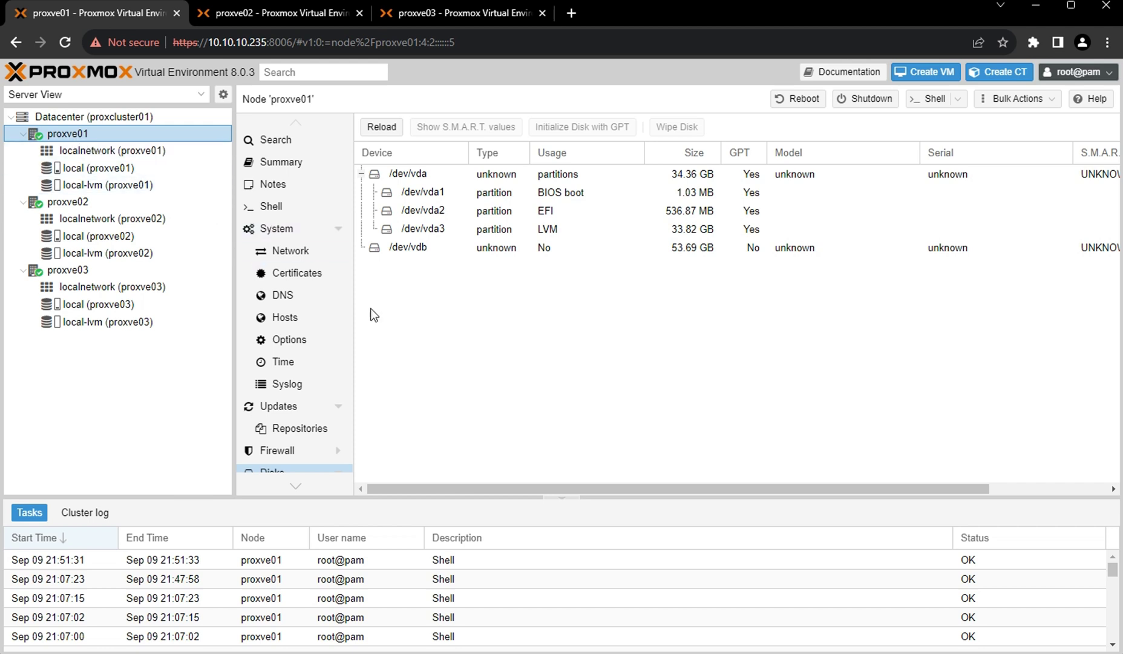
scroll(318, 461, "down", 2)
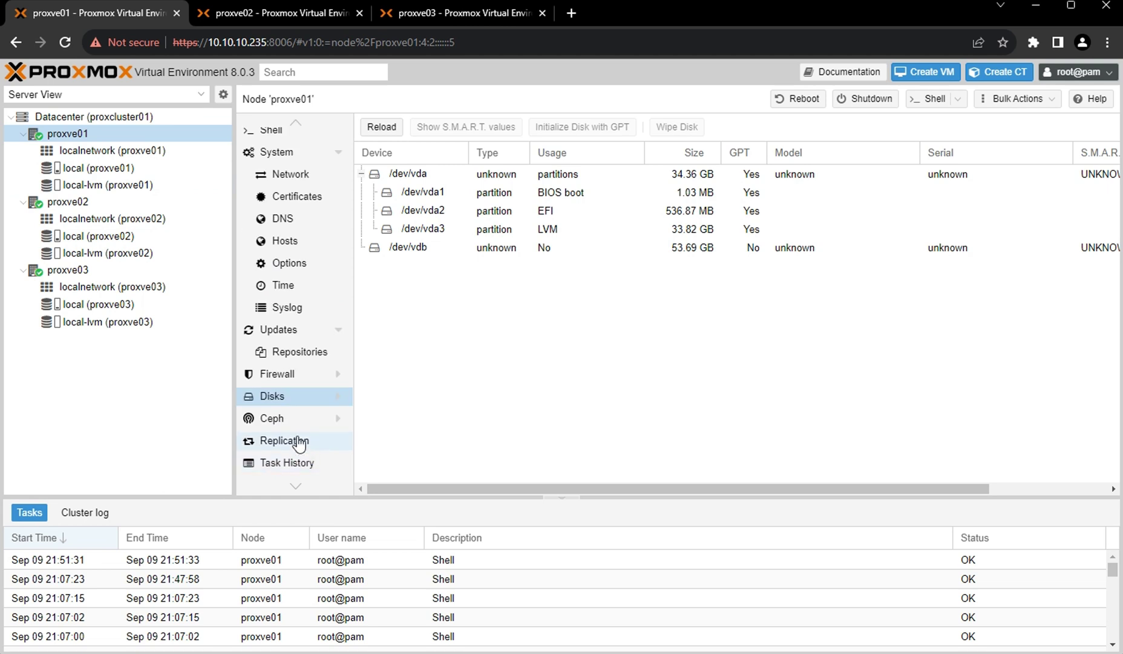
left_click(404, 252)
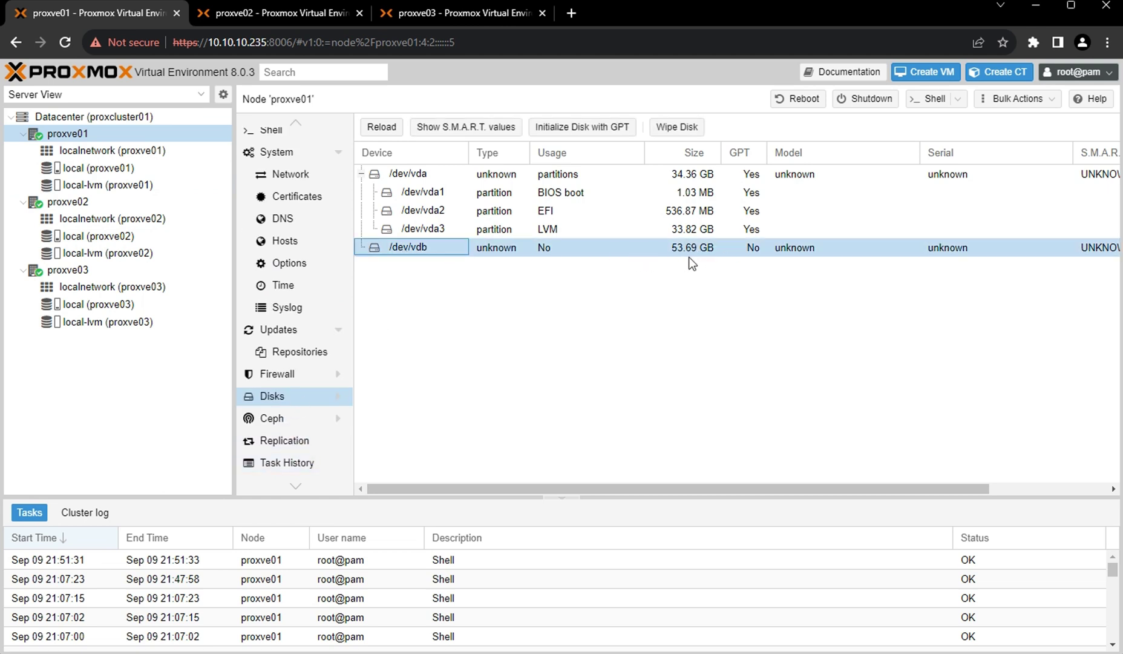
left_click(69, 205)
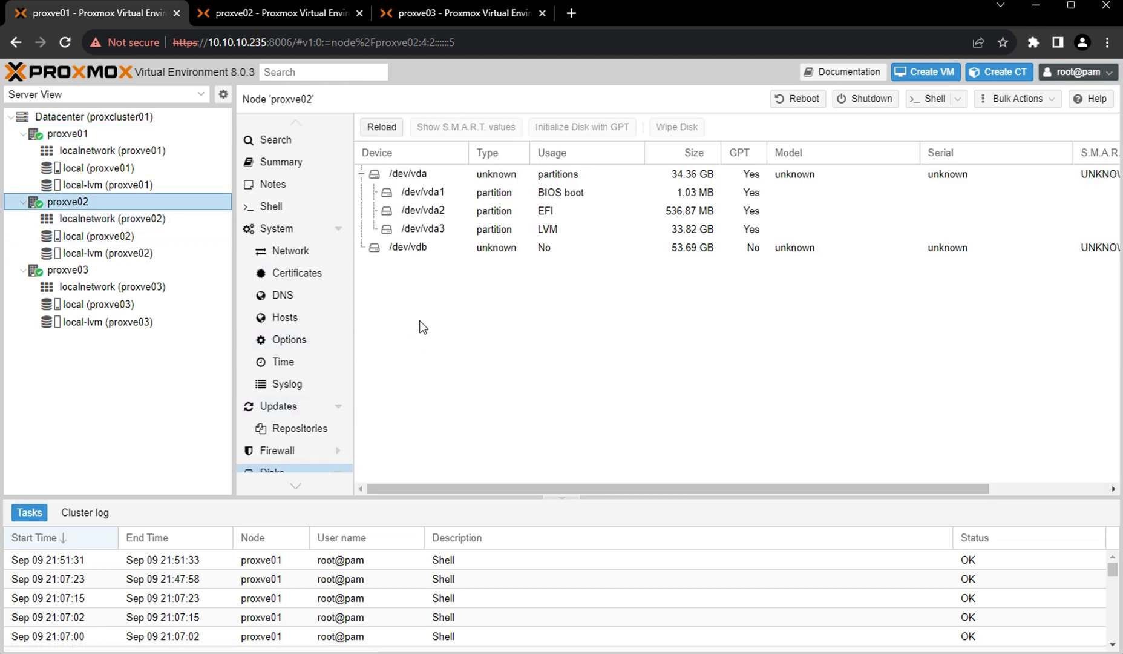
left_click(418, 249)
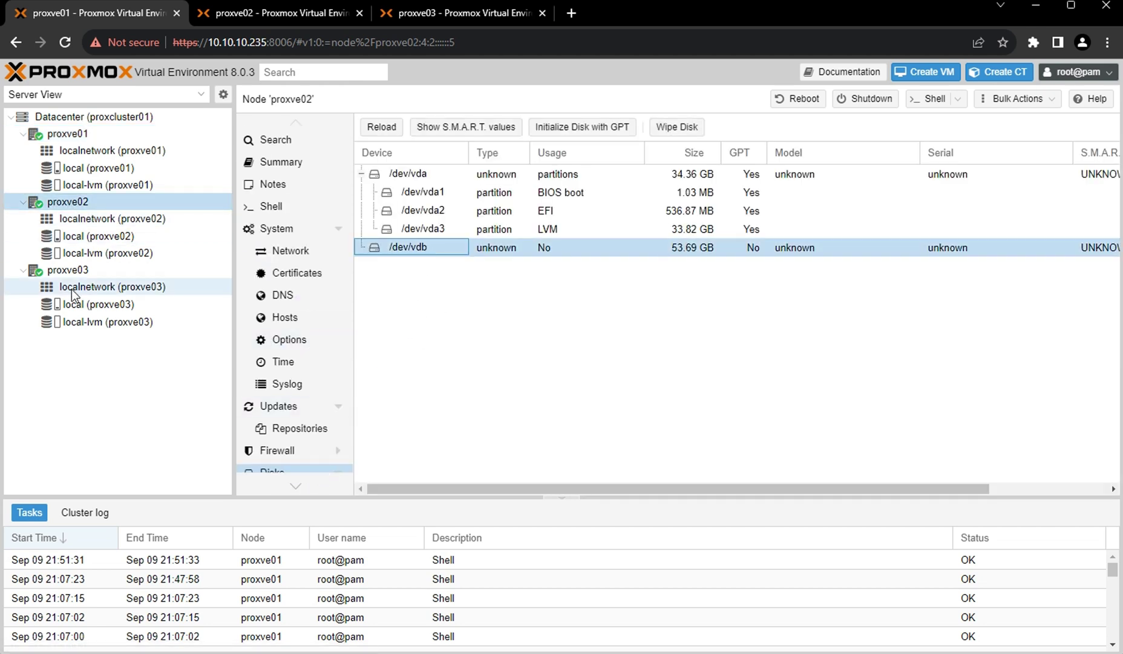
left_click(69, 270)
left_click(419, 247)
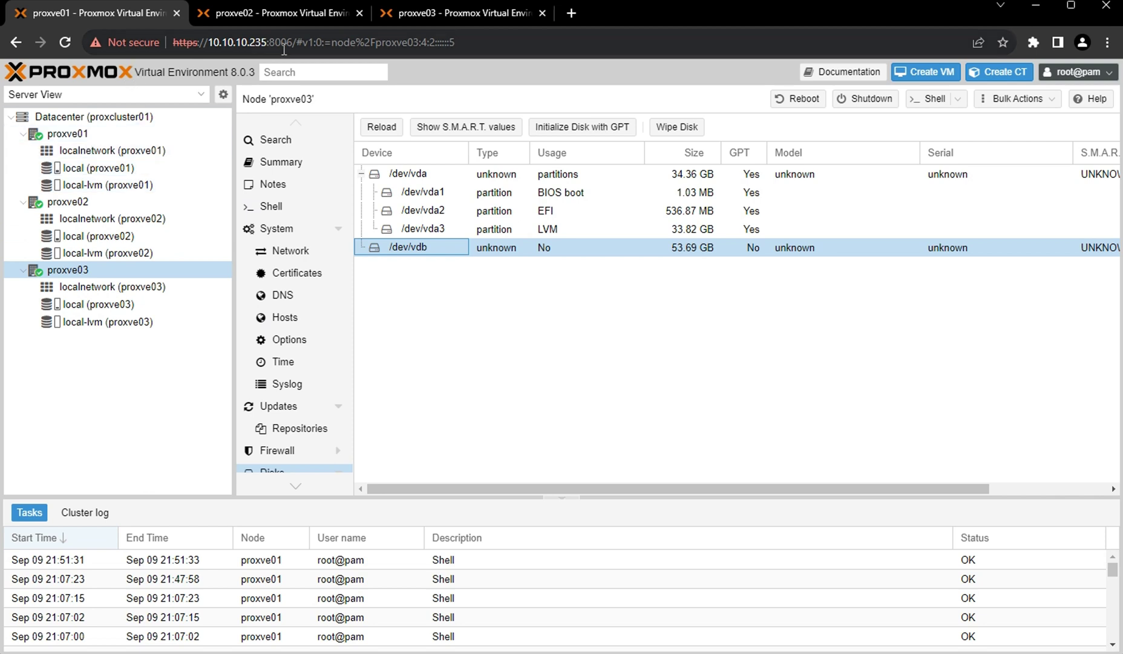
left_click(263, 43)
left_click(263, 44)
left_click_drag(258, 44, 267, 44)
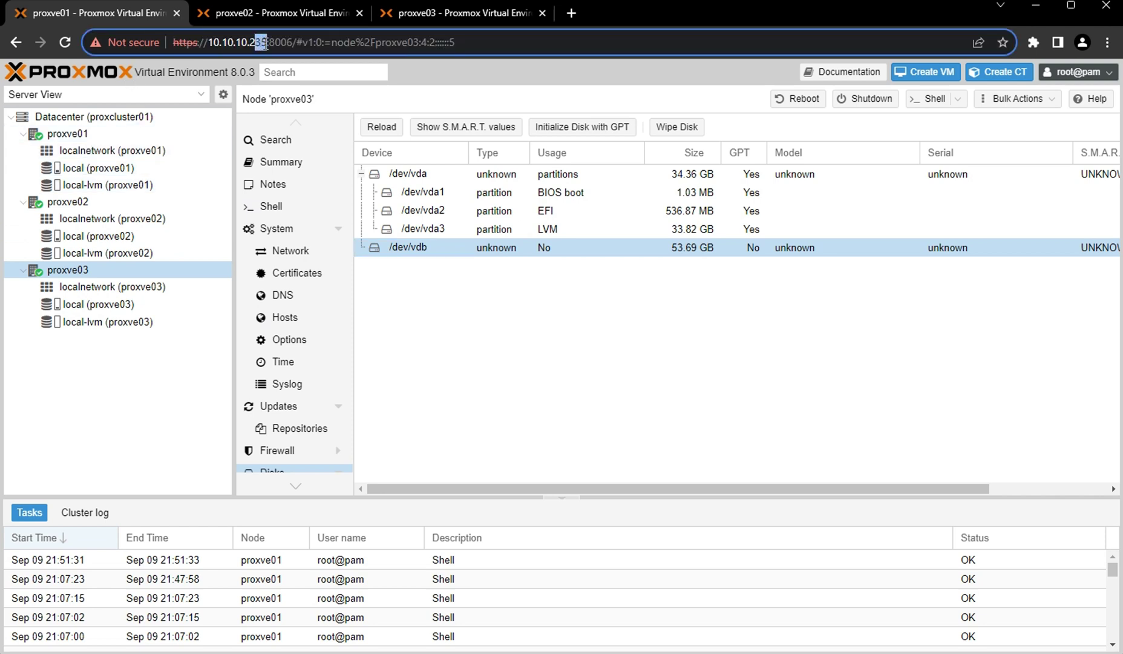
left_click(105, 121)
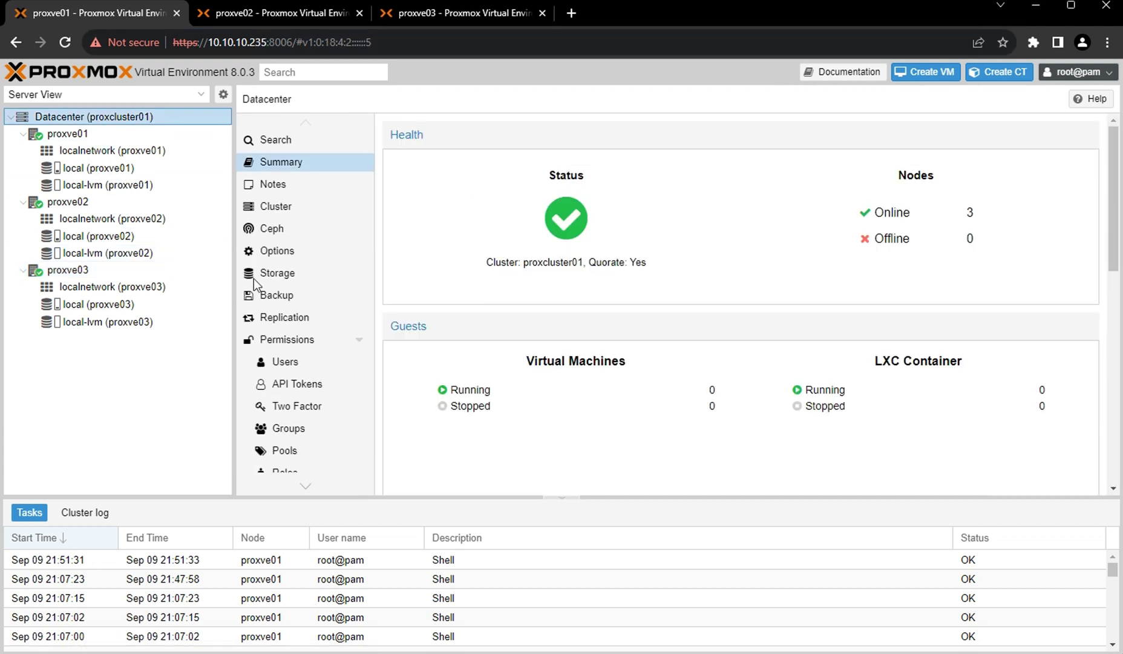
Install Ceph quincy from the No-Subscription repository through the Ceph wizard, confirming with y.
left_click(275, 233)
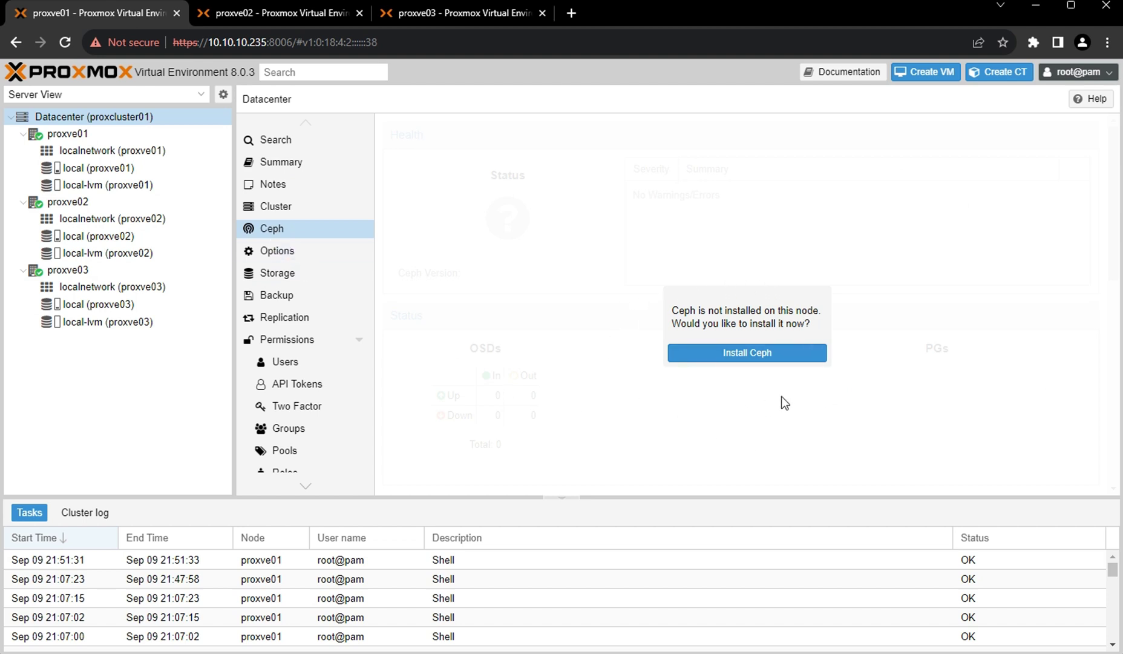
left_click(742, 357)
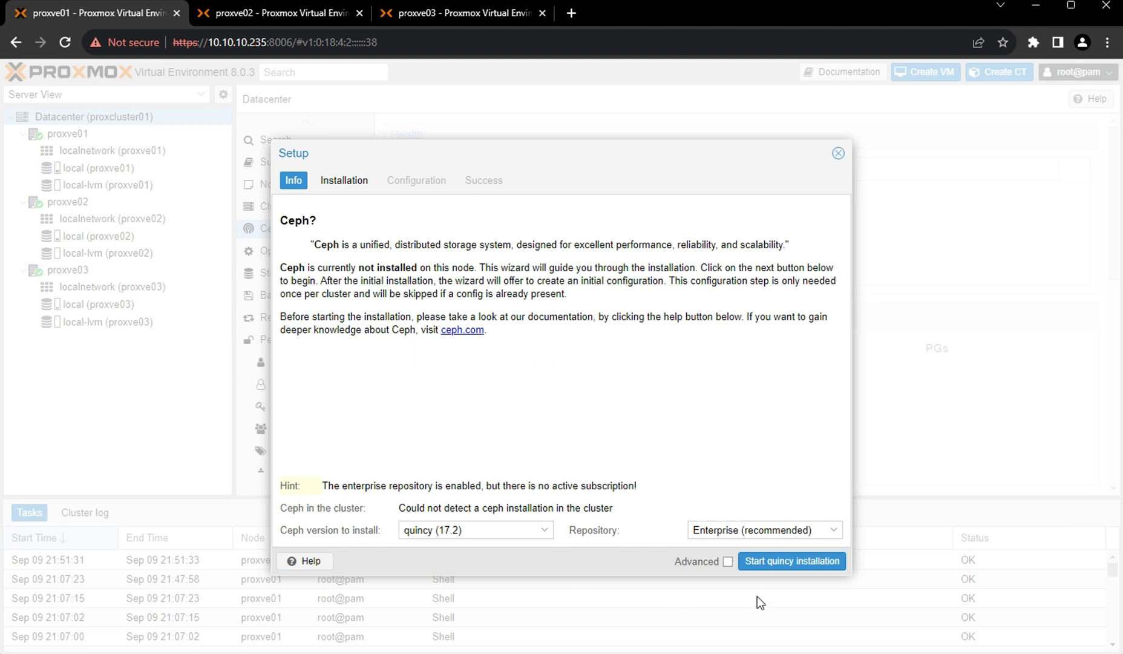
left_click(833, 531)
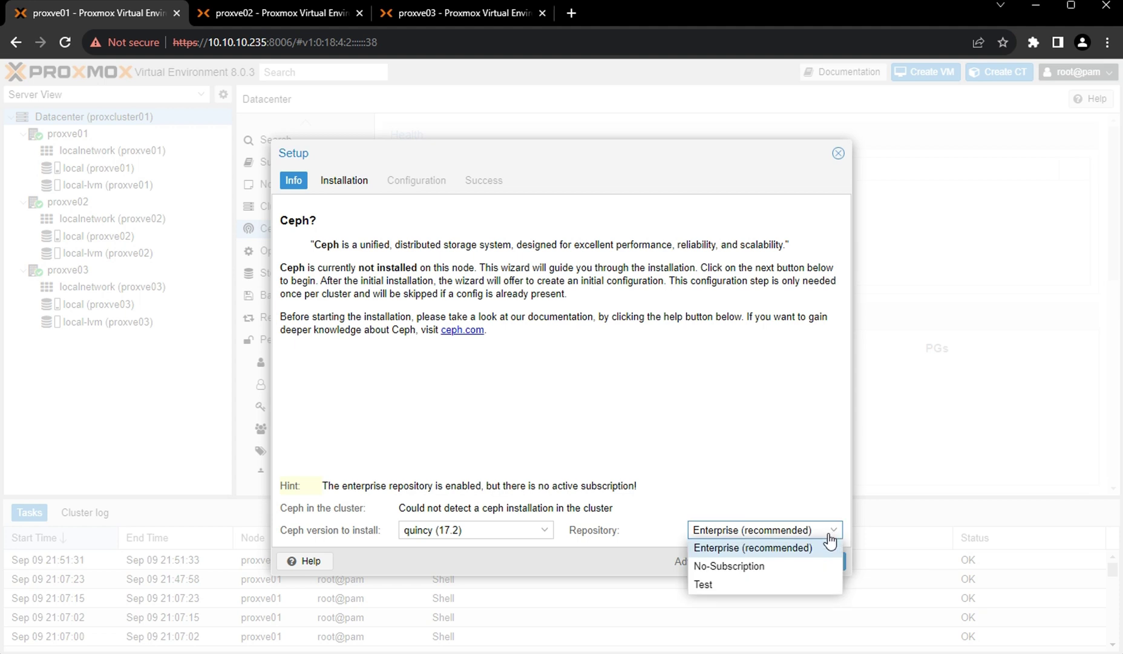
left_click(731, 570)
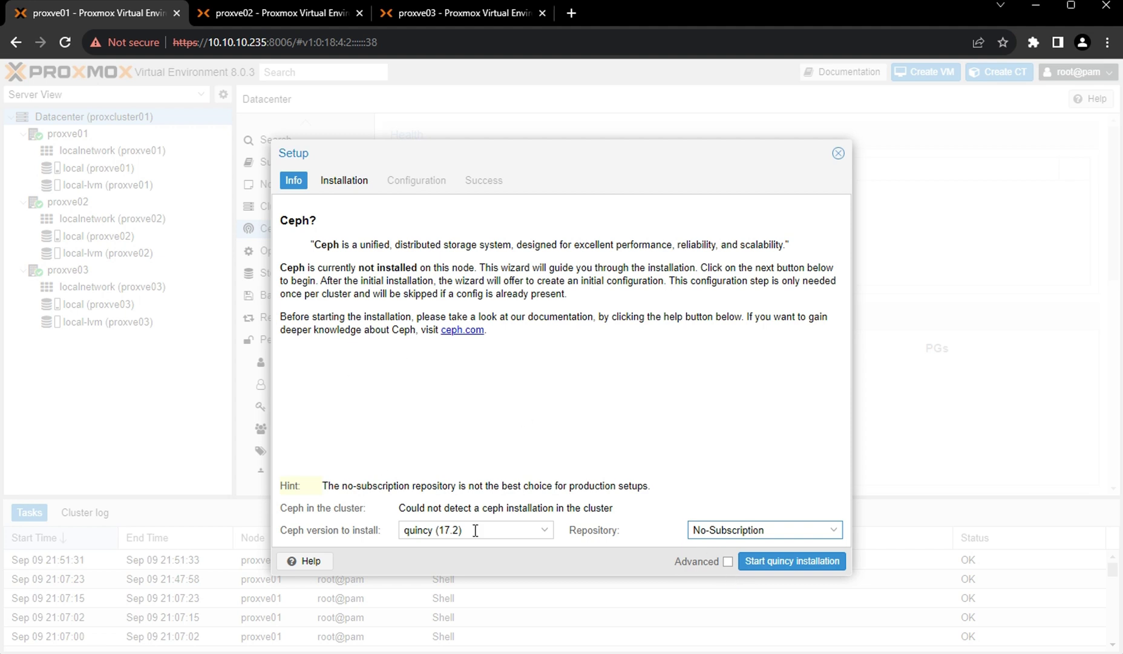
left_click(783, 566)
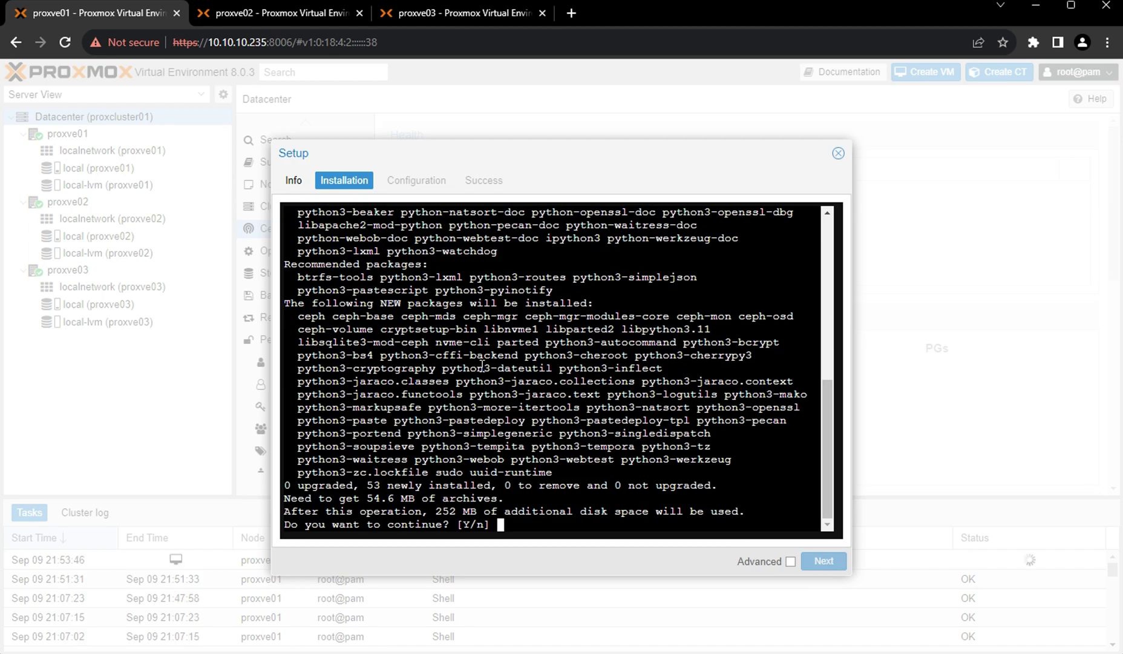
type("y")
key("Return")
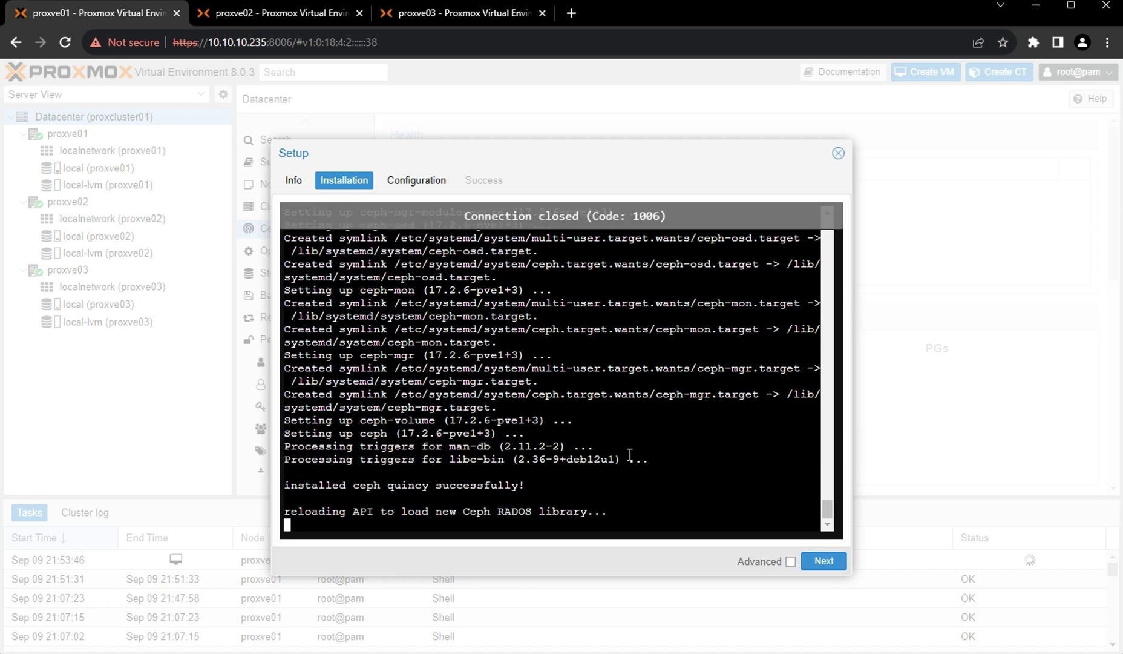
left_click(825, 561)
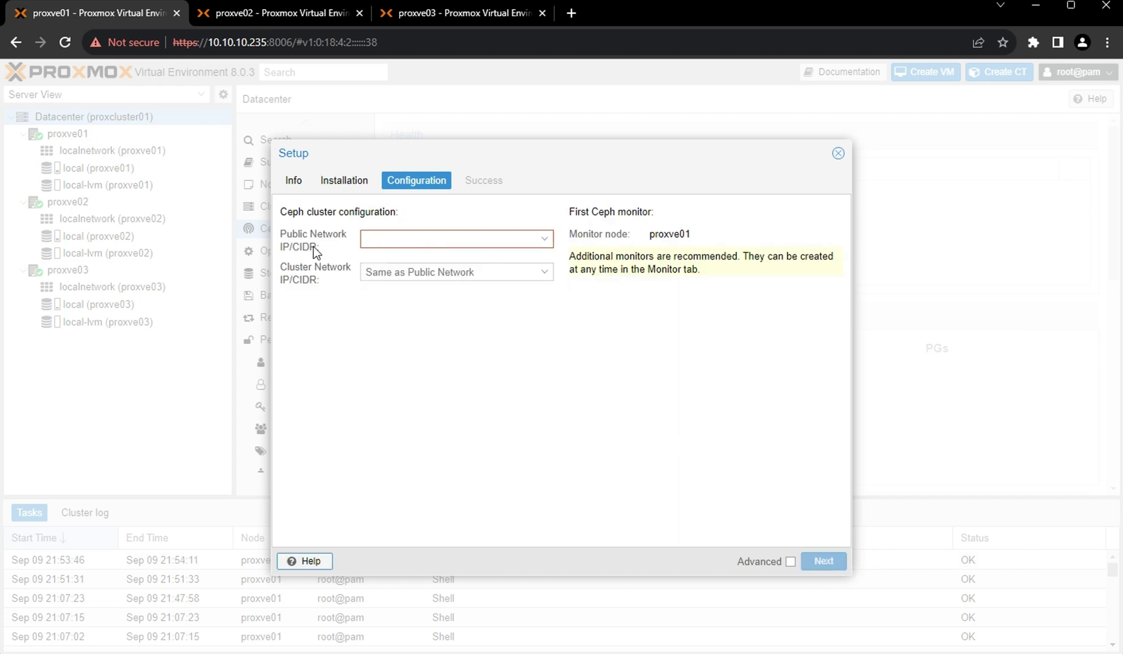
Set both the Ceph public and cluster networks to 10.10.10.235/24 and apply the configuration.
left_click(544, 239)
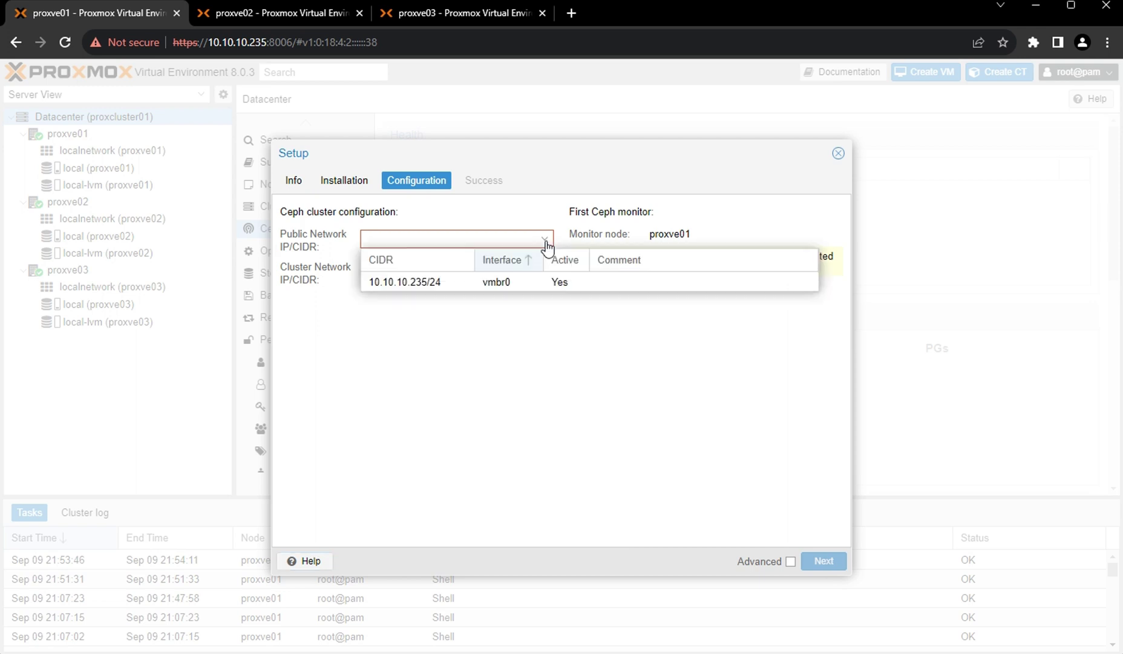
left_click(431, 283)
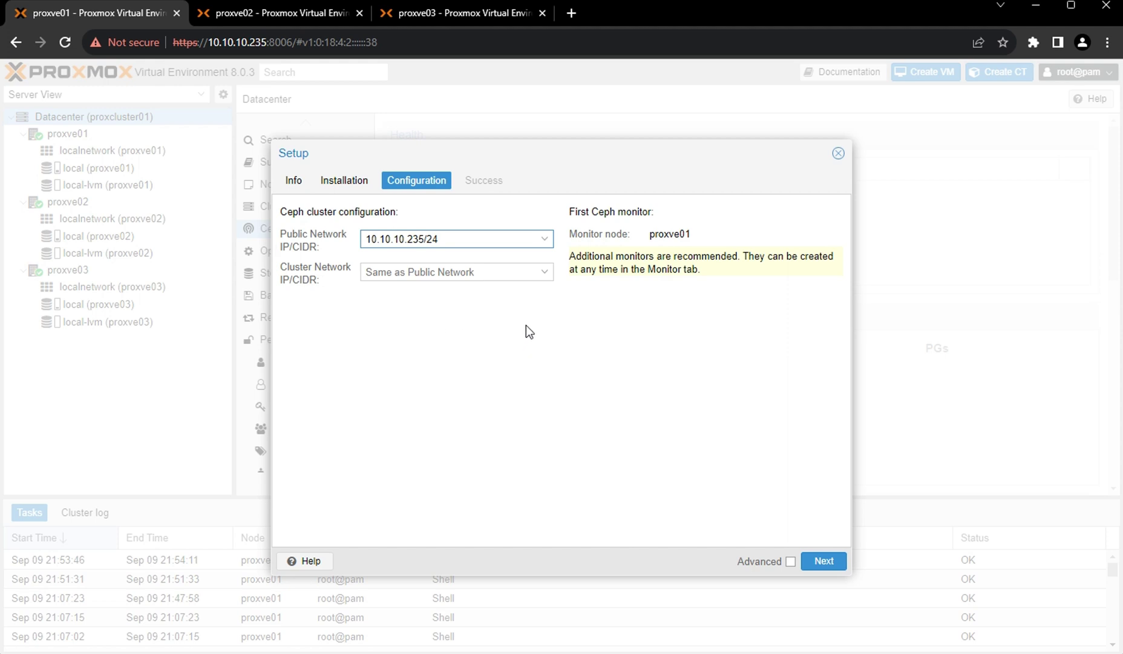
left_click(545, 273)
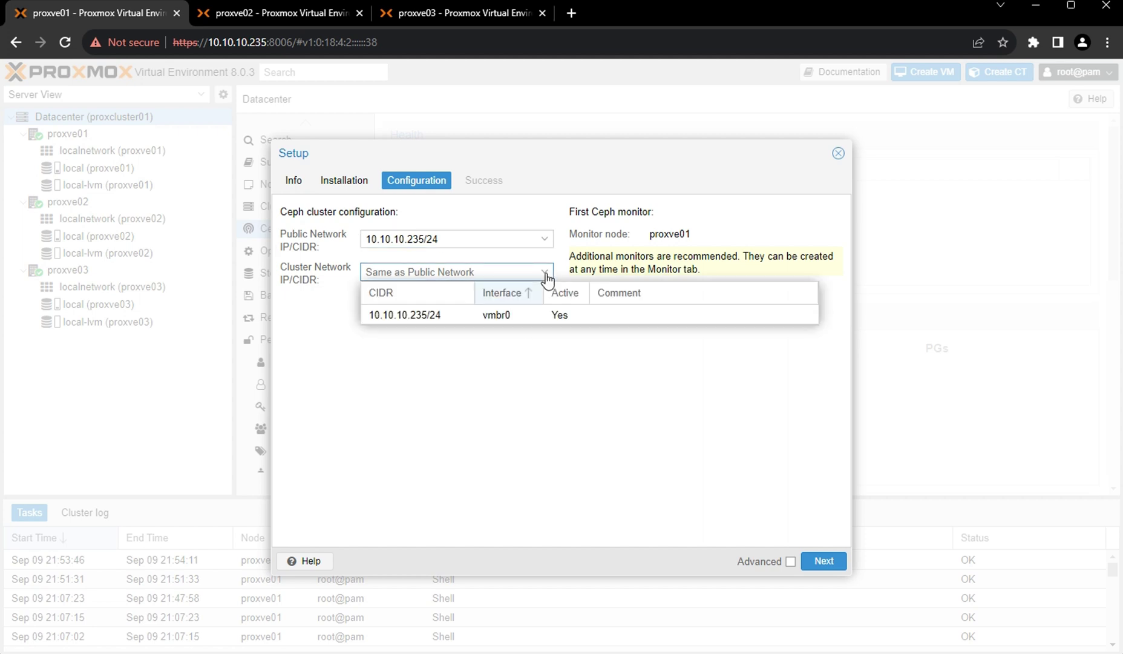
left_click(406, 315)
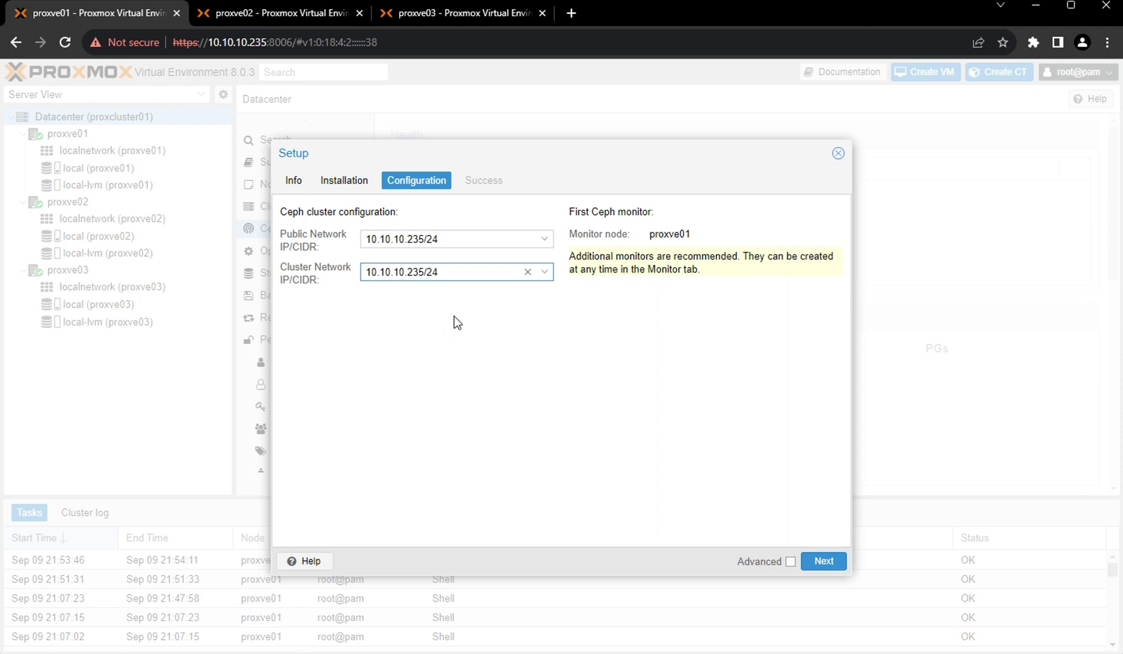
left_click(824, 562)
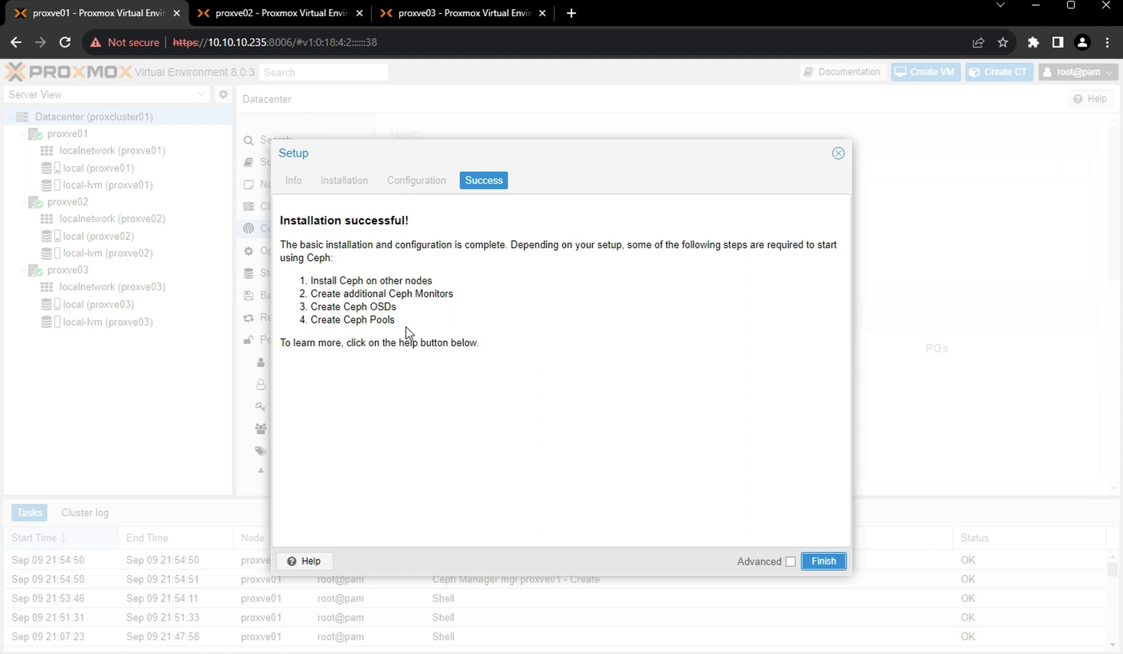
Review the follow-up steps (other nodes, monitors, OSDs, pools) and finish the Ceph wizard.
left_click_drag(314, 281, 419, 282)
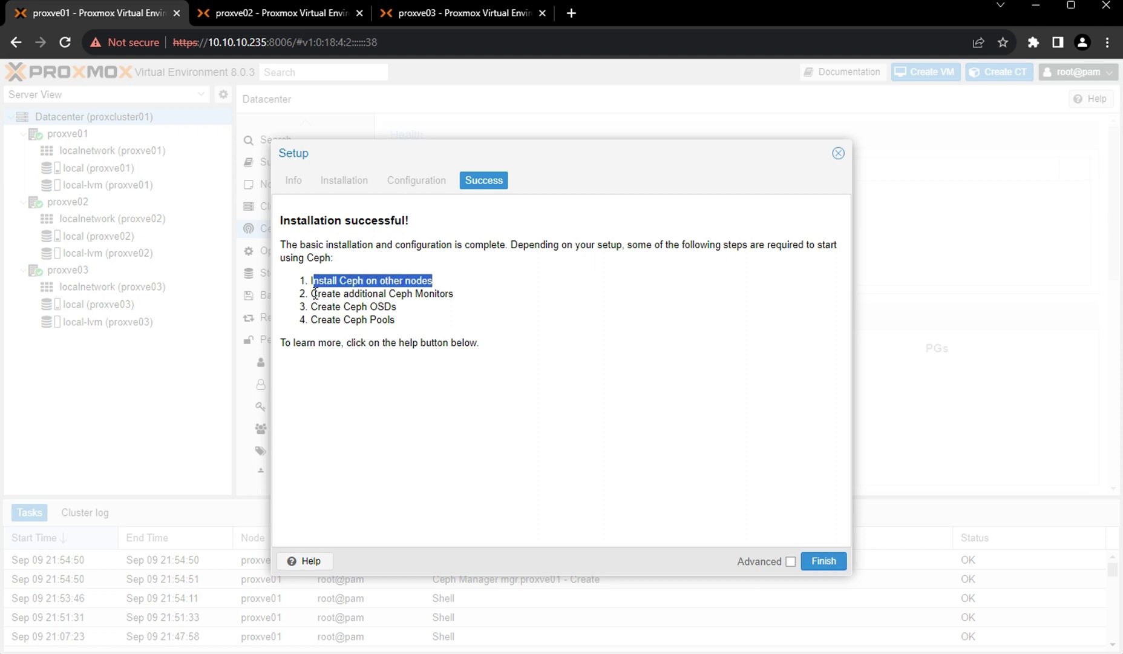
left_click_drag(312, 293, 452, 292)
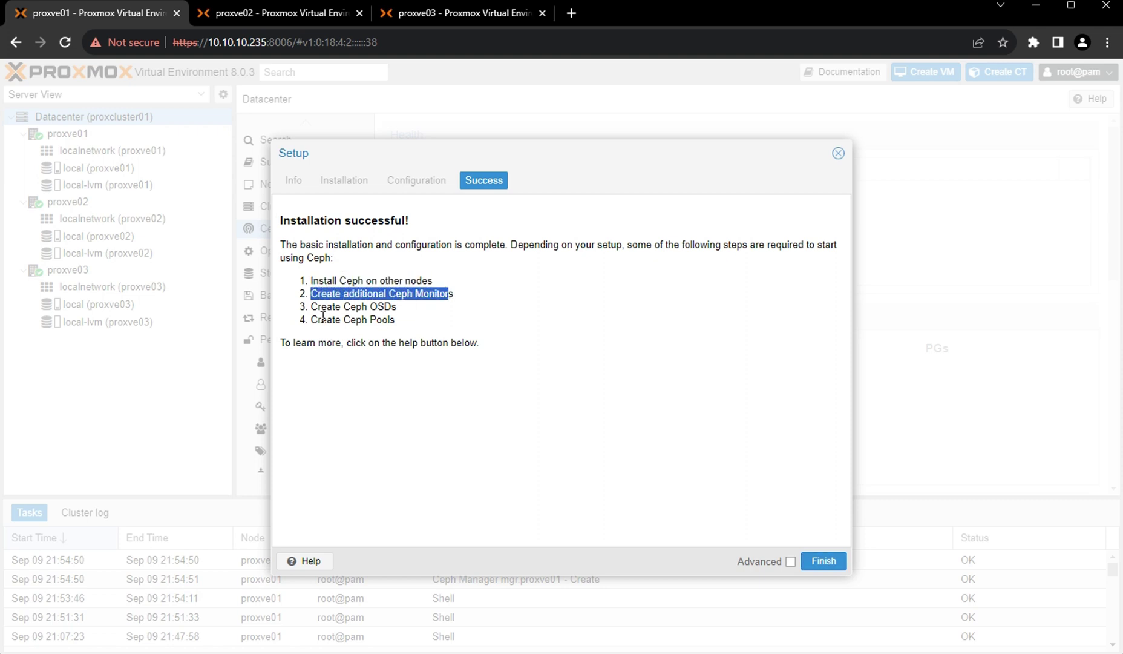
left_click_drag(311, 306, 398, 308)
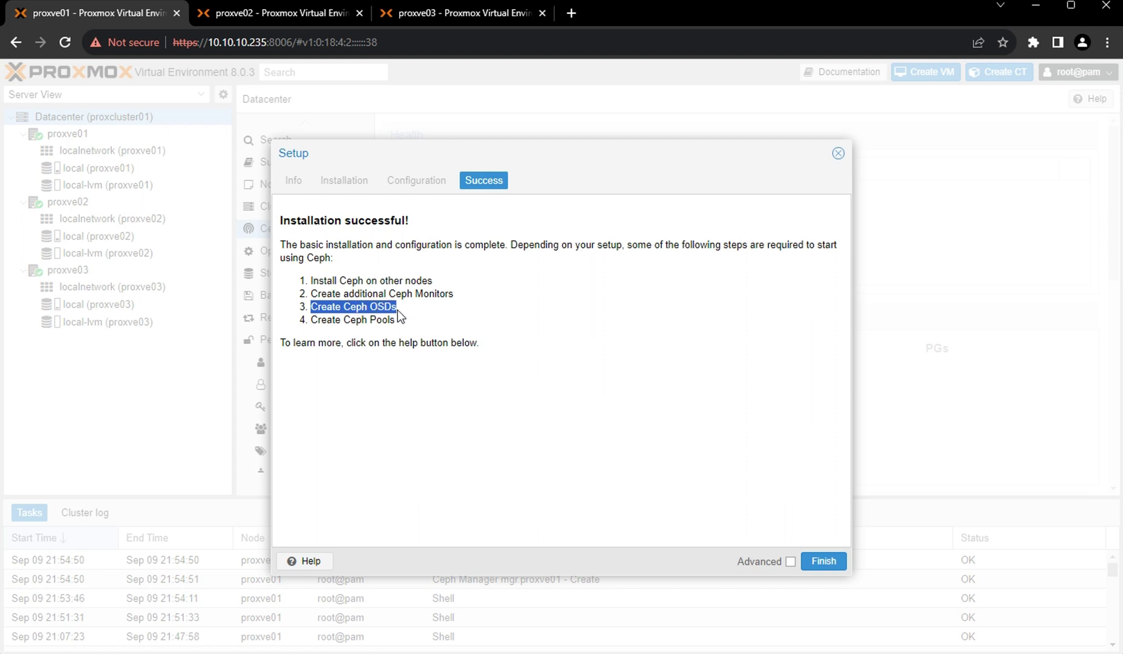
left_click_drag(311, 319, 301, 286)
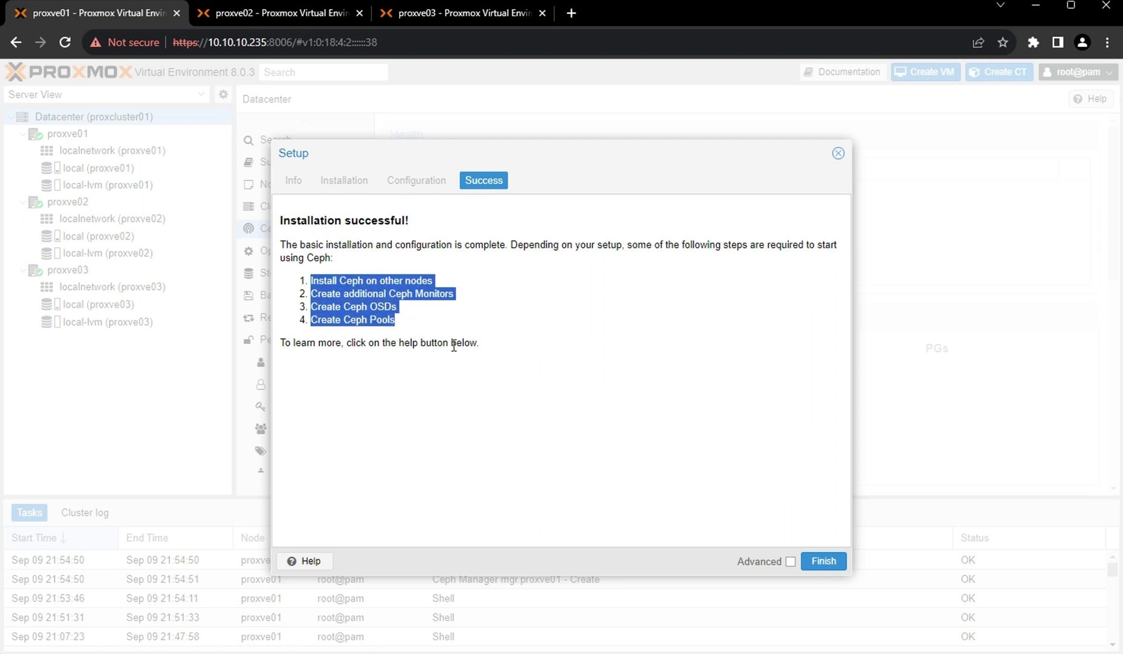
left_click(824, 561)
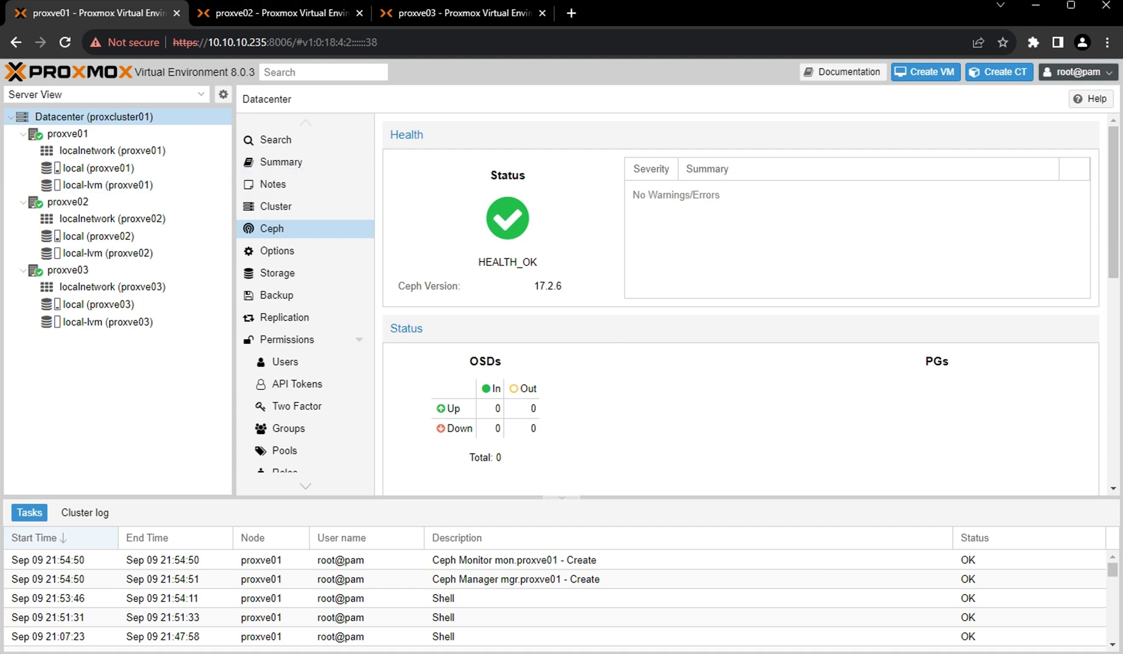
left_click(265, 12)
Confirm the proxve02 address ends in 236 and open its Datacenter Ceph page.
left_click(259, 41)
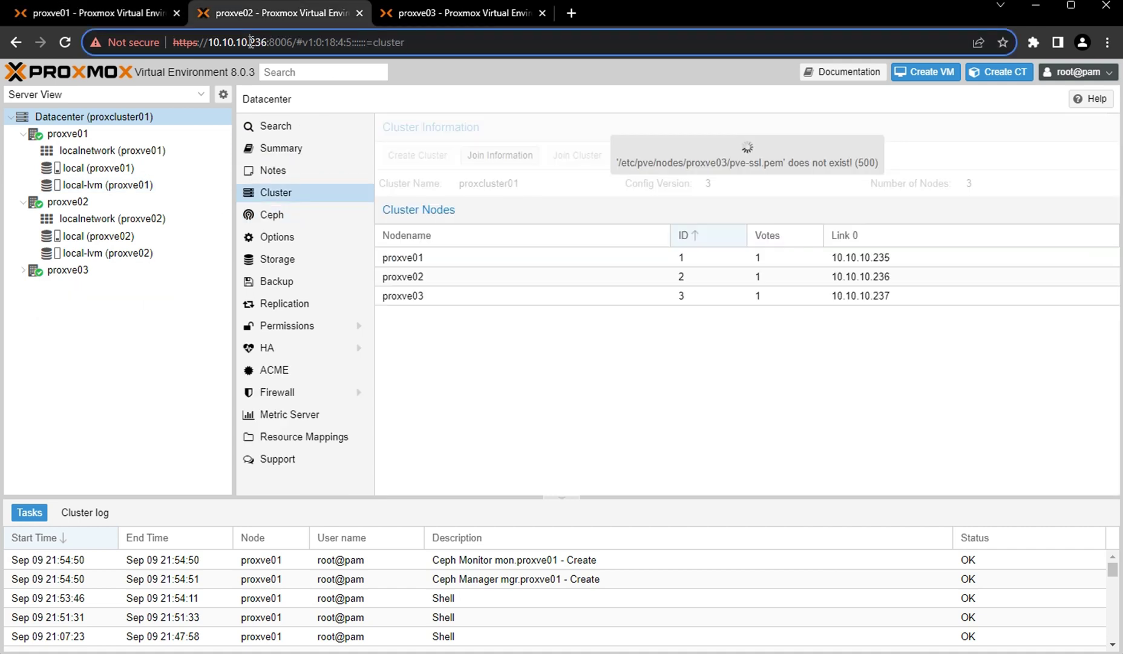
double_click(258, 42)
left_click(115, 119)
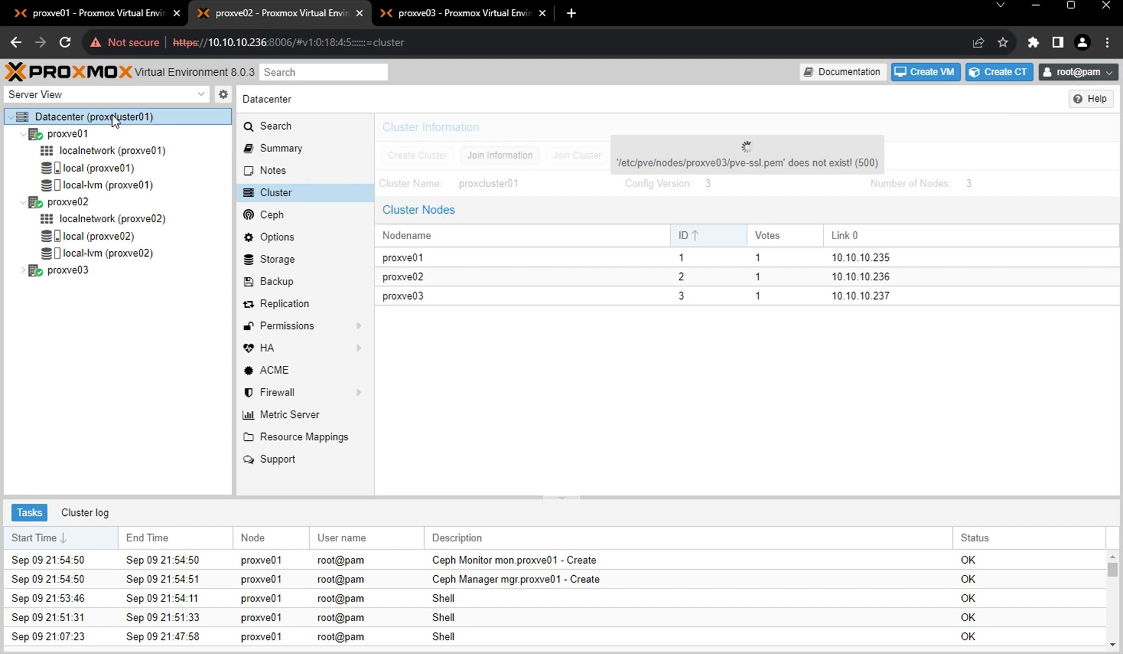
left_click(271, 217)
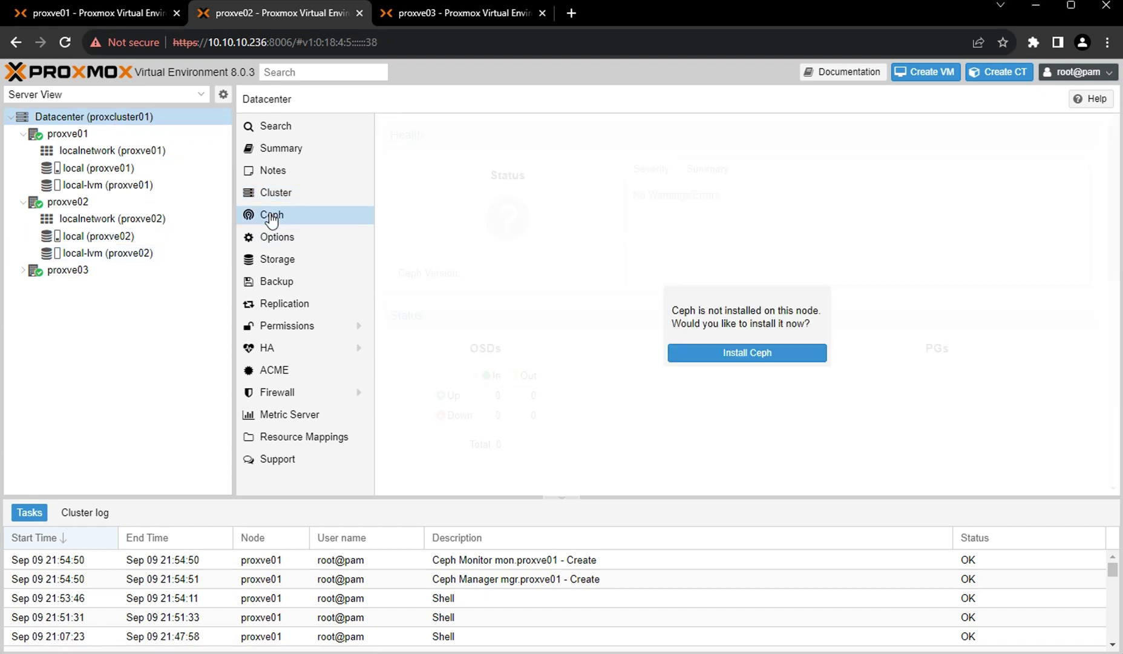
Install Ceph quincy on proxve02 from No-Subscription, confirm with y, and finish the wizard.
left_click(734, 357)
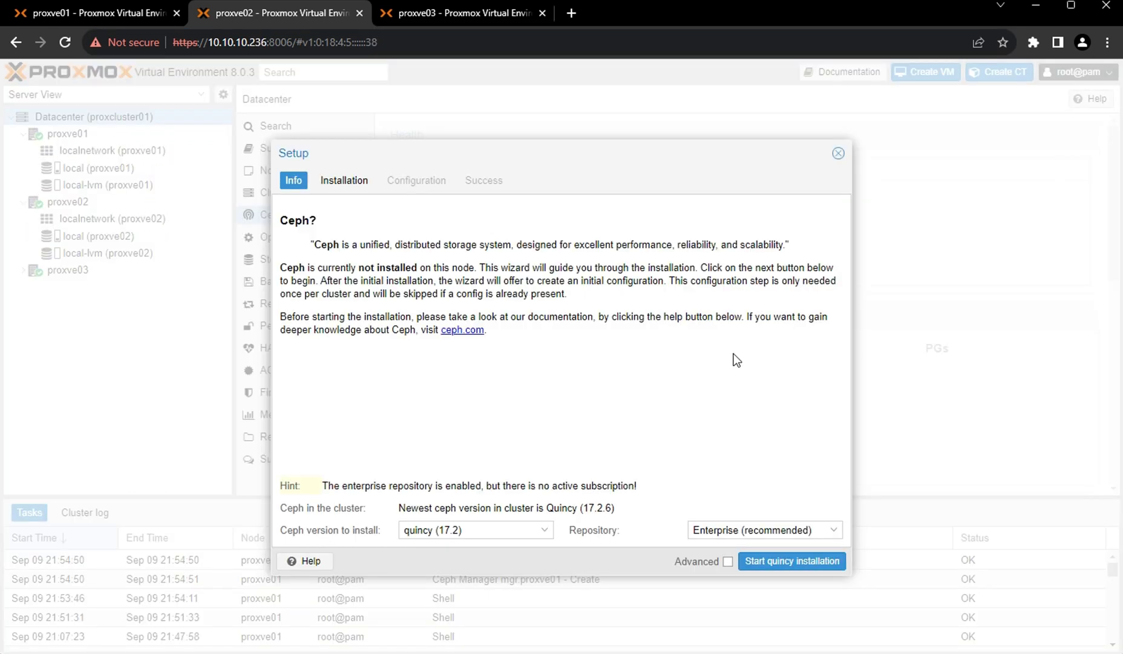
left_click(792, 530)
left_click(757, 569)
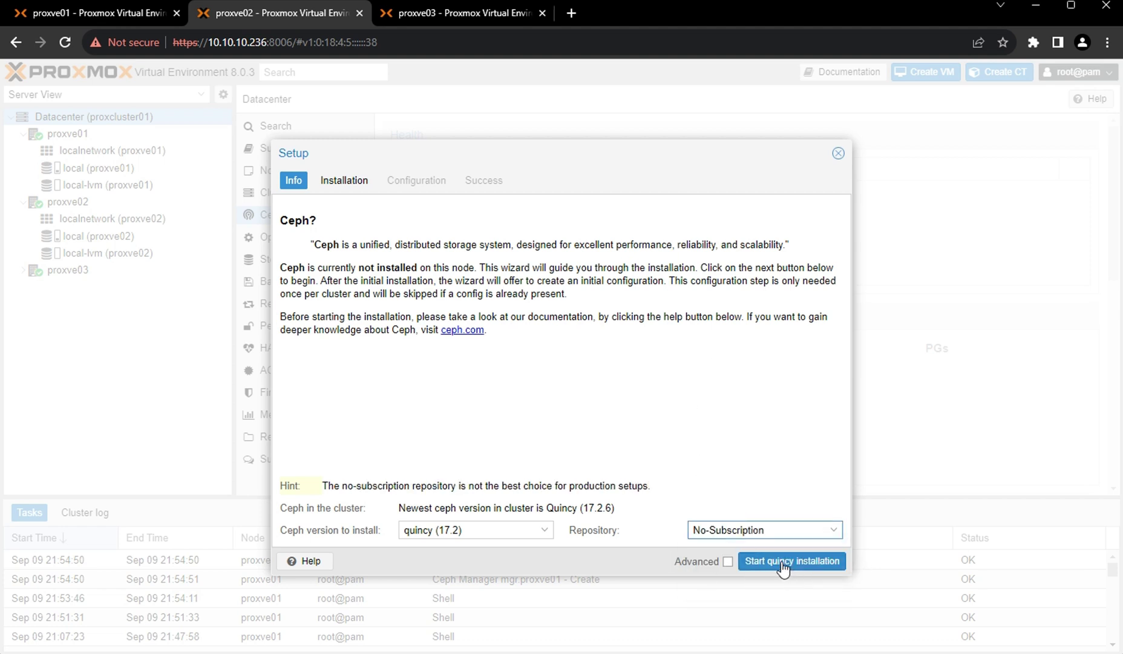
left_click(780, 561)
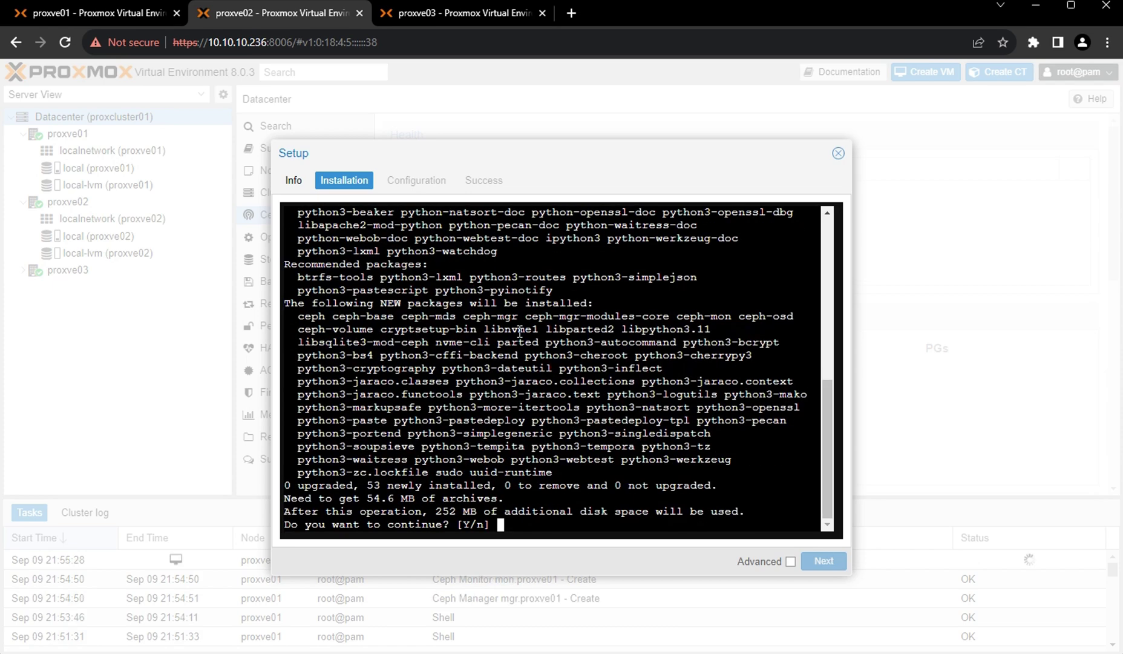
type("y")
key("Return")
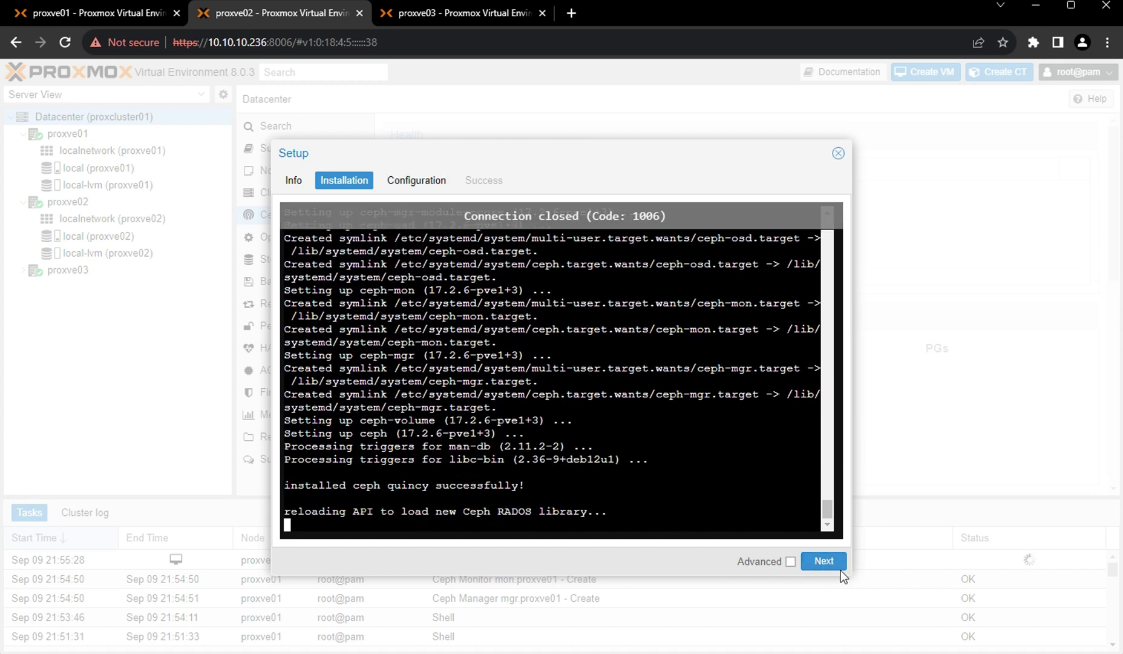
left_click(823, 562)
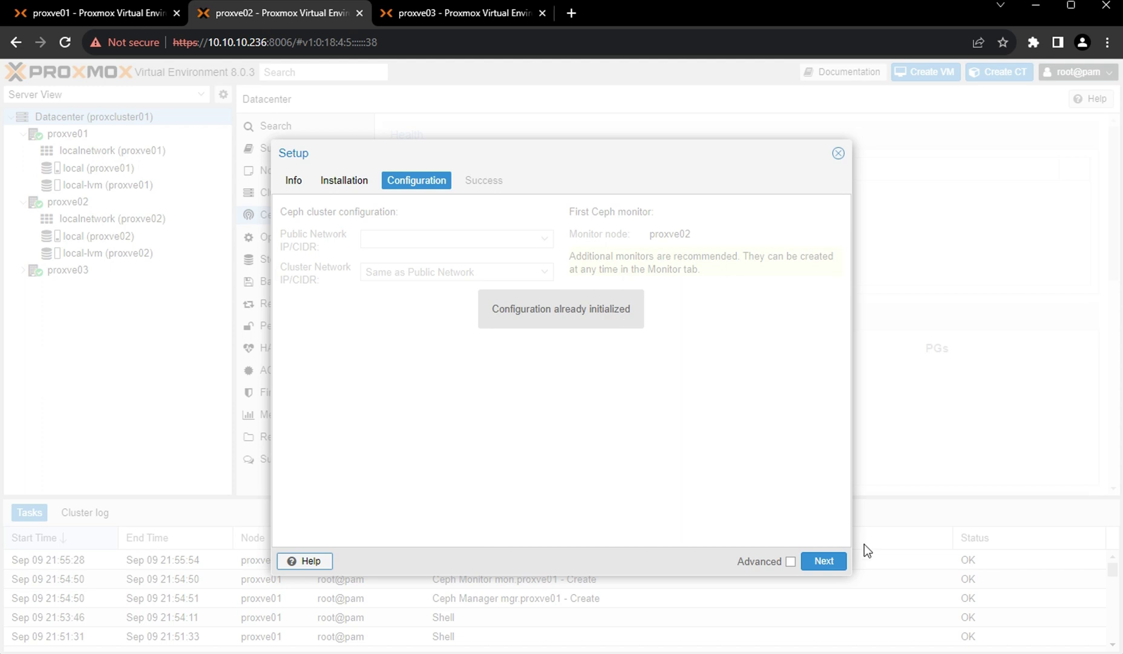
left_click(826, 563)
left_click(824, 561)
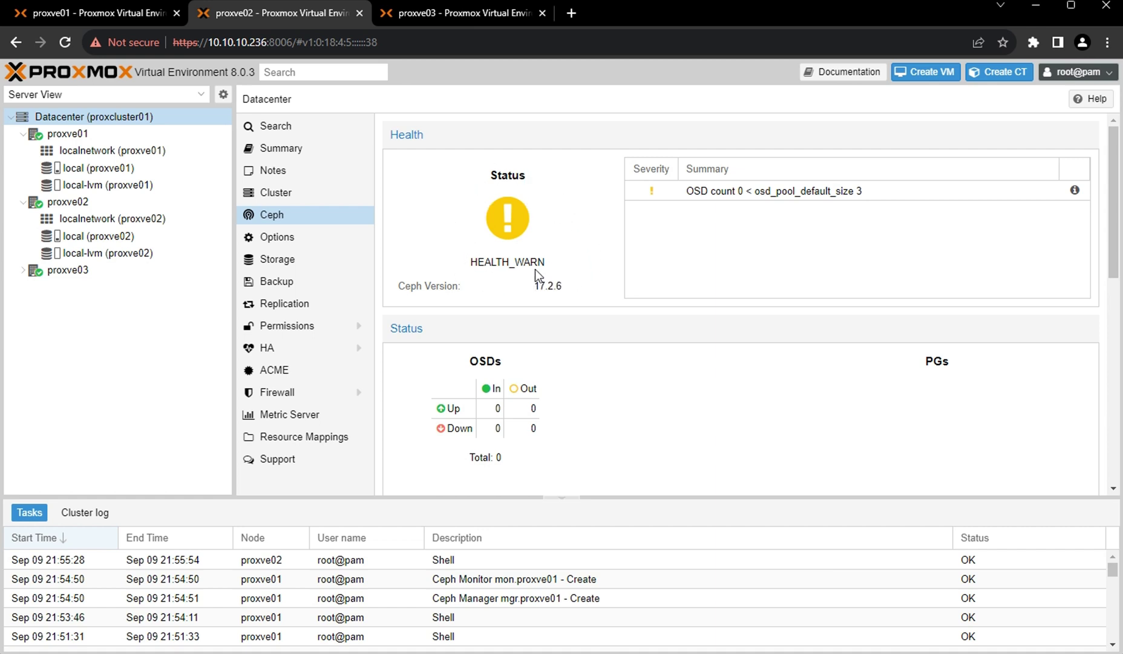
Install Ceph quincy on proxve03 from the No-Subscription repository, confirming with y.
left_click(437, 14)
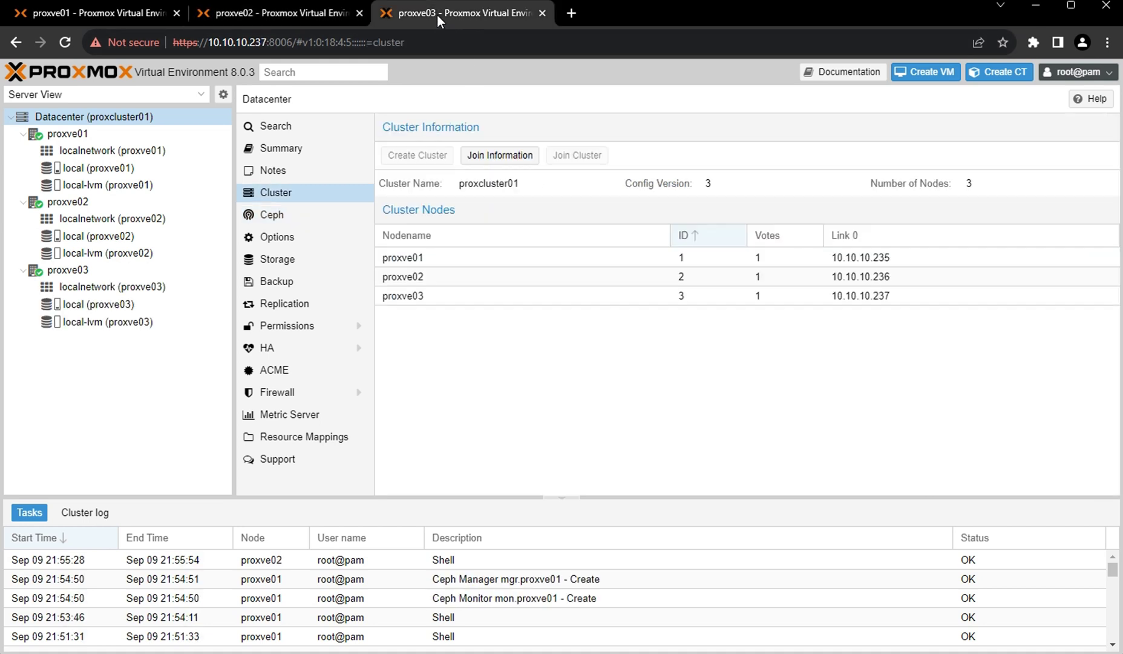
left_click(95, 116)
left_click(273, 217)
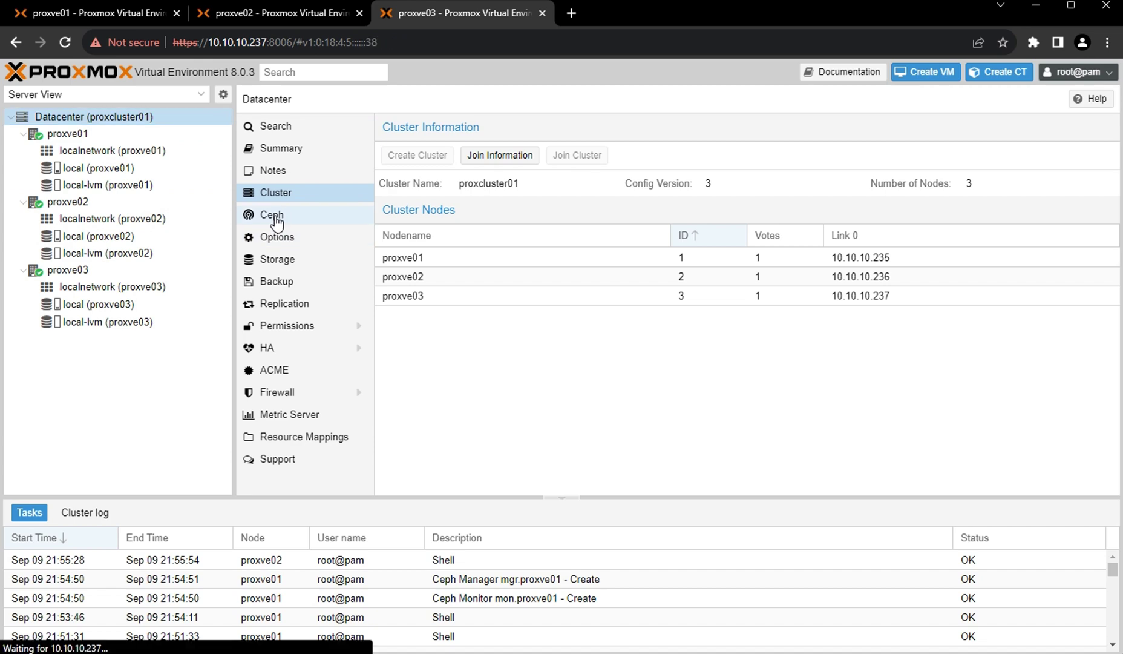
left_click(751, 357)
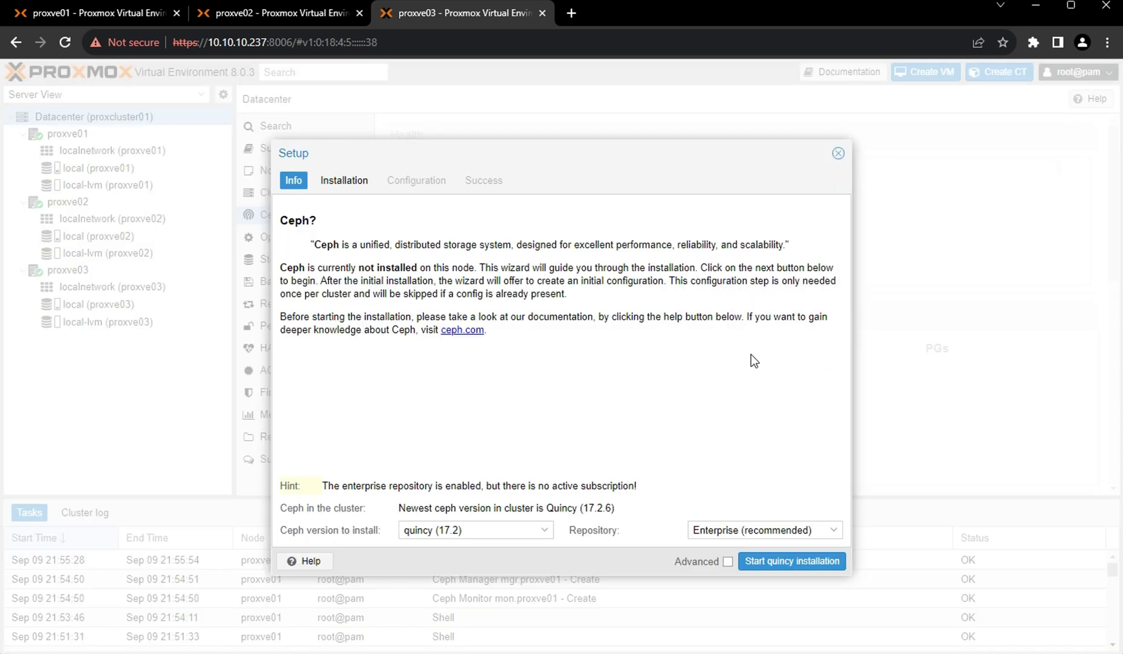
left_click(801, 531)
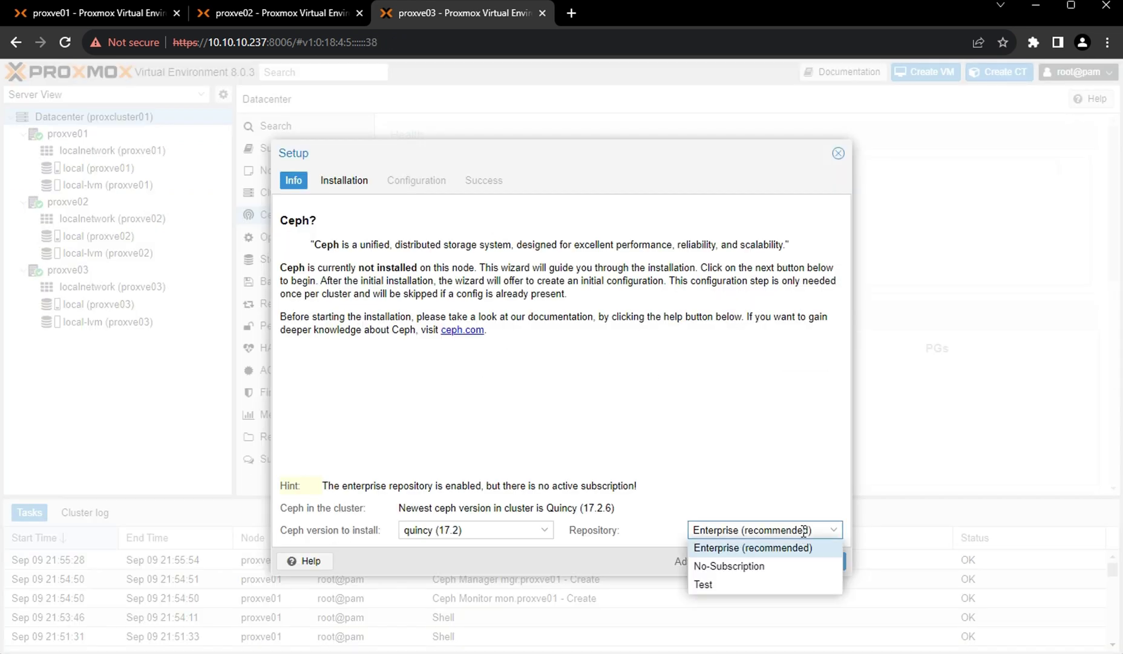
left_click(748, 566)
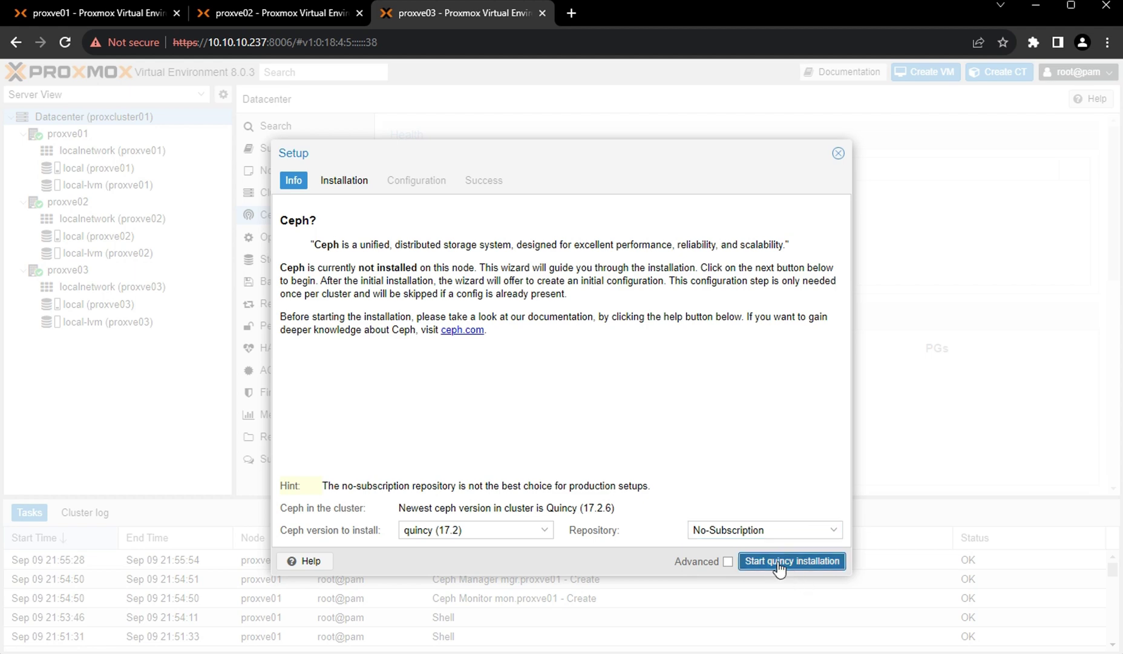
left_click(778, 561)
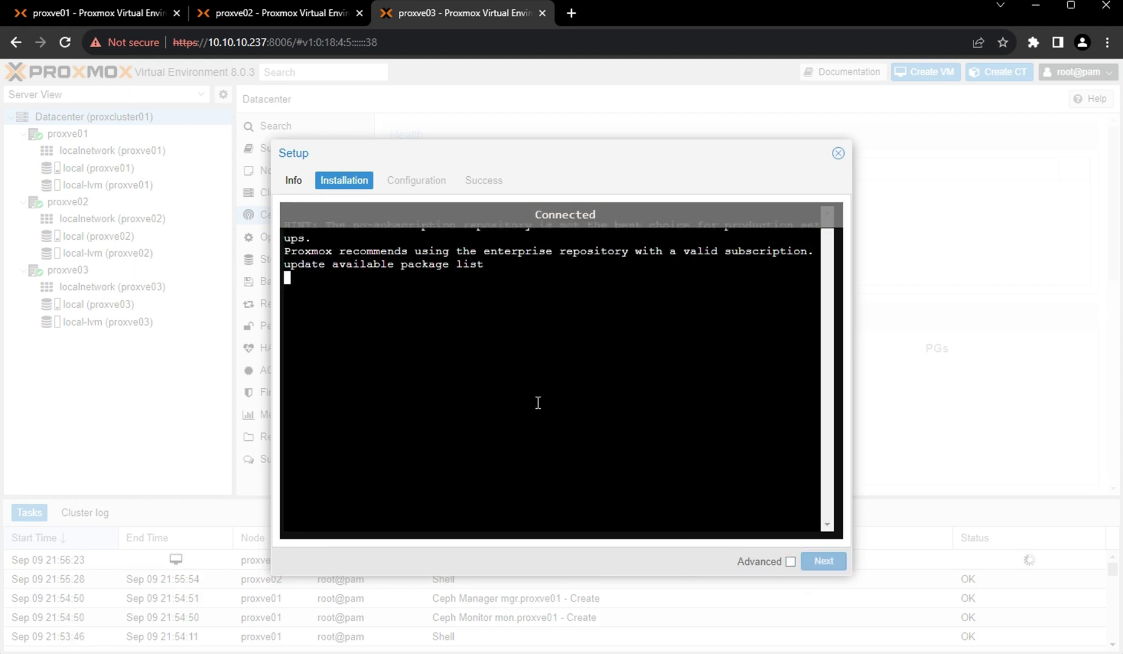
type("y")
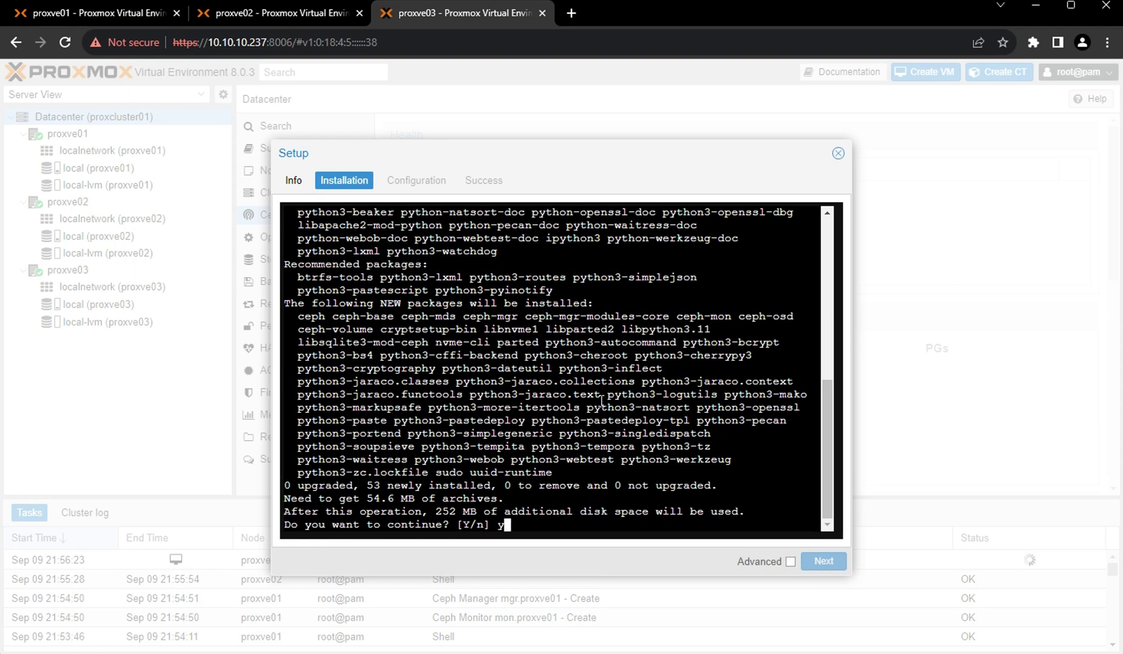
key("Return")
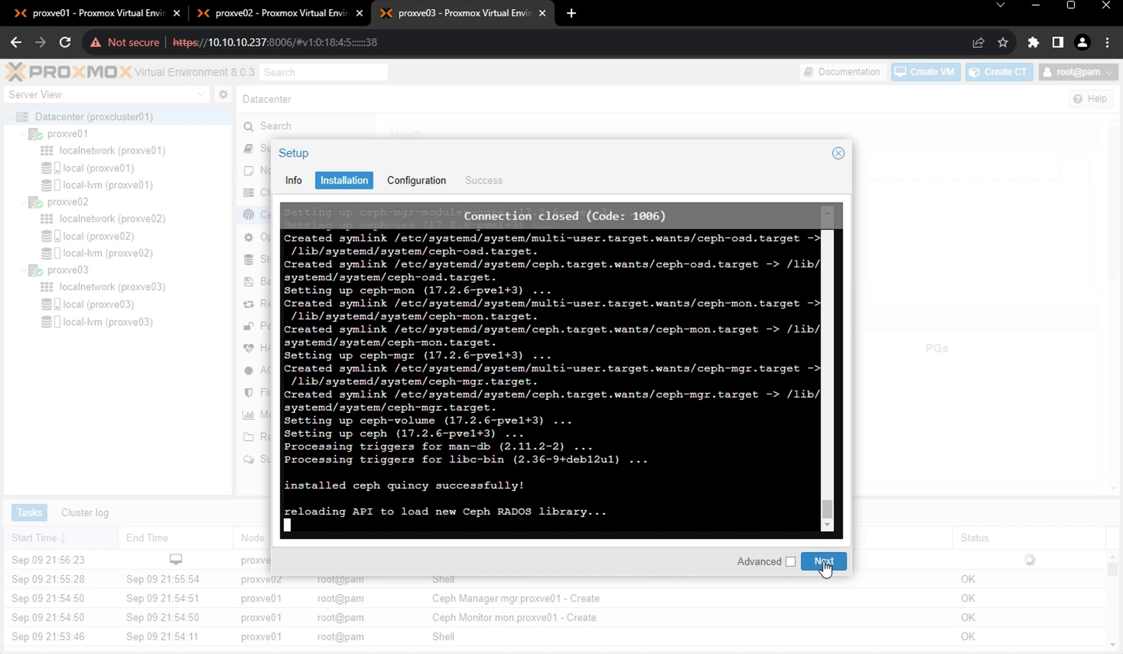
Finish proxve03's Ceph wizard and compare the HEALTH_WARN status across all three node pages.
left_click(824, 562)
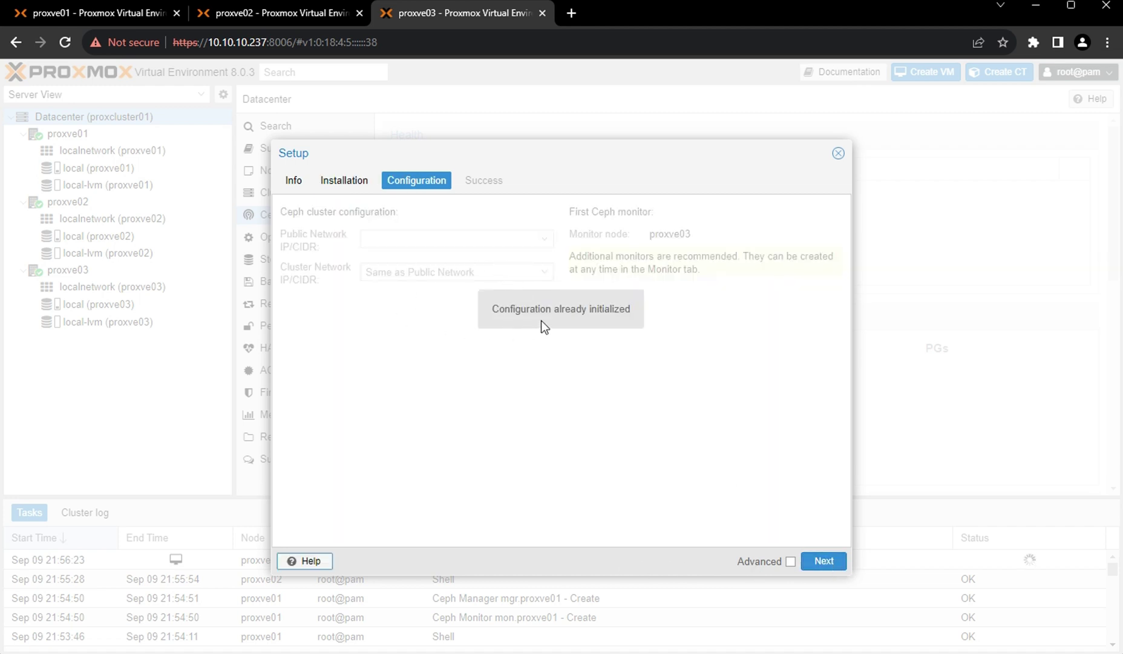
left_click(811, 554)
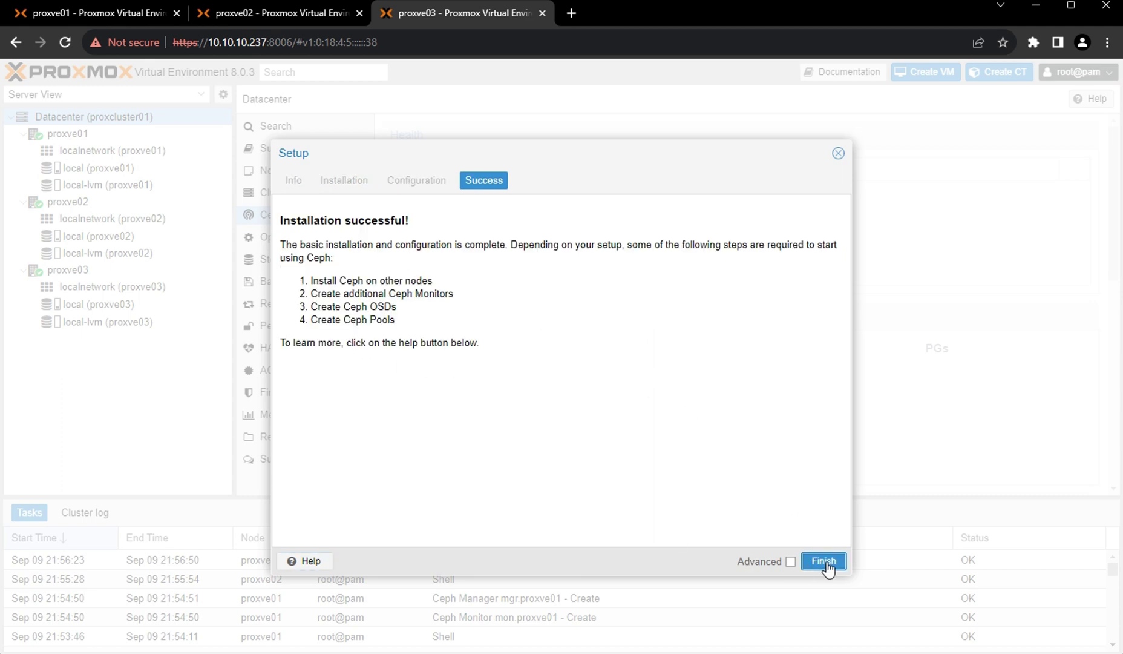
left_click(824, 561)
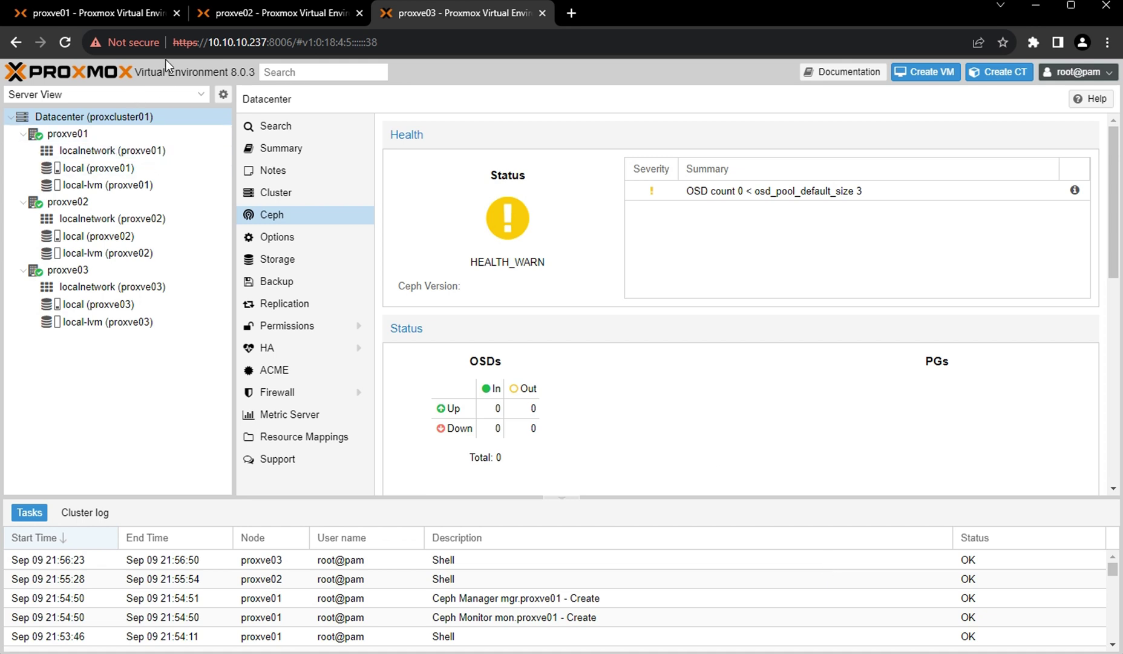
left_click(117, 12)
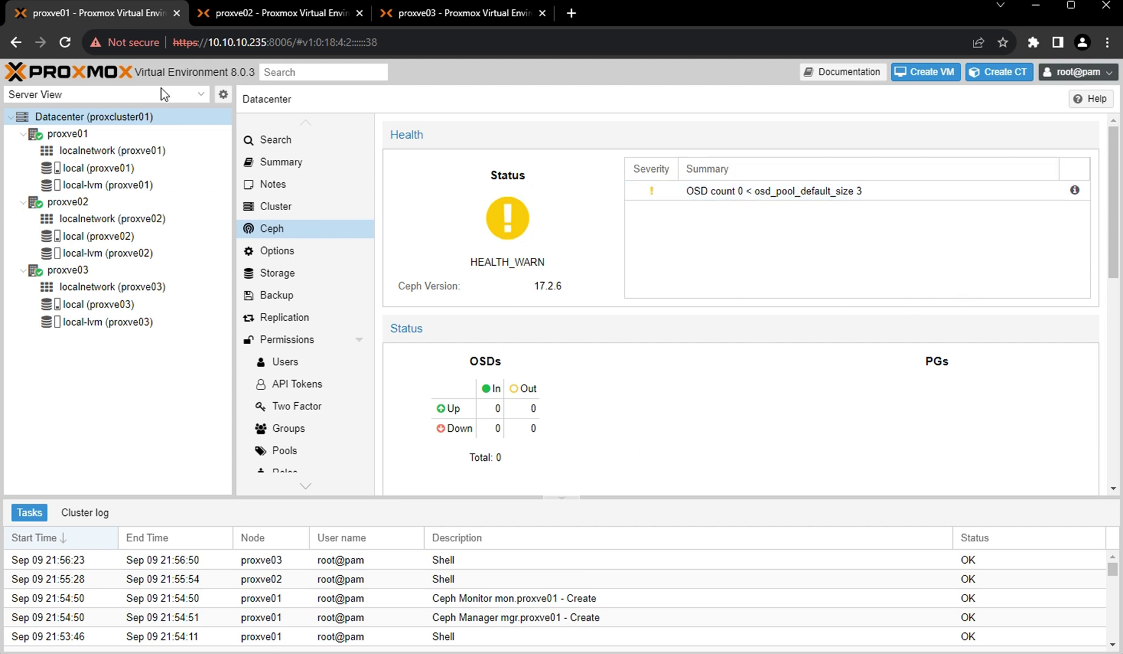
left_click(266, 13)
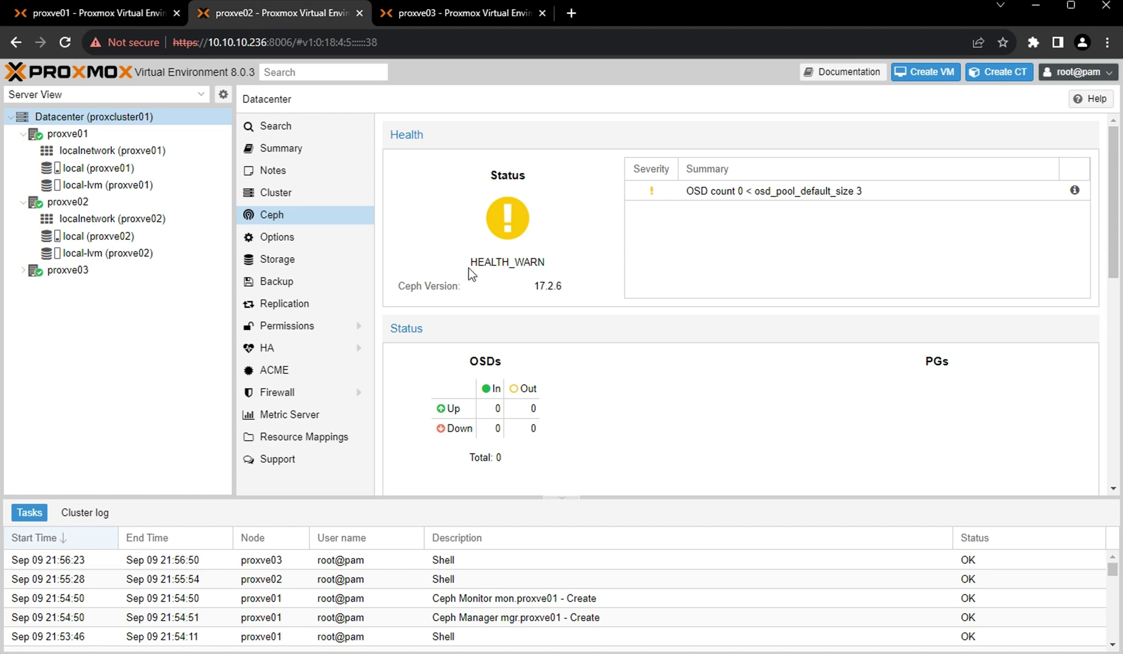
left_click(421, 15)
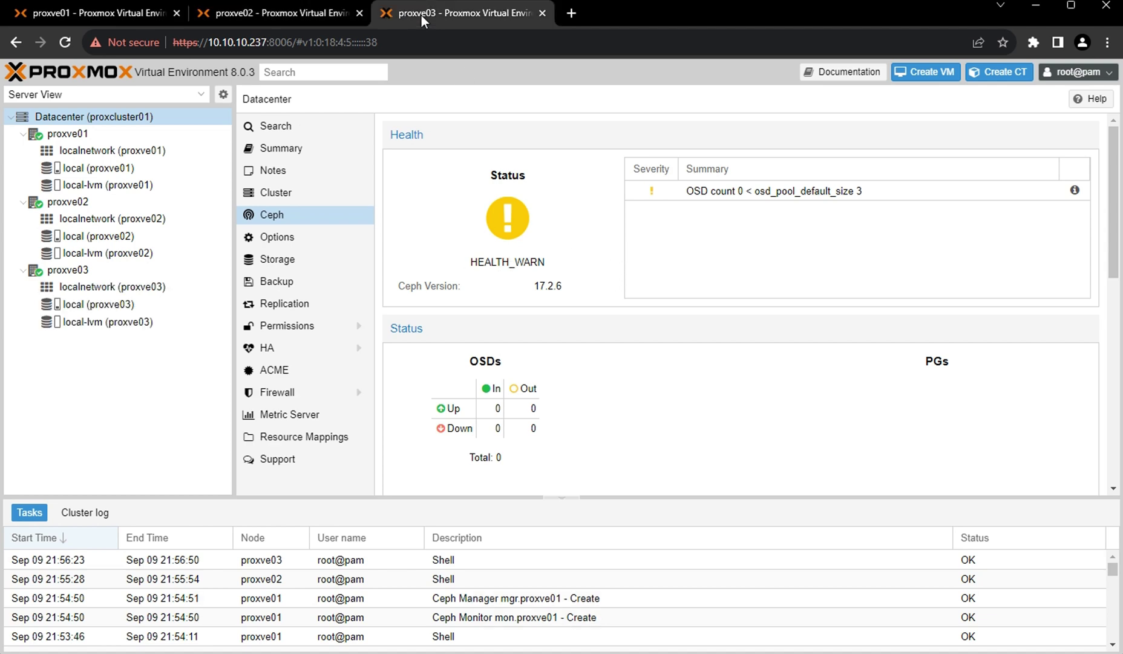
left_click(245, 15)
left_click(106, 12)
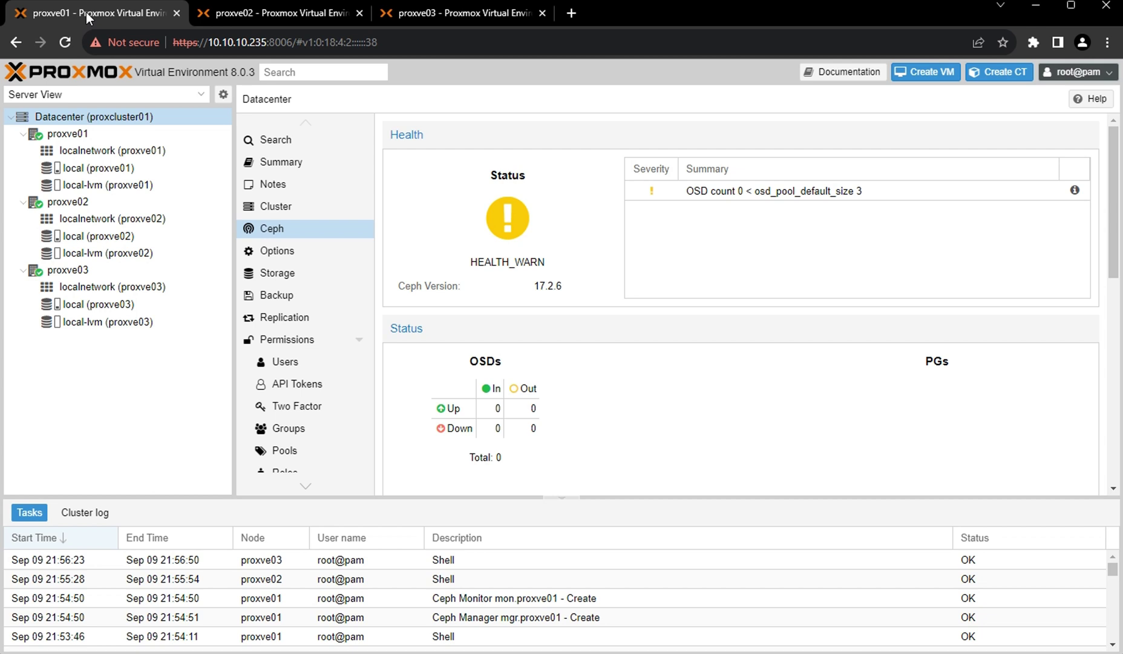
Open the Ceph OSD list for node proxve01.
left_click(67, 138)
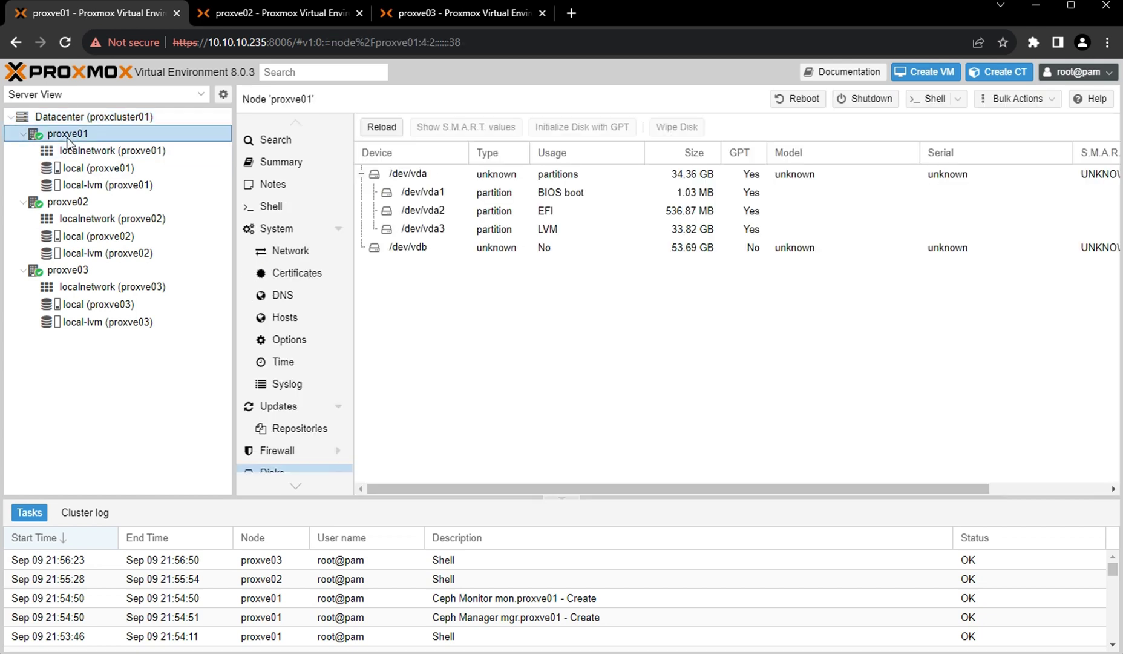
scroll(294, 343, "down", 3)
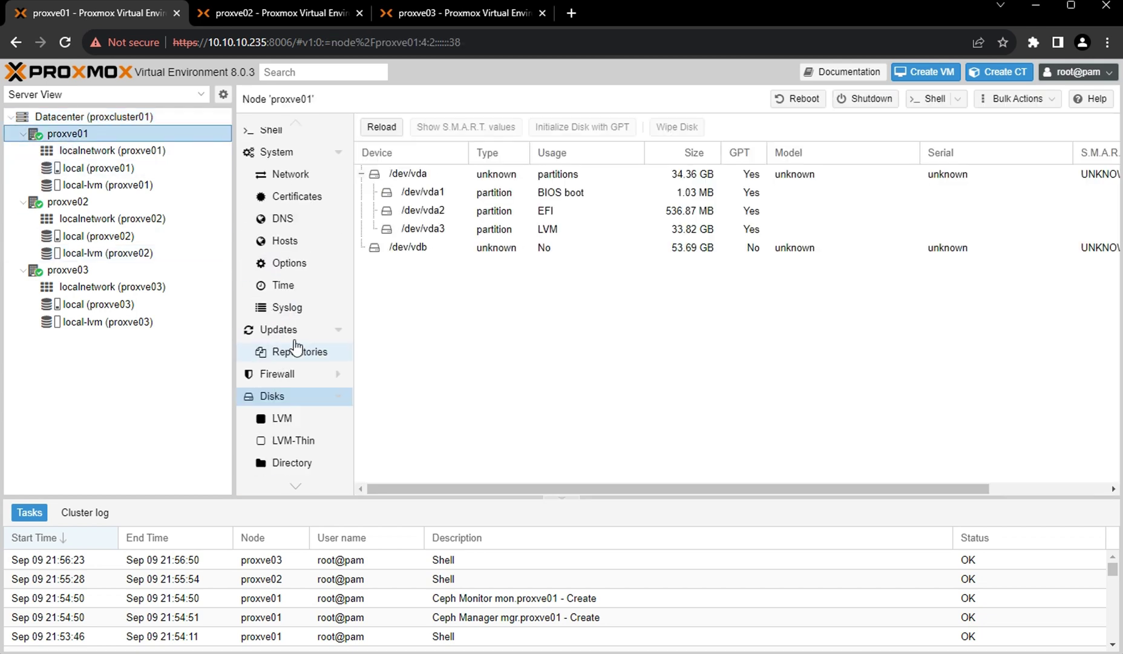
left_click(338, 397)
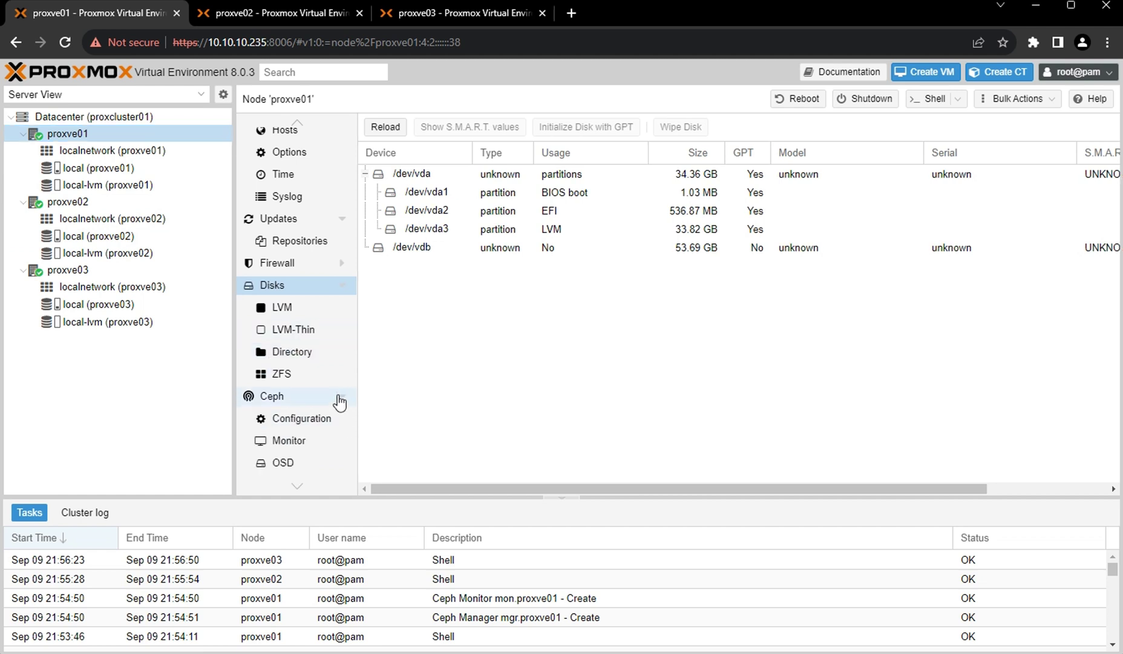
scroll(338, 395, "down", 2)
scroll(337, 395, "down", 1)
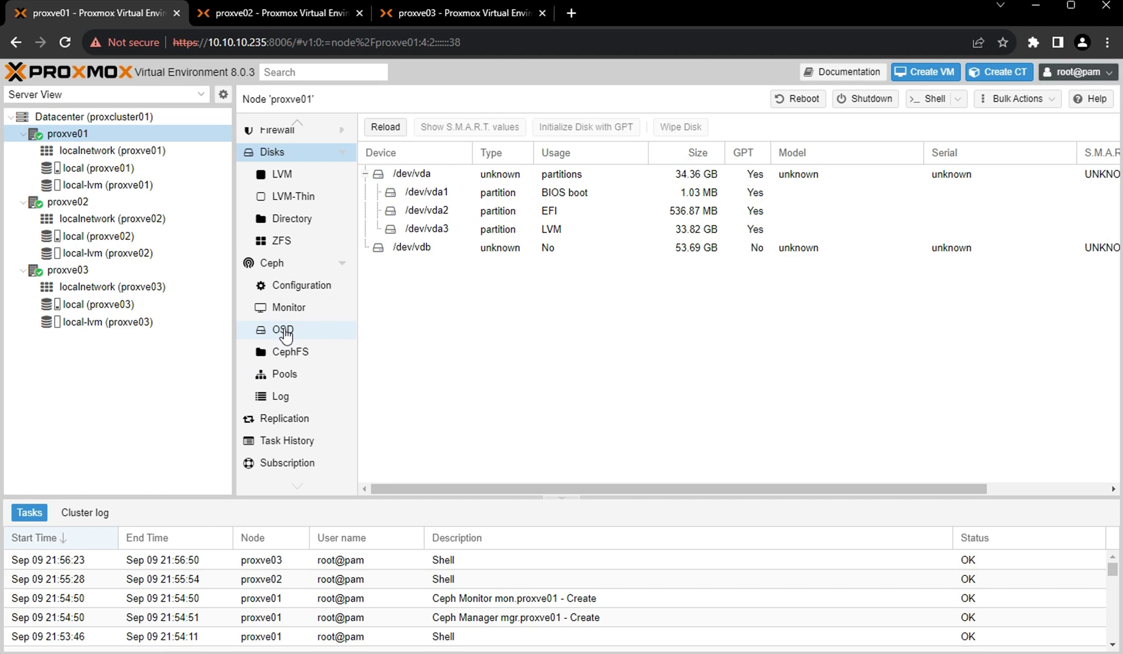
left_click(285, 332)
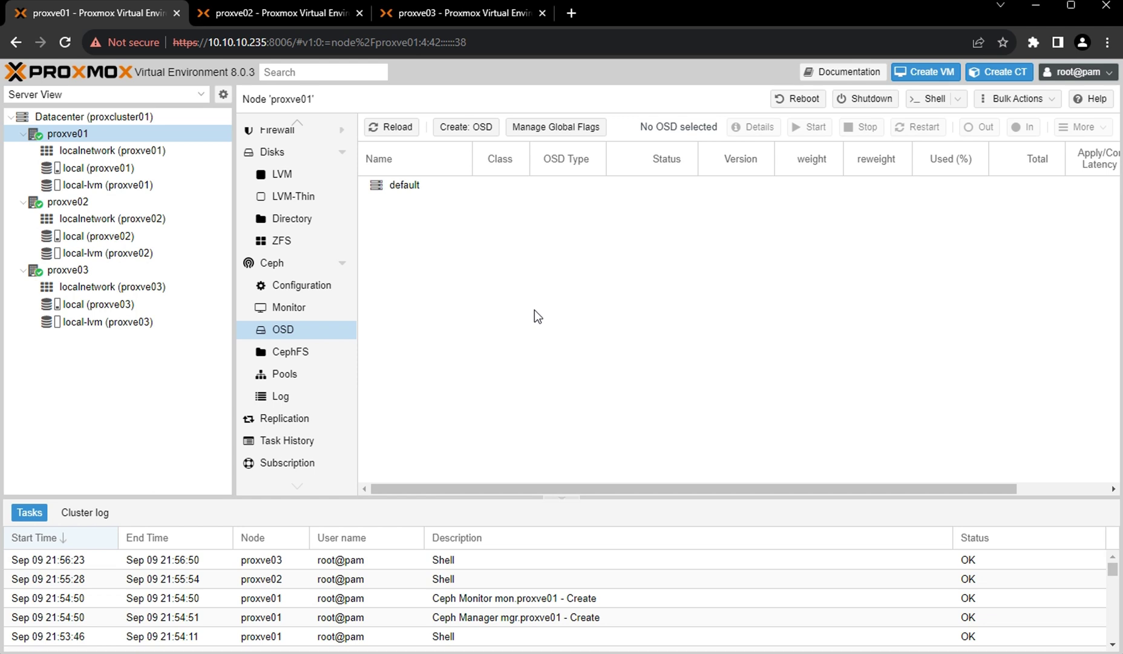
Create an OSD on /dev/vdb and reload until osd.0 shows up and in.
left_click(463, 129)
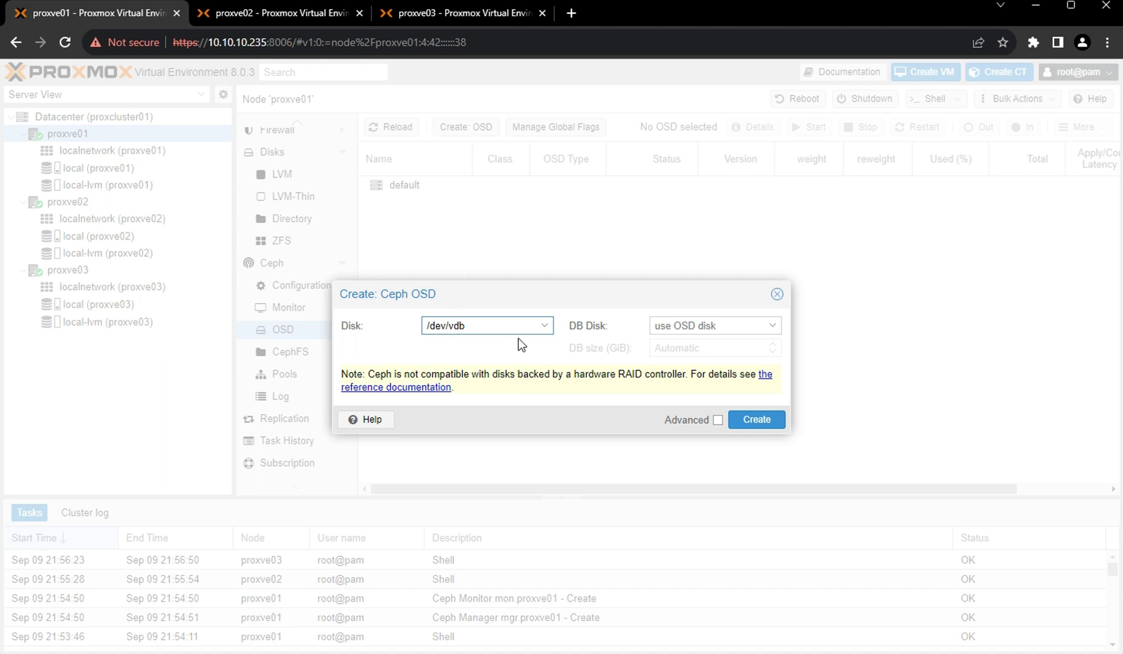
left_click(531, 327)
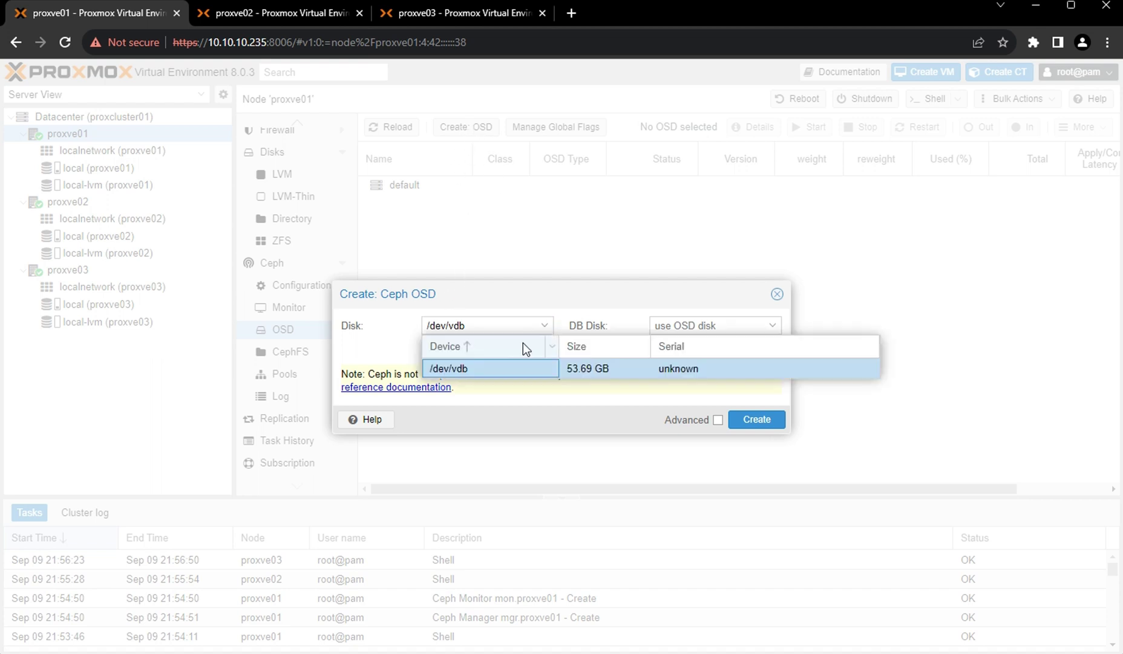
left_click(508, 370)
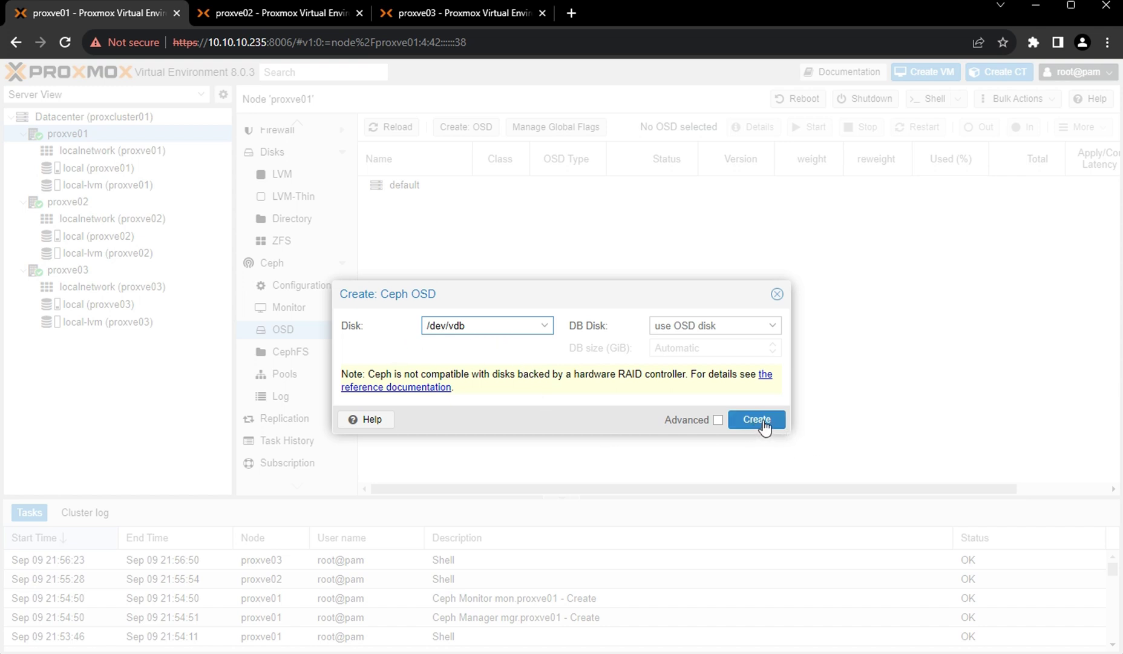
left_click(757, 419)
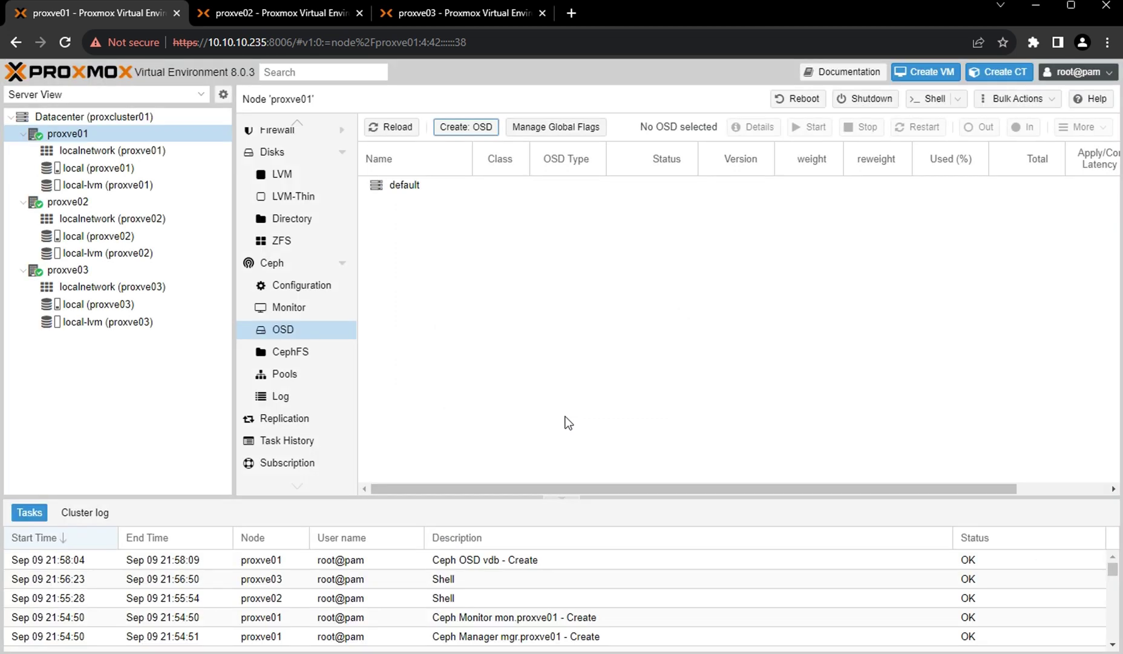
left_click(398, 128)
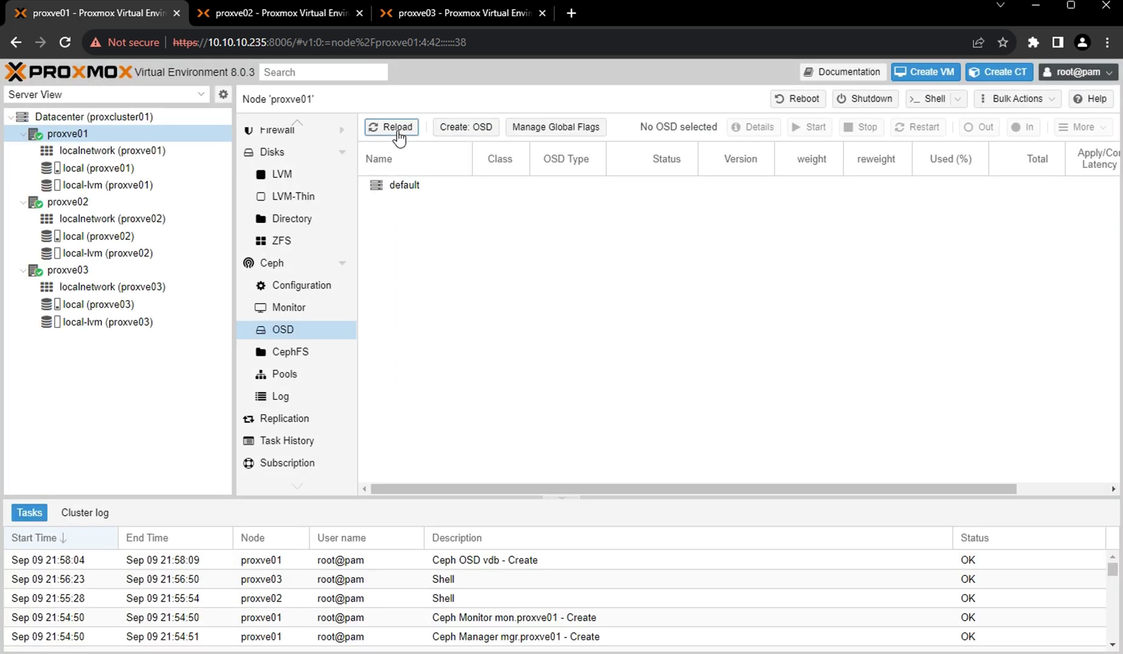
left_click(296, 308)
left_click(285, 329)
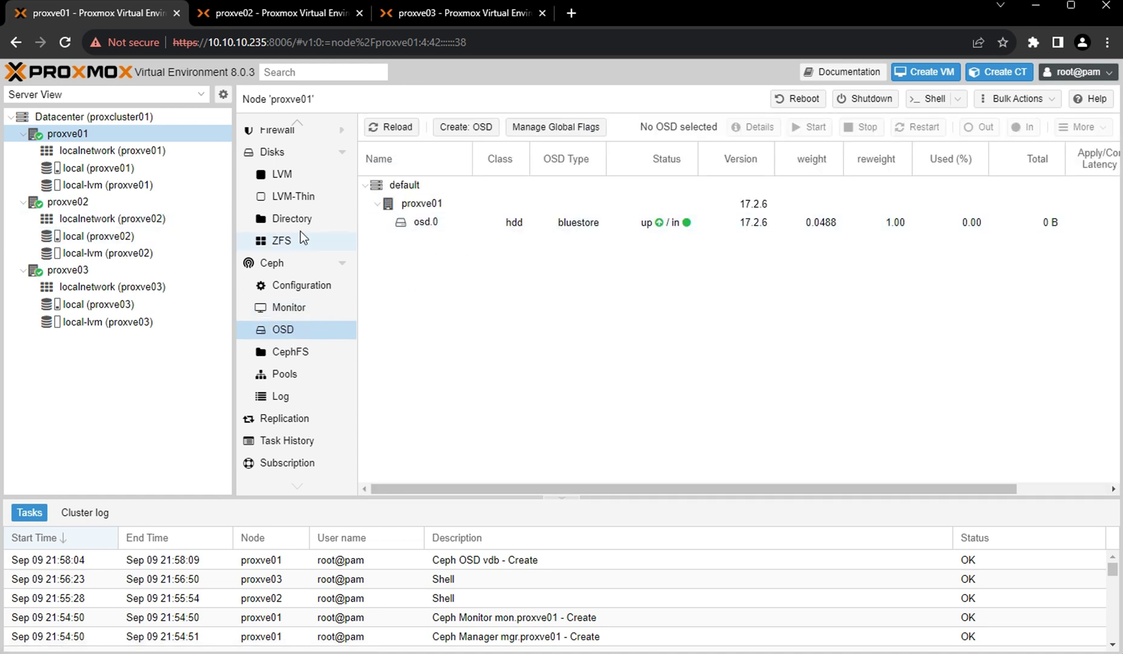
Switch to the proxve02 session and open proxve02's Ceph OSD list.
left_click(262, 15)
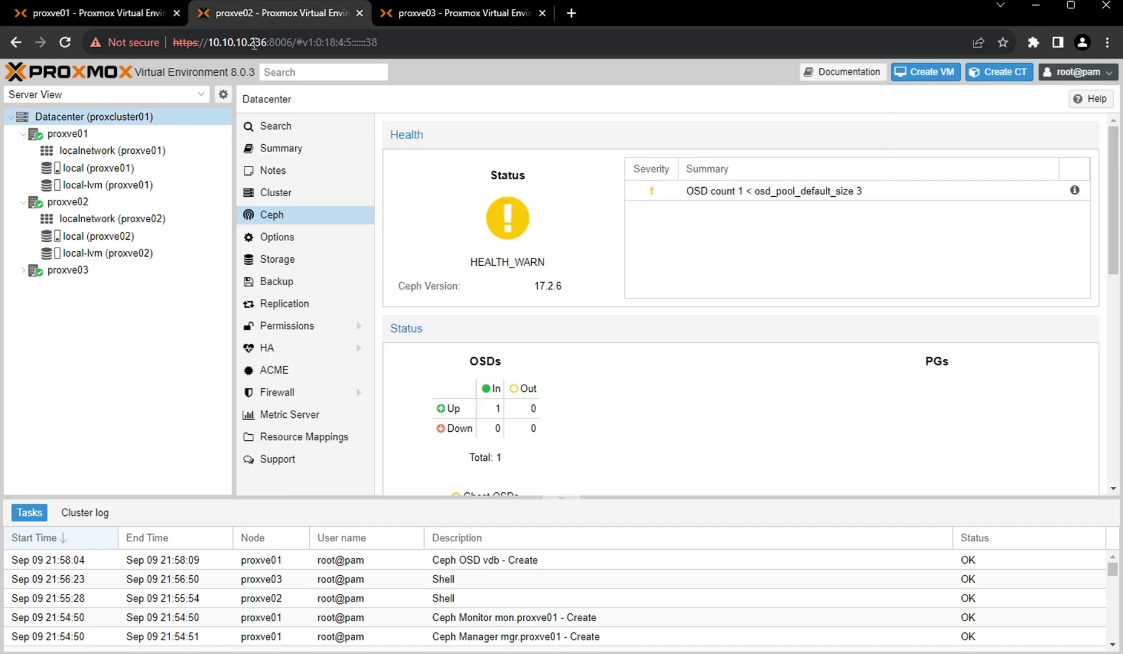
left_click(255, 43)
left_click(255, 44)
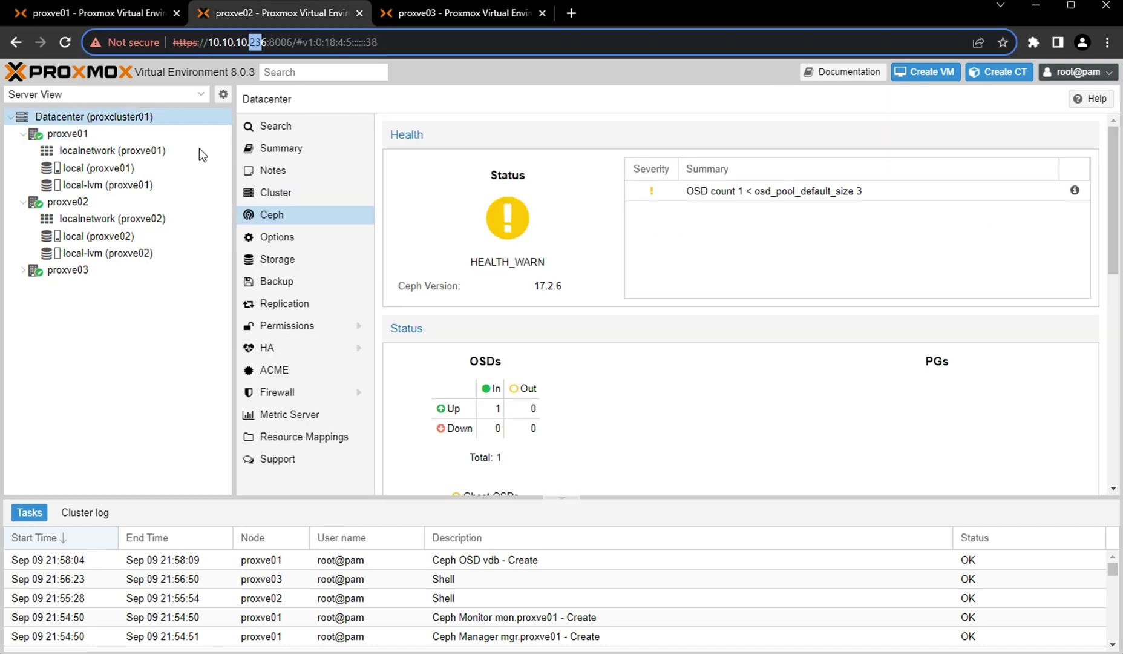
left_click(73, 206)
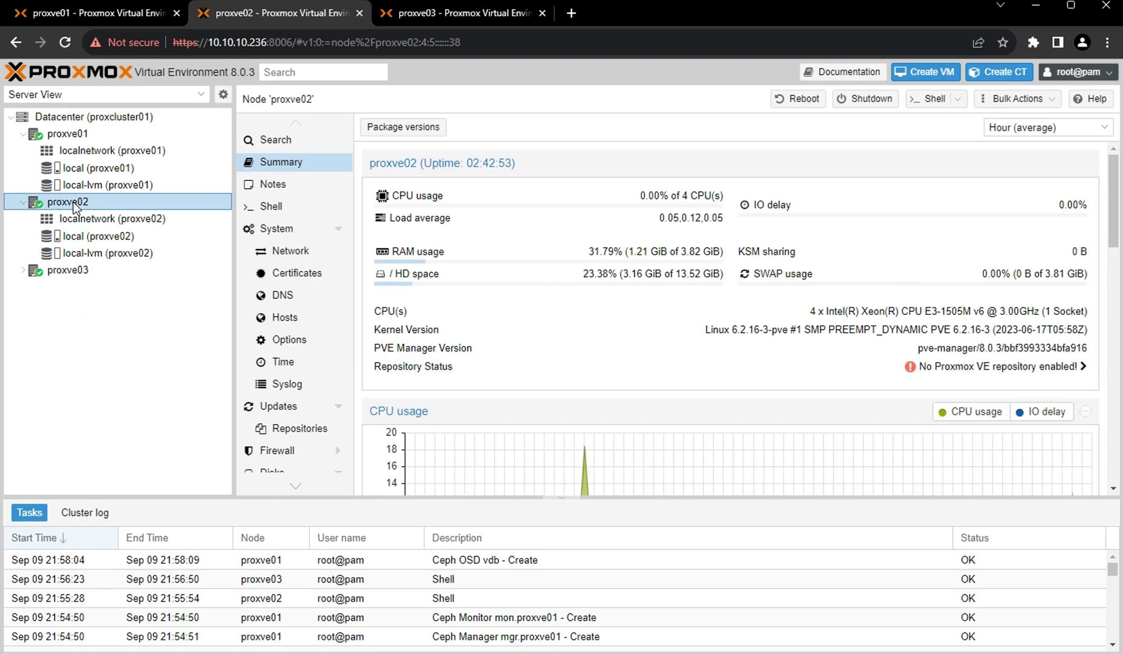
scroll(323, 409, "down", 3)
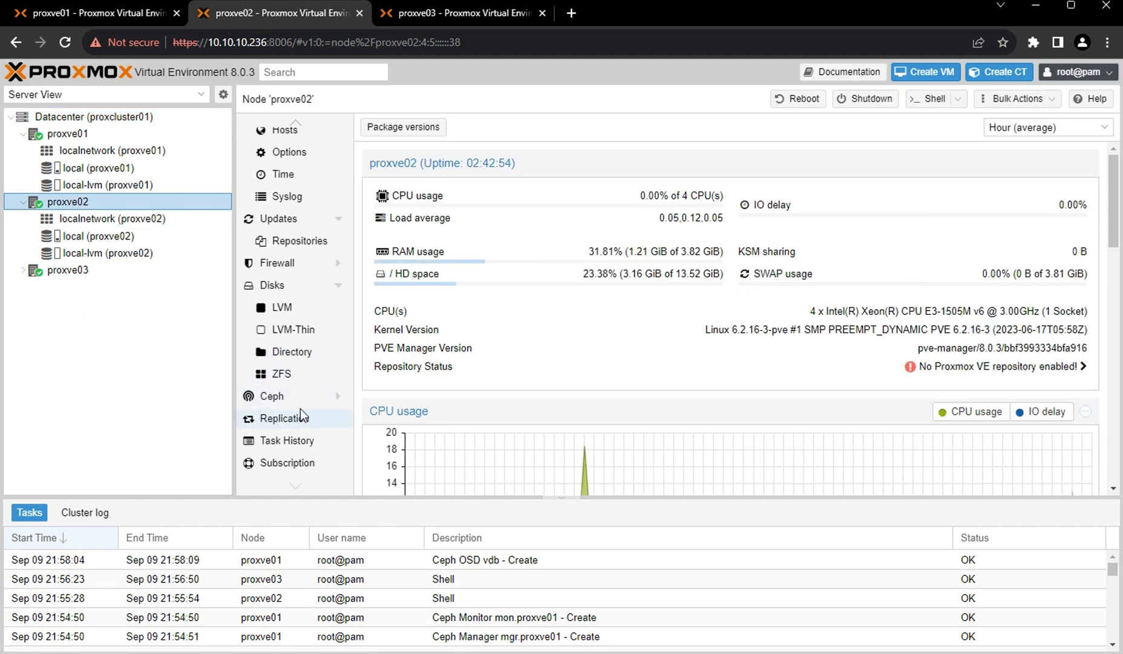
left_click(311, 397)
scroll(314, 402, "down", 2)
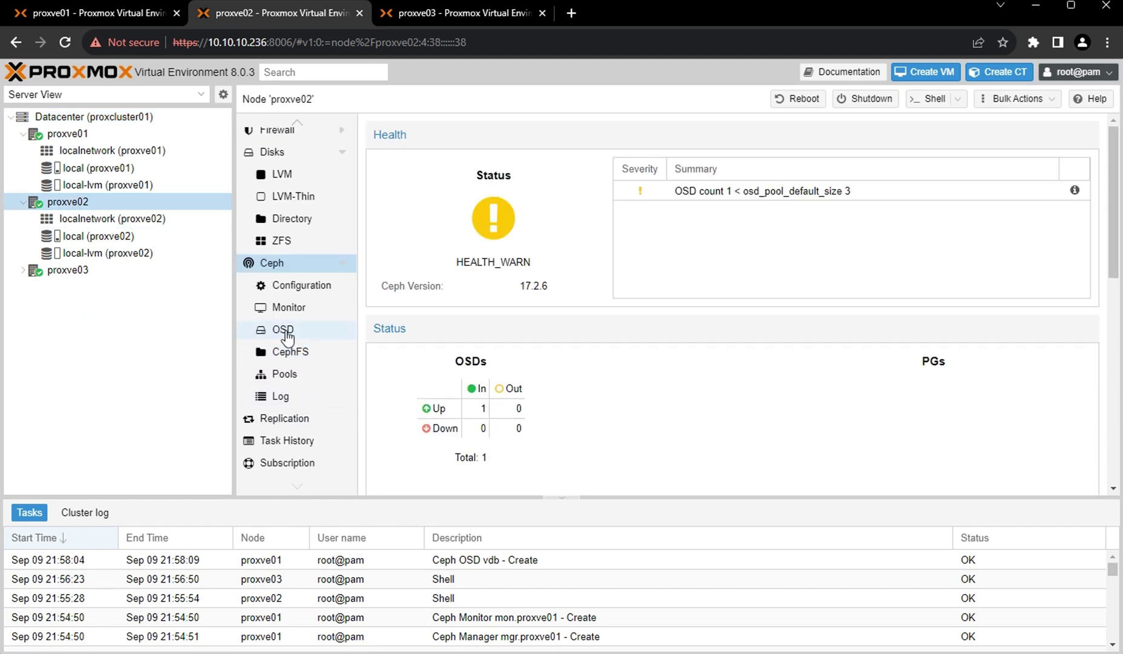
left_click(297, 333)
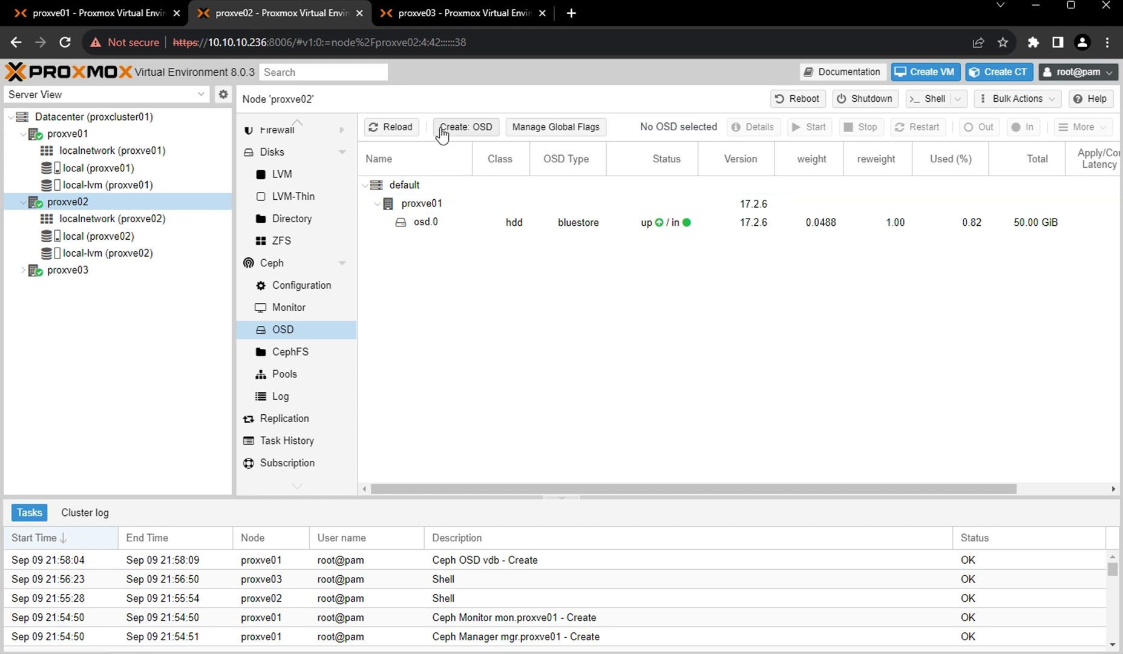
Create an OSD on proxve02's /dev/vdb and reload until osd.1 (50.00 GiB) is up and in.
left_click(467, 129)
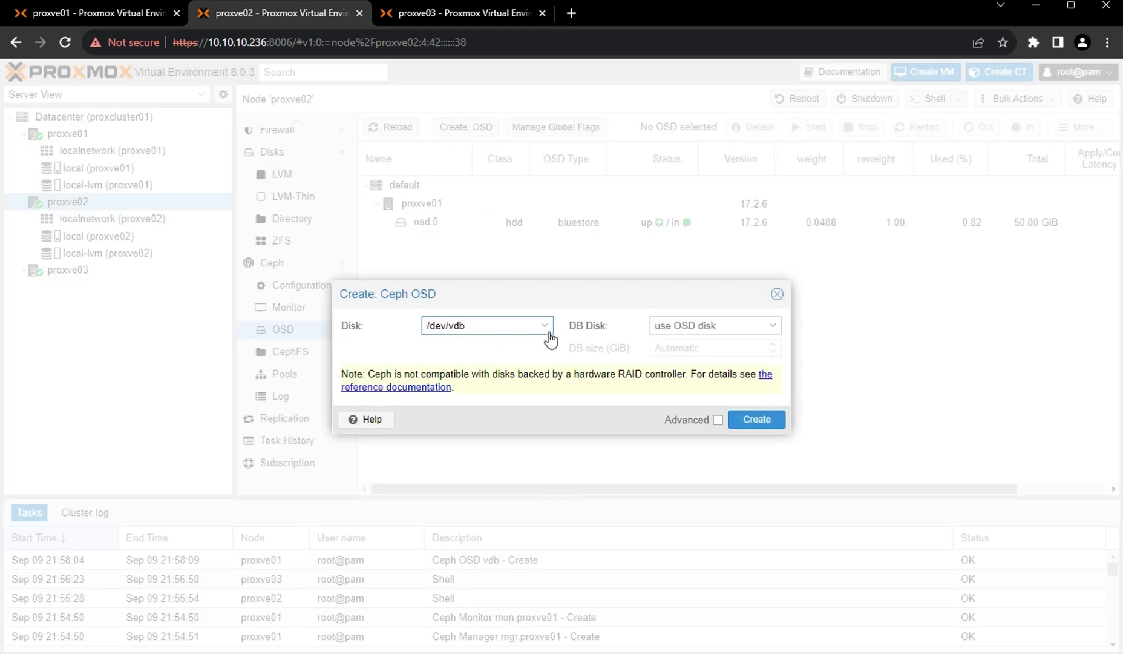
left_click(544, 327)
left_click(466, 370)
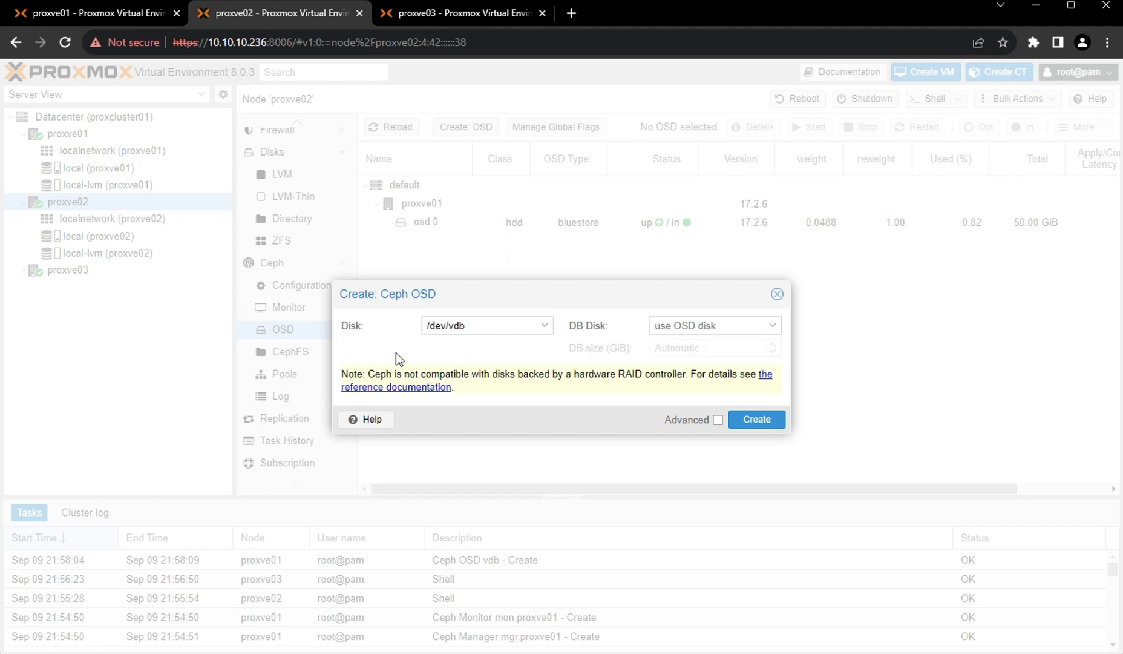
left_click(762, 423)
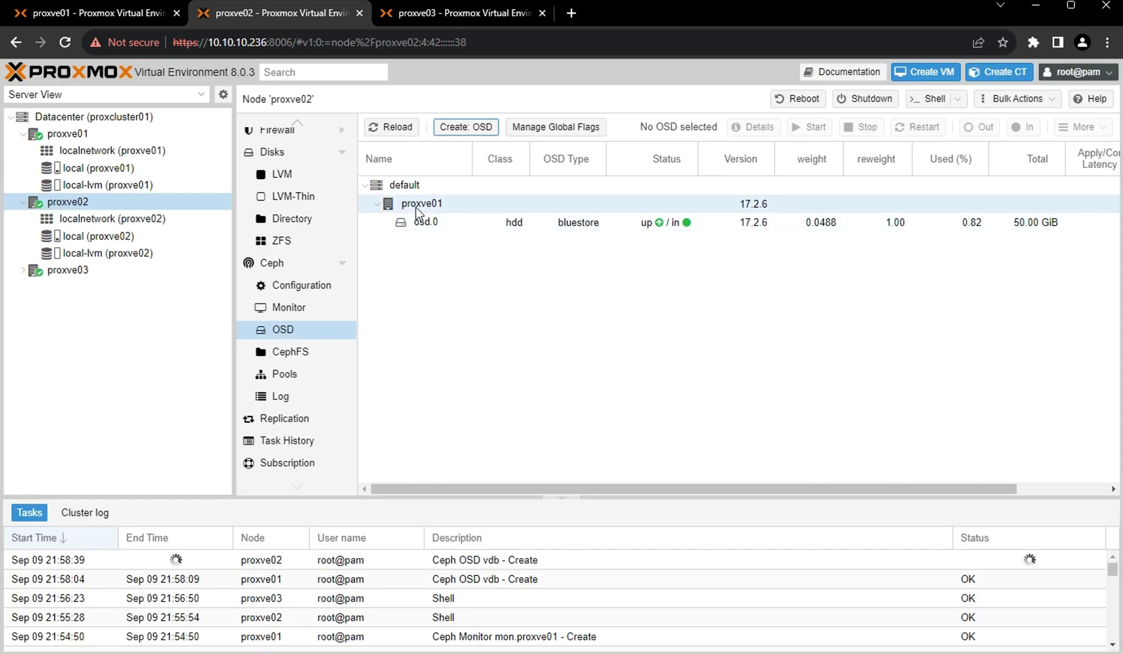
left_click(397, 129)
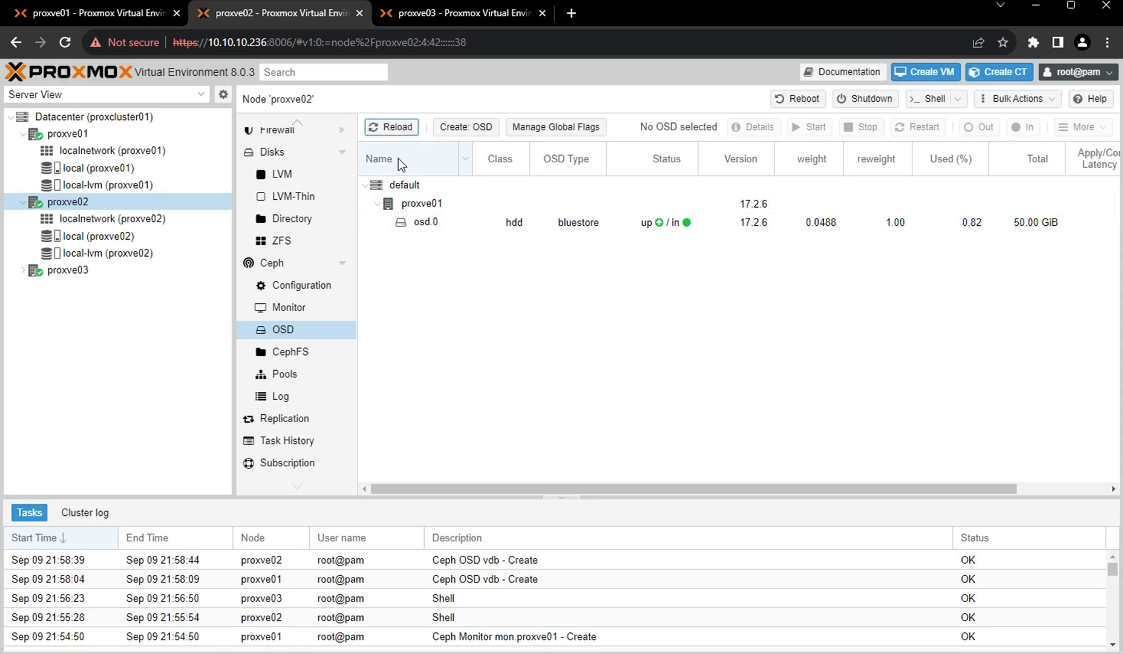
left_click(403, 135)
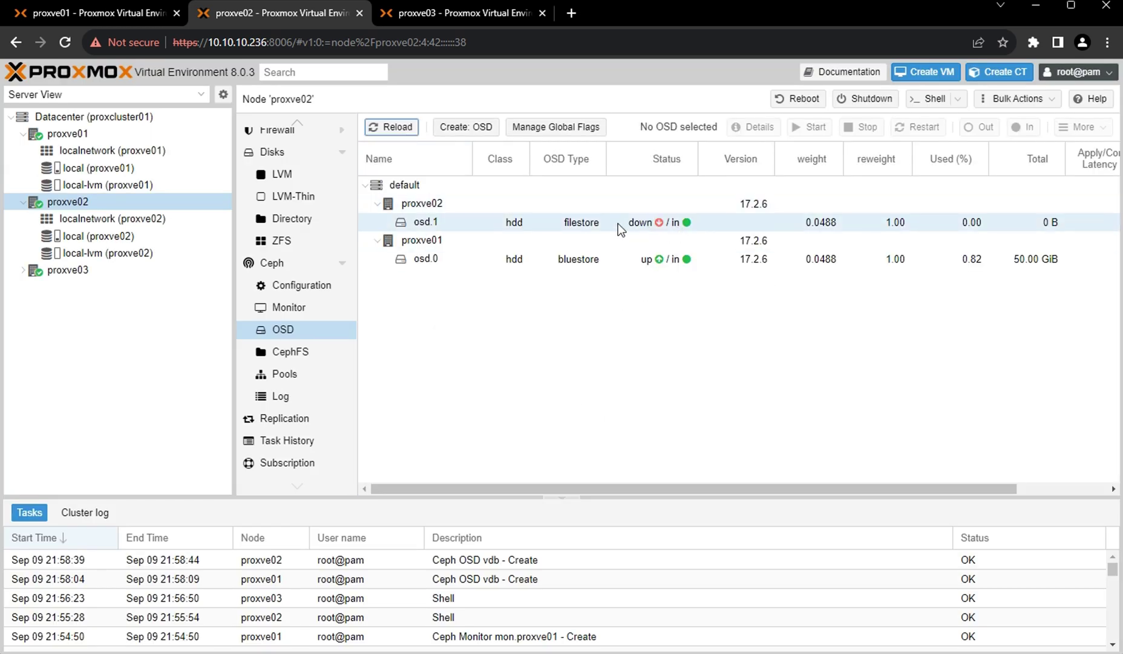
left_click(390, 127)
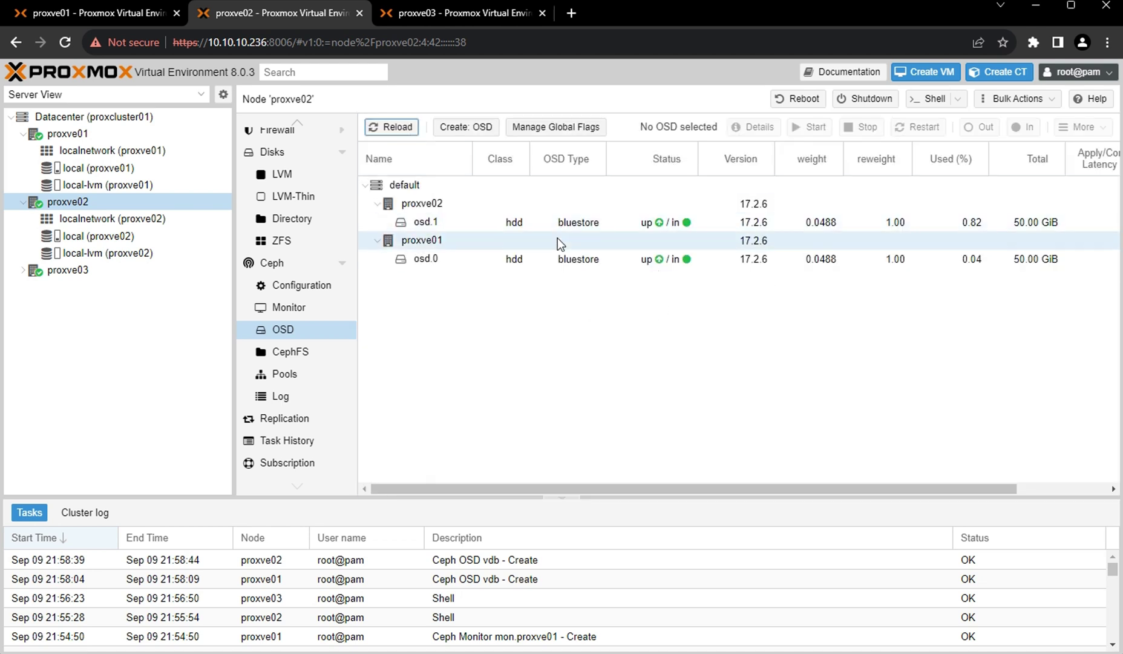
Switch to the proxve03 session and open proxve03's Ceph OSD list.
left_click(448, 14)
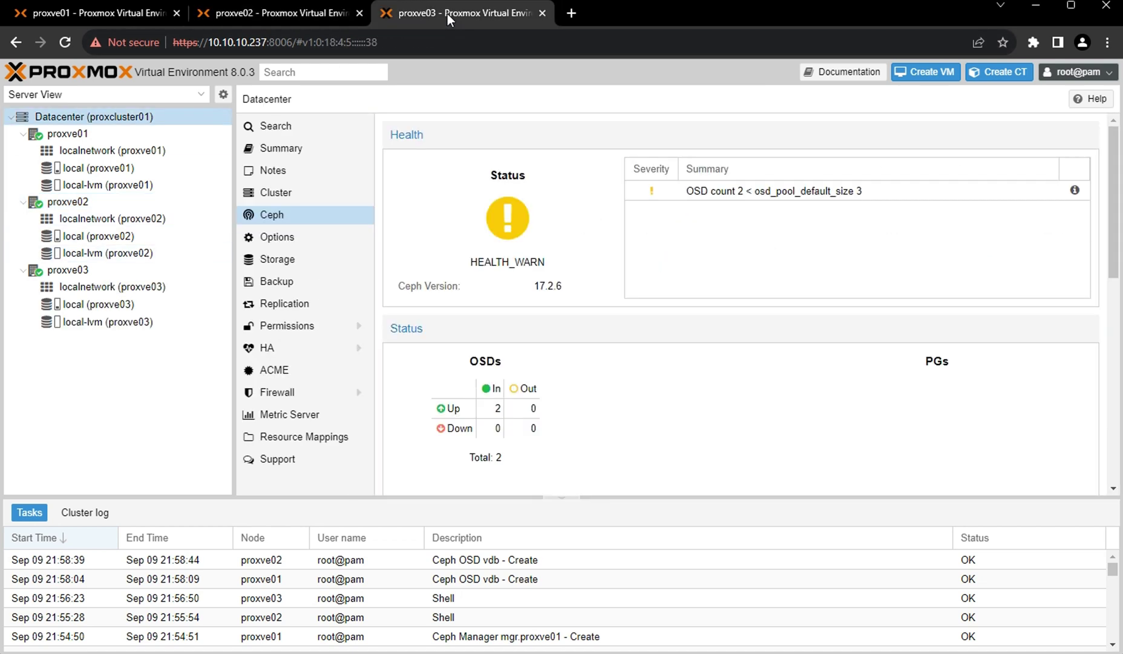
left_click(83, 270)
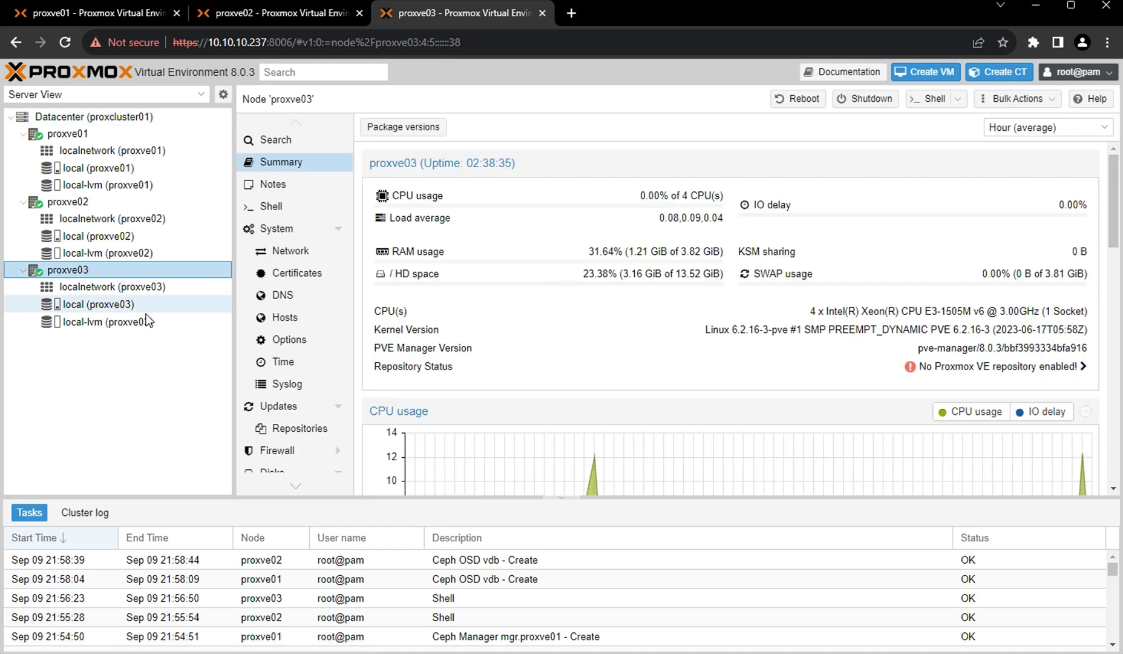
scroll(331, 400, "down", 3)
left_click(280, 400)
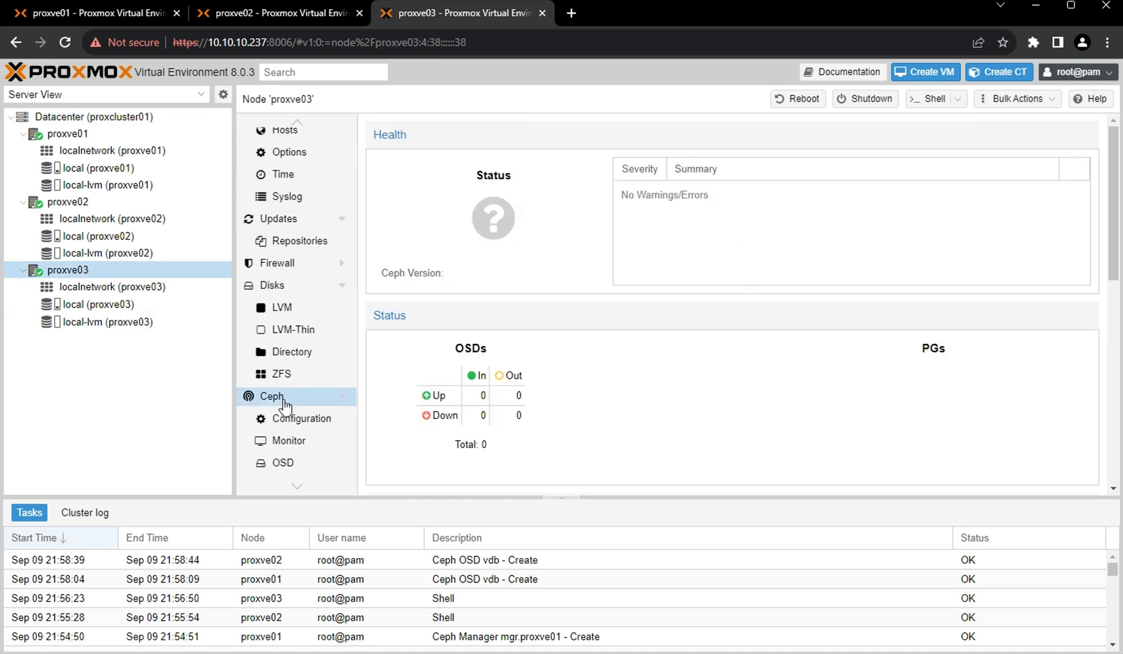
scroll(285, 402, "down", 2)
left_click(282, 329)
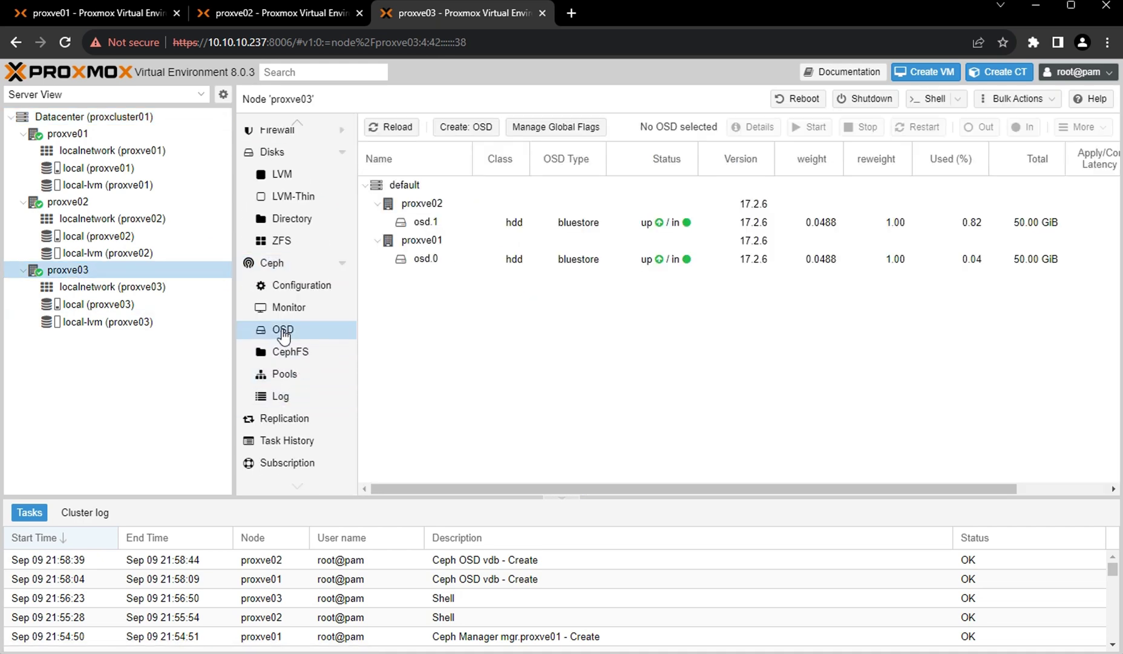
Create an OSD on proxve03's /dev/vdb and reload until osd.2 is up and in.
left_click(466, 127)
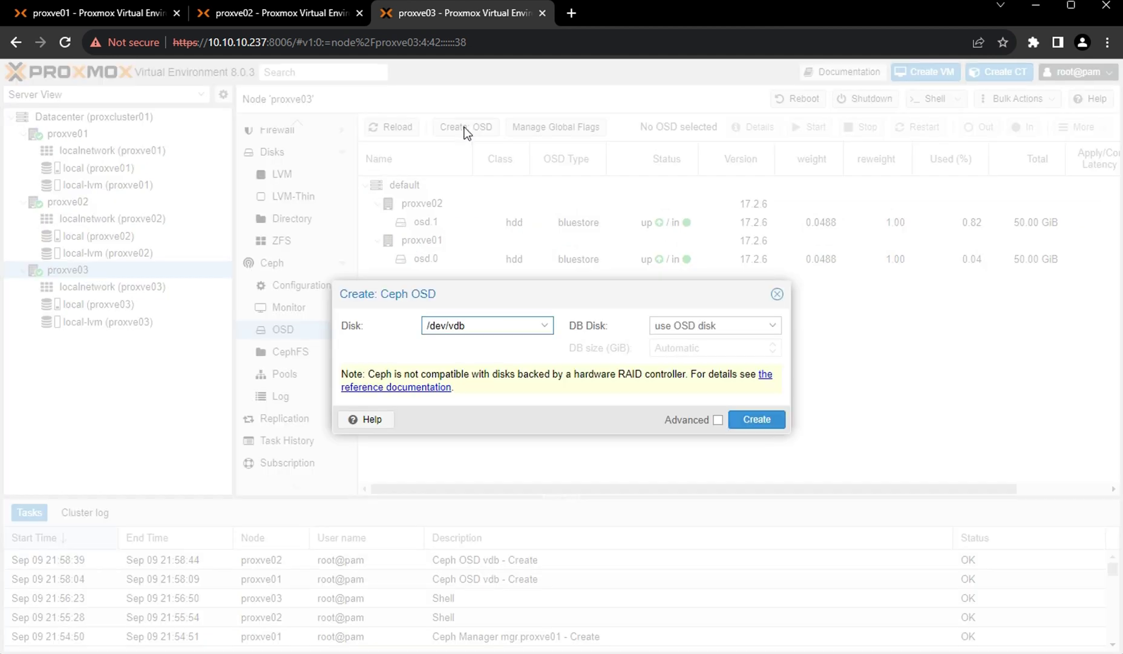
left_click(756, 419)
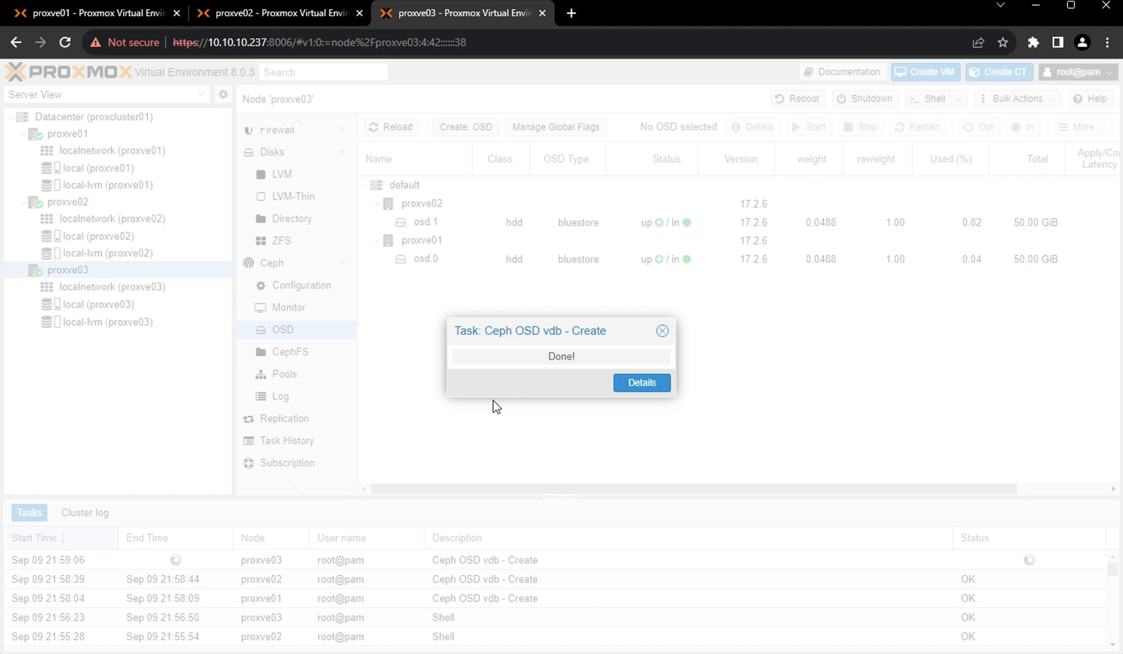
left_click(394, 128)
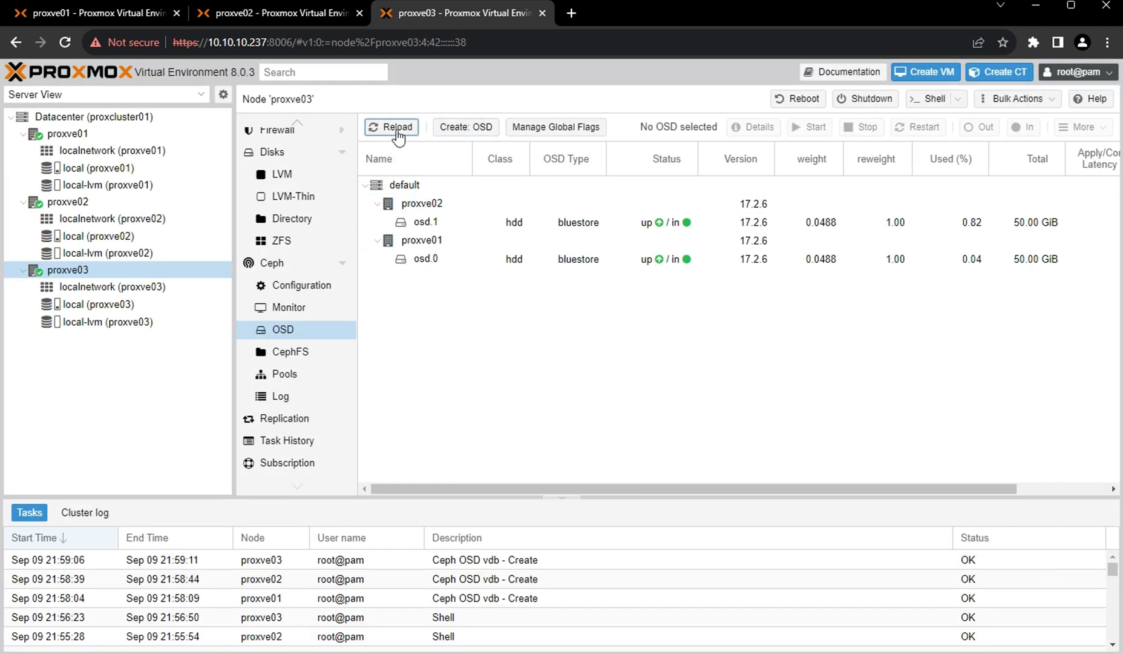
left_click(397, 128)
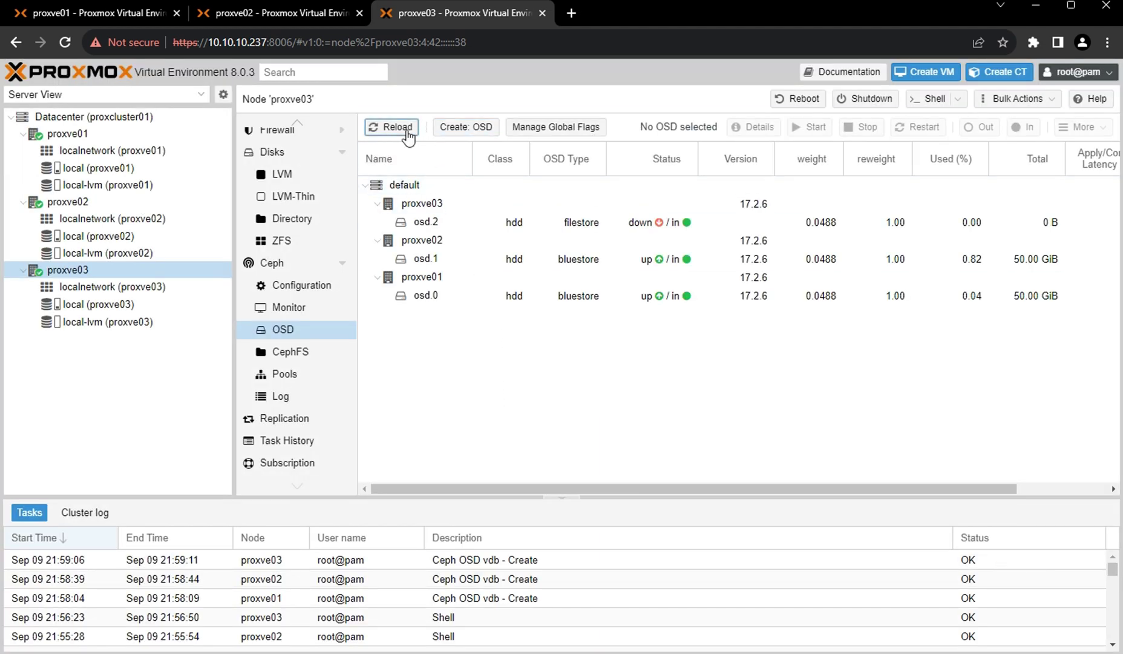
left_click(400, 128)
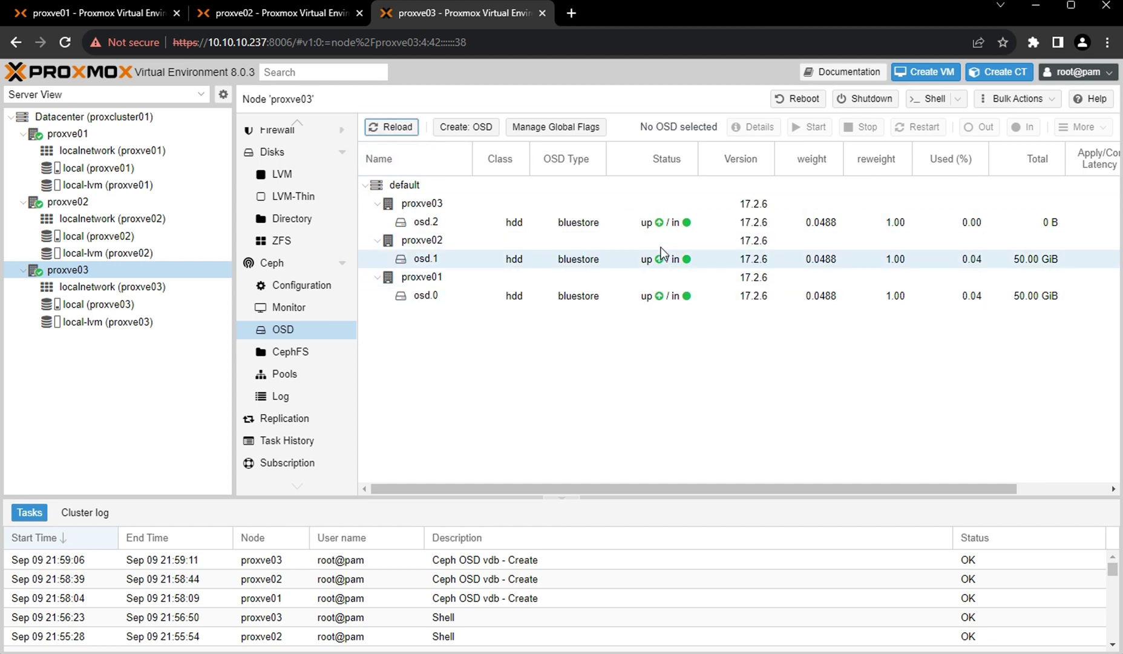
Check the Datacenter Ceph status shows HEALTH_OK with three OSDs up.
left_click(68, 136)
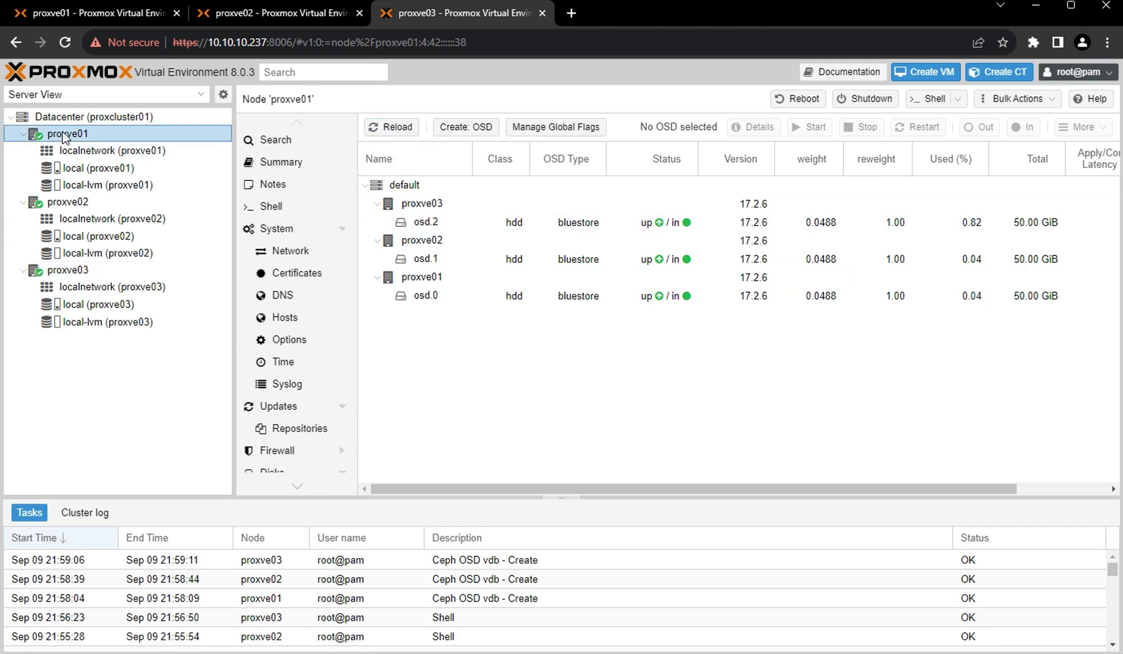
left_click(82, 116)
left_click(87, 12)
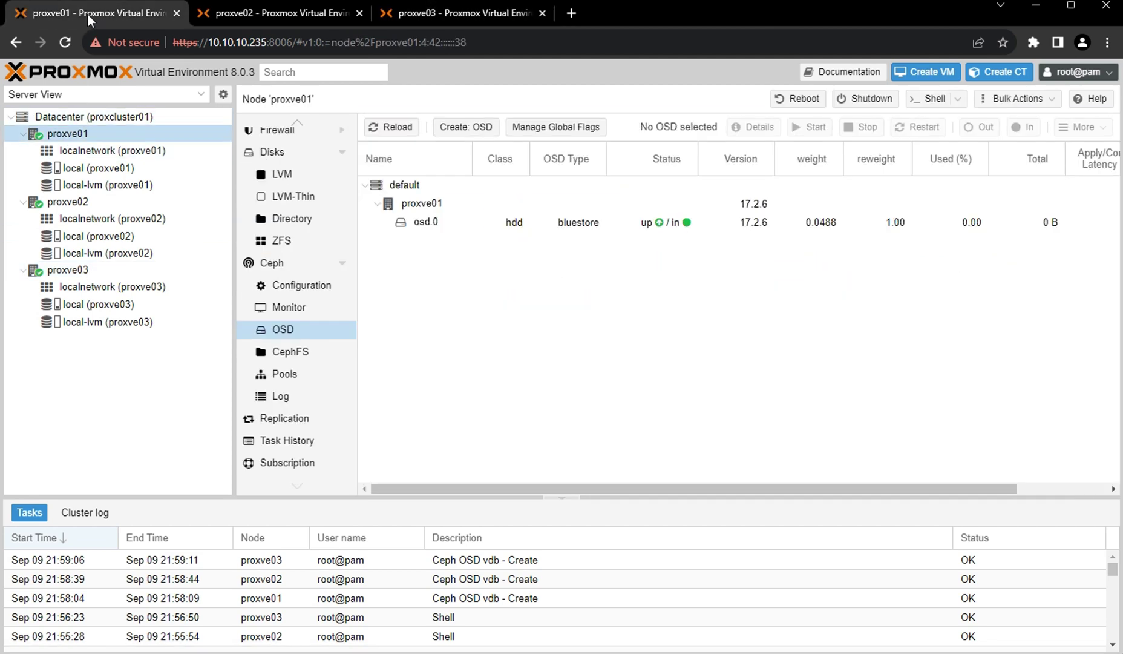
left_click(87, 119)
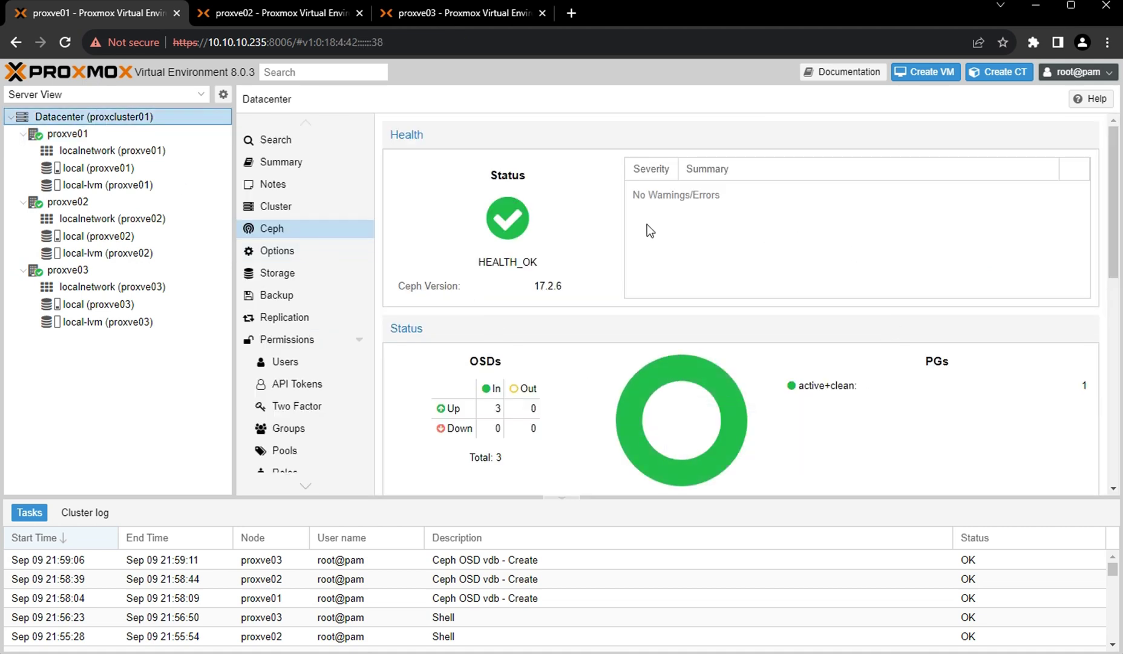
scroll(661, 438, "down", 5)
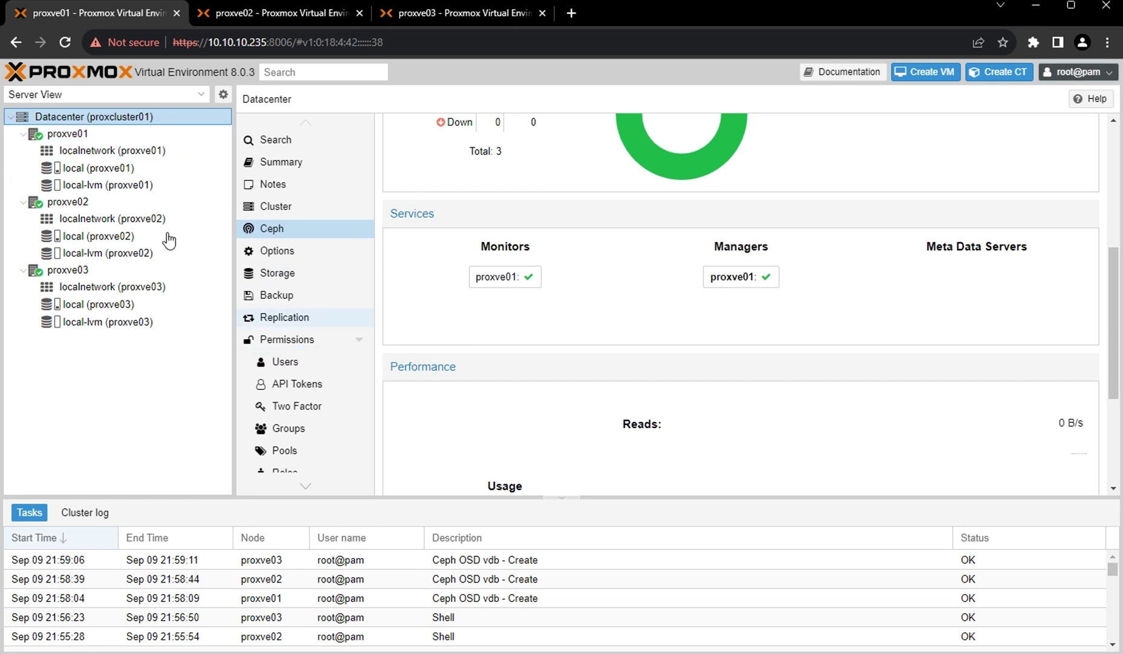
Show proxve01's Ceph Monitor page with mon.proxve01 and mgr.proxve01.
left_click(67, 135)
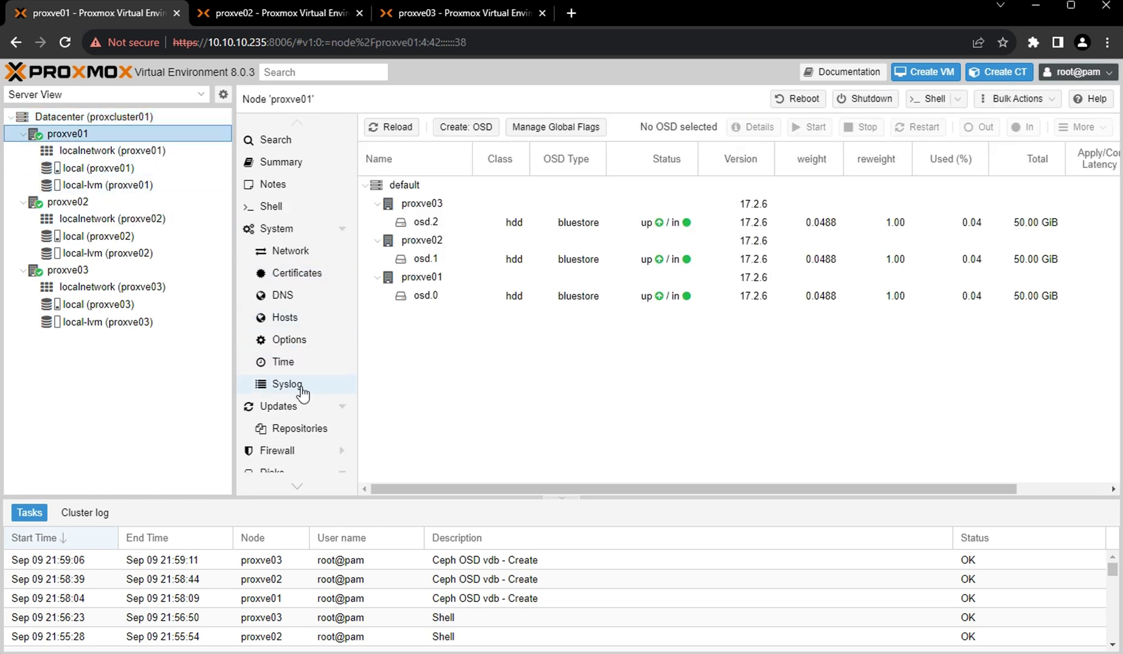
scroll(301, 392, "down", 3)
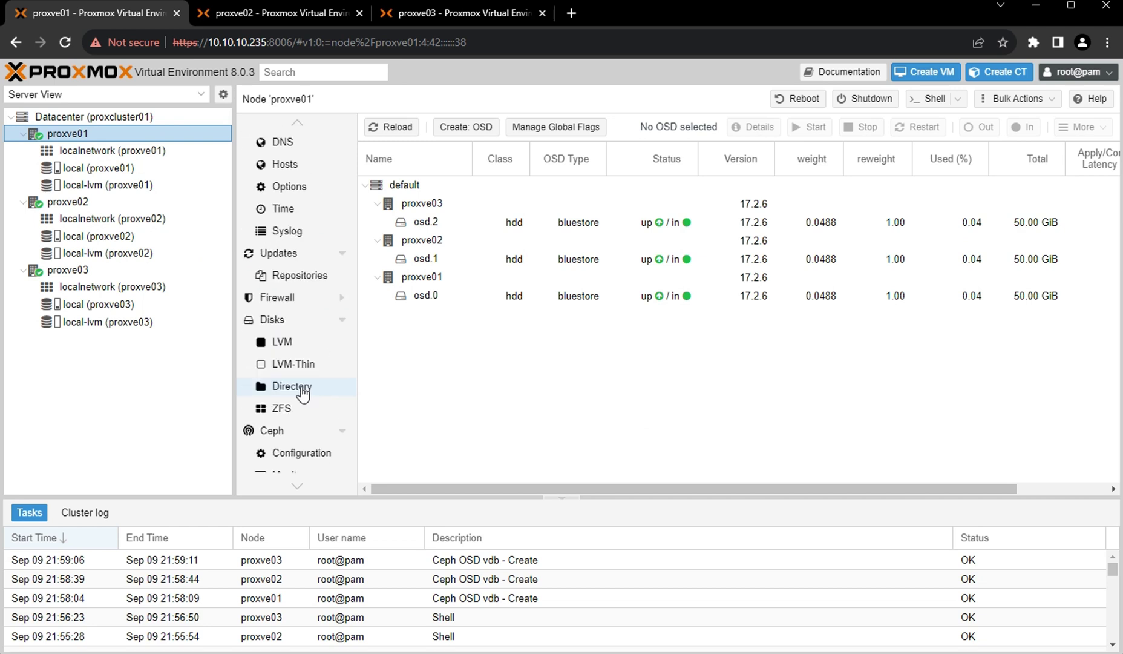
scroll(318, 348, "down", 3)
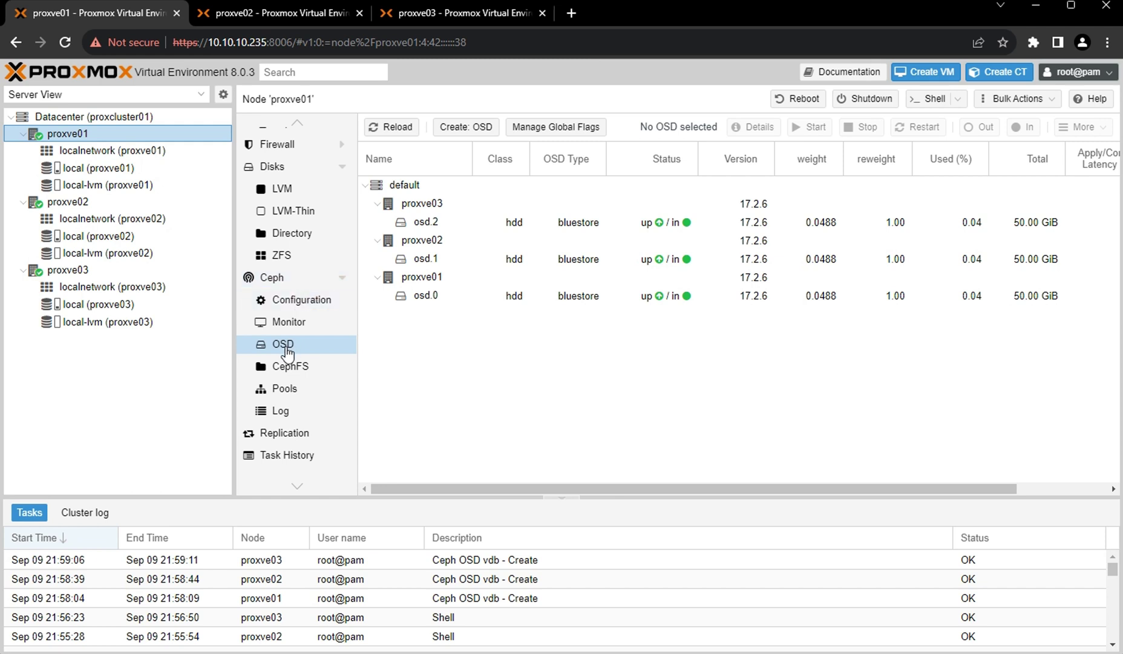
left_click(299, 326)
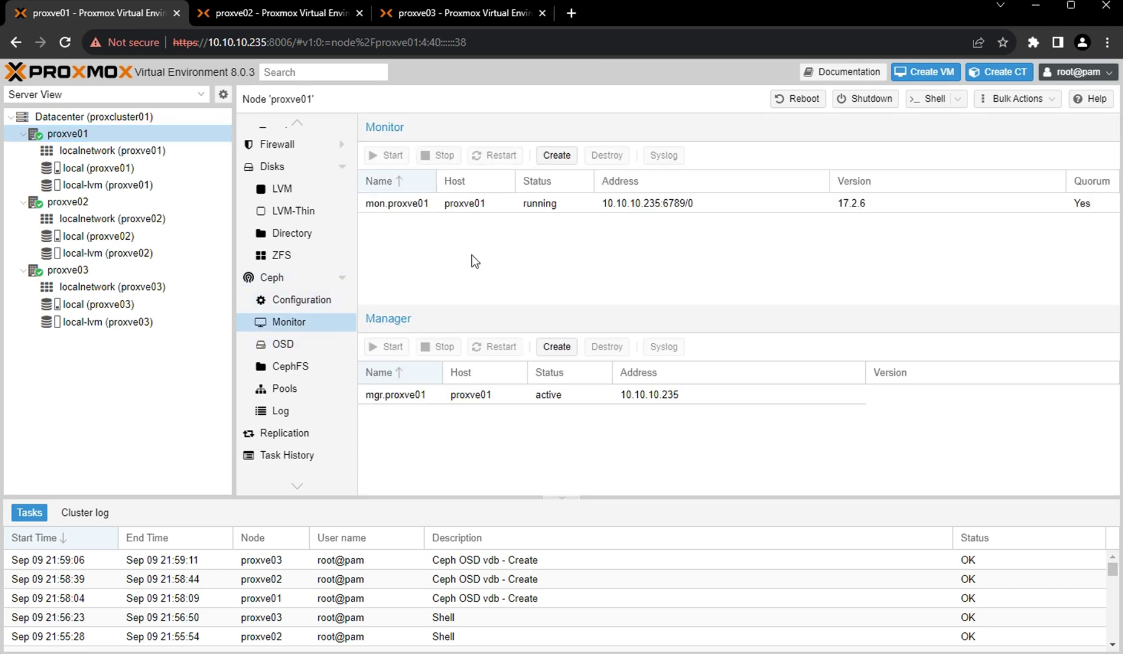
Add a Ceph monitor with proxve02 as the host.
left_click(557, 157)
left_click(716, 356)
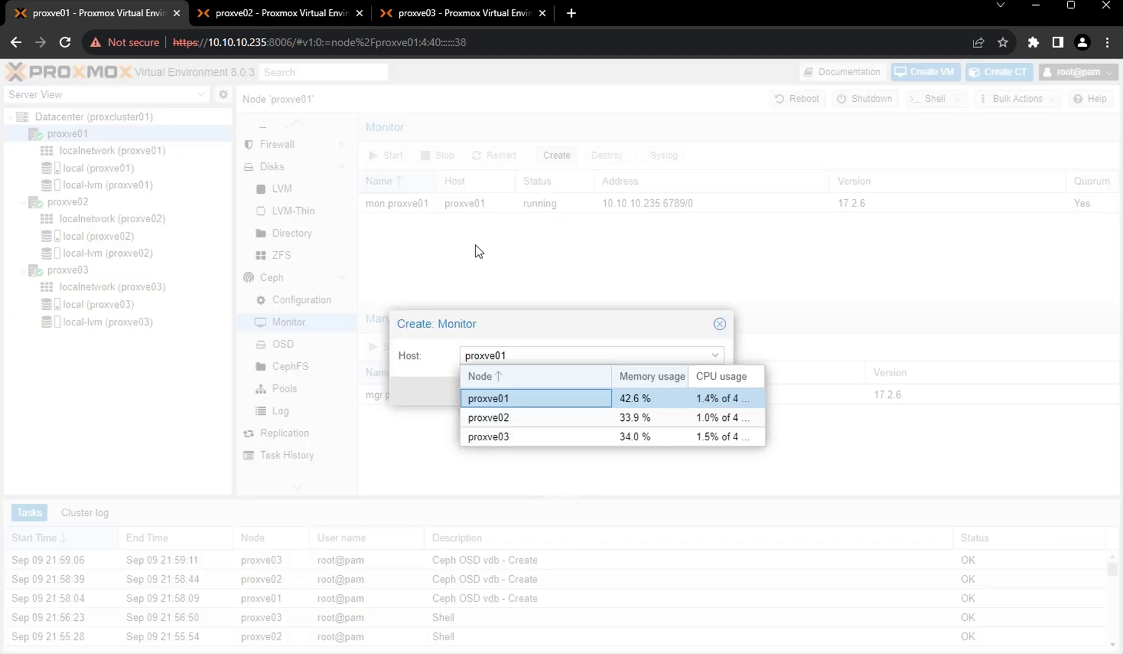
left_click(517, 419)
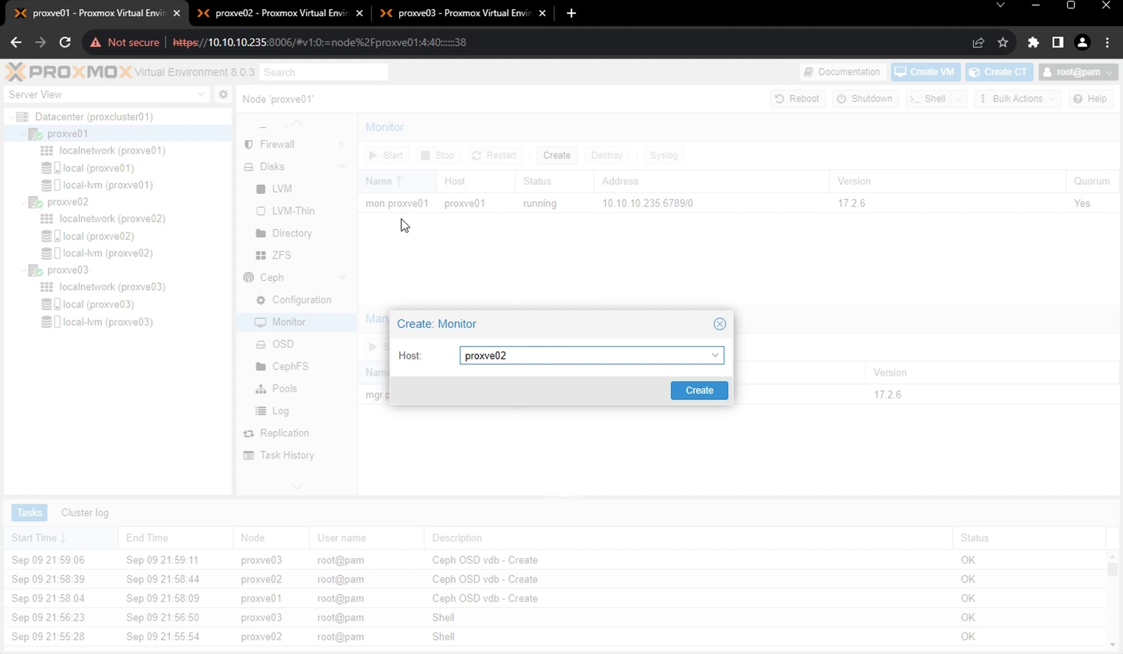
left_click(700, 392)
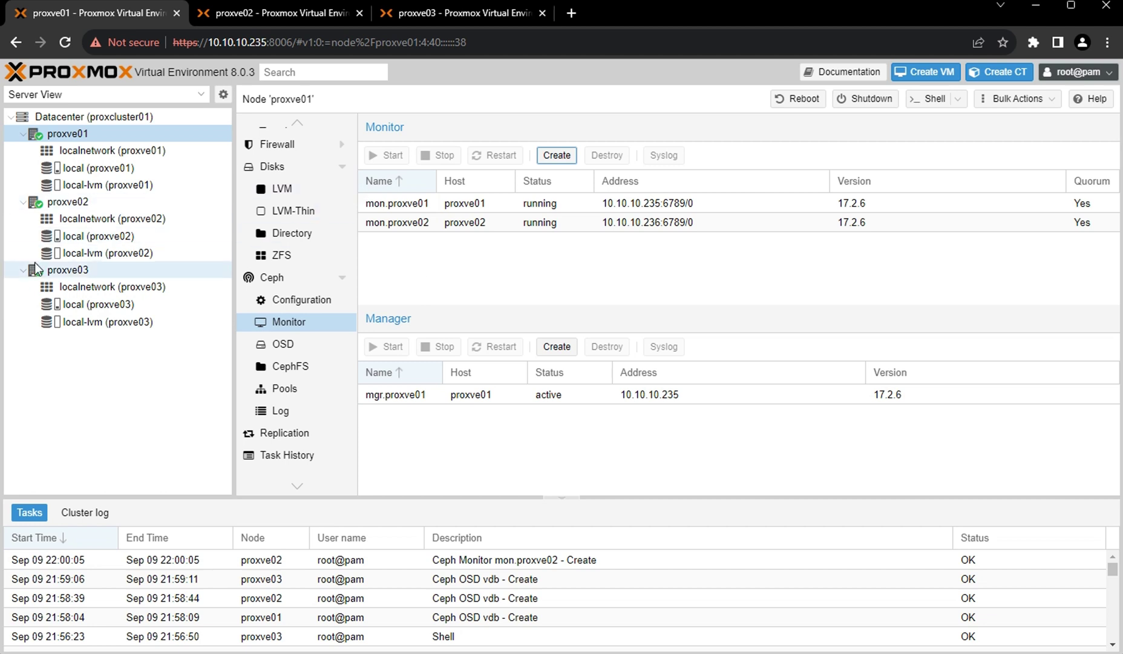
From proxve03's Monitor page, add a third Ceph monitor hosted on proxve03.
left_click(68, 280)
scroll(302, 381, "down", 3)
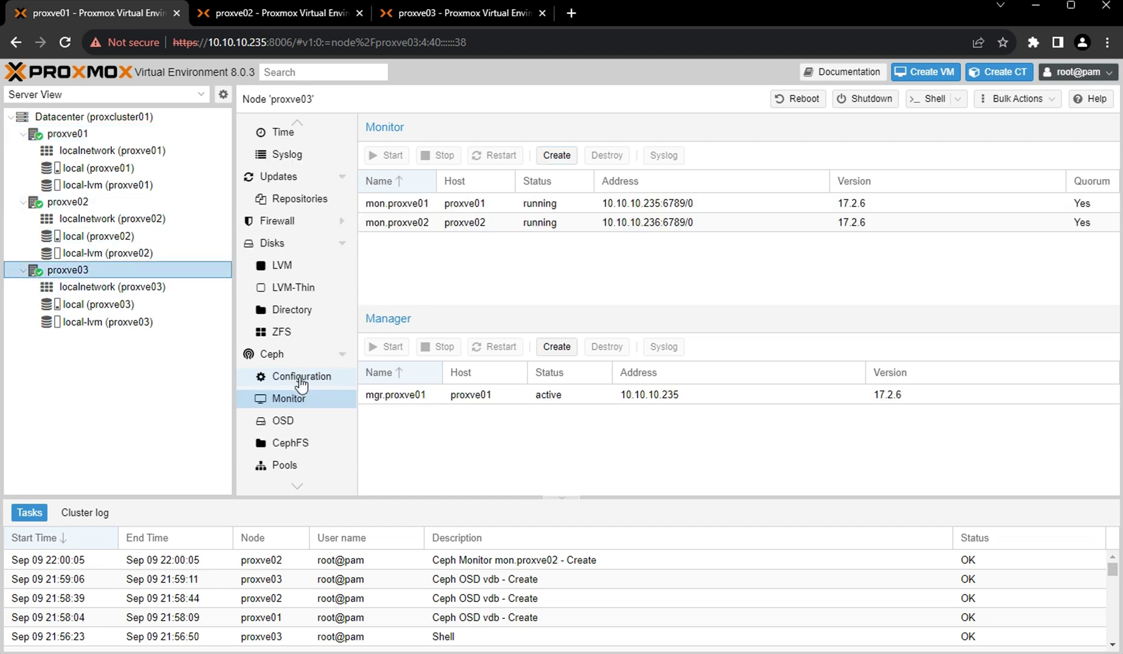
left_click(308, 398)
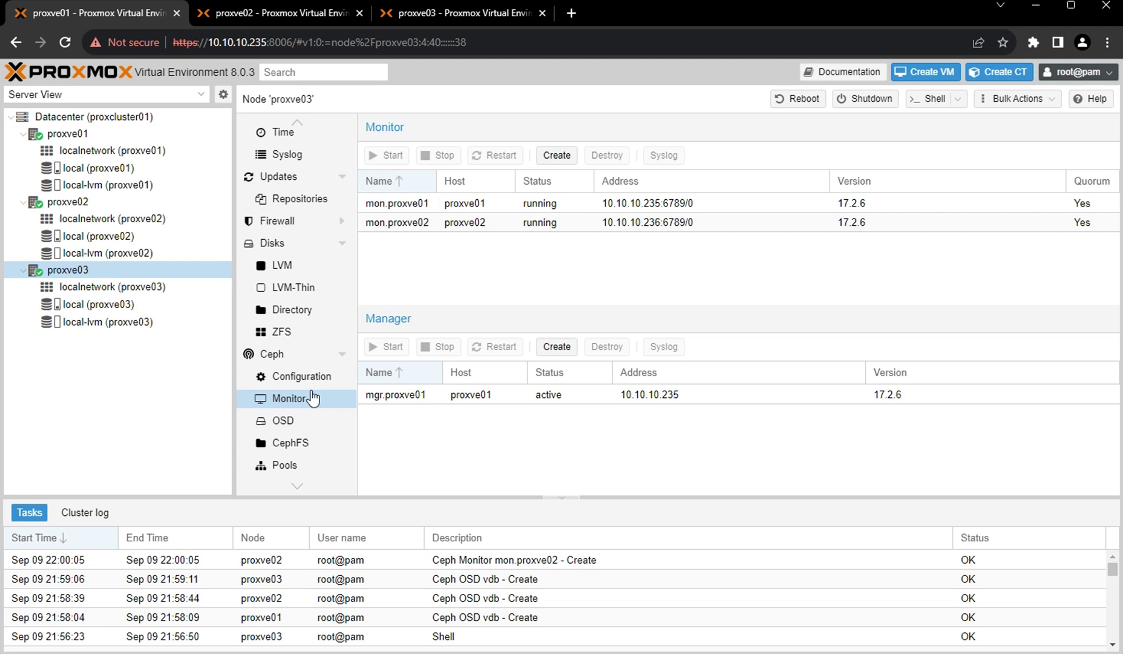
left_click(555, 159)
left_click(715, 357)
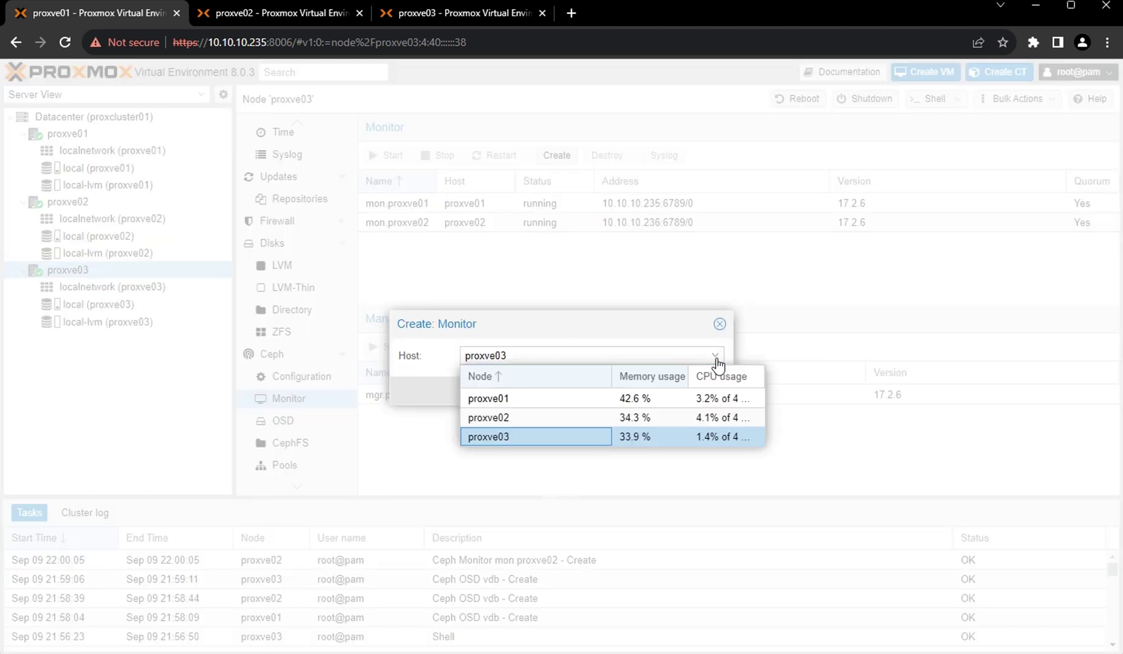
left_click(561, 437)
left_click(698, 392)
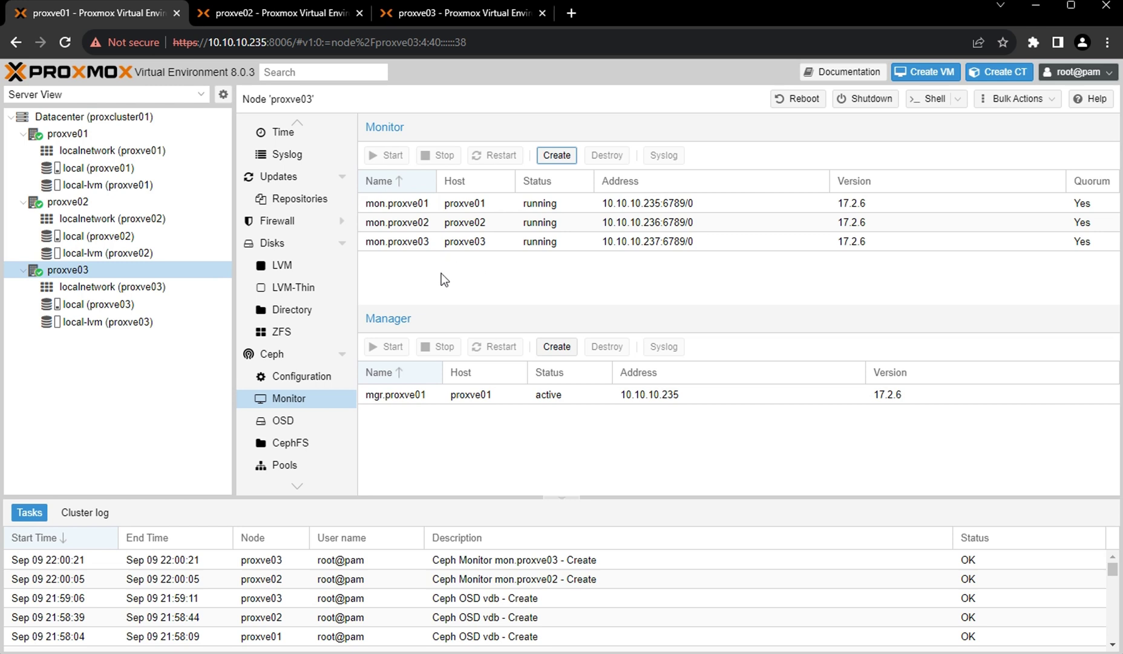
left_click(61, 203)
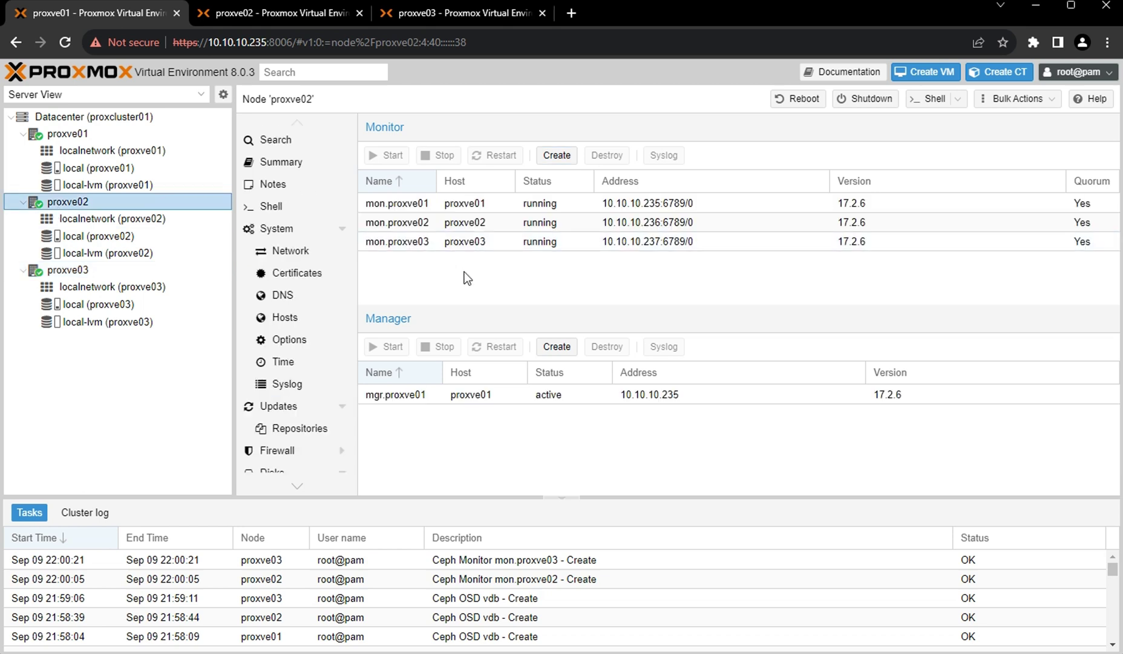
Recheck Datacenter Ceph health, then start a new pool from proxve01's Ceph Pools list.
left_click(61, 138)
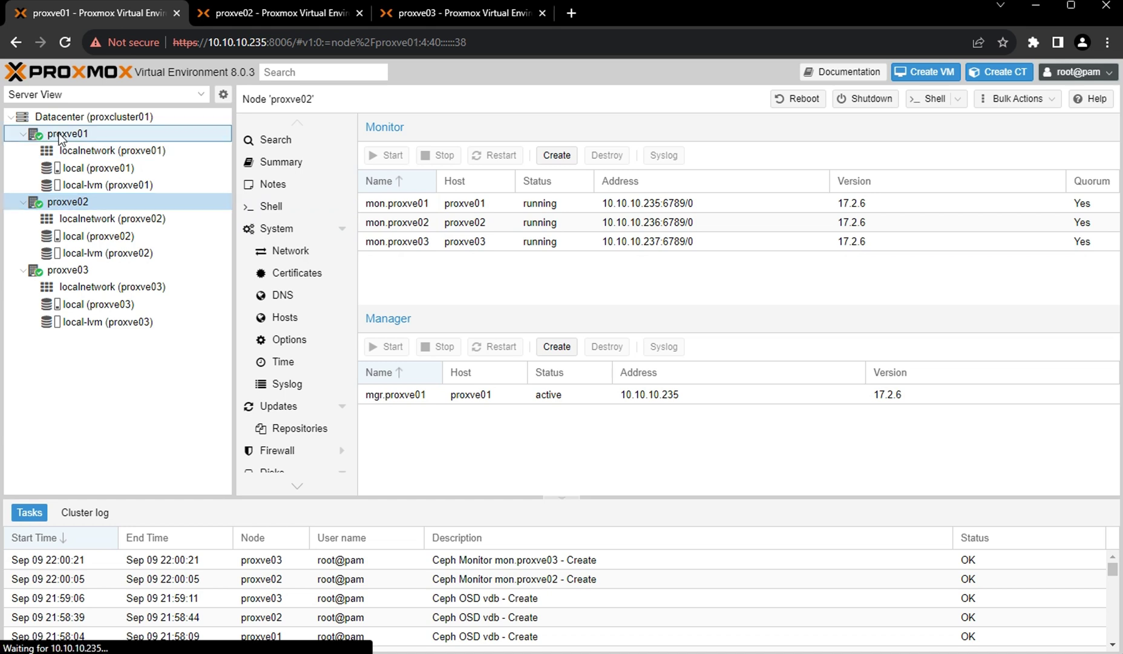
left_click(115, 121)
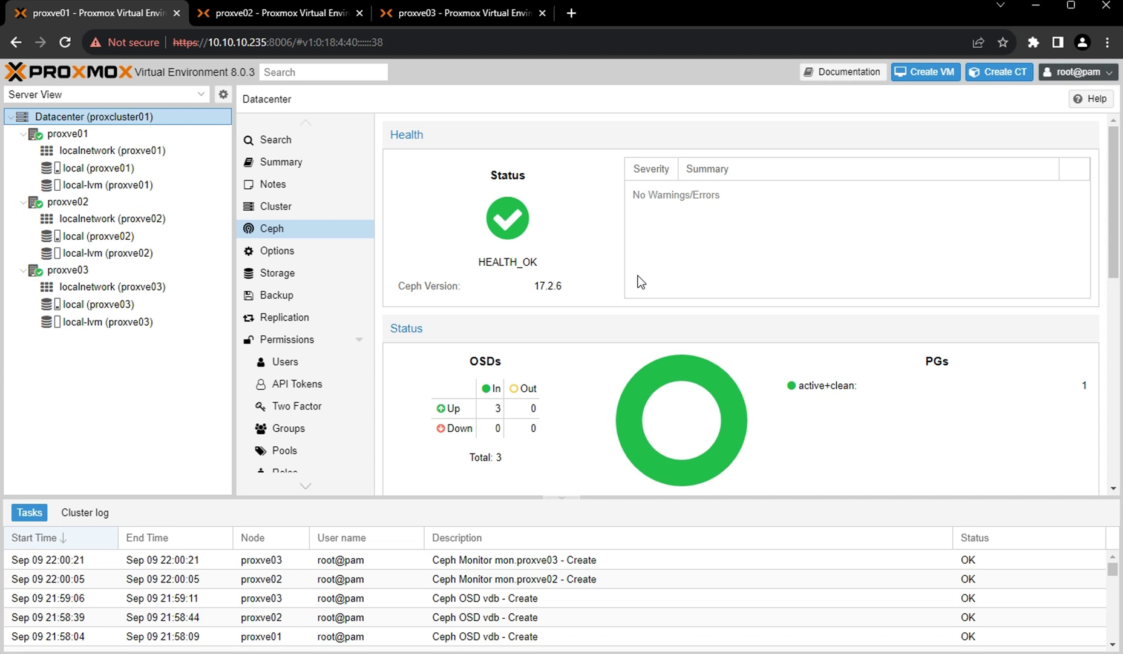
left_click(71, 135)
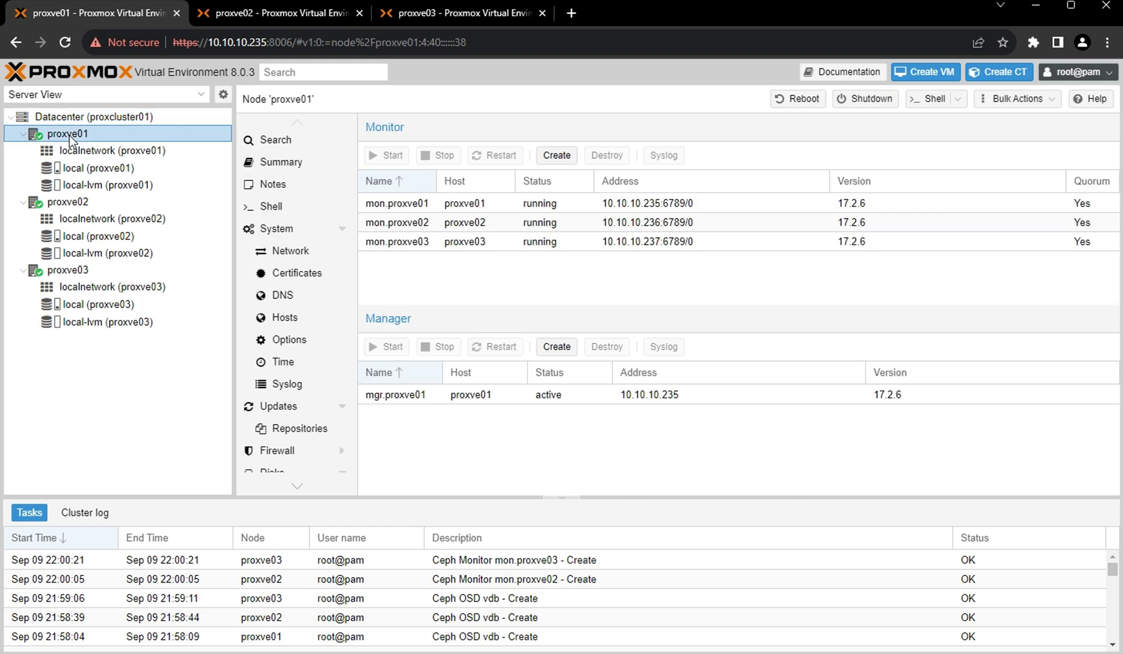
scroll(297, 331, "down", 5)
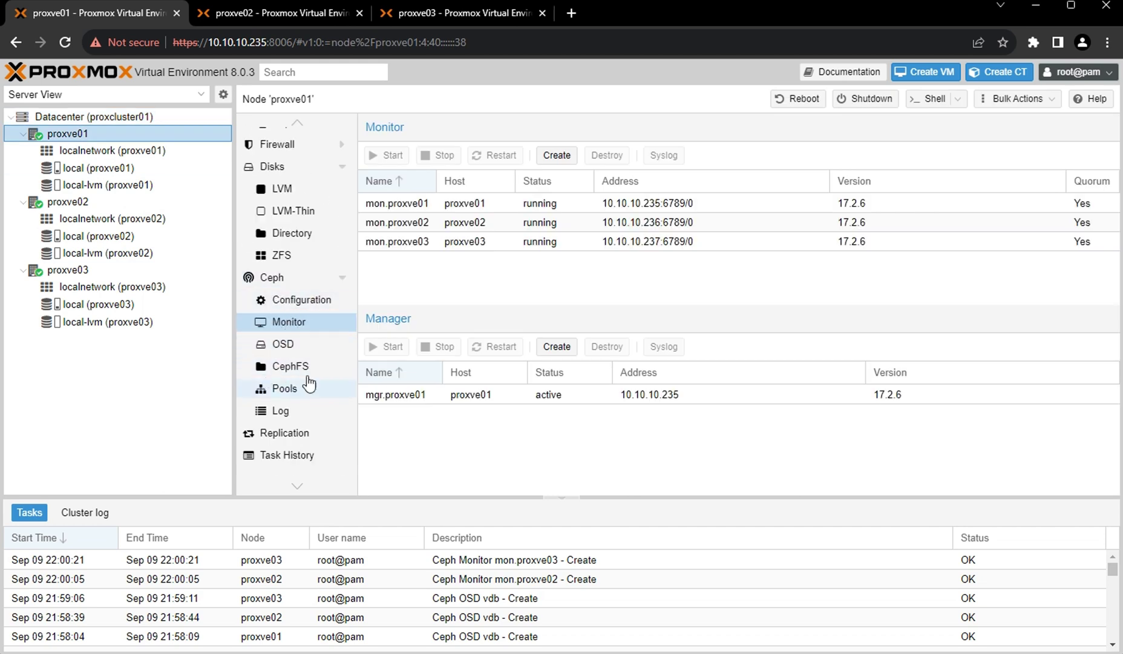
left_click(291, 395)
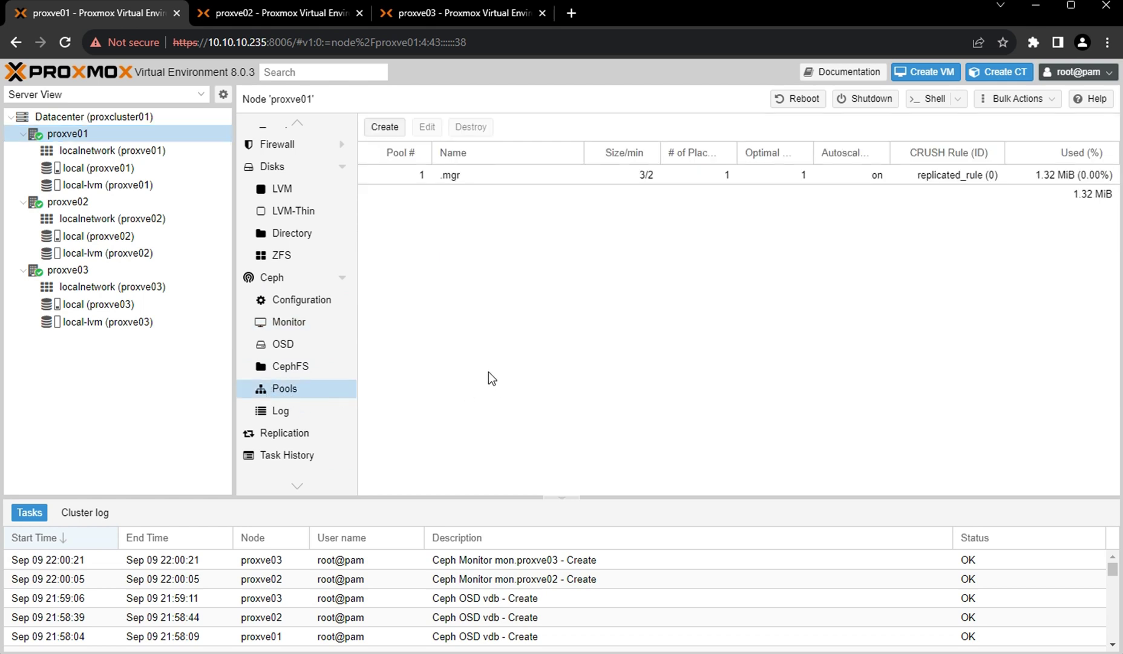
left_click(382, 129)
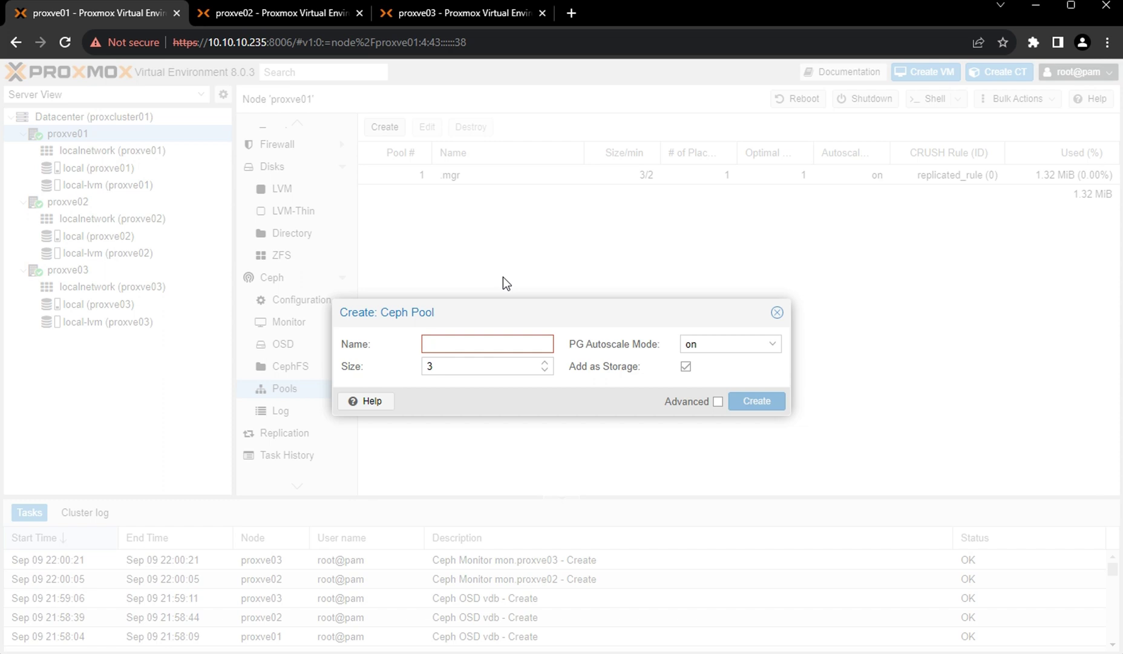
Create pool datastore01 with size 3, min size 2 and 128 PGs, using advanced settings.
type("datas")
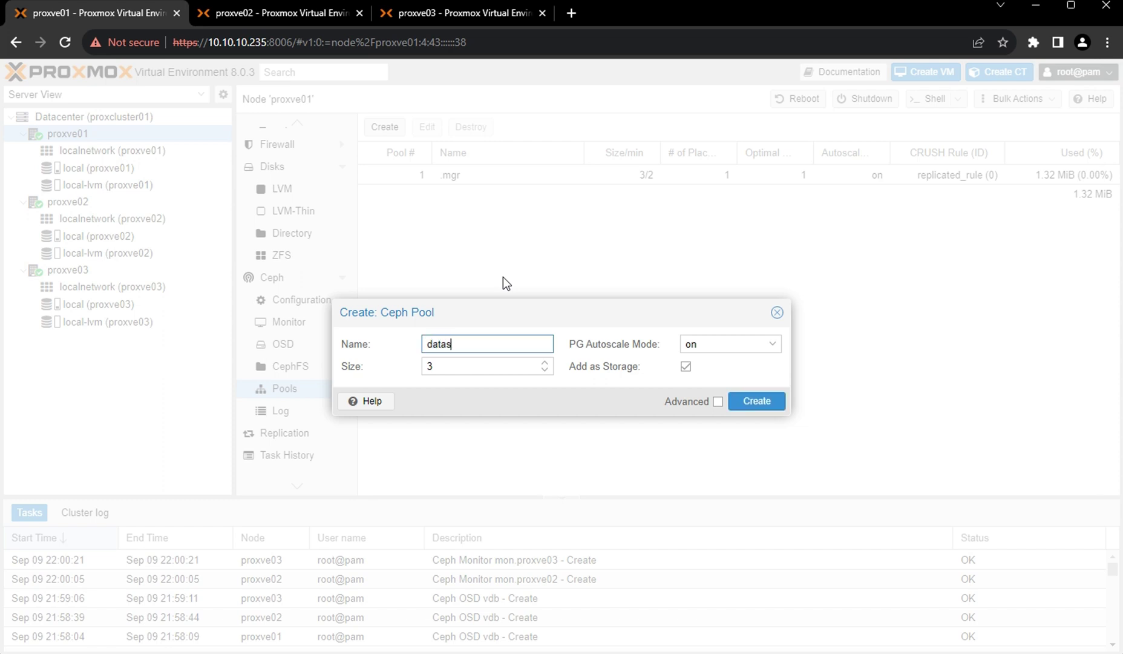
type("tore01")
left_click(718, 400)
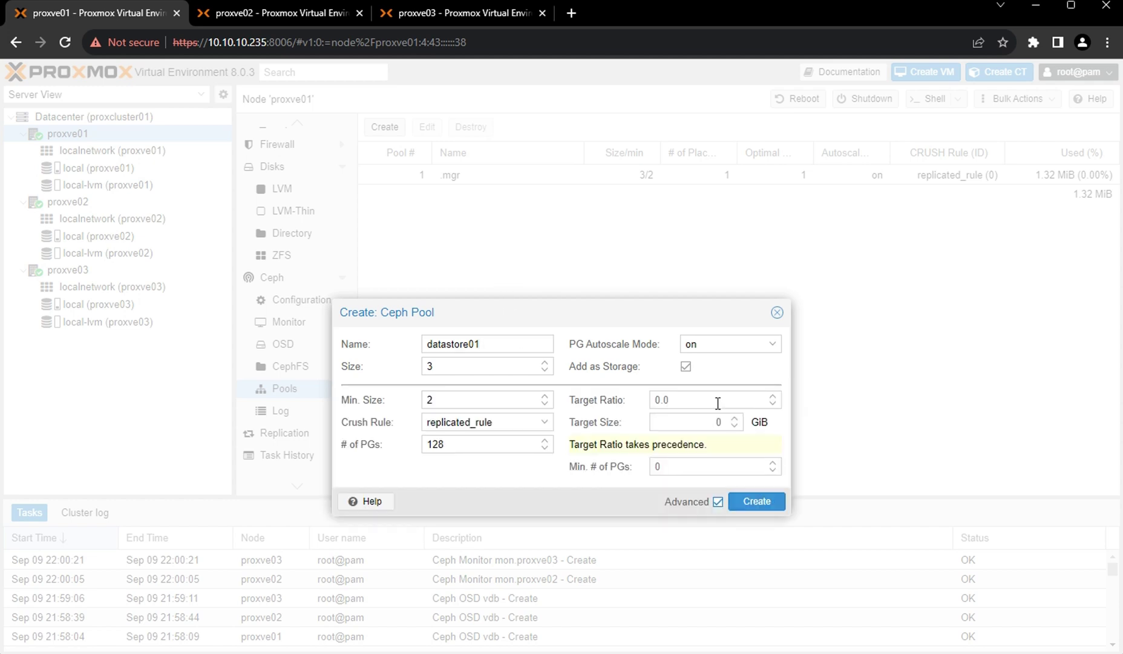
left_click(445, 368)
double_click(427, 367)
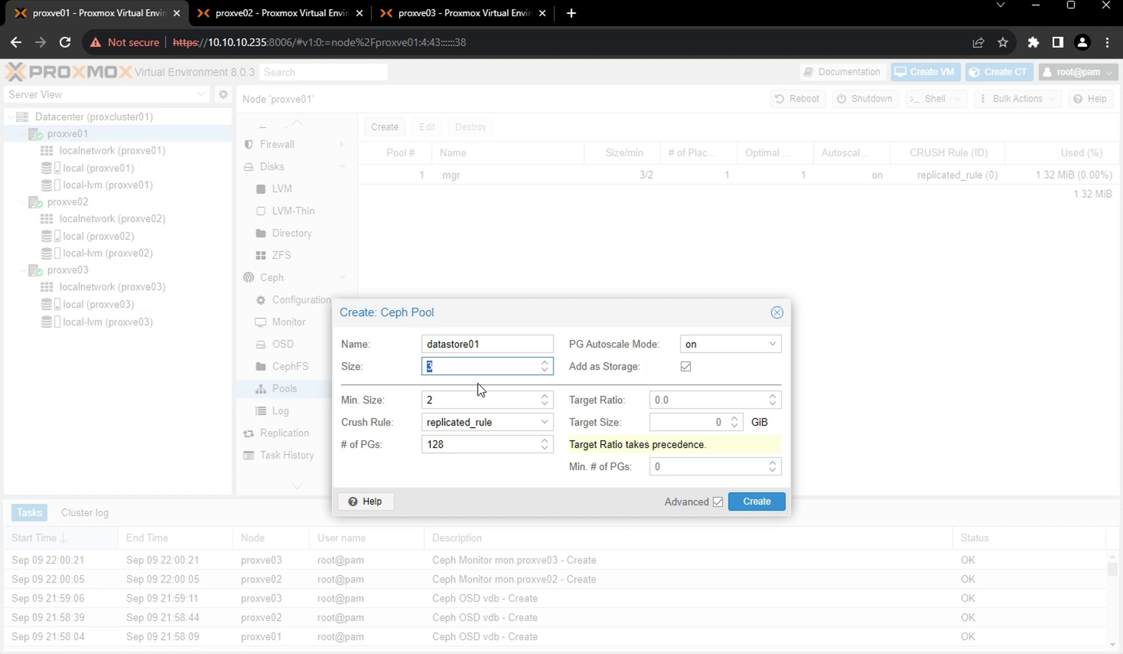
double_click(461, 401)
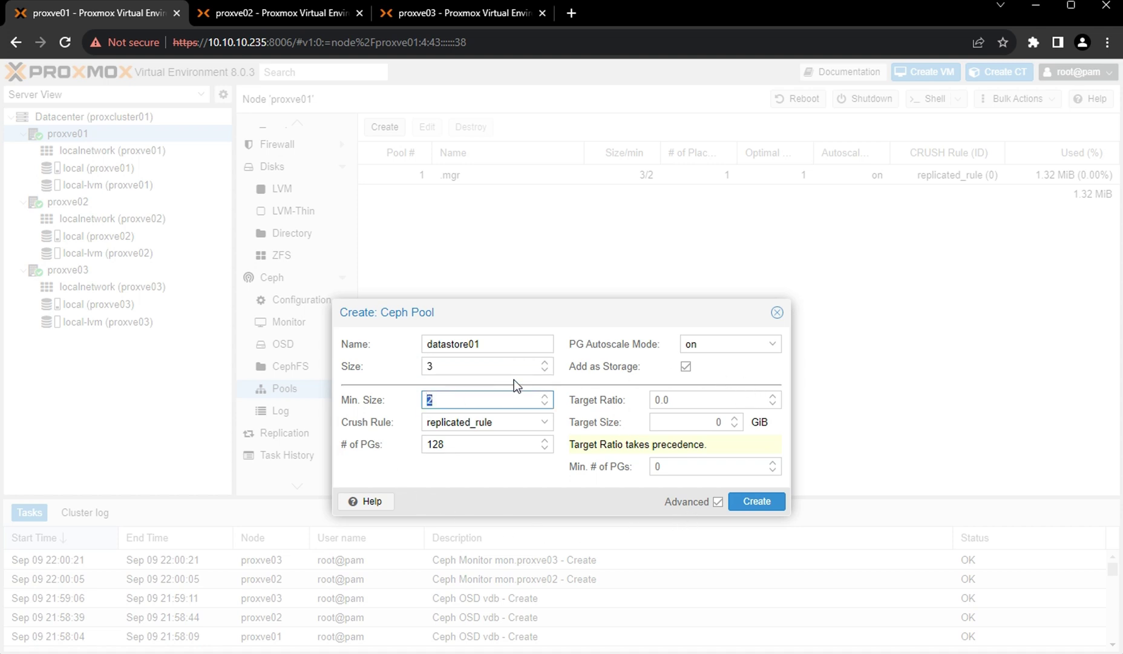
left_click(757, 503)
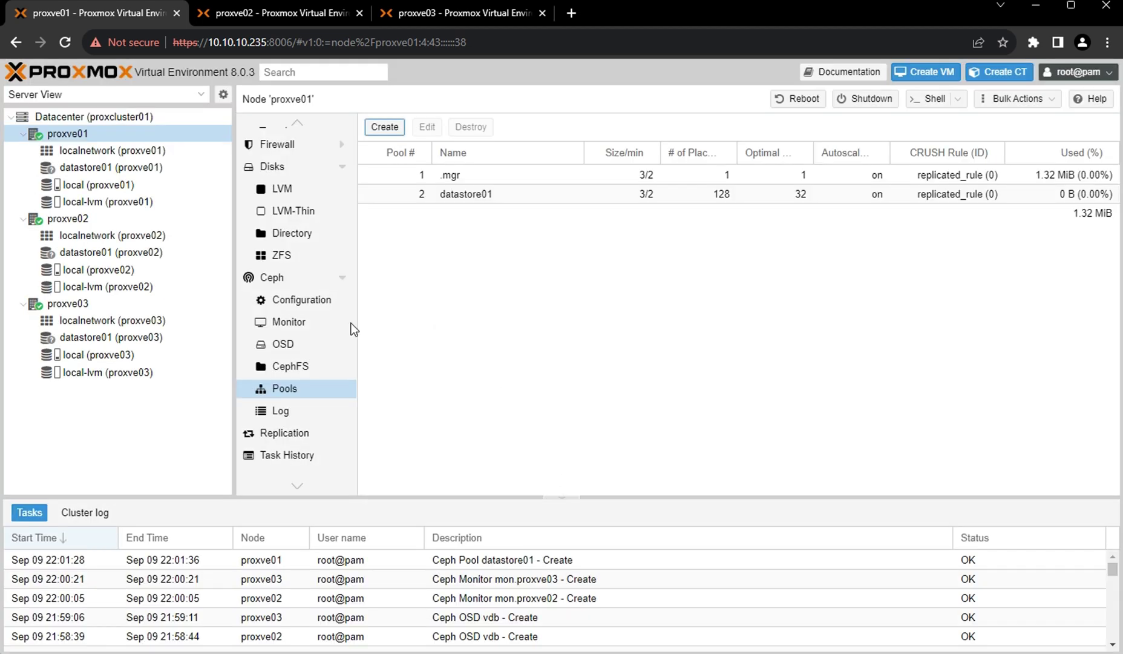
left_click(66, 42)
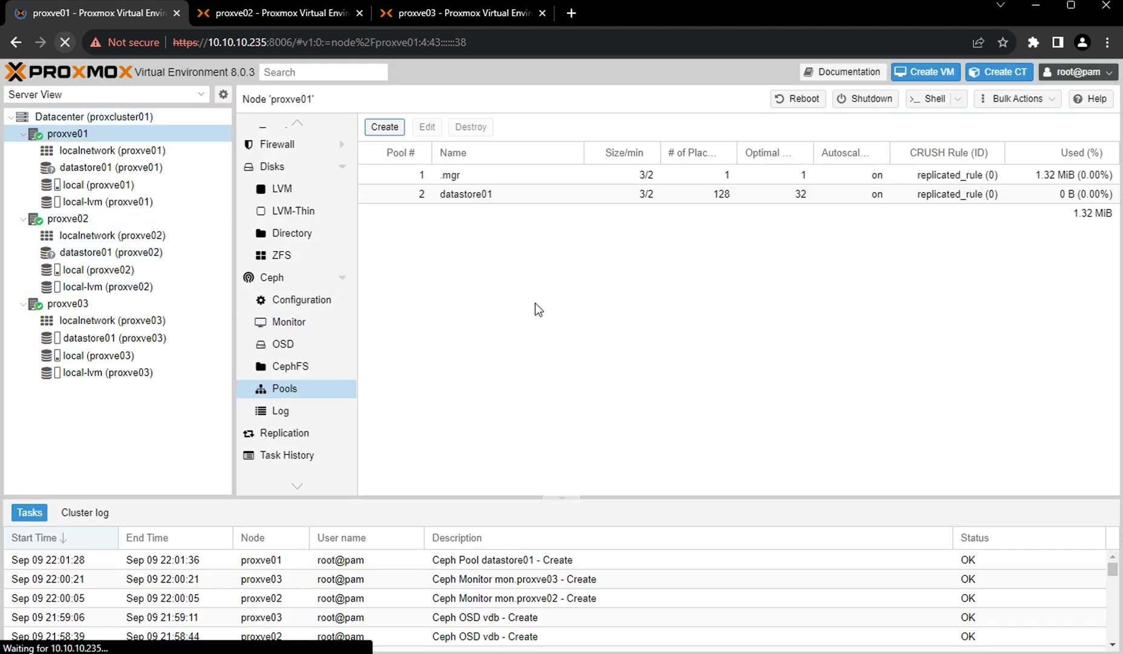
left_click(23, 219)
left_click(24, 303)
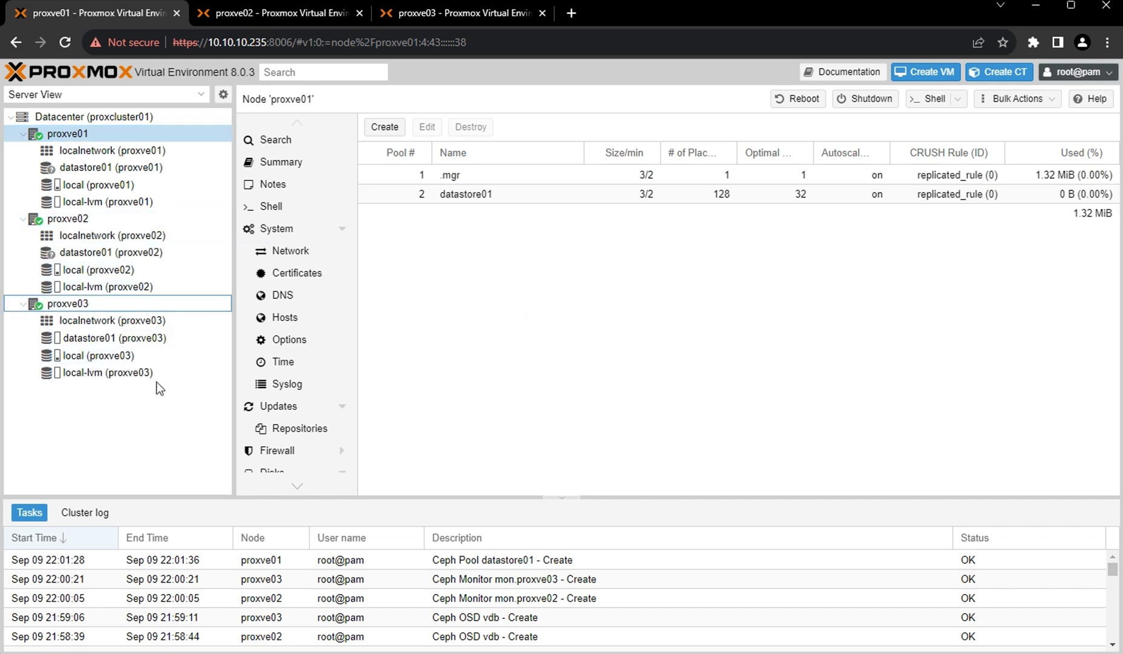
left_click(103, 172)
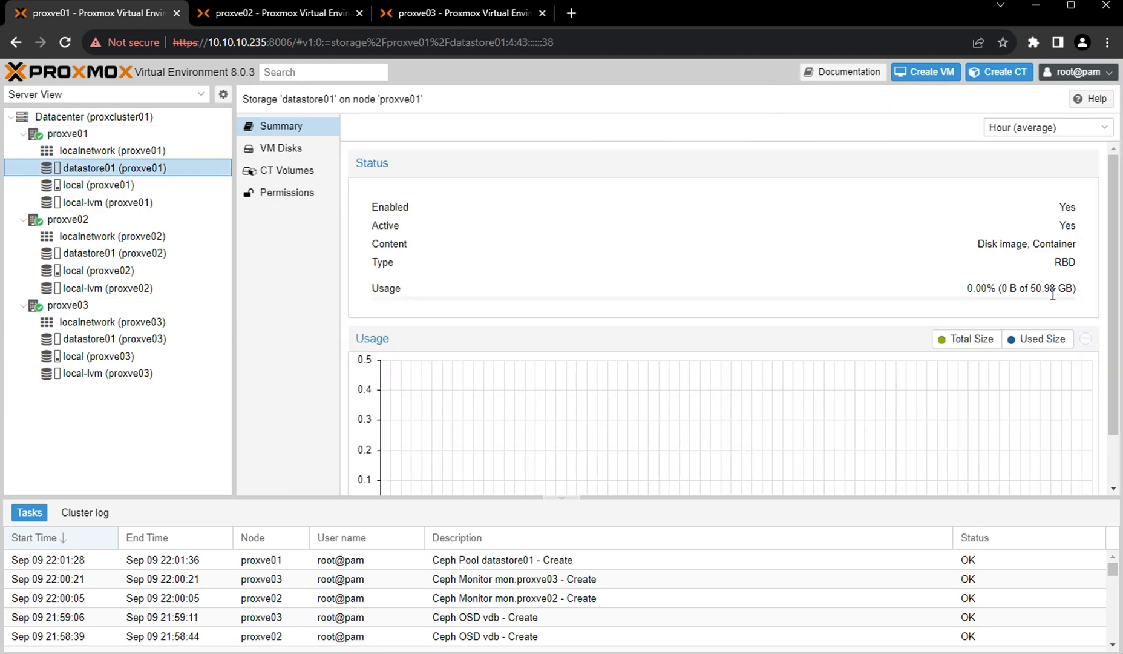
left_click_drag(1032, 288, 1076, 289)
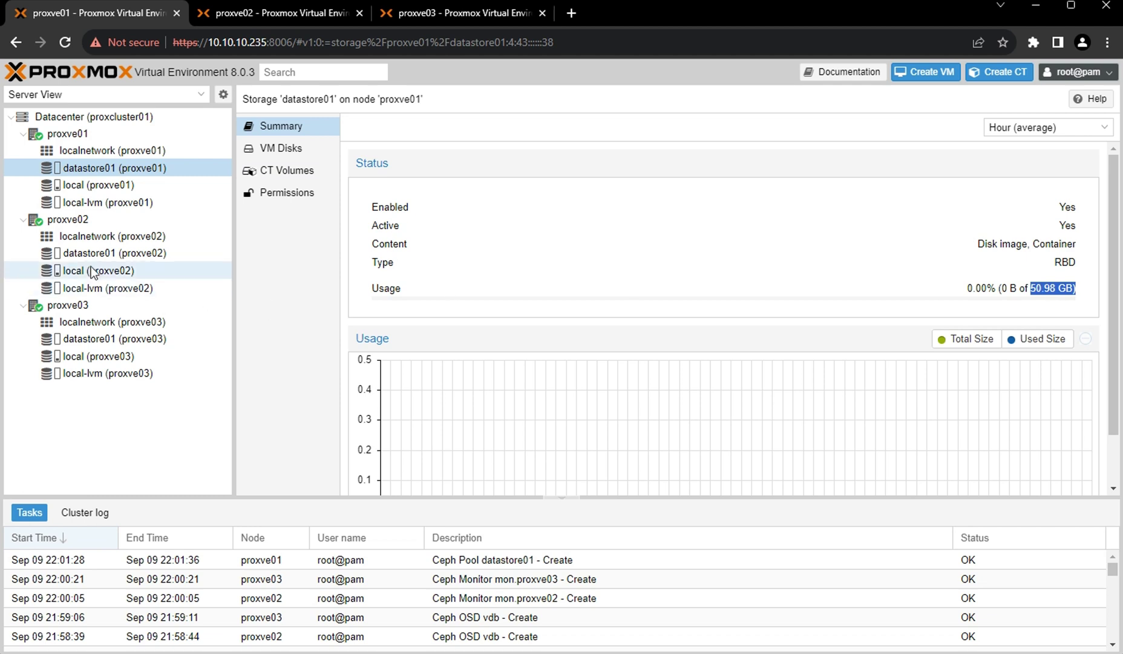
left_click(105, 253)
left_click_drag(522, 291, 1077, 292)
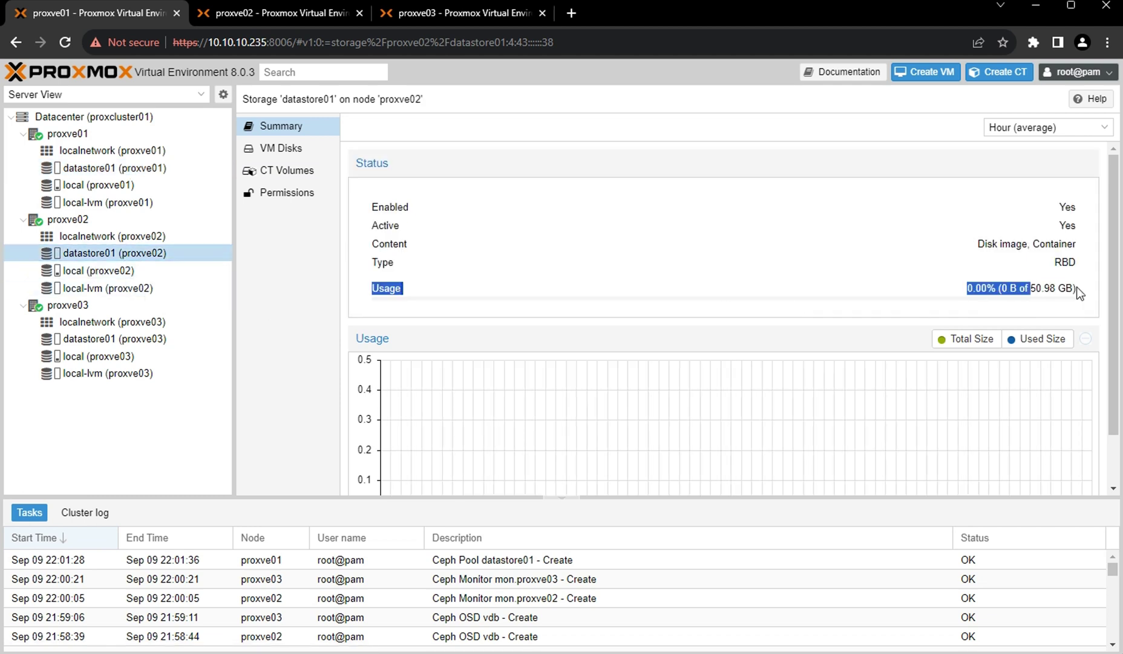
left_click(100, 339)
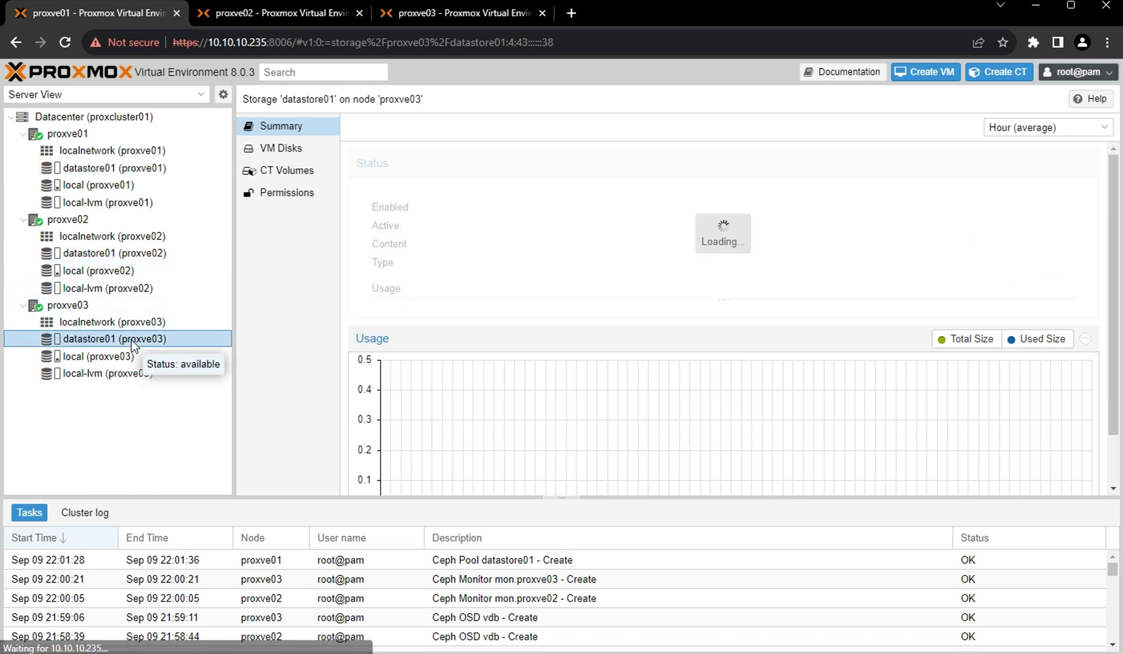
left_click(100, 172)
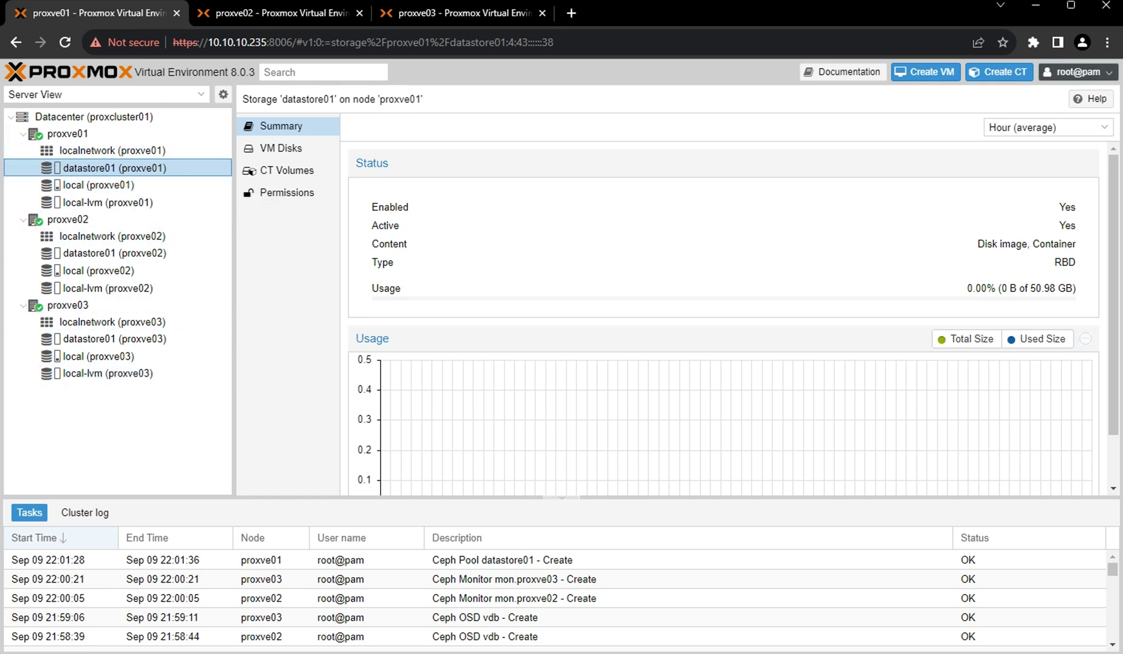
Open the pve01 host in a new tab, log in and dismiss the subscription notice.
left_click(570, 15)
left_click(268, 69)
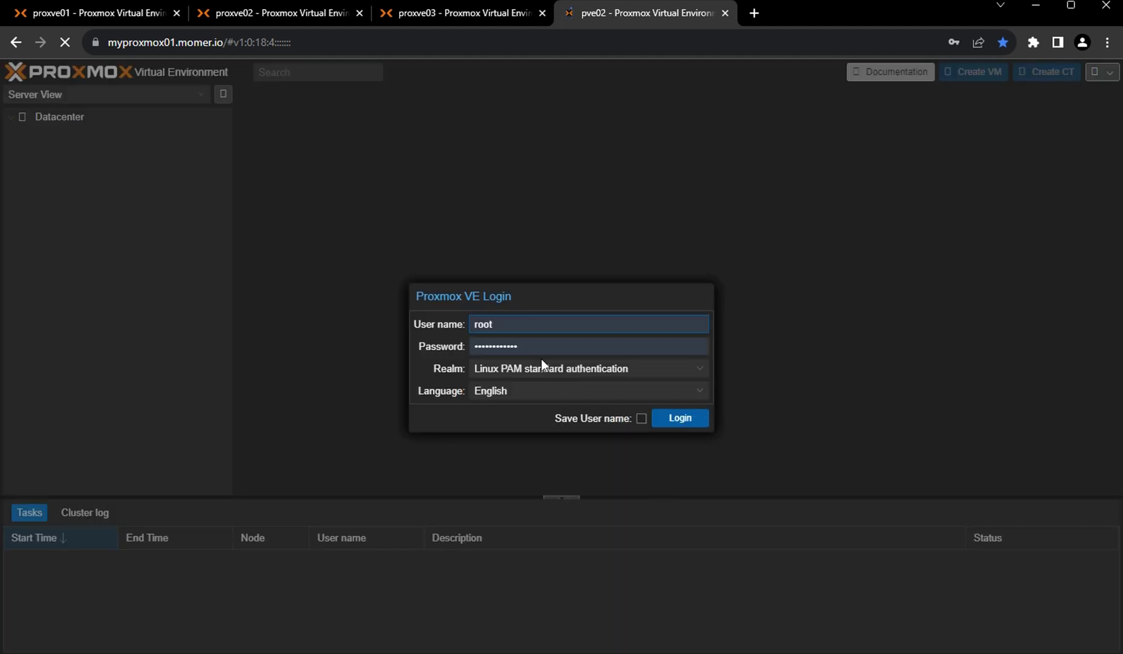
left_click(675, 417)
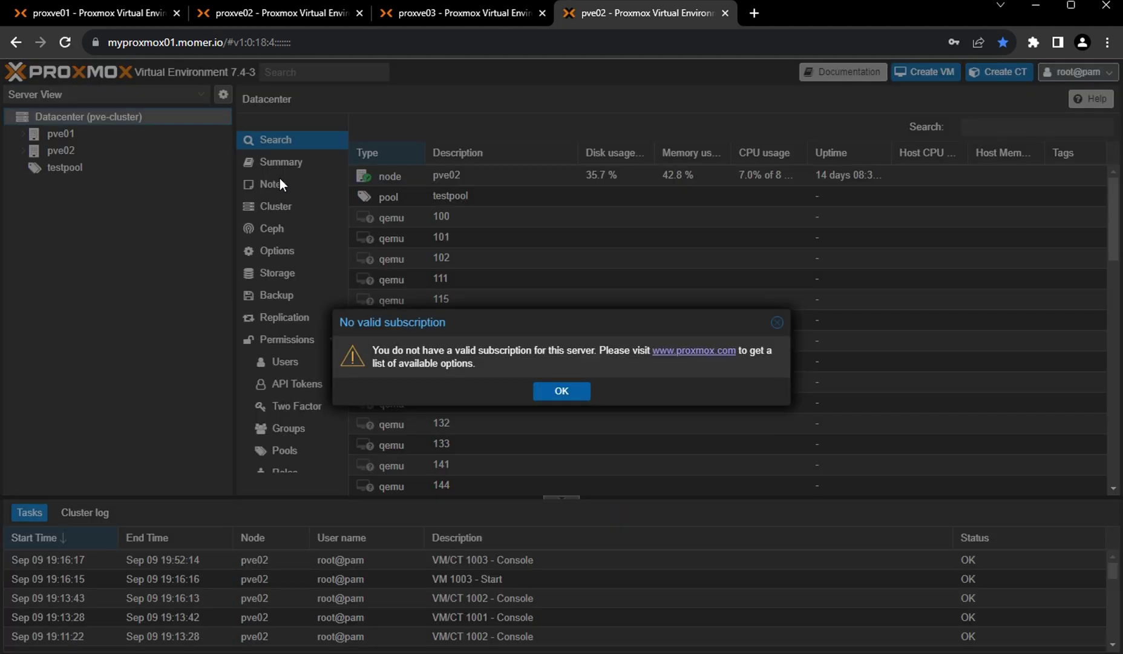
left_click(560, 394)
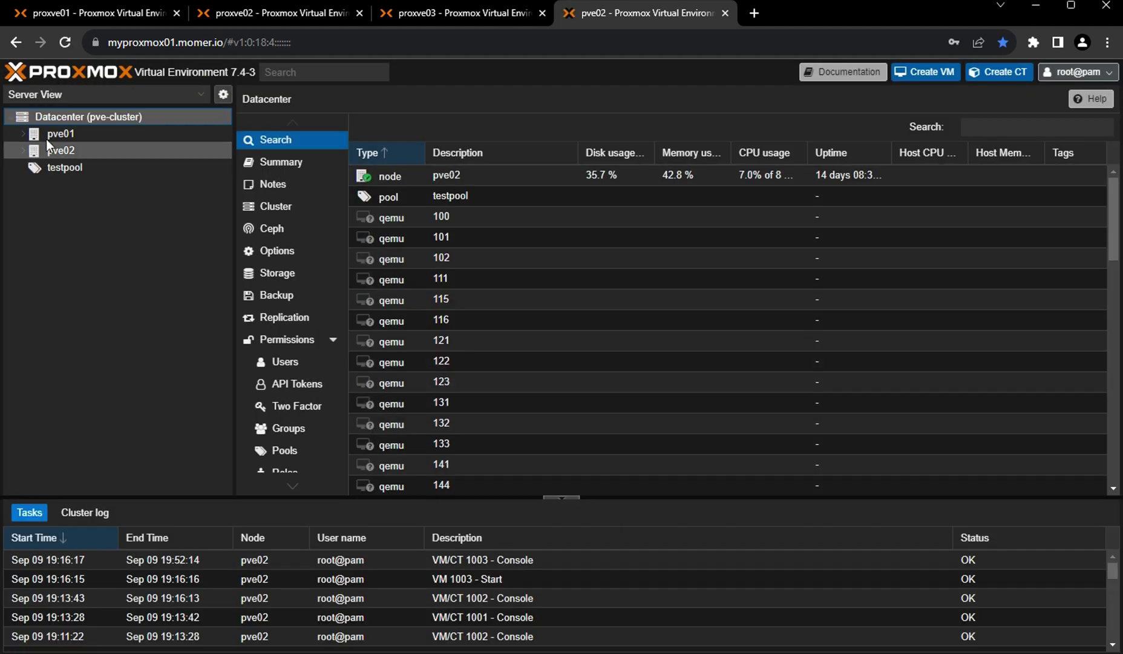
Expand pve02 and browse VMs 1001, 1002 and 1003, ending on VM 1003's summary.
left_click(21, 151)
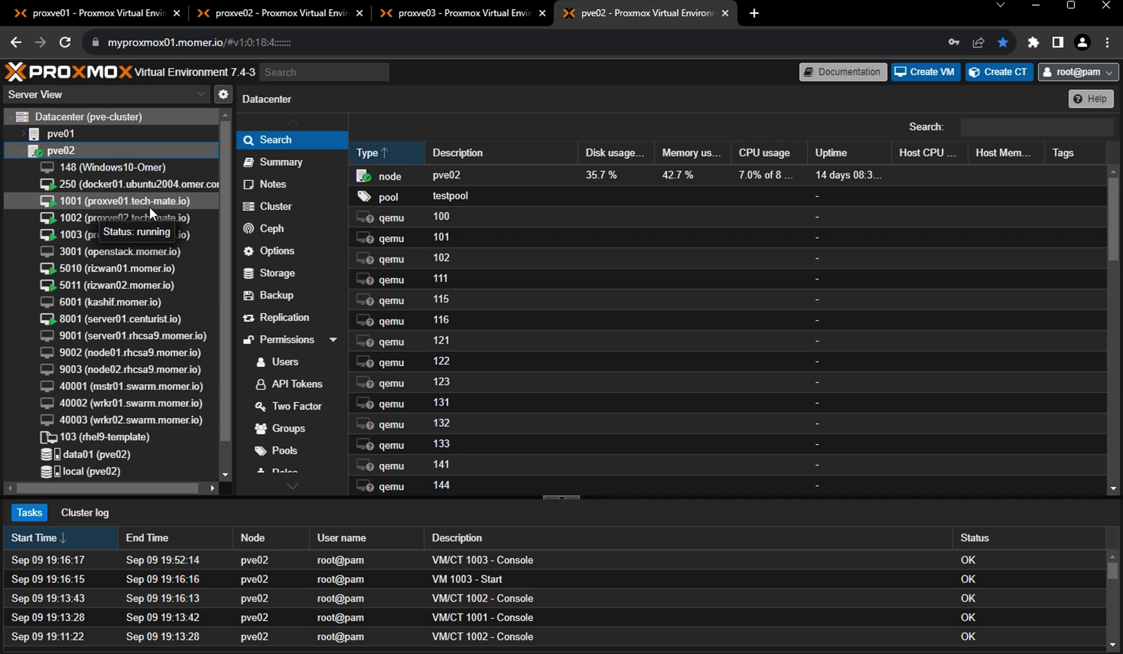
left_click(103, 206)
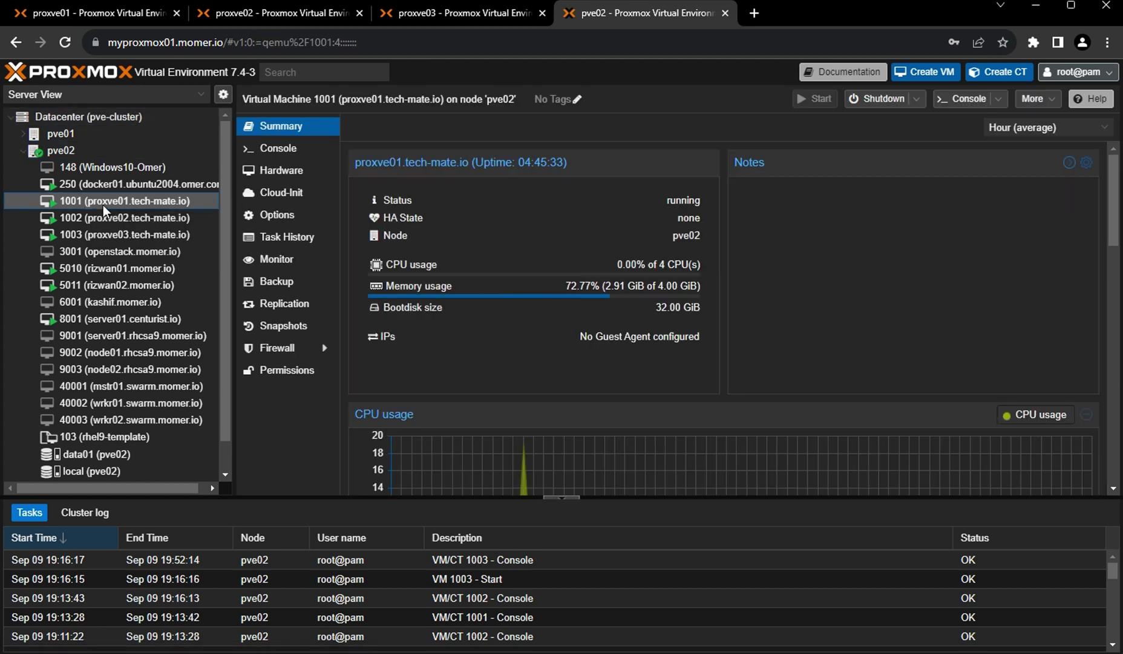
left_click(126, 218)
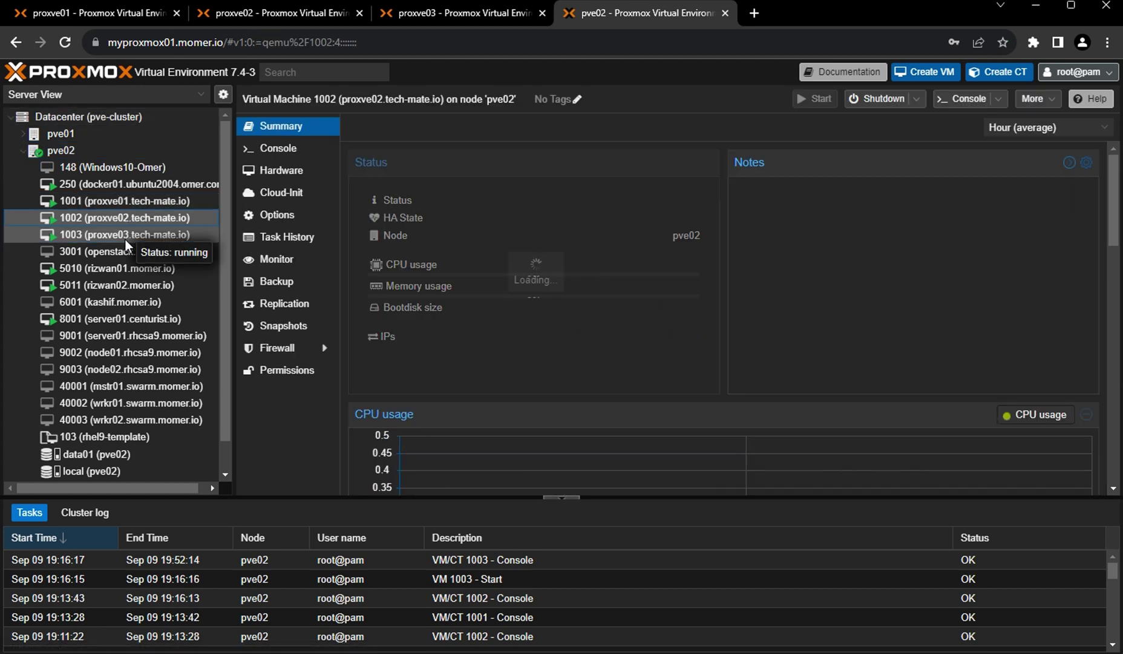
left_click(123, 238)
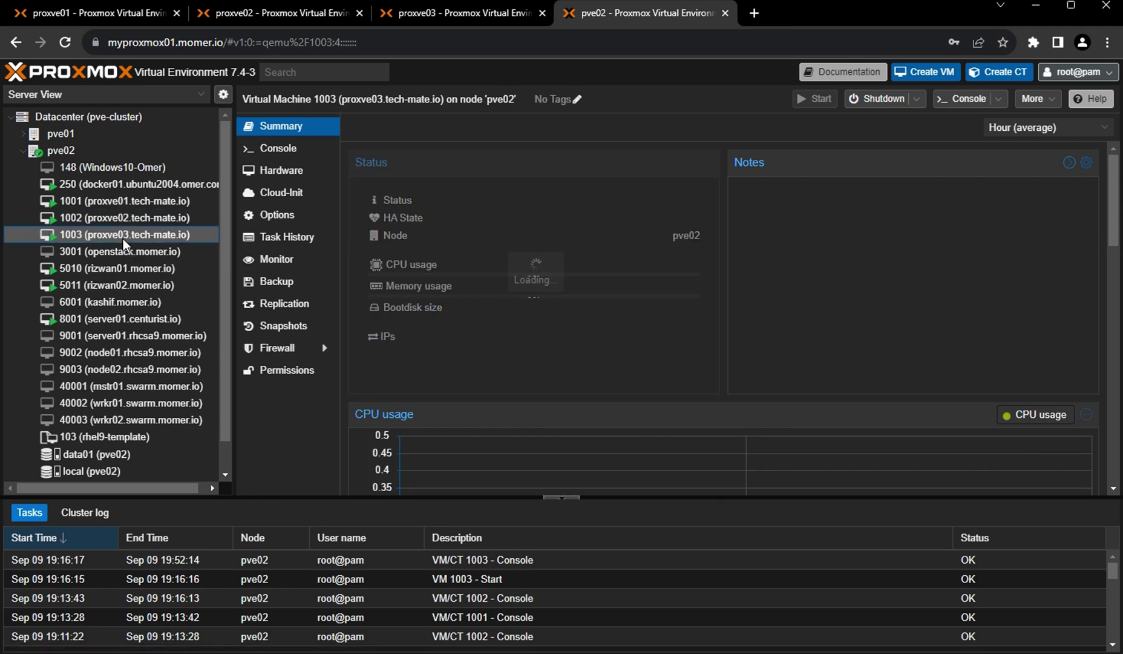
left_click(97, 12)
left_click(253, 17)
left_click(444, 12)
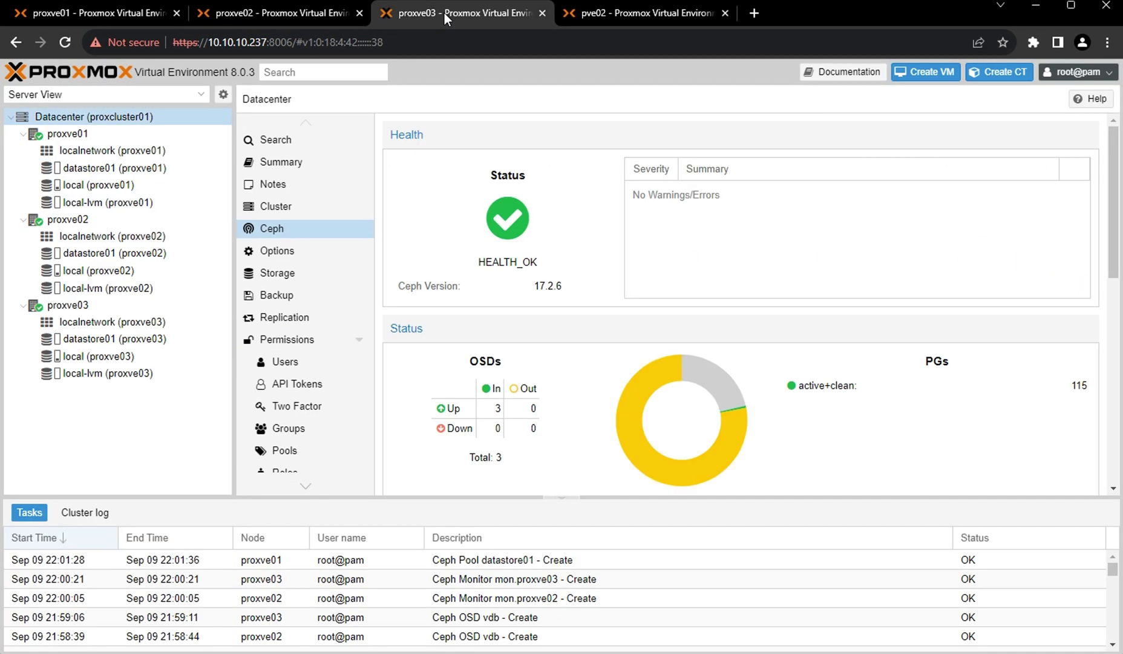
left_click(117, 18)
left_click(632, 18)
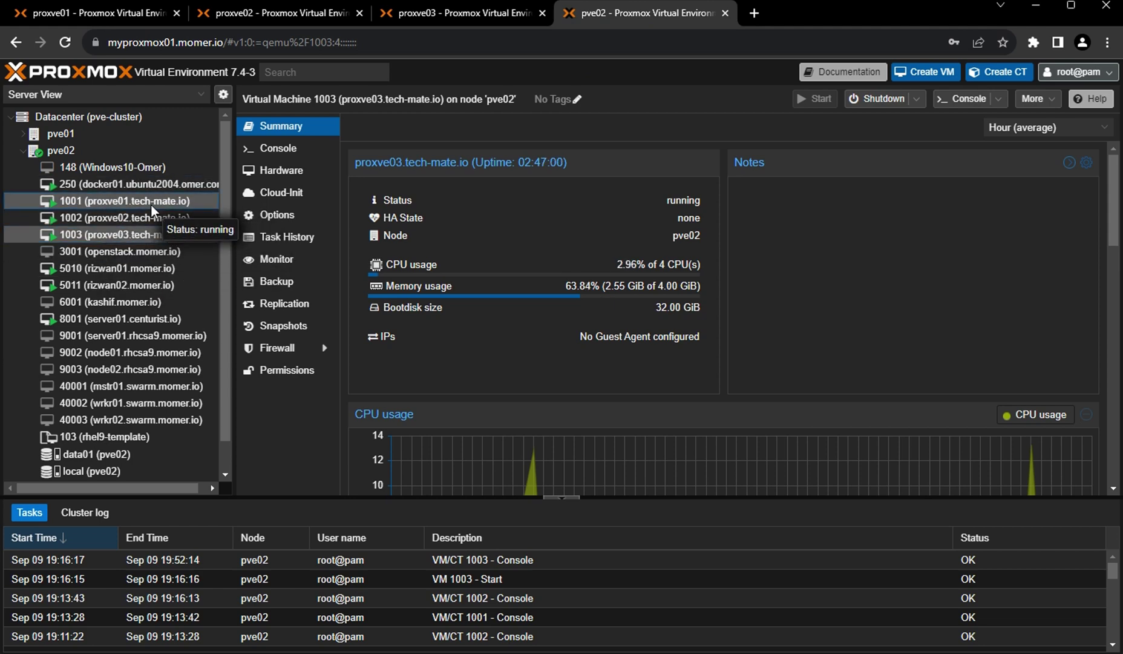
Show VM 1003's hardware and select its 32G and 50G data01 hard disks.
left_click(282, 173)
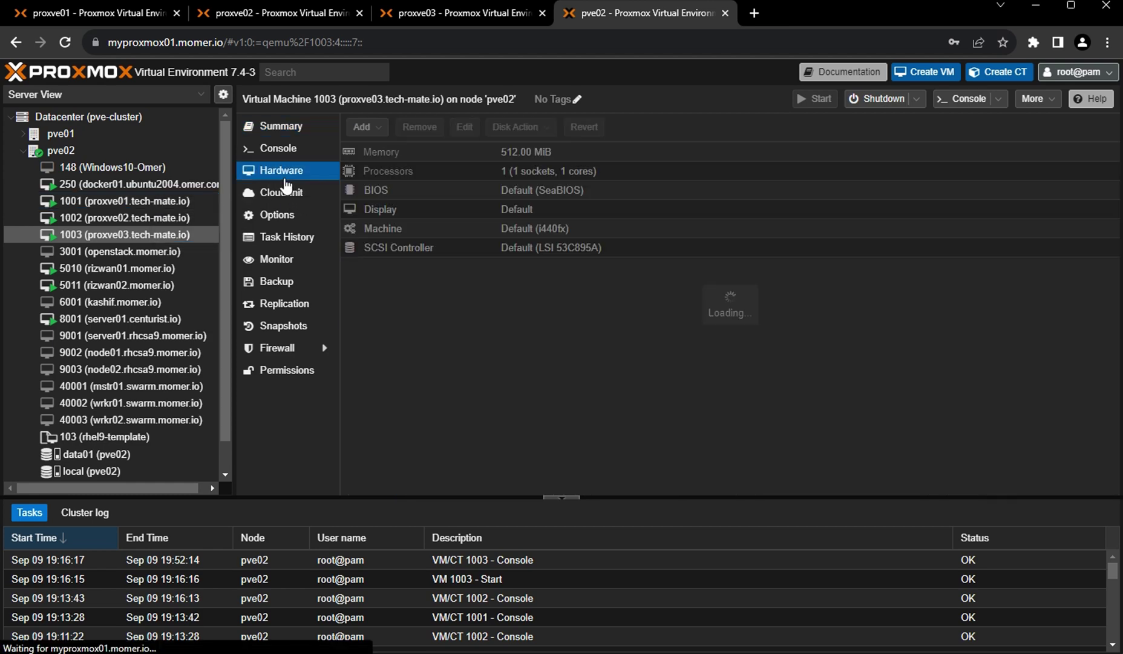
left_click(662, 286)
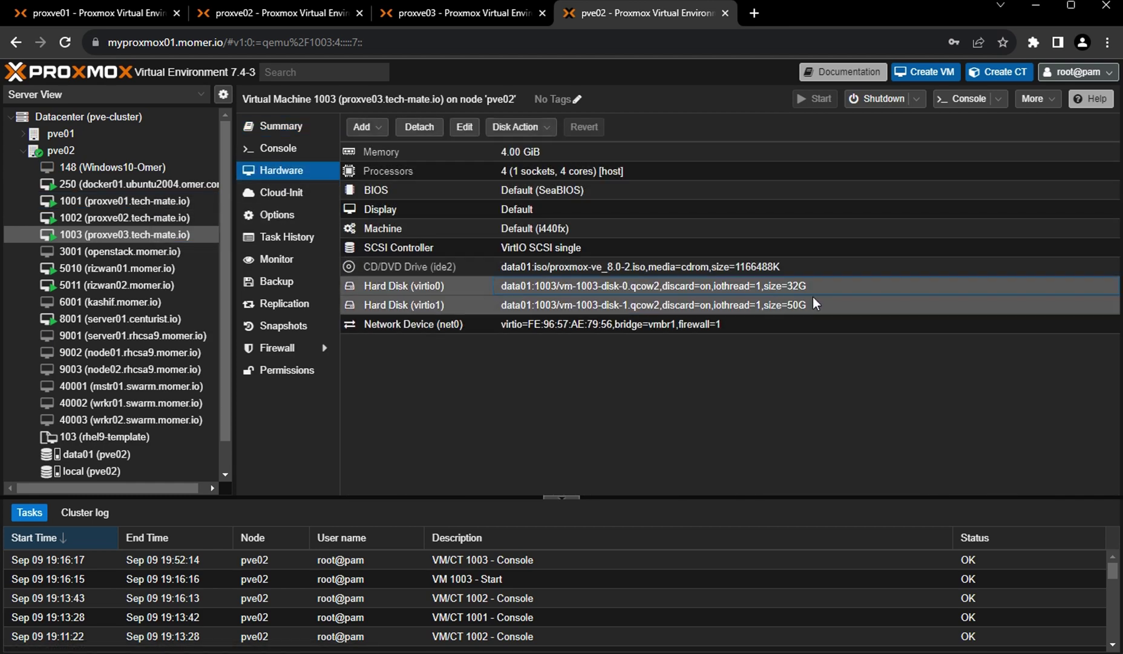
left_click(730, 305)
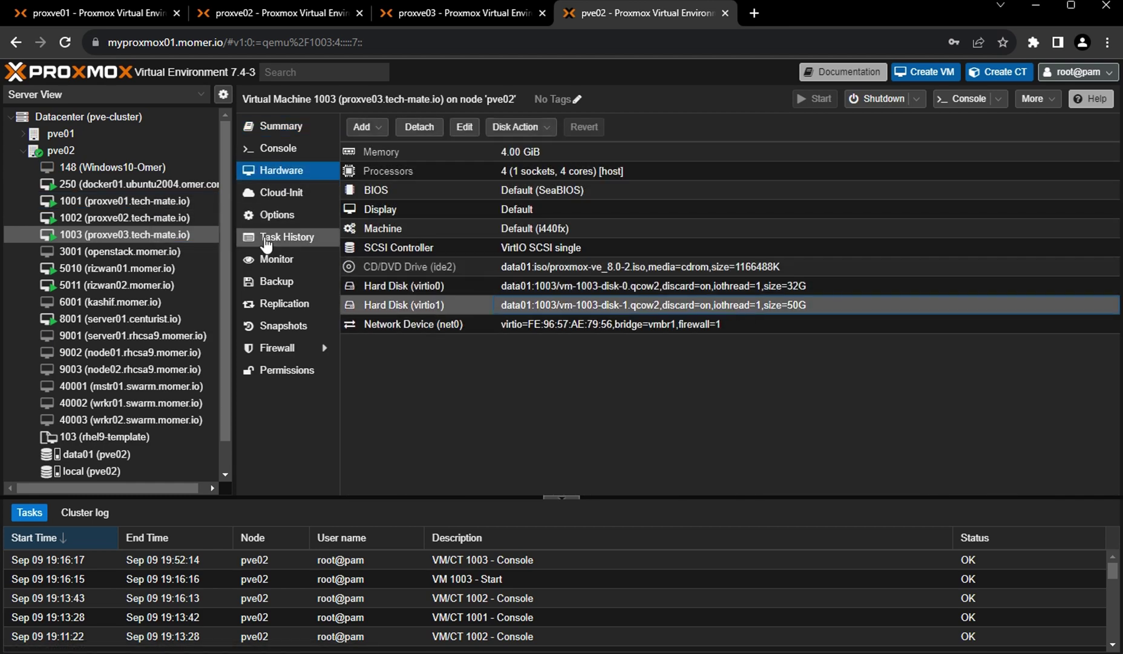
Compare the hardware of VMs 1001 and 1002, return to VM 1003, then collapse pve02.
left_click(143, 205)
left_click(138, 219)
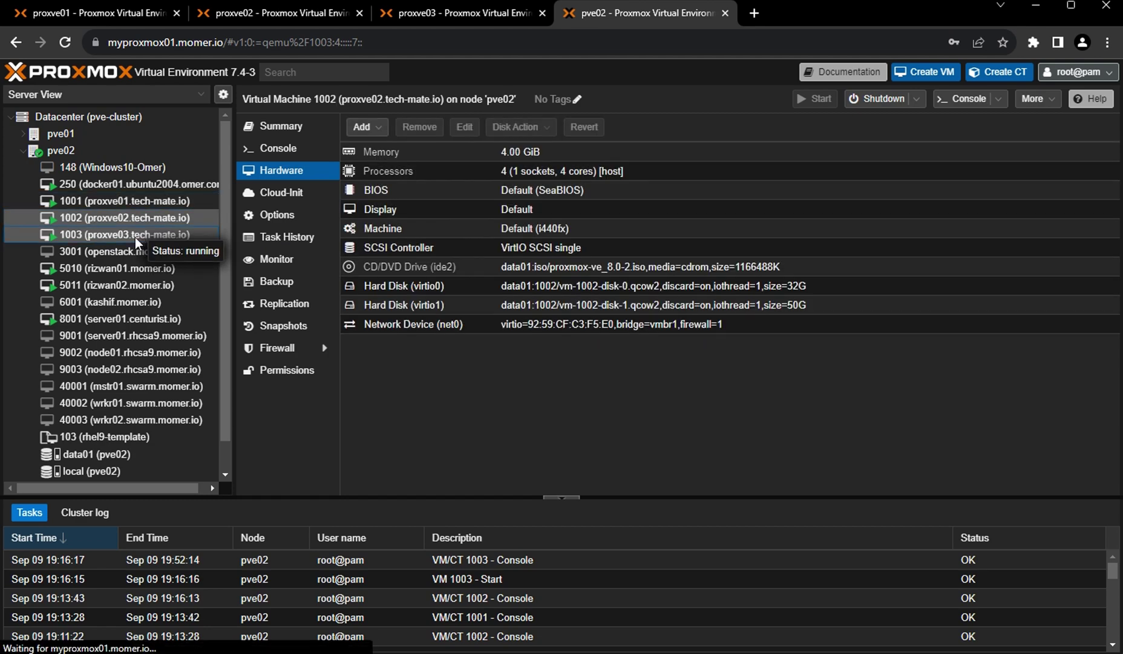
left_click(135, 236)
left_click(140, 221)
left_click(140, 204)
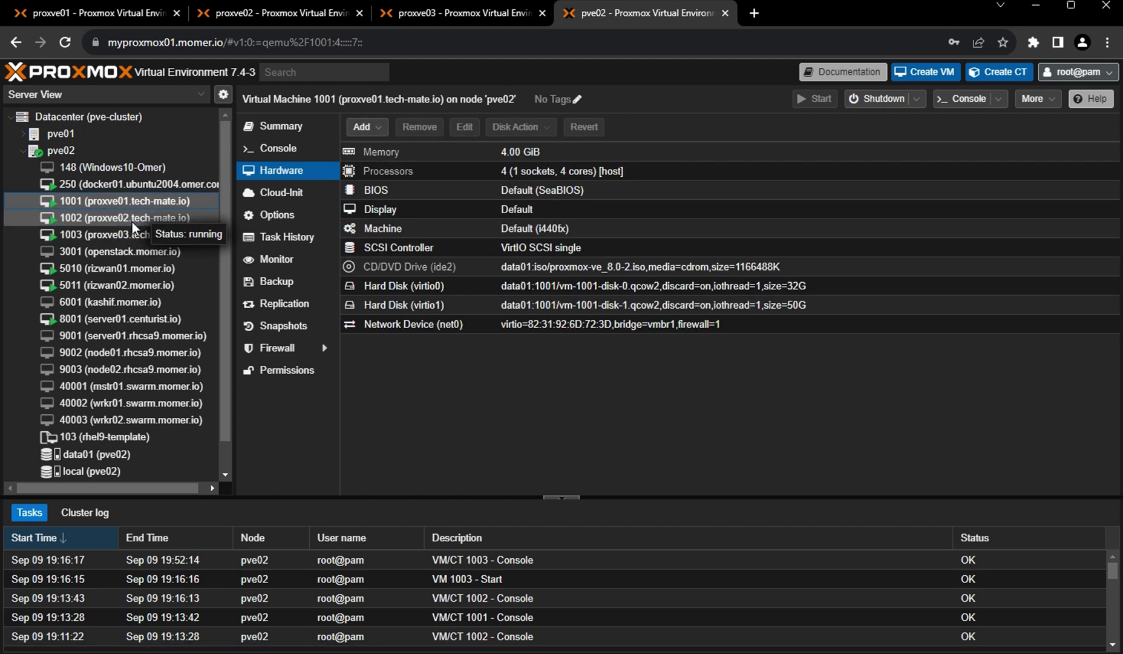
left_click(132, 220)
left_click(127, 236)
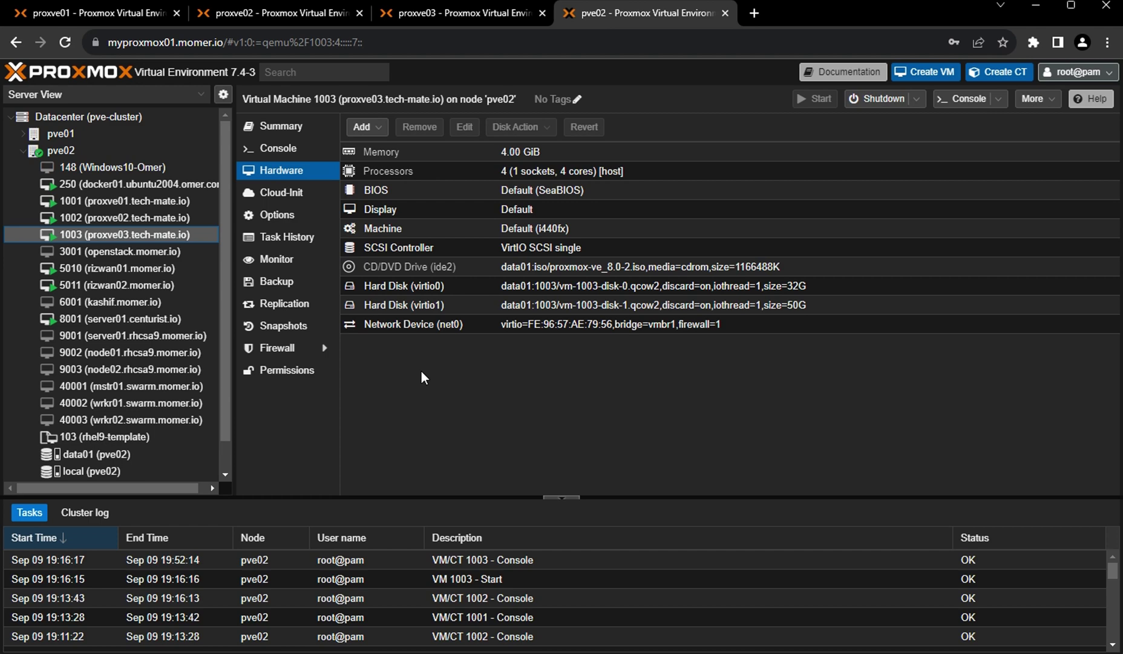
left_click(22, 153)
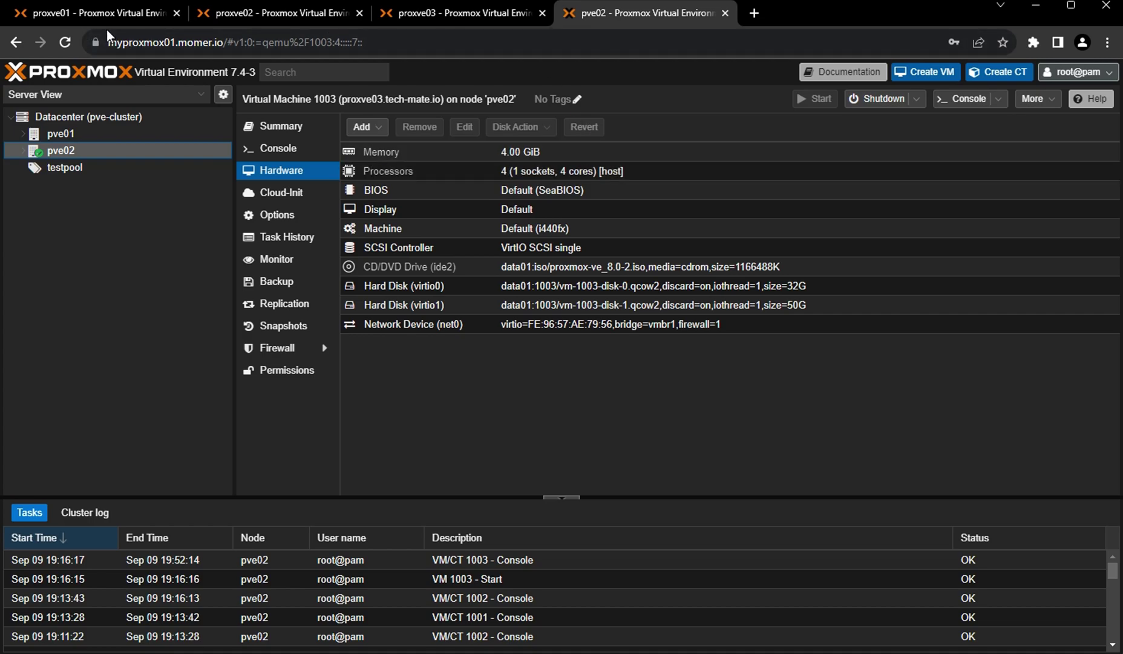
Open the pmoxve01 cluster in a new tab, log in and dismiss the subscription notice.
left_click(755, 13)
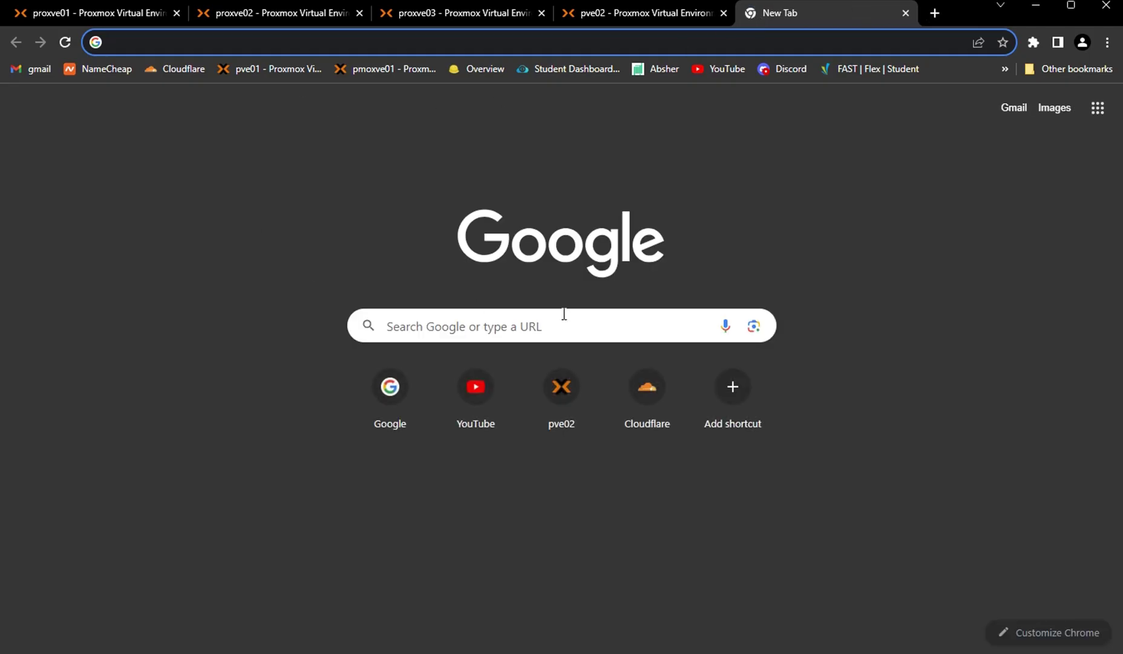
left_click(376, 70)
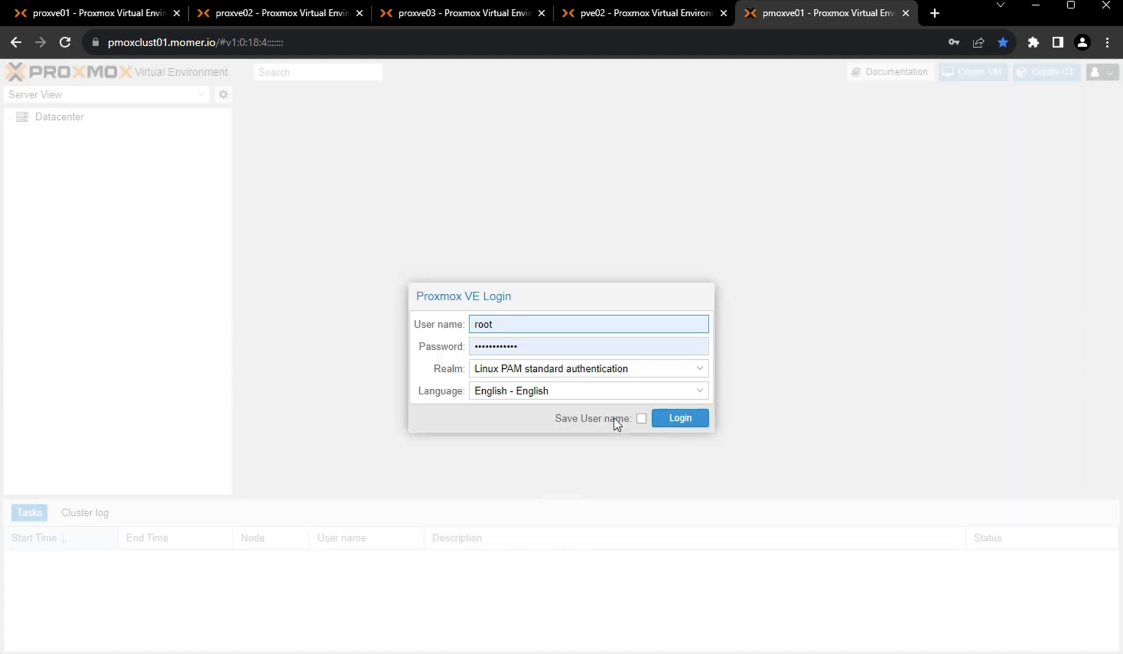
left_click(688, 418)
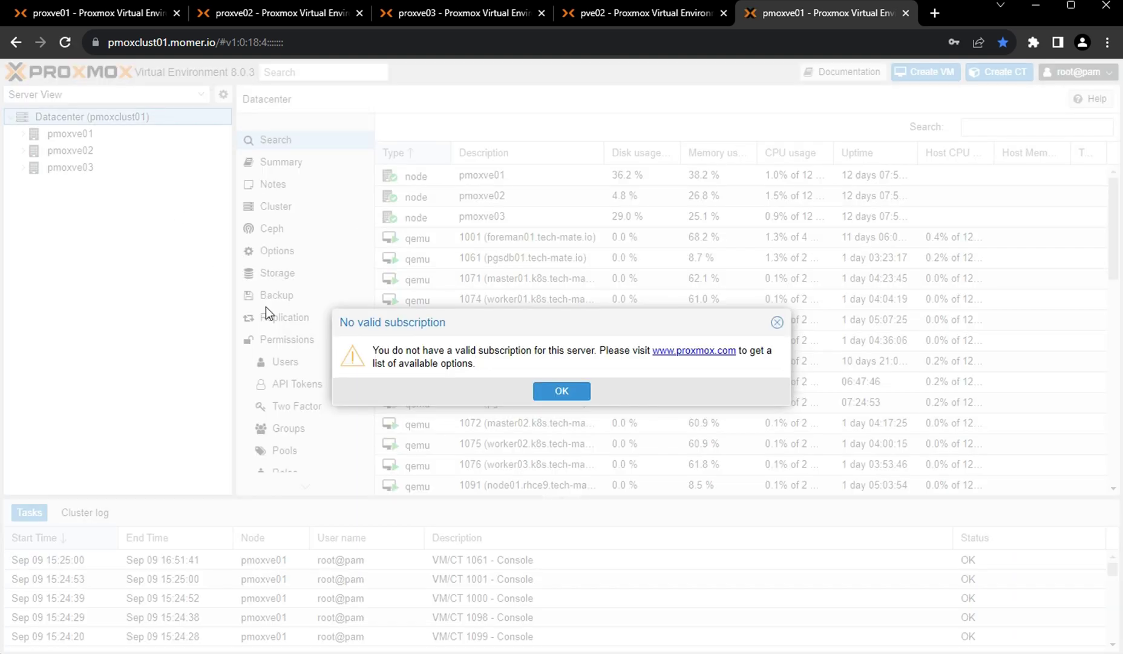
left_click(543, 393)
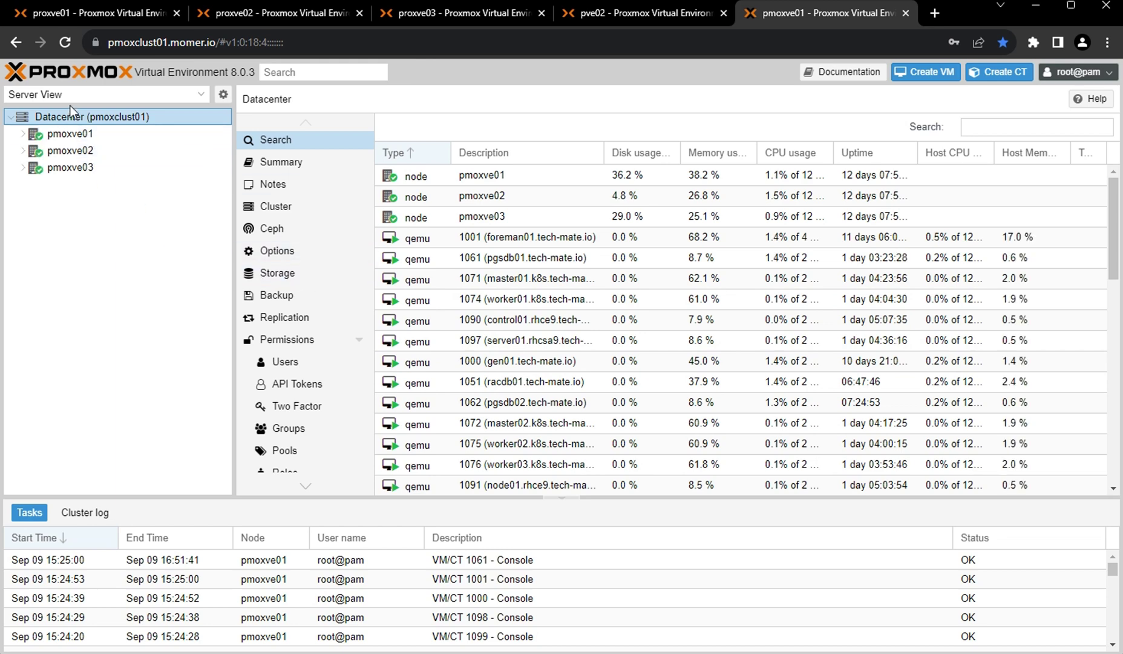
Review pmoxve01's summary (12 CPUs, CPU model, 62.63 GiB RAM), then the Datacenter summary.
left_click(76, 140)
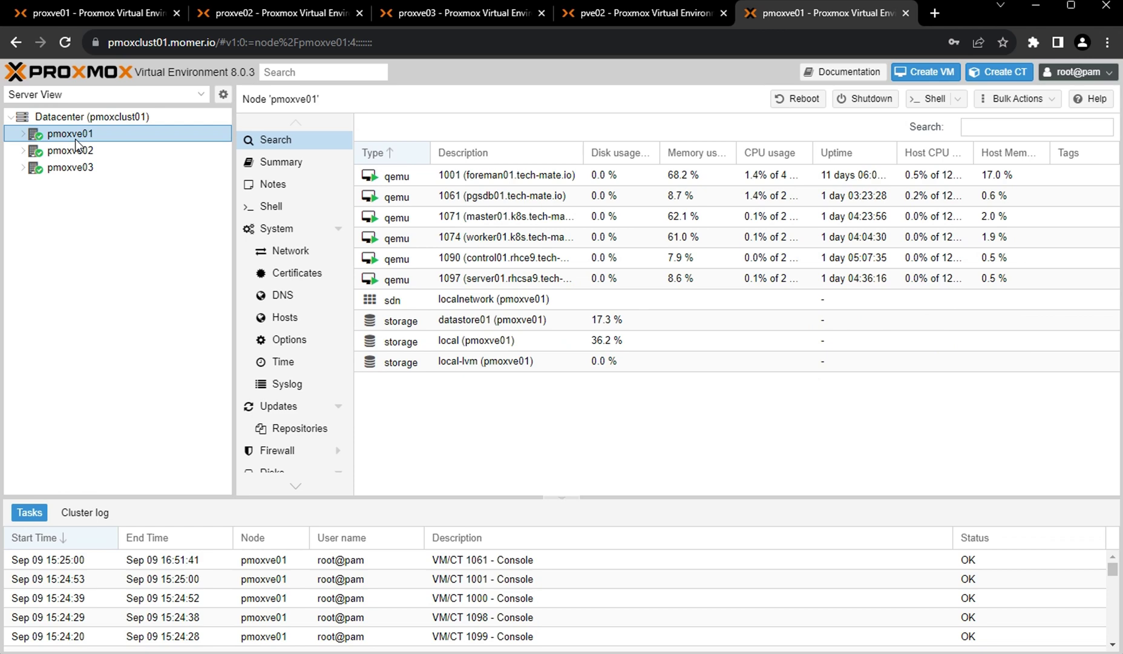
left_click(275, 166)
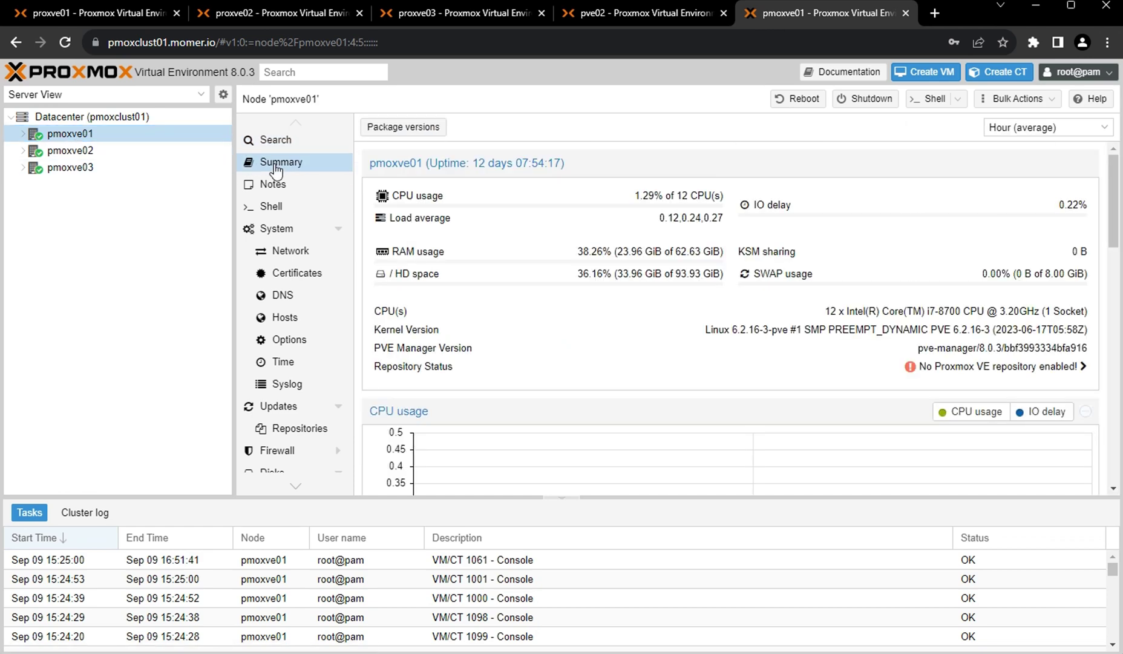
left_click_drag(677, 195, 698, 200)
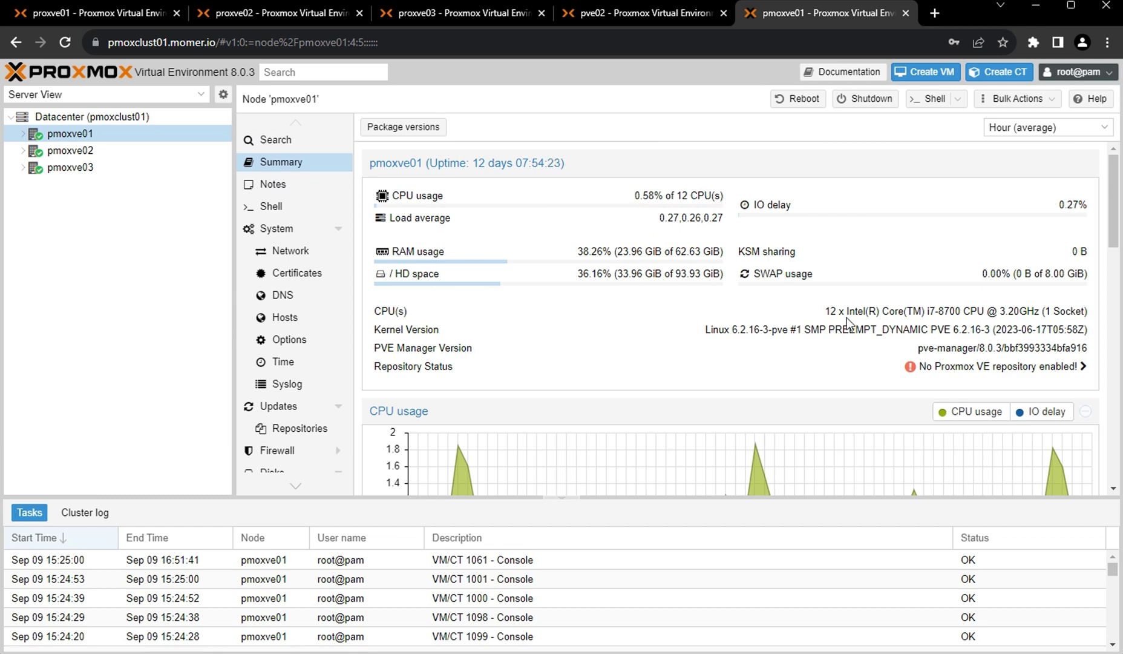
left_click_drag(825, 311, 1070, 311)
left_click_drag(676, 252, 713, 252)
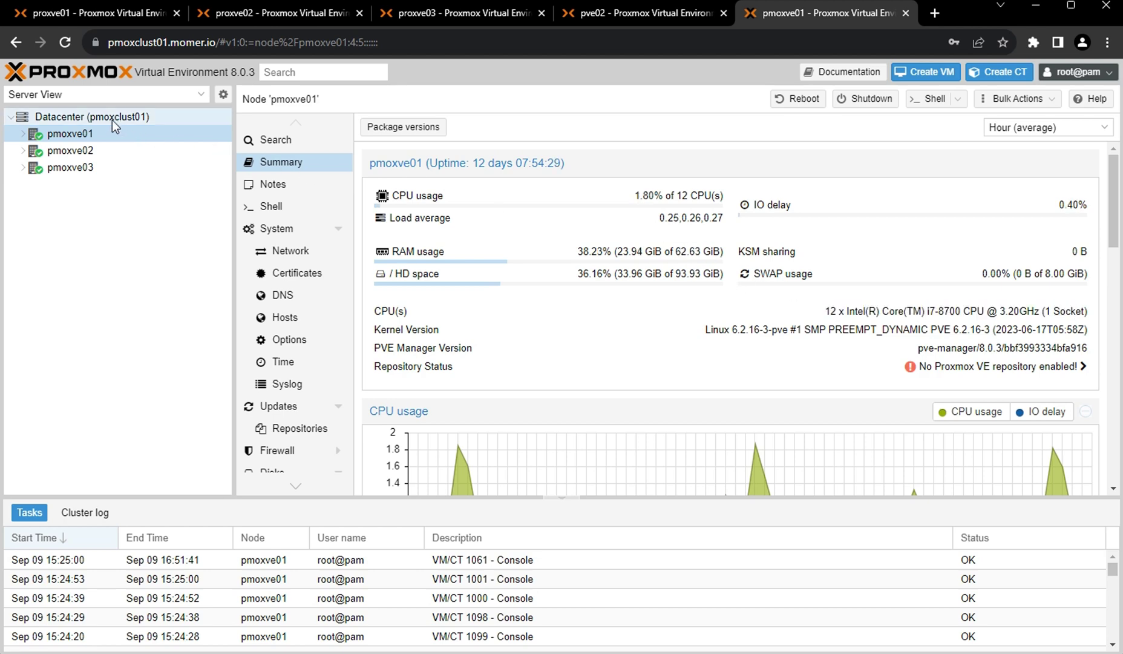
left_click(113, 118)
left_click(282, 163)
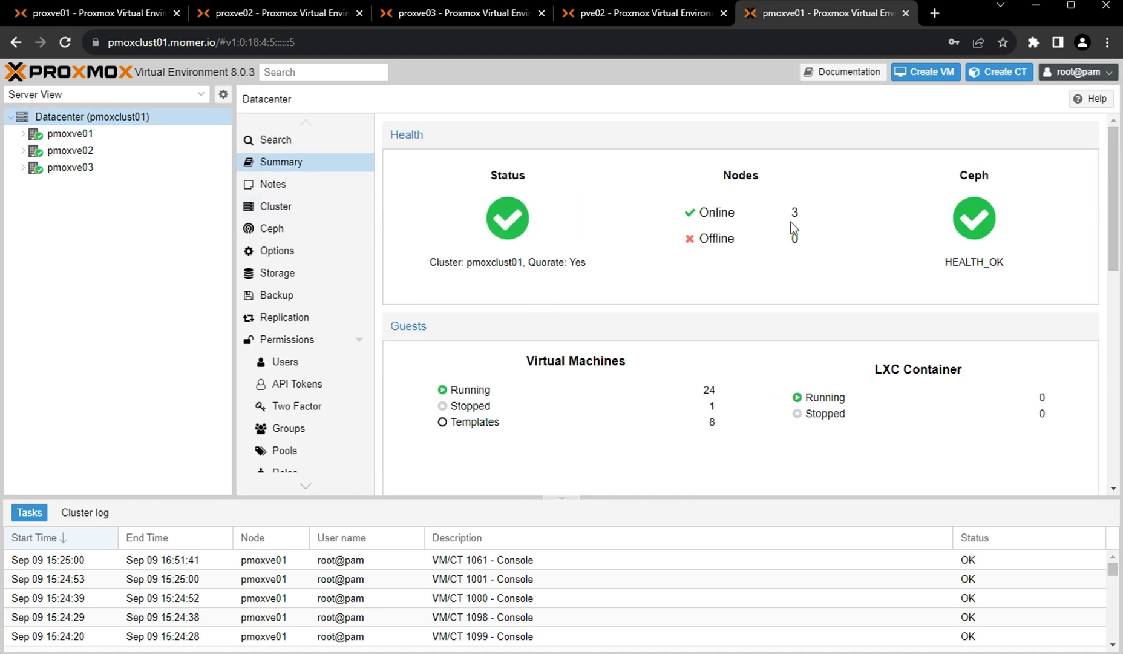
Glance at the Ceph status, then return to the datacenter summary's resource gauges.
left_click(977, 176)
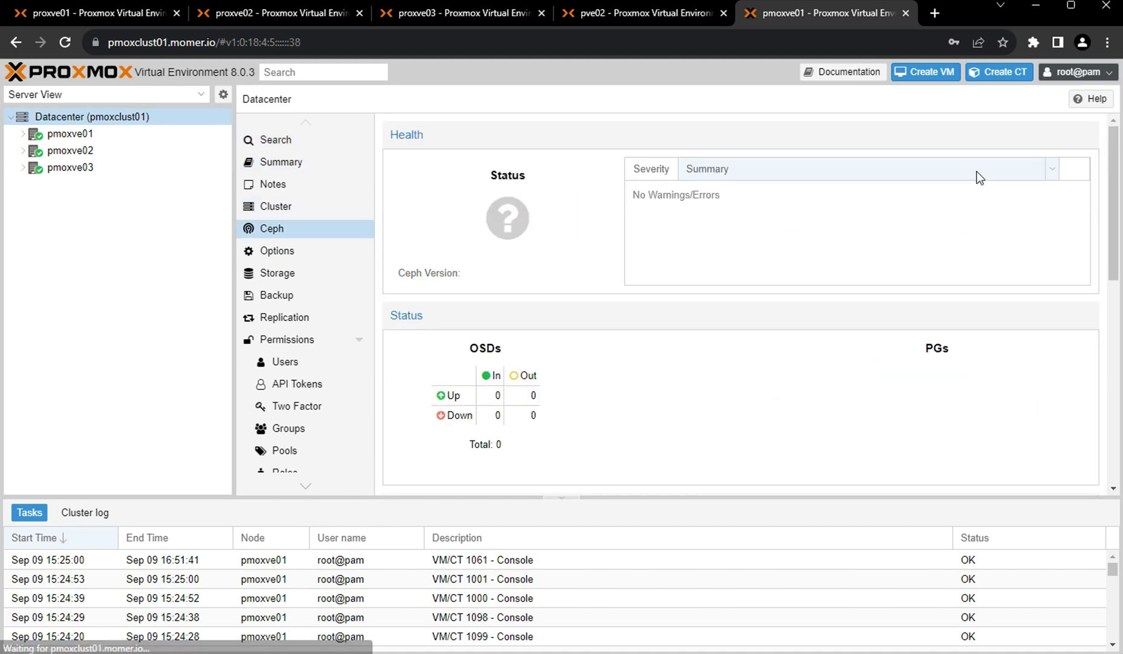
left_click(276, 169)
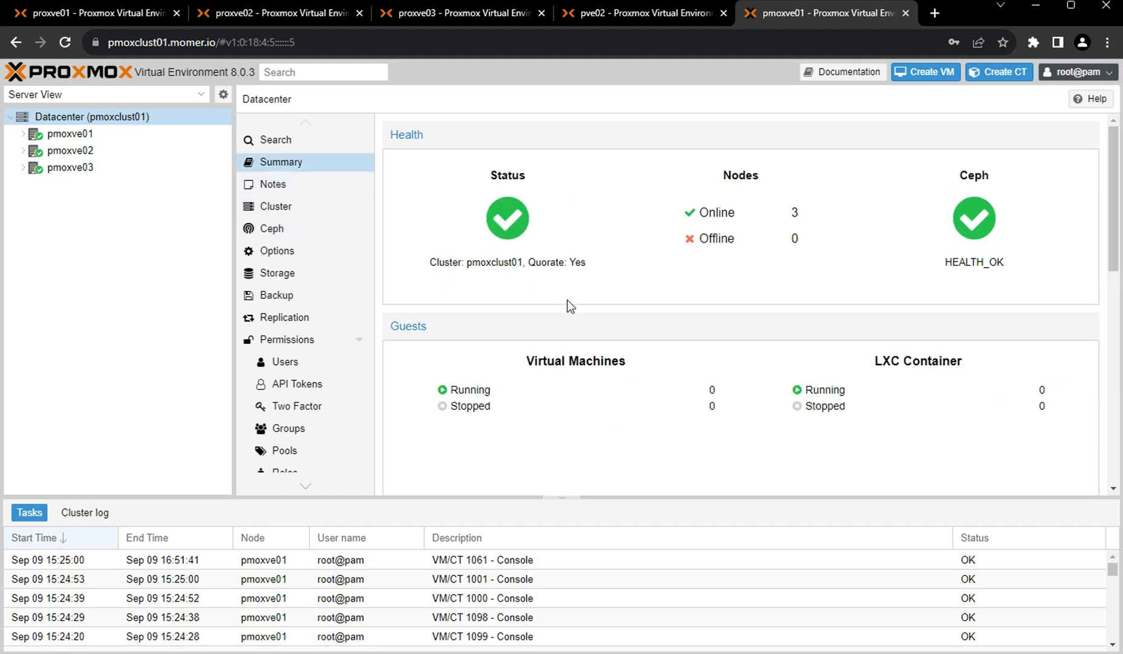
scroll(568, 302, "down", 7)
scroll(567, 299, "up", 3)
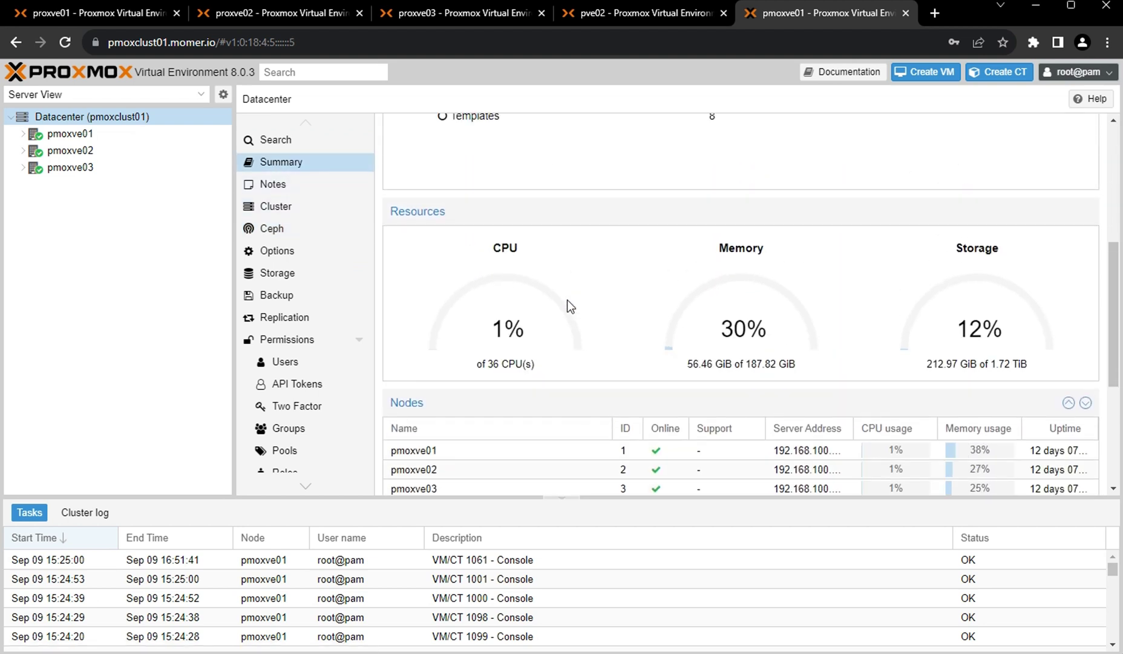
Highlight the cluster totals: 36 CPUs, 187.82 GiB memory and 1.72 TiB storage.
left_click_drag(488, 364, 533, 364)
left_click(72, 182)
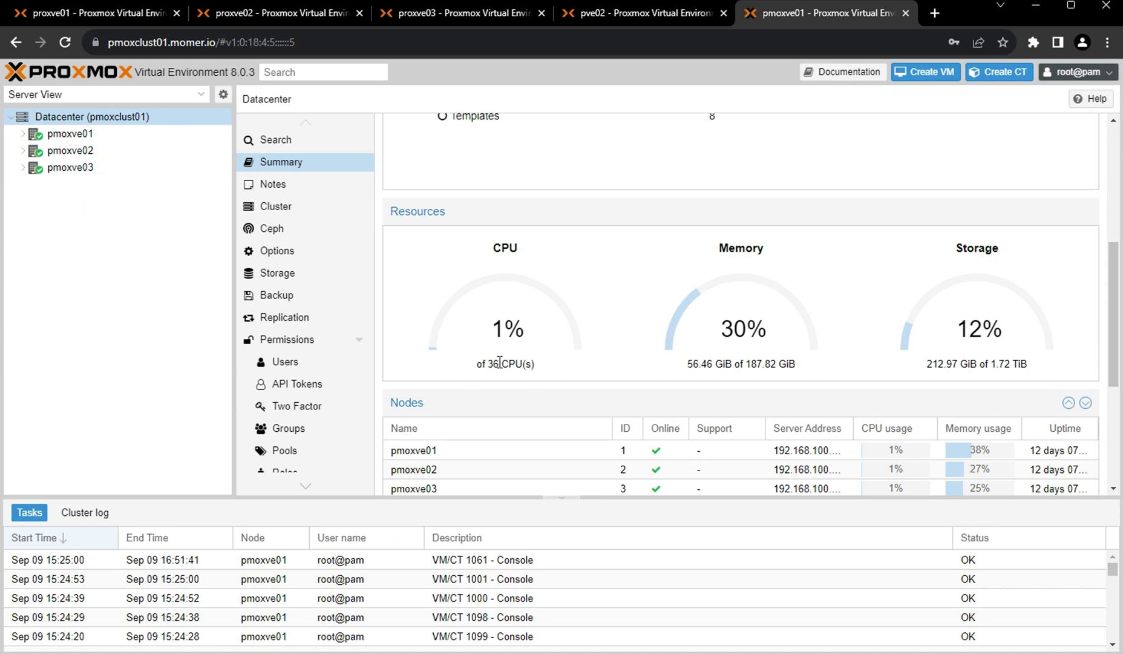
mouse_move(493, 364)
left_mouse_down()
mouse_move(508, 363)
mouse_move(493, 364)
left_mouse_up()
left_click_drag(745, 363, 787, 365)
left_click(765, 366)
left_click_drag(992, 364, 1028, 365)
Expand pmoxve01 and pmoxve02 and view datastore01's summary on pmoxve01.
left_click(23, 134)
left_click(23, 321)
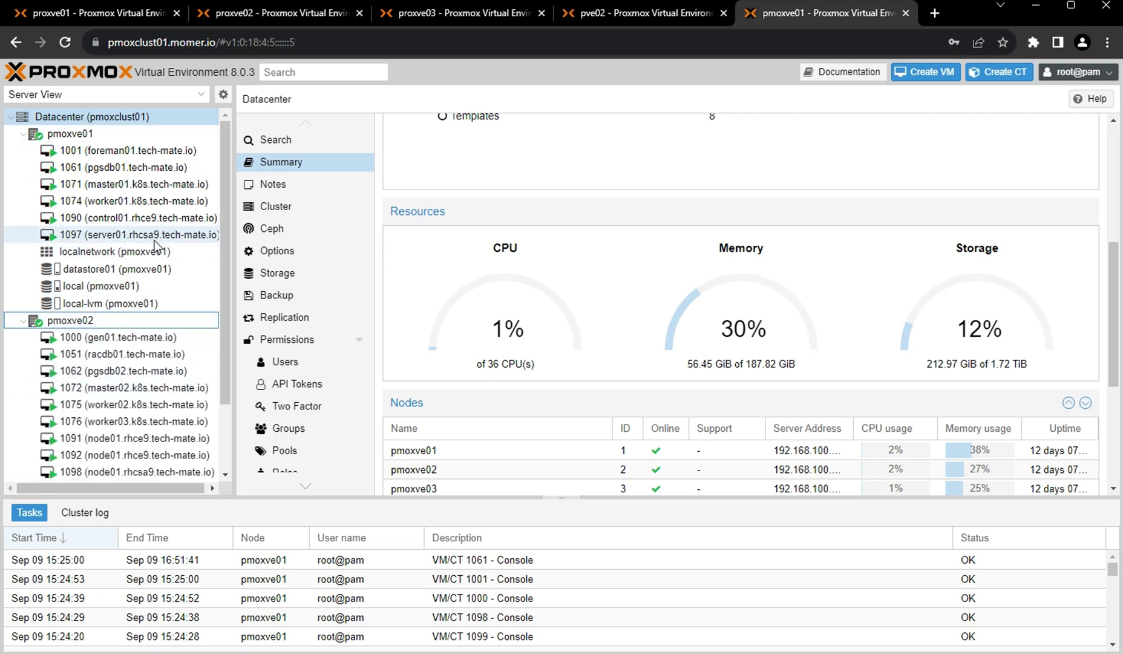
left_click(117, 270)
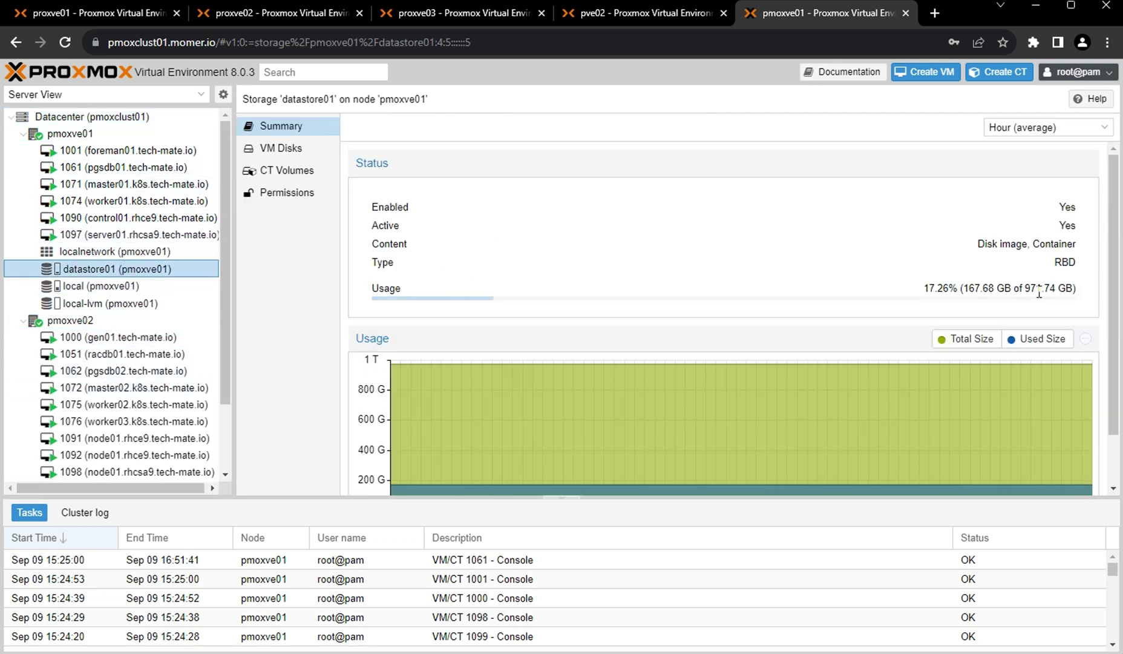
scroll(125, 357, "down", 2)
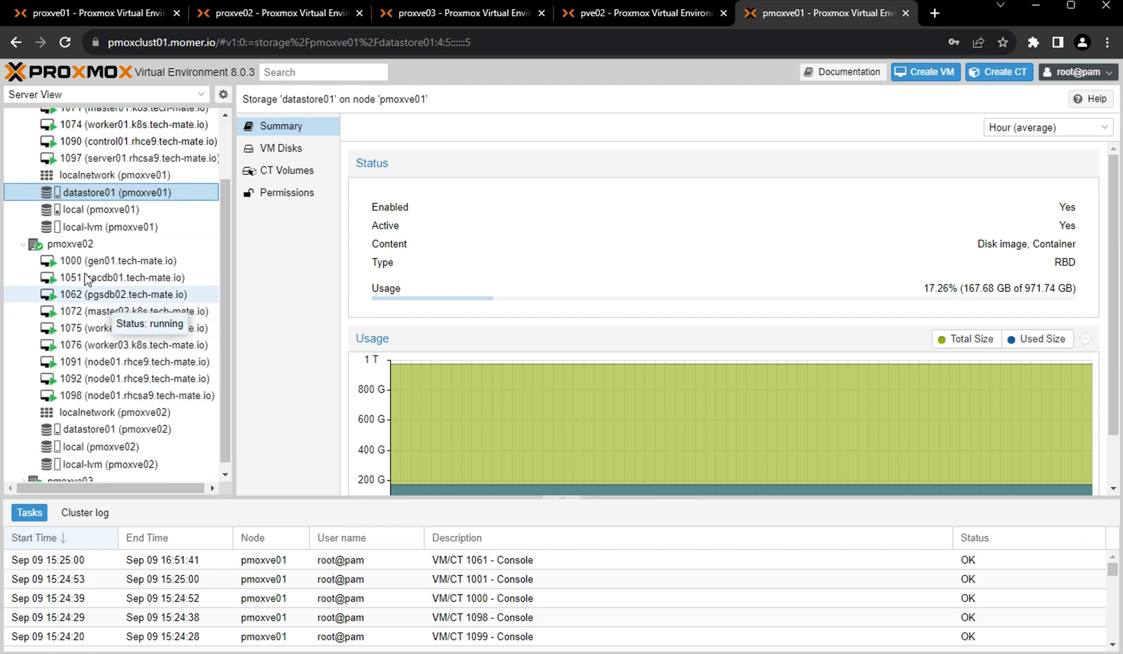
Check pmoxve02's node summary, then show datastore01 on pmoxve03 at 167.68 of 971.74 GB.
left_click(67, 245)
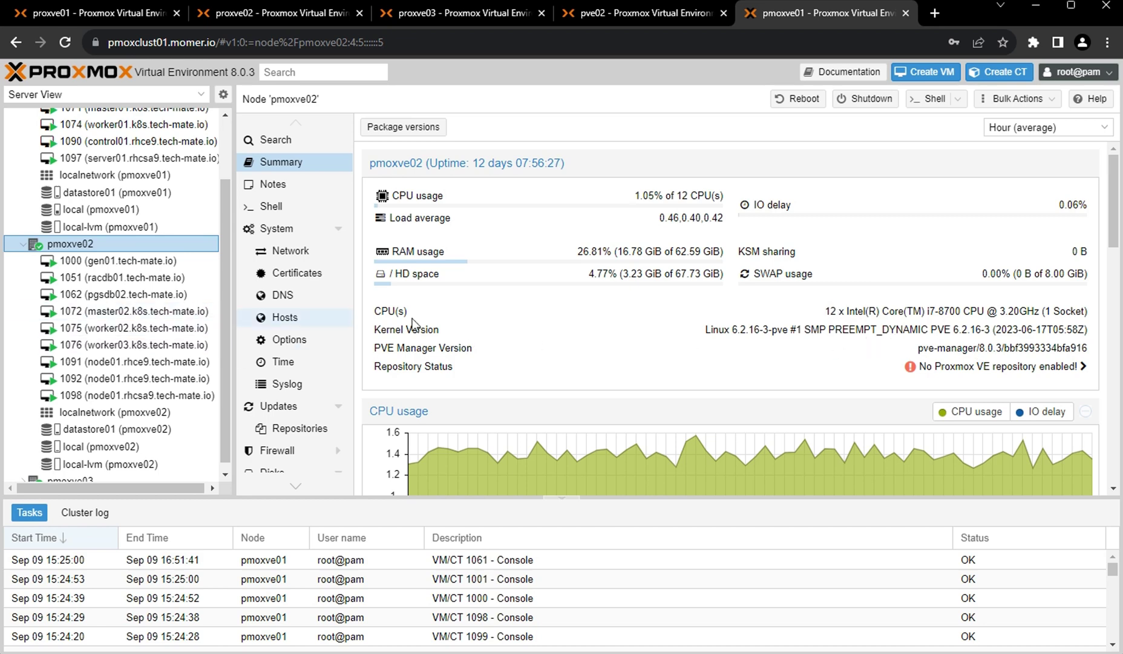
scroll(228, 274, "down", 1)
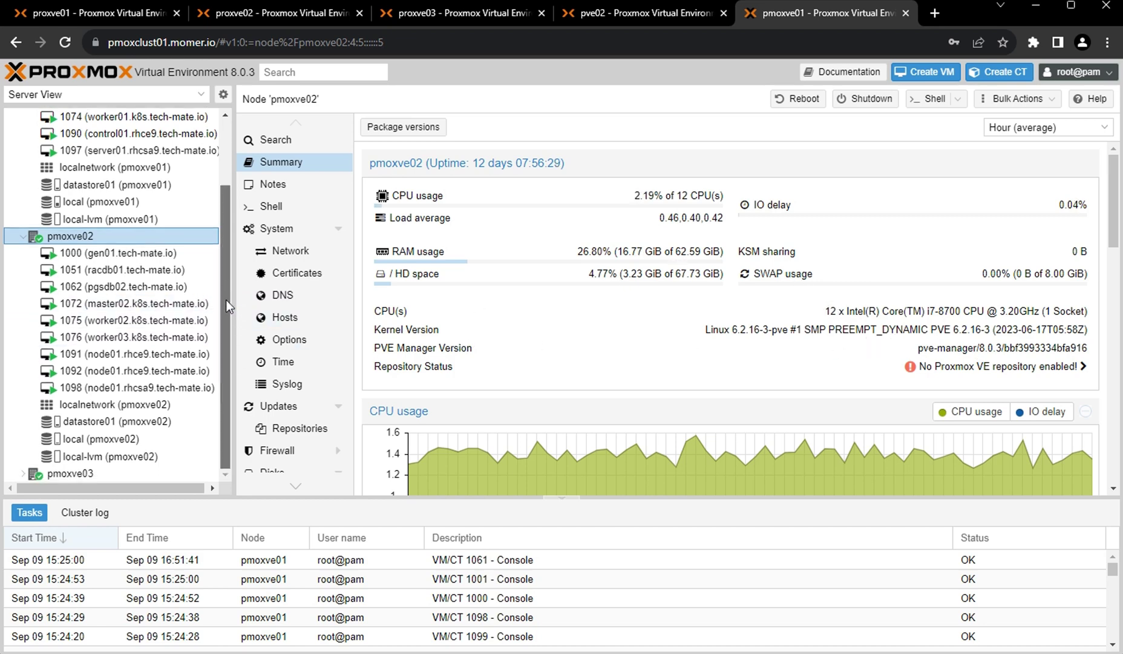
scroll(69, 438, "down", 4)
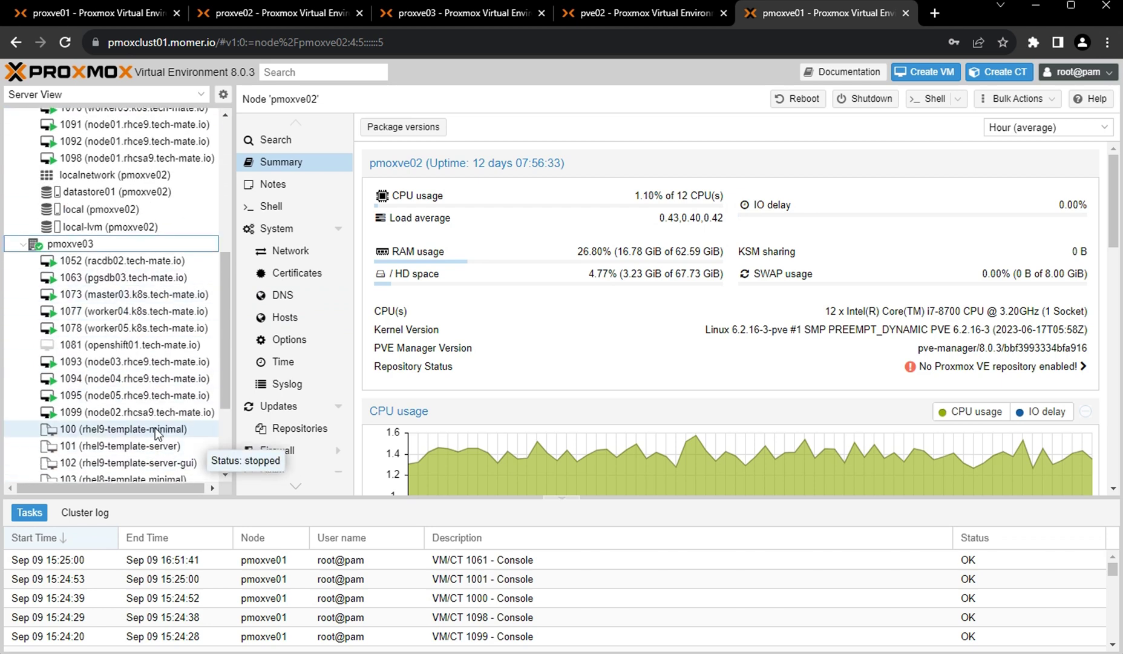
scroll(159, 451, "down", 3)
left_click(112, 437)
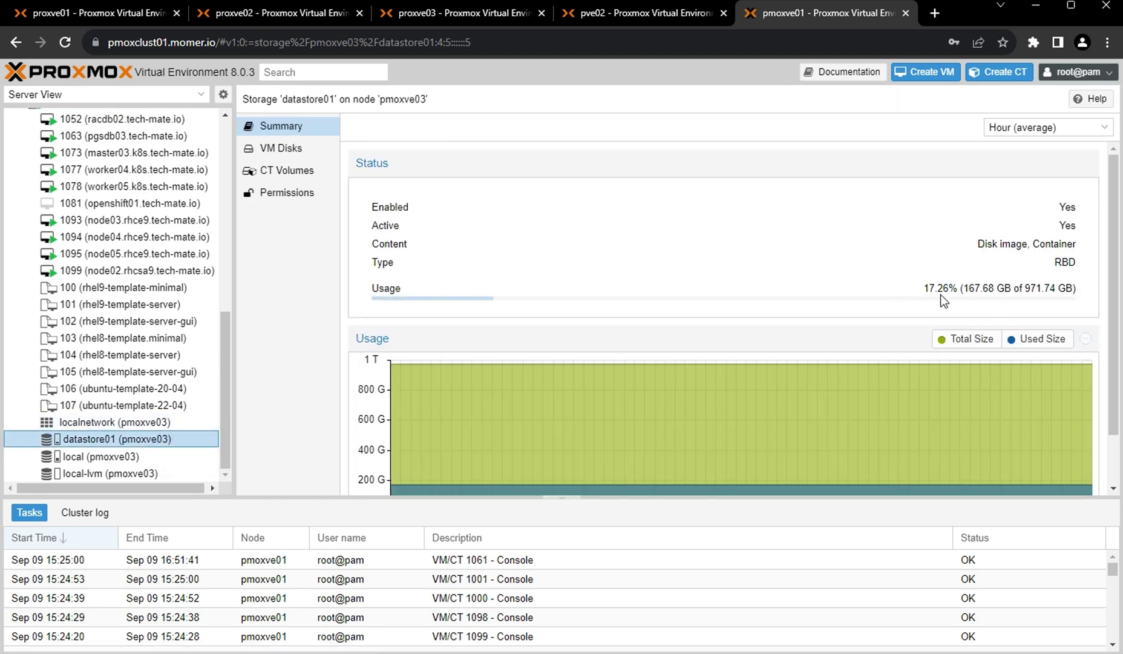
left_click_drag(222, 365, 222, 159)
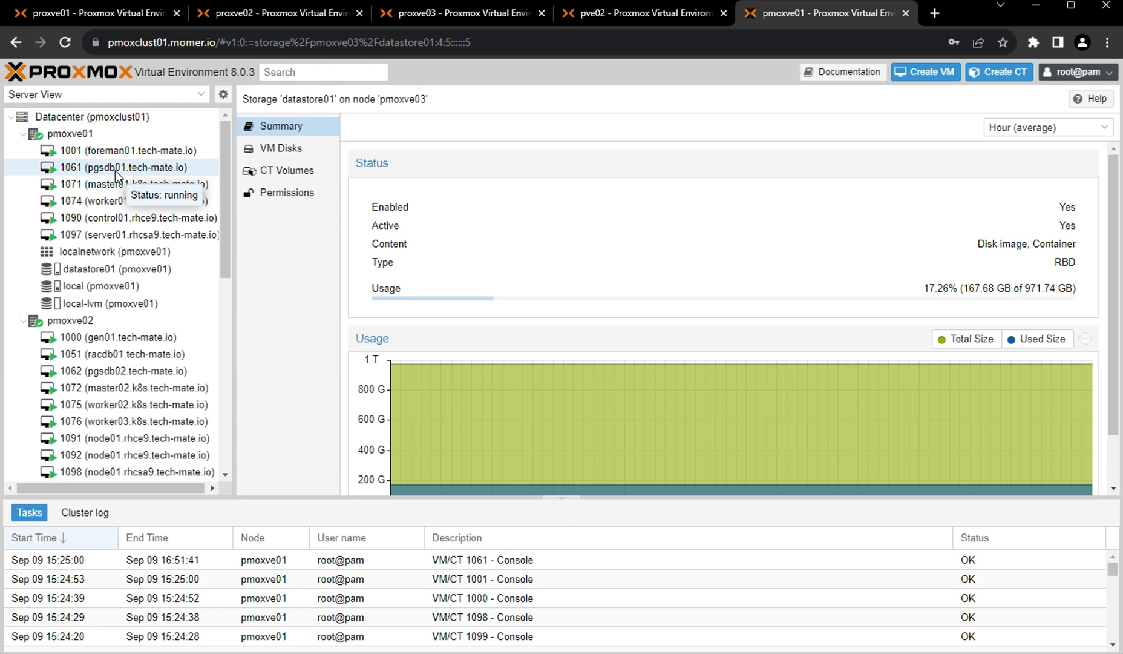
Review the database VM summaries: 1061, 1062 pgsdb02, 1063 pgsdb03, 1051 racdb01, 1052 racdb02.
left_click(115, 170)
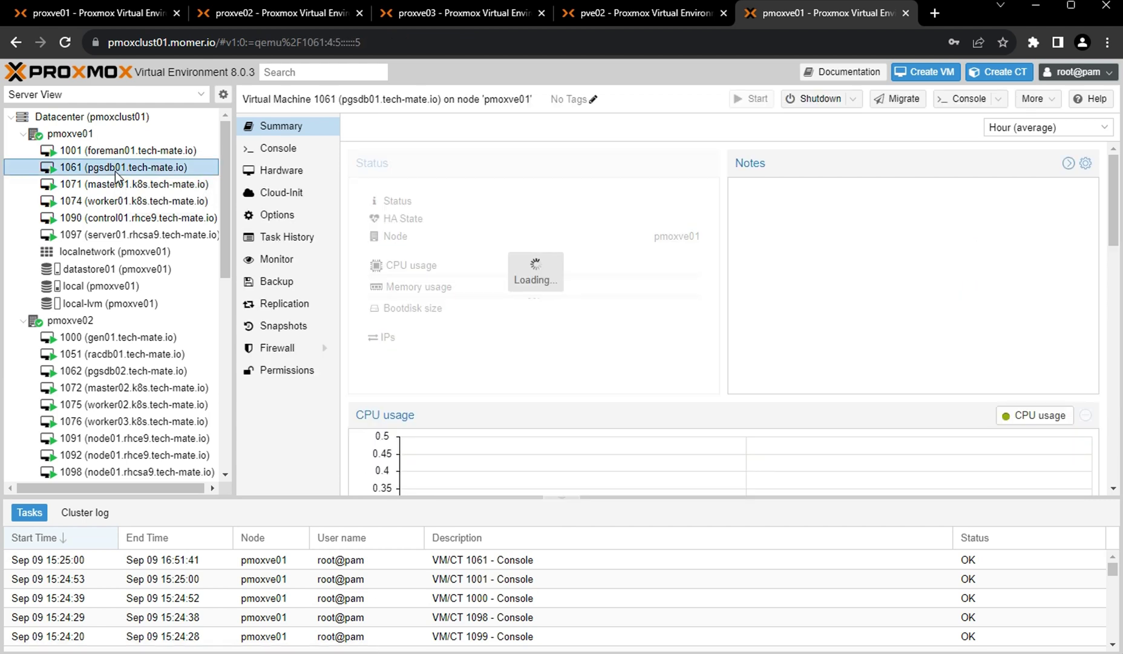
left_click(129, 371)
scroll(128, 371, "down", 4)
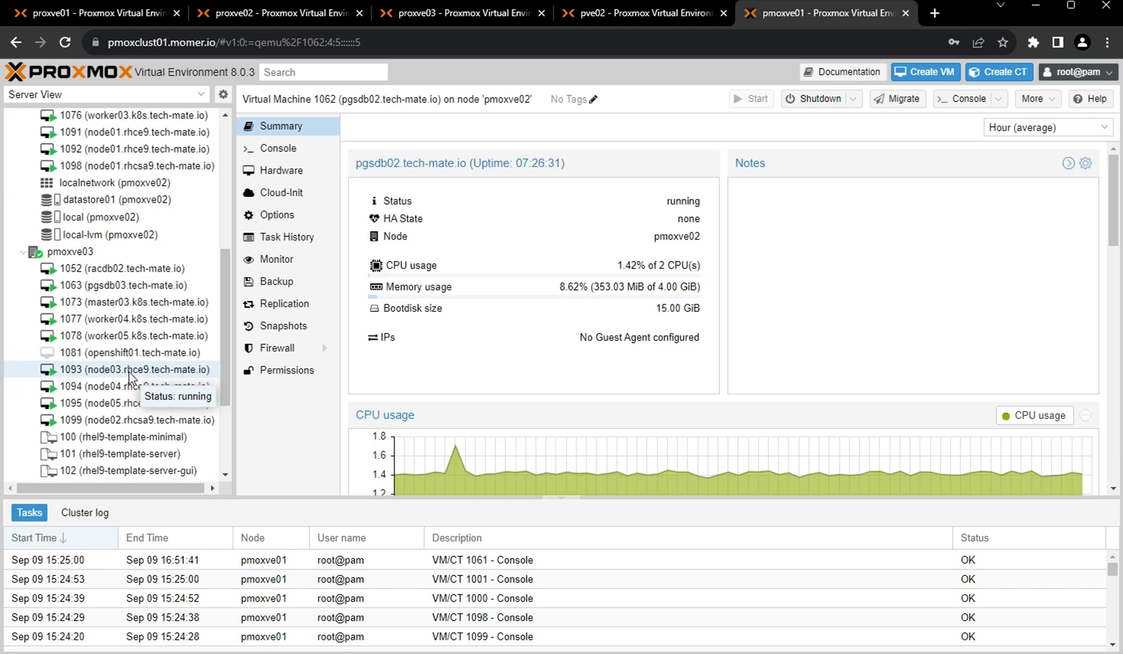
left_click(133, 289)
scroll(99, 362, "up", 5)
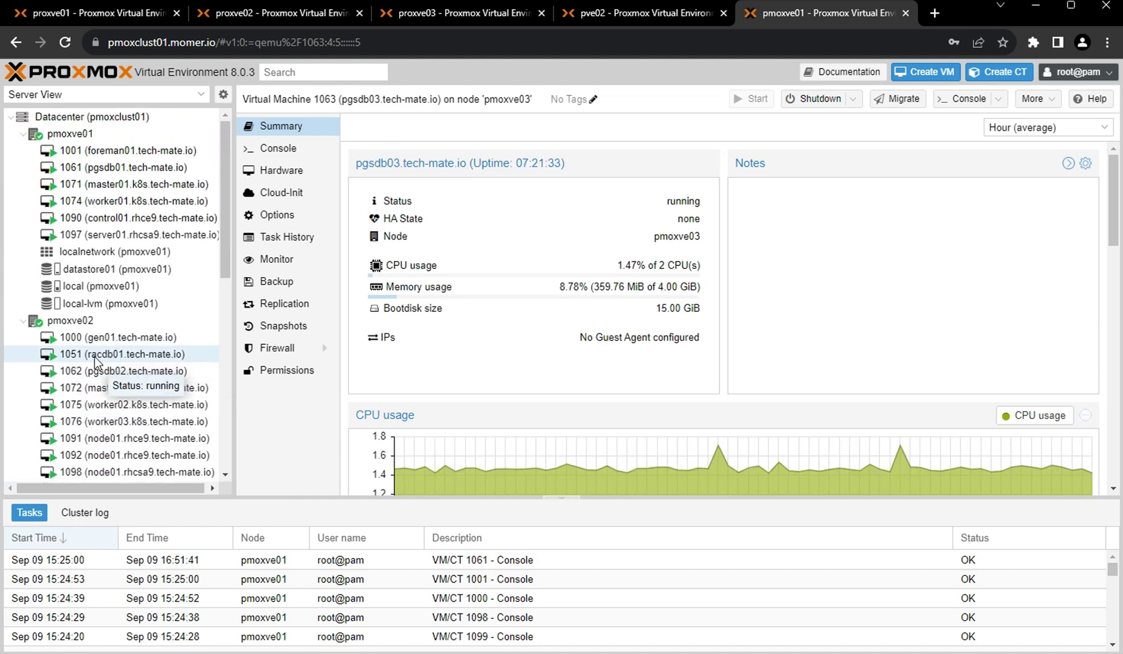
left_click(100, 357)
scroll(162, 377, "down", 3)
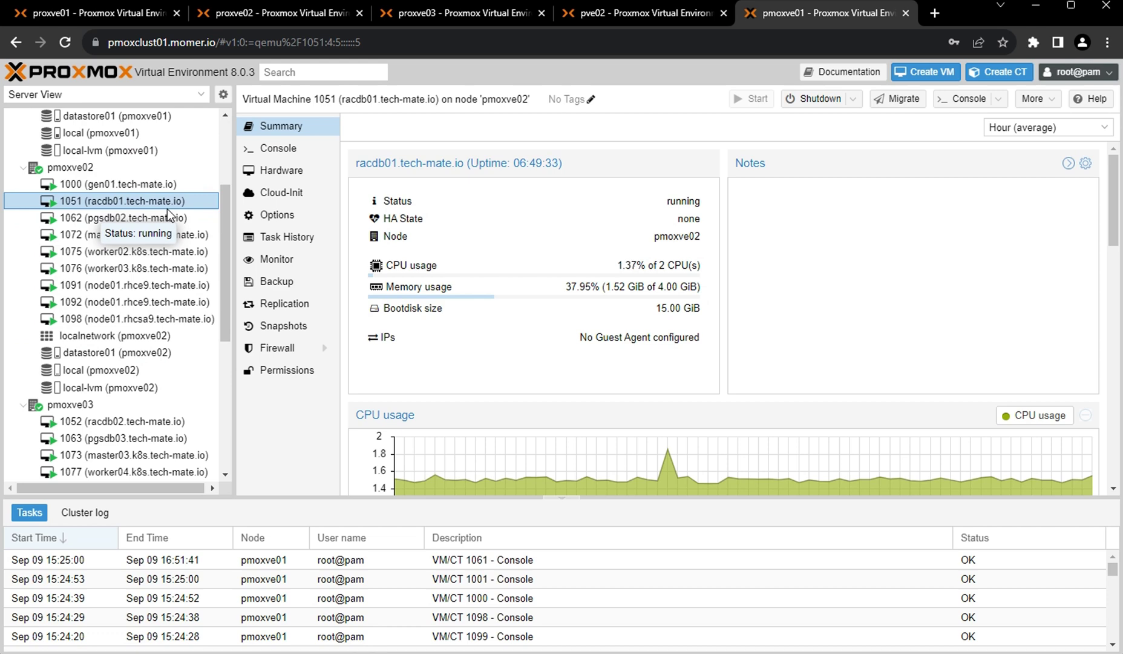
left_click(141, 423)
left_click_drag(227, 295, 238, 212)
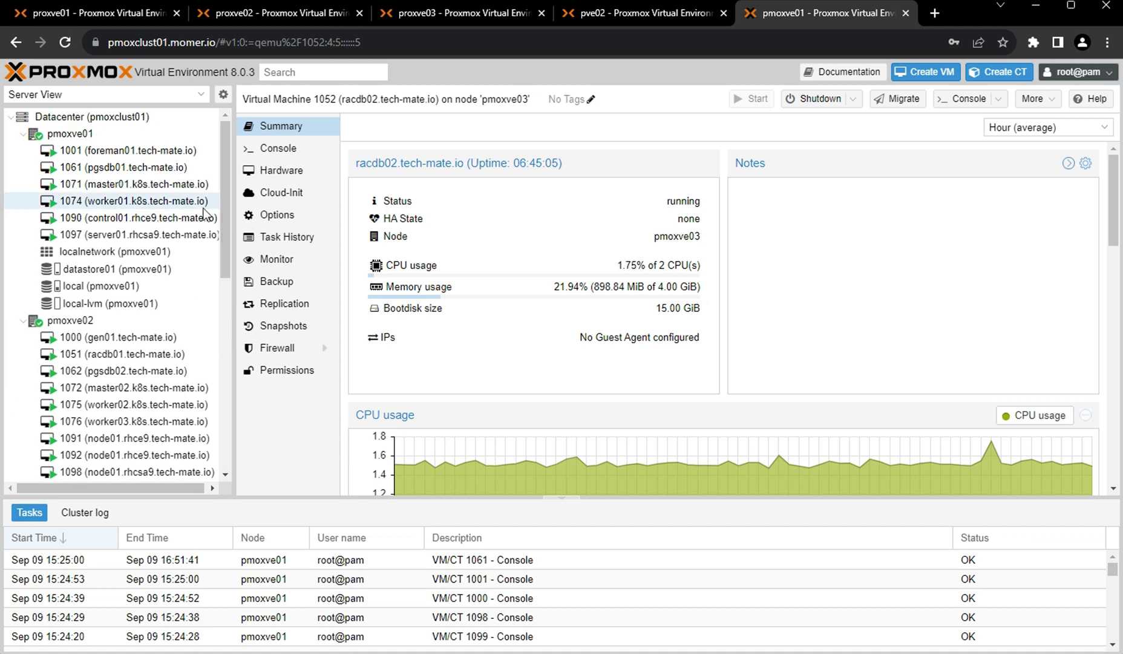
Review the master VM summaries: 1071 master01, 1072 master02, 1073 master03.
left_click(121, 186)
left_click_drag(228, 181, 225, 241)
left_click(194, 245)
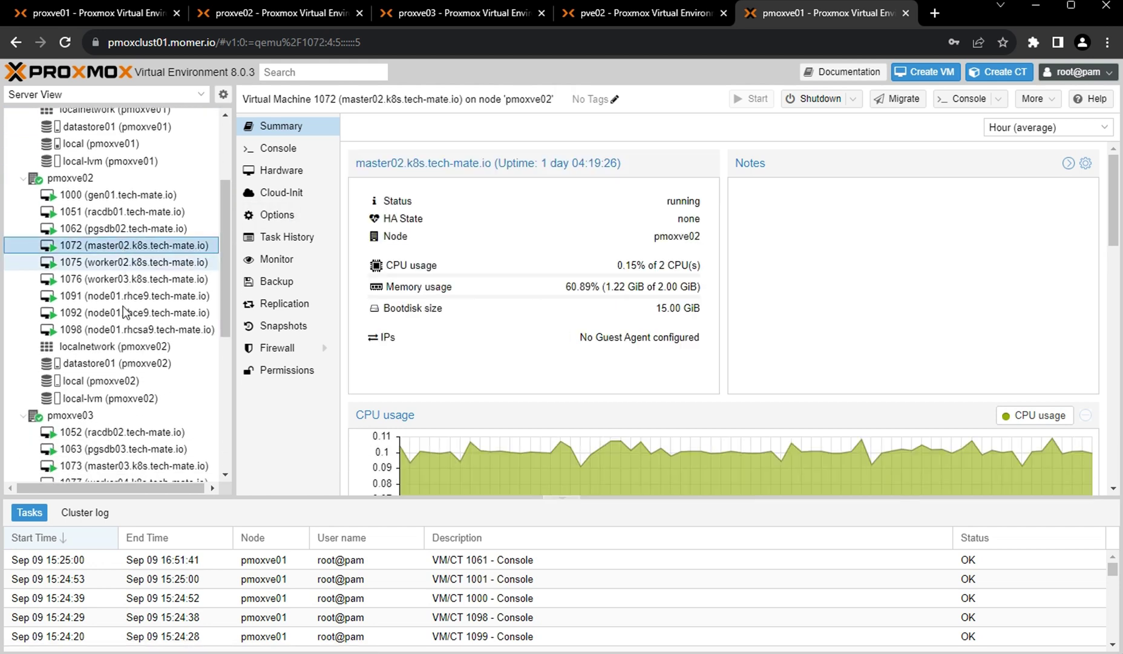
left_click_drag(225, 290, 221, 342)
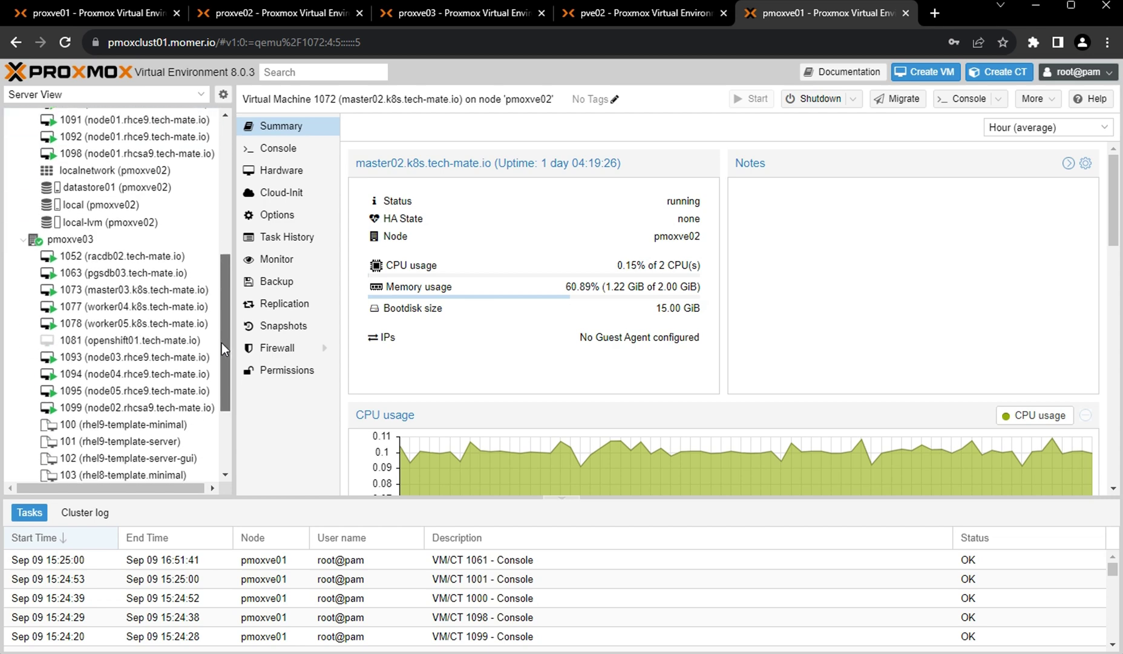
left_click(127, 290)
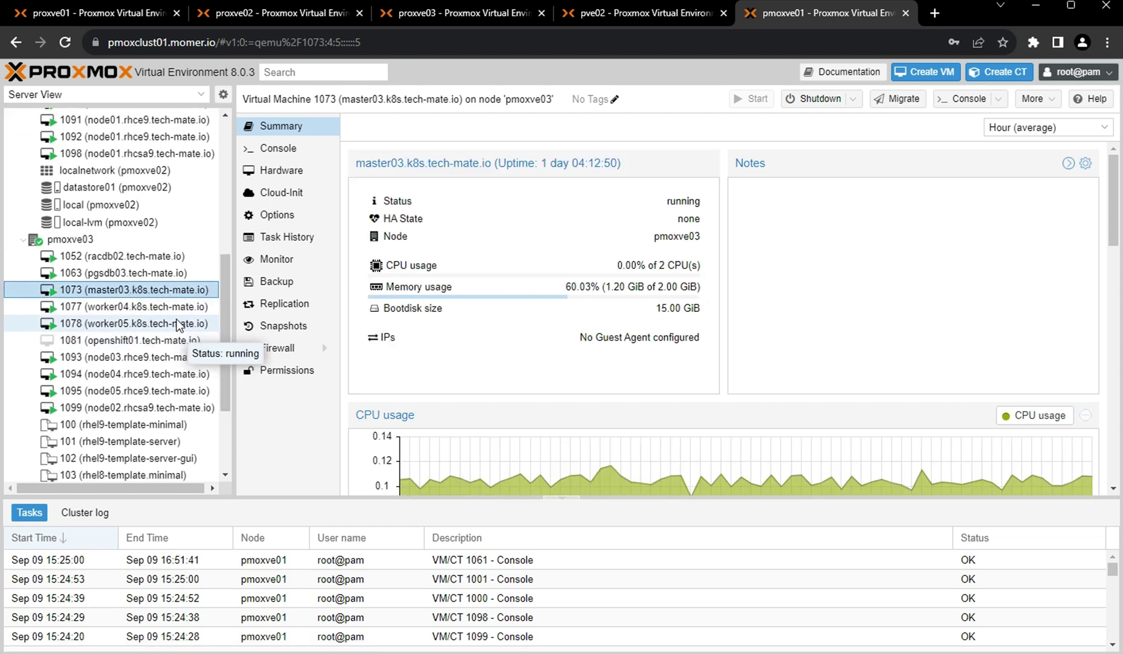
left_click_drag(223, 324, 232, 171)
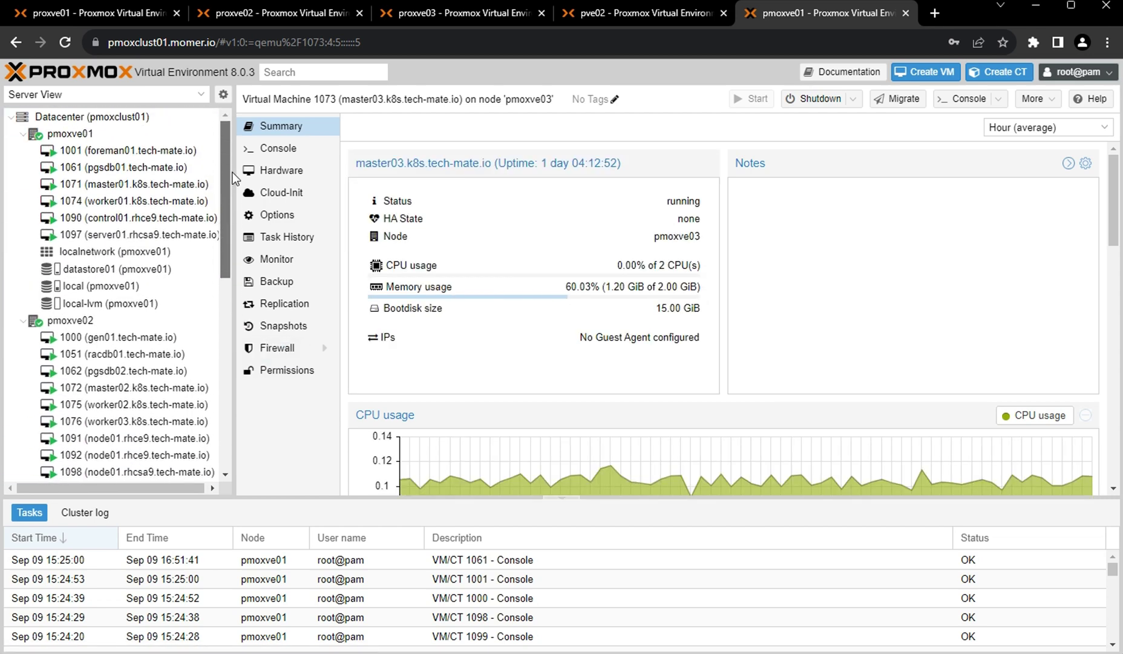
Review worker VMs 1074–1078, ending on stopped VM 1081 openshift01 on pmoxve03.
left_click(136, 200)
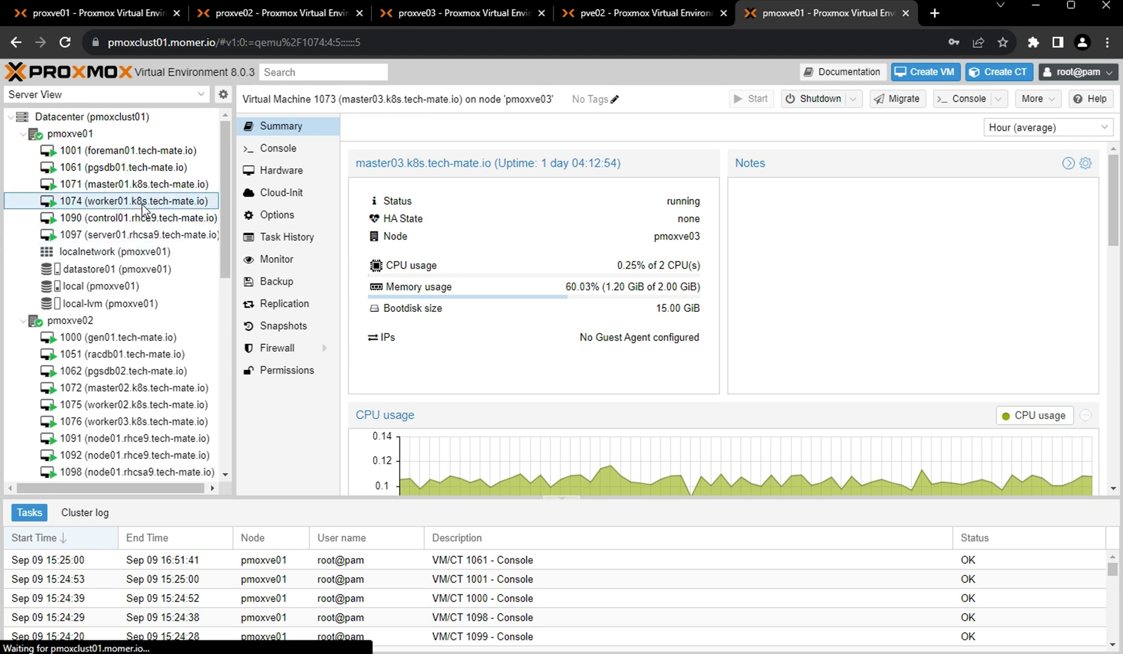
left_click_drag(224, 193, 226, 296)
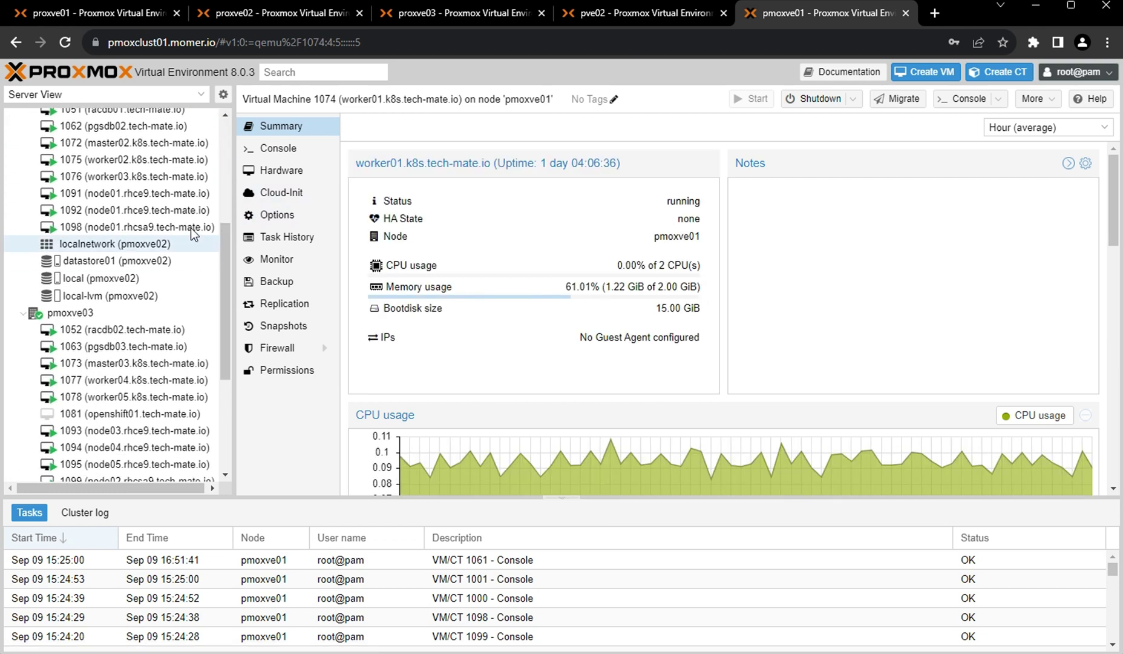
left_click(145, 159)
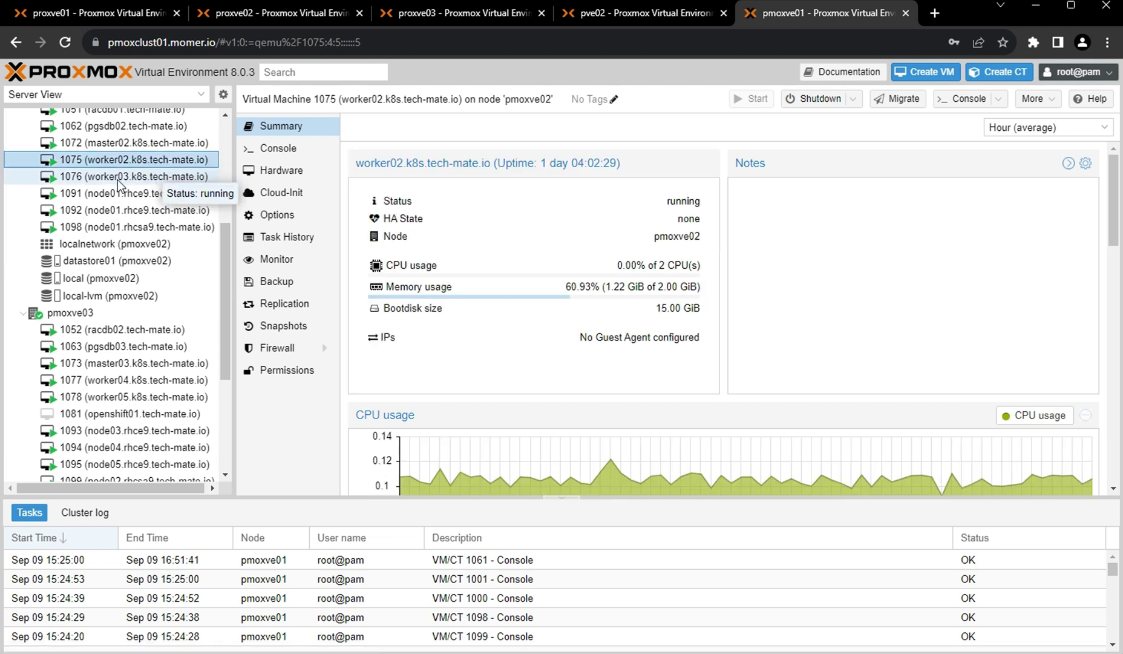
left_click(133, 177)
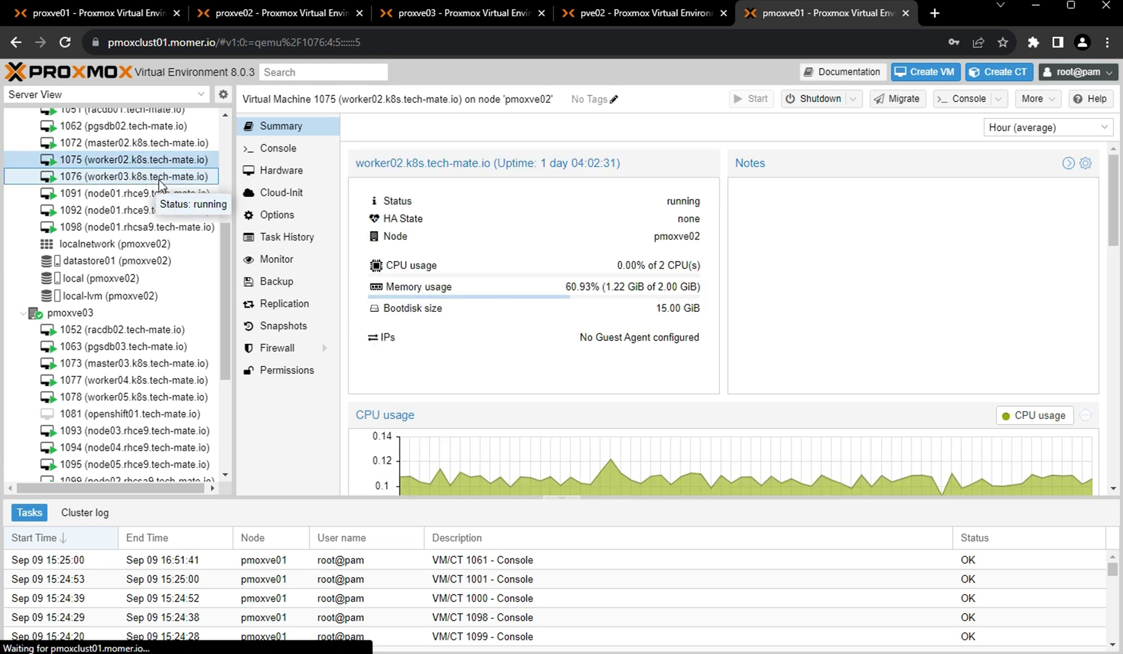
left_click(156, 386)
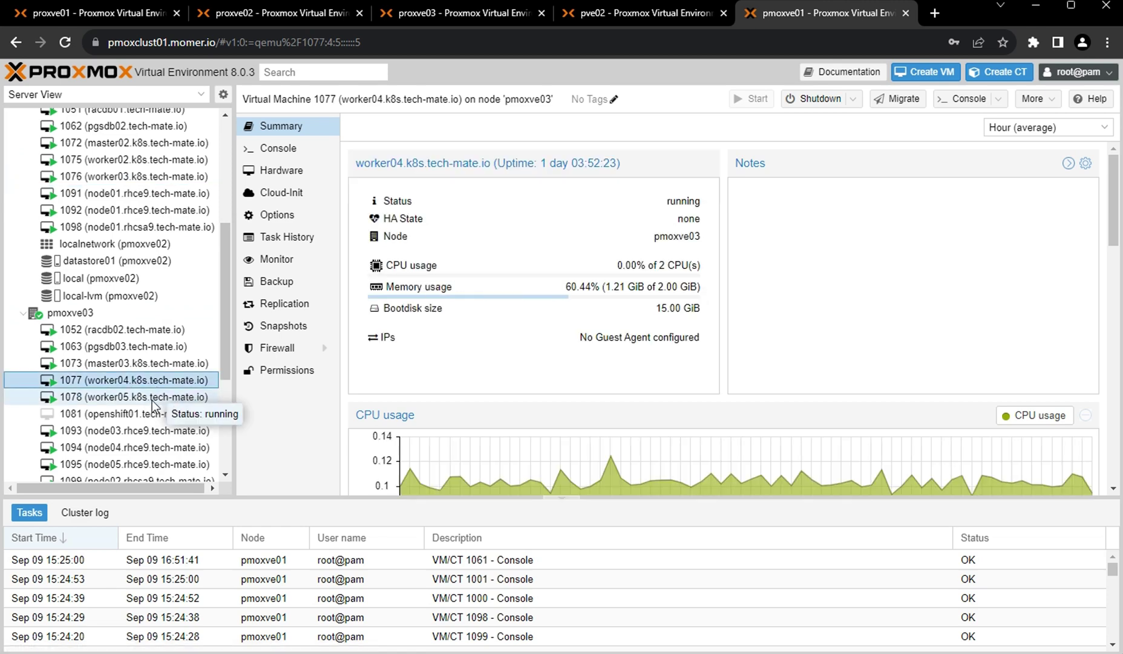
left_click(146, 402)
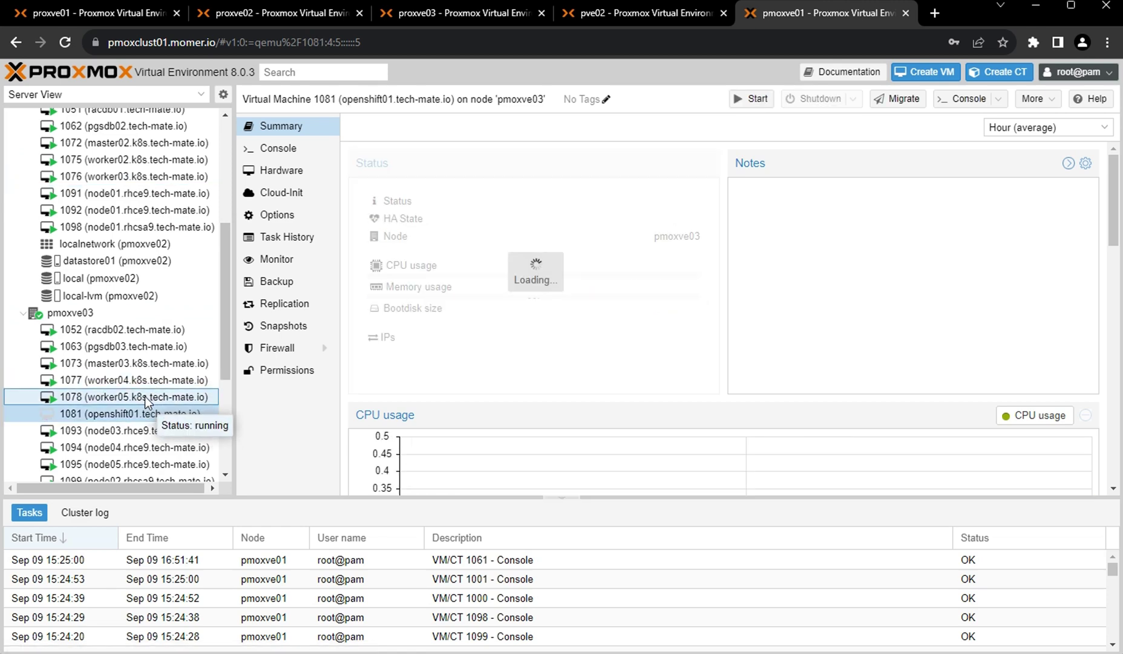
left_click(192, 414)
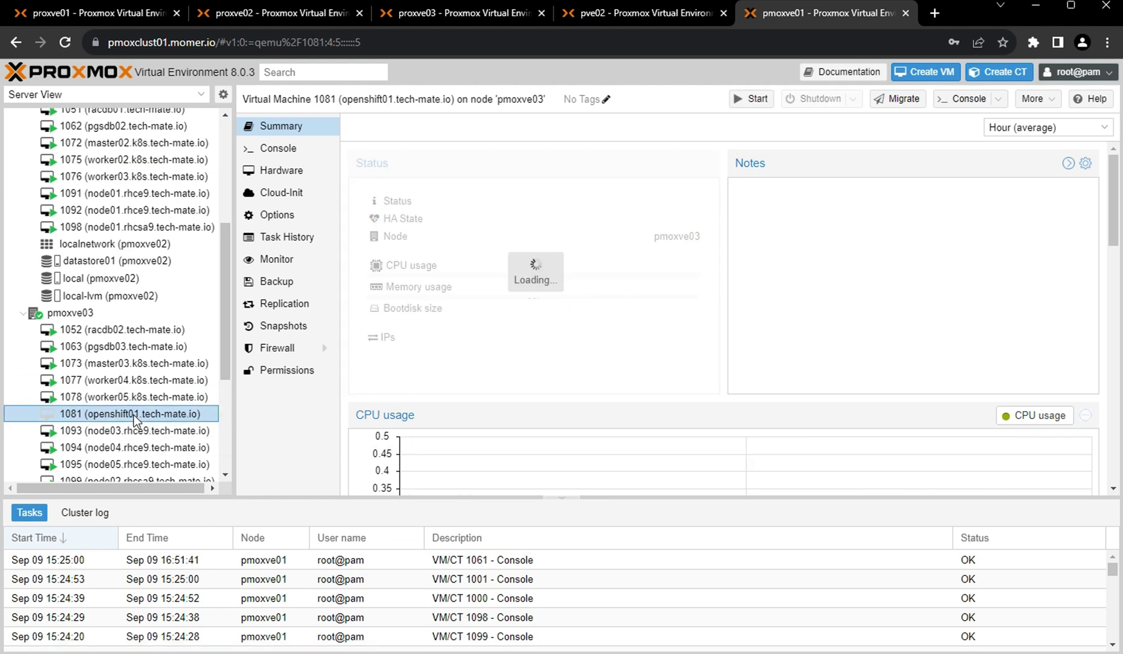
left_click_drag(224, 346, 238, 218)
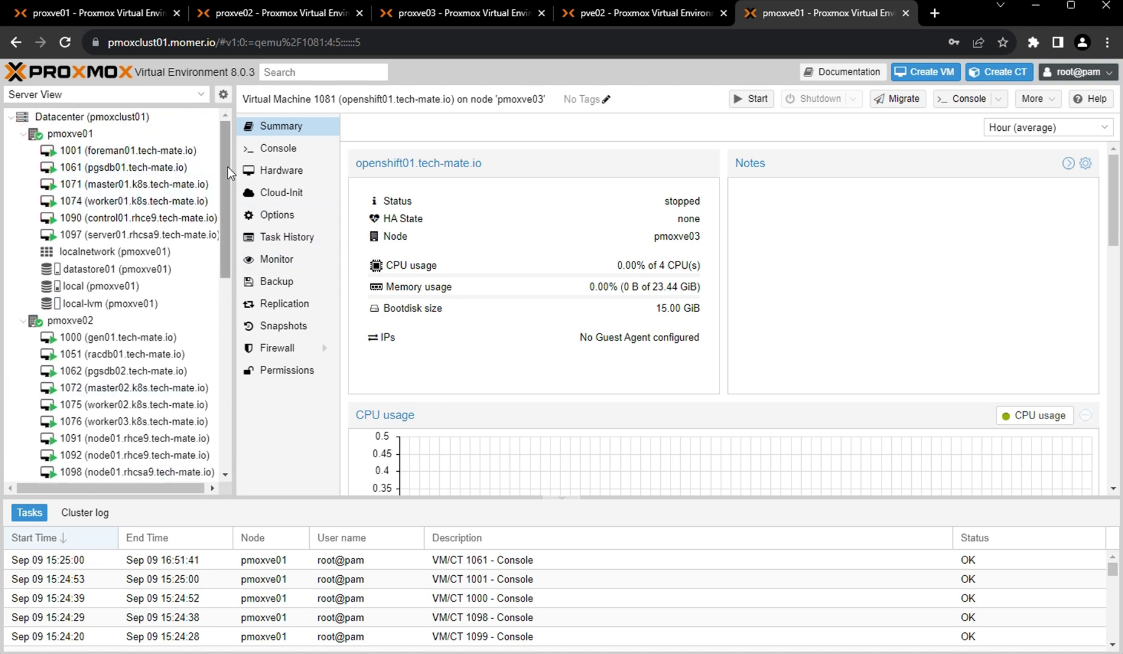
mouse_move(227, 167)
left_mouse_down()
mouse_move(230, 284)
mouse_move(237, 147)
left_mouse_up()
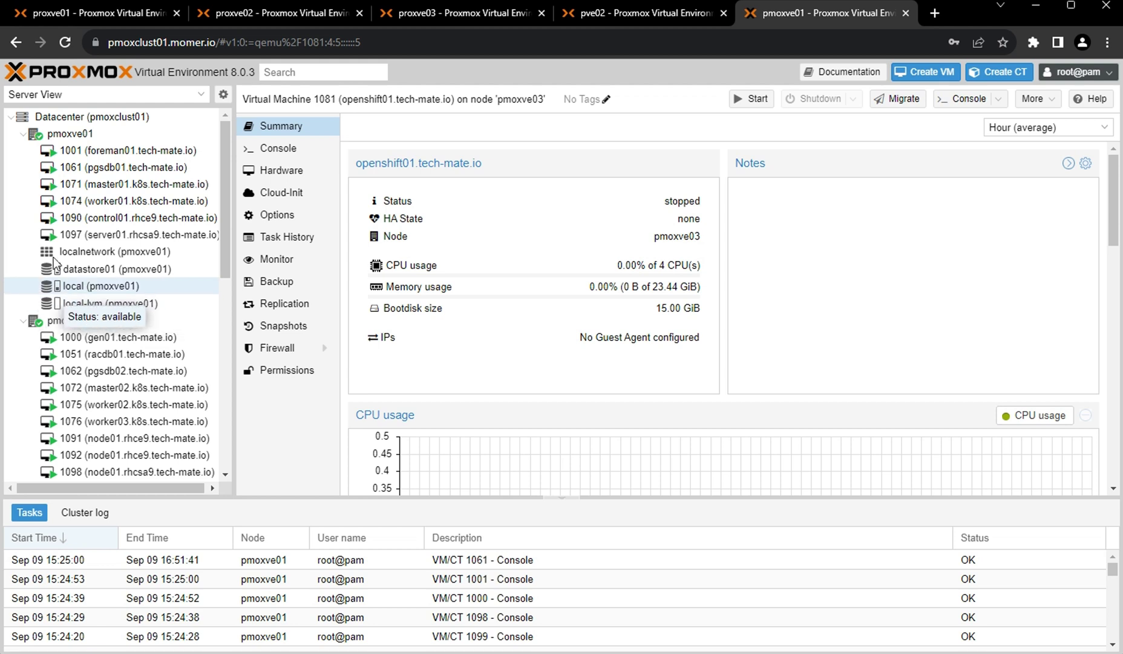
Look over the pmoxve01 and pmoxve02 node summaries.
left_click(121, 133)
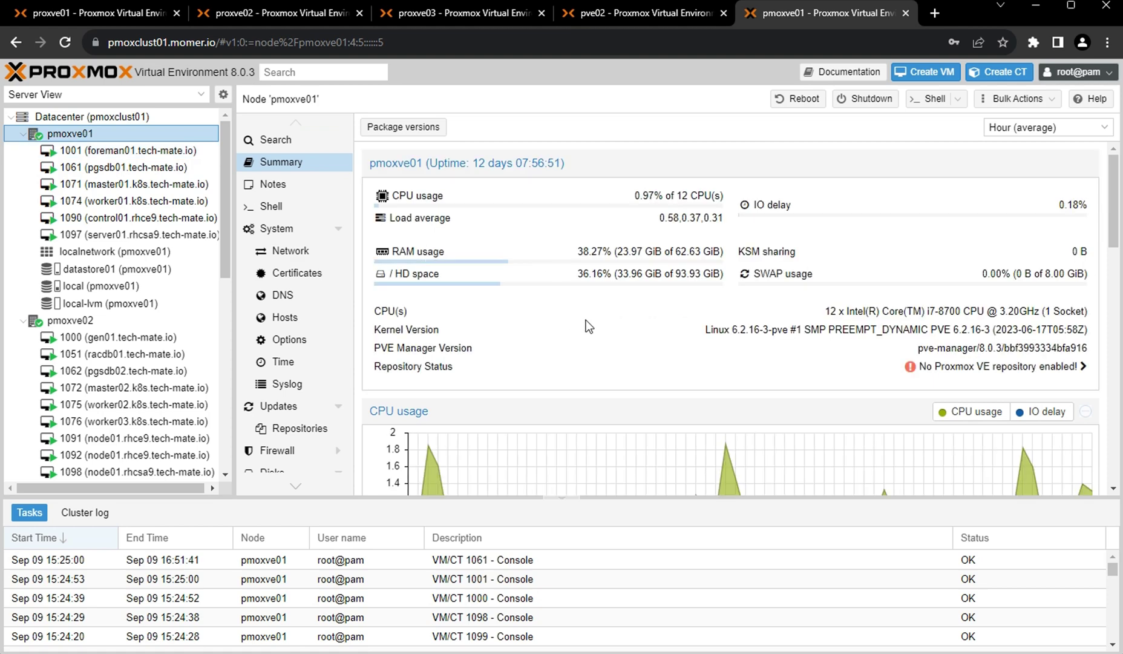
left_click(55, 323)
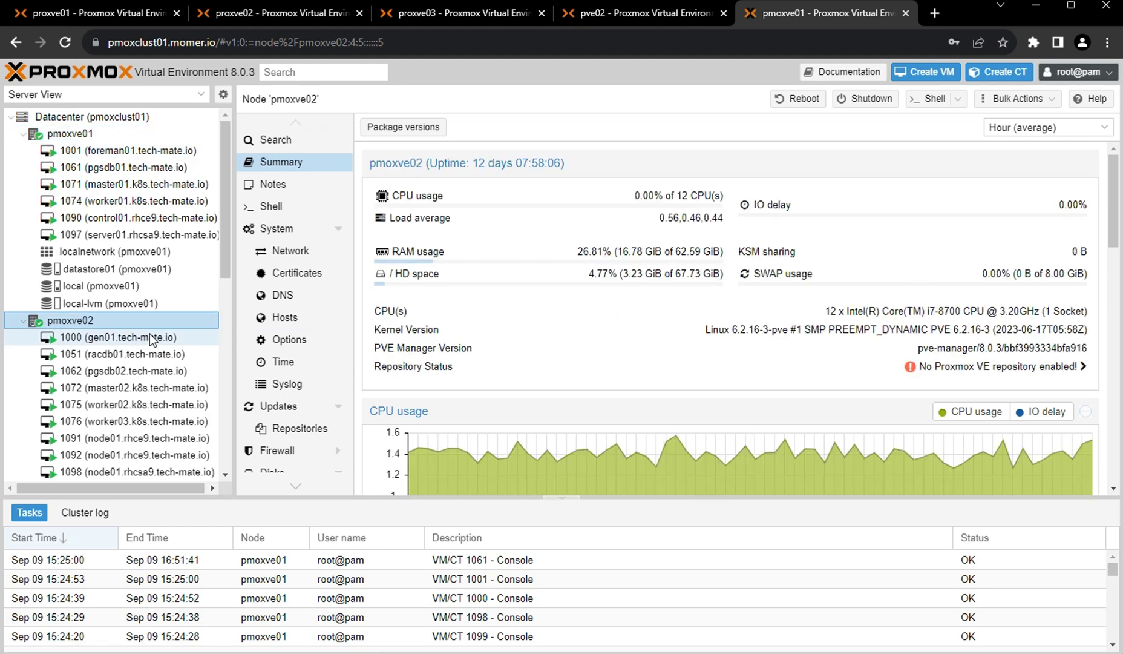
scroll(151, 336, "down", 5)
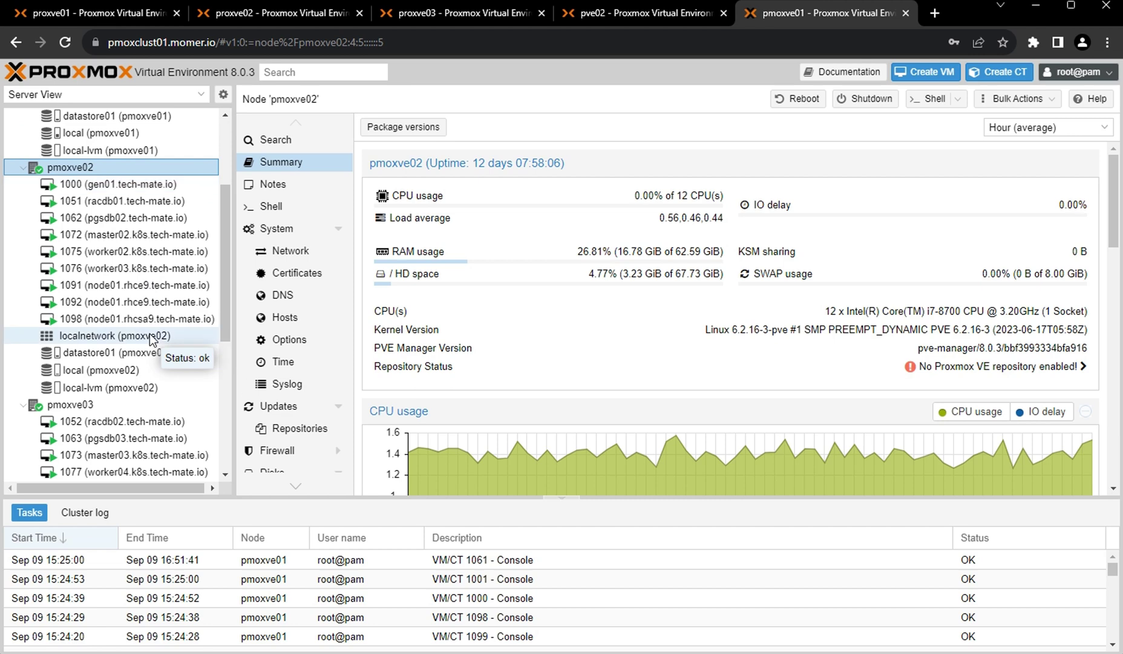
scroll(149, 334, "down", 2)
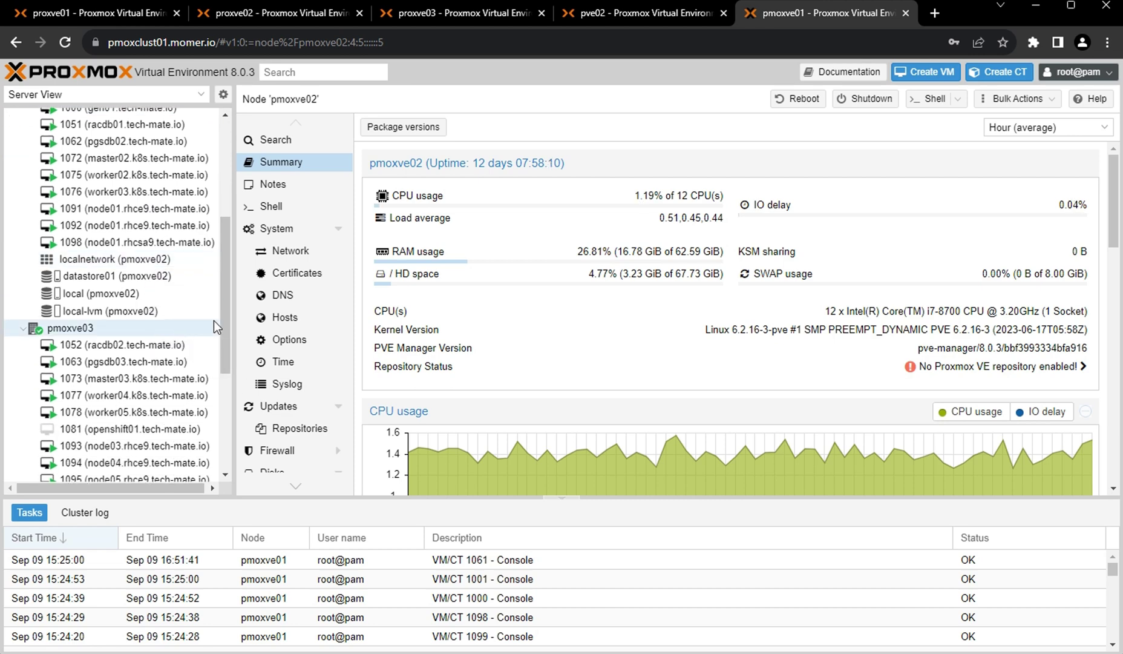
left_click_drag(227, 289, 173, 186)
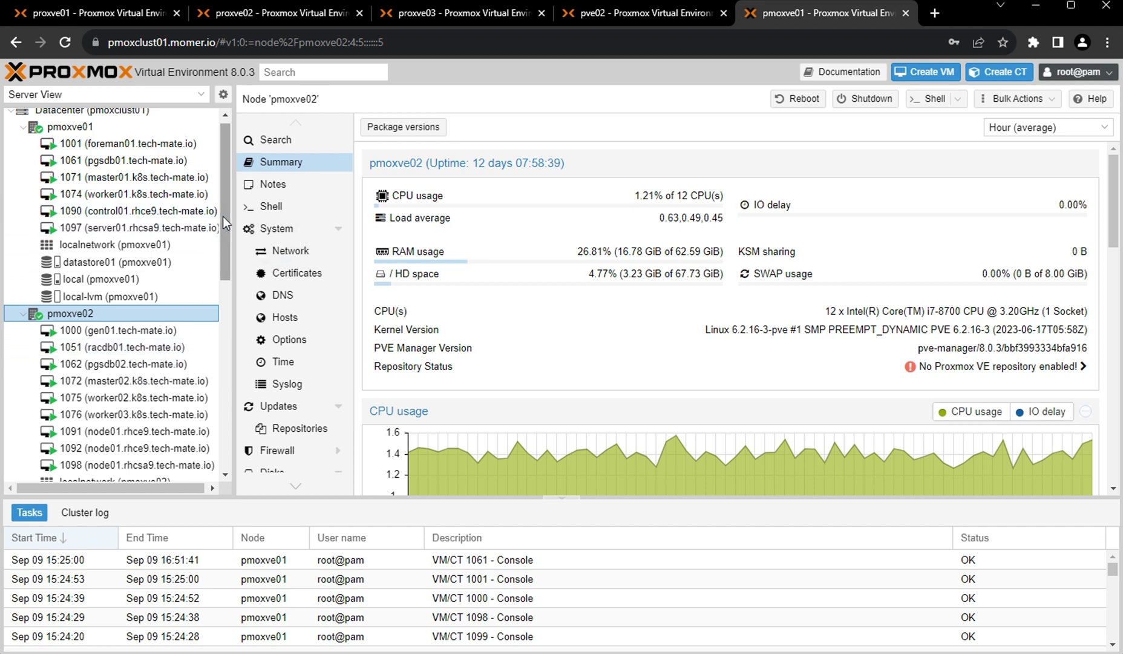
left_click_drag(223, 216, 221, 181)
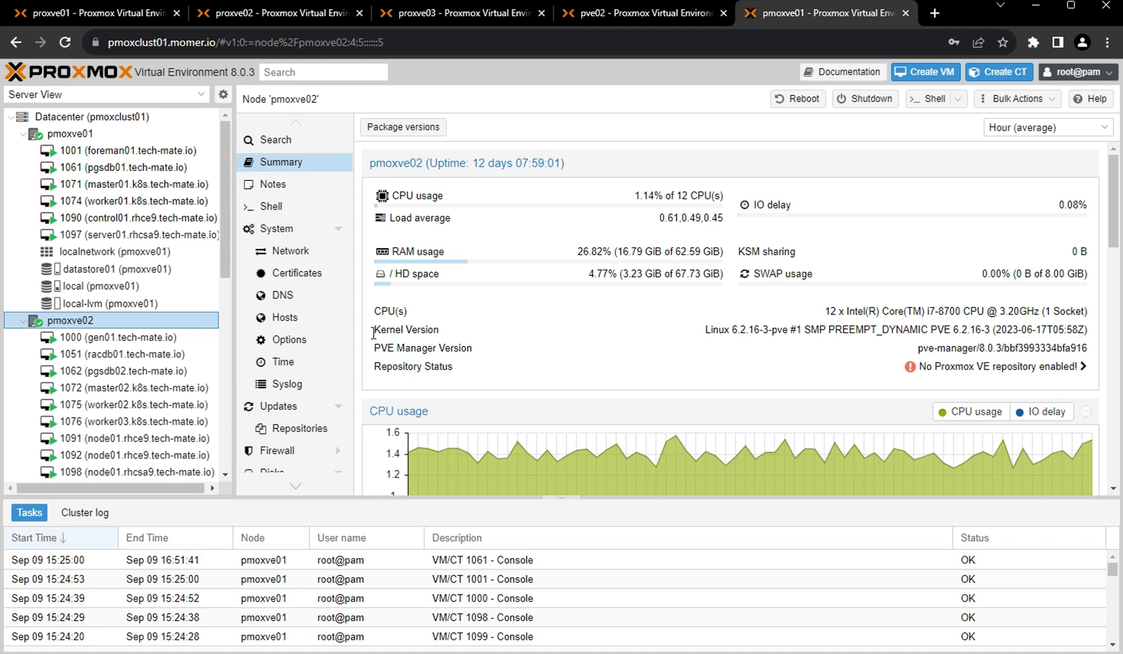
left_click_drag(225, 239, 239, 192)
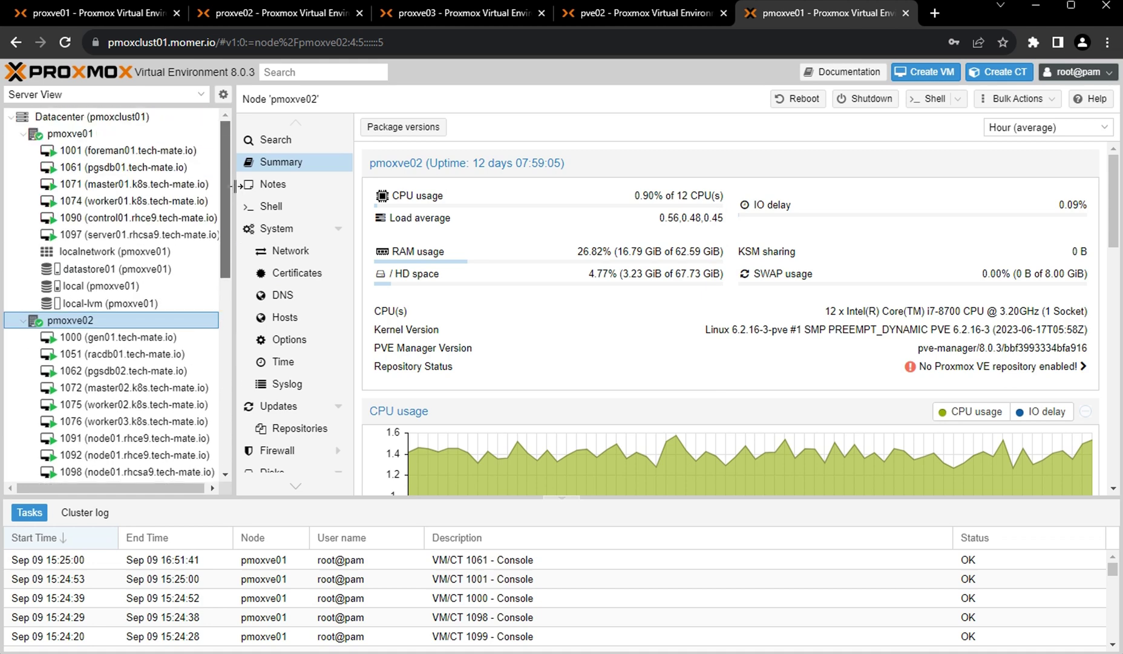
Collapse pmoxve01, pmoxve02 and pmoxve03 in the server tree.
left_click(23, 135)
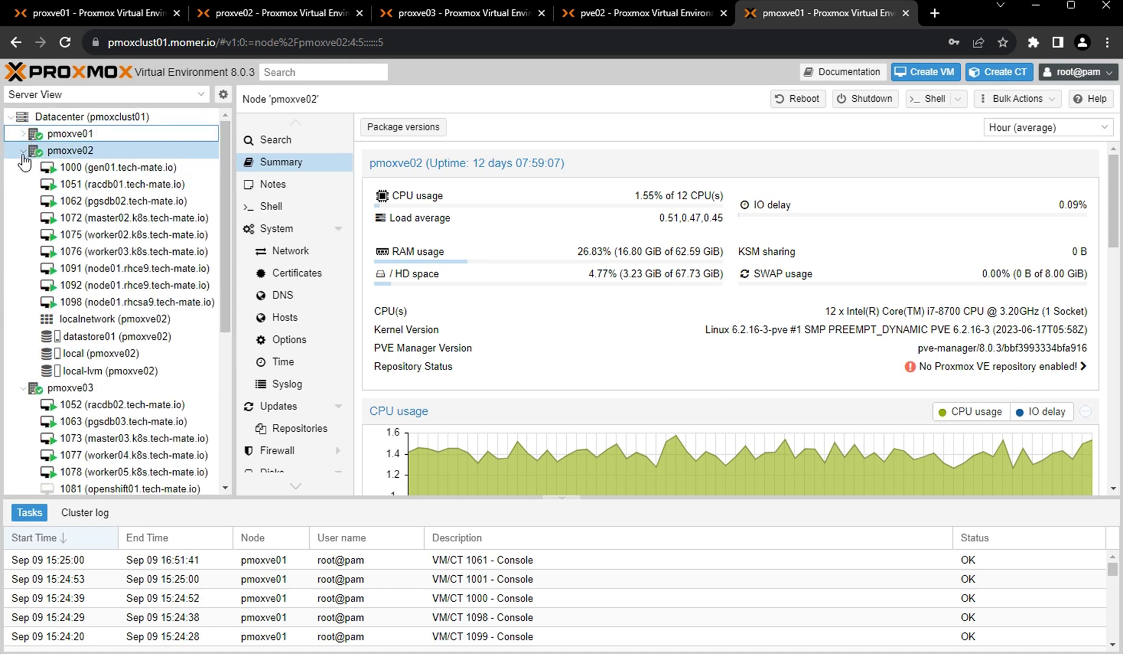
left_click(23, 152)
left_click(23, 169)
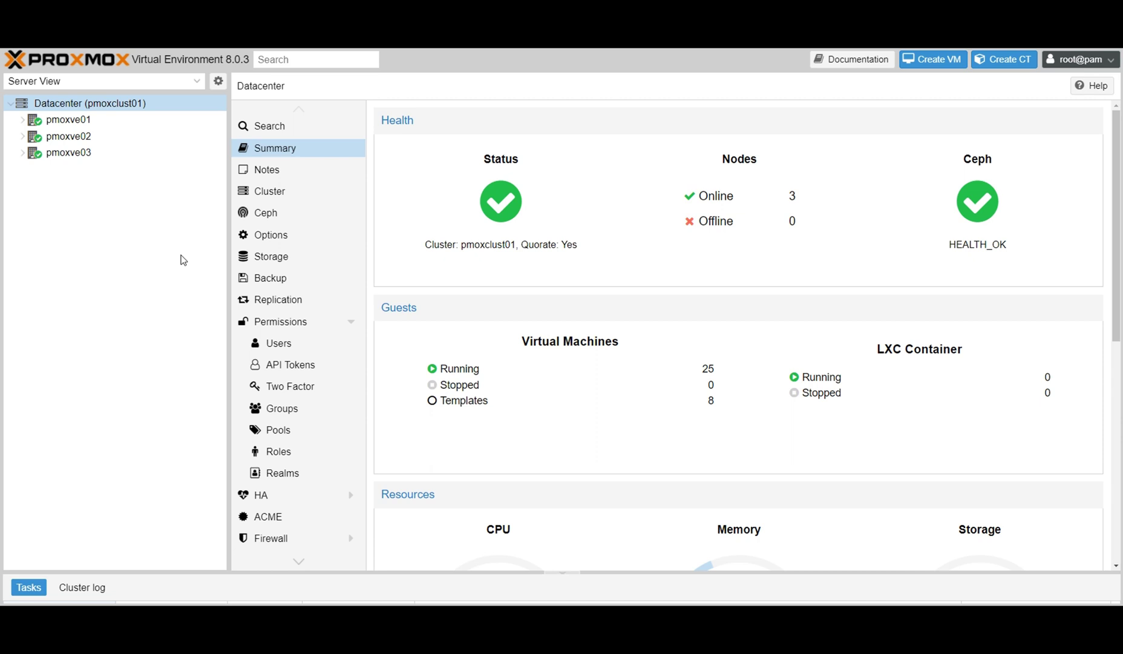
Expand pmoxve01 and pmoxve02 and show datastore01 on pmoxve01, 163.68 of 971.92 GB used.
left_click(22, 120)
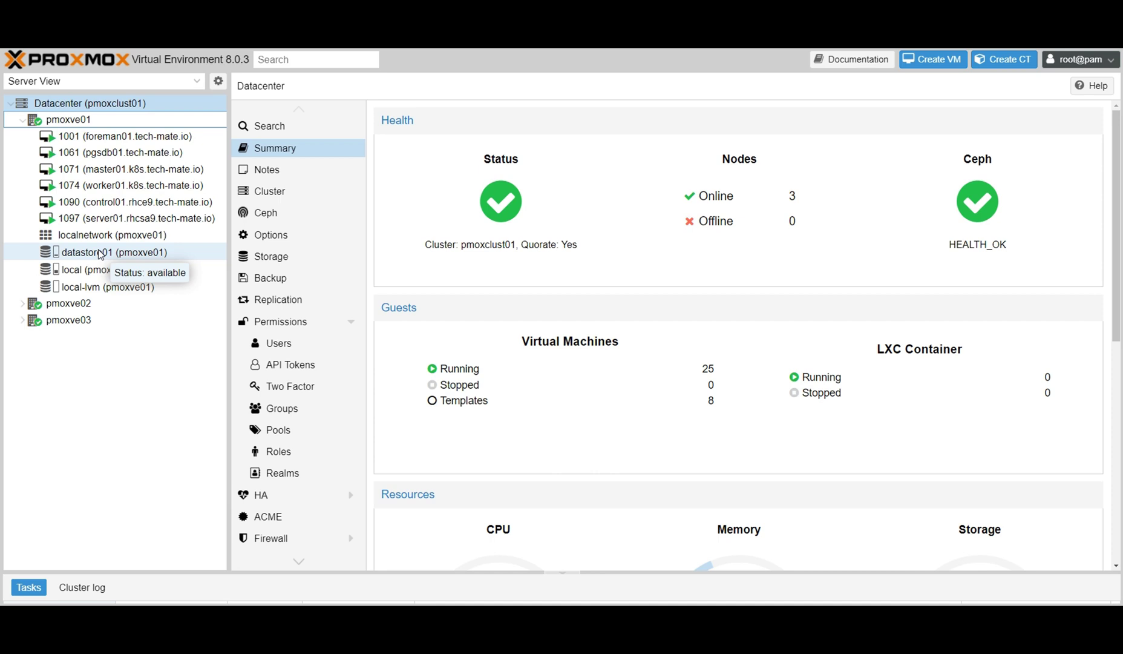
left_click(22, 303)
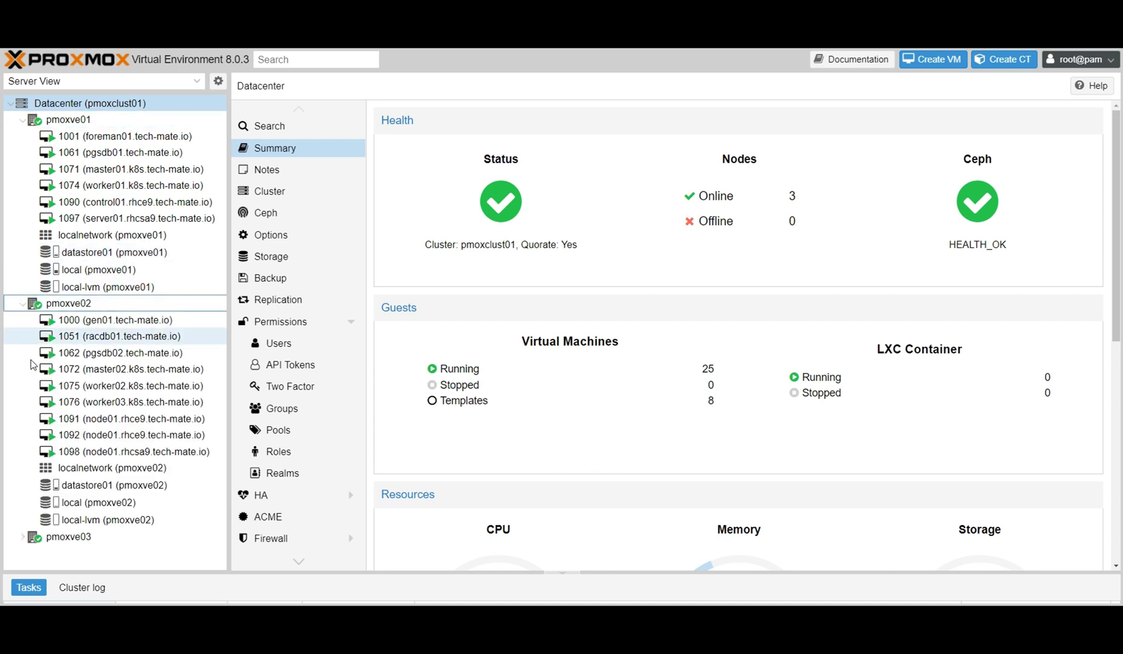
left_click(136, 252)
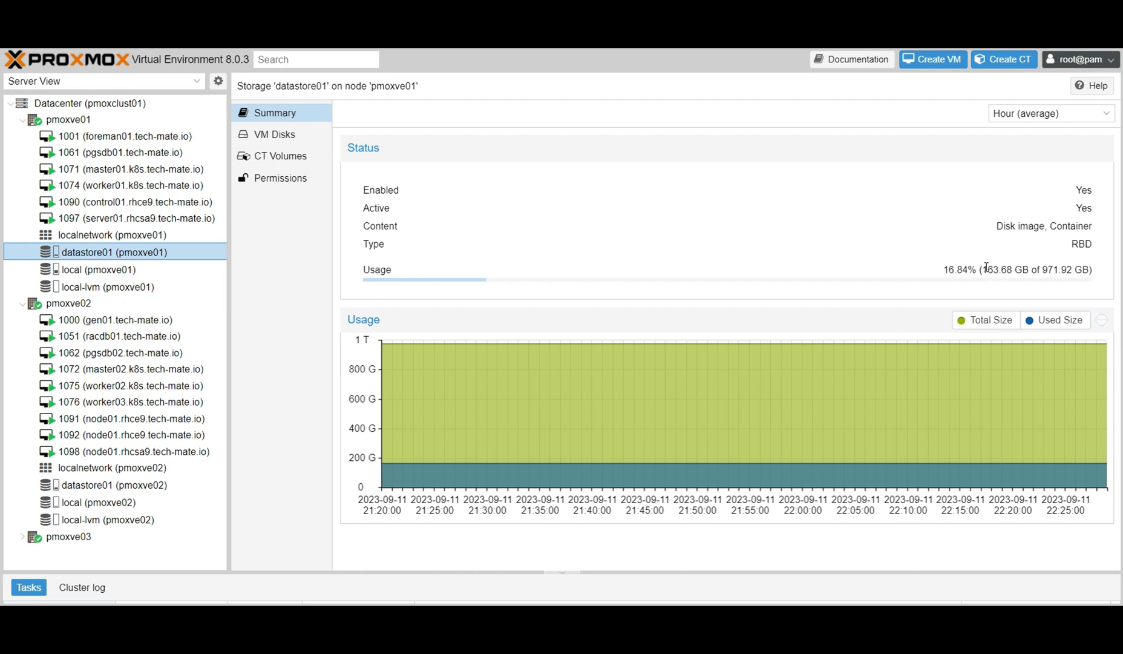
Point out datastore01's 163.68 GB used and list its VM disks.
left_click_drag(986, 269, 1017, 271)
left_click(1017, 271)
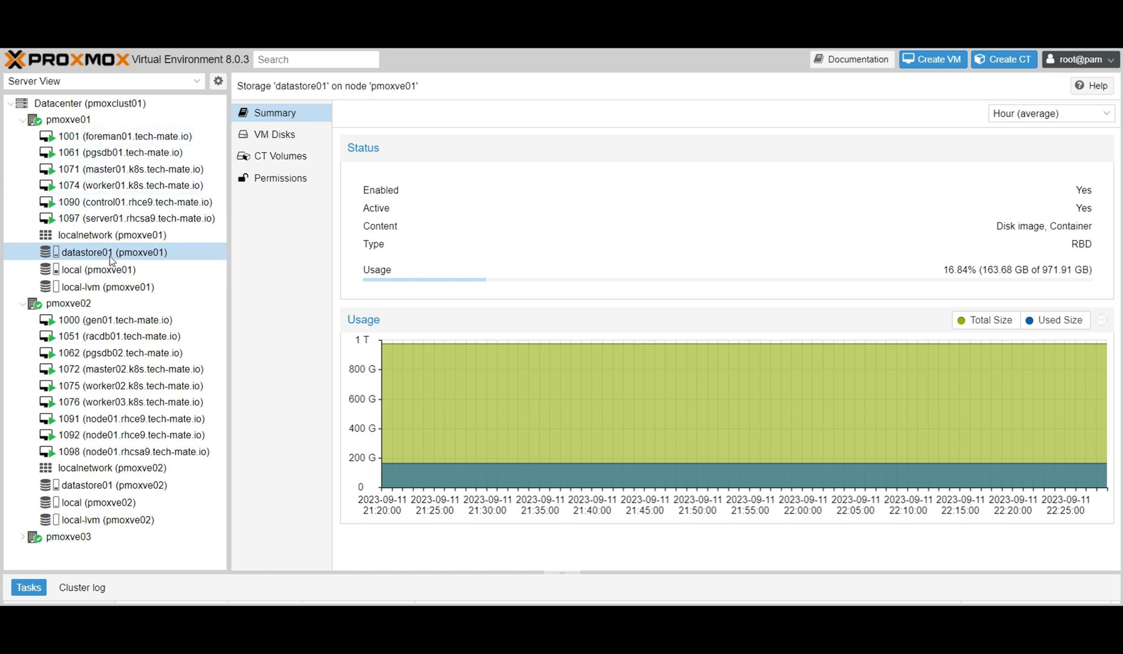
left_click(270, 134)
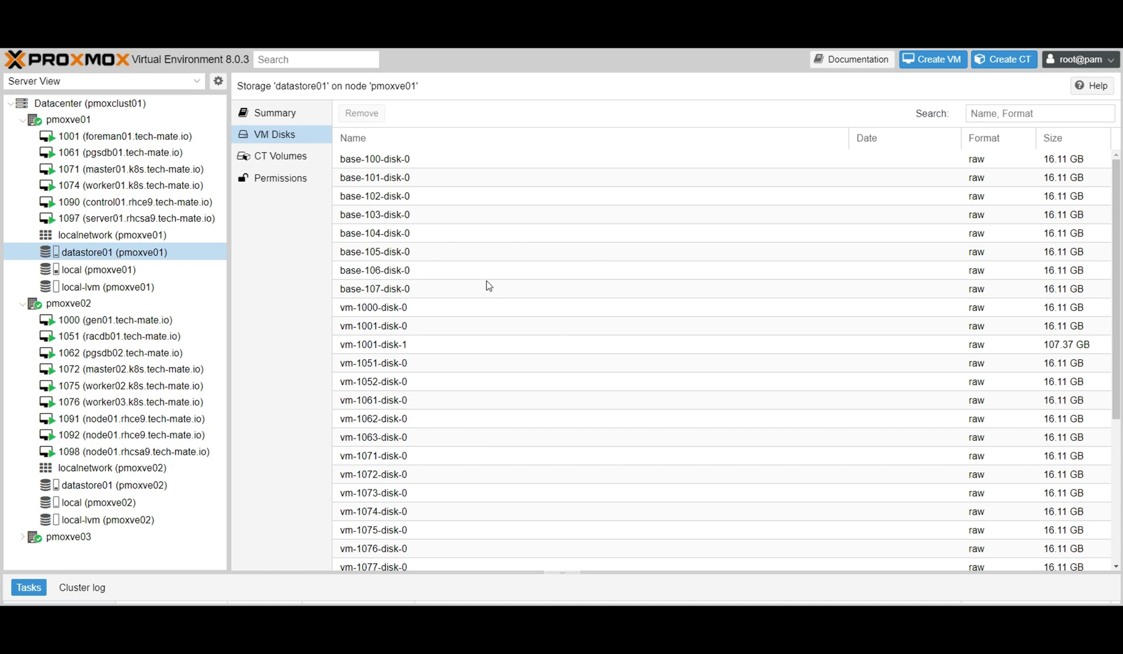
Confirm pmoxve02 and pmoxve03 see the same datastore01 disks, then collapse both nodes.
left_click(115, 485)
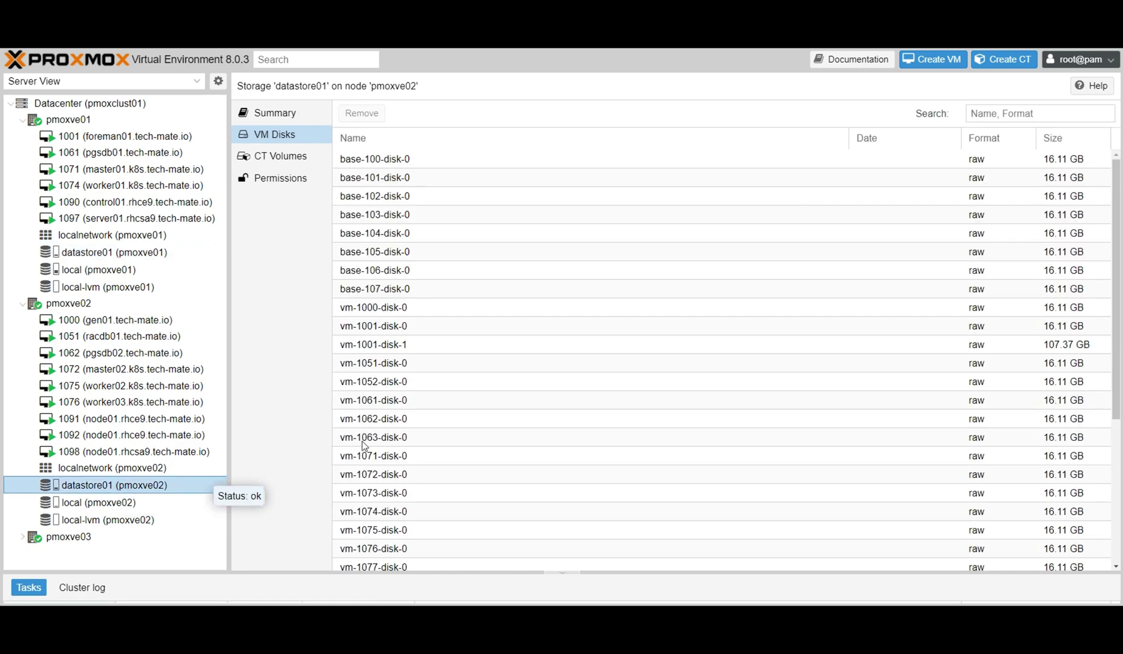
left_click(23, 538)
scroll(139, 533, "down", 5)
scroll(127, 532, "down", 1)
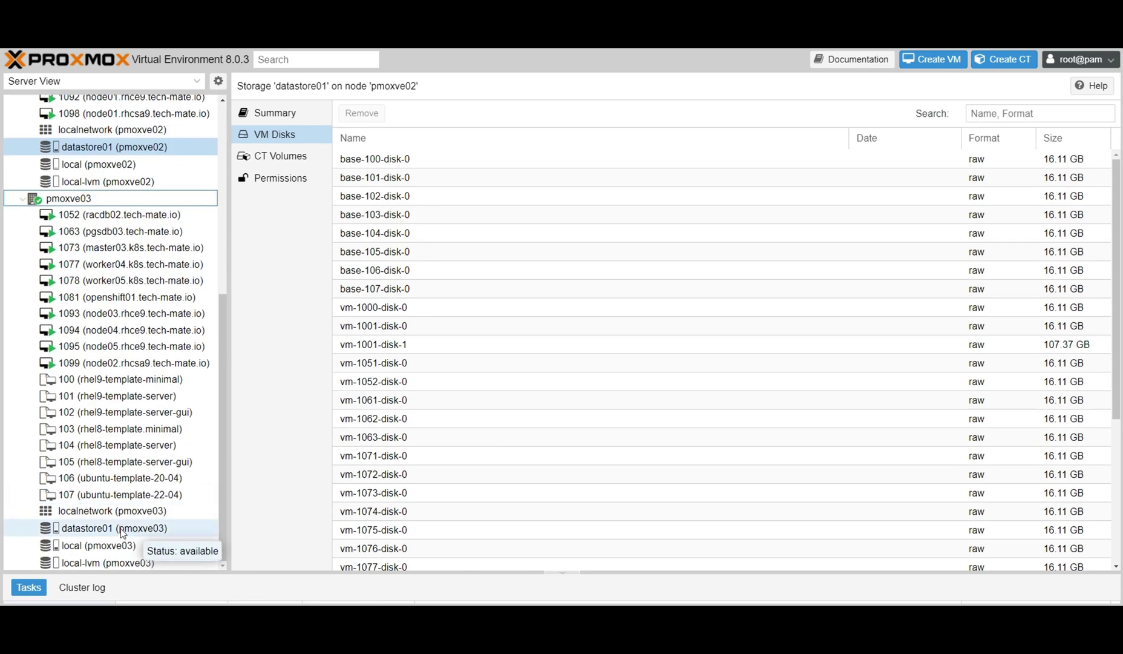
left_click(123, 530)
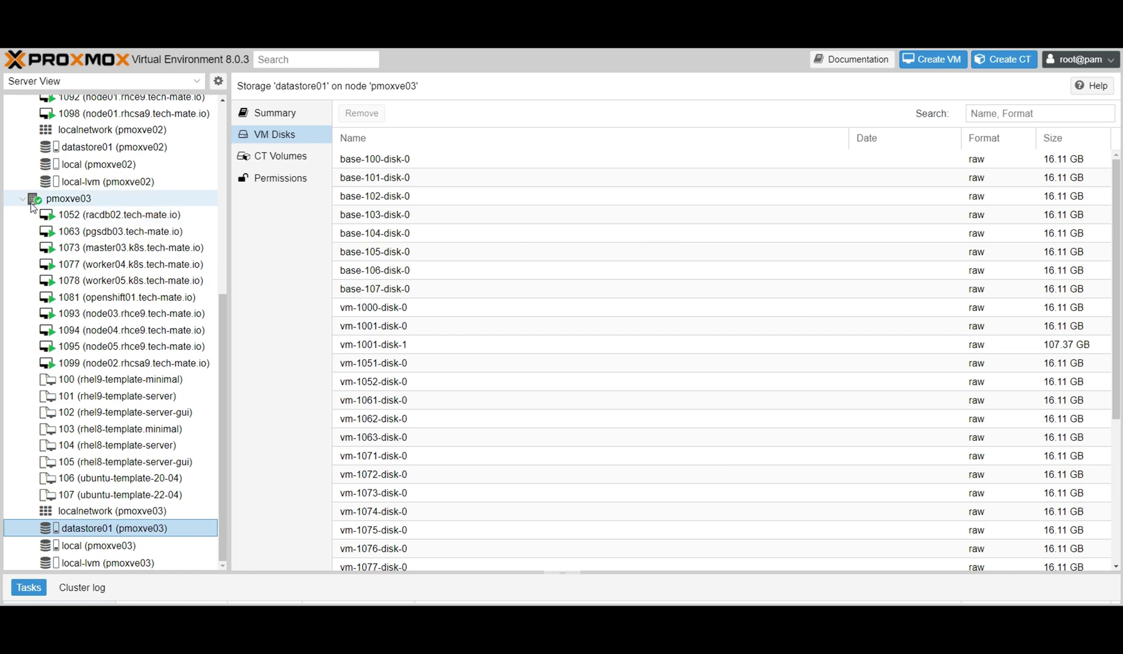
left_click(23, 199)
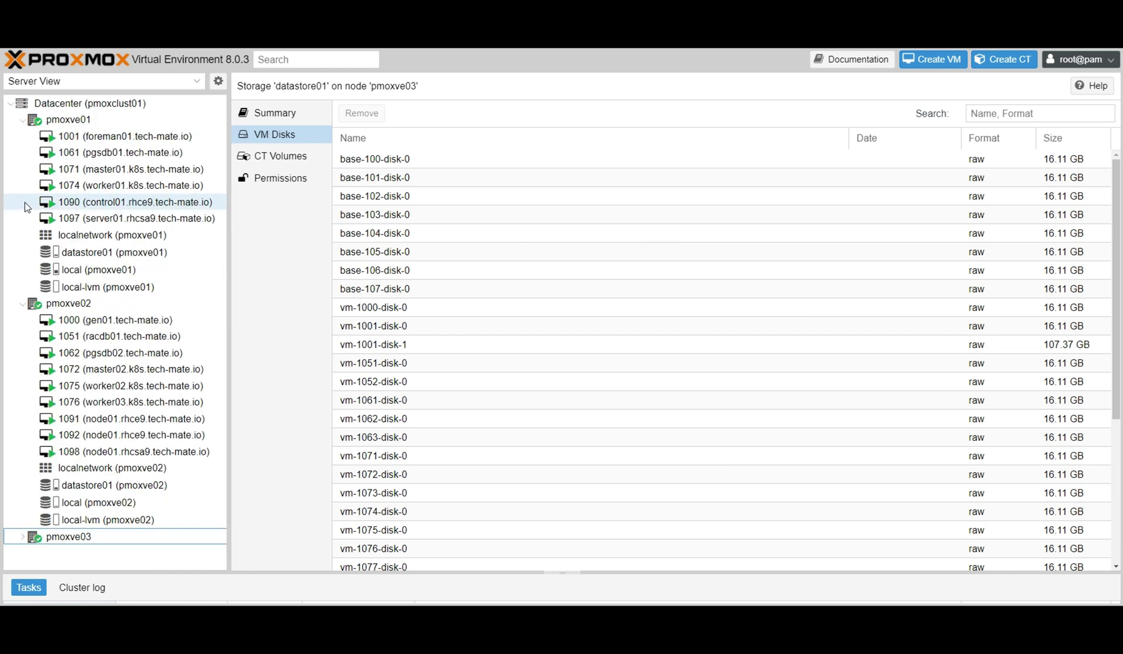
left_click(23, 305)
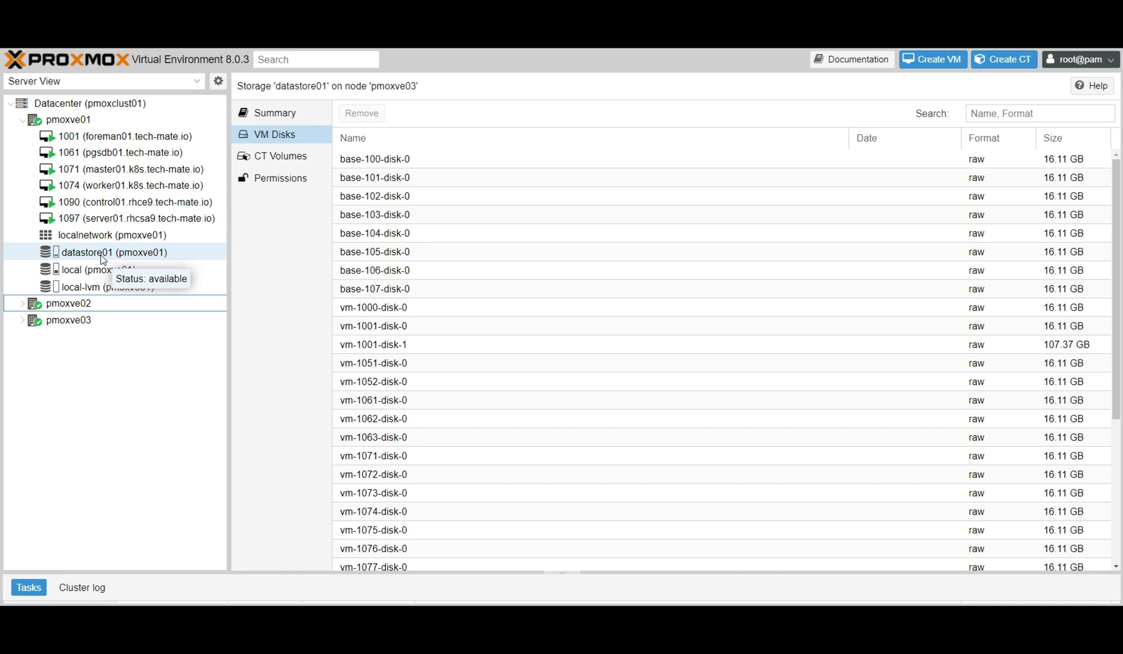
Check that pmoxve01's local-lvm holds no VM disks or container volumes.
left_click(103, 287)
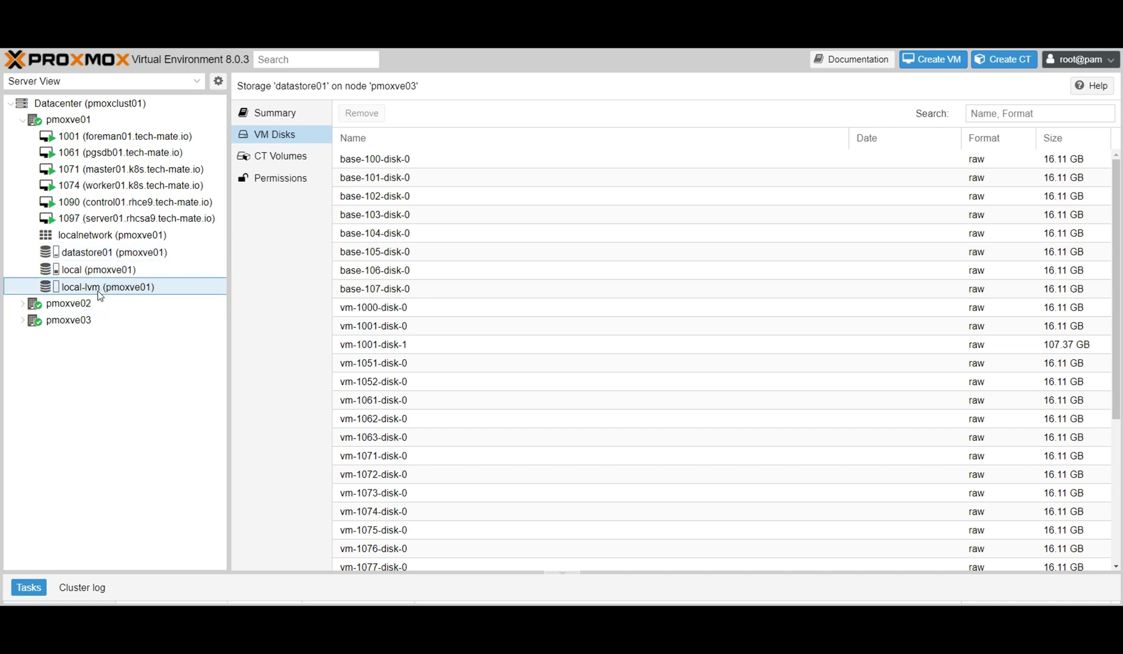
left_click(276, 159)
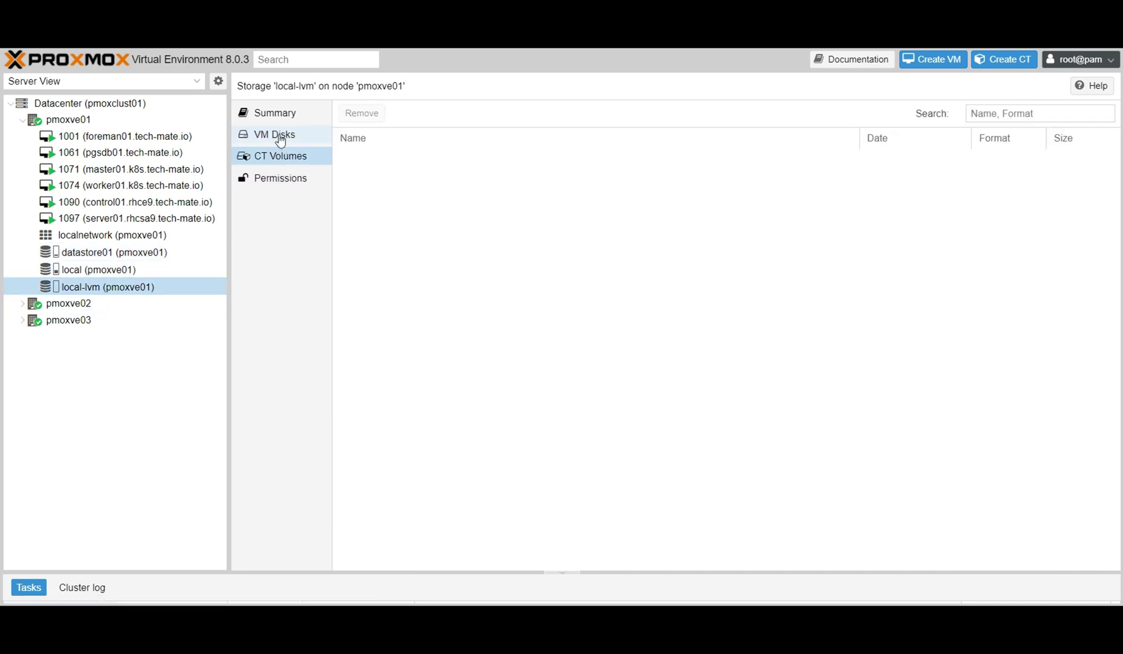
left_click(275, 136)
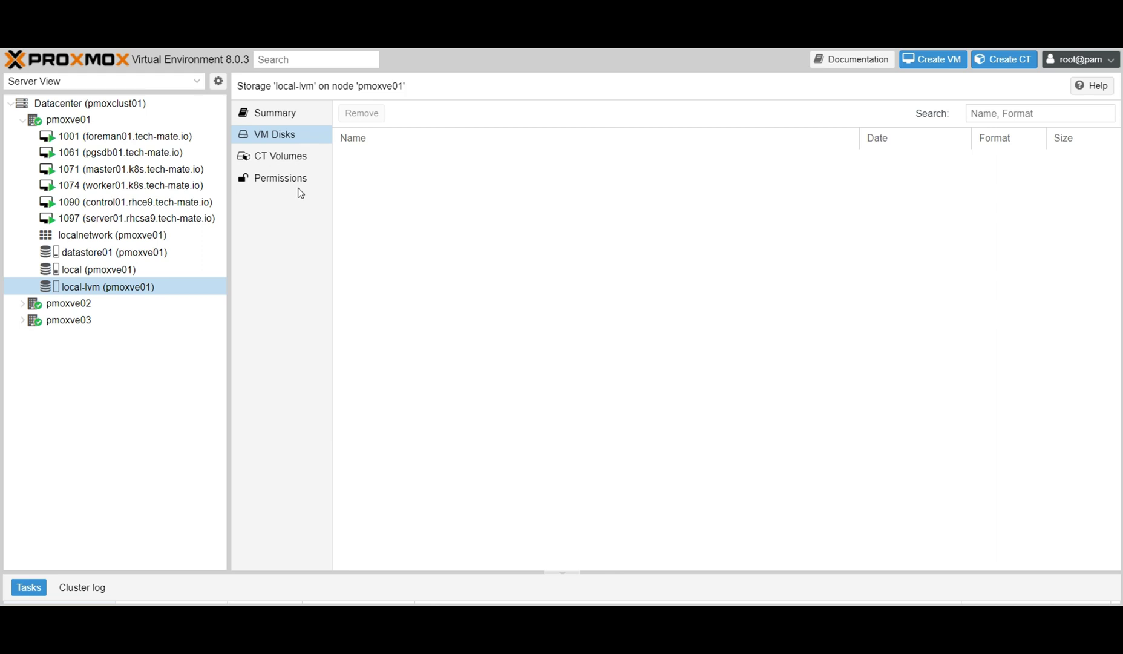
left_click(111, 258)
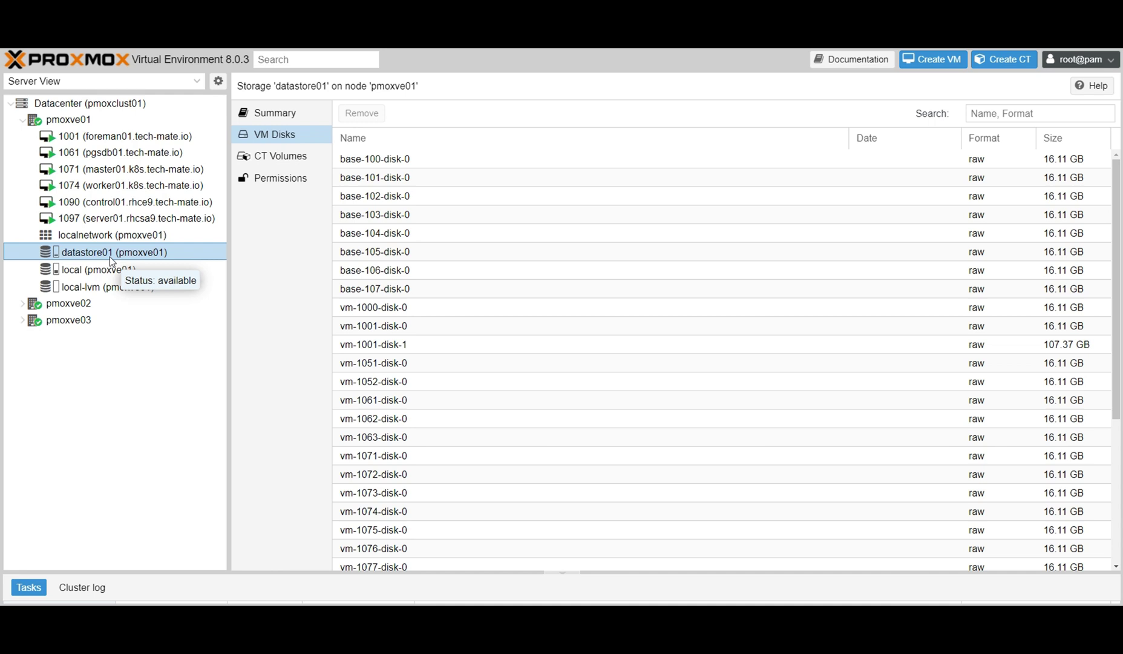
List the eight ISO images stored on pmoxve01's local storage.
left_click(68, 121)
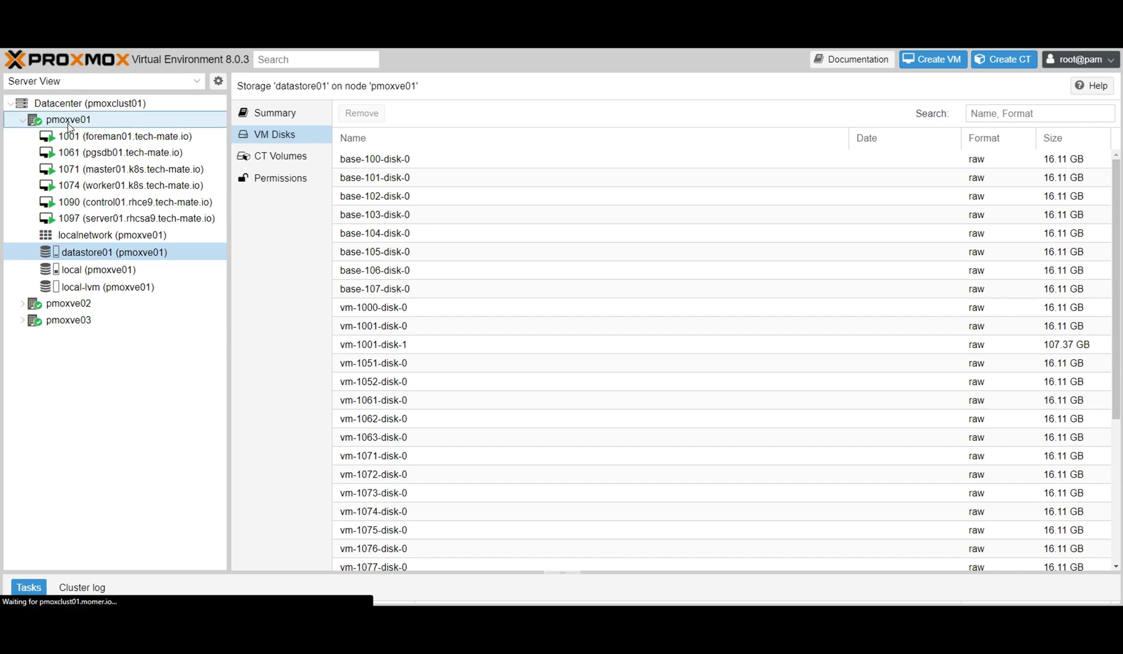
left_click(106, 291)
left_click(97, 269)
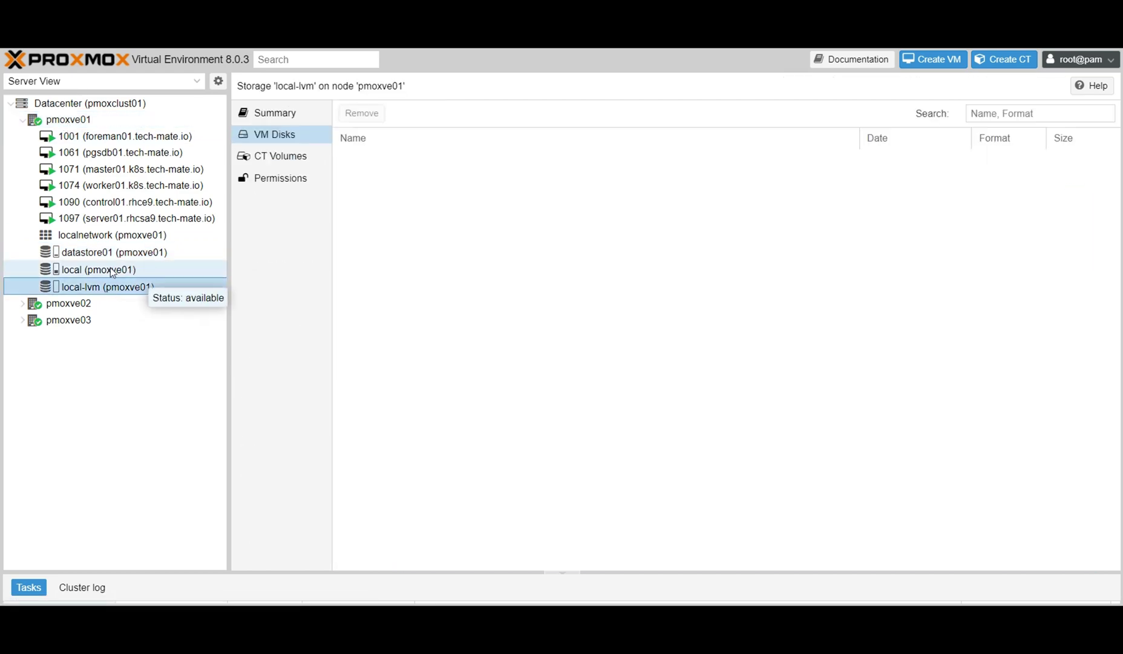
left_click(281, 158)
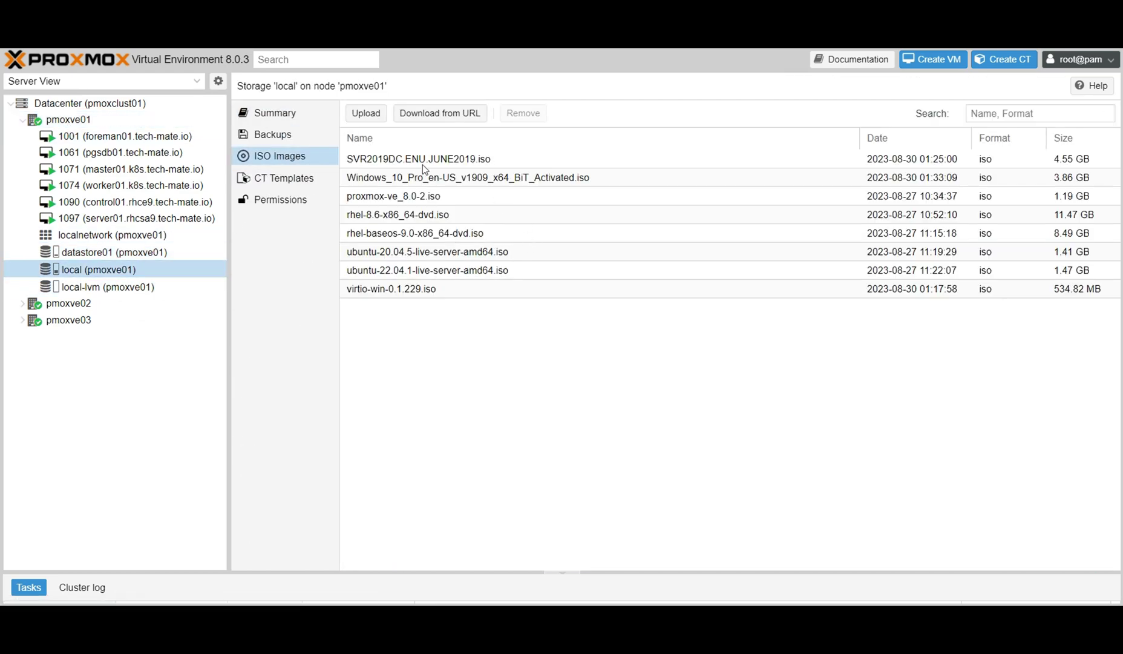
Bring up the pmoxve01 node summary page.
left_click(22, 120)
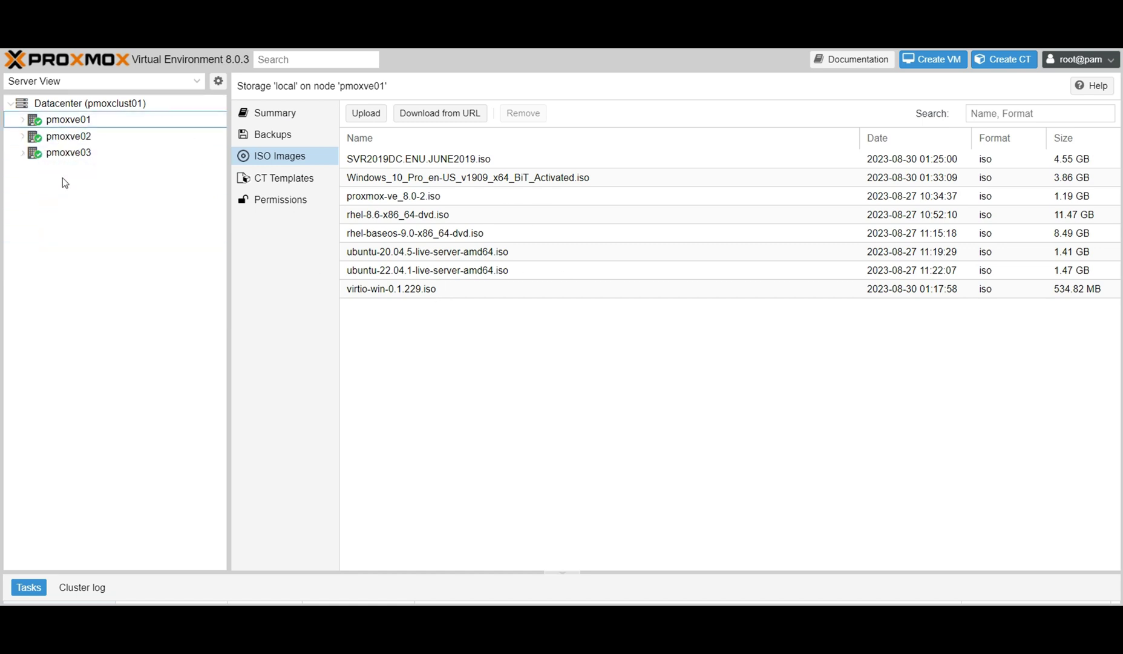
right_click(72, 124)
double_click(72, 121)
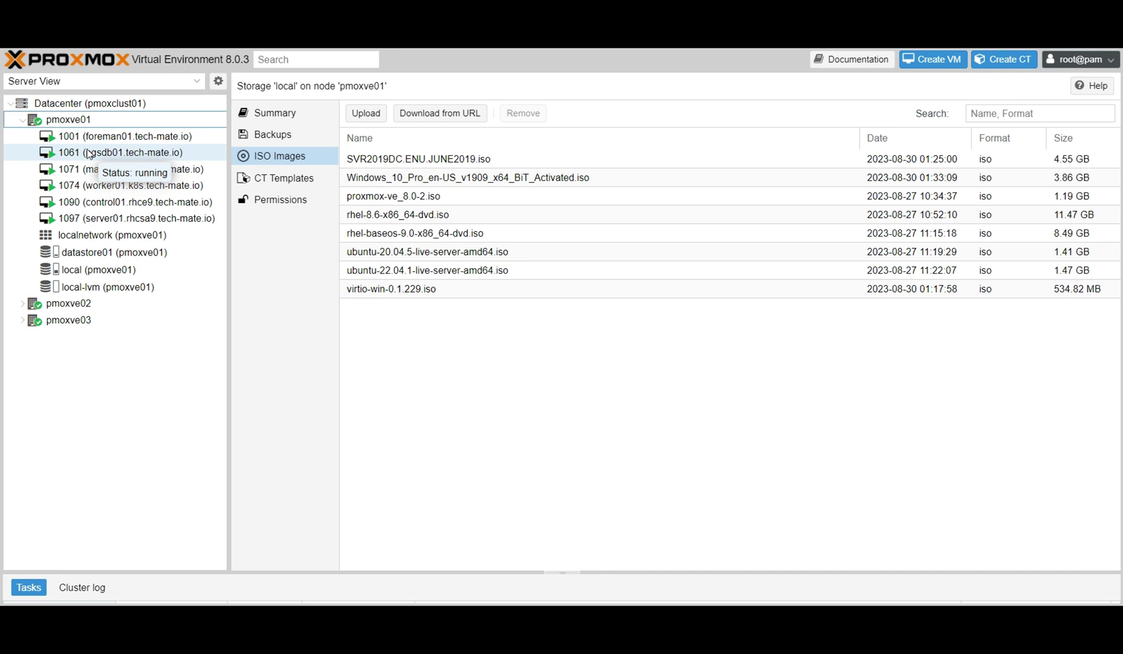
left_click(68, 123)
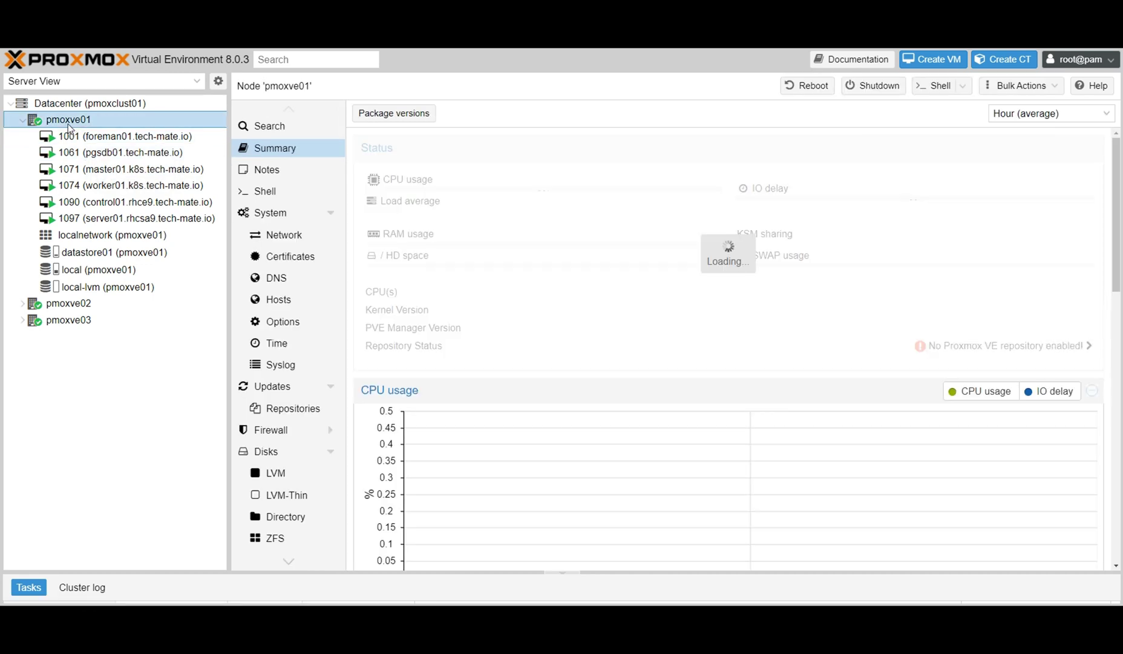
Start a new VM on pmoxve01 with ID 208 named testvm.tech-mate.io.
right_click(68, 124)
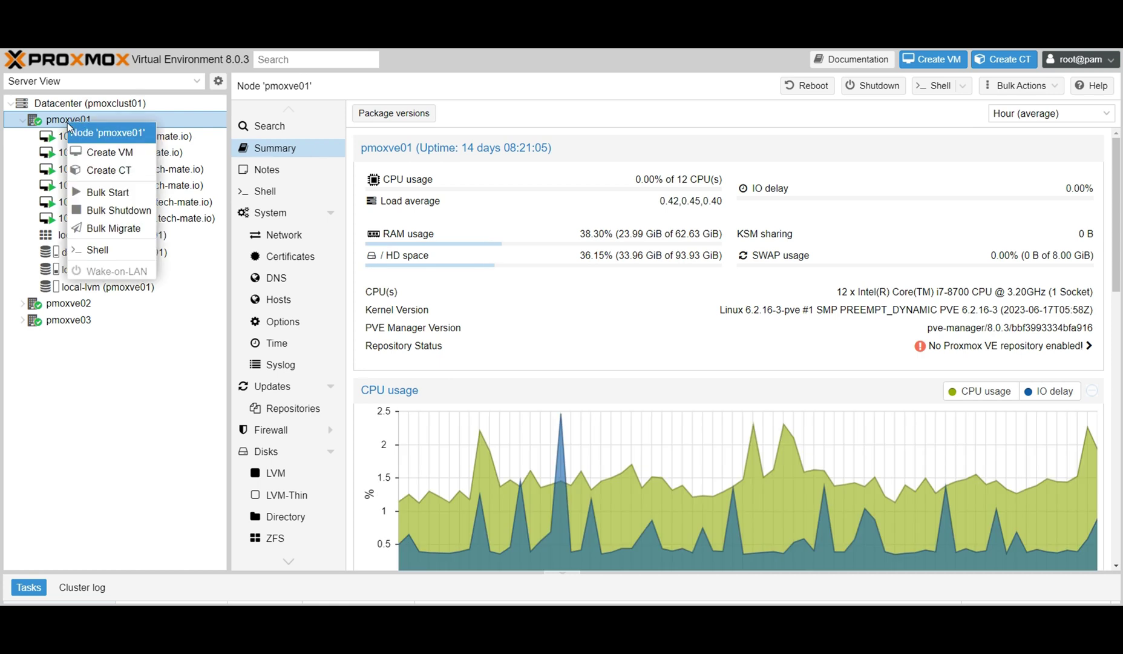
left_click(112, 157)
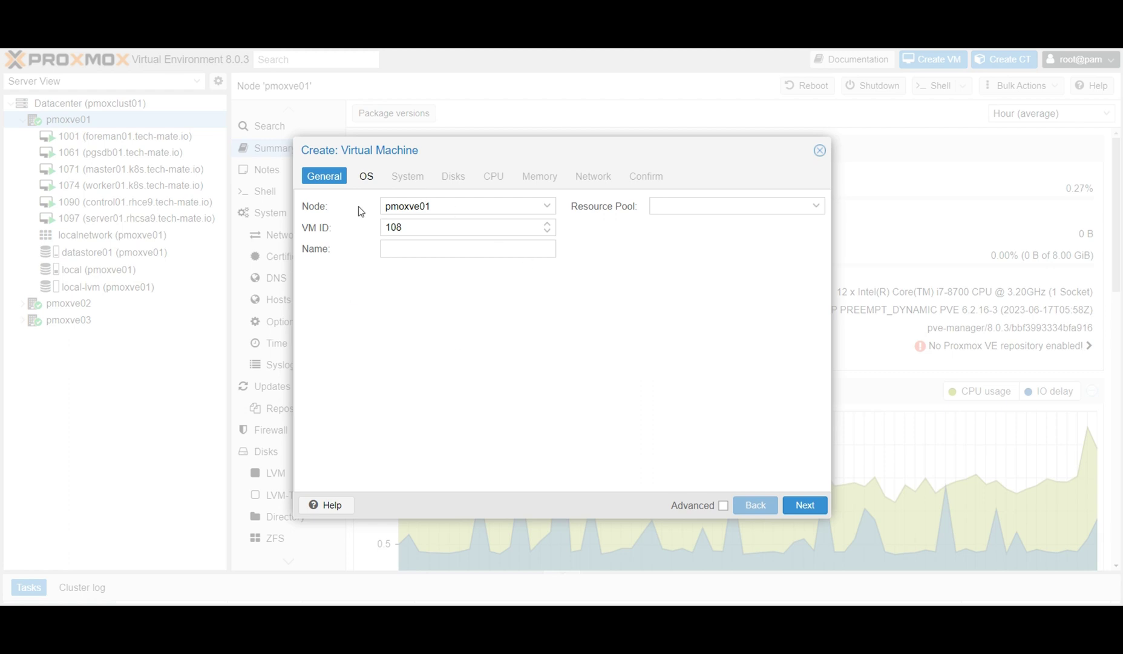
double_click(408, 233)
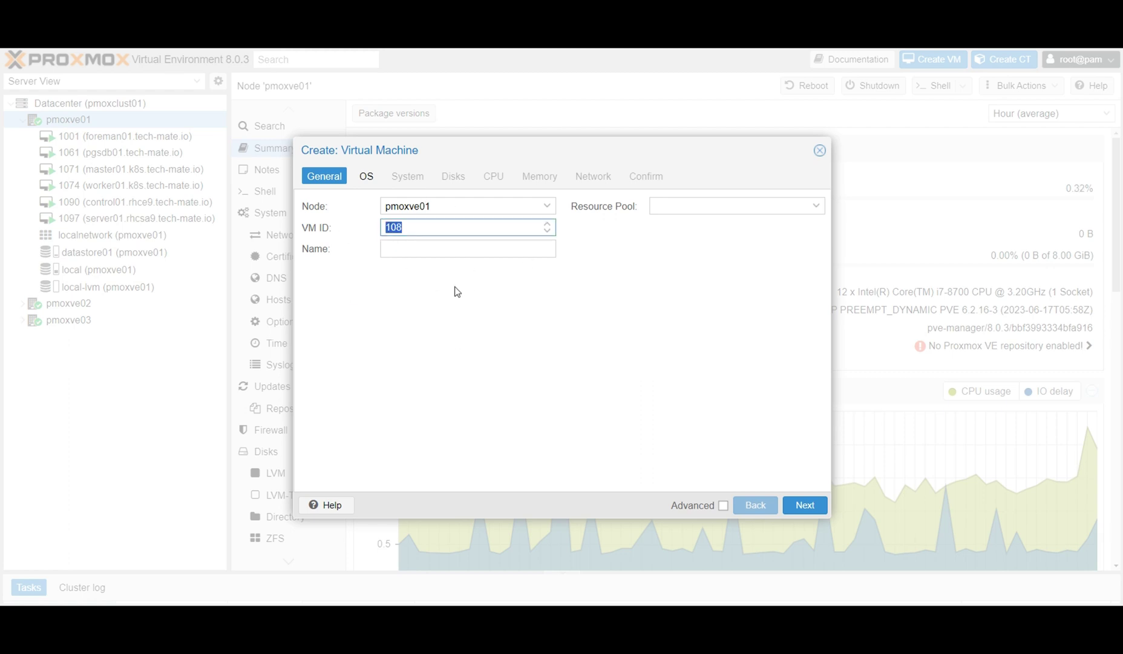
type("209")
key("BackSpace")
type("8")
key("BackSpace")
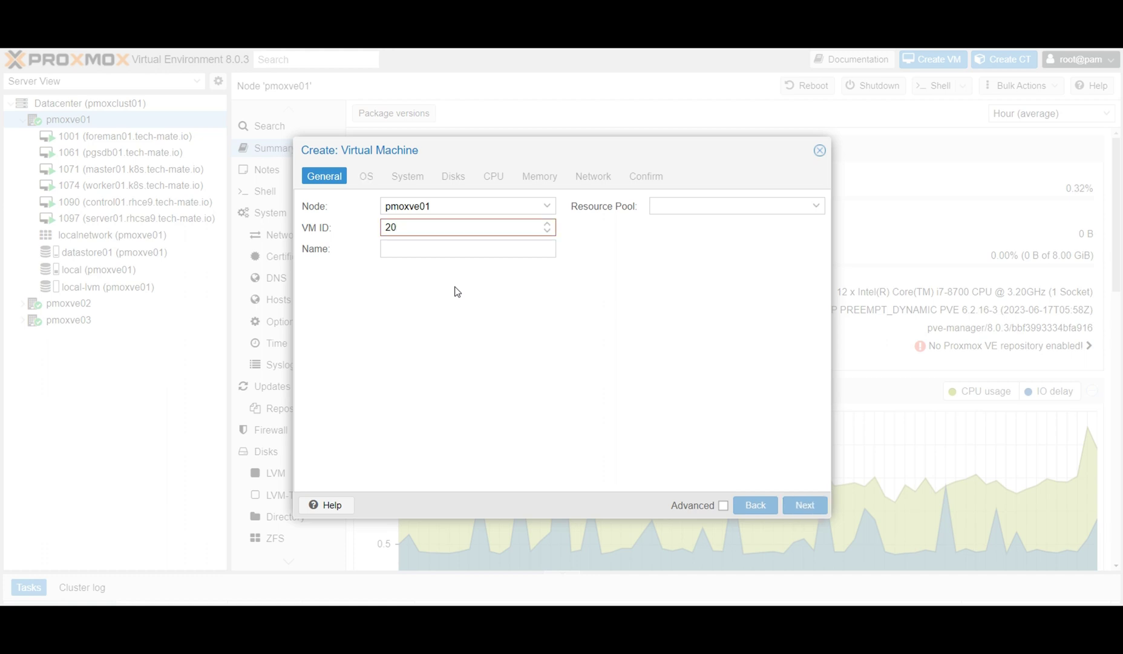
type("8")
left_click(418, 253)
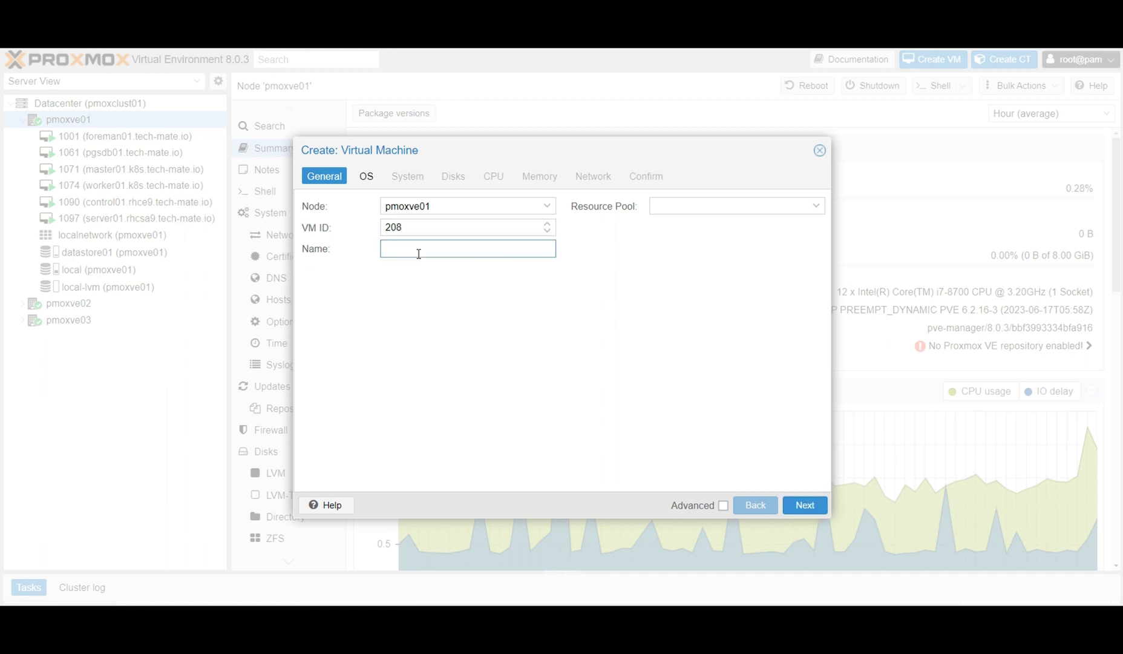
type("testvm.tech-")
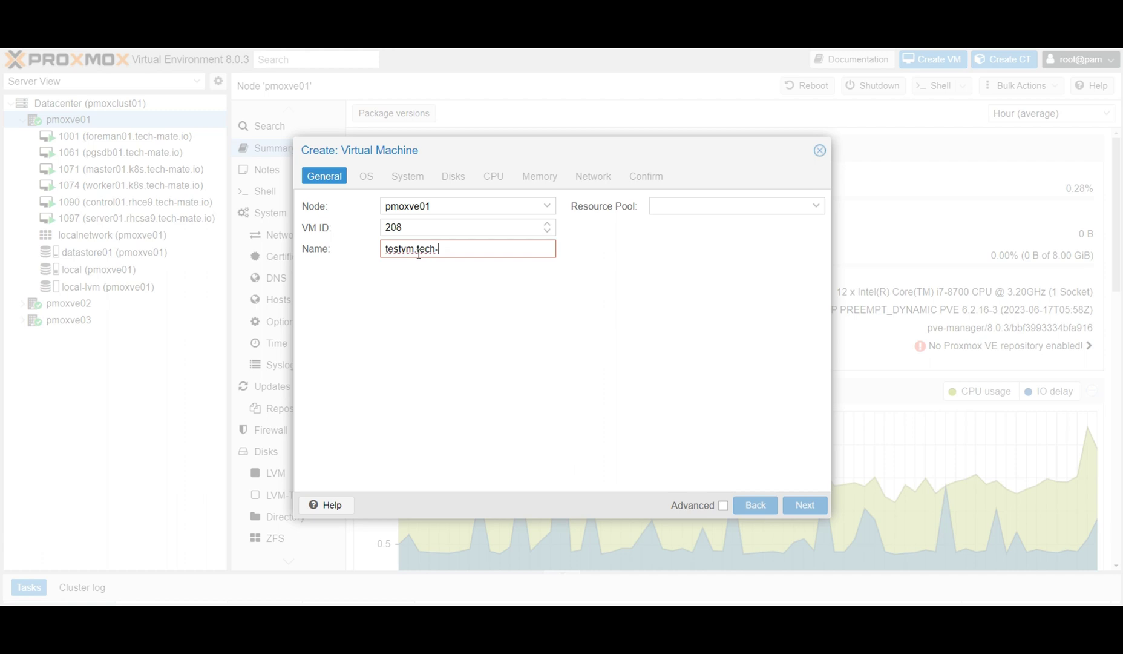
type("mat")
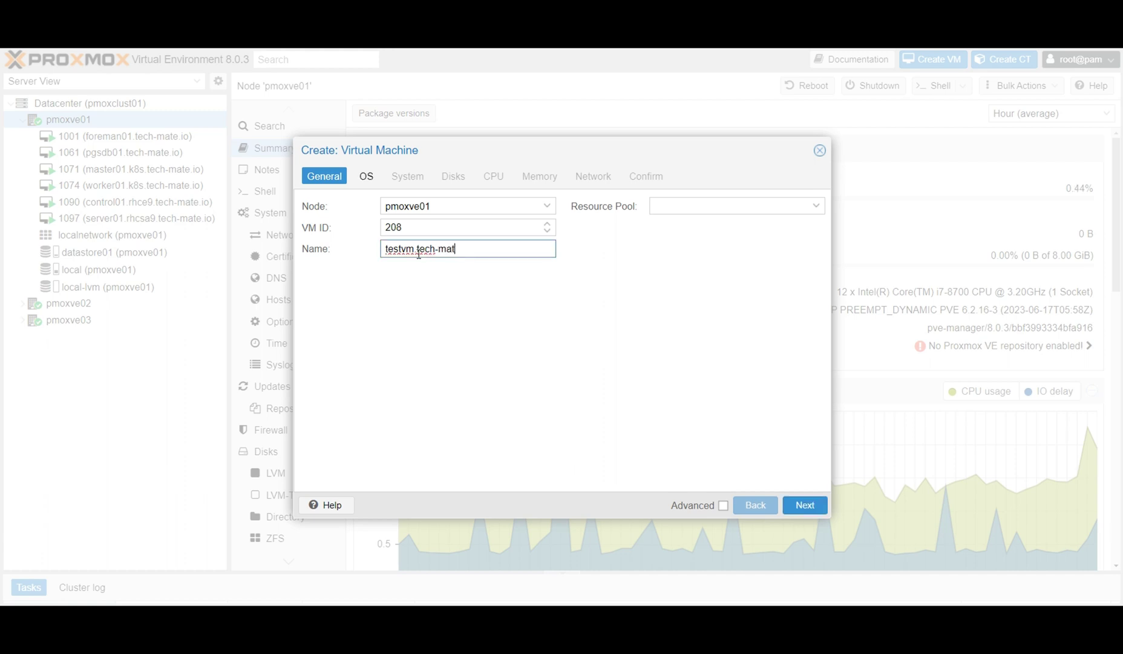
type("e.io")
Boot it from rhel-8.6-x86_64-dvd.iso on local storage.
left_click(804, 506)
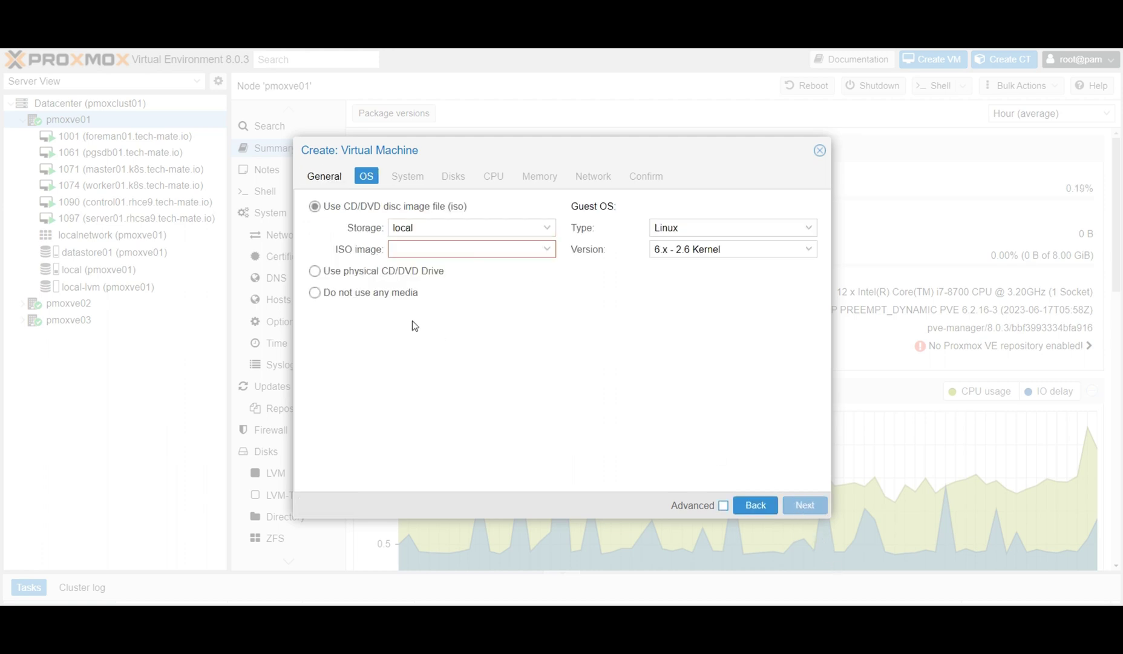
left_click(552, 231)
left_click(474, 268)
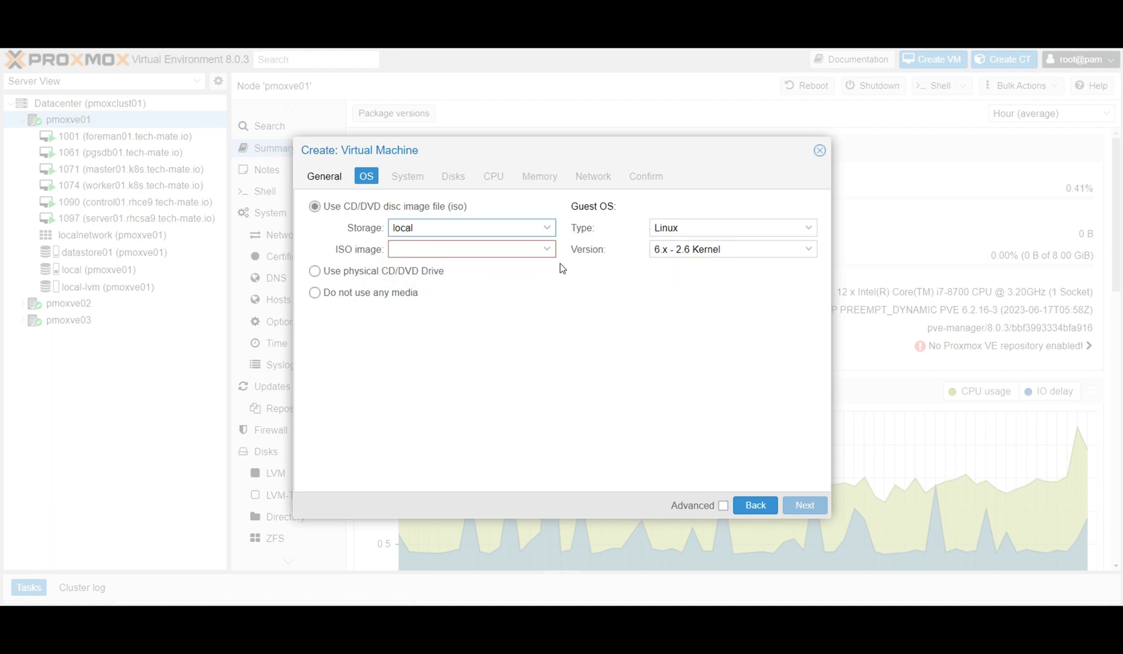
left_click(548, 250)
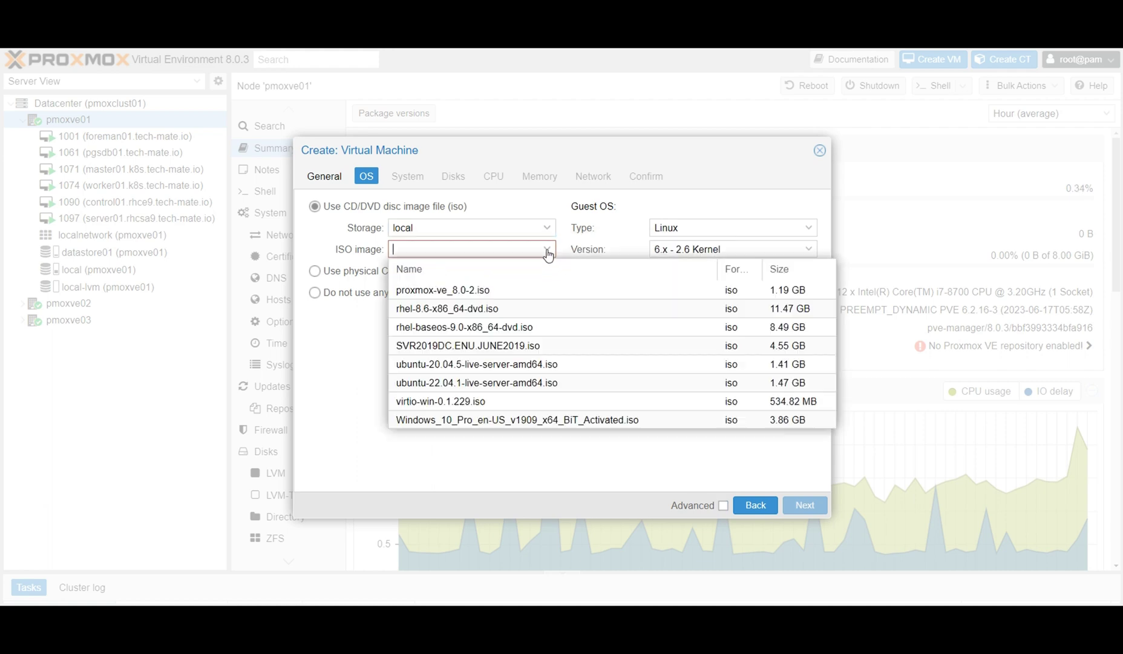
left_click(432, 312)
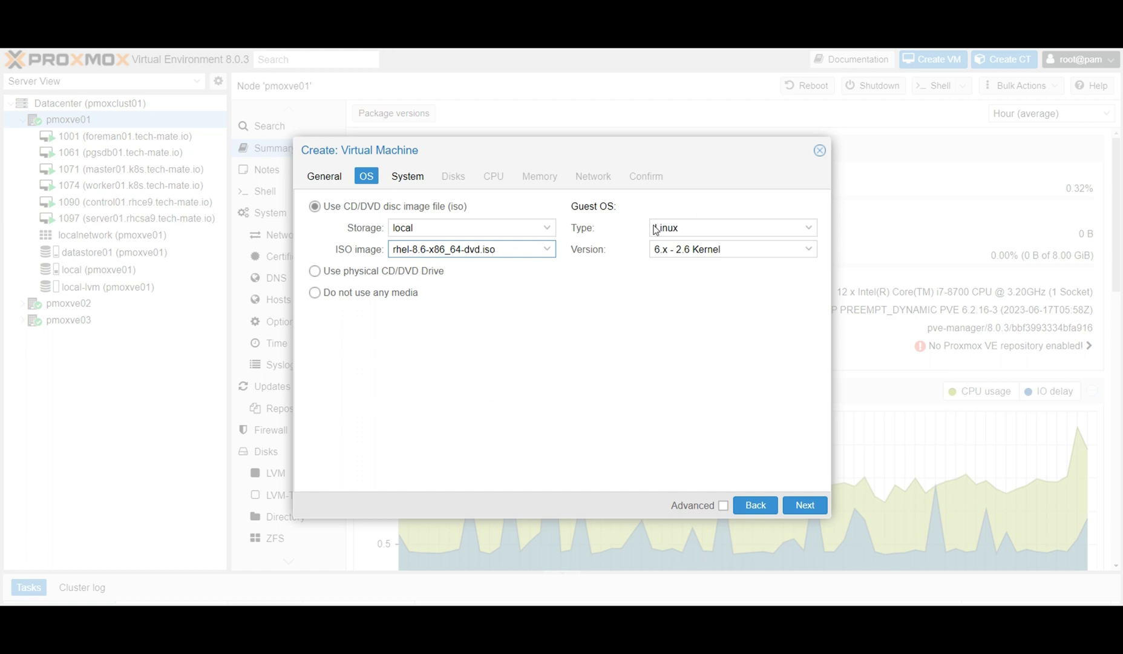
Keep System defaults and add a 15 GiB VirtIO Block disk on datastore01 with discard.
left_click(807, 507)
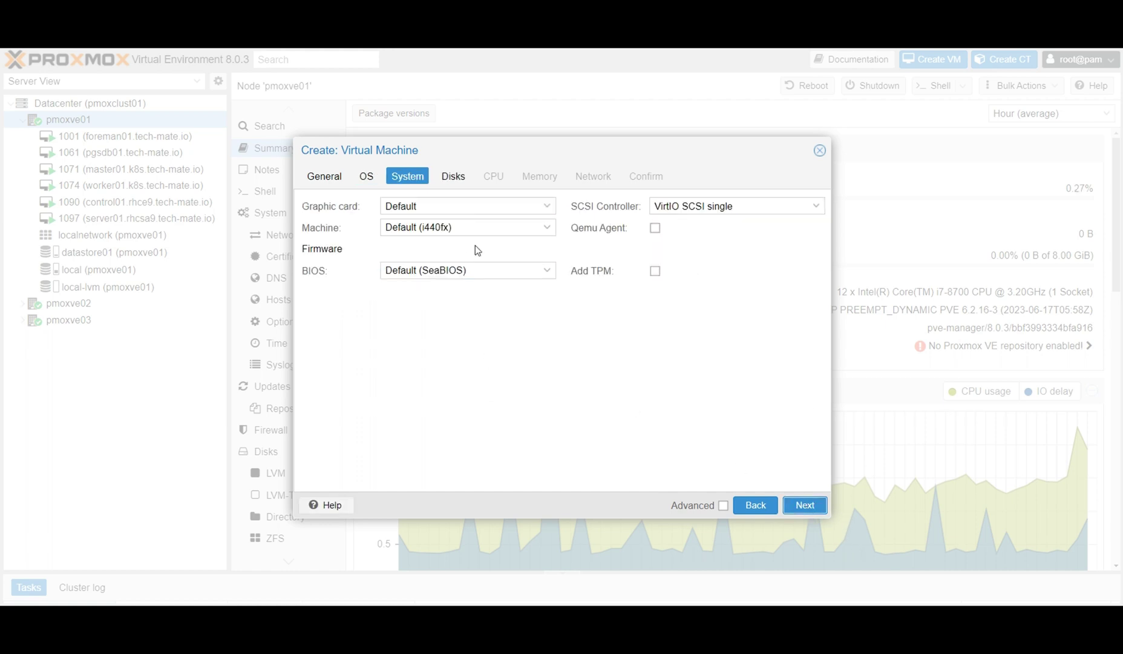
left_click(804, 505)
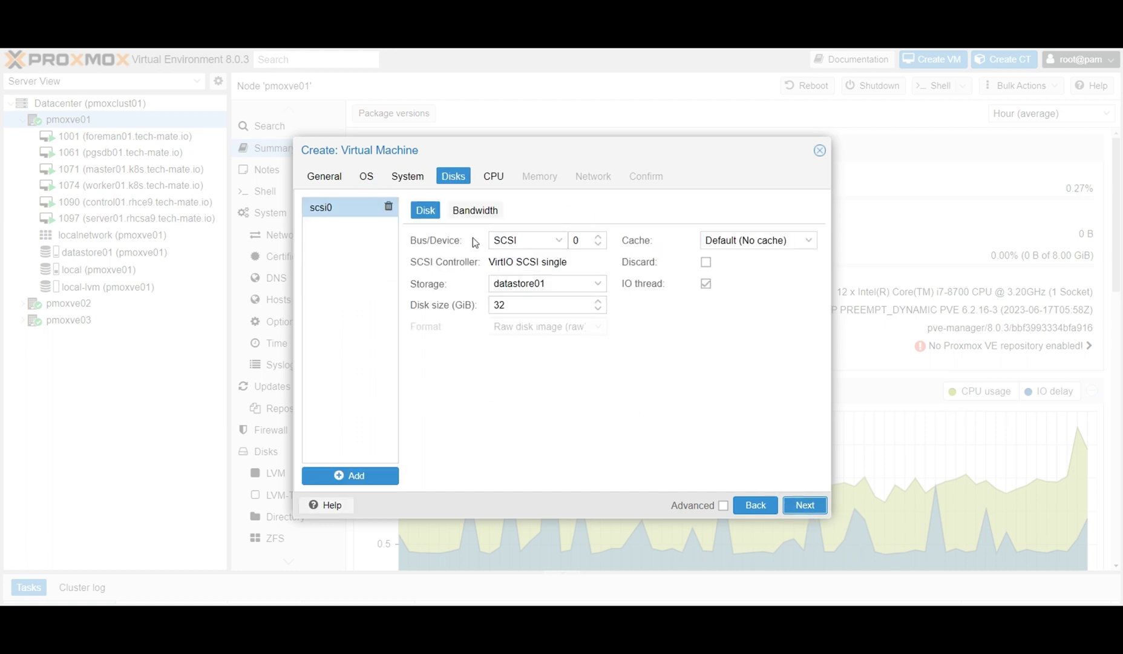
left_click(558, 242)
left_click(536, 293)
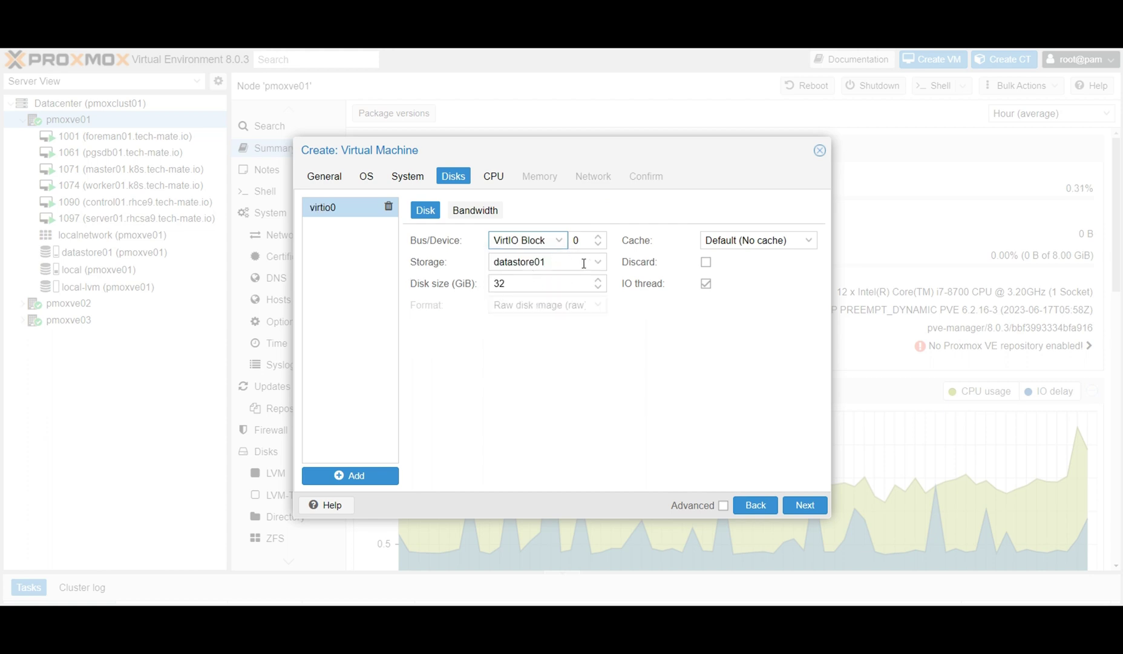
left_click(429, 264)
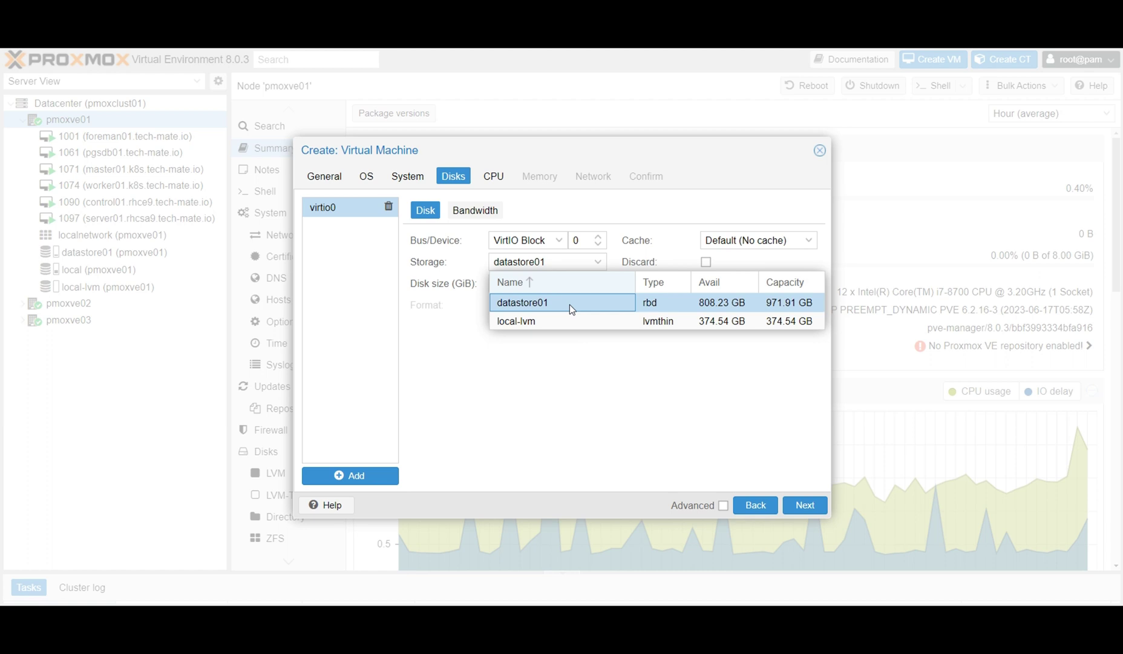
left_click(527, 305)
key("Tab")
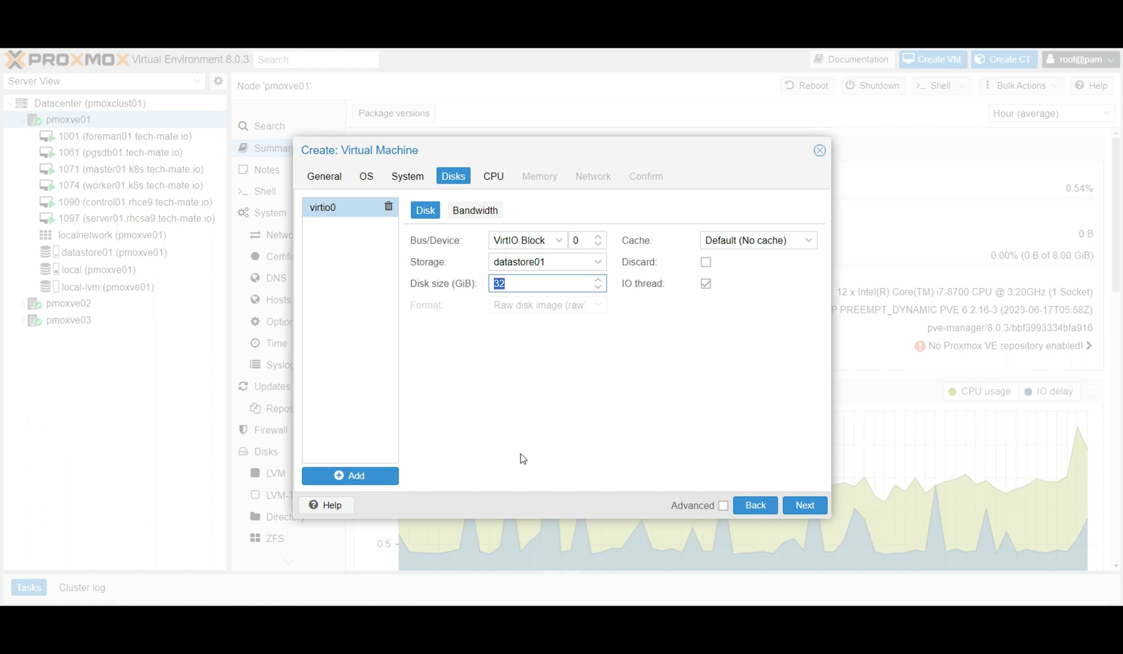
type("15")
left_click(706, 262)
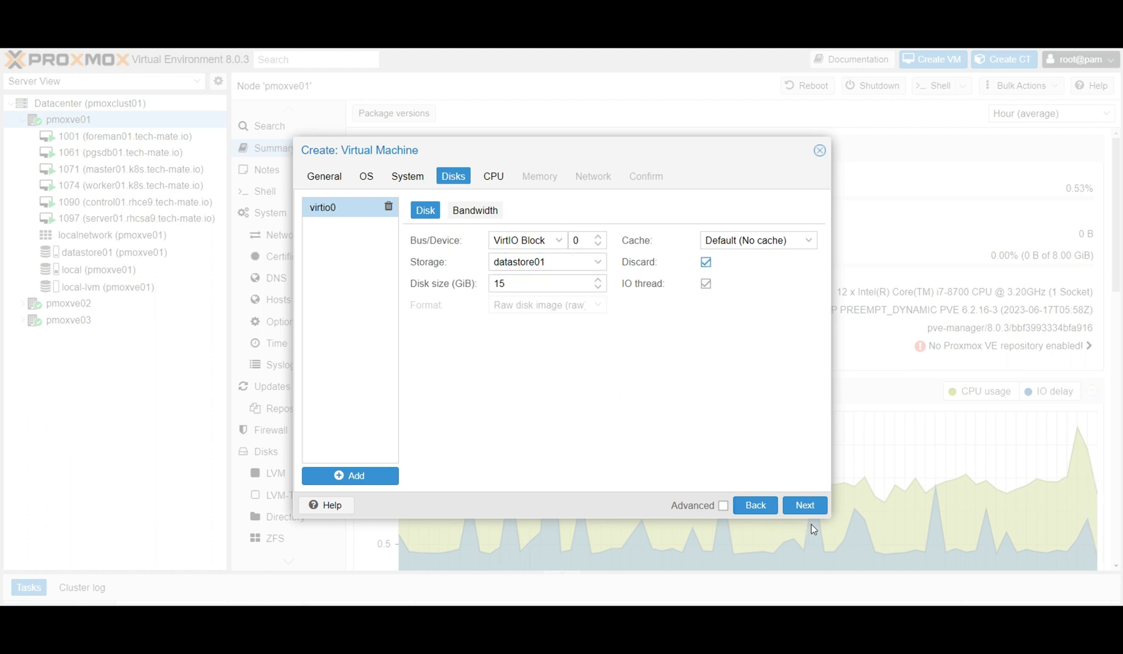
left_click(805, 505)
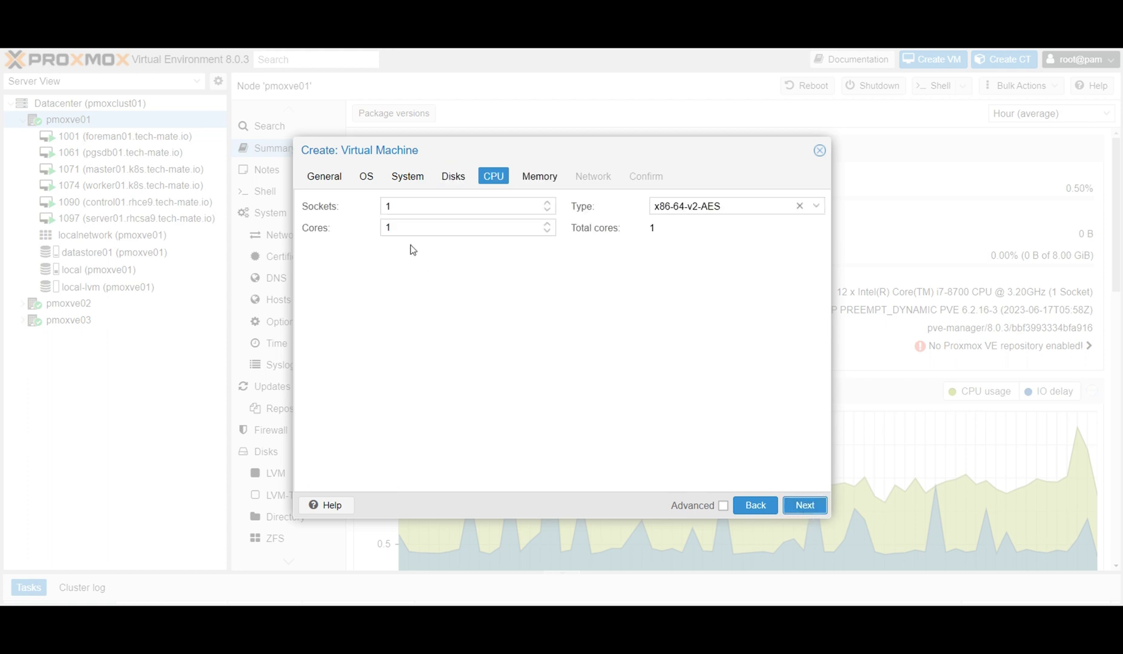
Give the VM 2 CPU cores with CPU type host.
left_click(405, 227)
key("BackSpace")
type("2")
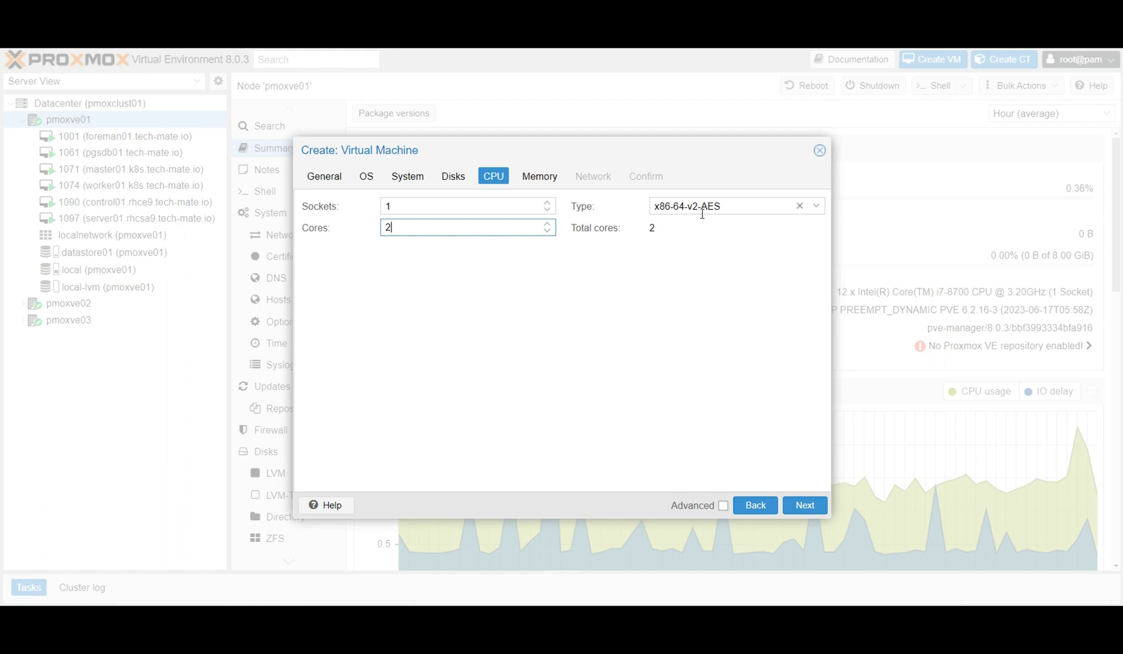
left_click(817, 207)
left_click_drag(913, 261, 917, 433)
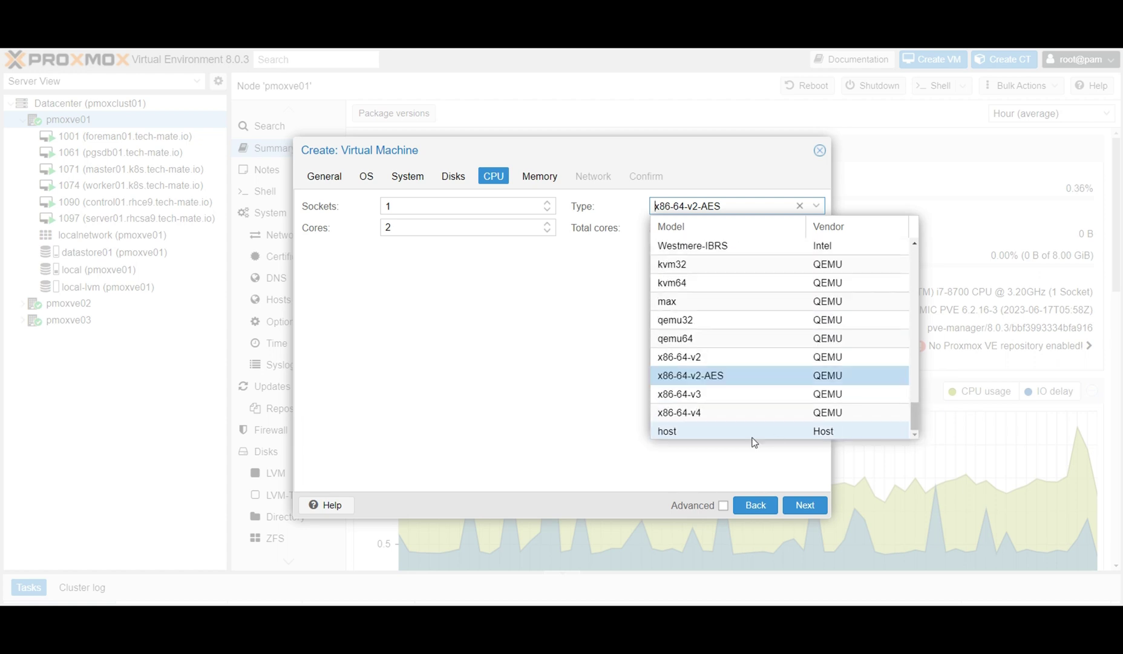
left_click(752, 435)
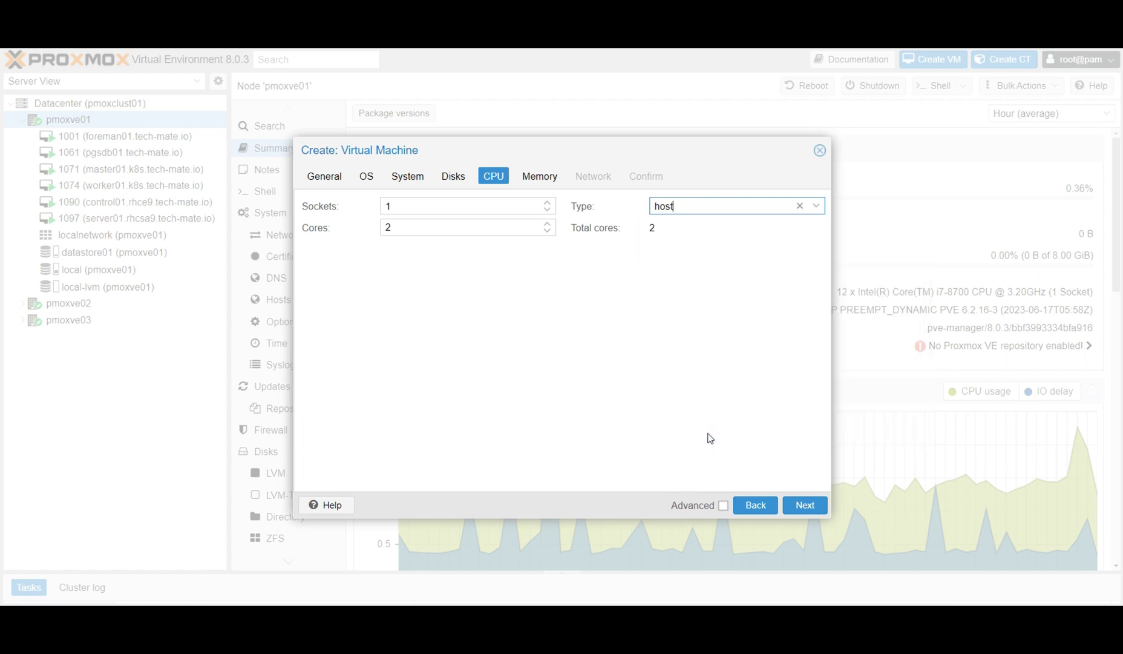
left_click(817, 205)
left_click_drag(914, 415, 915, 252)
left_click(592, 310)
left_click(804, 504)
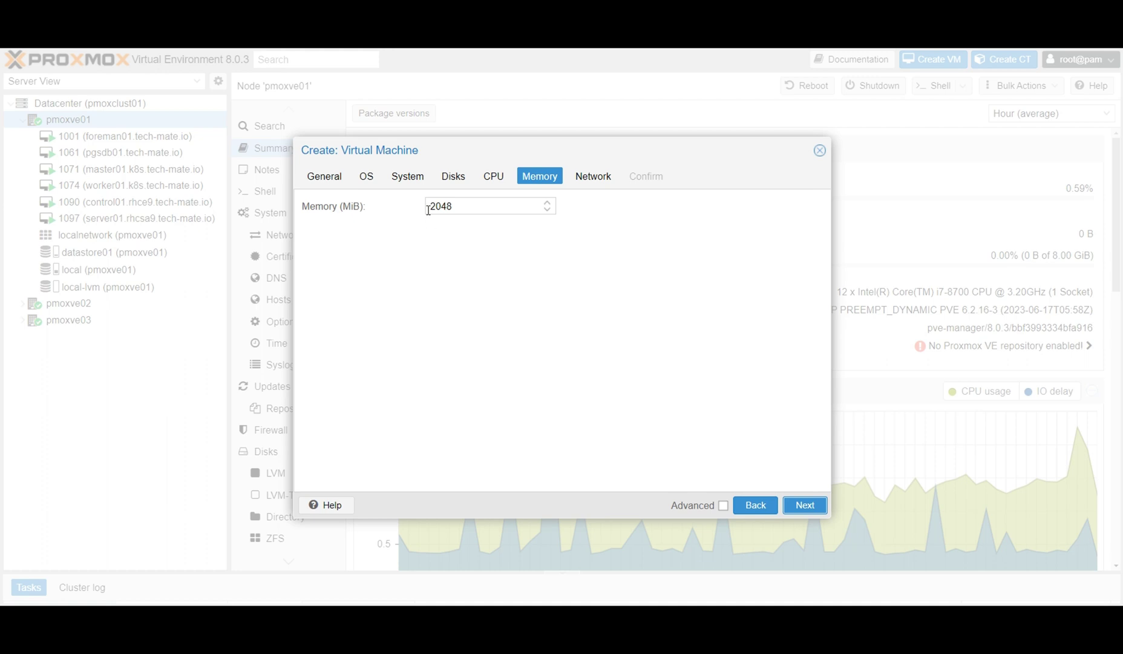
Connect the new VM's network to bridge vmbr1.
left_click(798, 505)
left_click(546, 233)
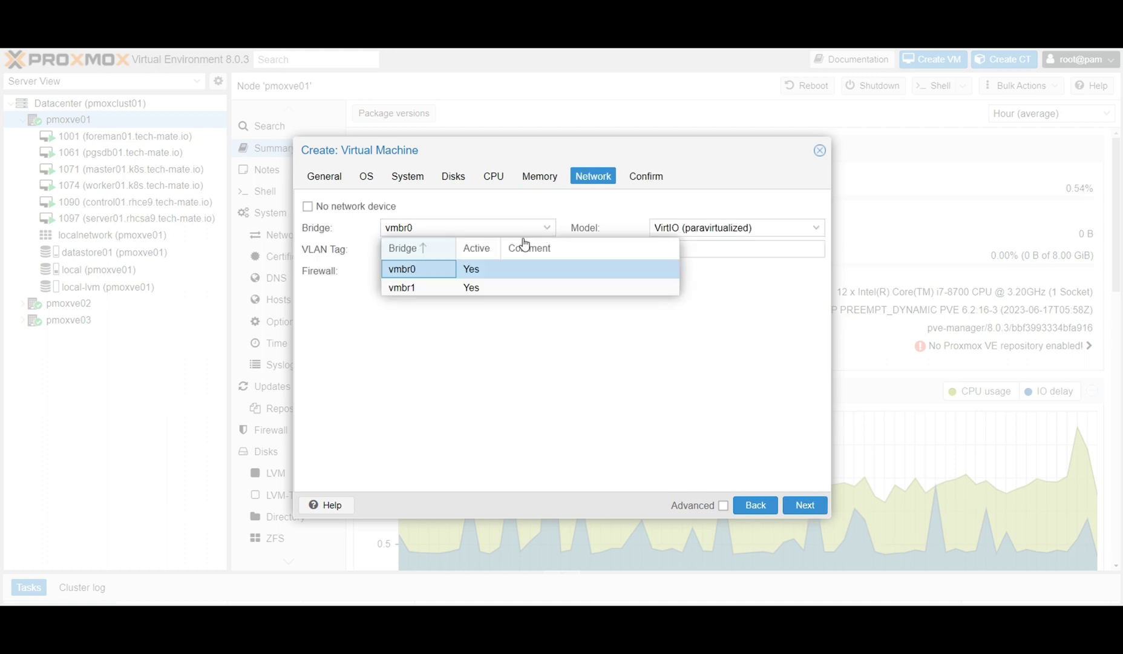
left_click(409, 291)
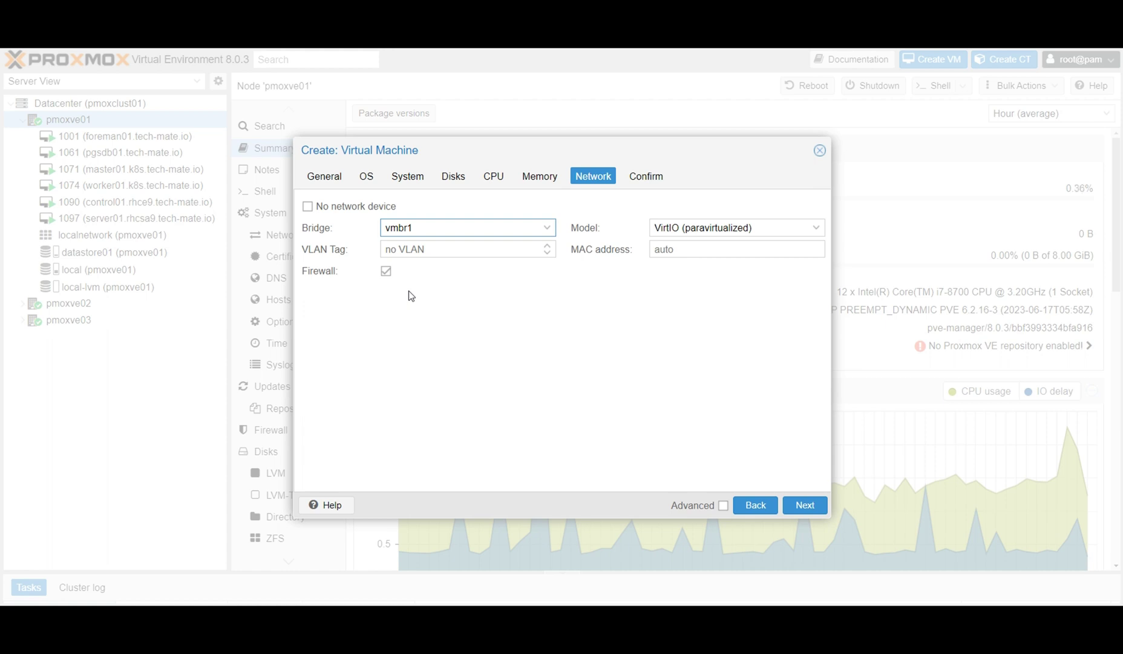
left_click(547, 229)
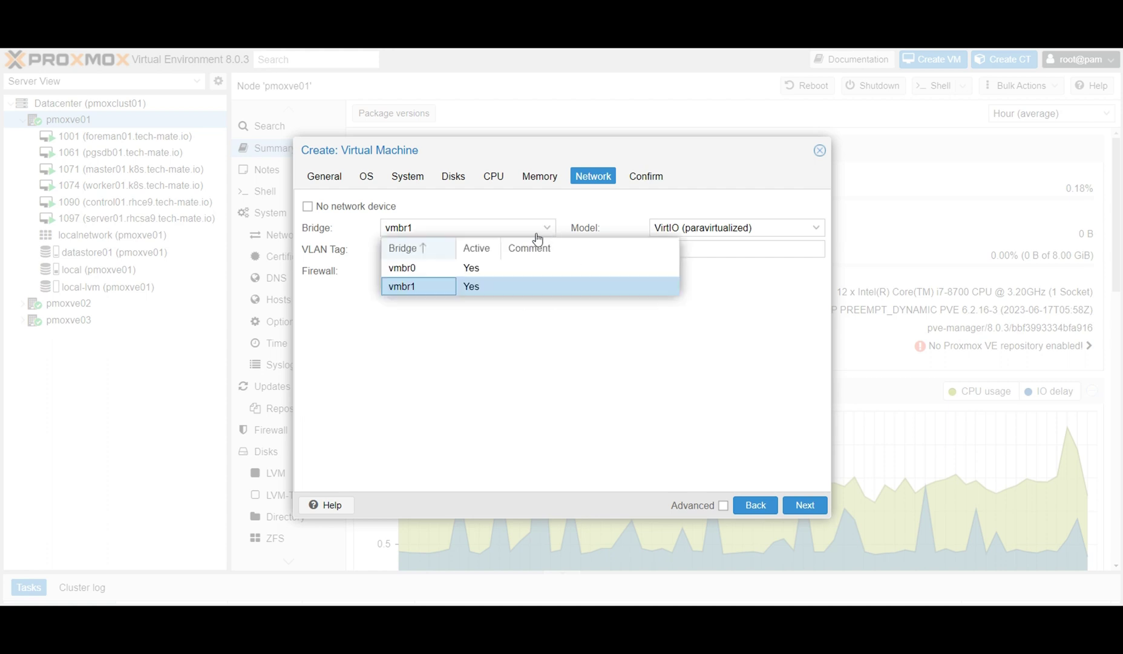
left_click(431, 293)
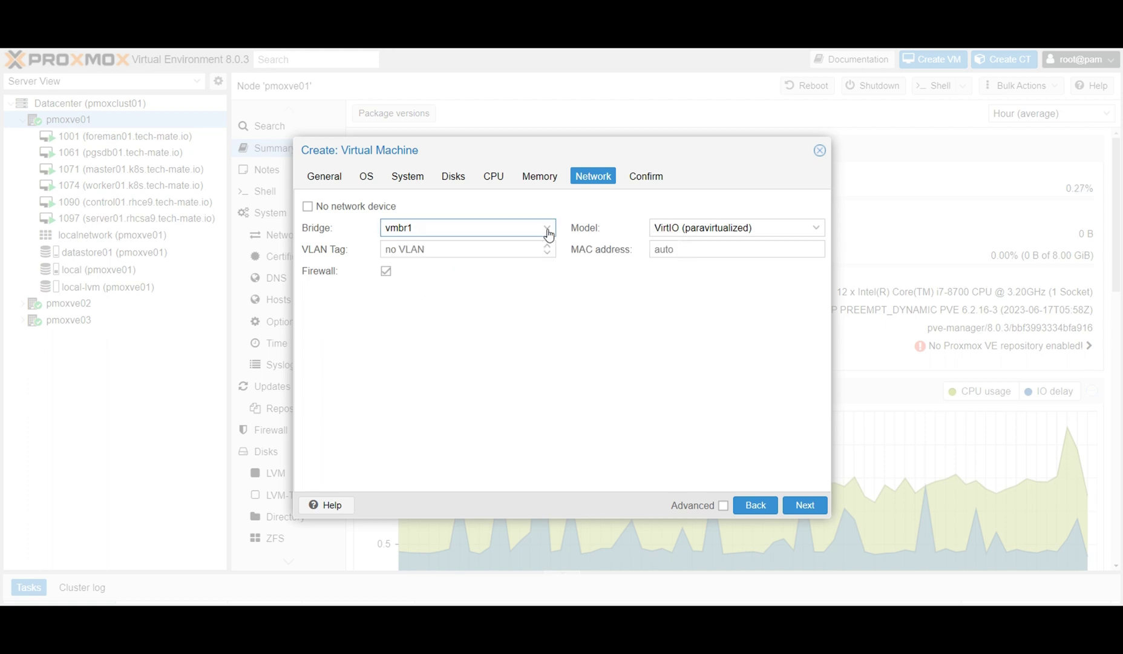
left_click(548, 234)
left_click(428, 289)
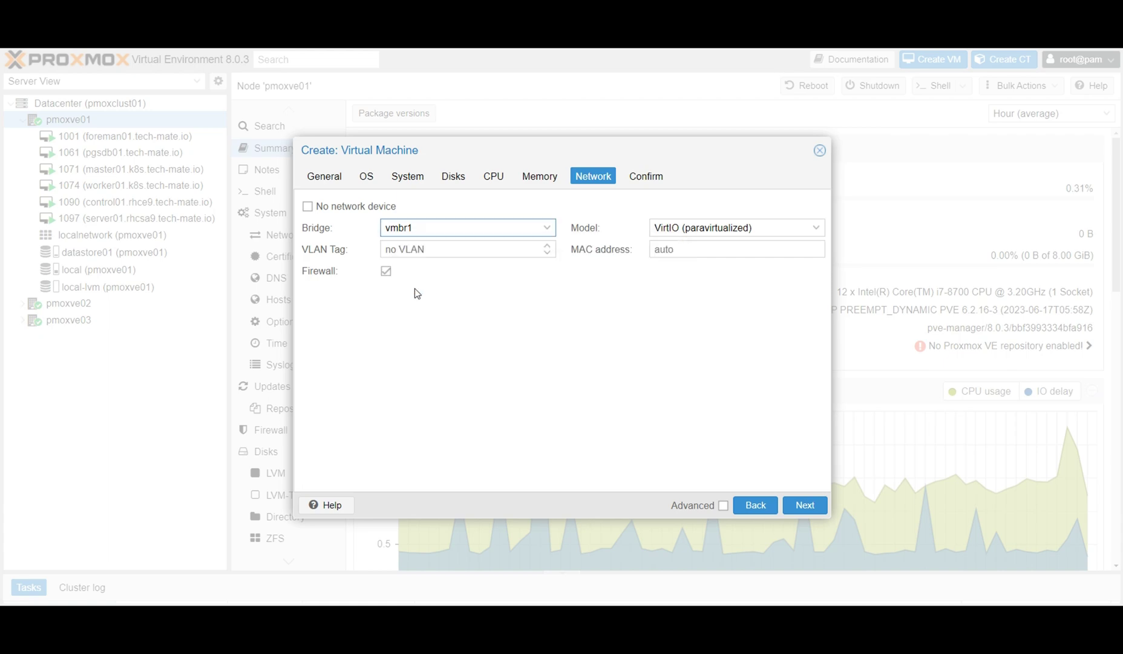
Review the settings, create VM 208, and view its summary with the stopped 15 GiB boot disk.
left_click(802, 507)
left_click(804, 508)
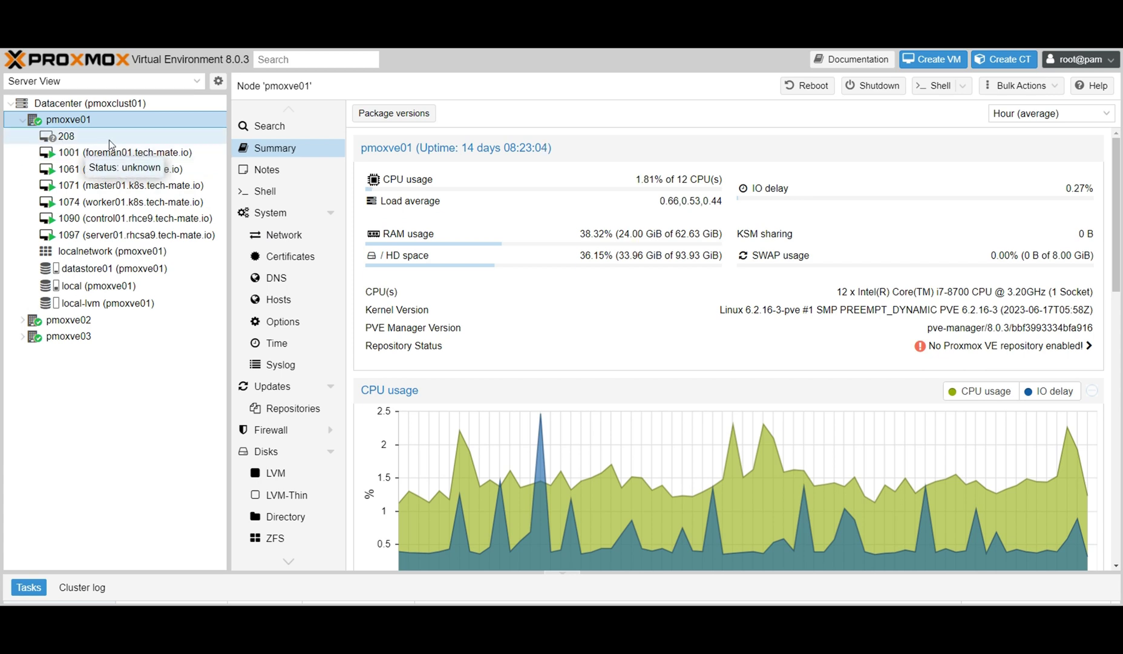
left_click(128, 139)
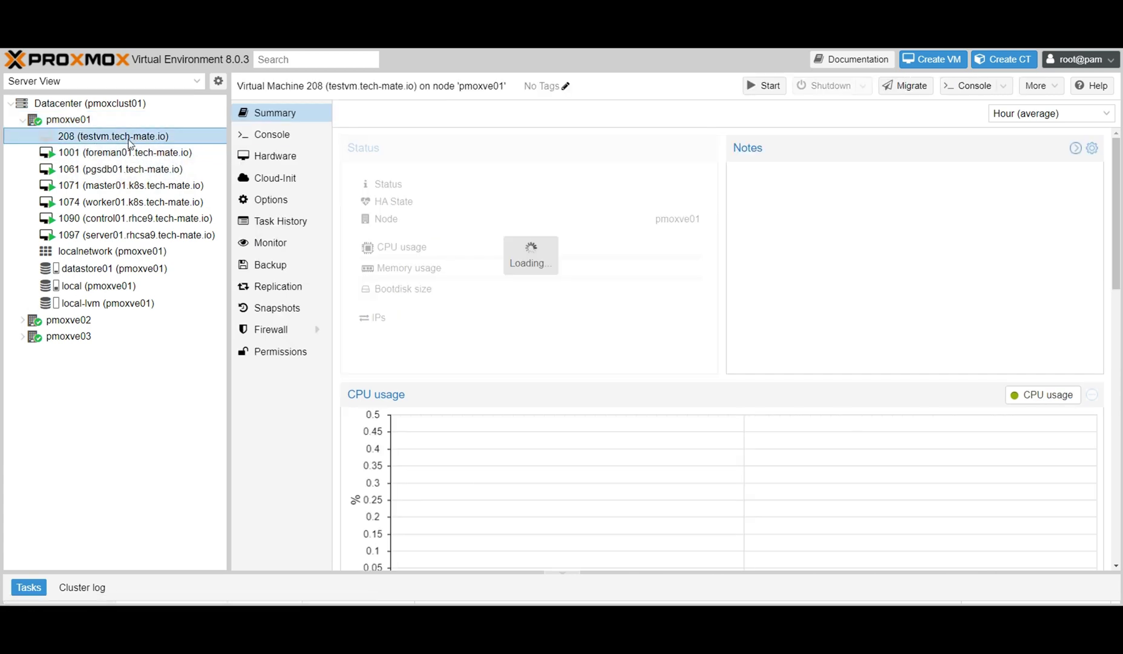
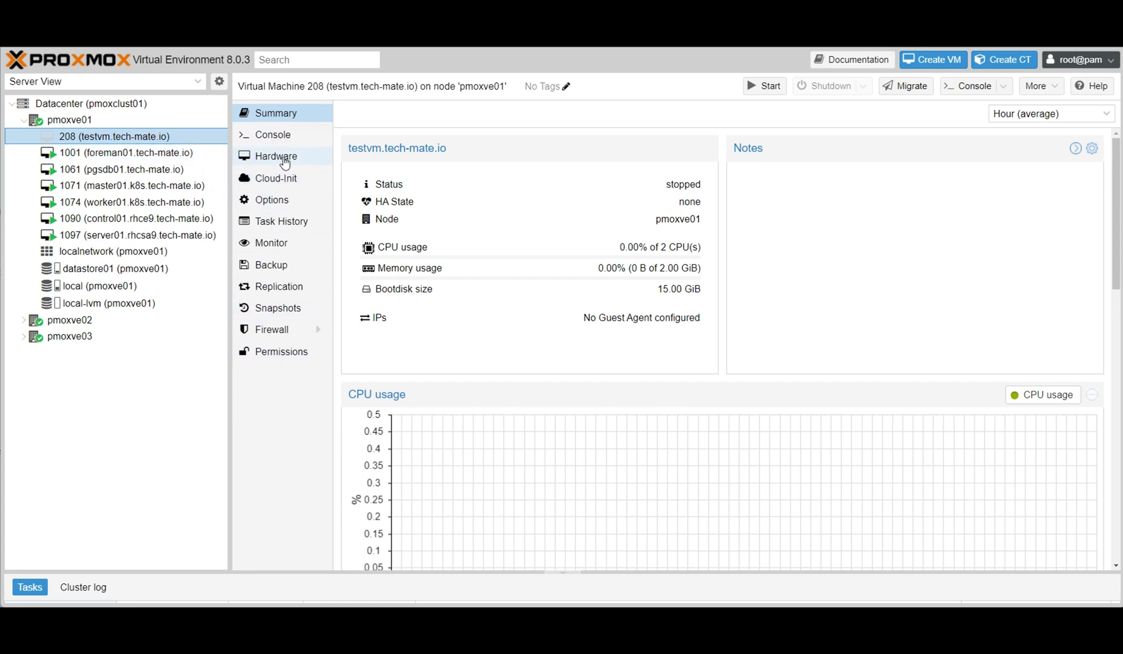
Show VM 208's hardware list and leave the 2 GiB memory setting unchanged.
left_click(285, 162)
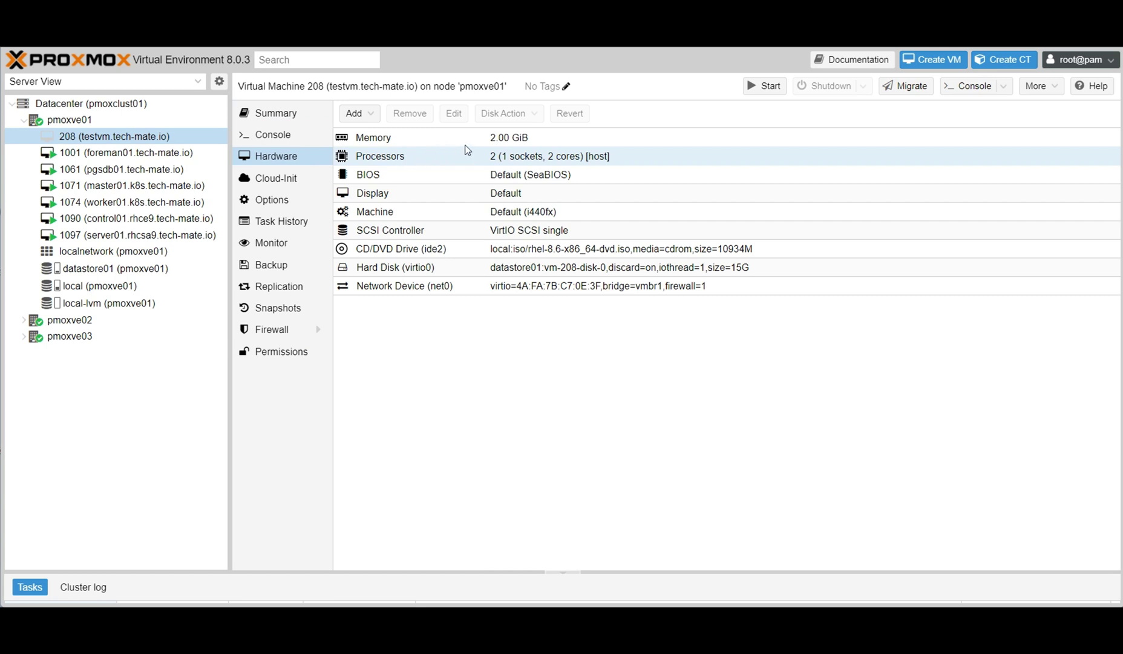
left_click(433, 145)
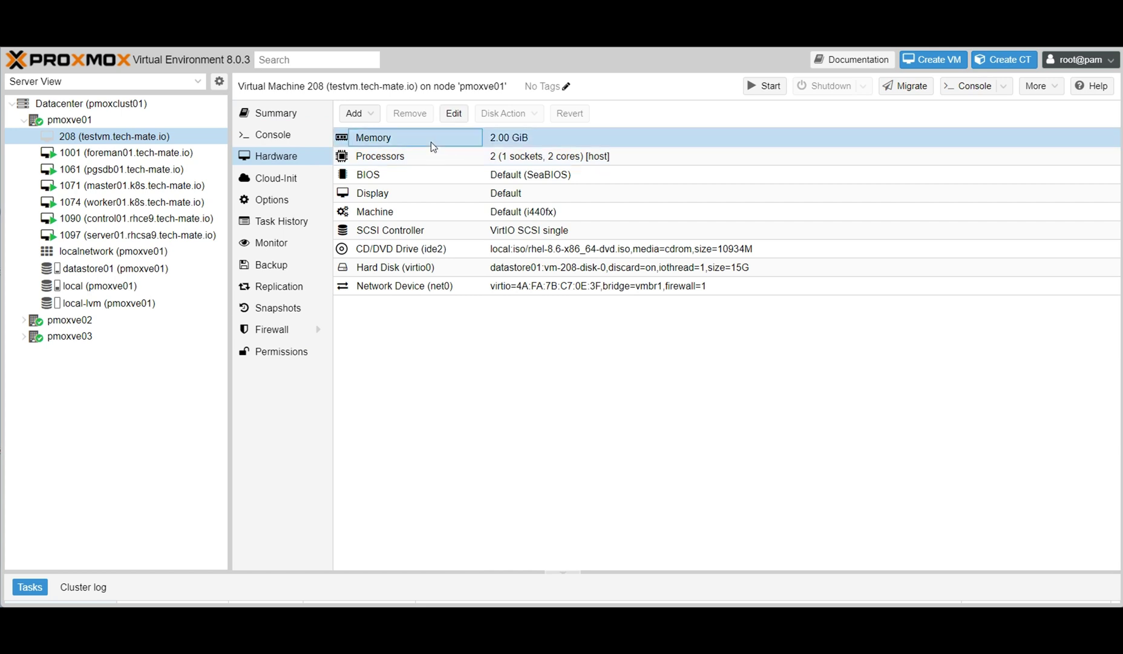
left_click(454, 115)
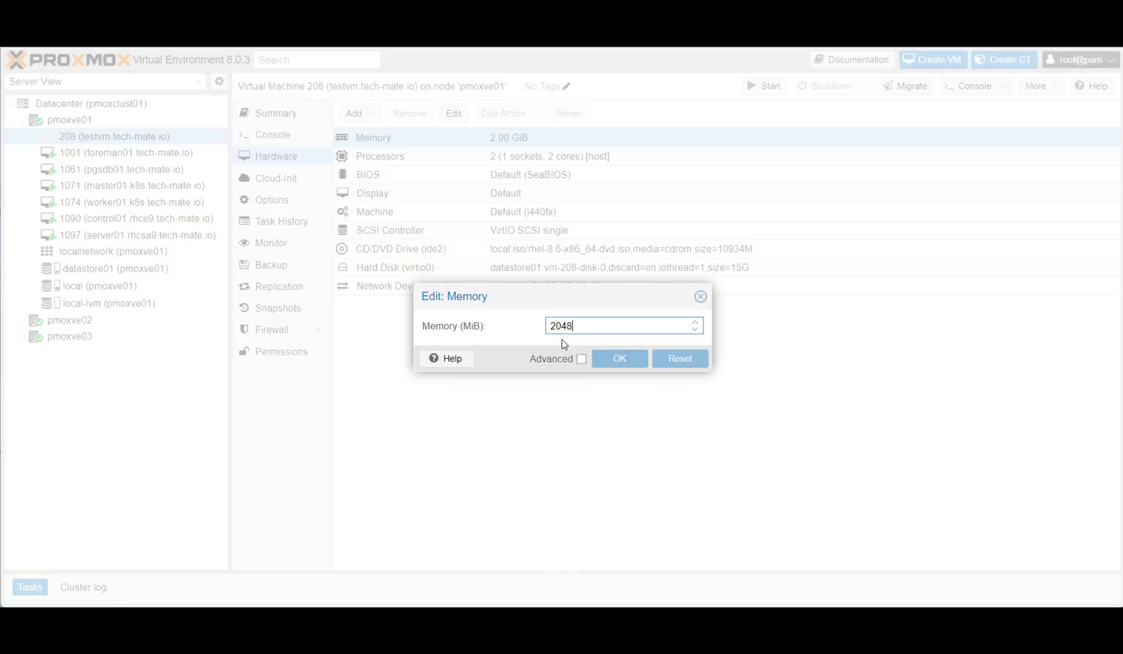
left_click(701, 296)
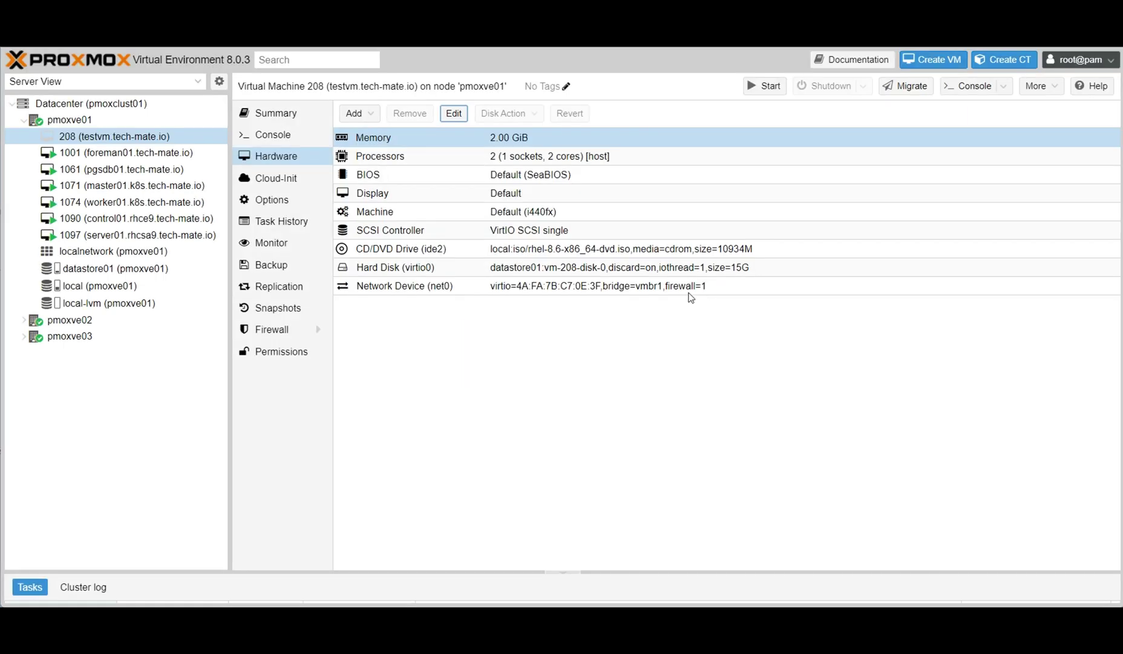
Check the 2-core host processor settings and the add-hardware options without changing anything.
left_click(417, 157)
left_click(454, 113)
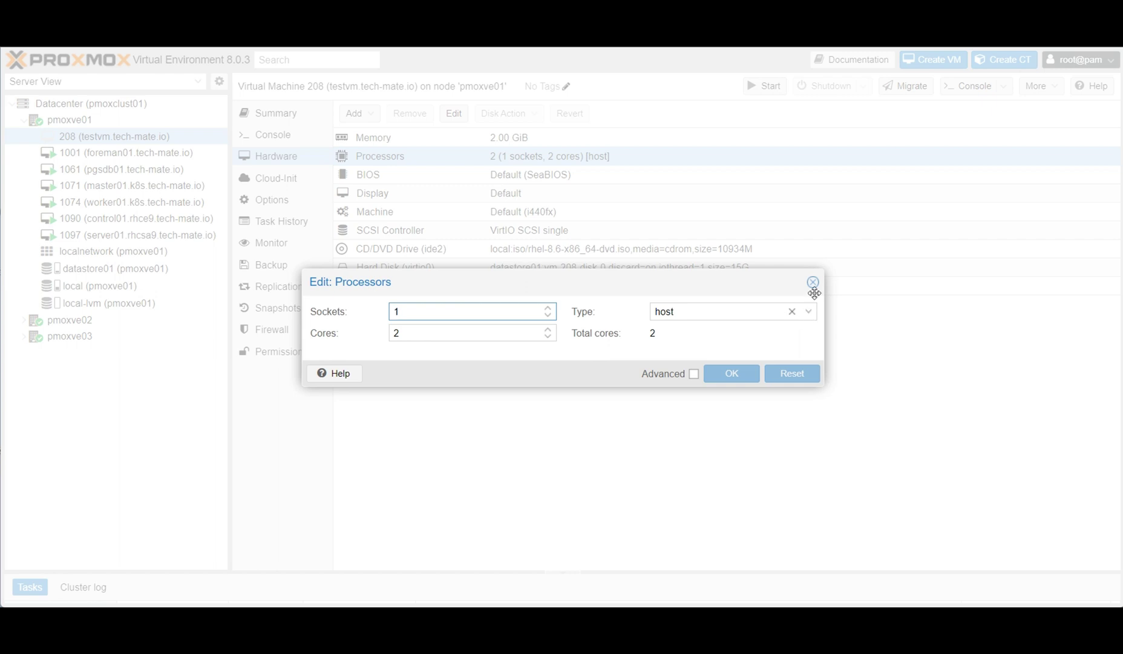
left_click(813, 282)
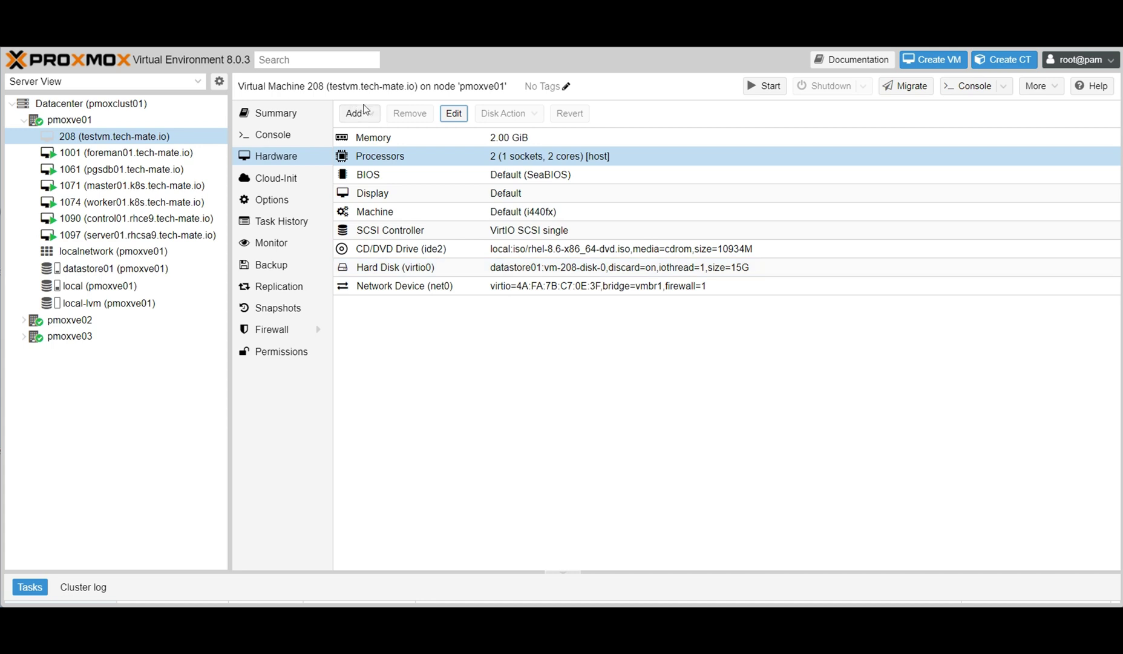
left_click(356, 113)
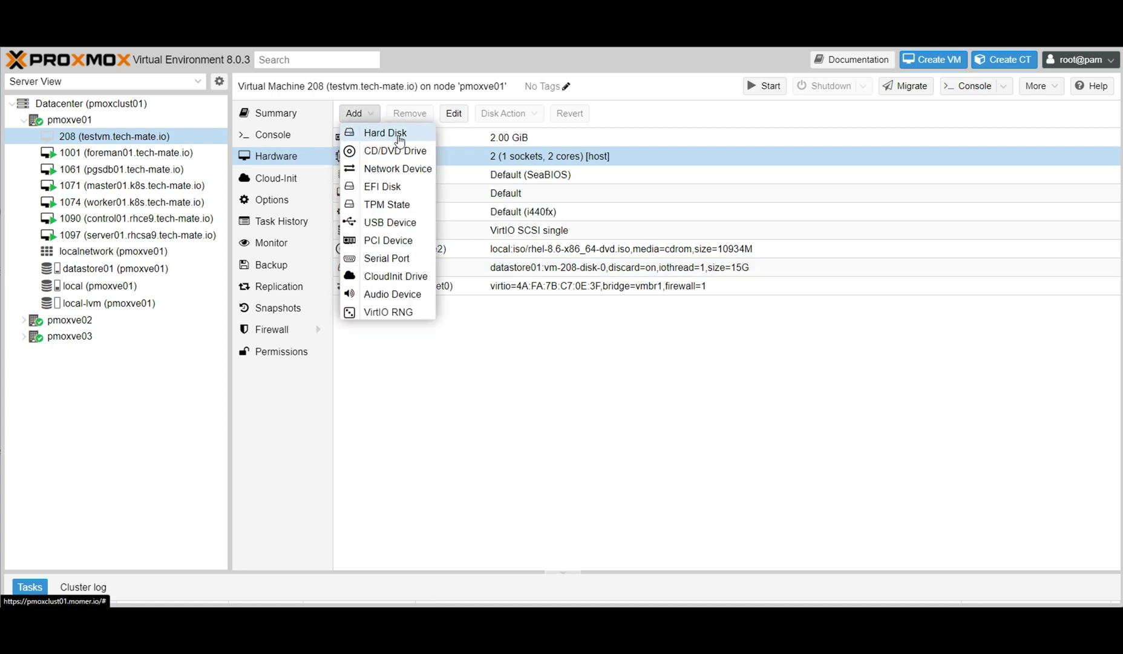
left_click(524, 386)
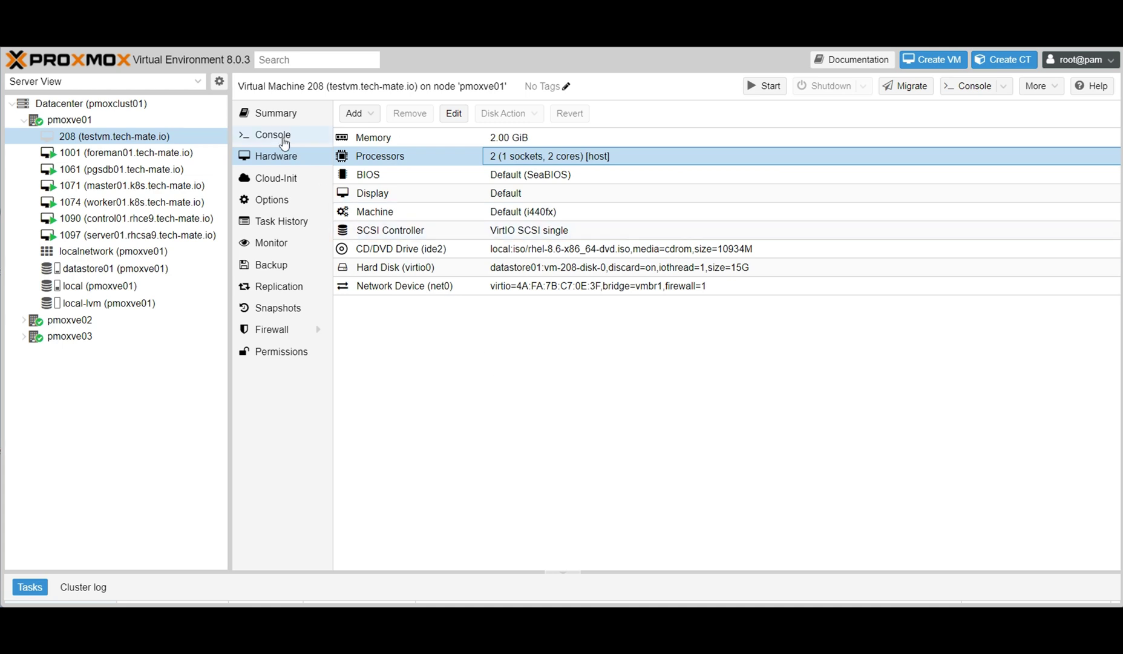
Start VM 208 from its right-click menu in the resource tree.
left_click(283, 140)
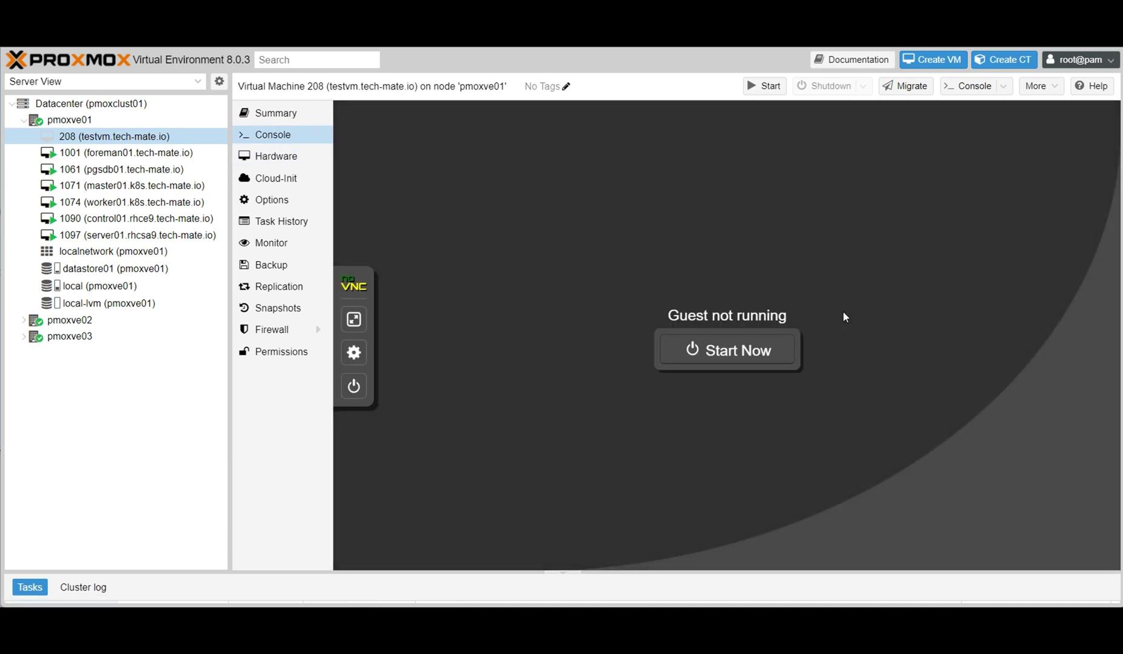
right_click(123, 138)
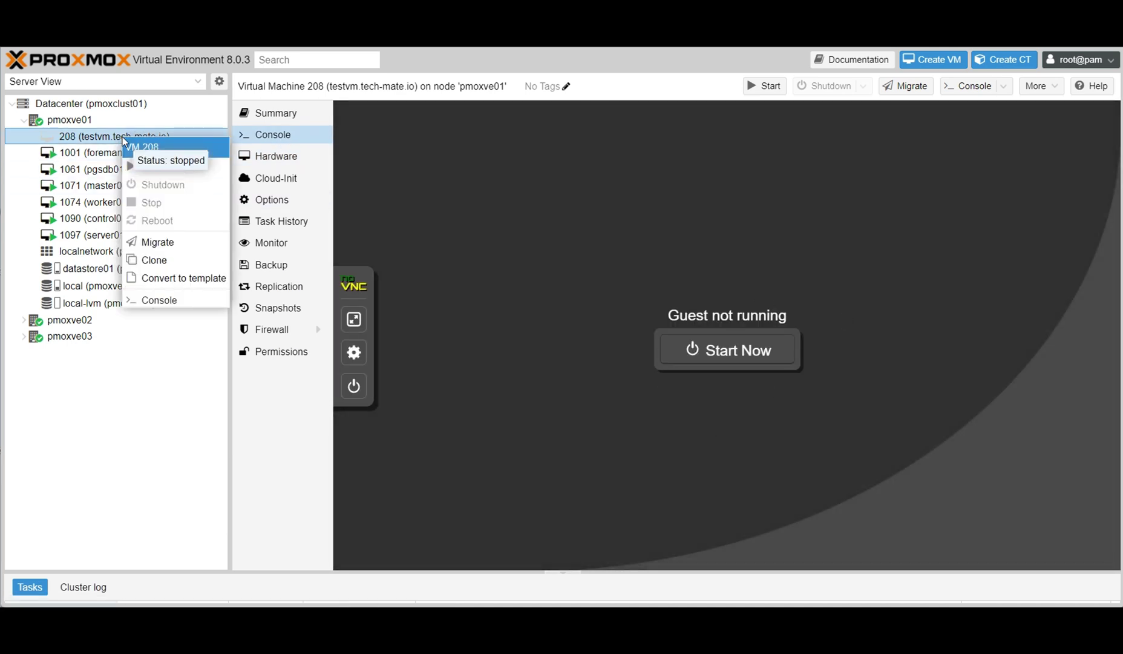
left_click(95, 139)
left_click(276, 156)
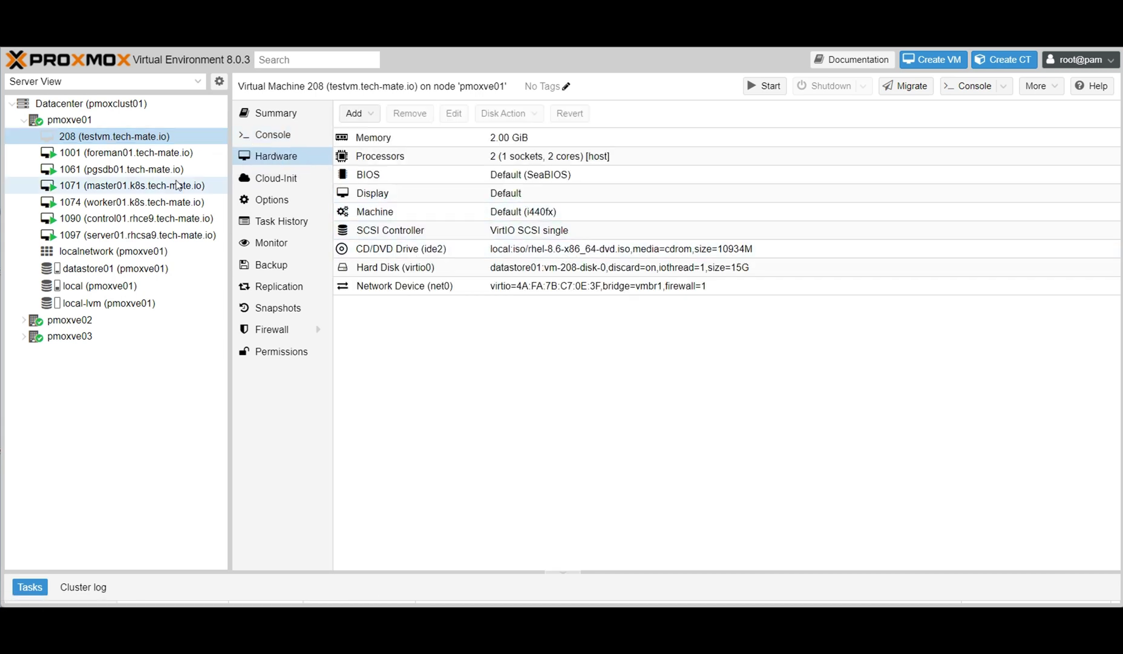
right_click(128, 139)
left_click(177, 172)
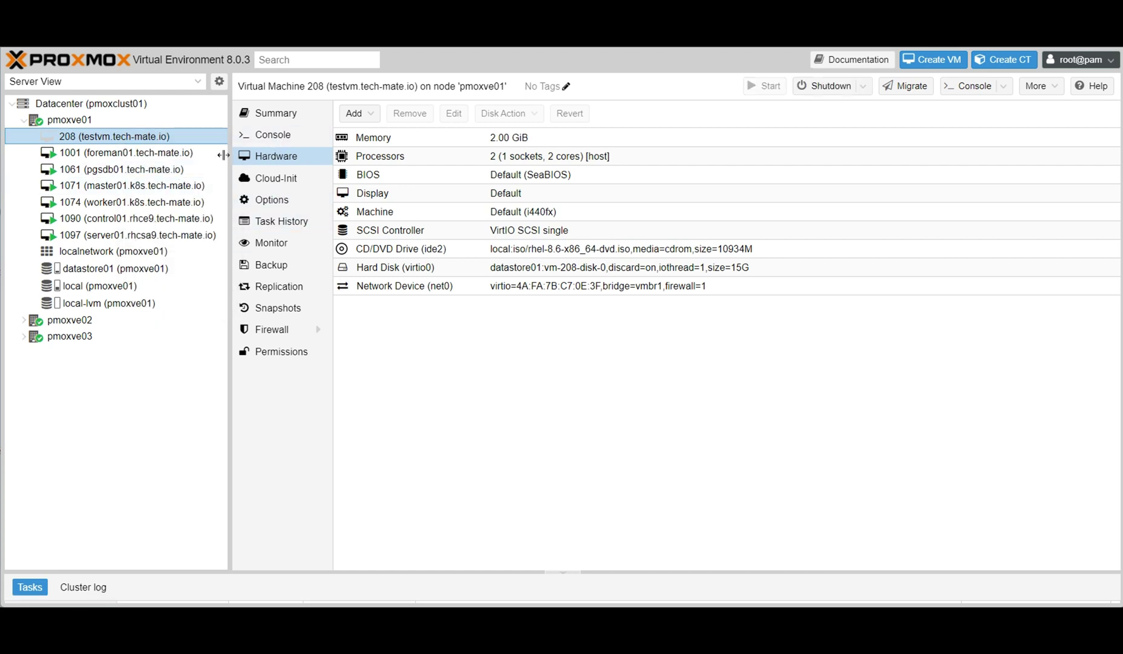
In the console, boot the 'Install Red Hat Enterprise Linux 8.6' entry.
left_click(279, 141)
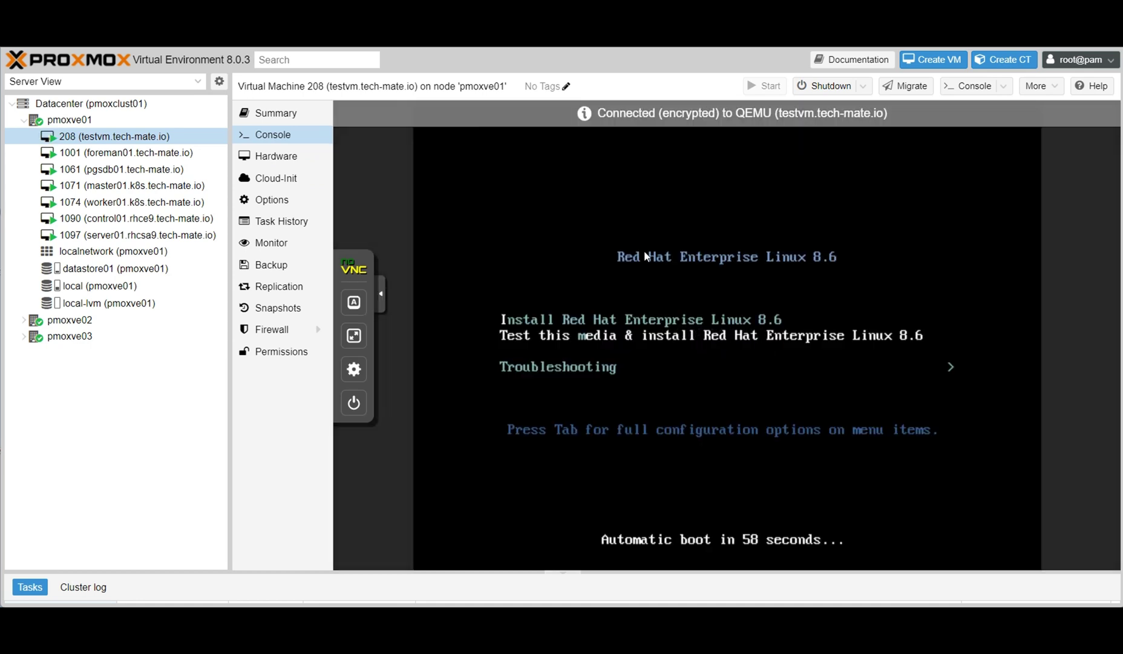
key("Up")
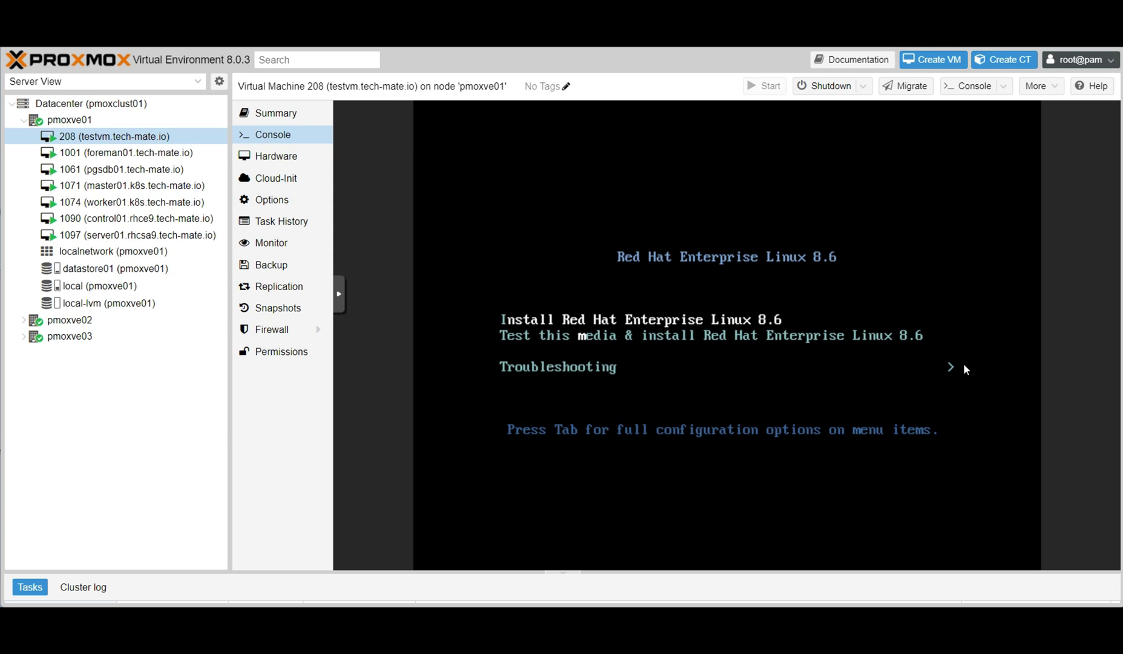
key("Return")
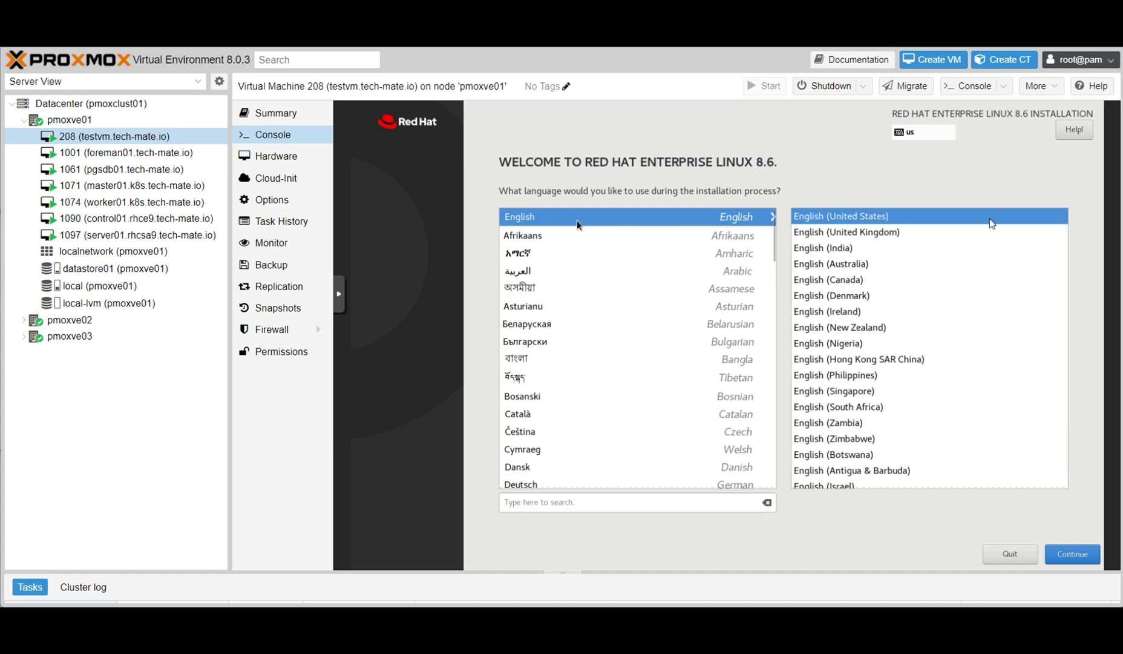
Keep English (United States) as the language and select the 15 GiB disk as install destination.
left_click(1074, 558)
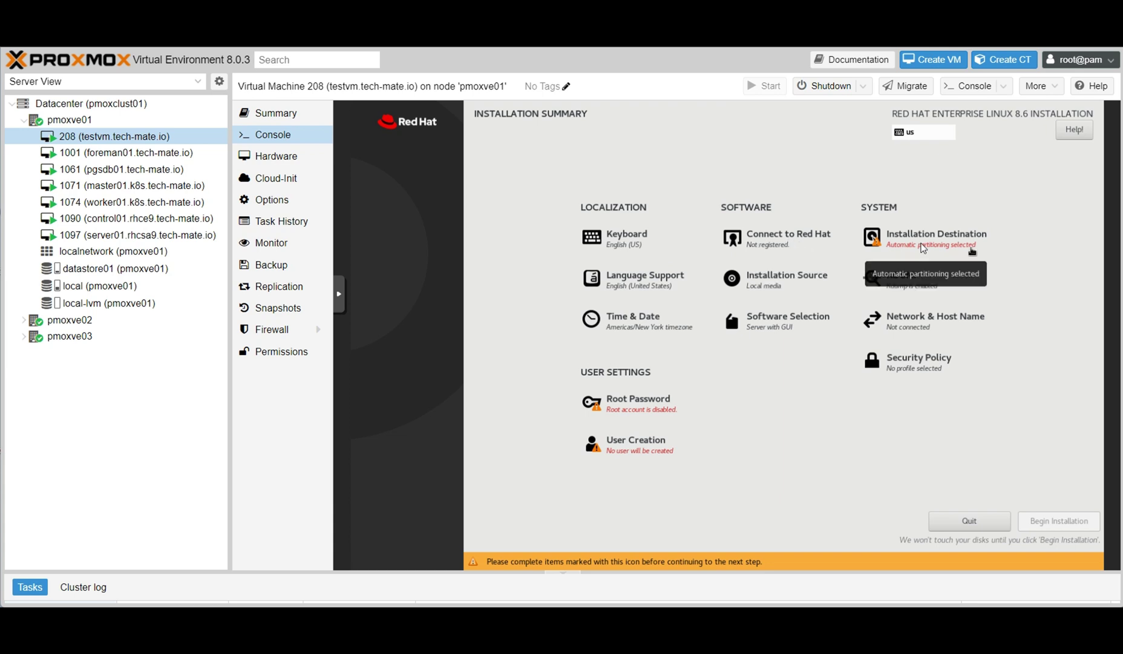
left_click(917, 243)
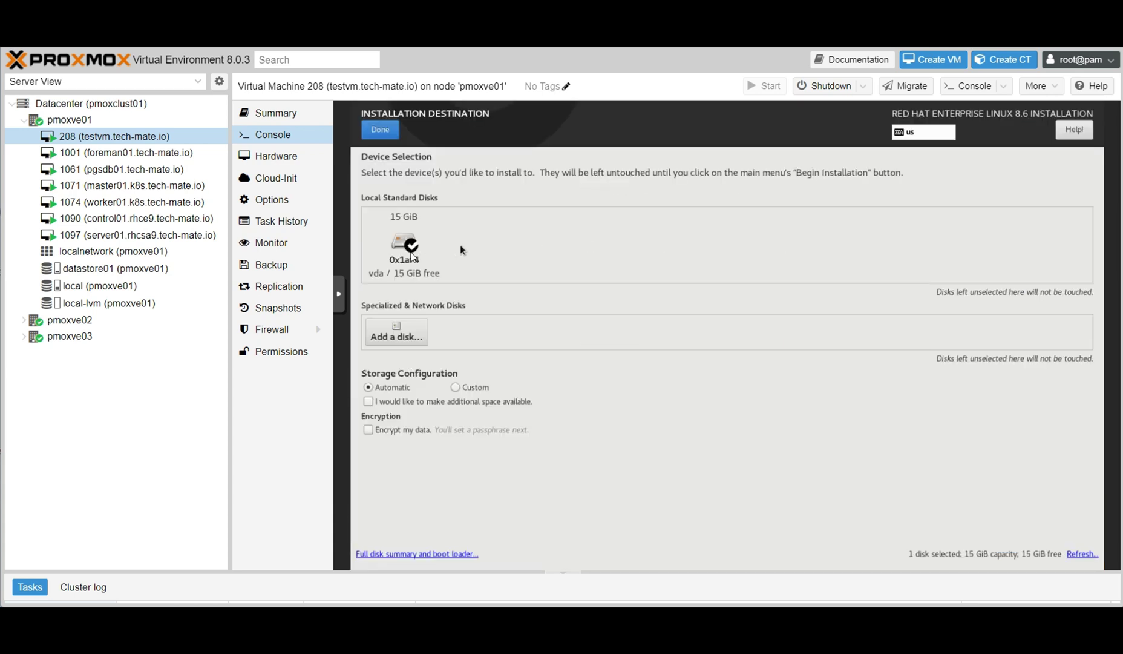
left_click(403, 243)
left_click(382, 130)
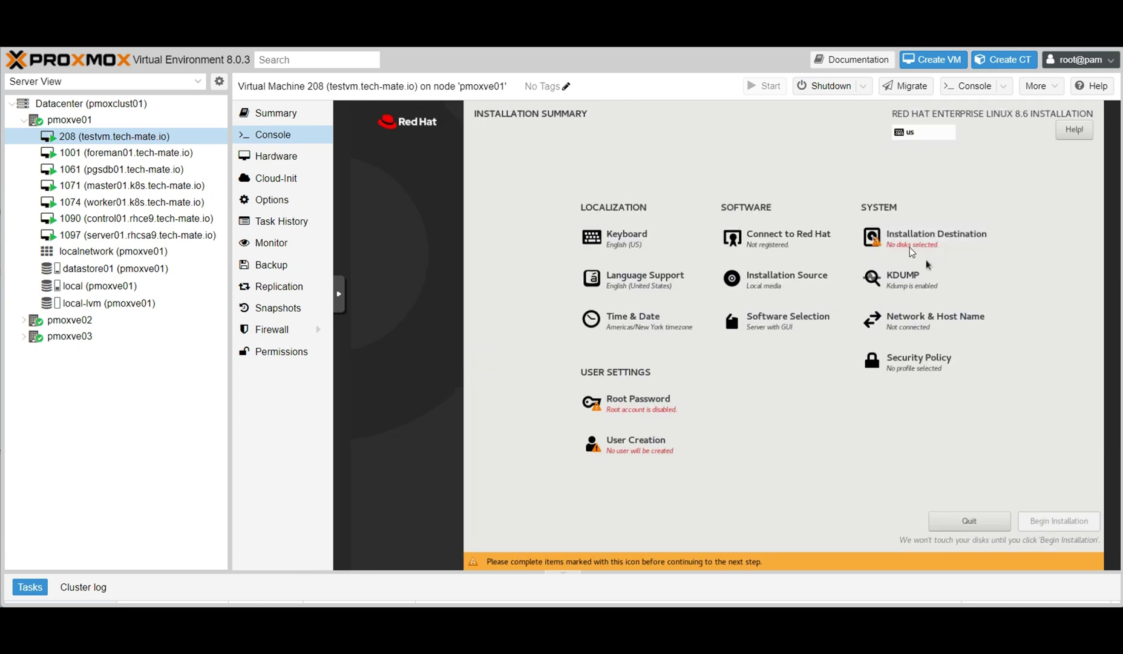
left_click(906, 244)
left_click(404, 243)
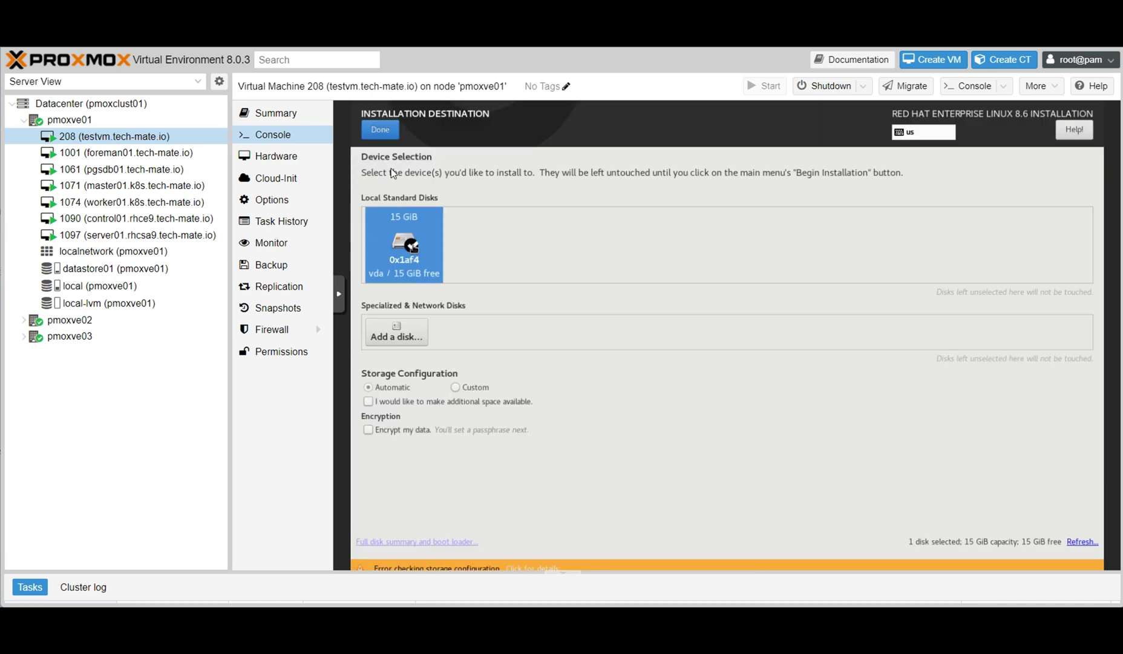
left_click(380, 129)
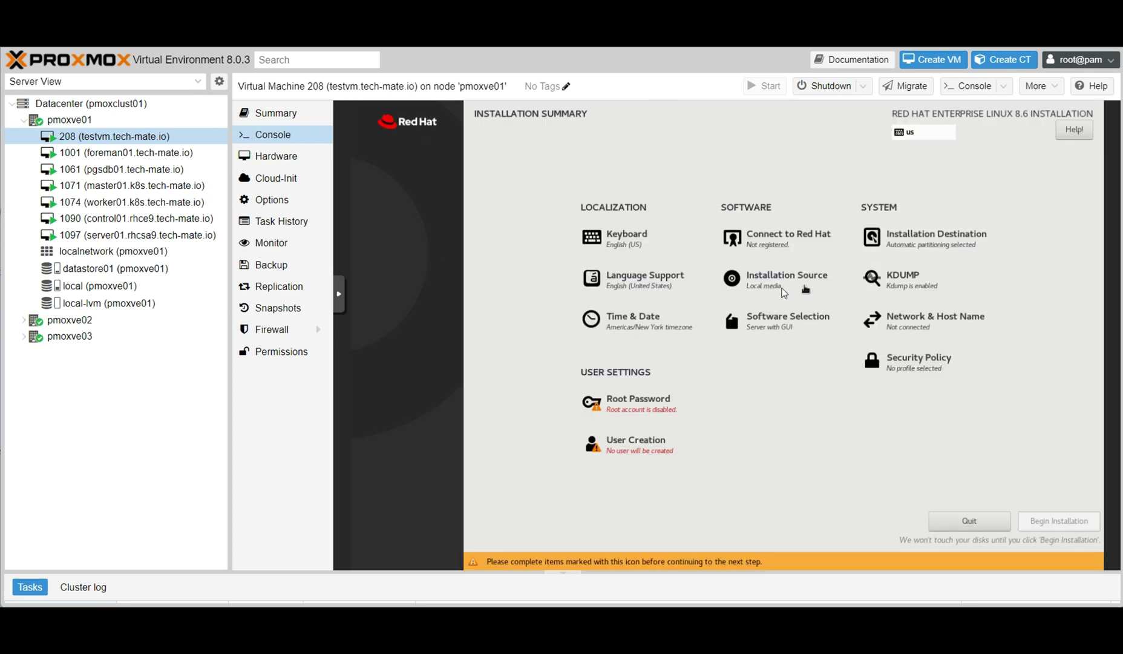
Disable kdump and set the timezone to Asia/Riyadh.
left_click(882, 291)
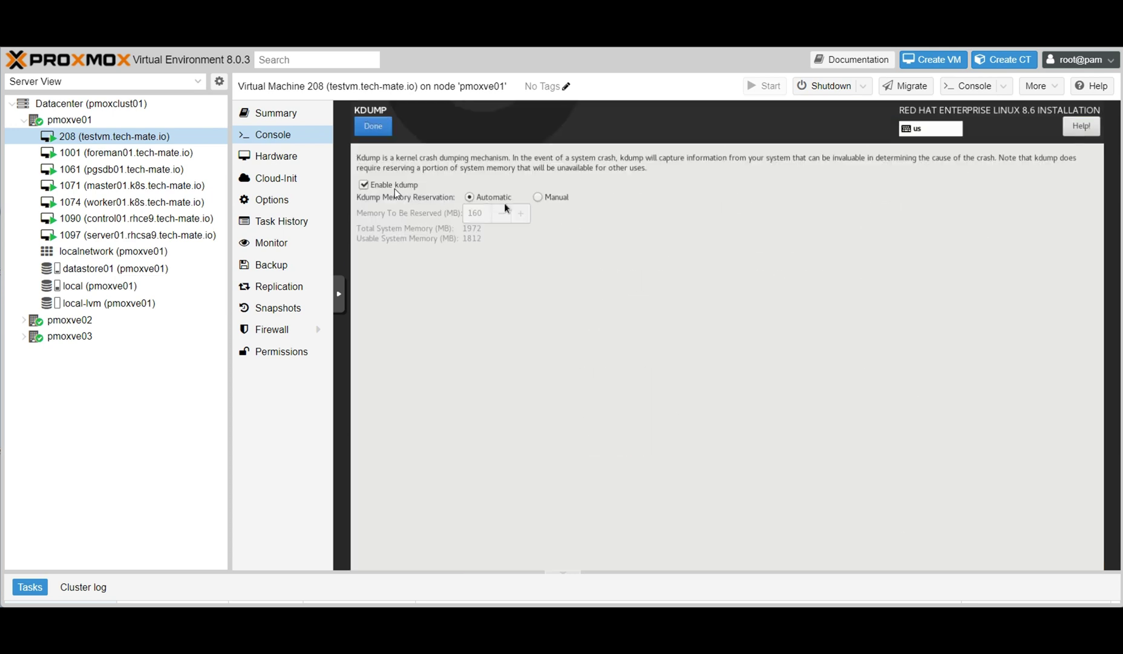
left_click(364, 184)
left_click(374, 126)
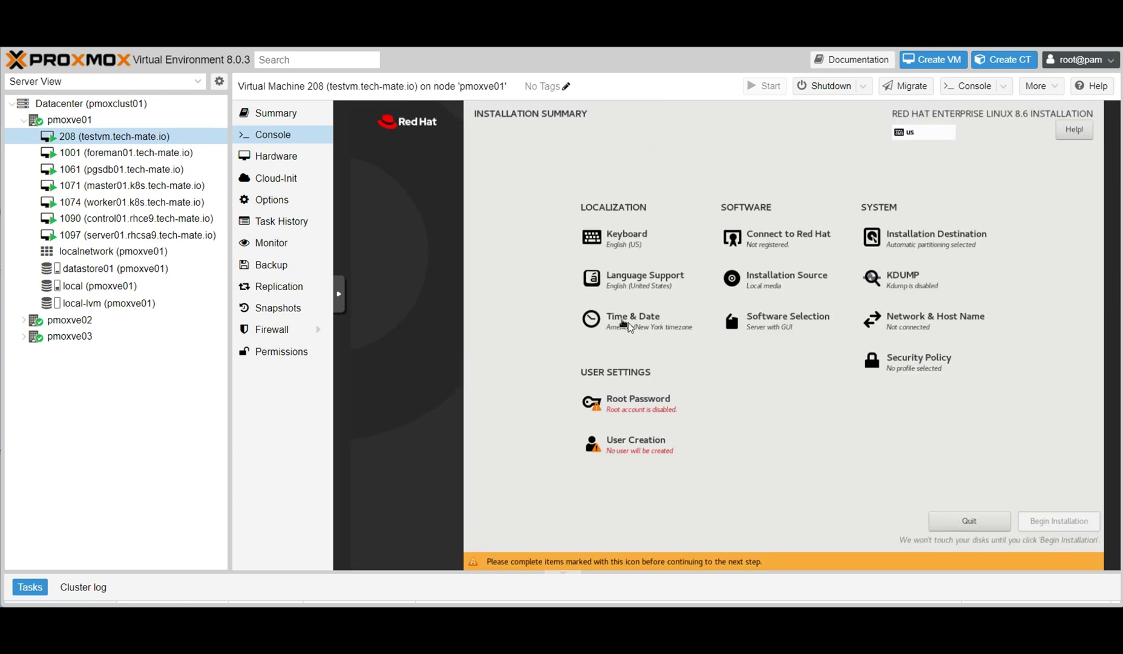
left_click(629, 324)
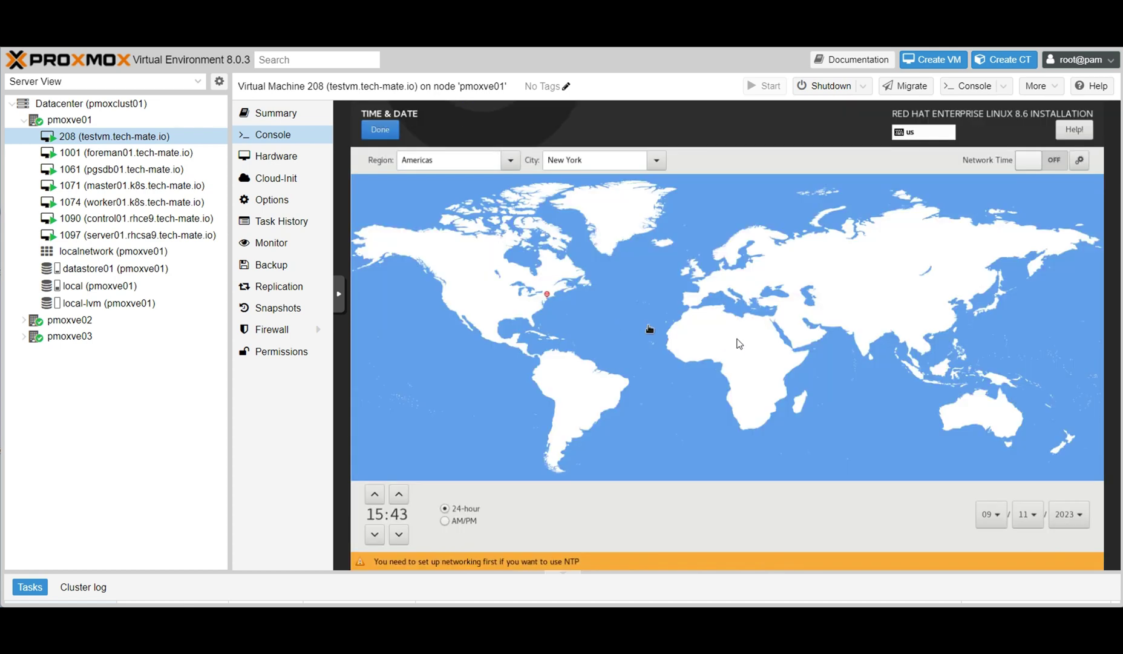
left_click(796, 327)
left_click(392, 134)
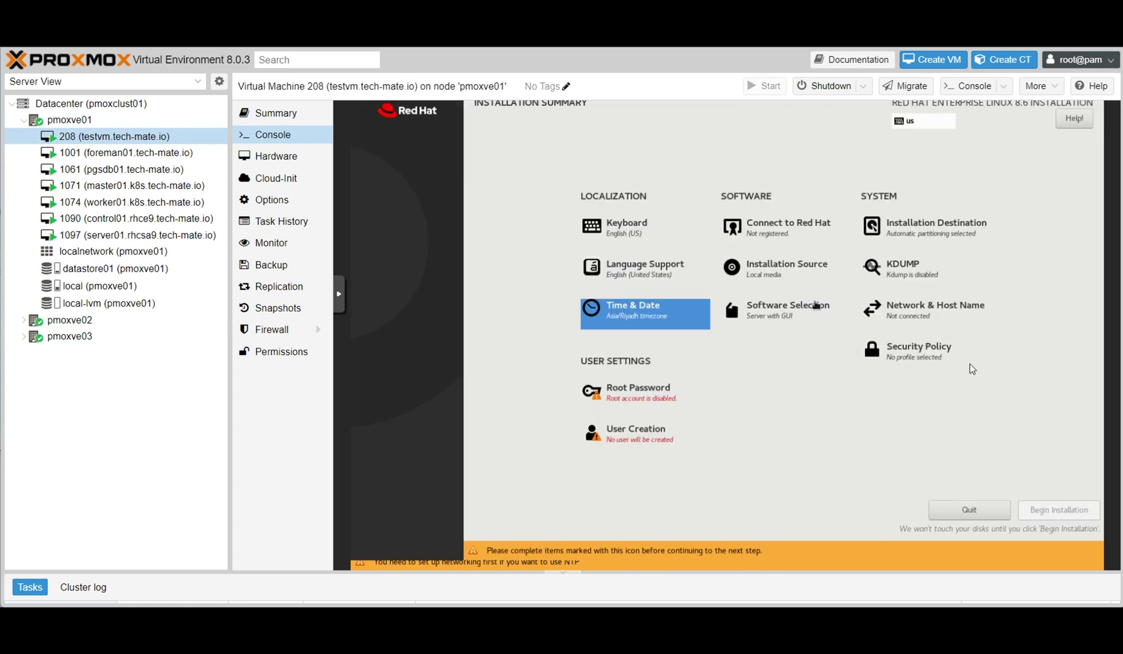
Choose Minimal Install as the software selection.
left_click(771, 326)
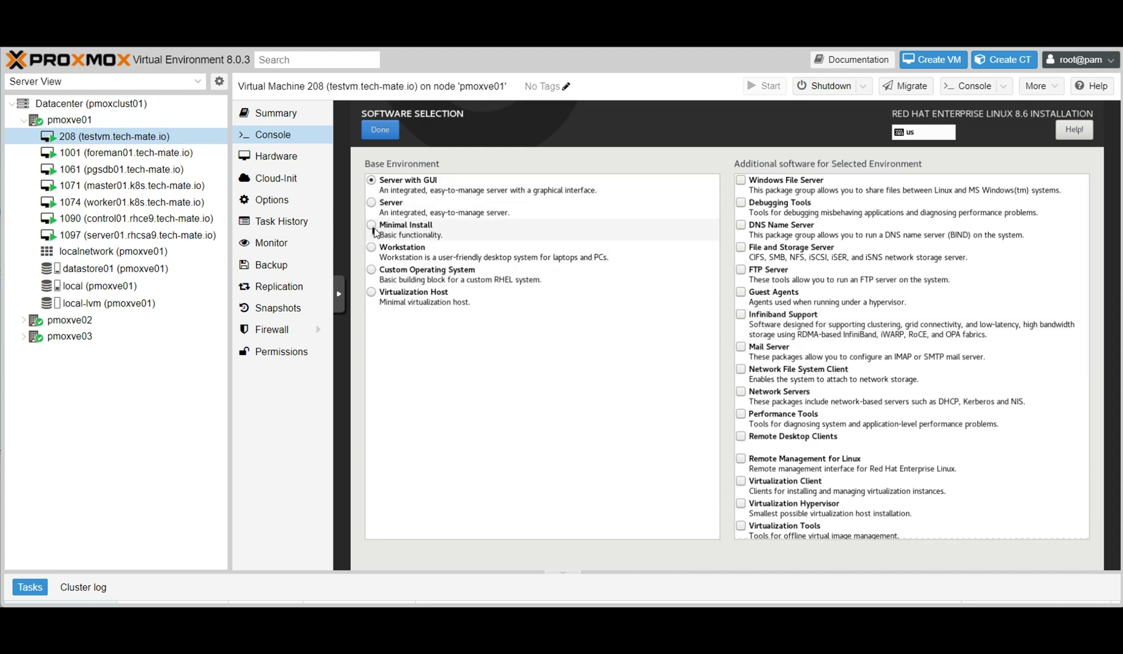
left_click(372, 225)
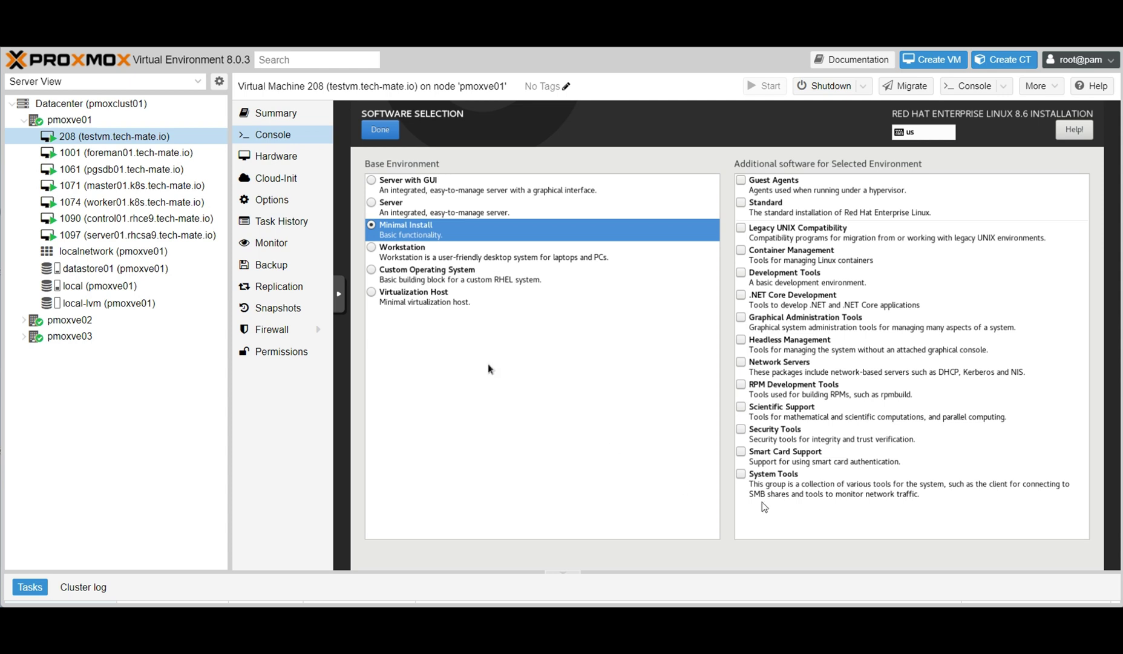
left_click(386, 134)
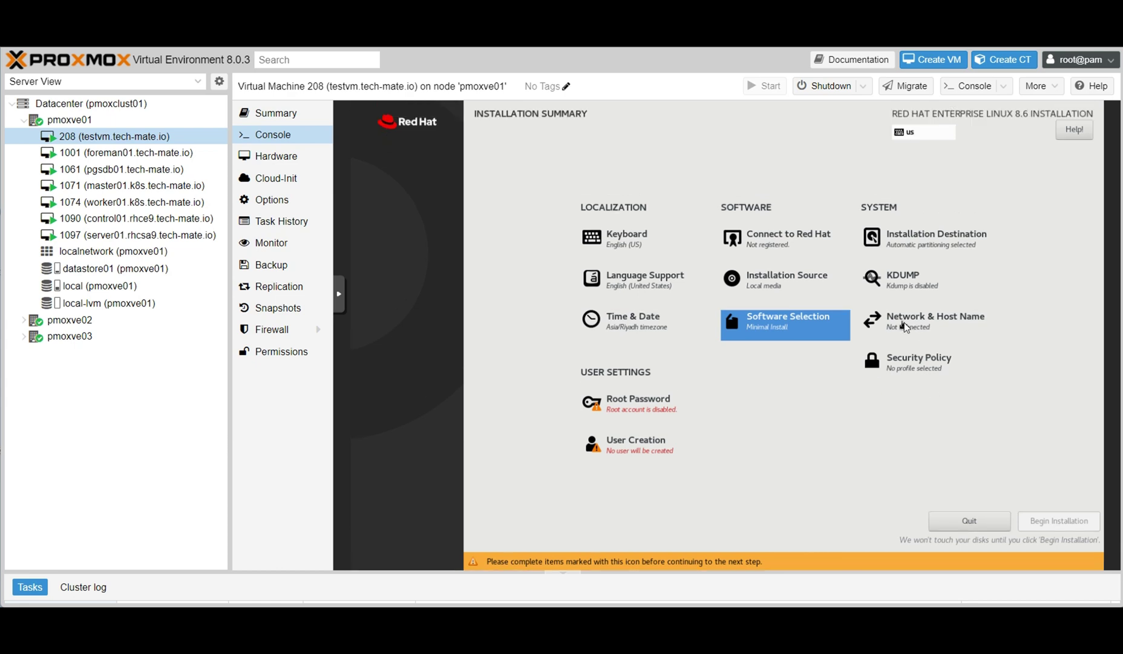
left_click(905, 327)
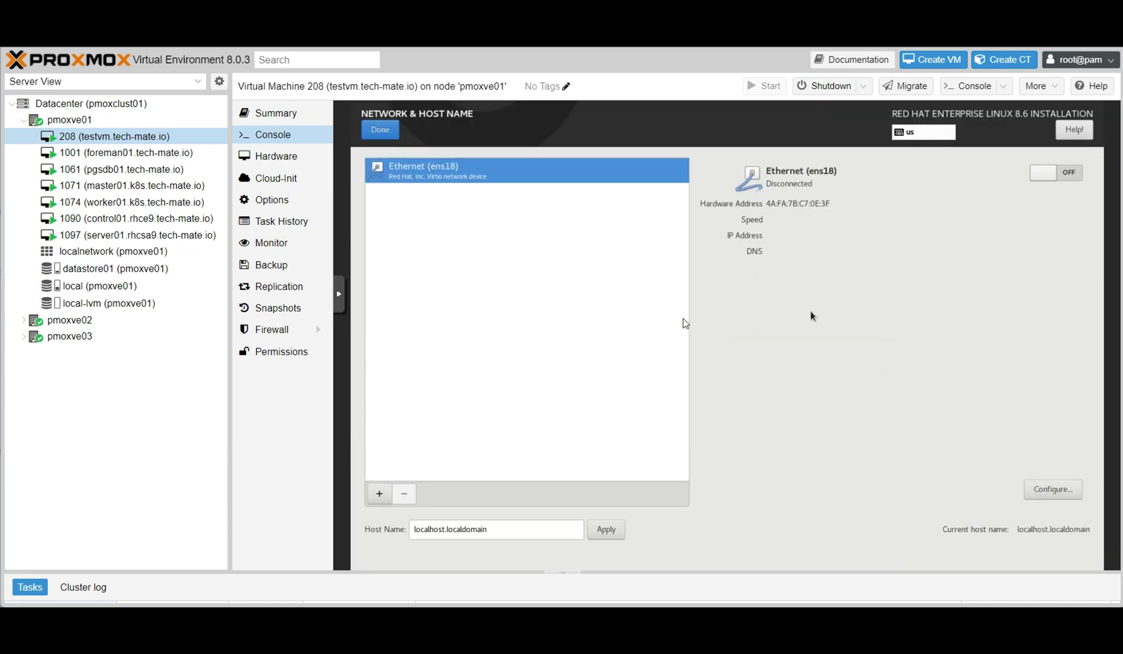
Set the host name to testvm.tech-mate.io and switch on the ens18 connection.
triple_click(451, 528)
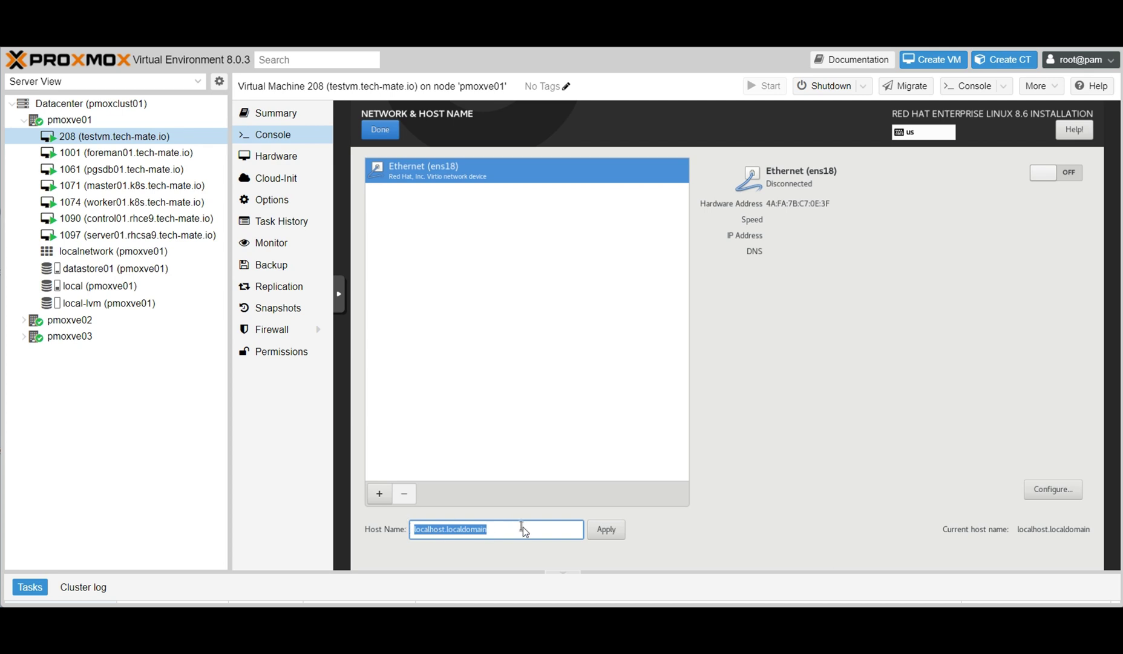
type("testvm")
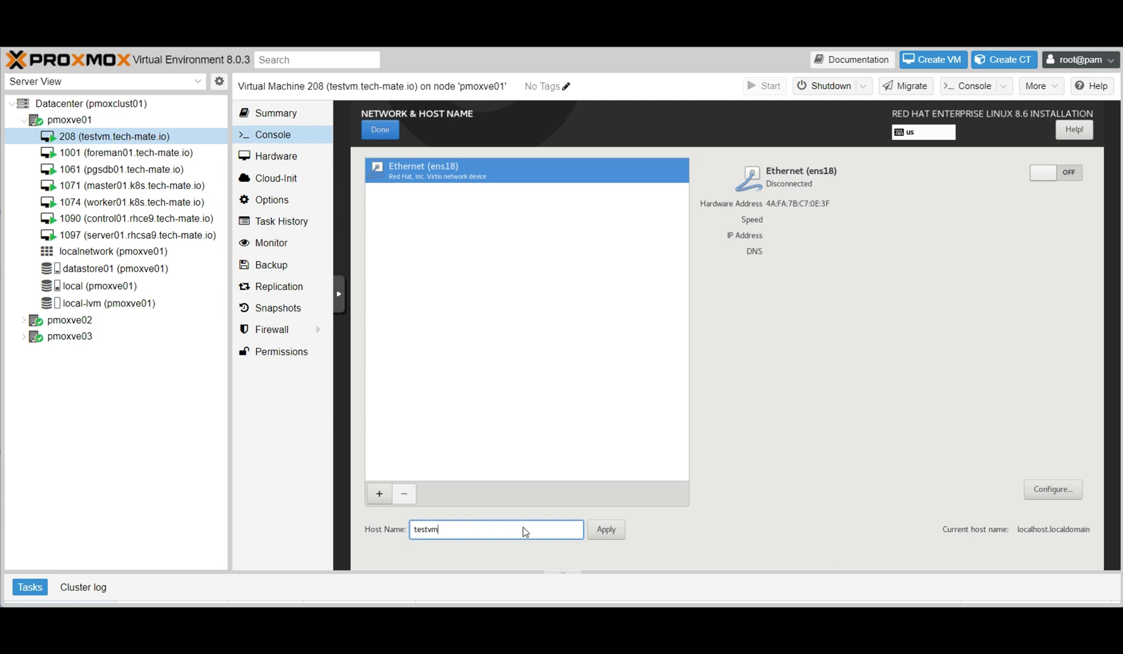
type(".tech-mate.io")
left_click(606, 530)
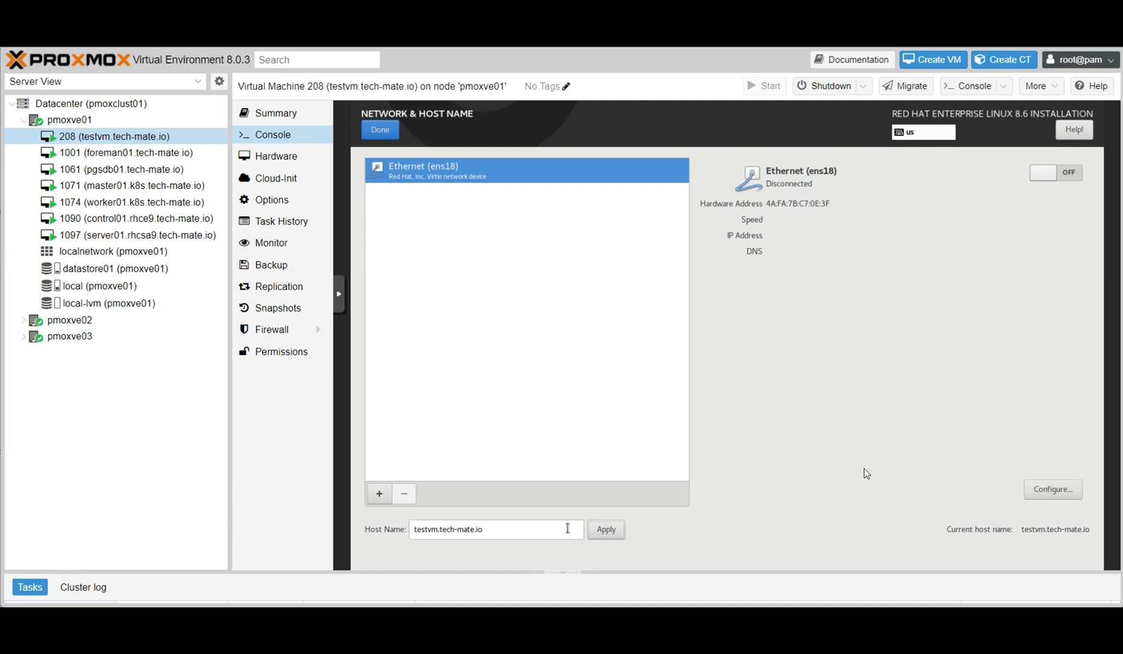
left_click(1063, 175)
Switch ens18's IPv4 method to Manual and add address 10.10.10.111.
left_click(1056, 488)
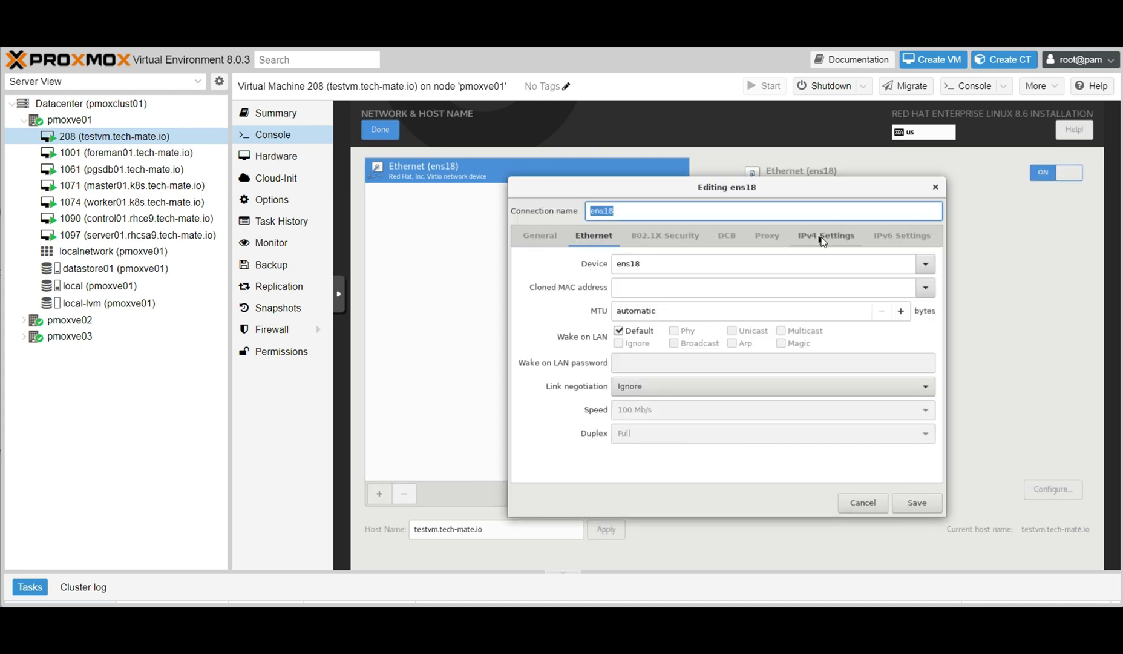
left_click(823, 236)
left_click(696, 264)
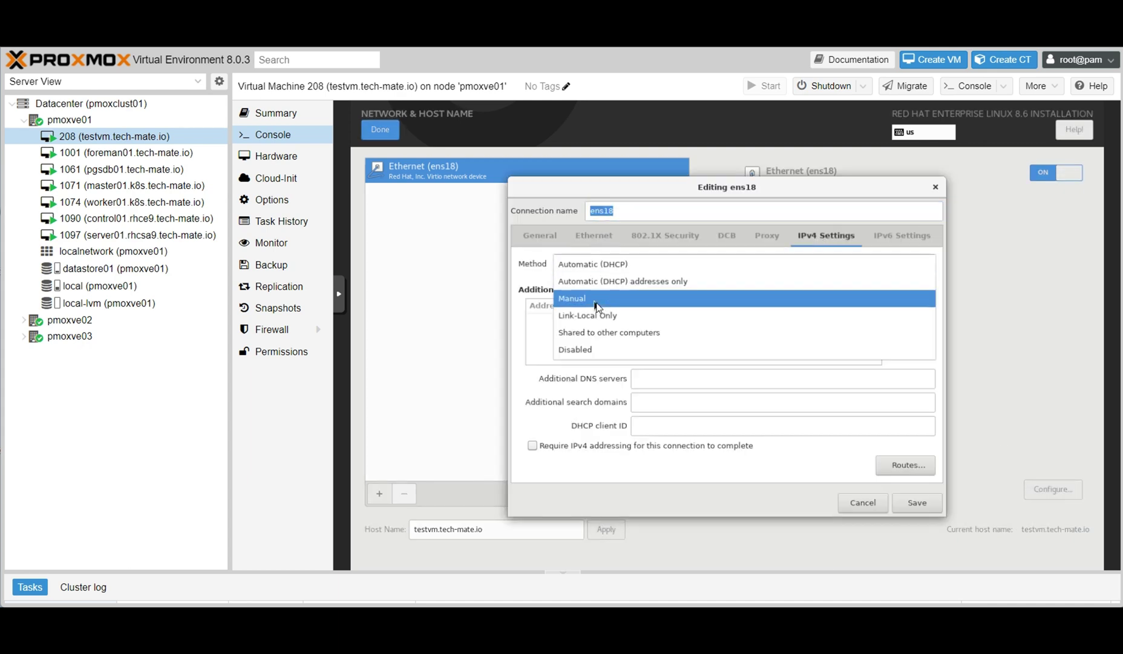
left_click(612, 299)
left_click(909, 308)
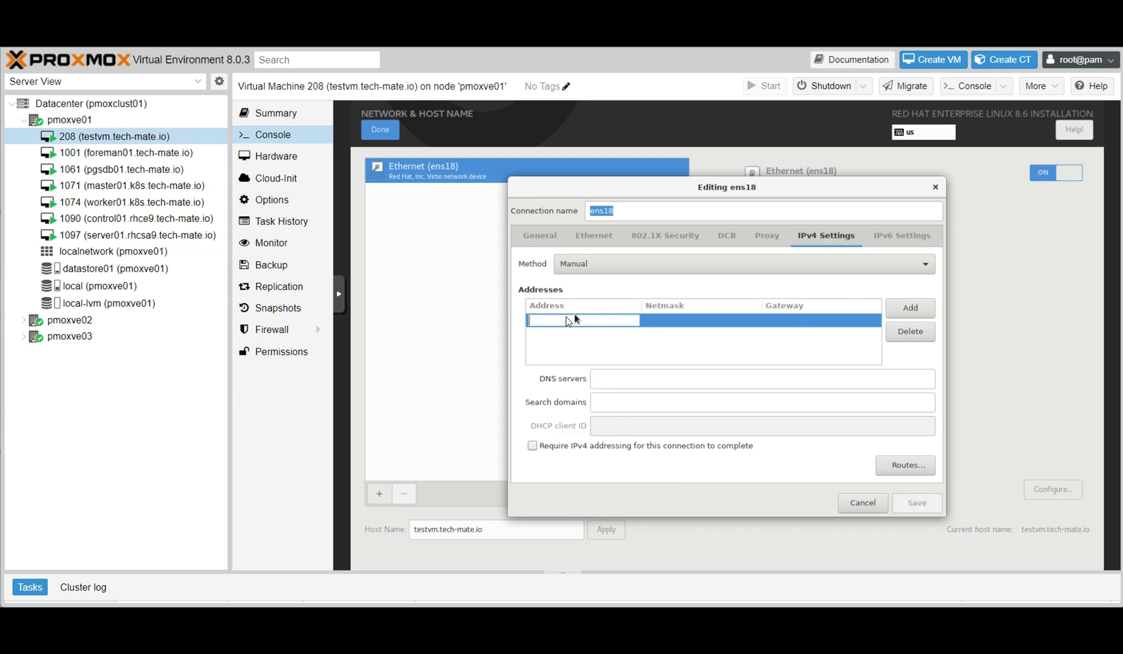
type("10.10.1")
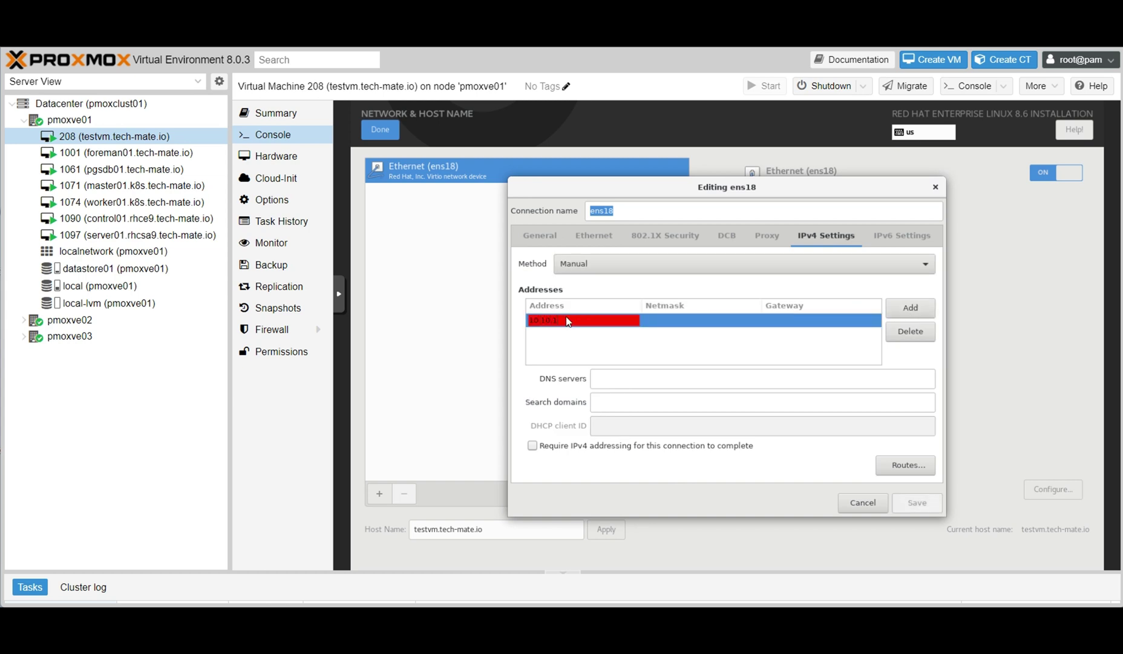
type("0.1")
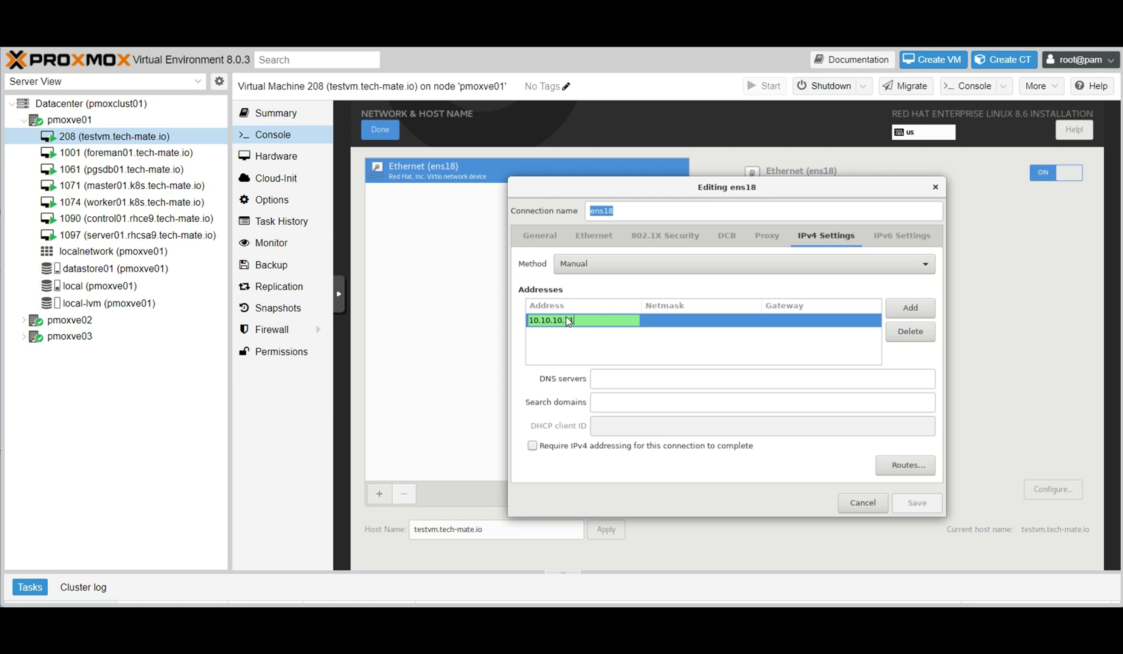
type("11")
Enter netmask 24 and gateway 10.10.10.245, save, and restart the ens18 connection.
left_click(668, 325)
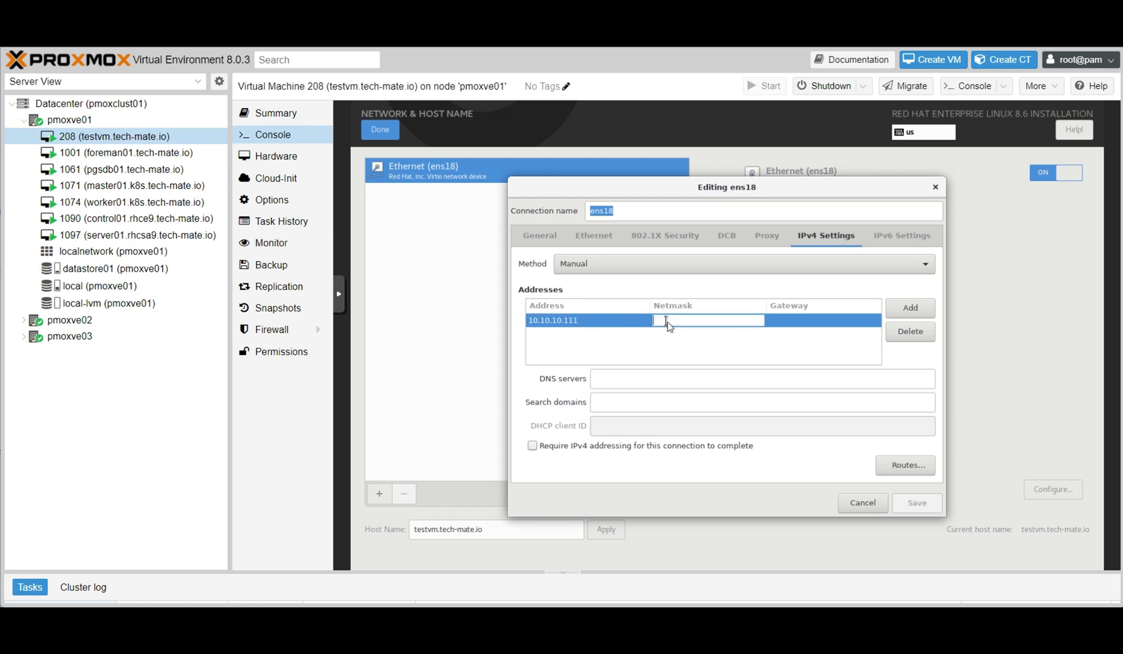
type("24")
left_click(801, 324)
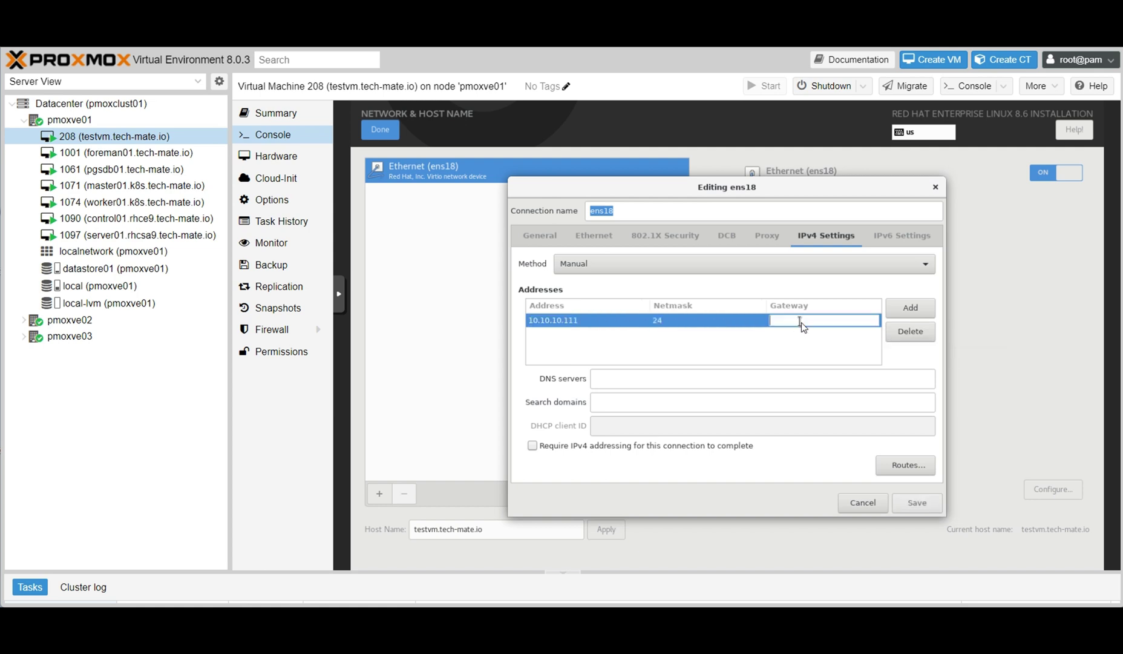
type("10.10.10")
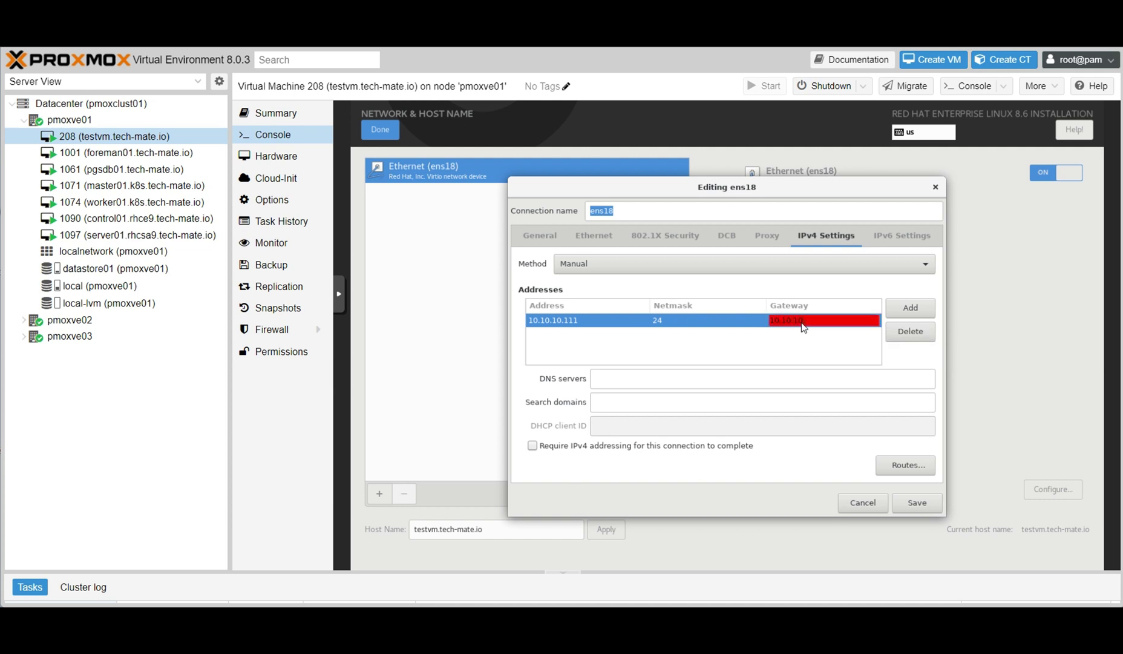
type(".245")
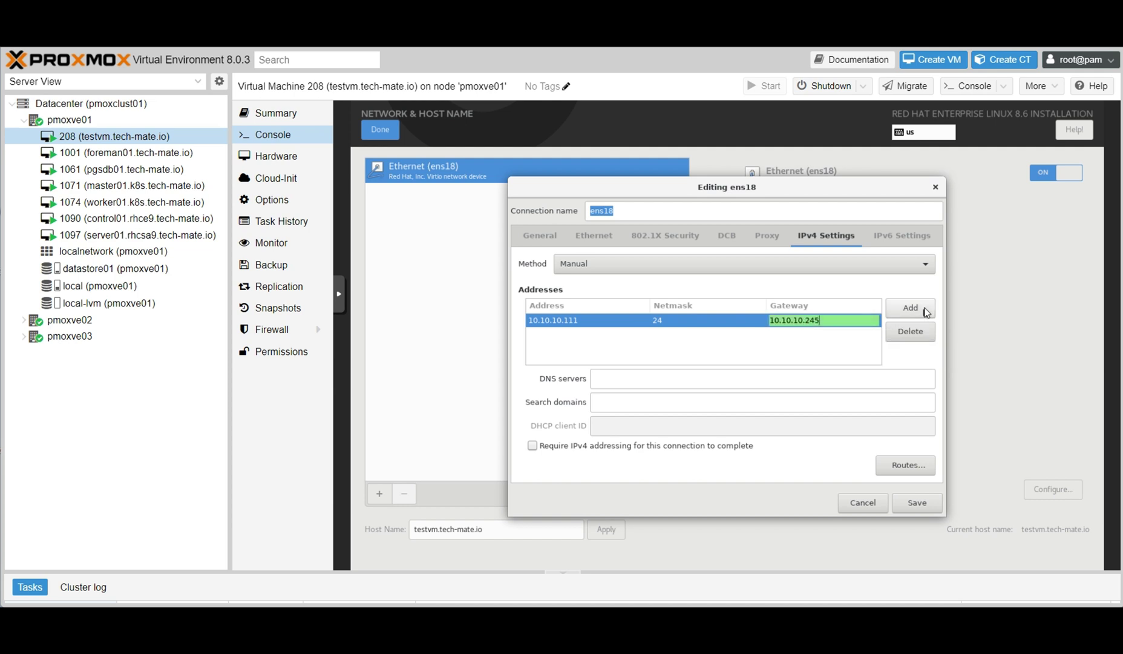
left_click(925, 311)
left_click(906, 334)
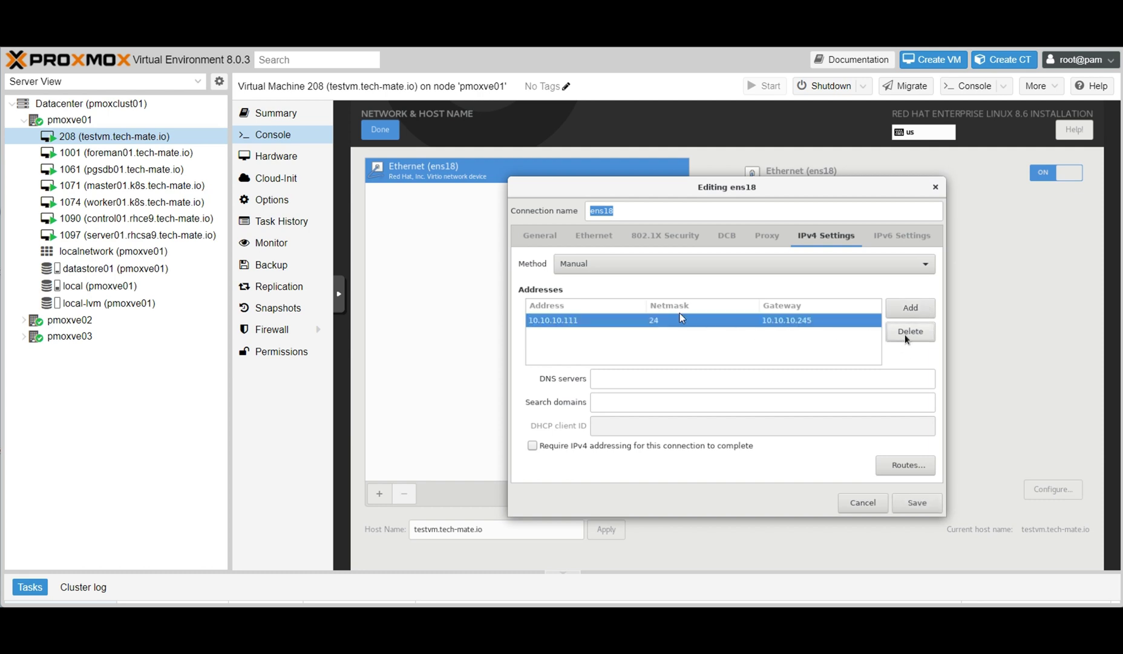
left_click(913, 502)
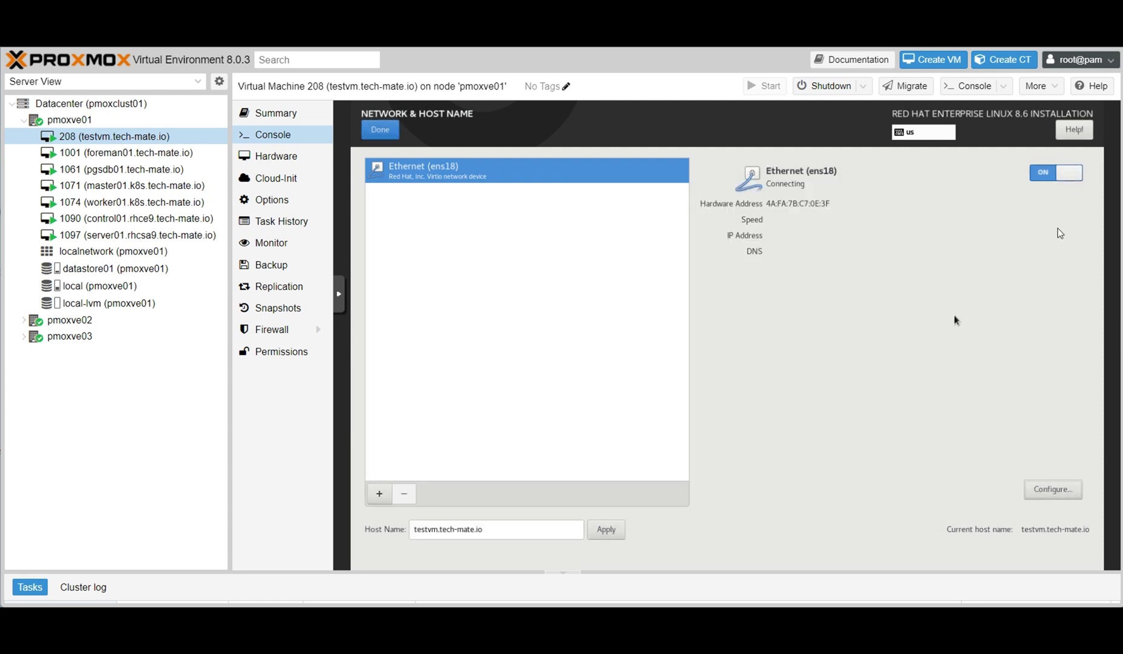
left_click(1055, 175)
left_click(1054, 176)
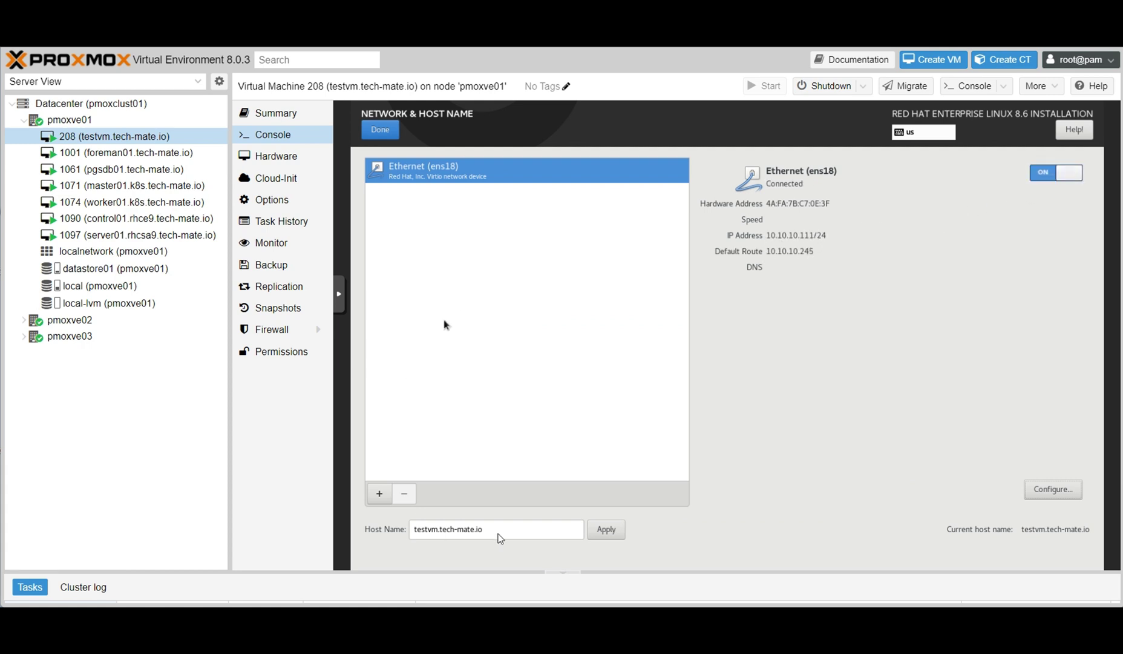
Enter and confirm the root password.
left_click(380, 129)
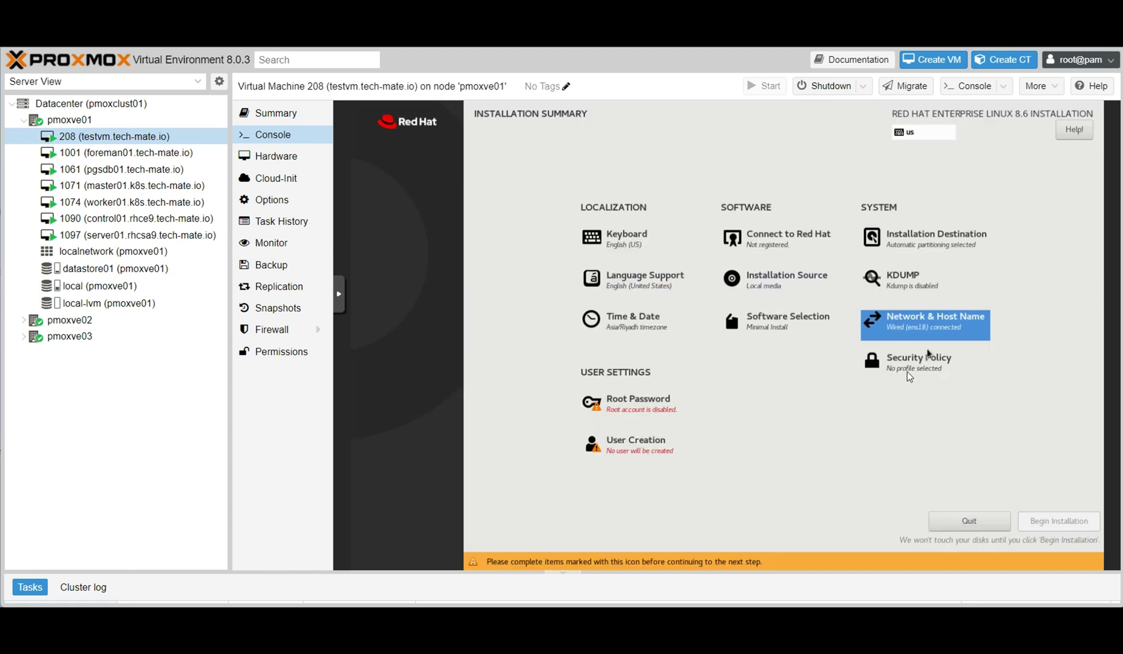
left_click(666, 411)
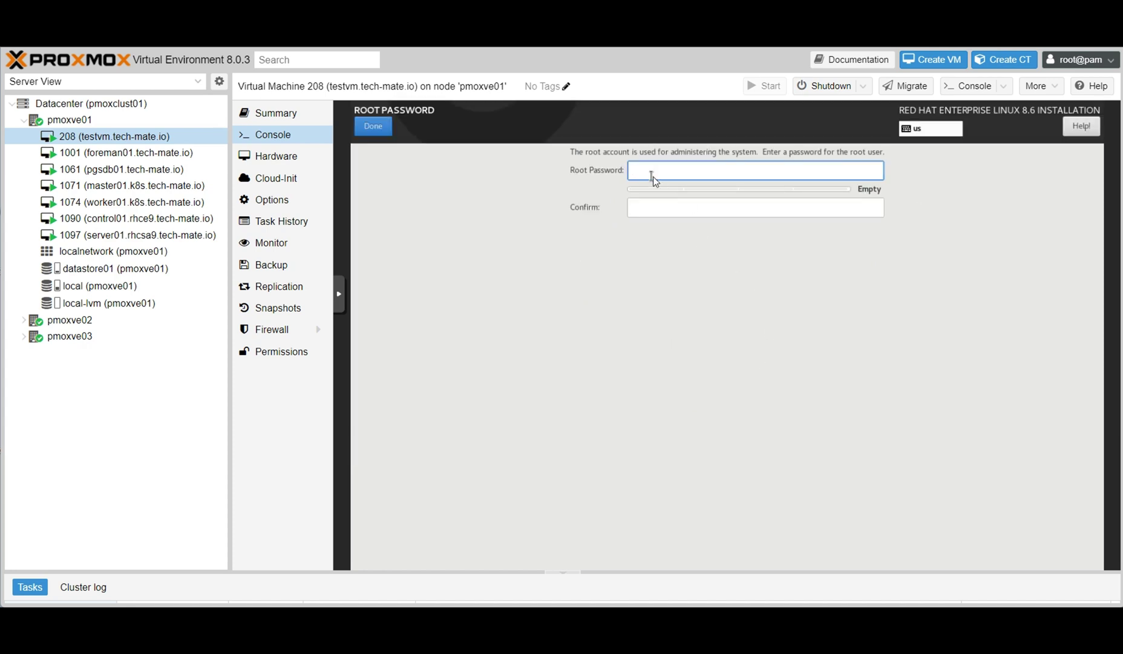
key("Tab")
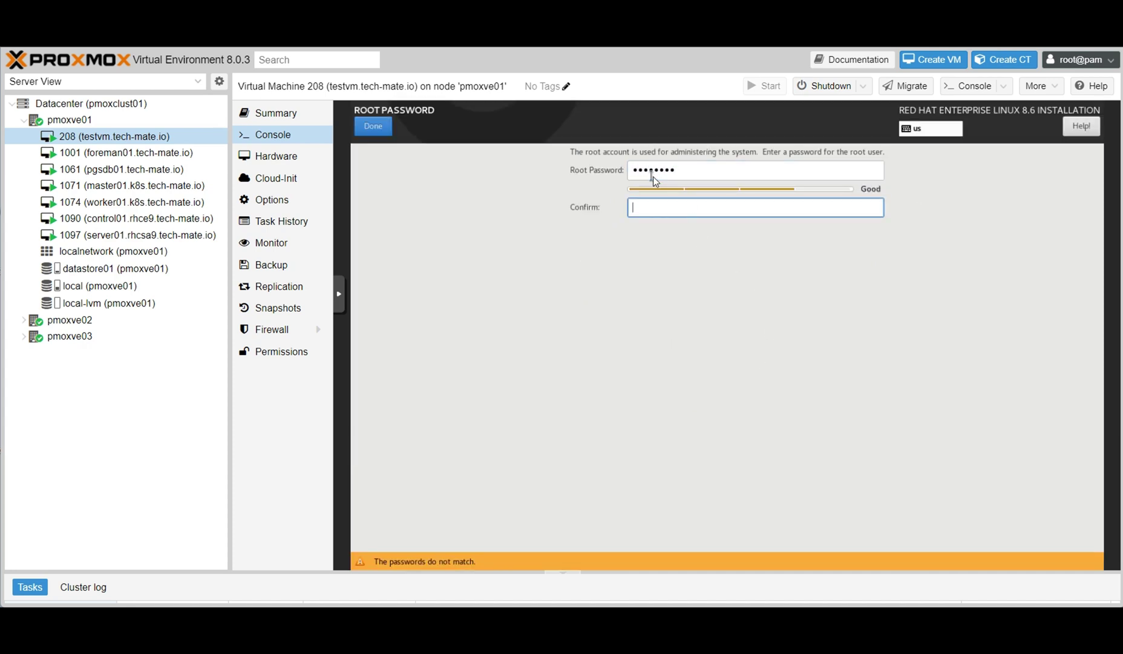
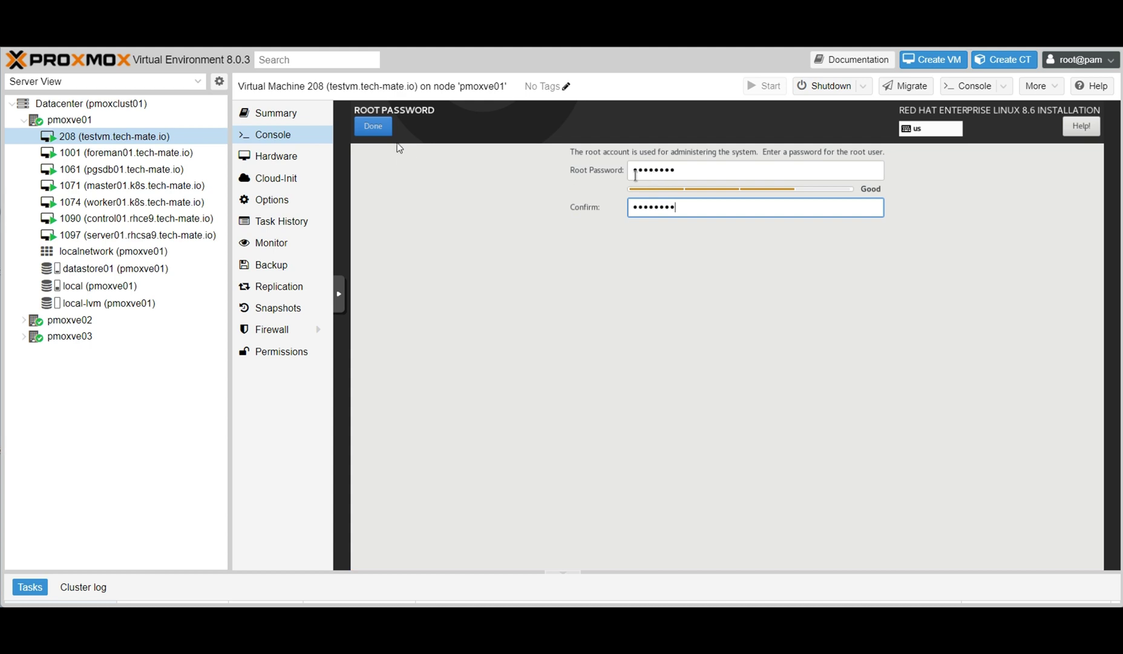
left_click(374, 127)
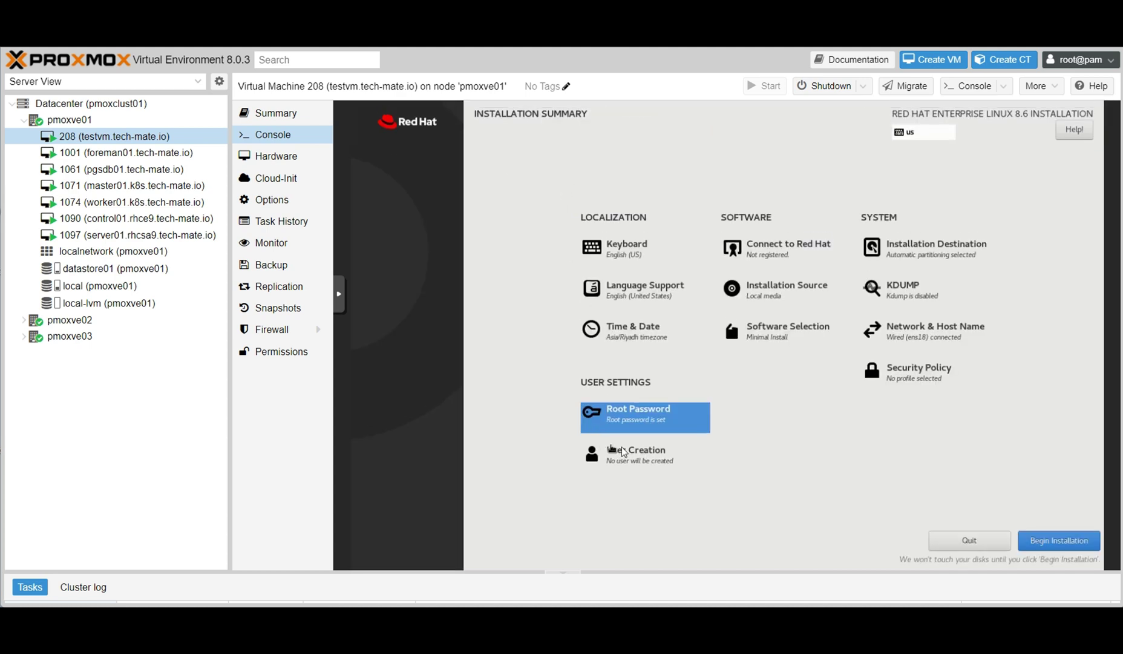
Create the regular user techmate with a confirmed password.
left_click(623, 454)
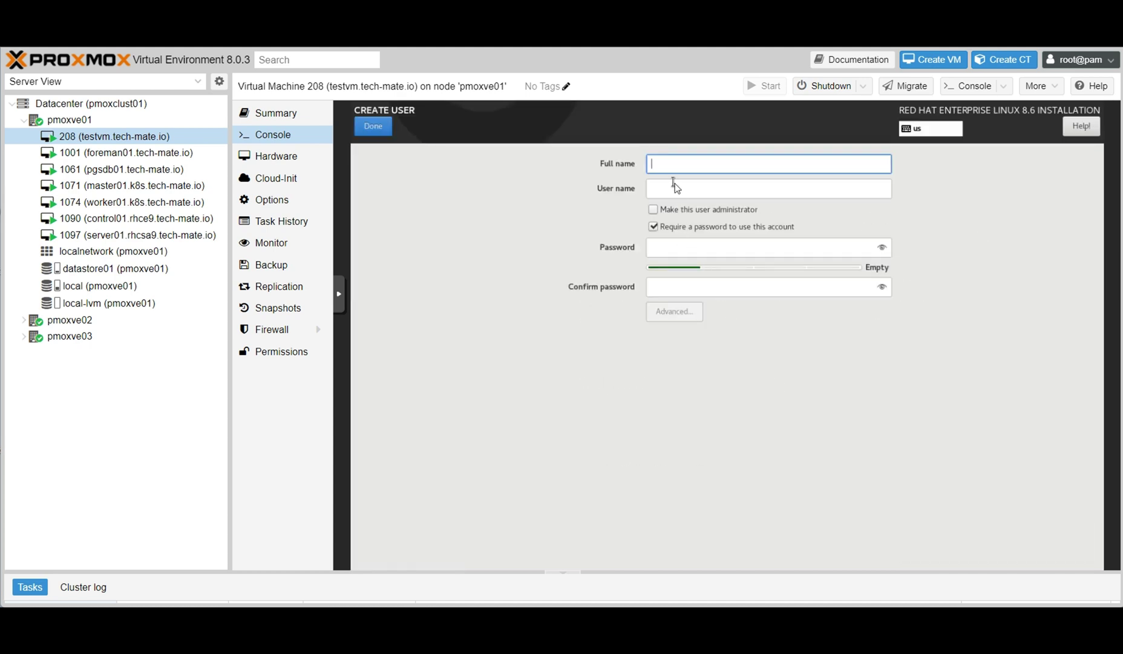
type("tech")
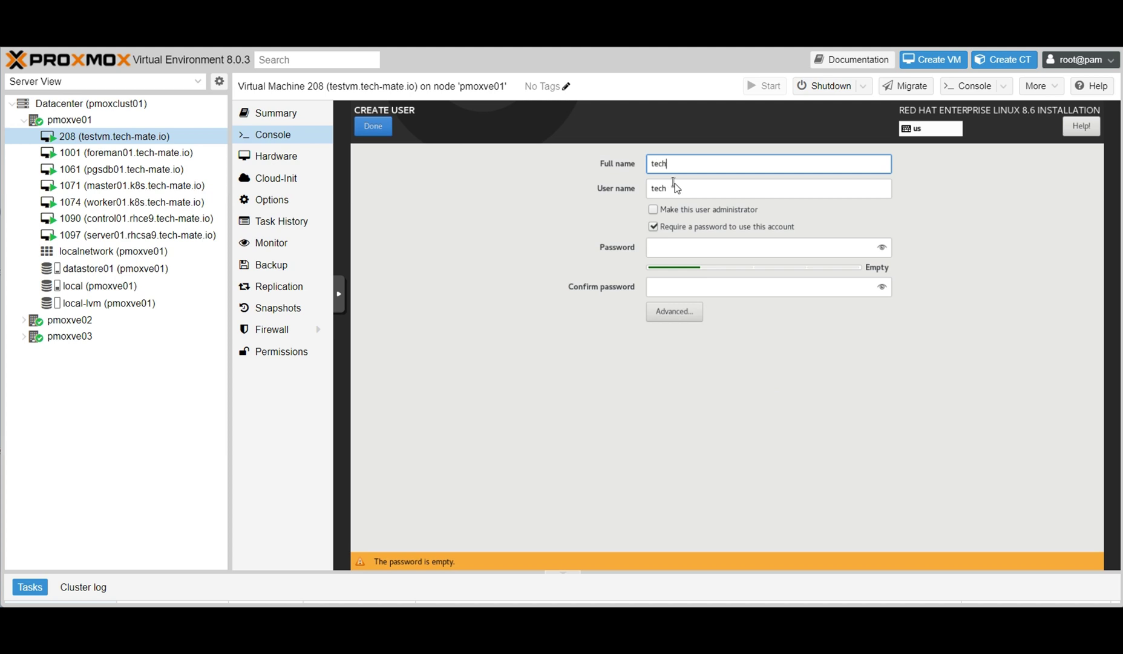
type("mate")
left_click(675, 251)
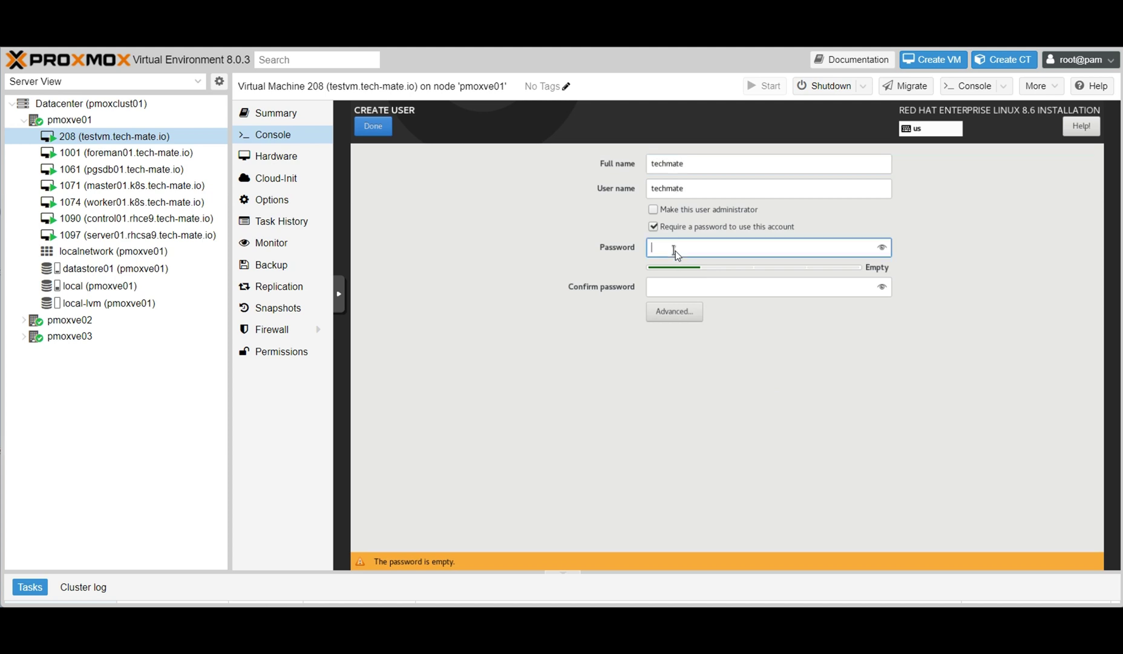
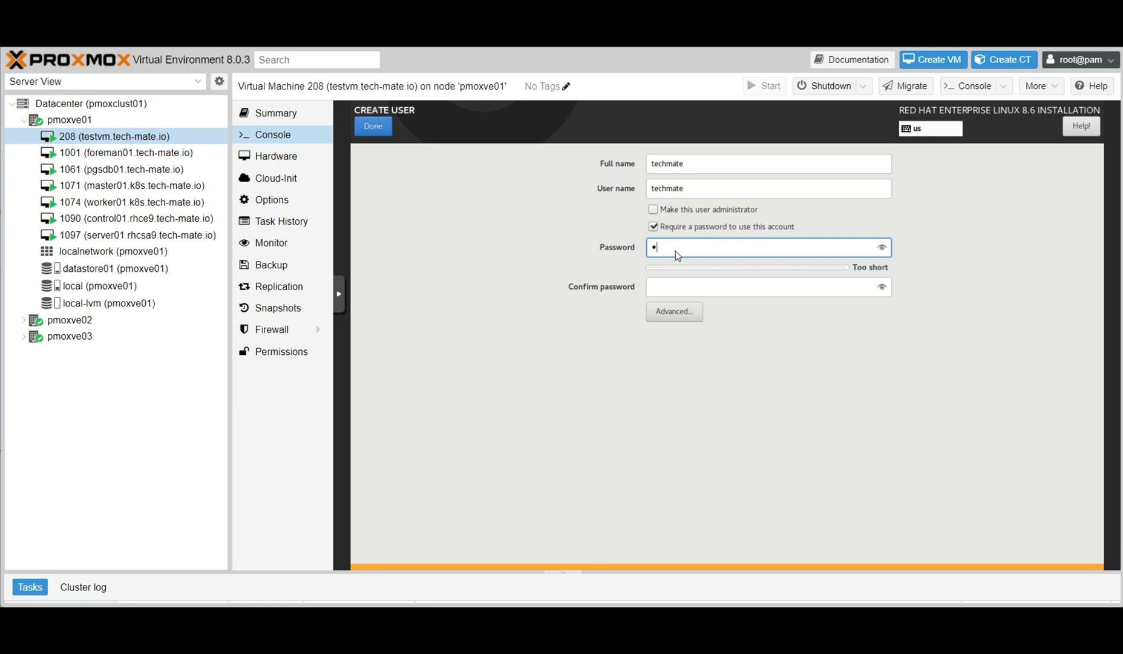
left_click(677, 294)
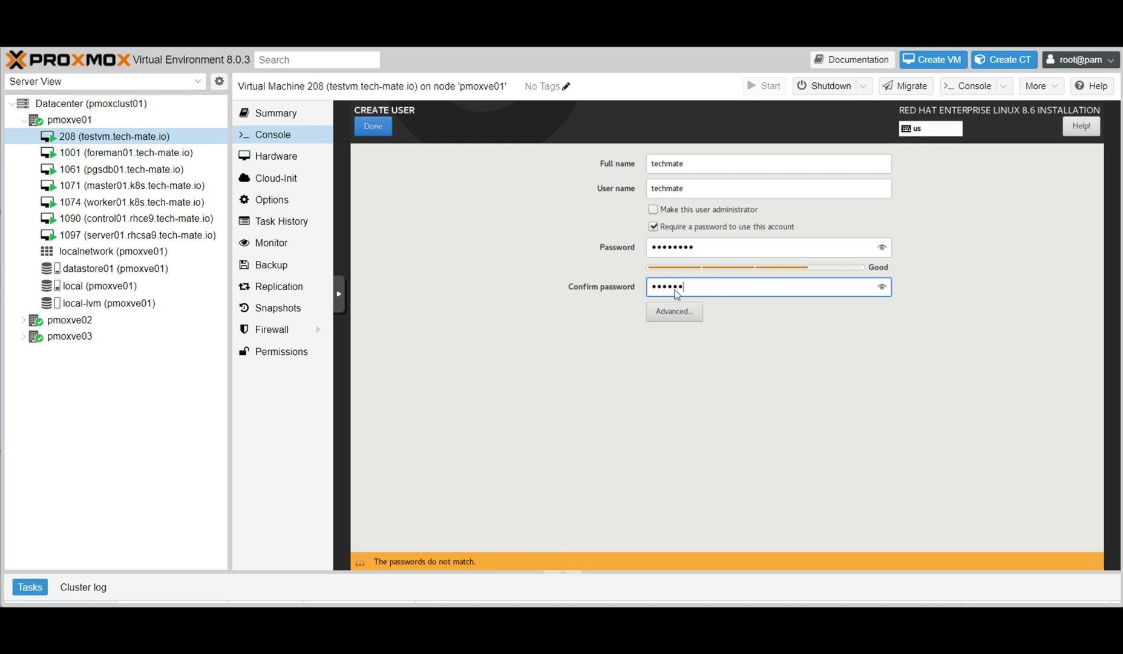
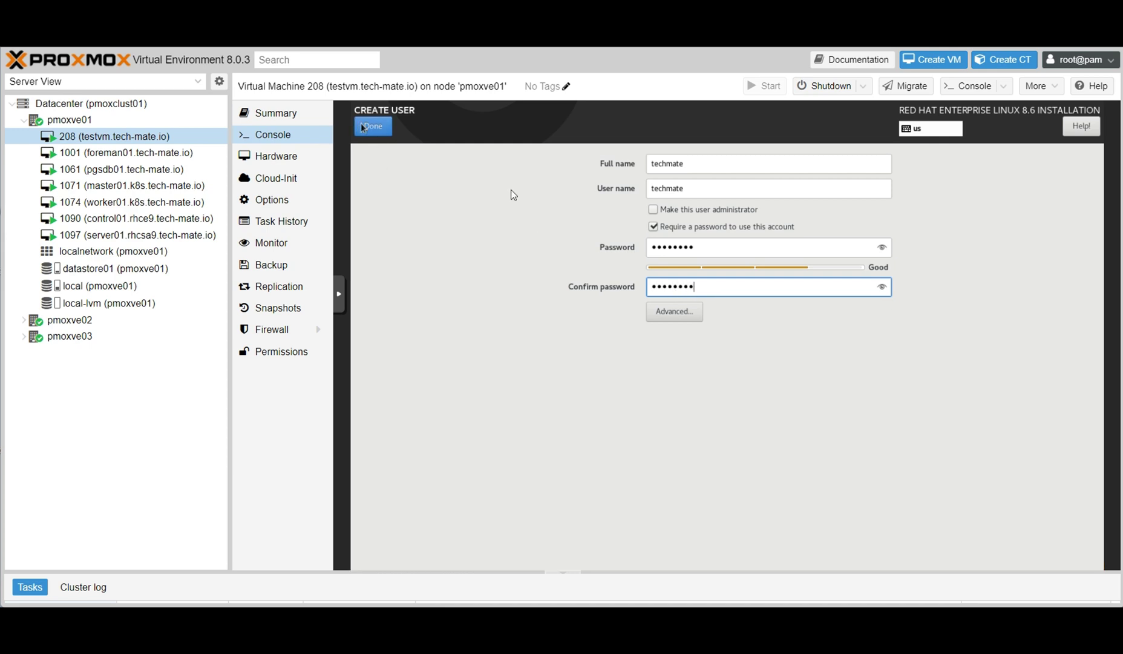
left_click(362, 127)
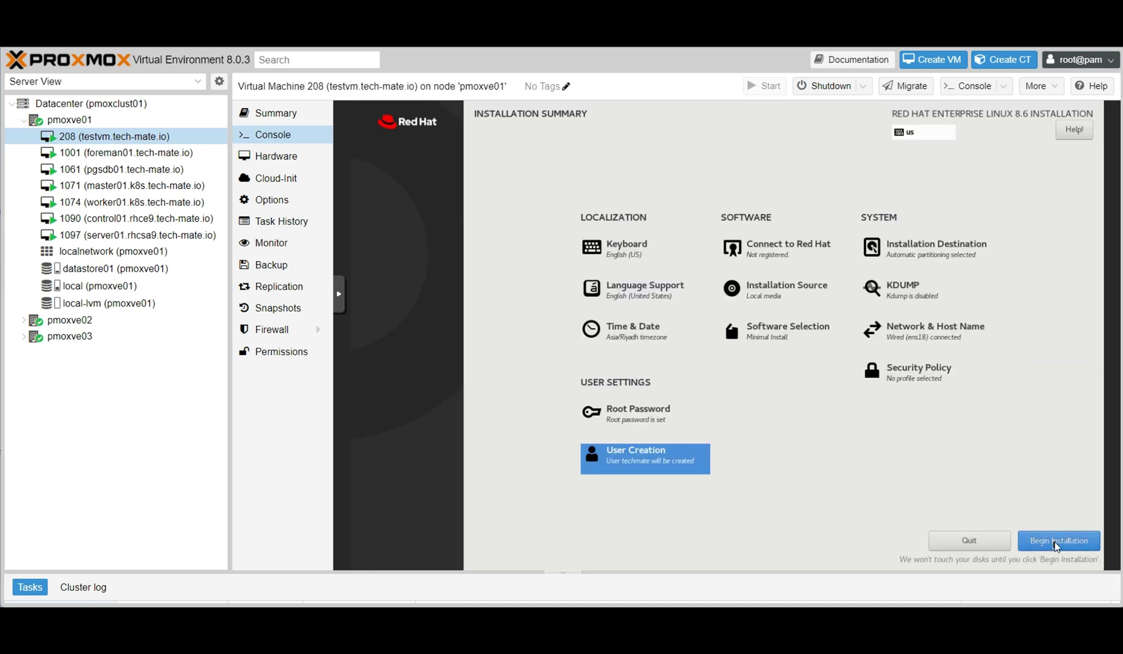
Begin the RHEL 8.6 installation and reboot the system once it completes.
left_click(1056, 546)
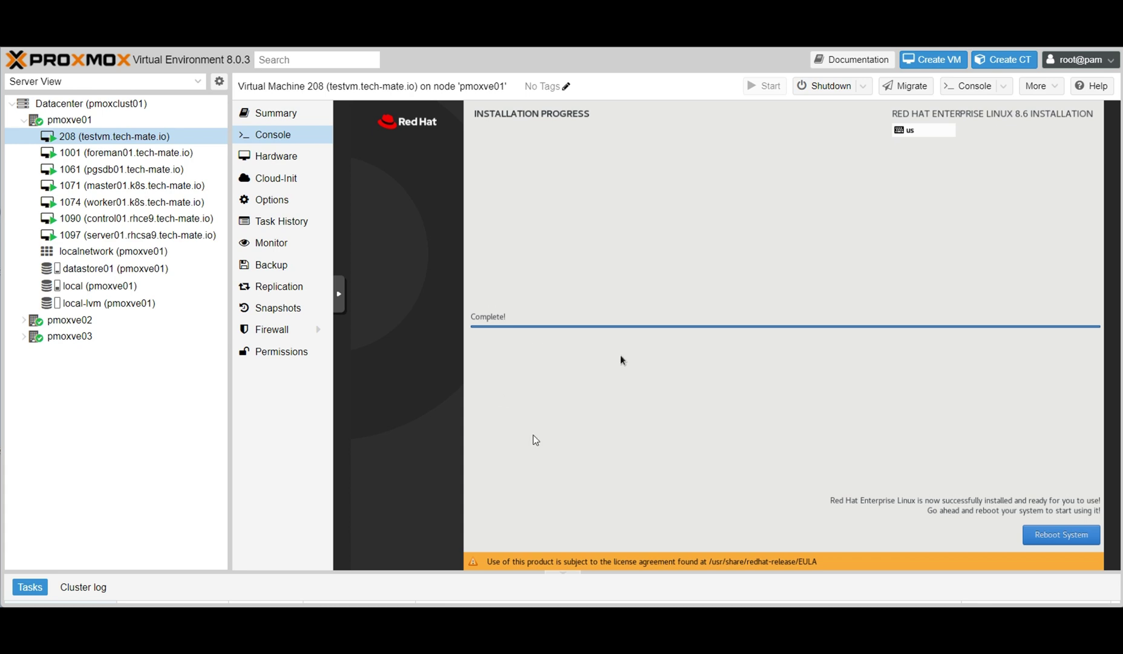
left_click(1058, 538)
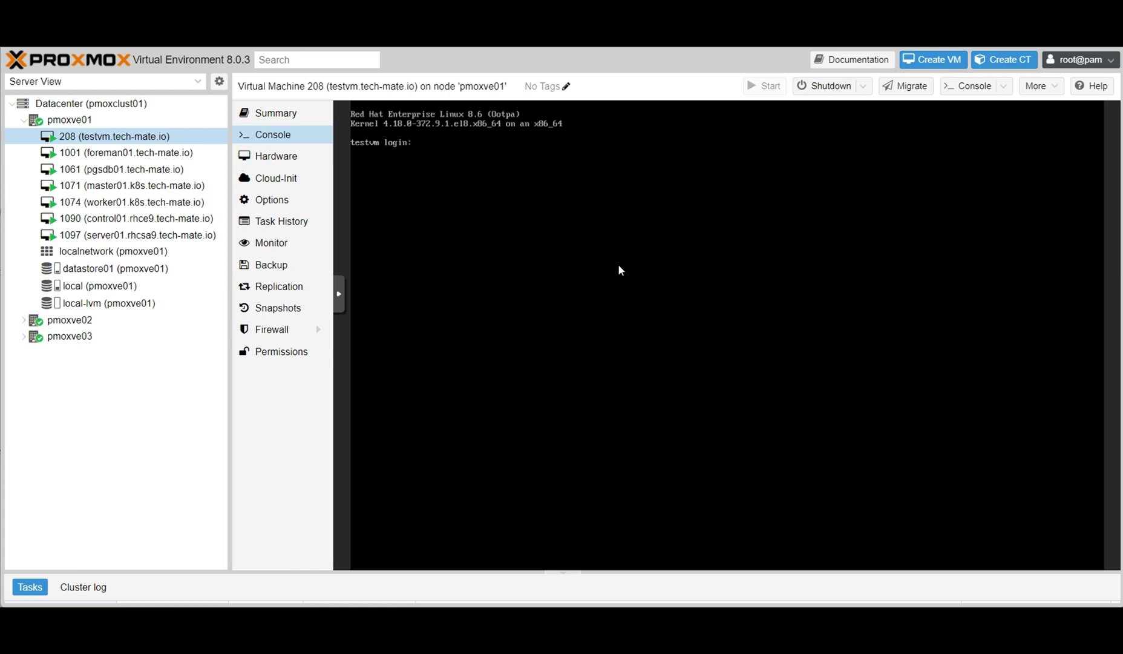
Log in as techmate and check the host name and IP address with hostname and ip add.
type("root")
key("BackSpace")
key("BackSpace")
type("techmate")
key("Return")
key("Return")
key("Return")
key("Return")
type("ho")
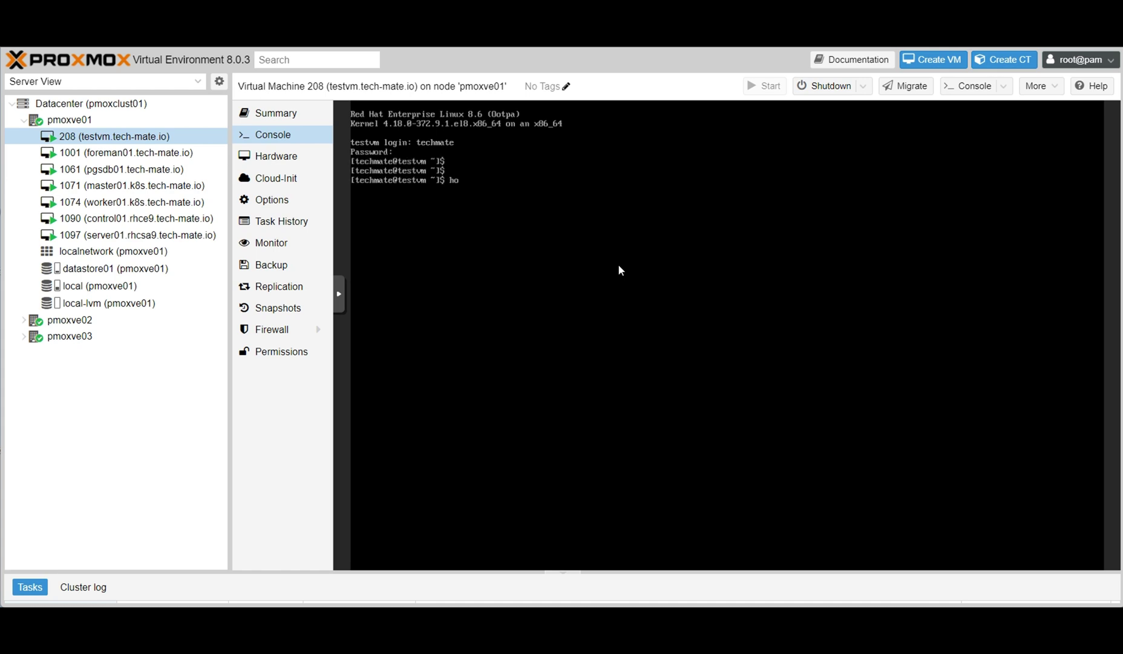
type("stname")
key("Return")
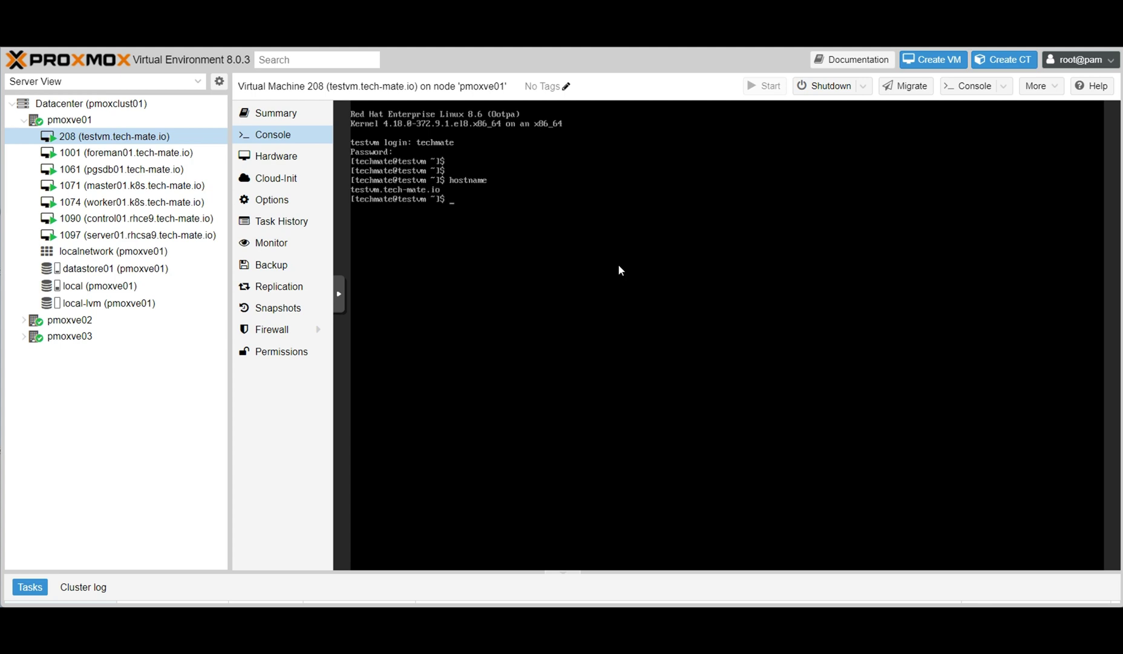
type("ip add")
key("Return")
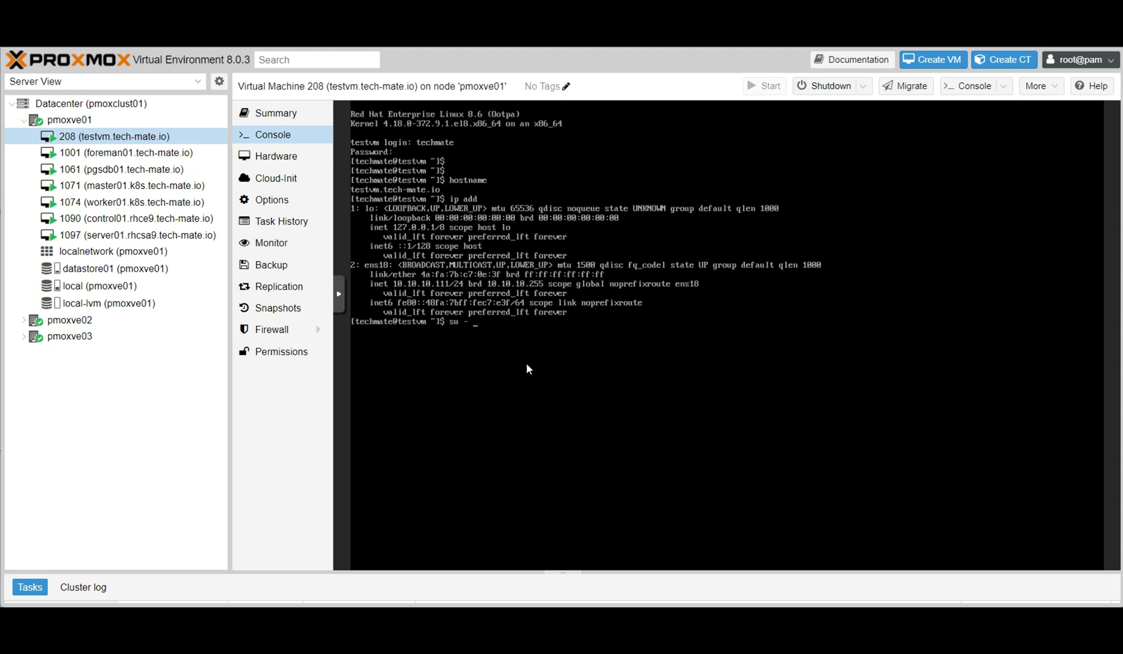
Become root with su - and shut the guest down with init 0.
key("Return")
key("Return")
type("init 0")
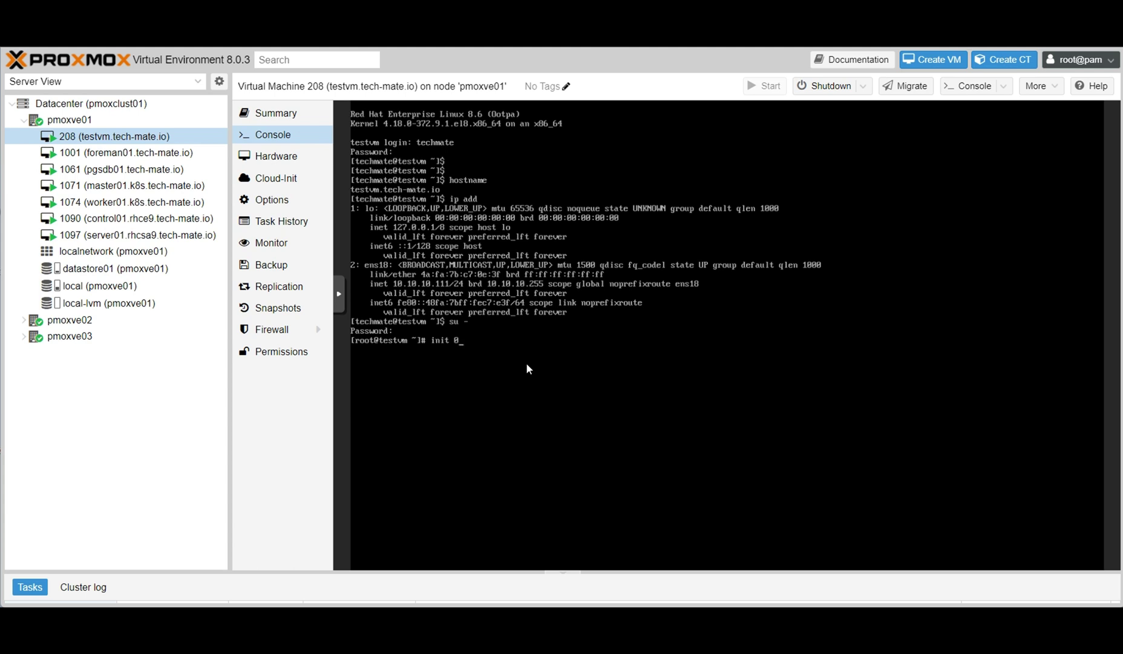
key("Return")
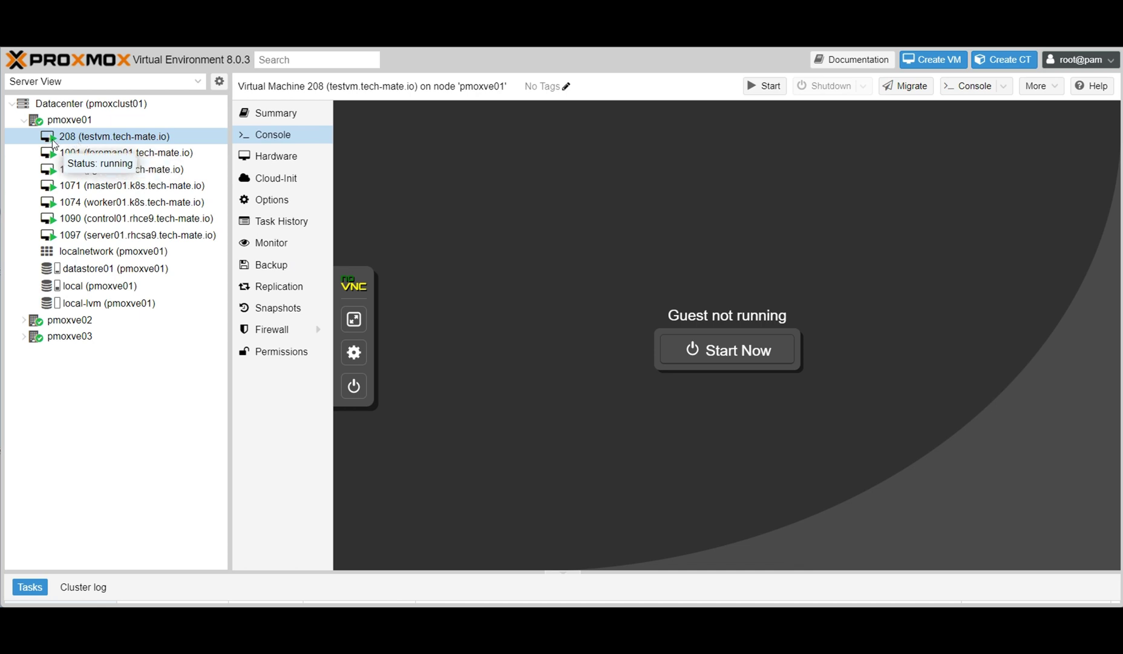
left_click(86, 152)
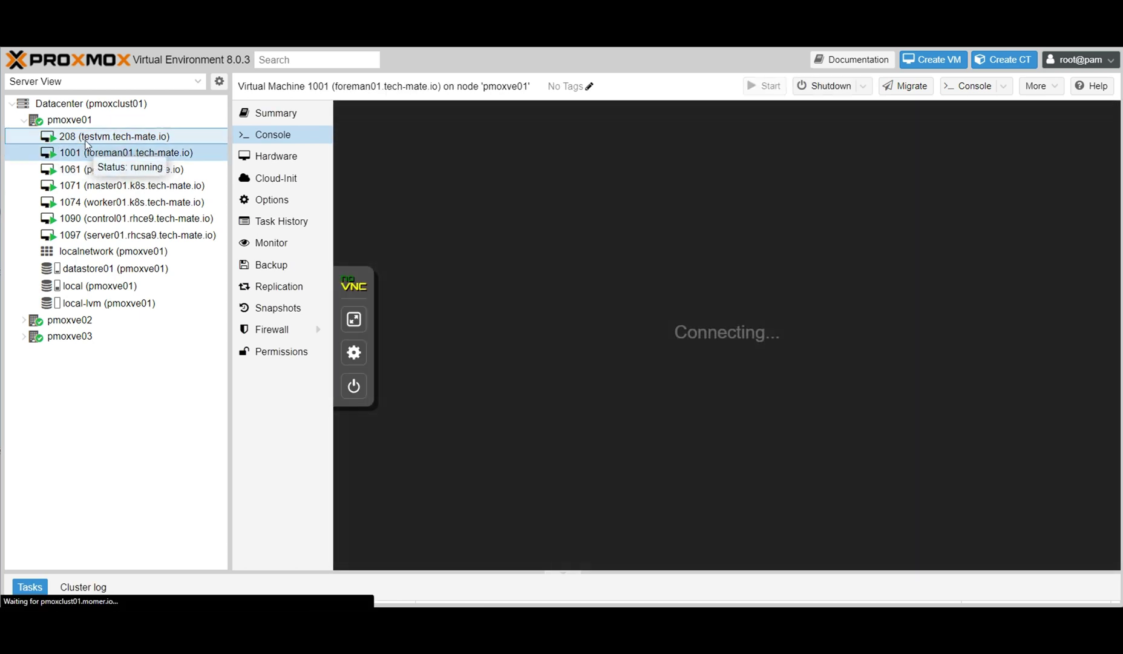
left_click(86, 142)
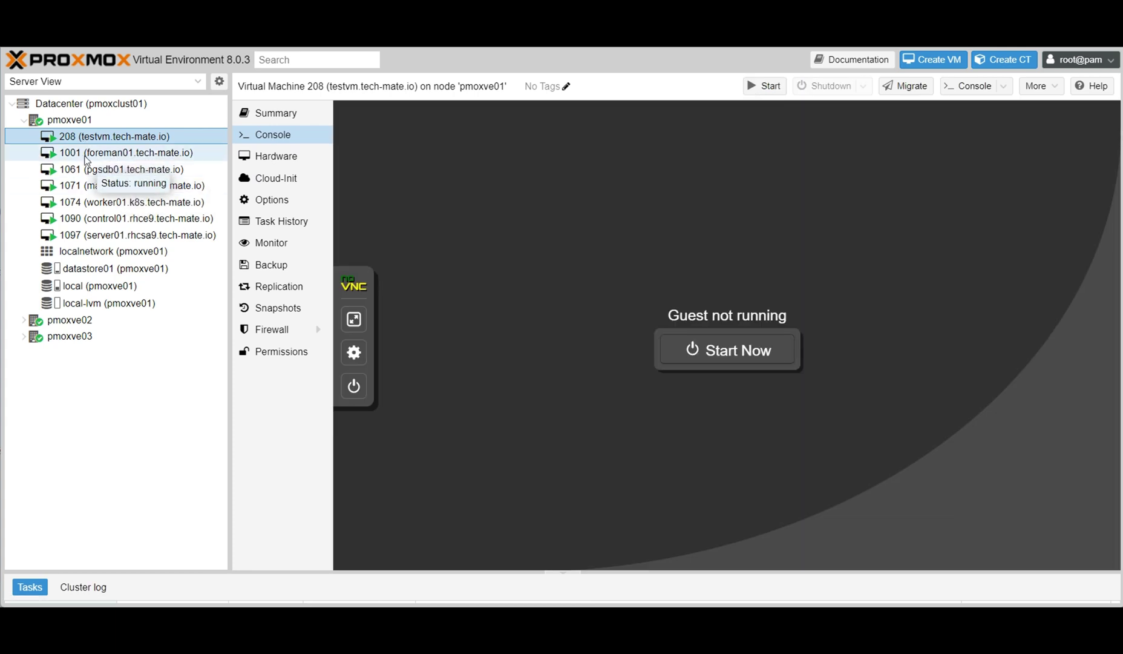
left_click(86, 157)
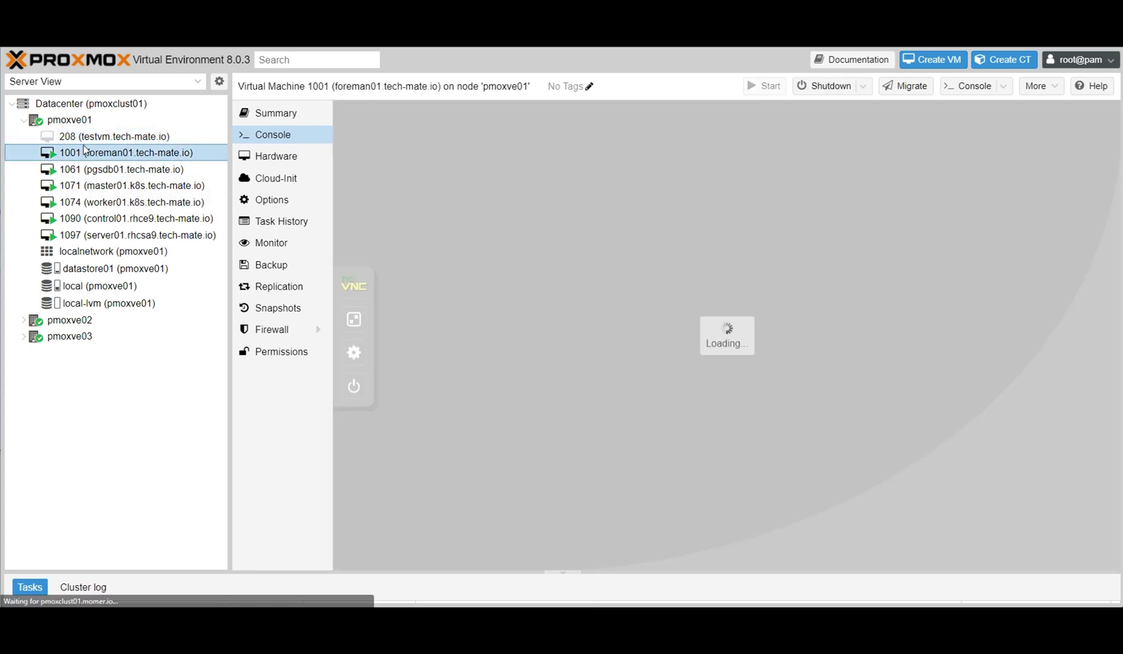
left_click(51, 142)
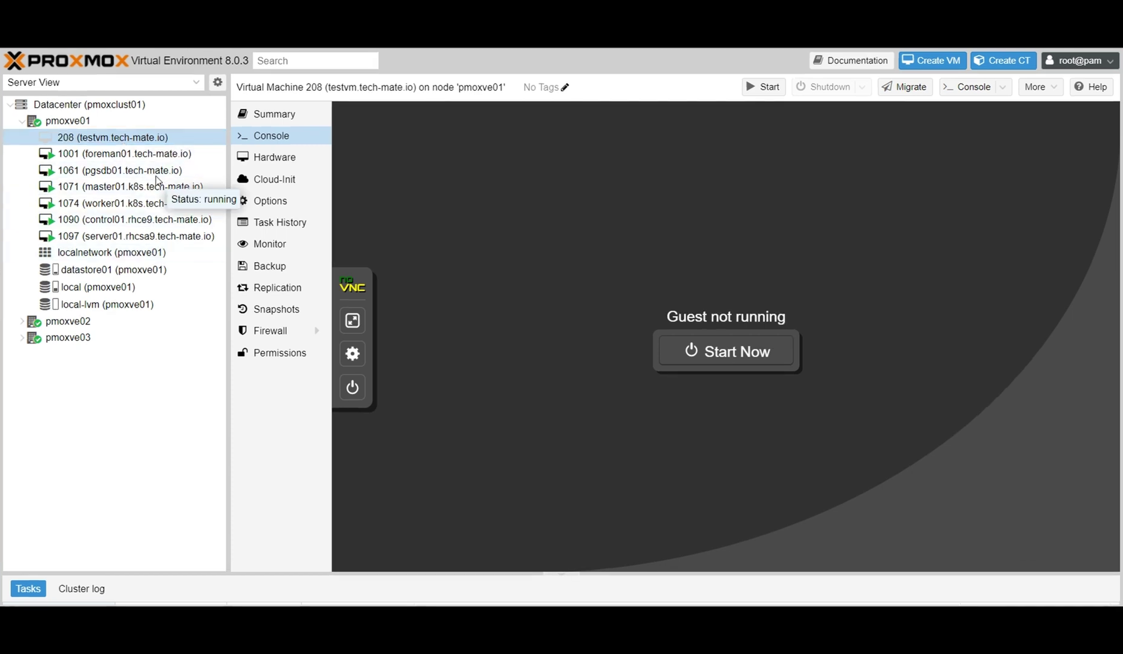
left_click(99, 142)
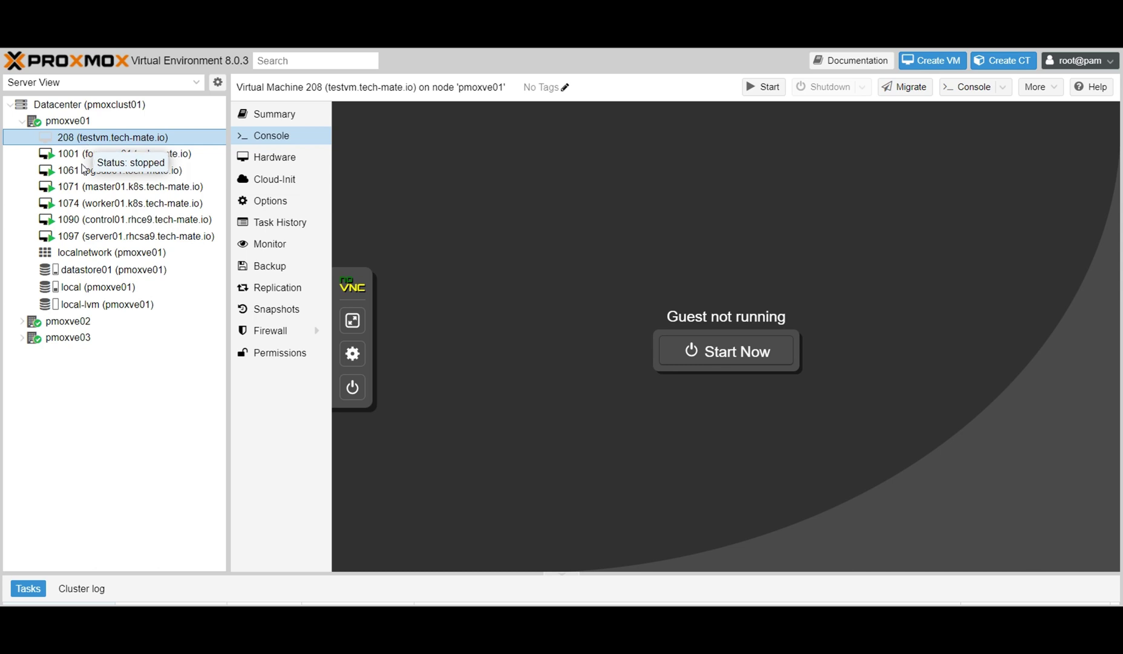
Convert VM 208 to a template and confirm with Yes.
right_click(92, 142)
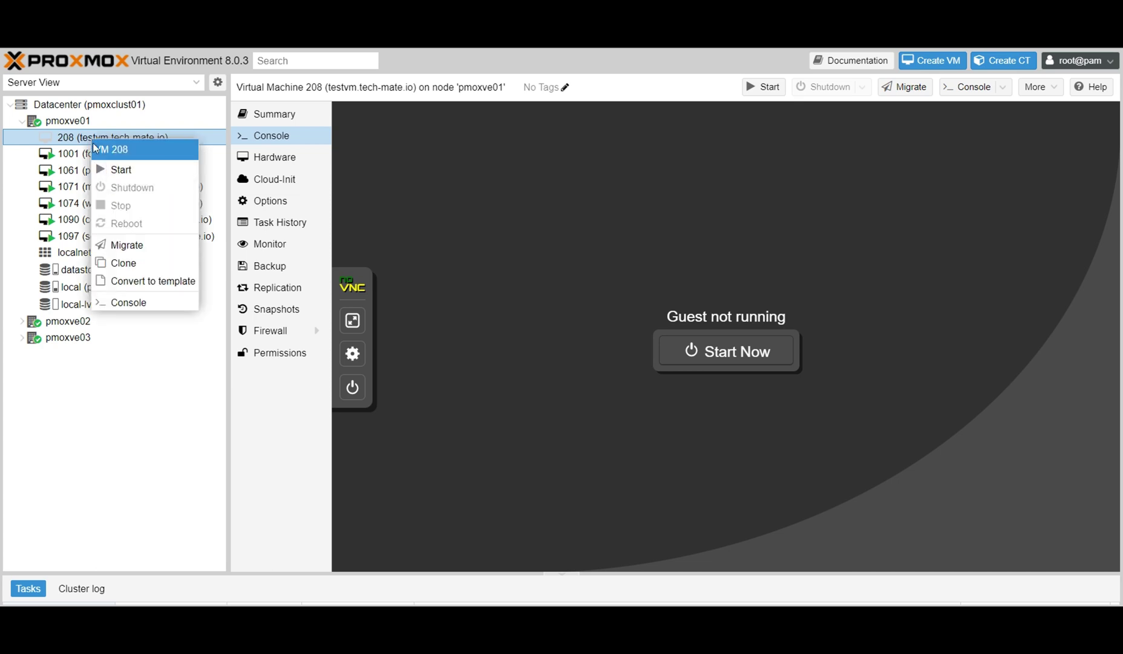
left_click(160, 284)
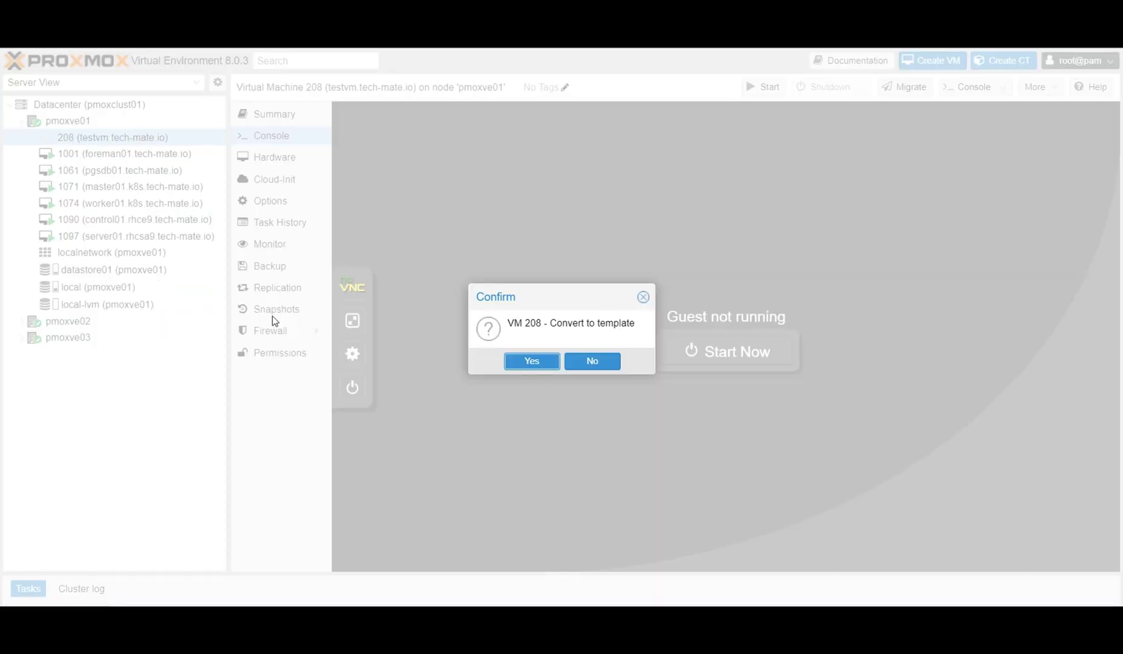
left_click(533, 362)
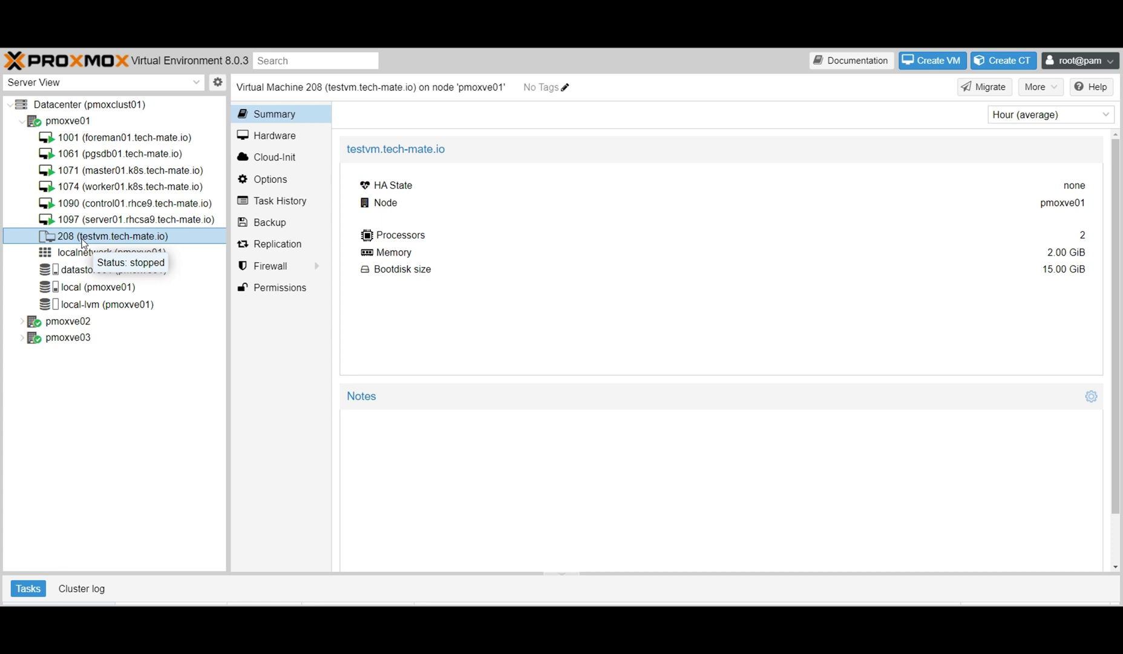
Expand pmoxve03, browse templates 104–107 and 100, then open datastore01's summary.
left_click(21, 338)
scroll(106, 376, "down", 1)
scroll(106, 376, "down", 2)
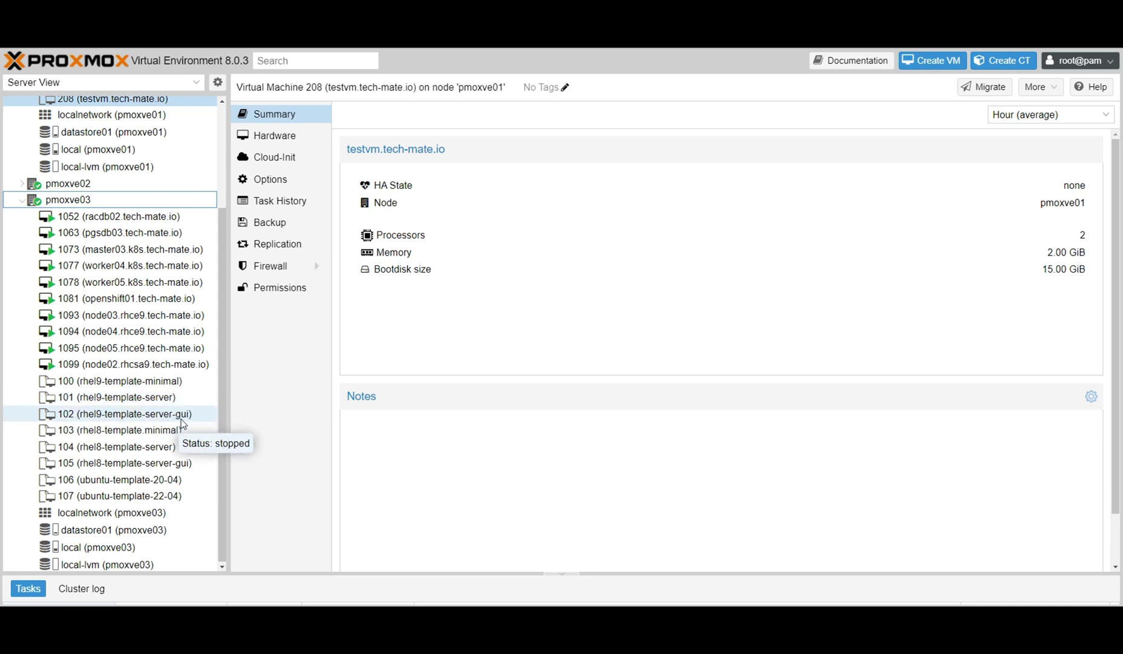
left_click(118, 448)
left_click(145, 462)
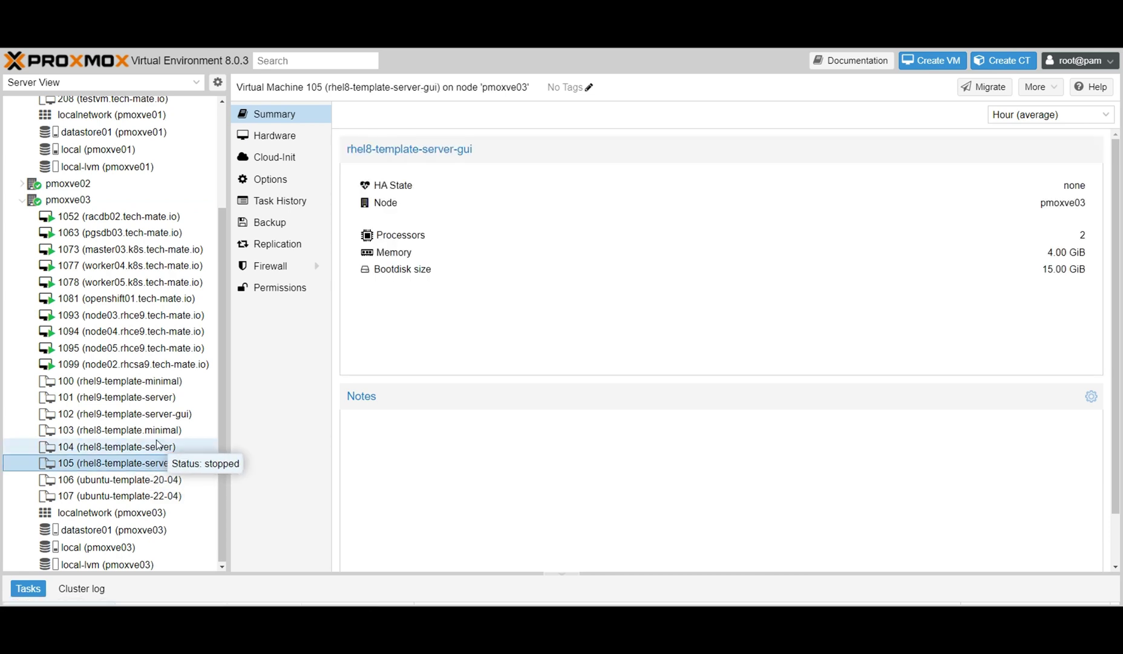
left_click(127, 481)
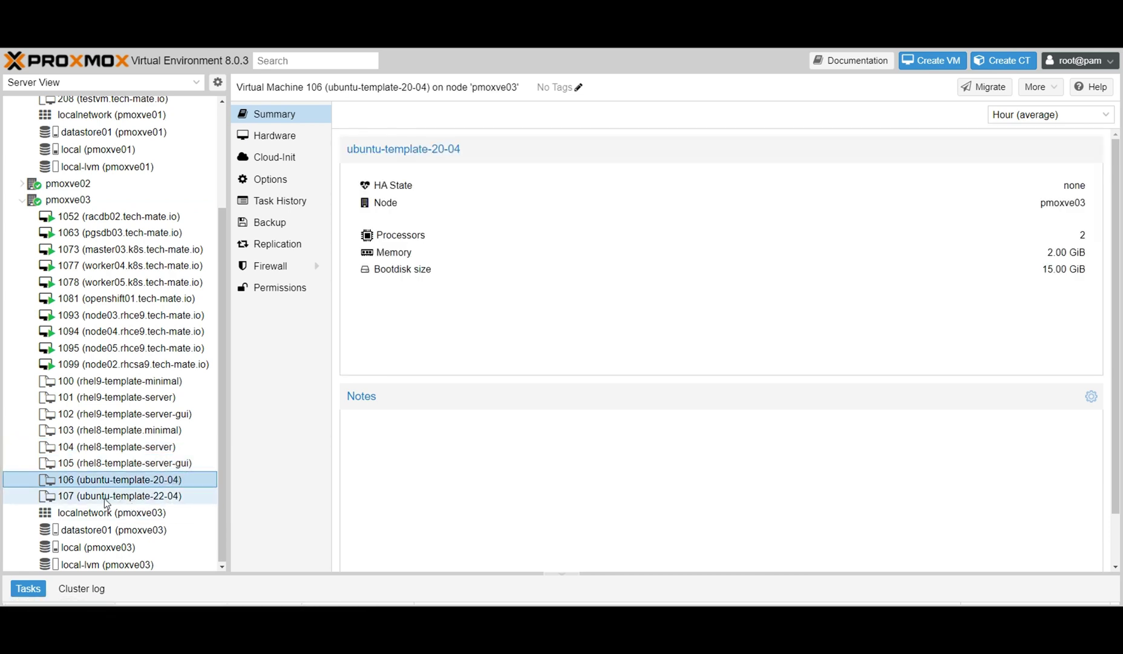
left_click(161, 499)
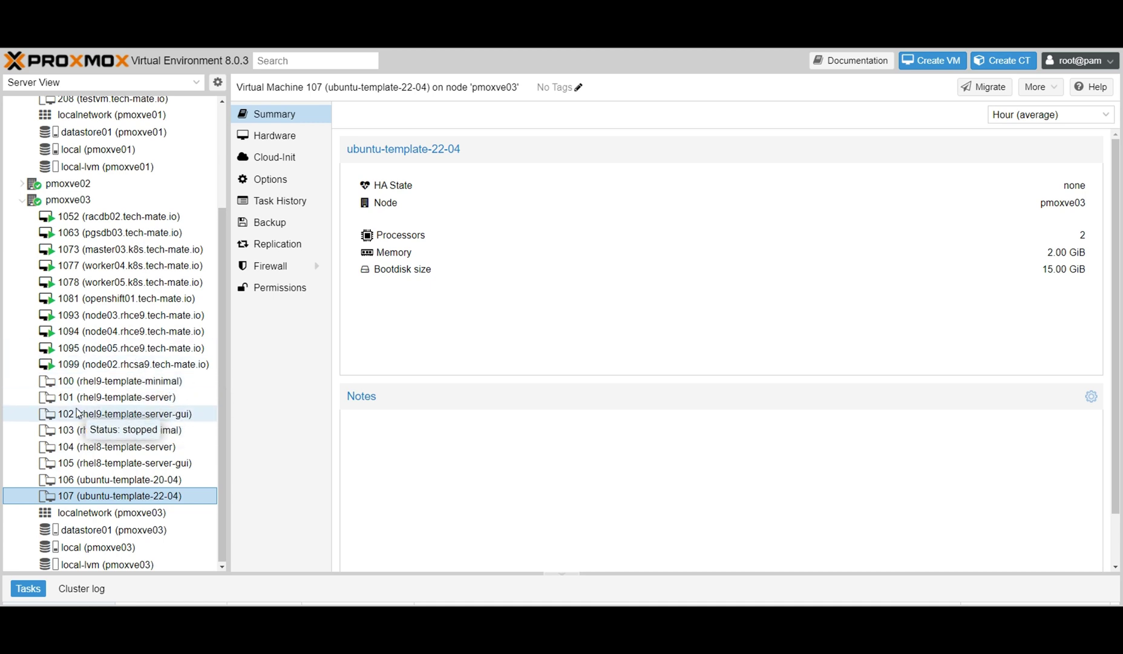
left_click(127, 380)
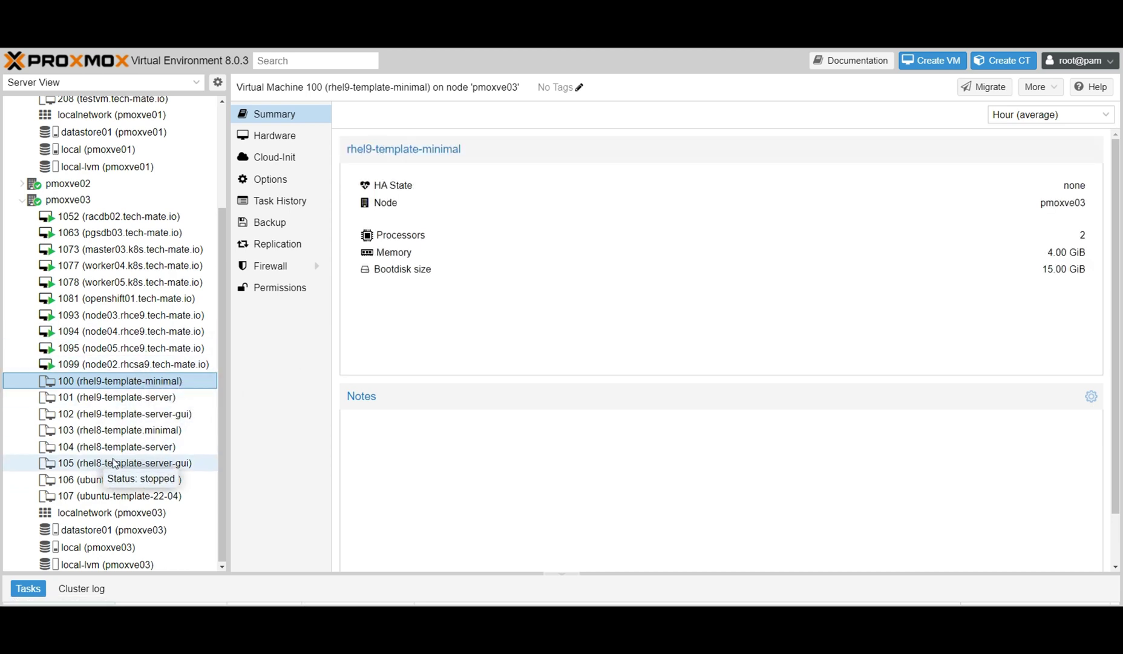
left_click(102, 530)
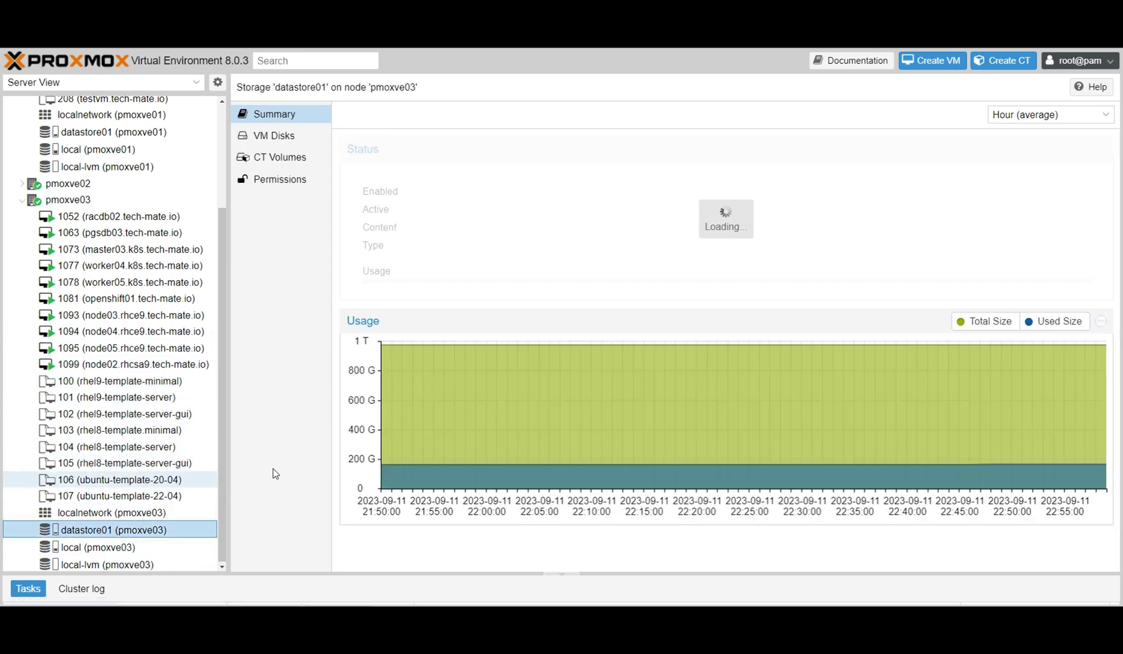
List datastore01's VM disks and locate base-208-disk-0 at 16.11 GB.
left_click(276, 138)
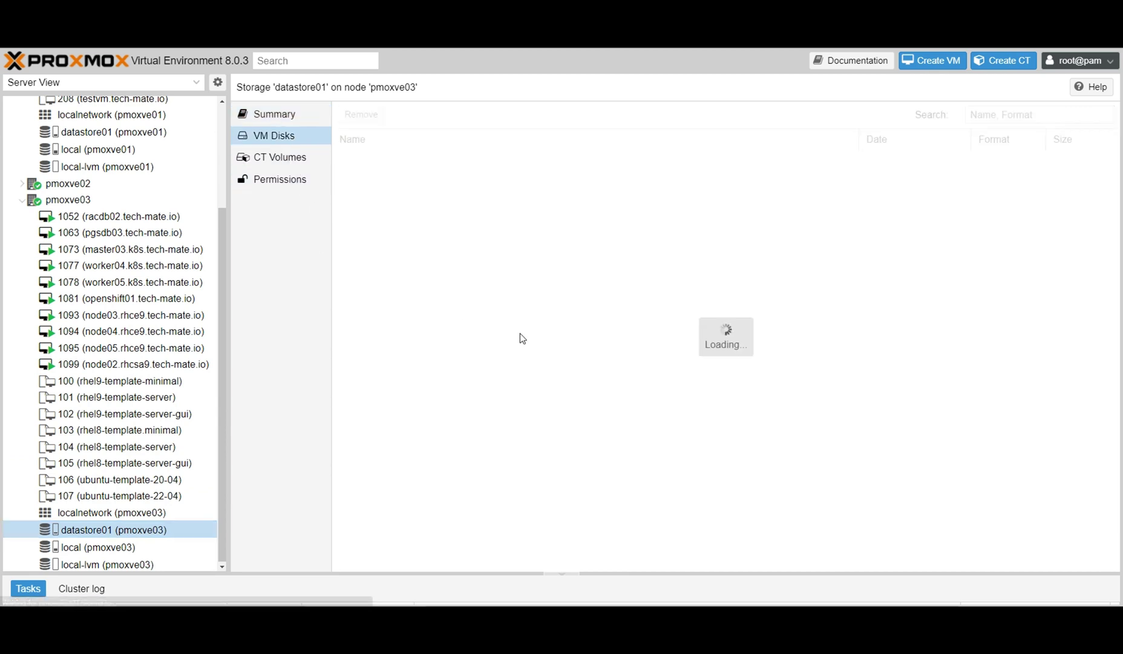
scroll(556, 413, "down", 3)
scroll(556, 414, "up", 3)
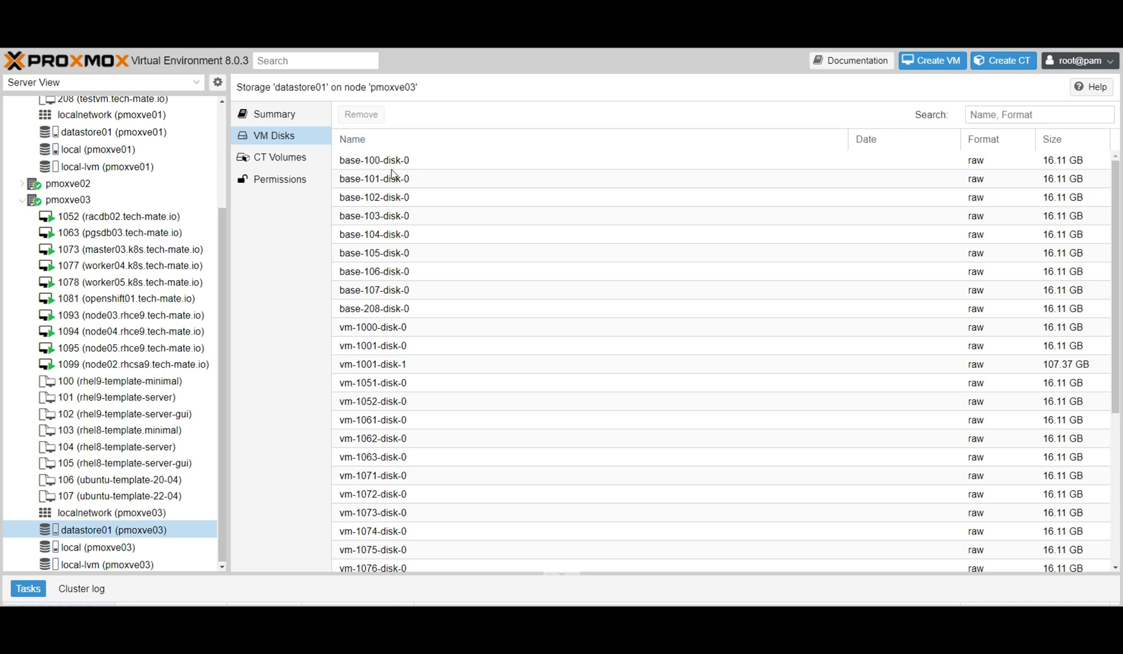
scroll(388, 392, "down", 5)
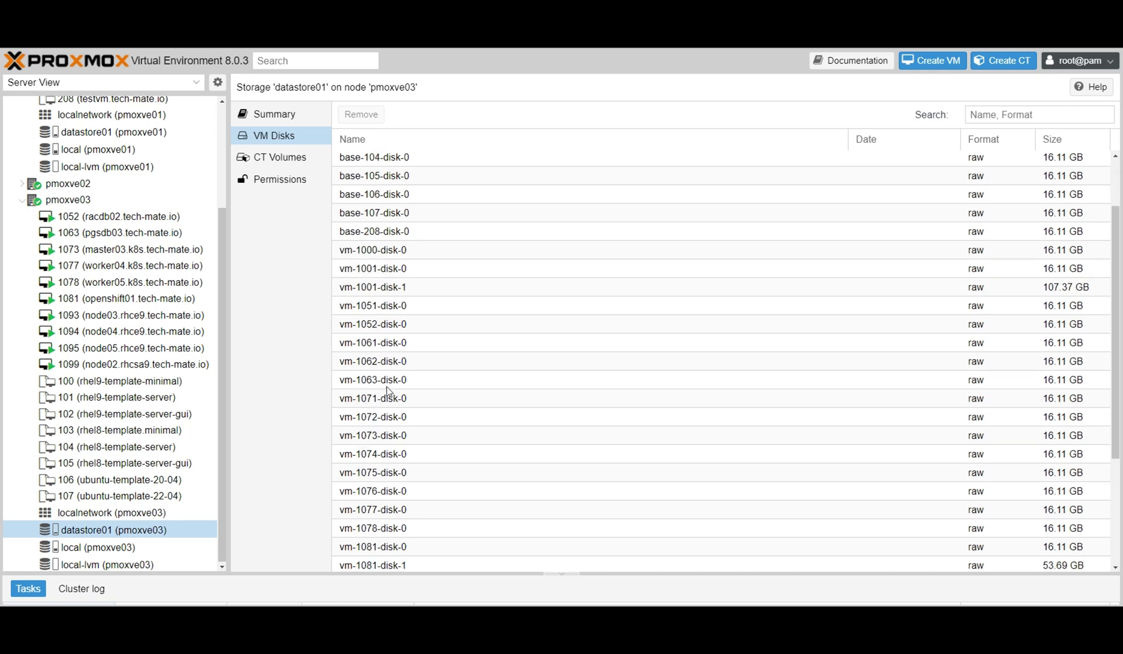
scroll(388, 391, "up", 4)
scroll(389, 393, "up", 1)
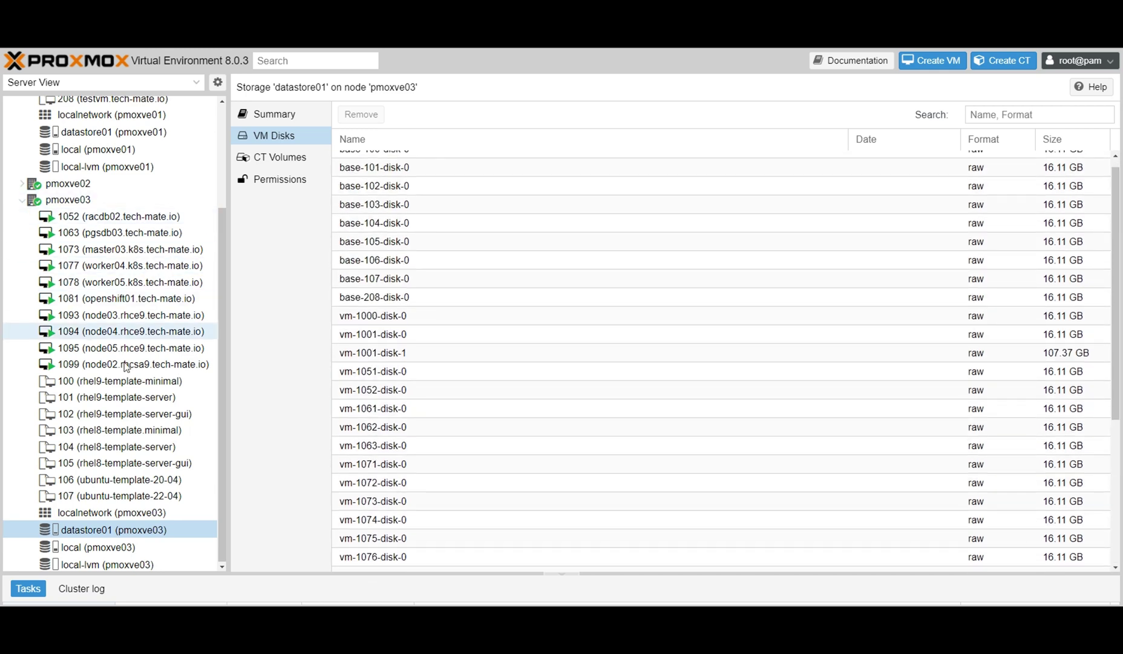
left_click_drag(222, 291, 219, 179)
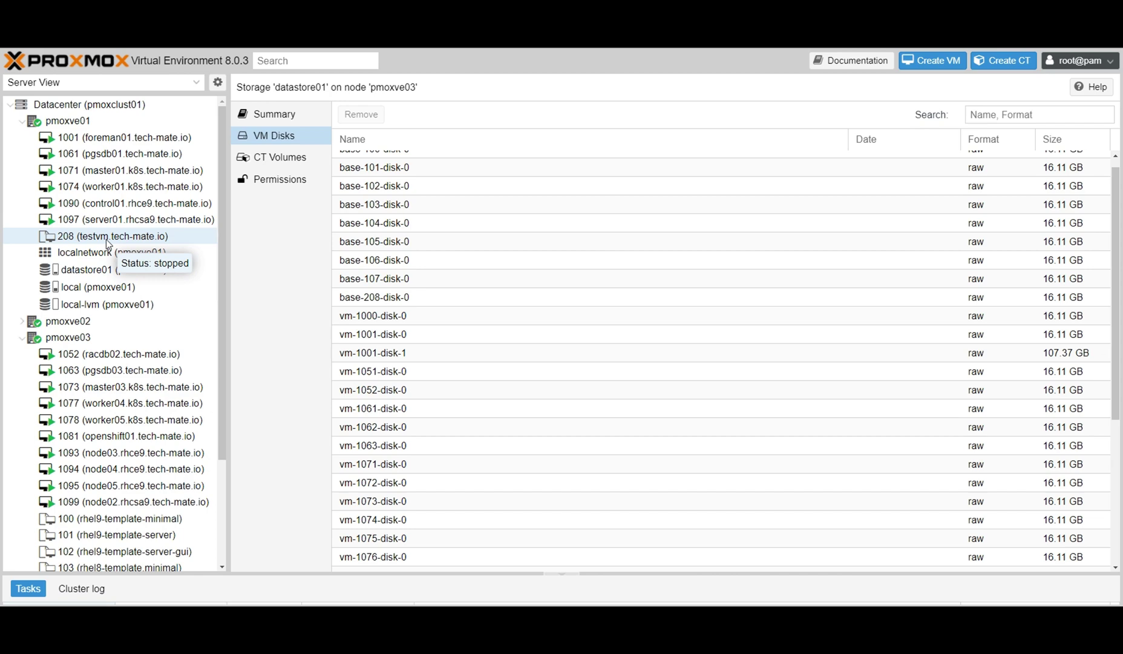
Attempt to migrate VM 208 and dismiss the error blocking the migration.
right_click(108, 242)
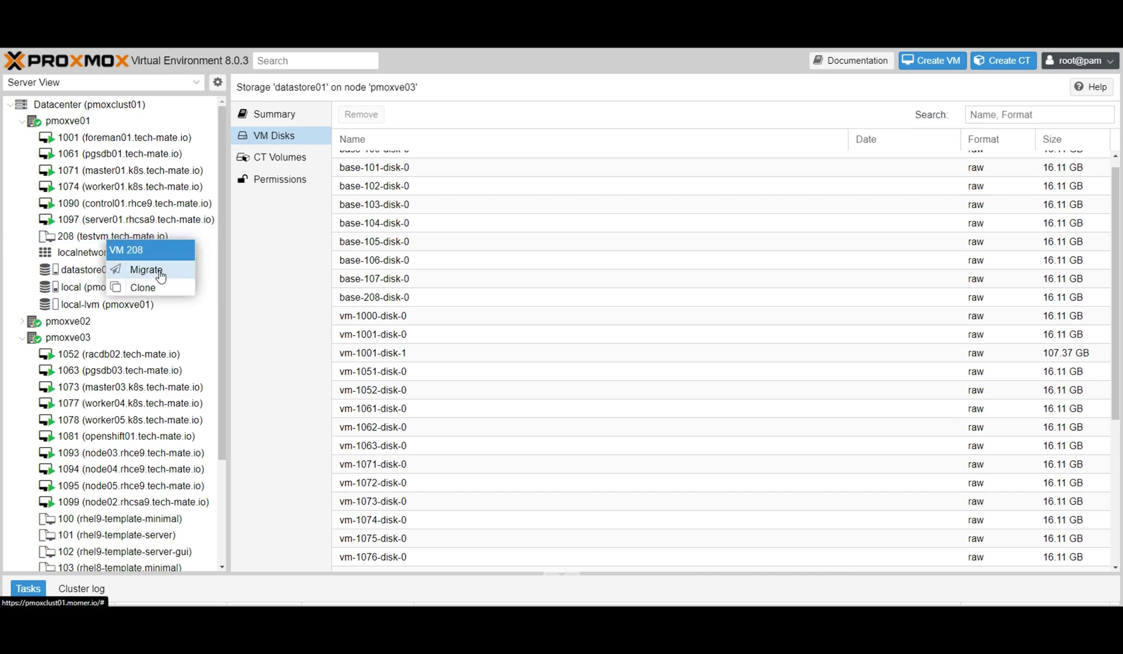
left_click(161, 276)
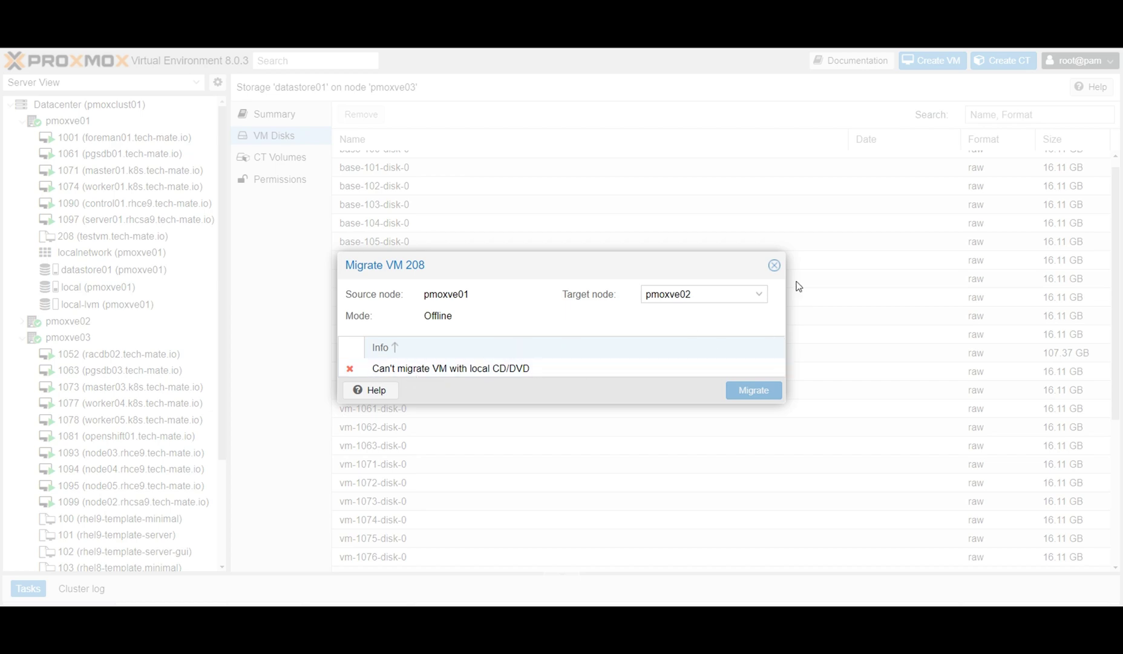
left_click(774, 265)
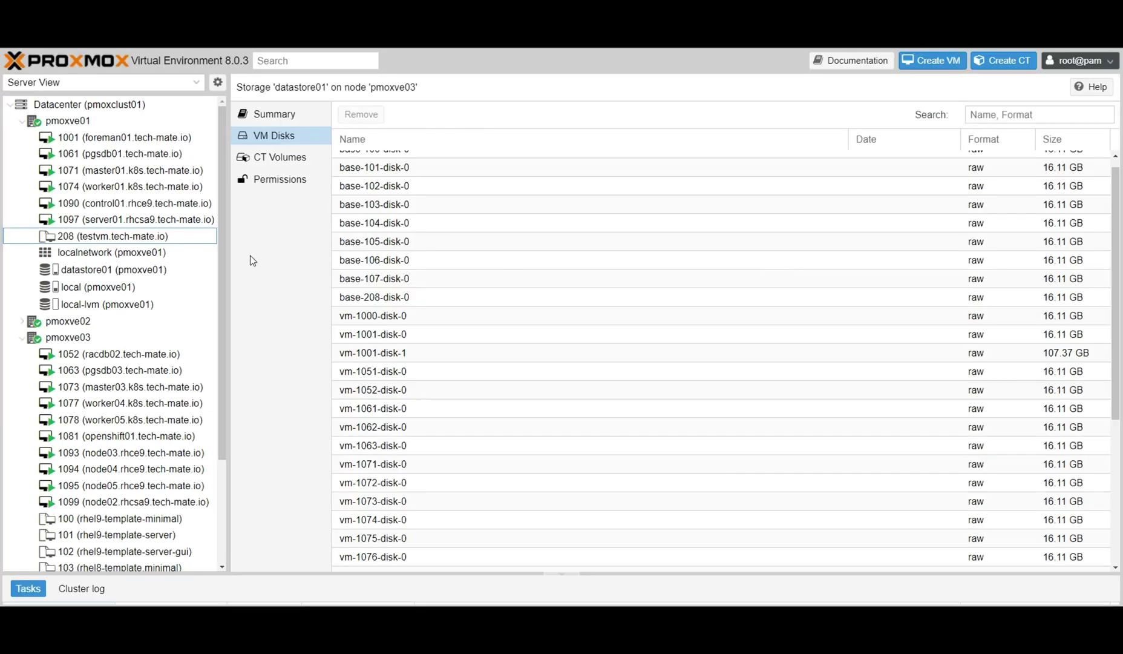
Remove the CD/DVD Drive (ide2) from VM 208's hardware and confirm.
left_click(126, 239)
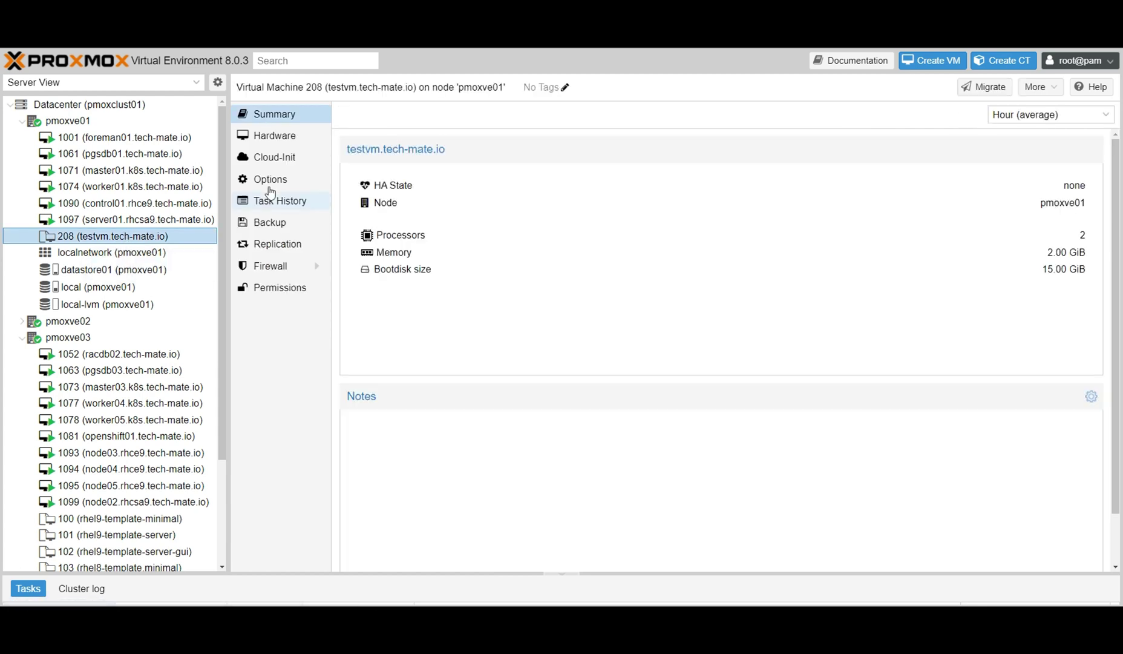
left_click(278, 140)
left_click(400, 252)
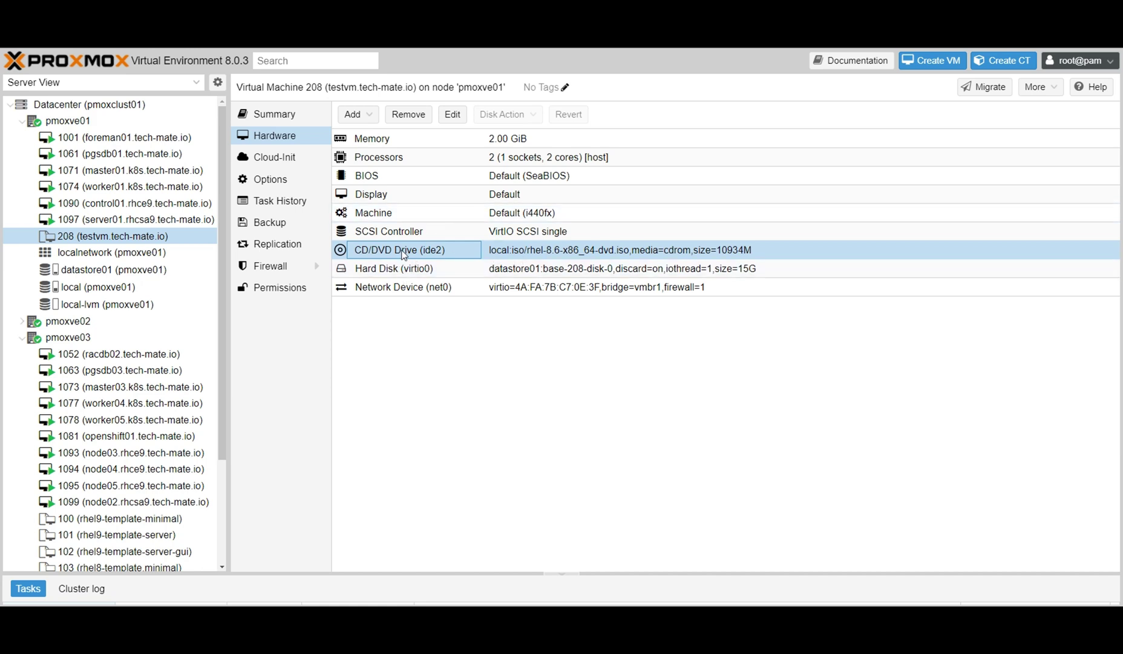
left_click(408, 115)
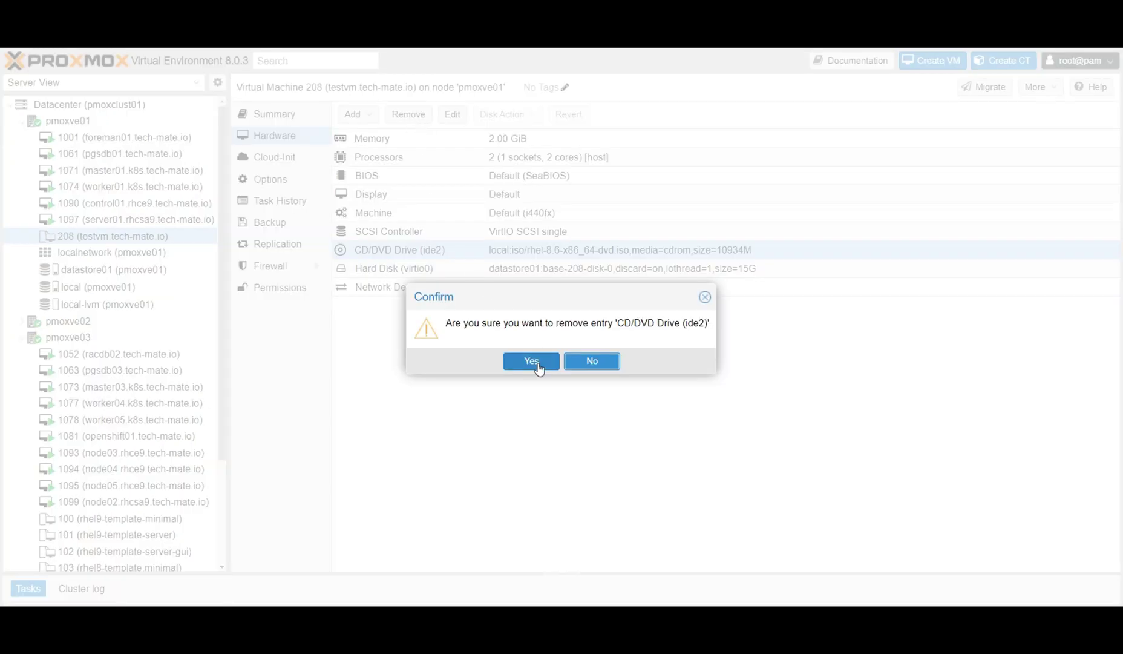
left_click(532, 361)
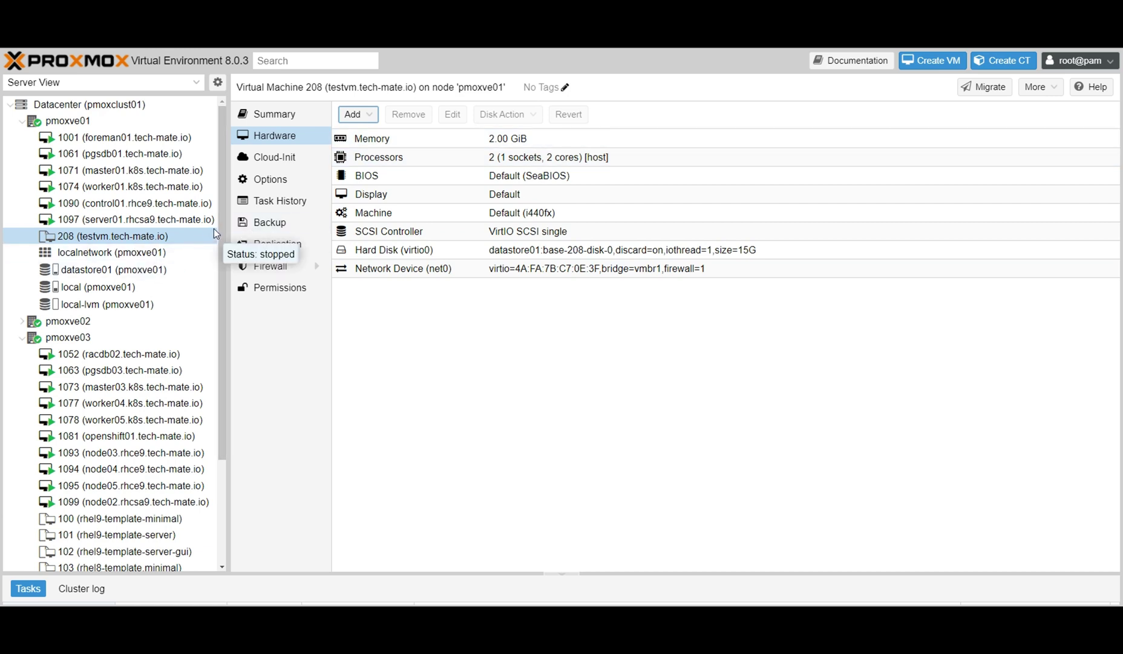
mouse_move(222, 224)
left_mouse_down()
mouse_move(222, 328)
mouse_move(223, 224)
left_mouse_up()
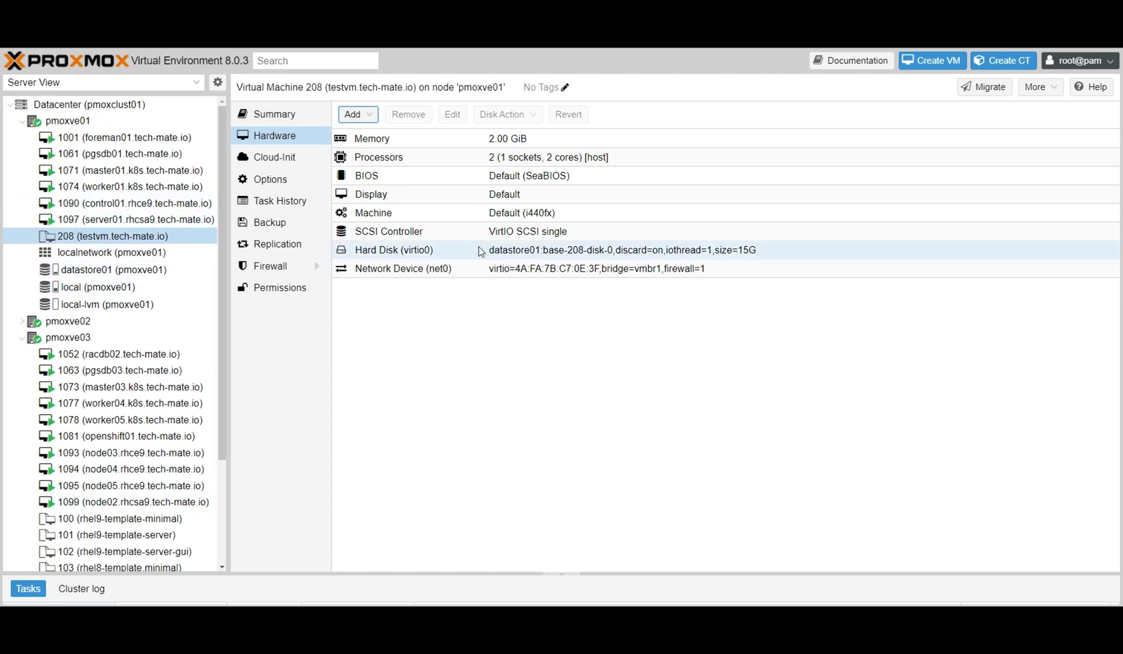
right_click(129, 238)
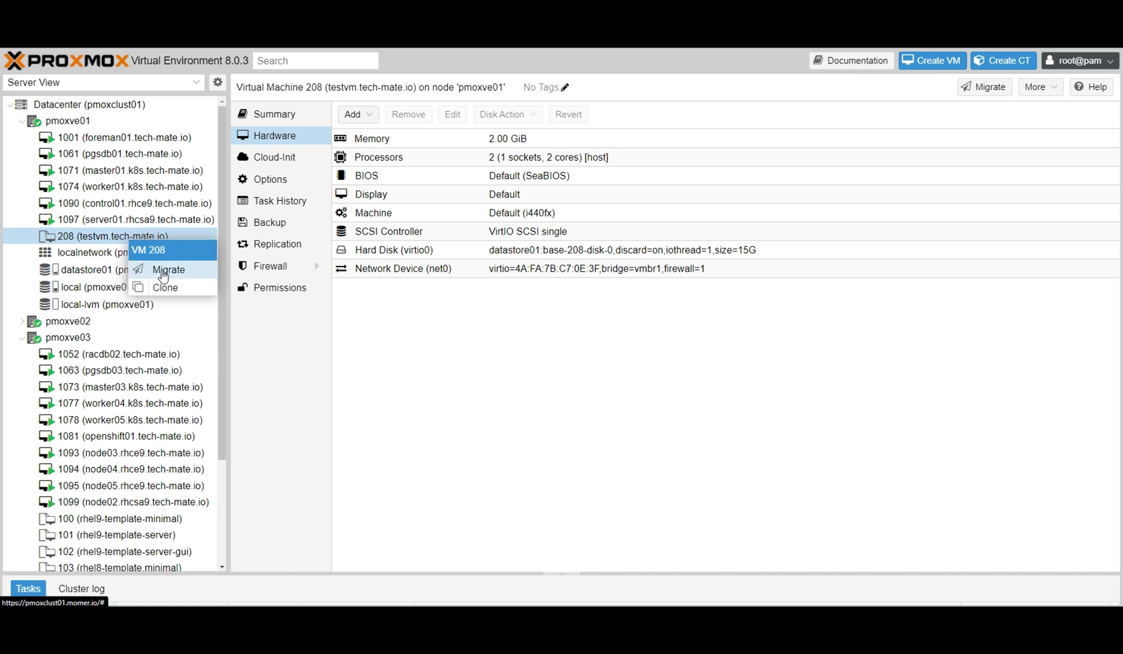
left_click(162, 269)
left_click(743, 295)
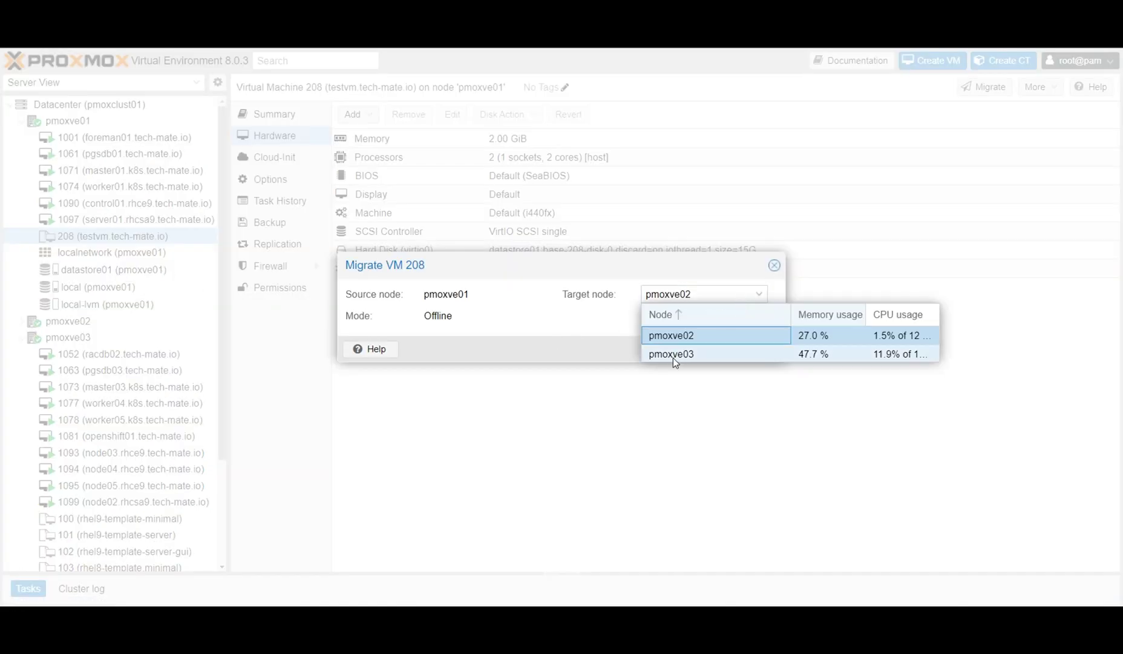
left_click(687, 355)
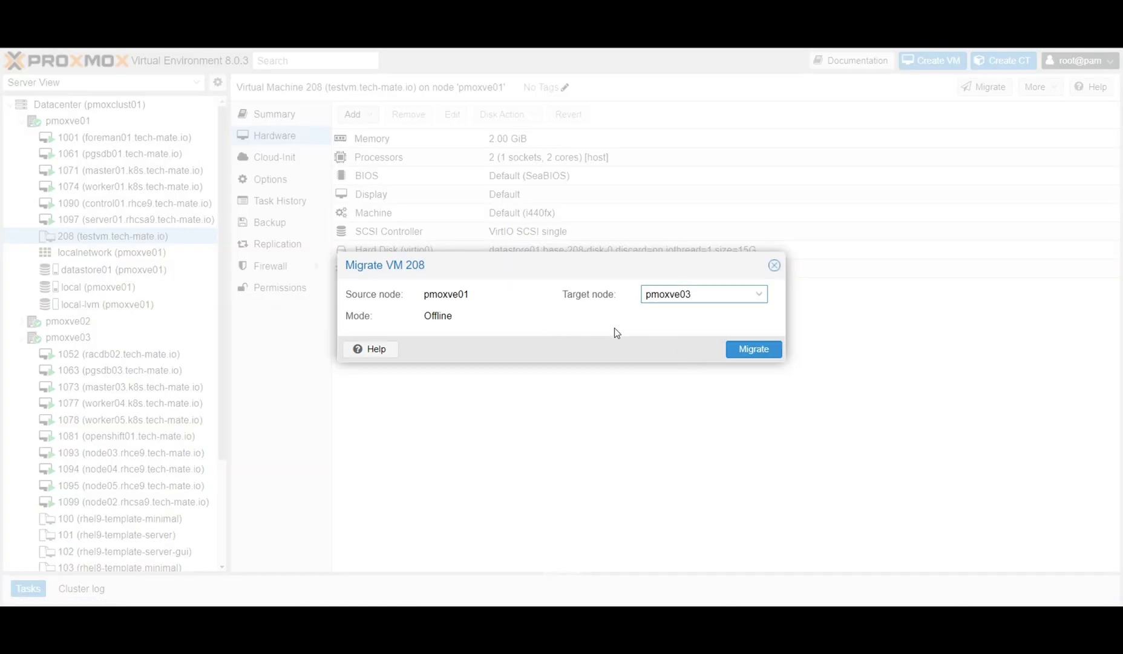
left_click(752, 351)
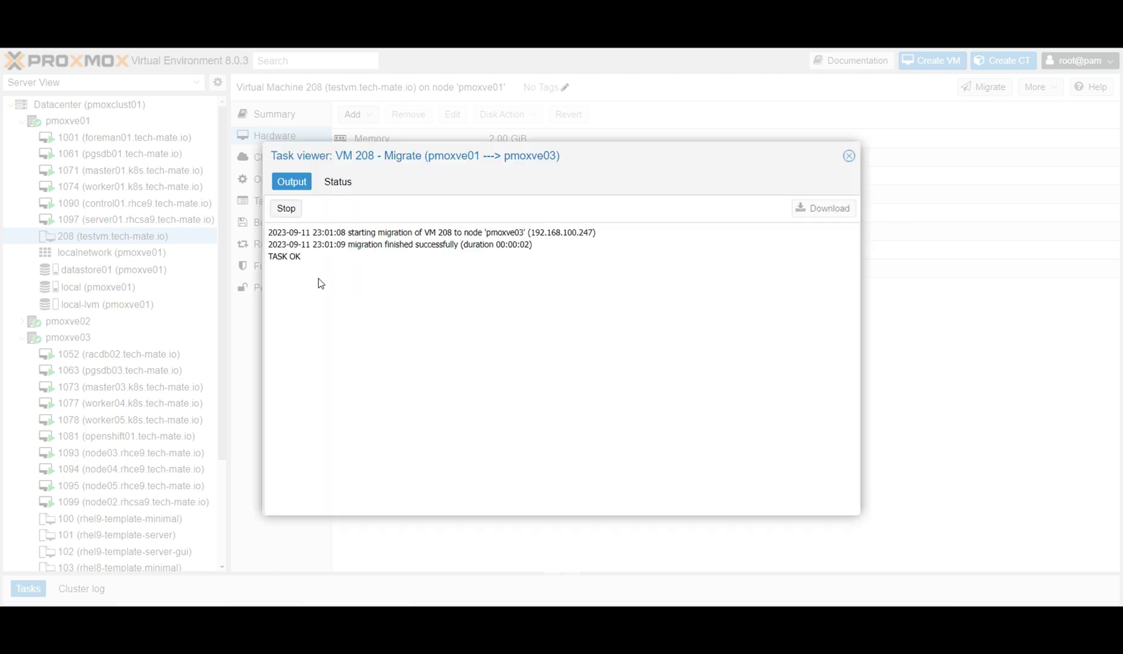
left_click(850, 157)
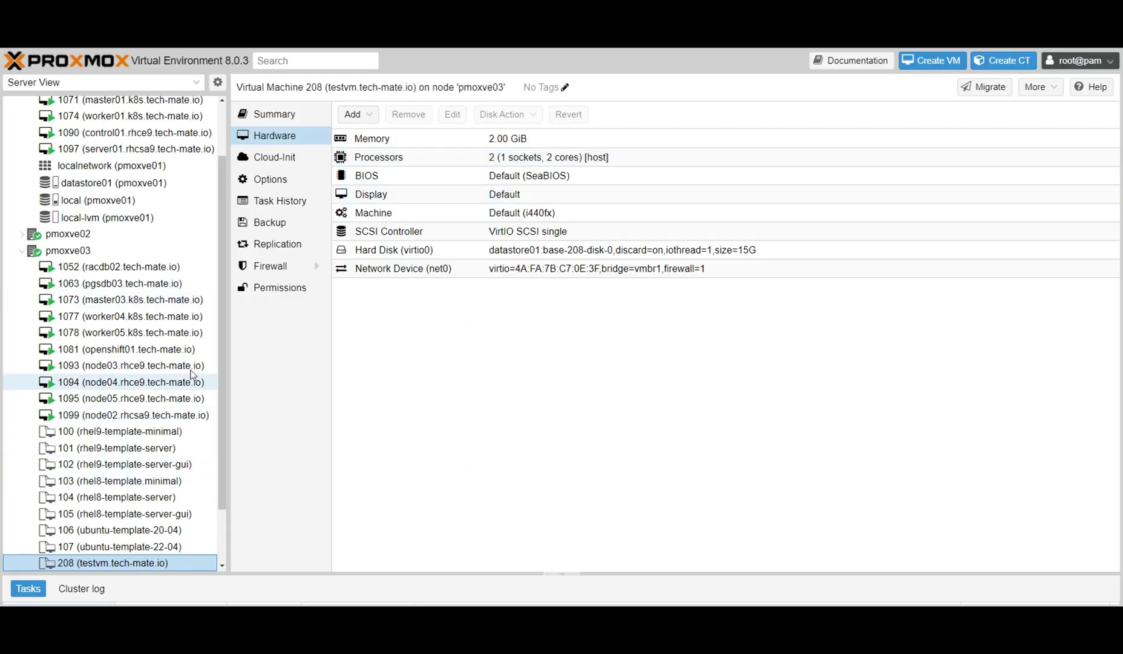
left_click_drag(222, 276, 227, 195)
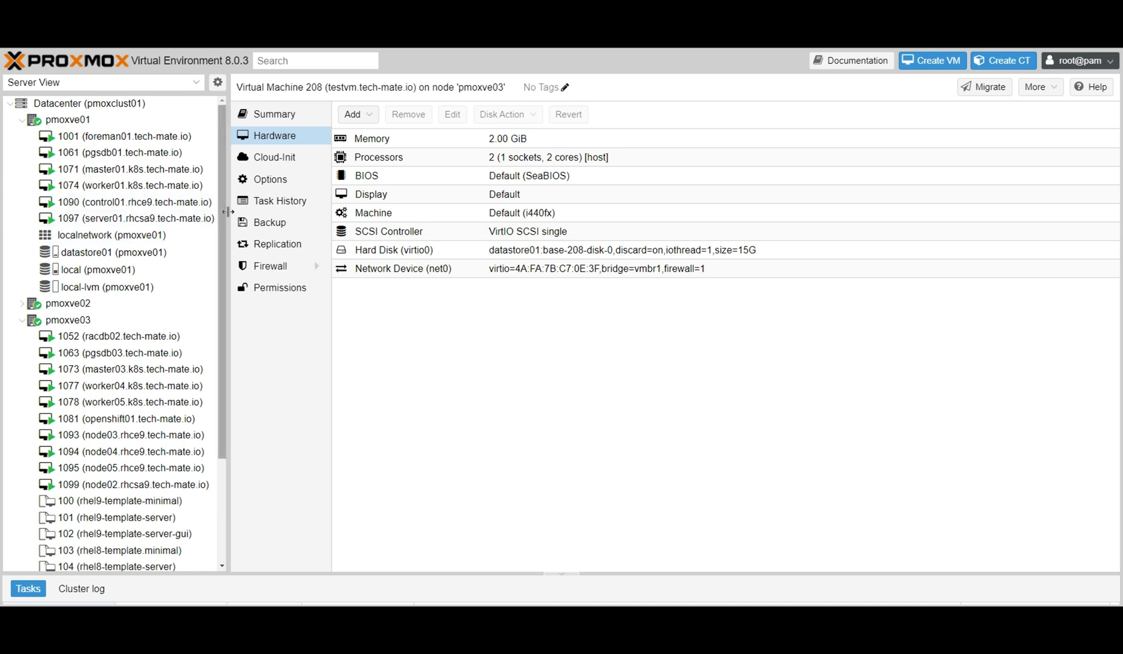
left_click_drag(218, 211, 129, 538)
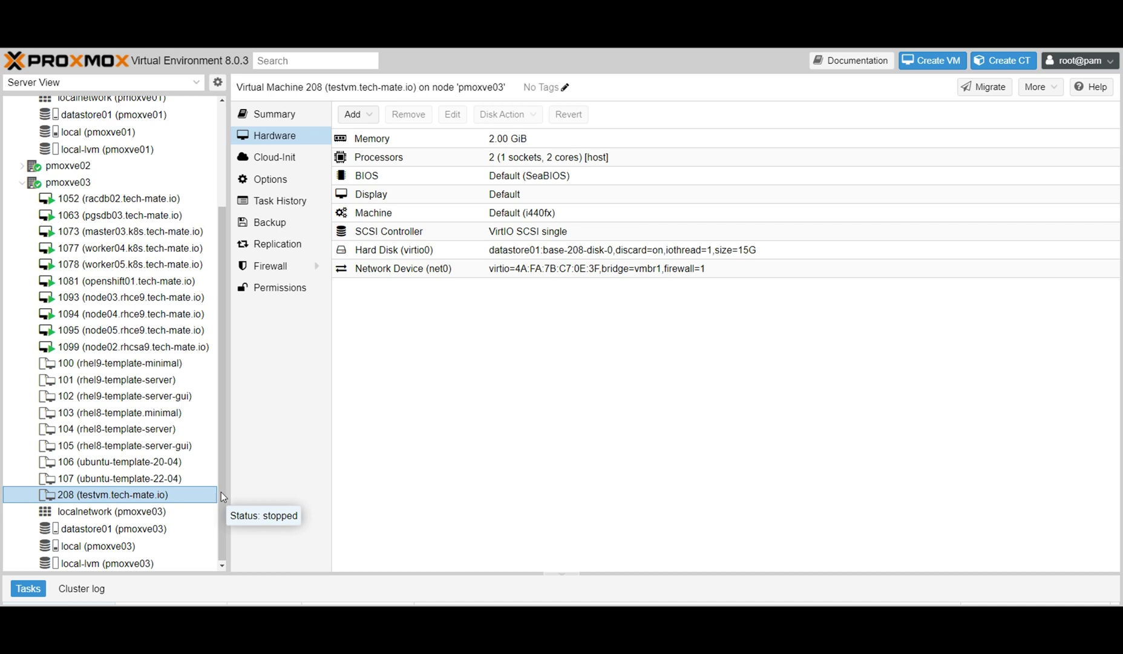
left_click(154, 368)
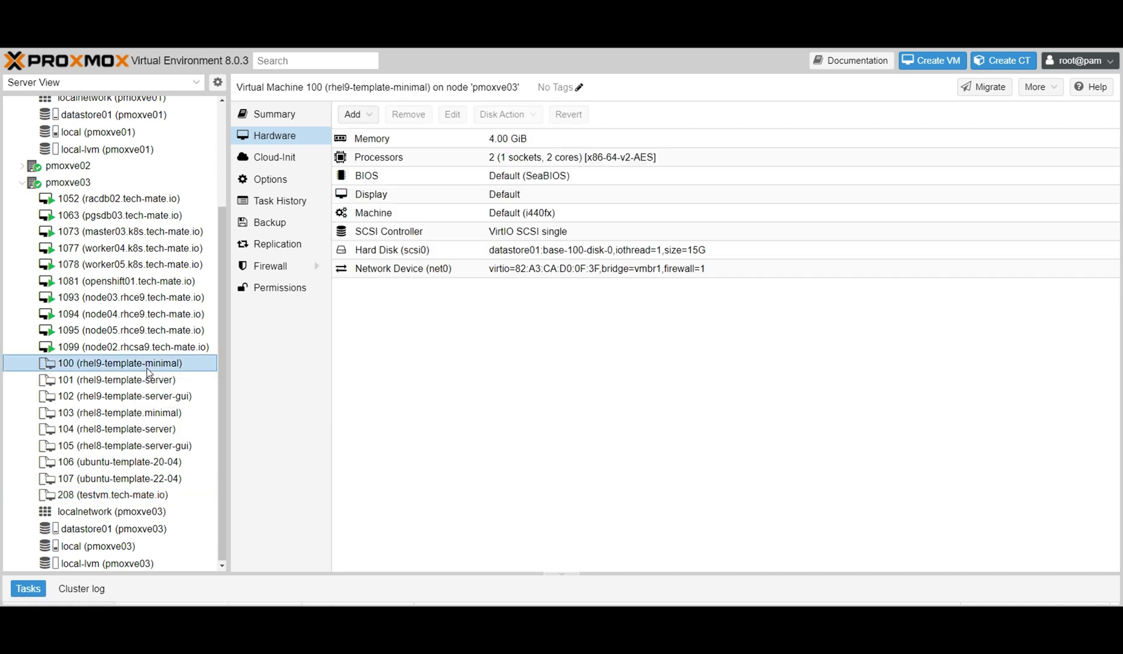
left_click(121, 382)
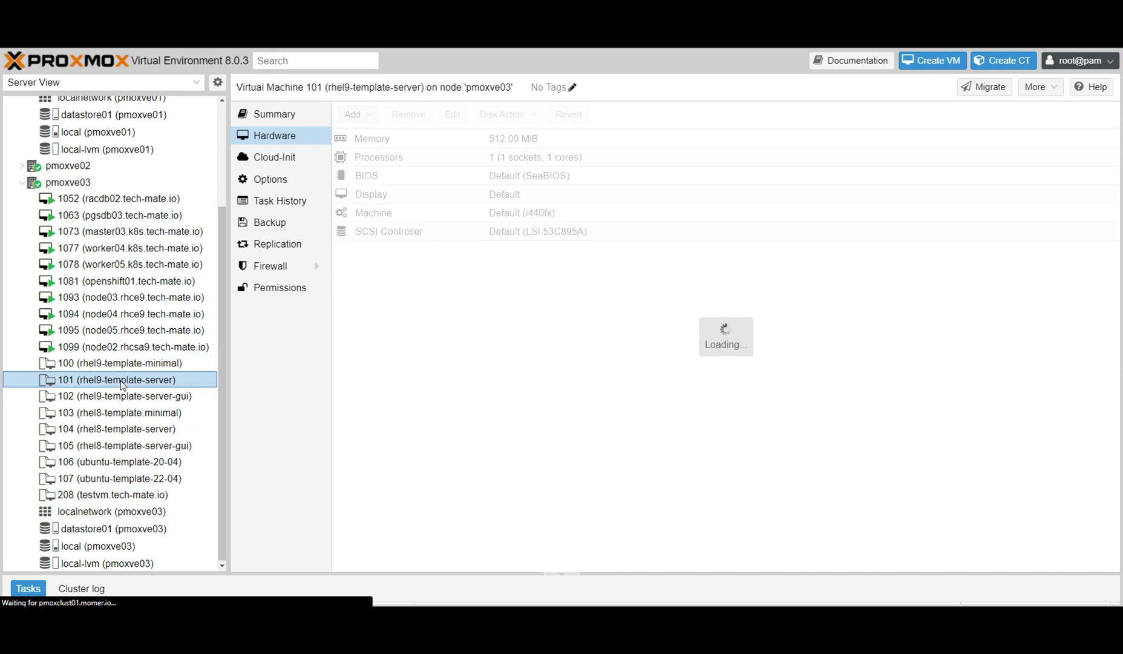
left_click(174, 397)
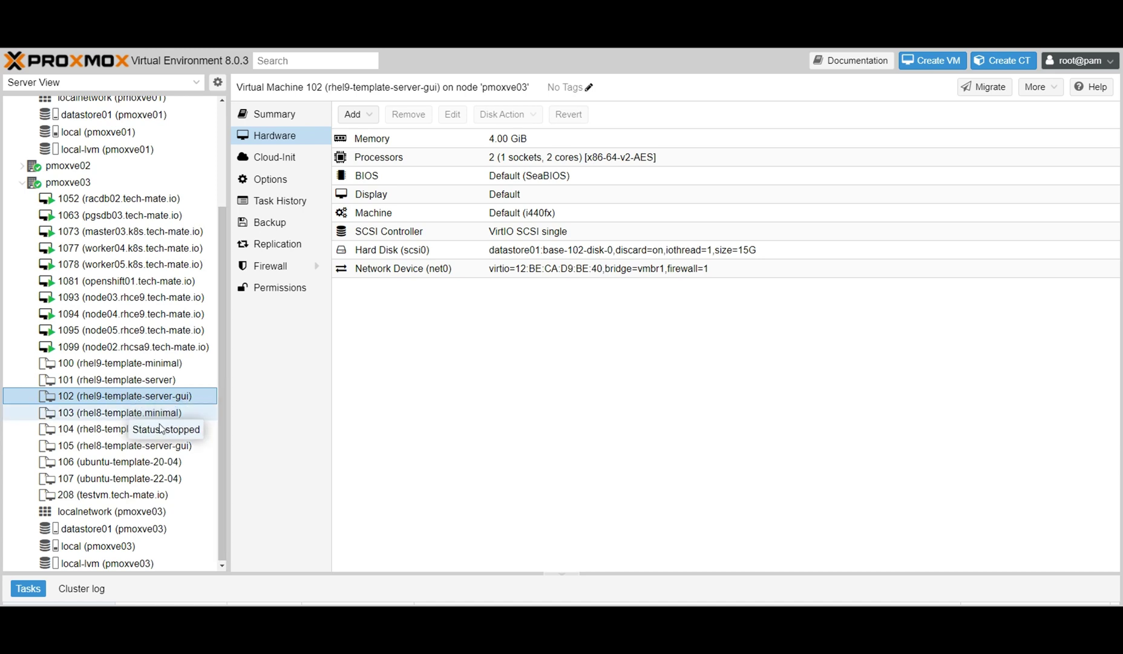
left_click(92, 498)
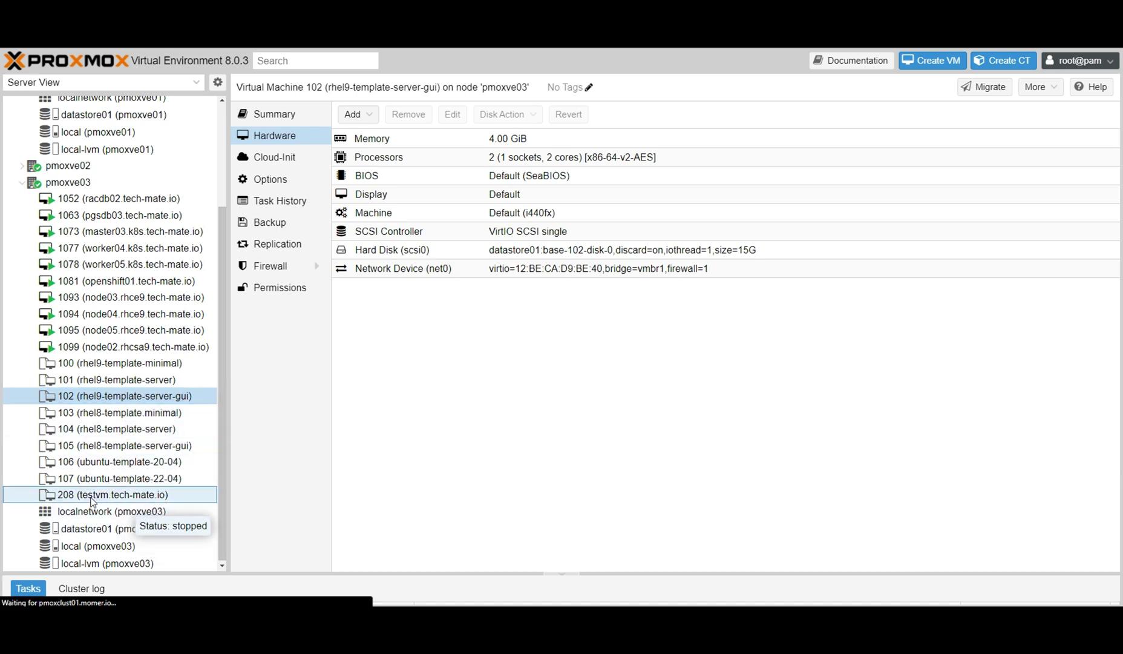
Start cloning template 208 to target node pmoxve02 with VM ID 10002.
right_click(92, 500)
left_click(137, 545)
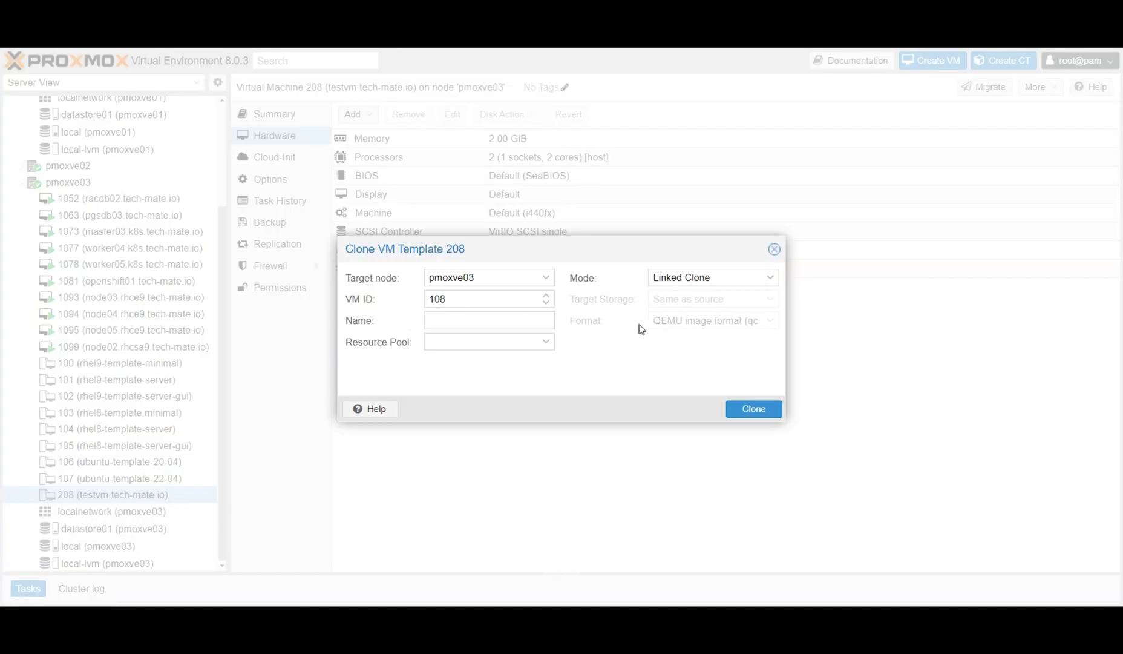
left_click(542, 281)
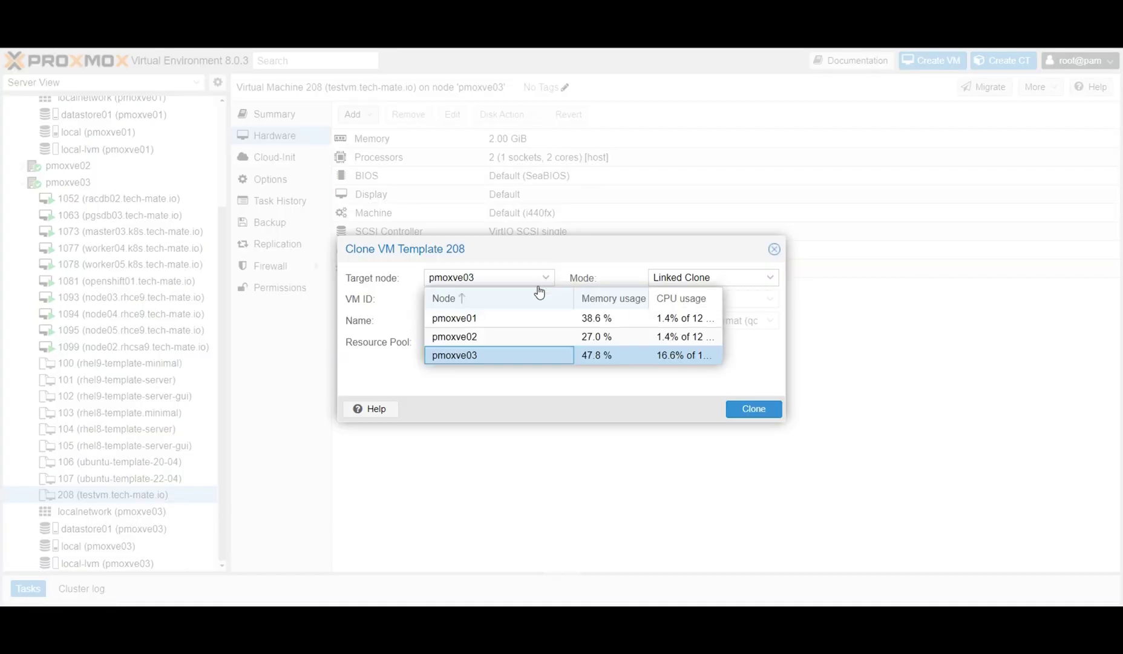
left_click(482, 319)
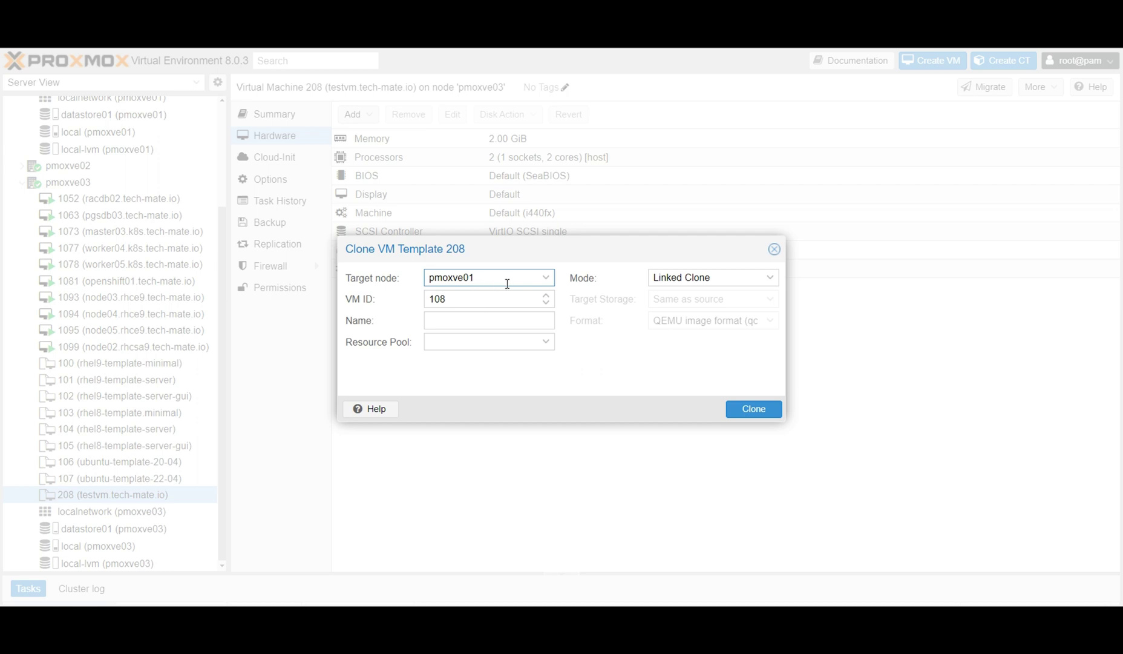
left_click(541, 279)
left_click(479, 336)
double_click(463, 298)
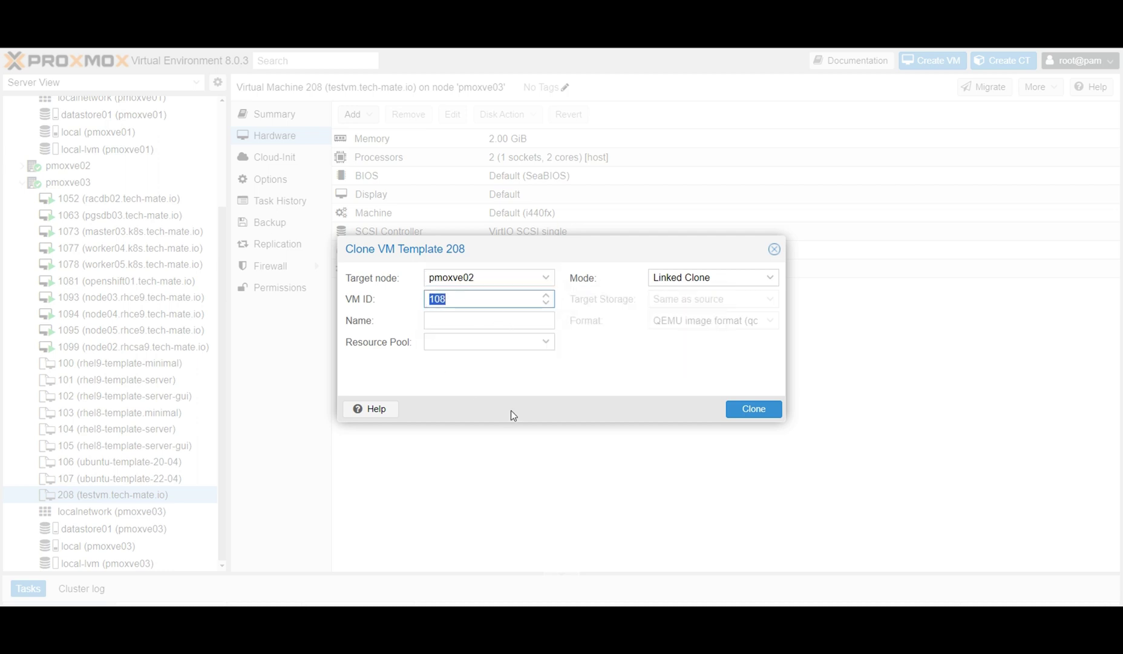
type("10")
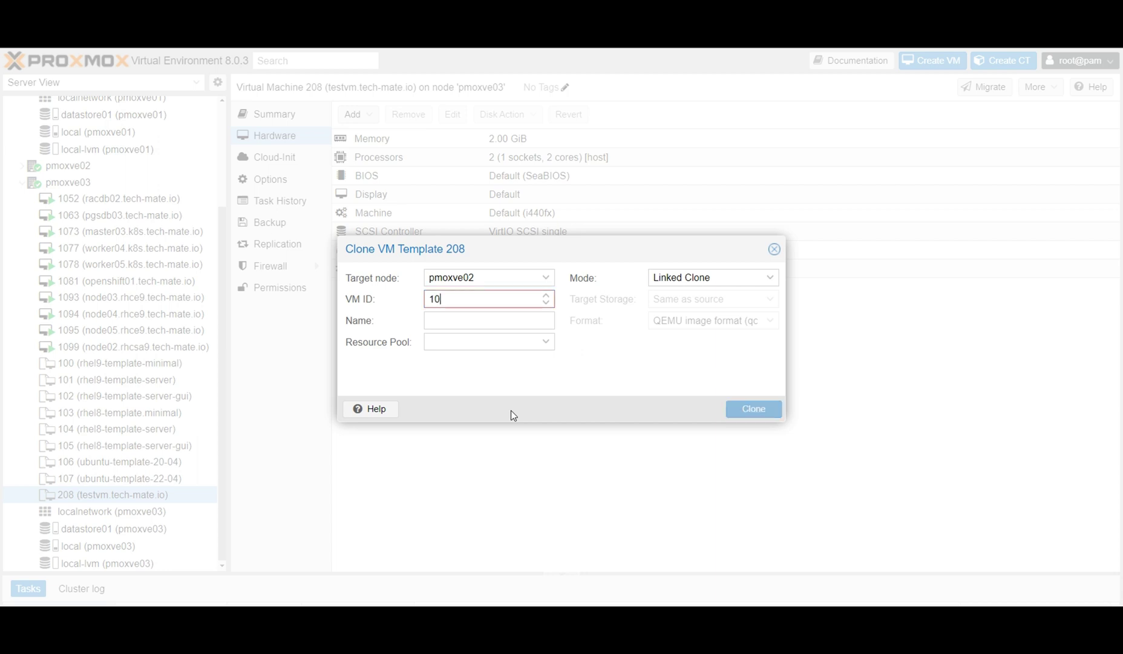
type("001")
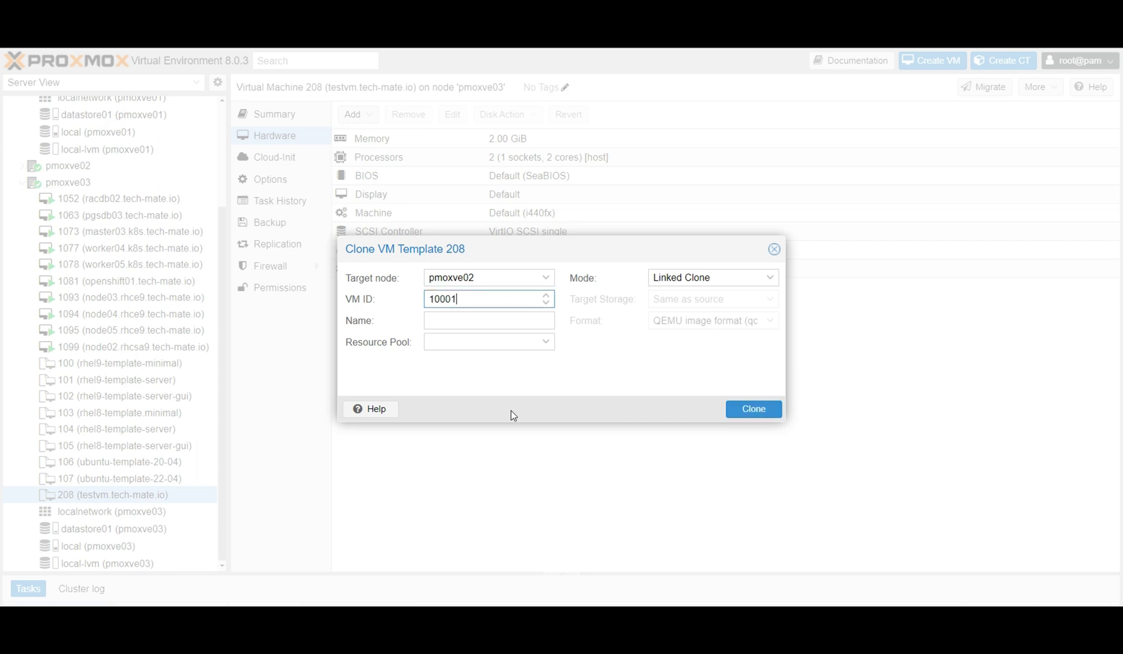
key("BackSpace")
type("2")
Name the clone mynewvm.tech-mate.io, make it a Full Clone on datastore01, and create it.
left_click(456, 321)
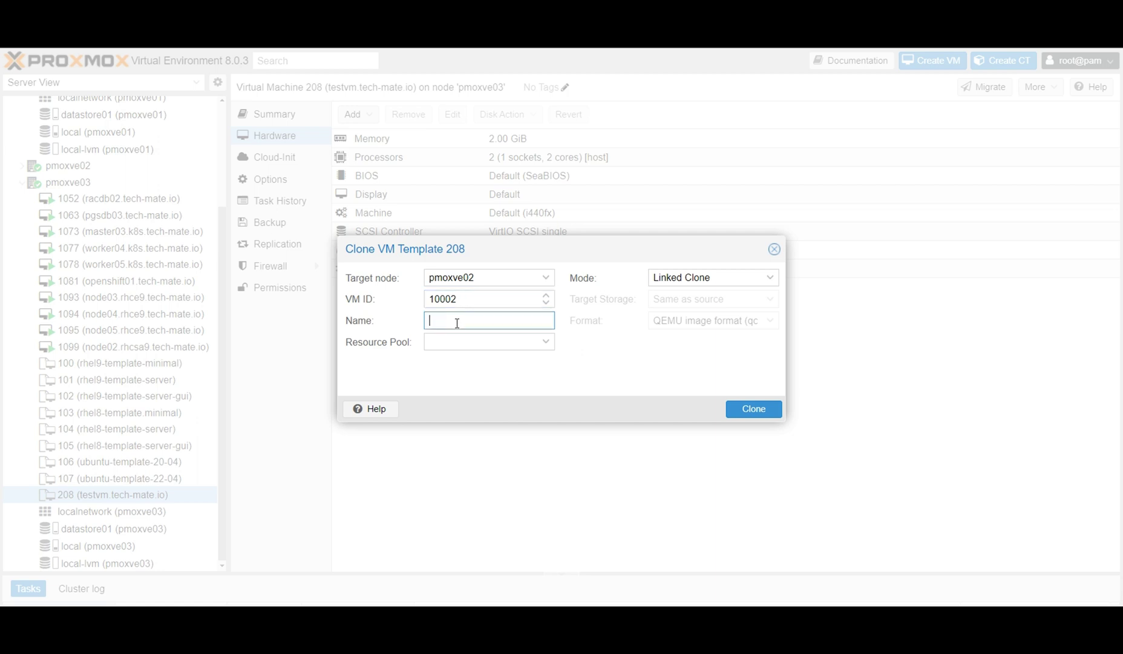
type("mynewvm.tech-mate.io")
left_click(766, 282)
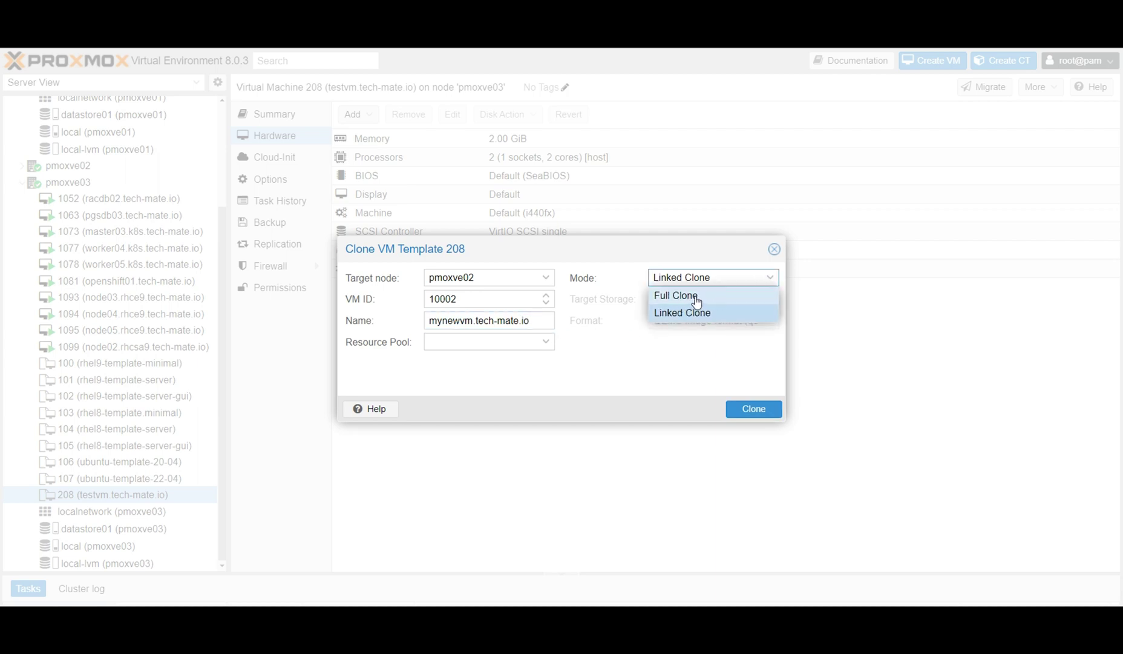
left_click(696, 299)
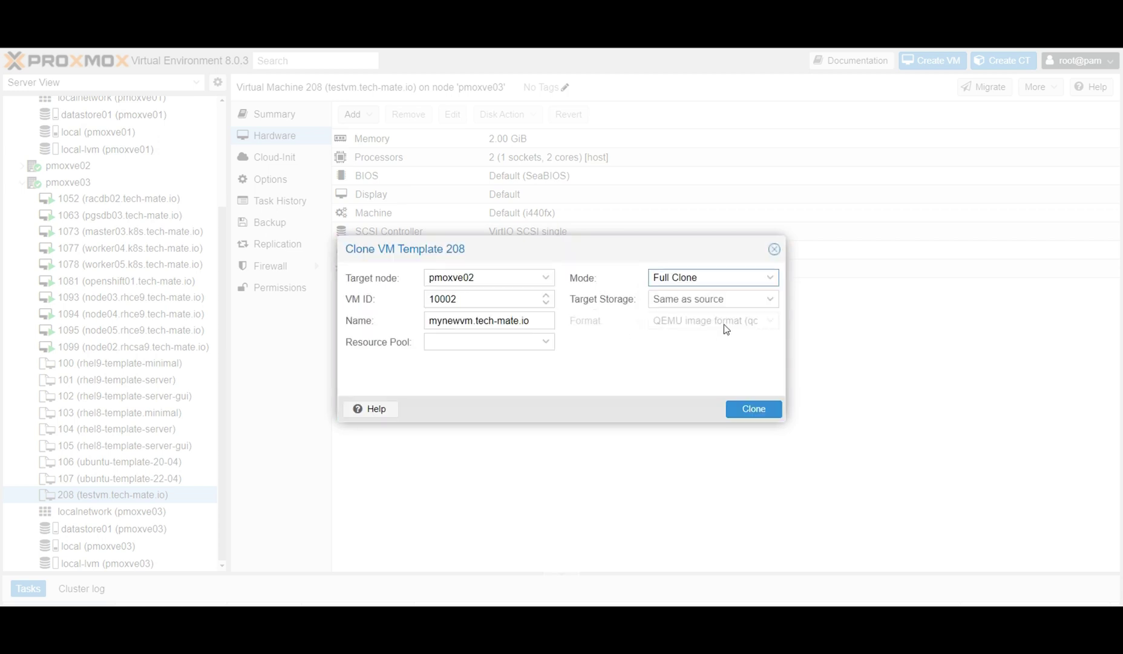
left_click(770, 298)
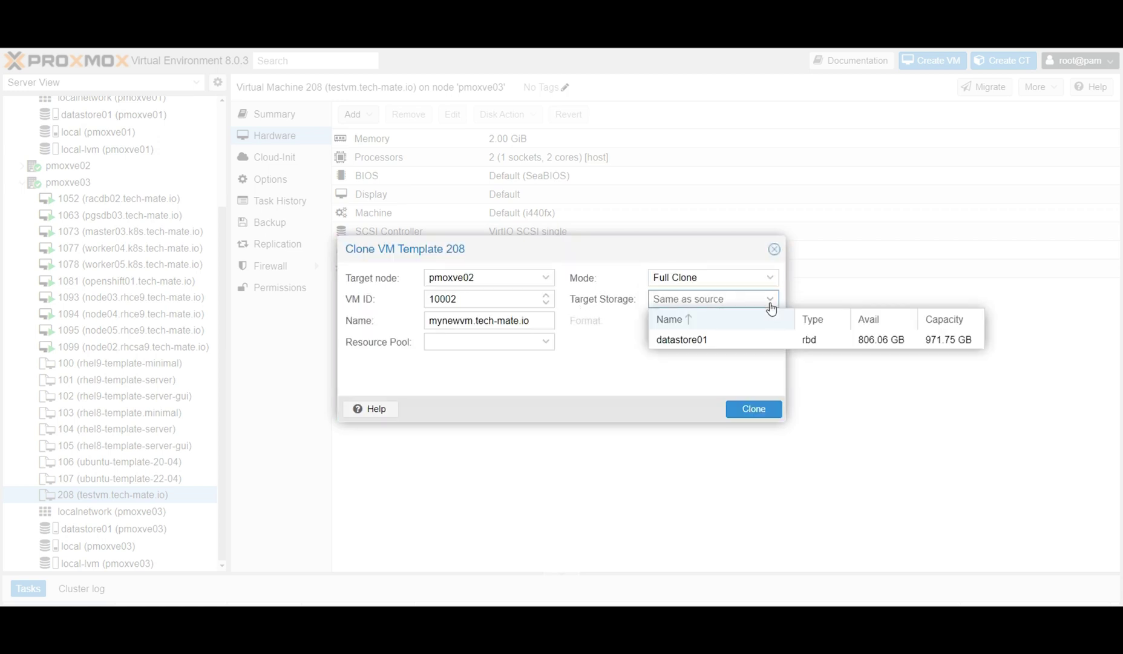
left_click(713, 342)
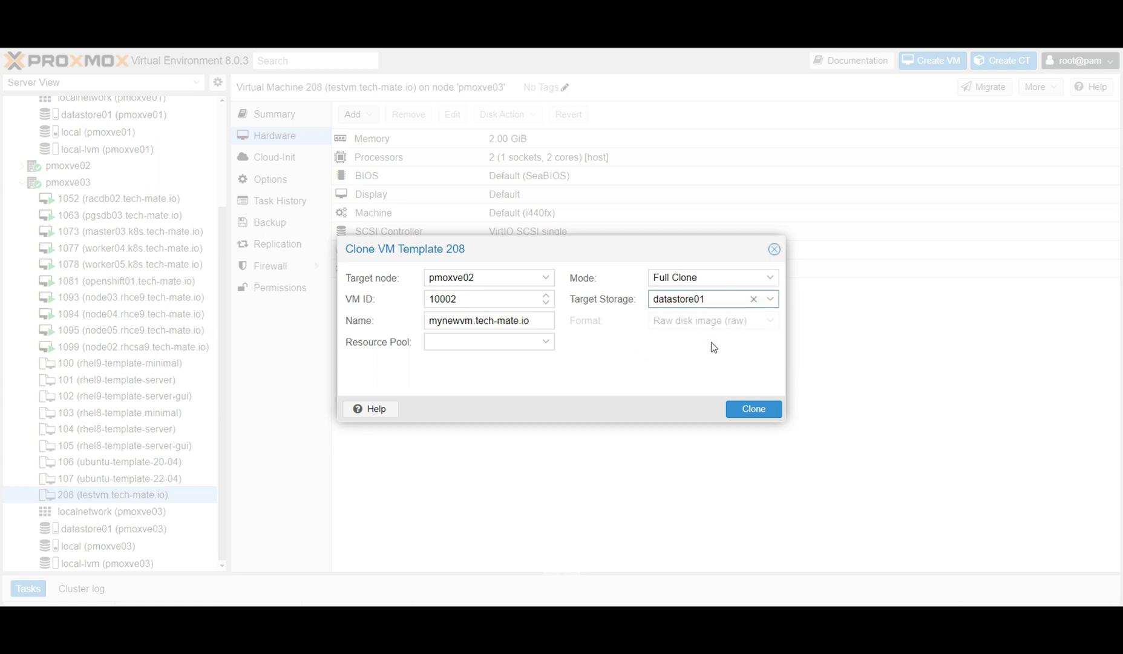
left_click(755, 414)
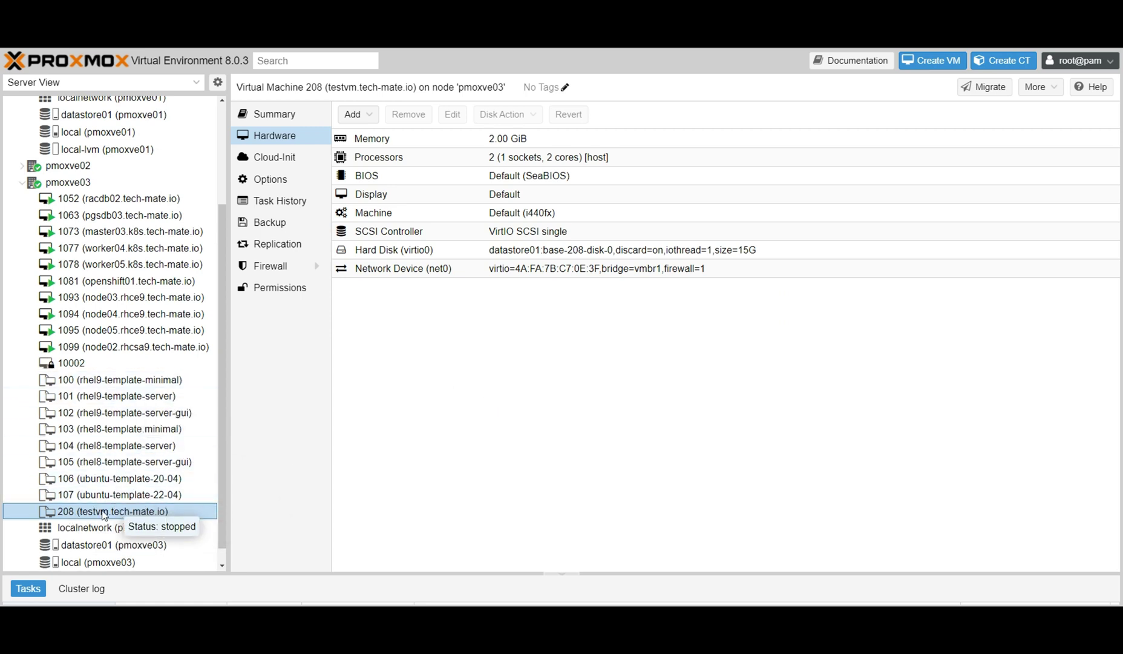
Follow the VM 208 - Clone task in the Tasks panel until it finishes OK.
mouse_move(67, 368)
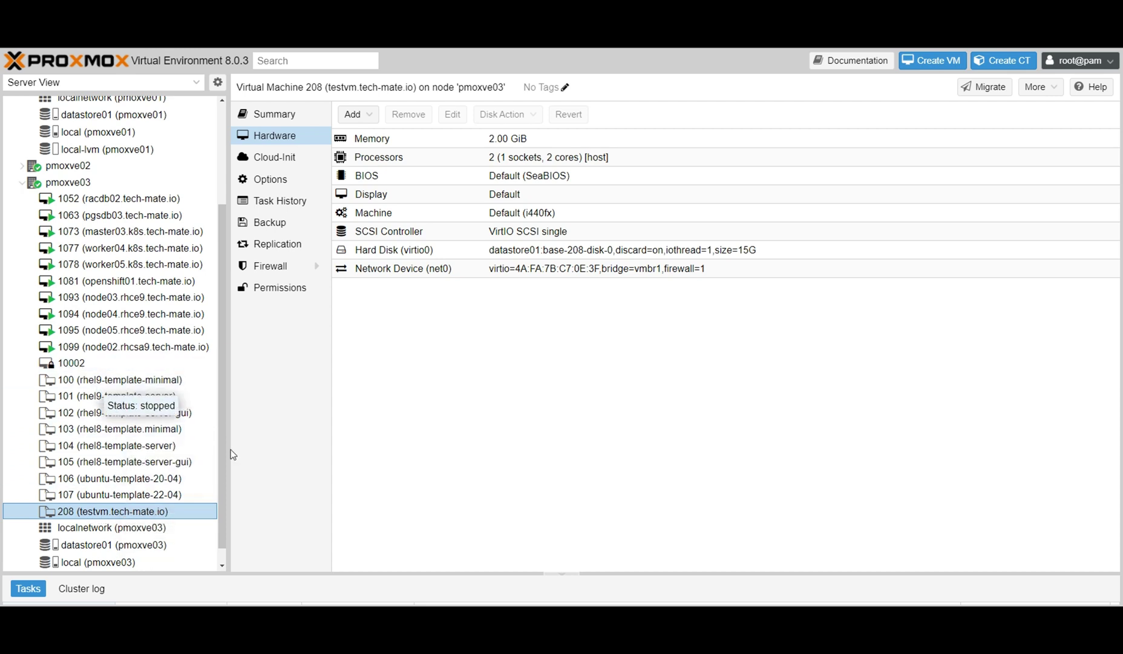
left_click_drag(377, 571, 371, 469)
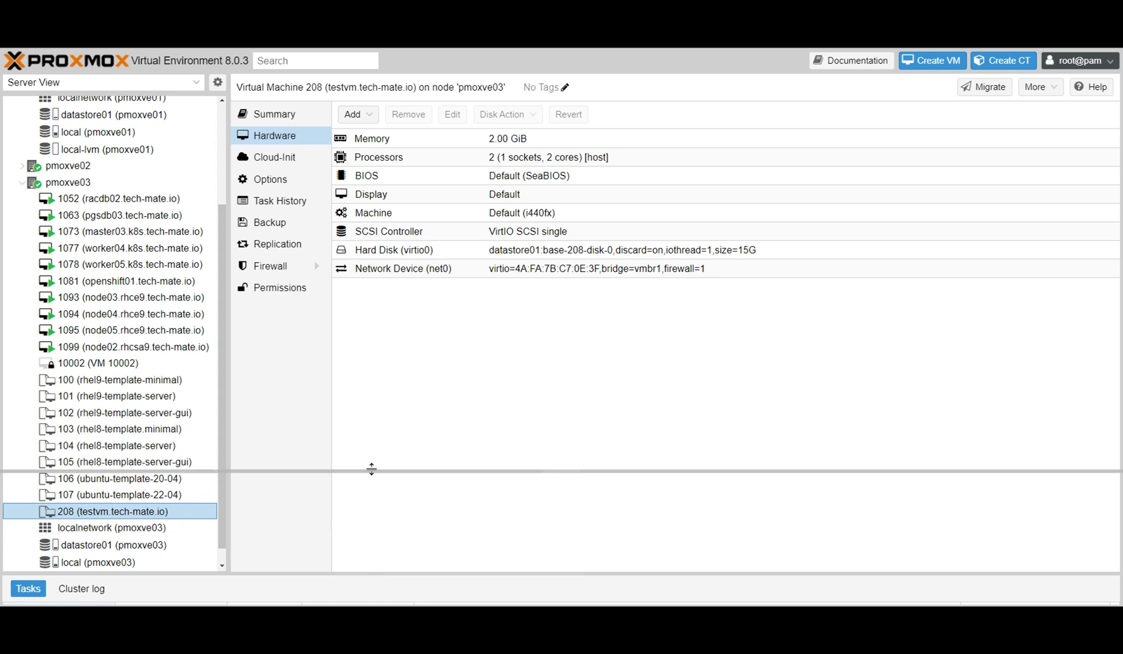
left_click(165, 533)
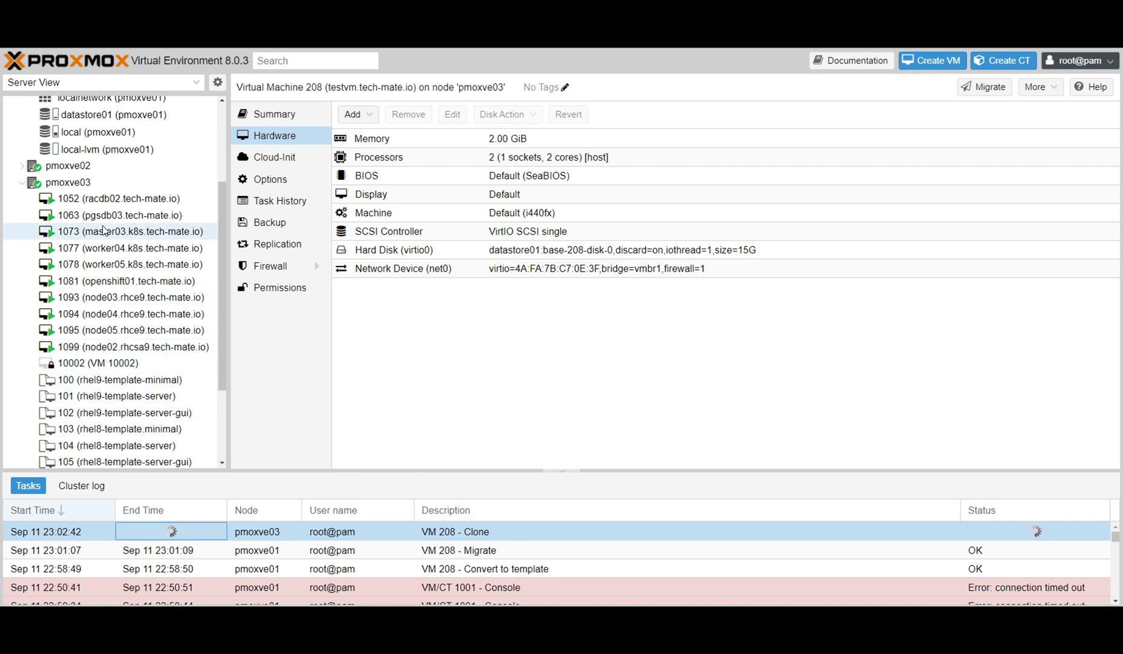
mouse_move(123, 370)
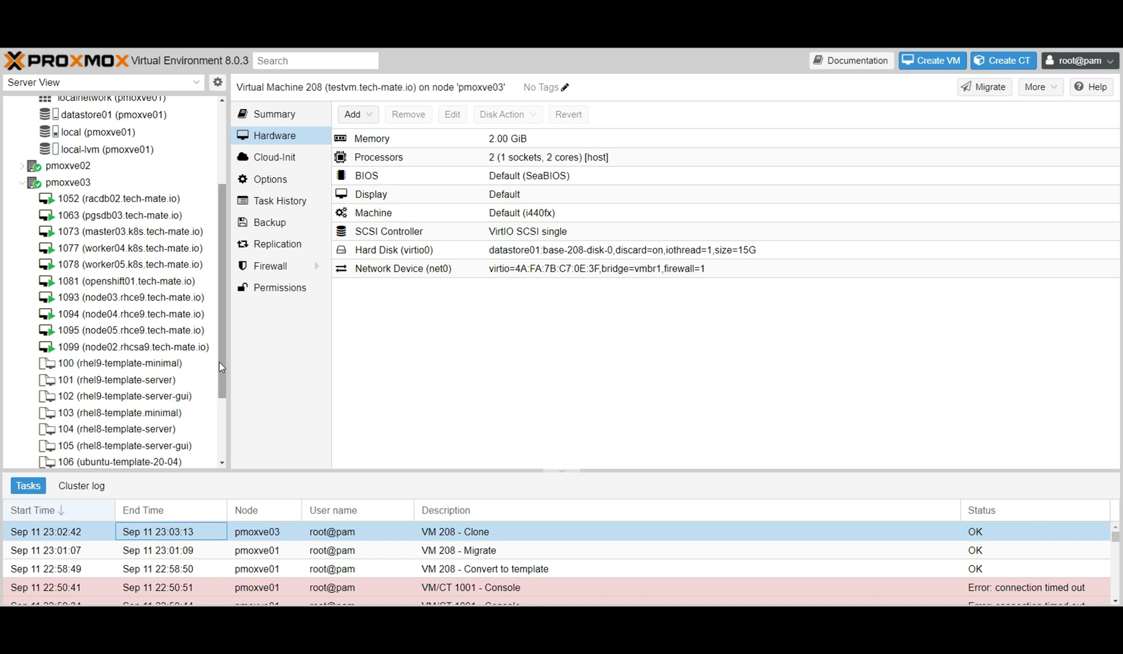
left_click_drag(222, 363, 221, 413)
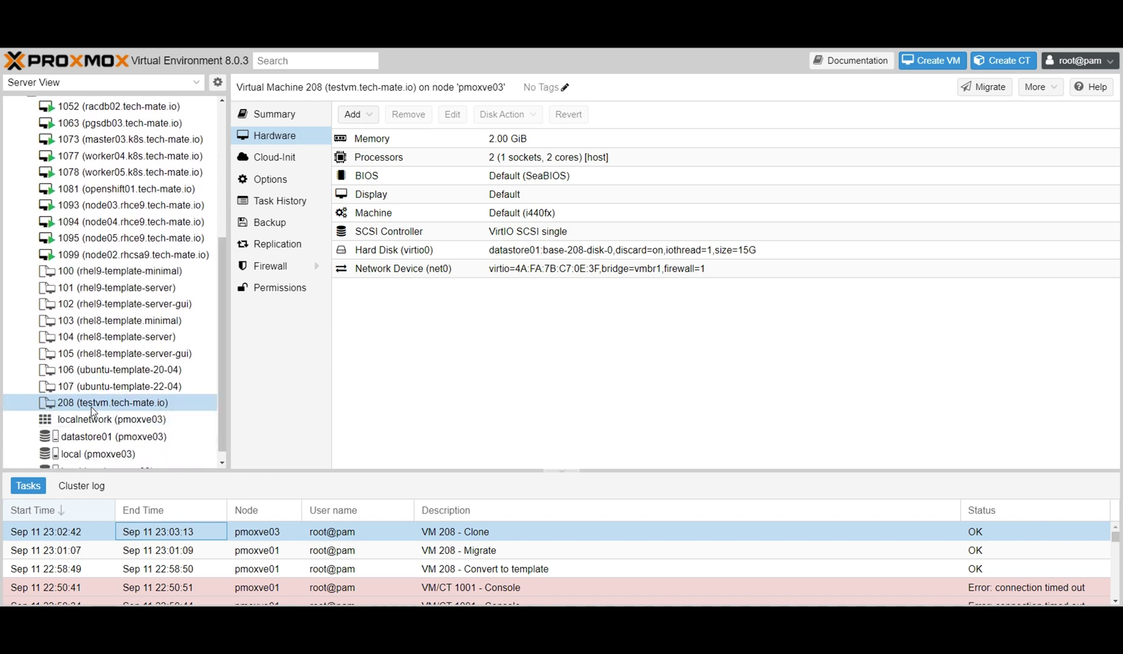
left_click_drag(222, 394, 225, 265)
Expand node pmoxve02 and open the new VM 10002.
left_click(19, 305)
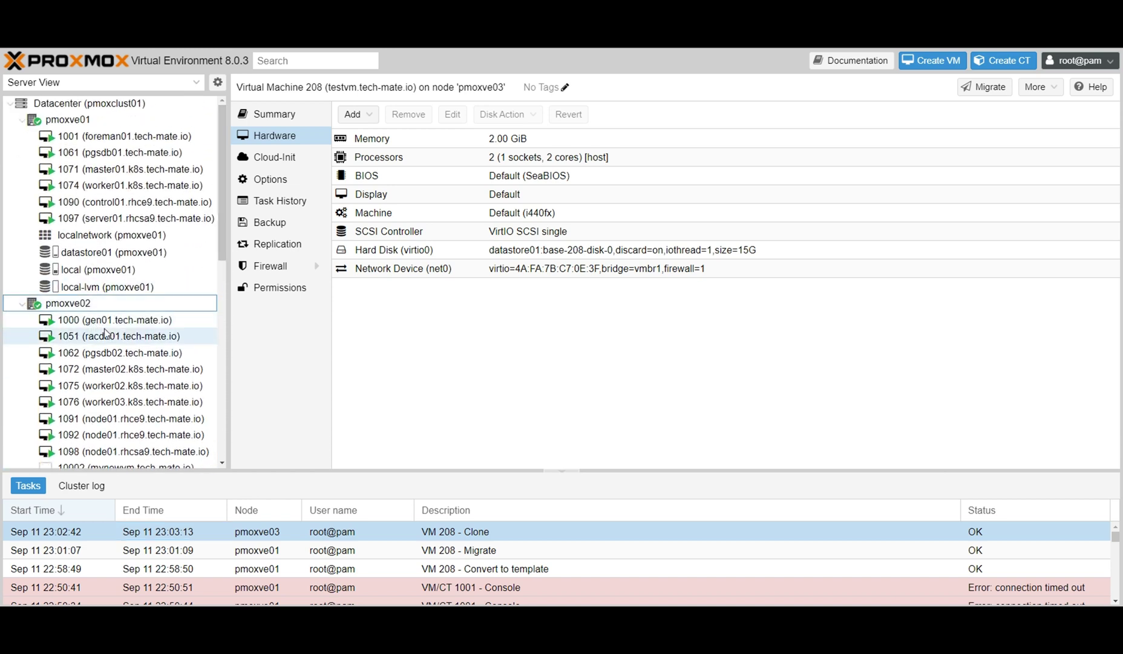
scroll(106, 328, "down", 3)
left_click(152, 289)
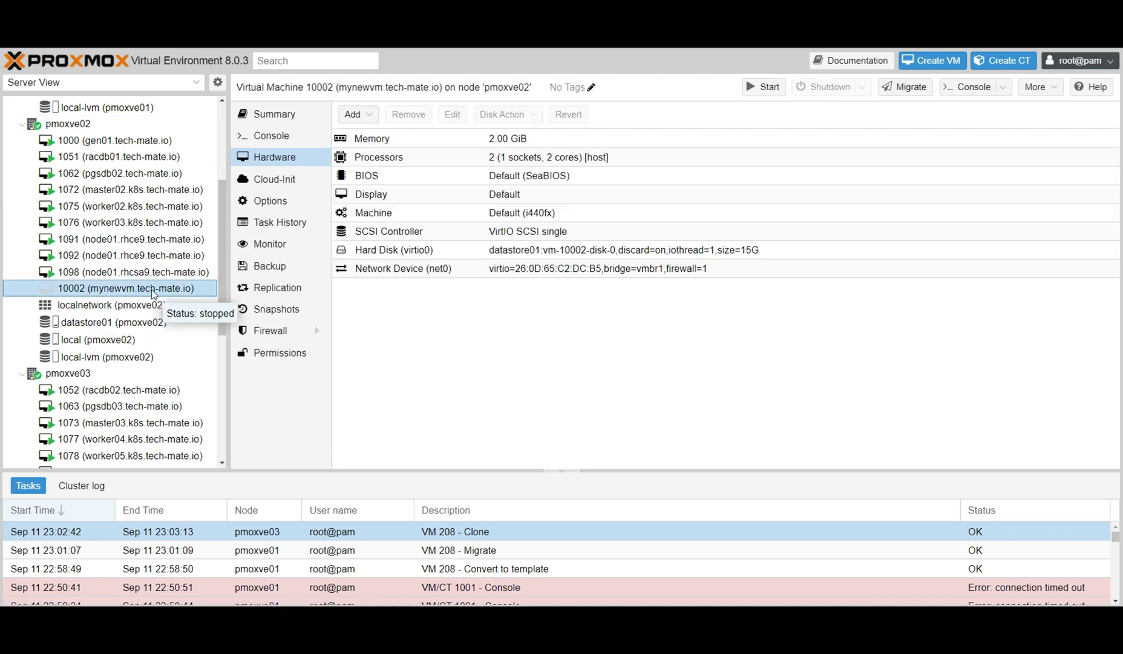
Power on VM 10002 and open its console.
right_click(153, 292)
left_click(175, 319)
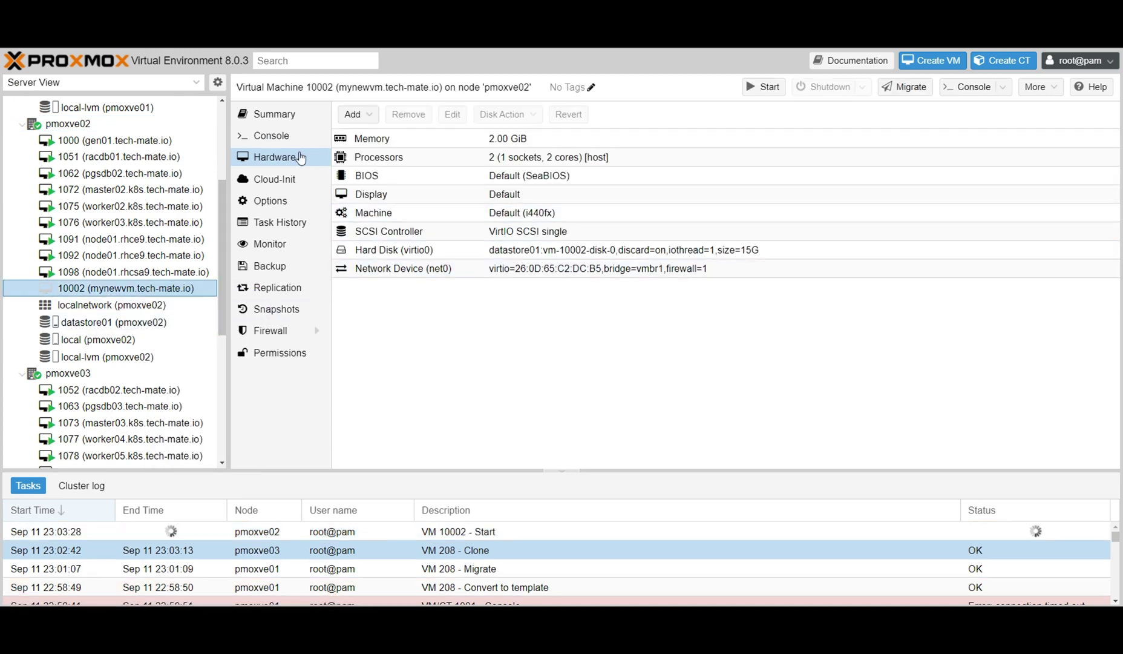
left_click(271, 136)
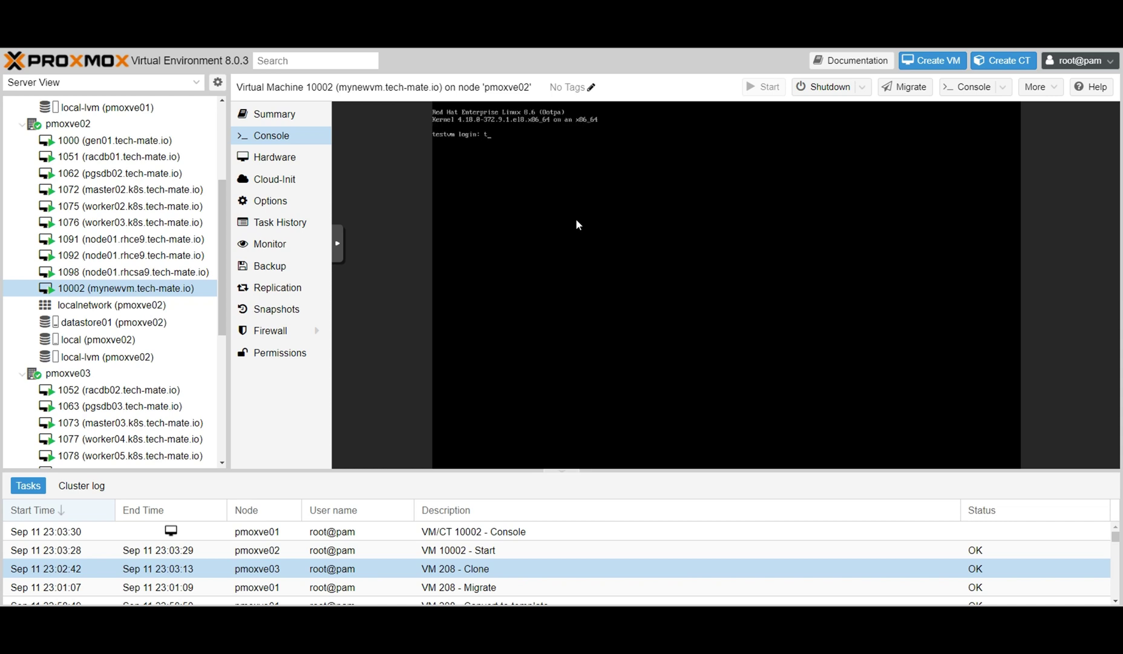
Log in, check hostname and ip add, become root, and type hostnamectl set-hostname mynewvm.tech-mate.io.
type("techmate")
key("Return")
key("Return")
key("Return")
key("Return")
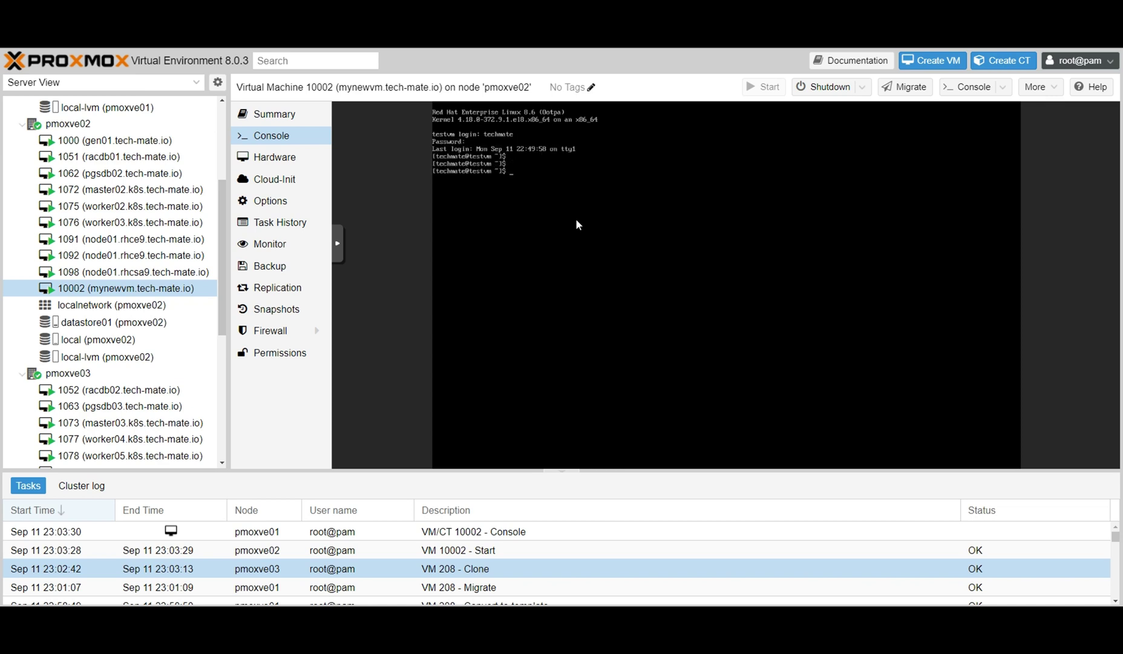
type("hostnam")
type("e")
key("Return")
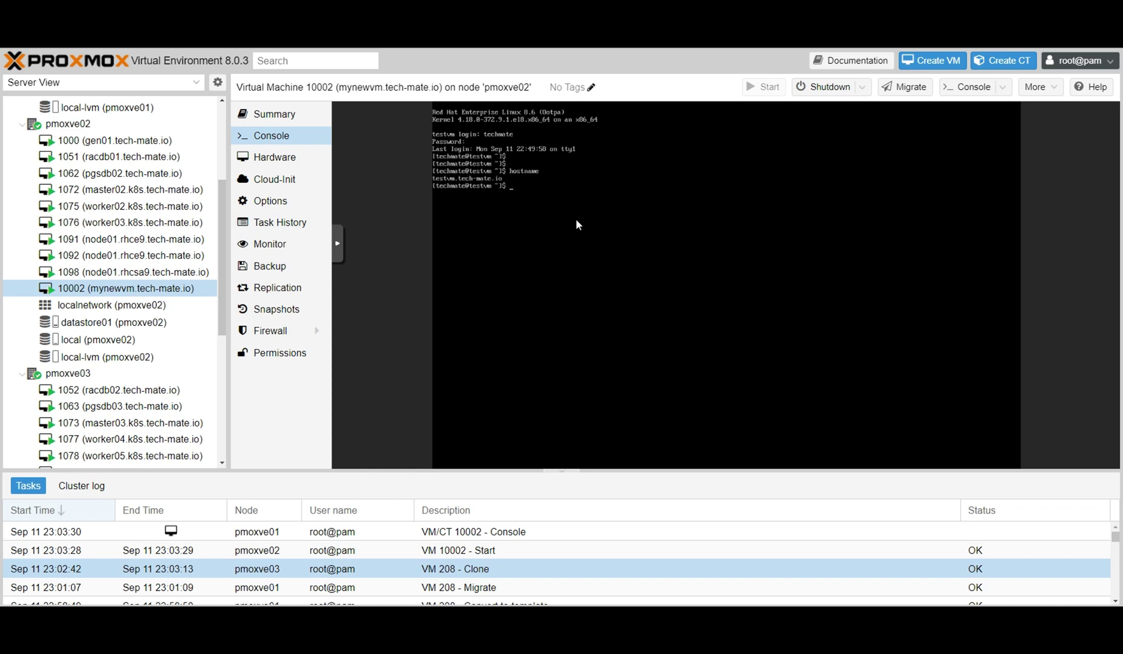
type("ip add")
key("Return")
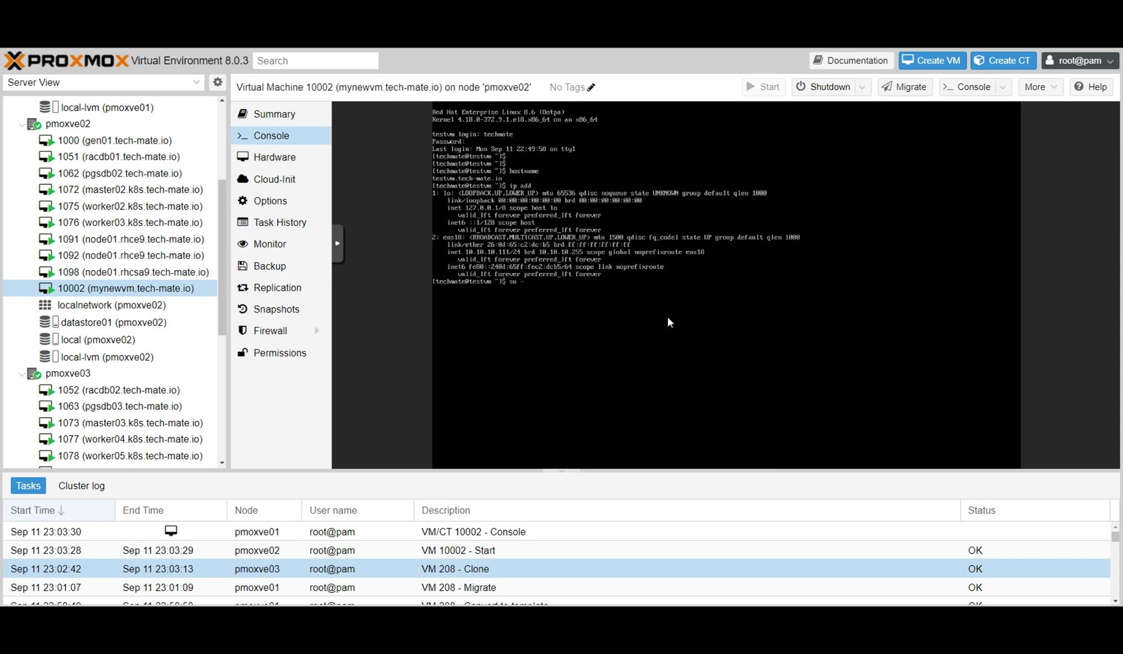
key("Return")
key("Return")
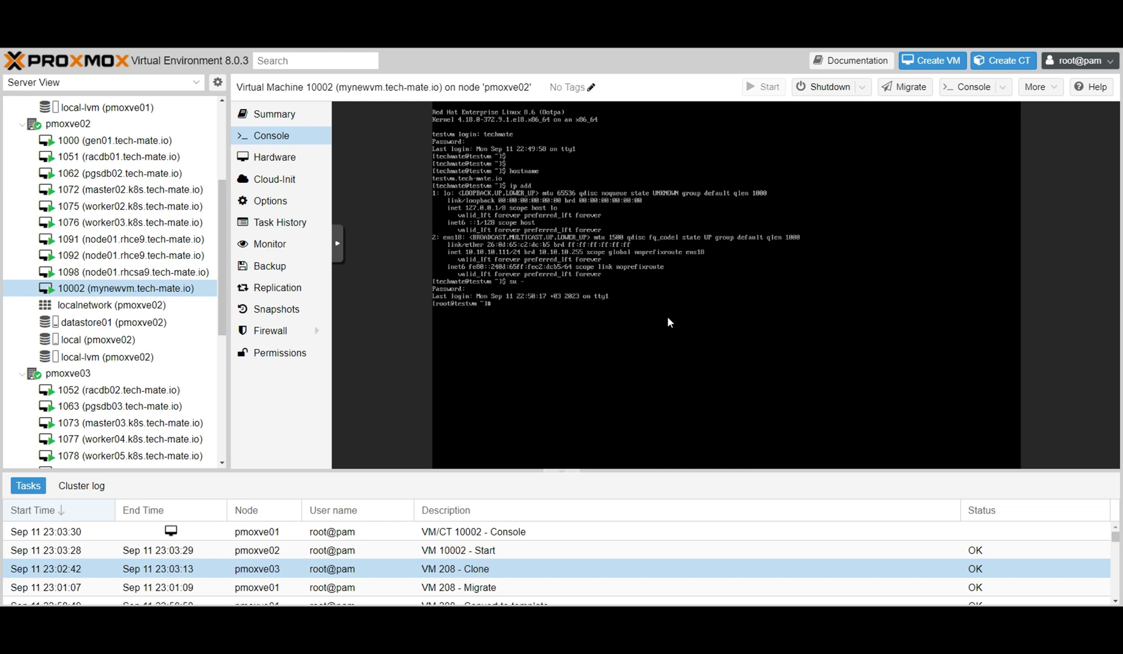
type("hostnamectl  set-hostname mynewvm.tech-mate.io")
Apply the new hostname, then go to /etc/sysconfig/network-scripts and list its files.
key("Return")
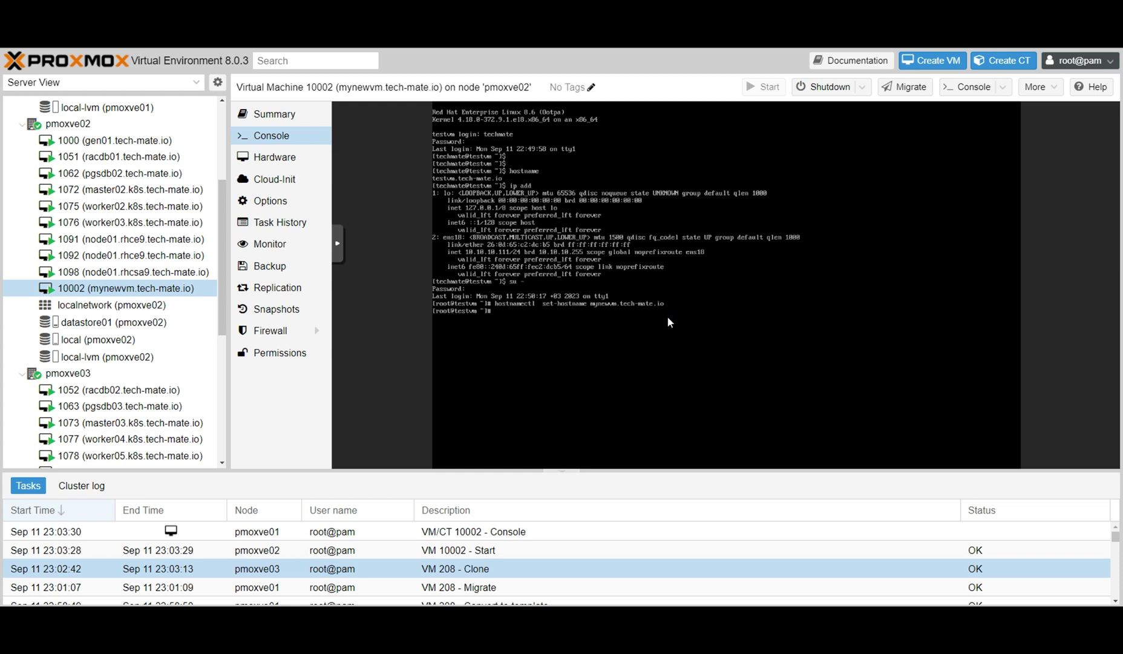
type("cd /e")
type("syste")
key("BackSpace")
type("con")
key("Tab")
type("network")
key("Tab")
key("Return")
type("l")
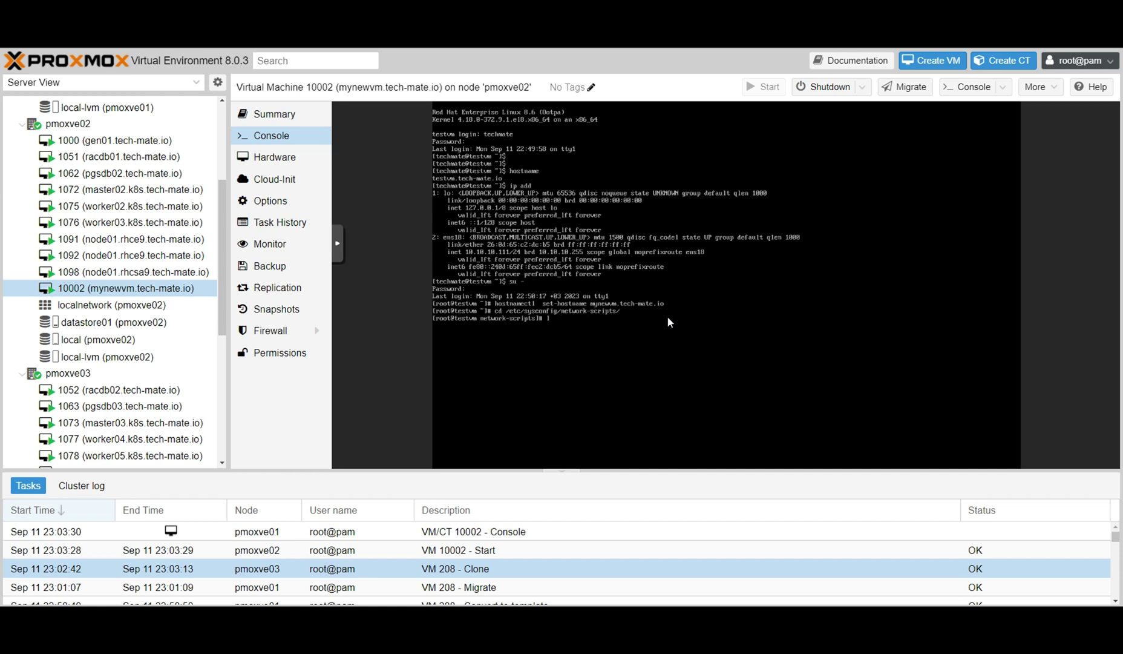
type("s")
key("Return")
Edit ifcfg-ens18 in vi so IPADDR reads 10.10.10.113, then save with :wq.
type("vi i")
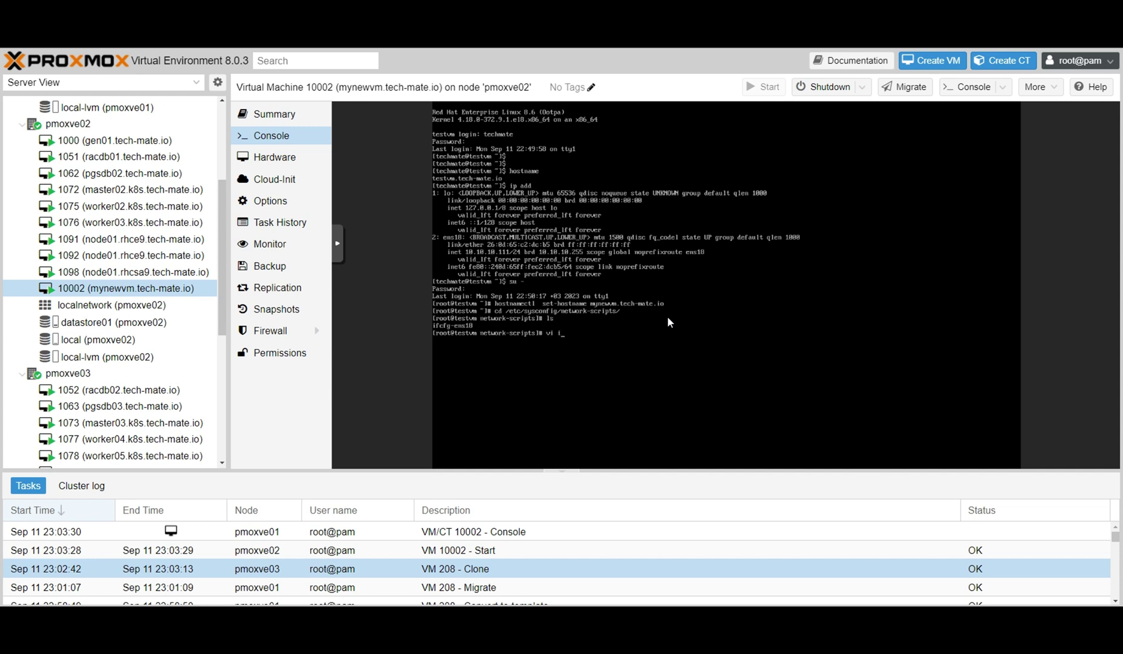
key("Tab")
key("Return")
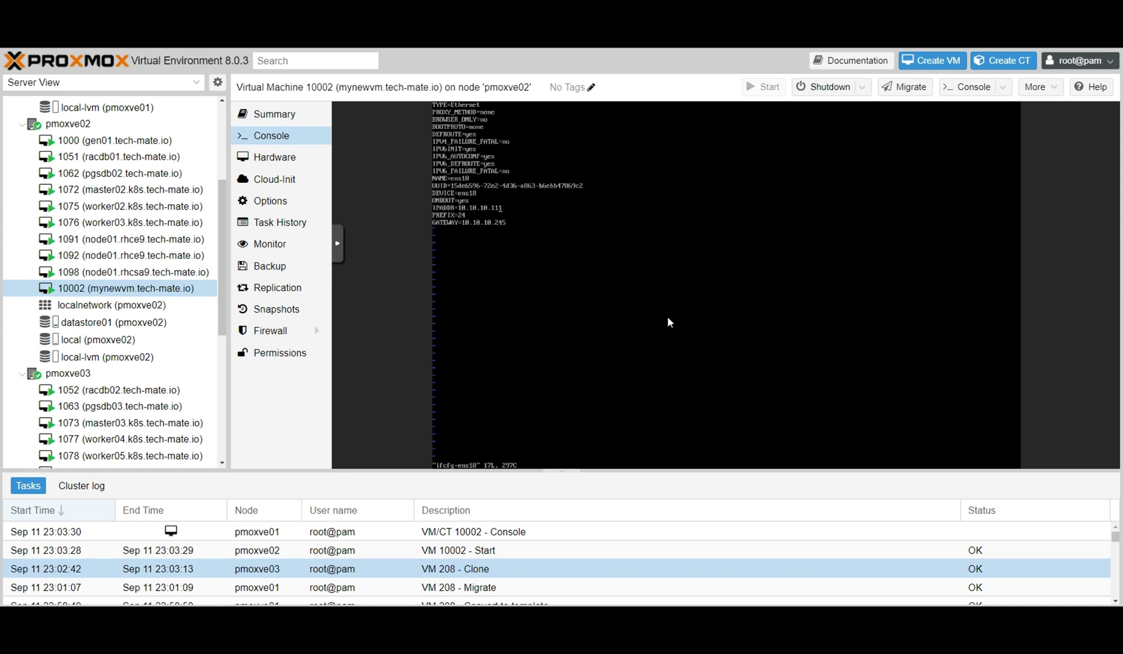
key("shift+n")
key("shift+r")
type("1")
key("Escape")
type(":wq")
key("Return")
Reboot the VM to apply the new address.
key("Return")
key("Return")
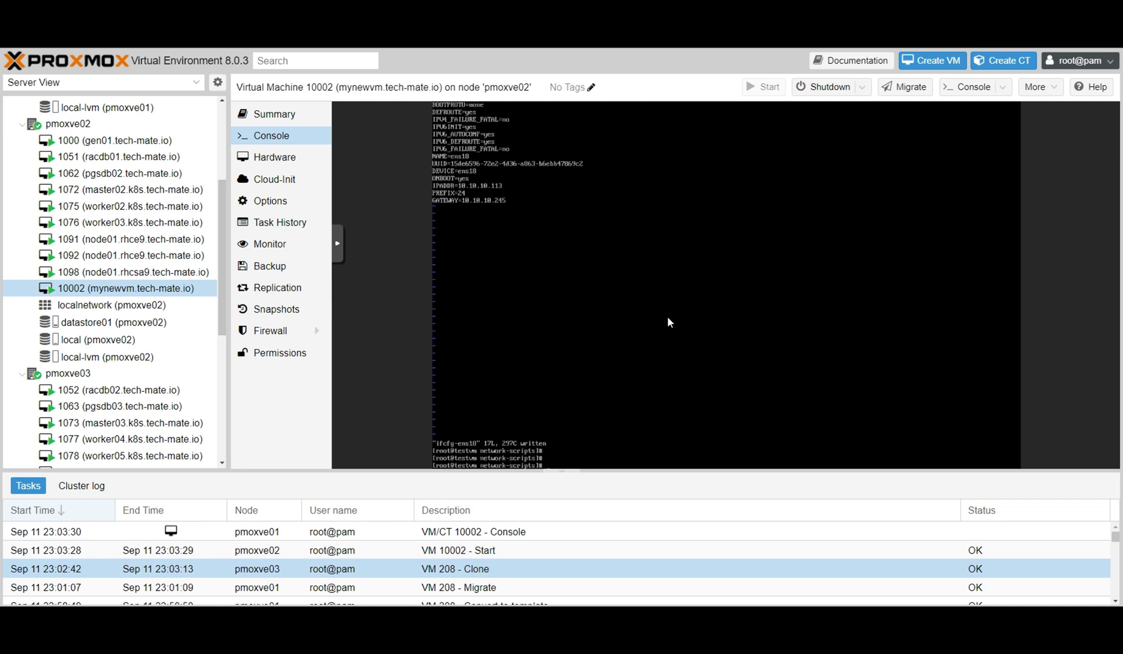
key("Return")
type("reboo")
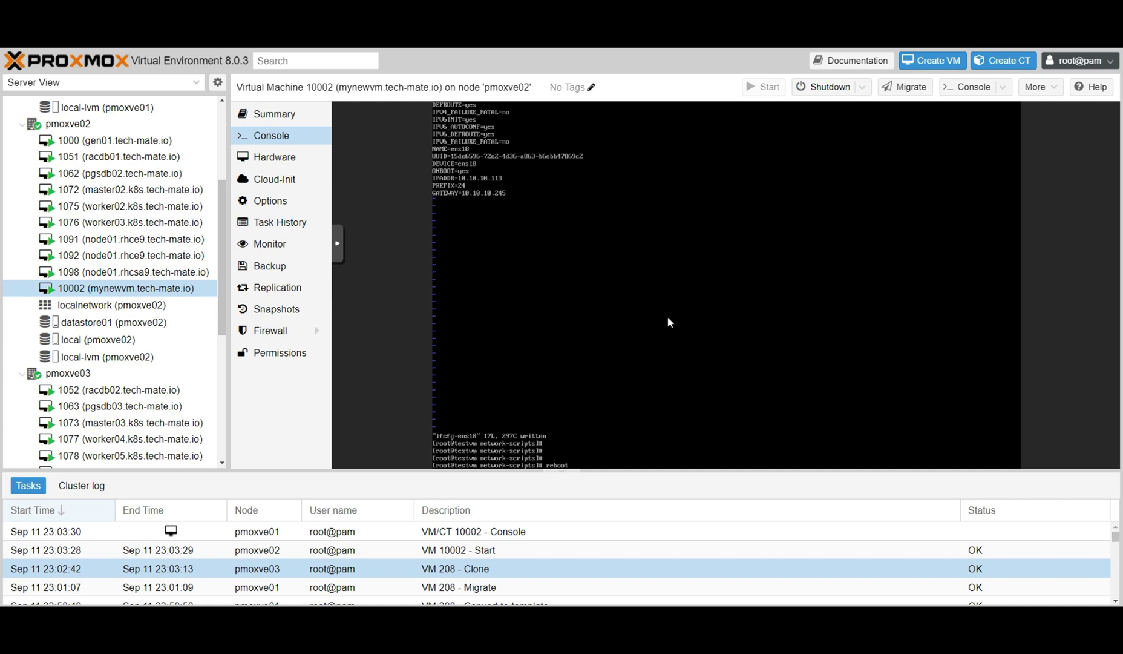
type("t")
key("Return")
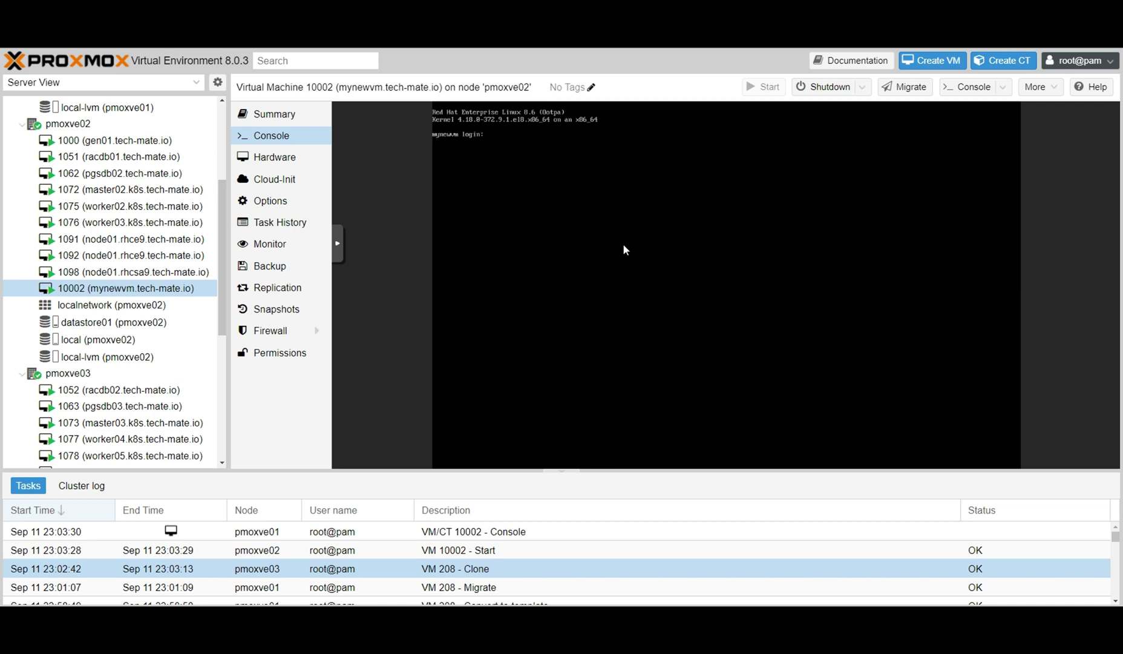
Log back in and verify hostname mynewvm.tech-mate.io and ens18 address 10.10.10.113/24.
type("techmate")
key("Return")
key("Return")
key("Return")
key("Return")
key("Return")
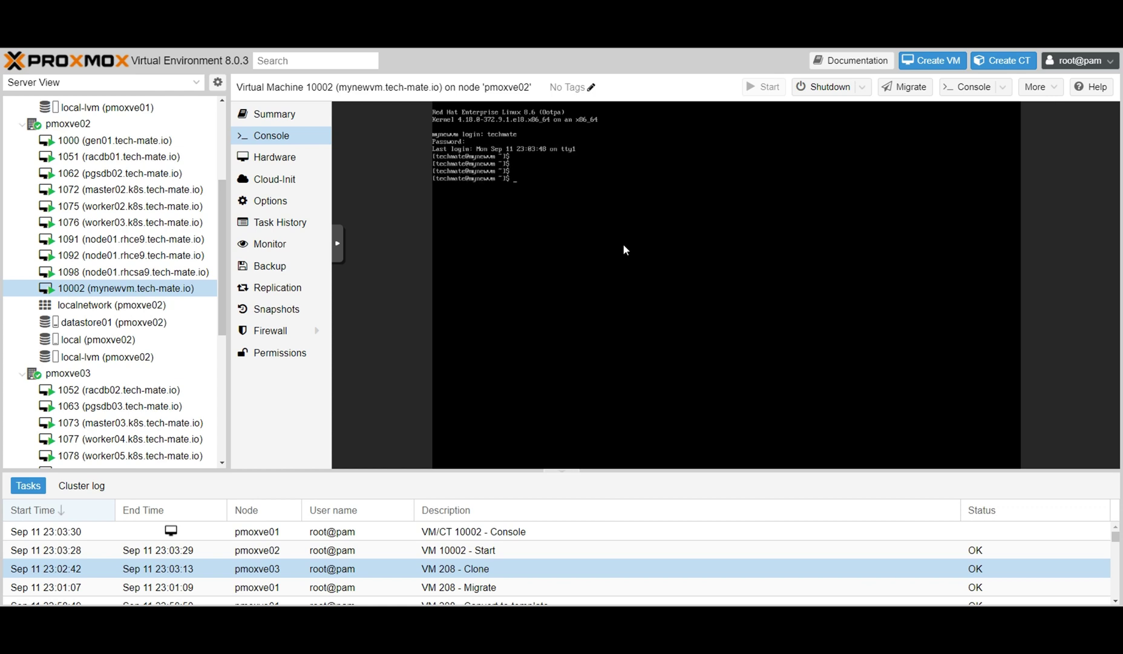
type("hostname")
key("Return")
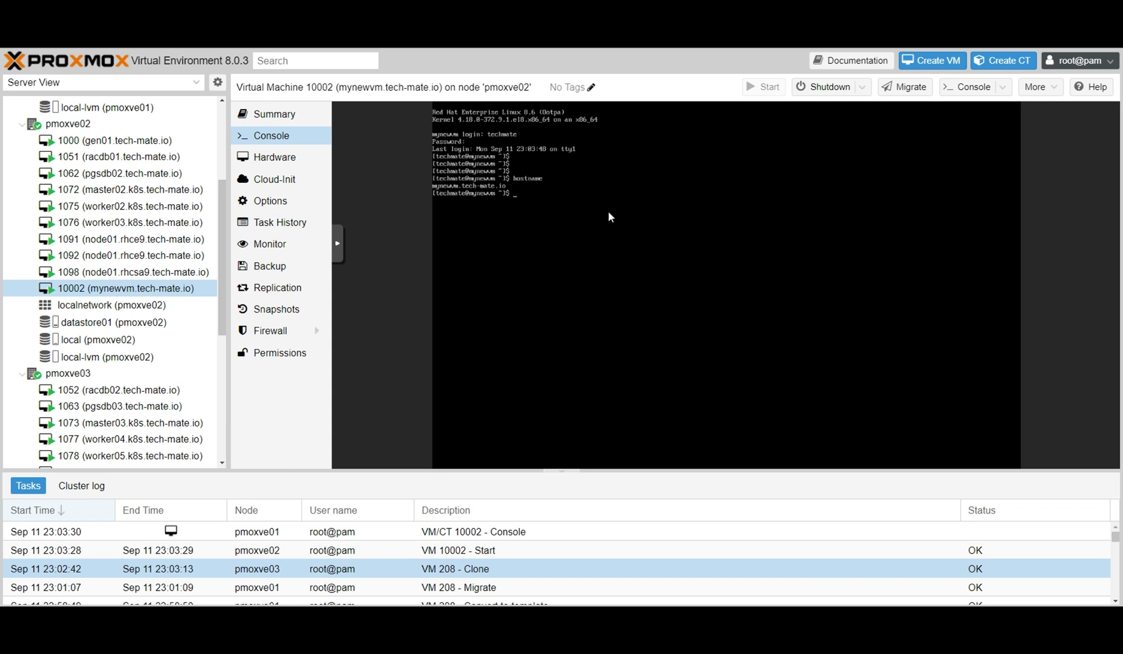
type("ip add")
key("Return")
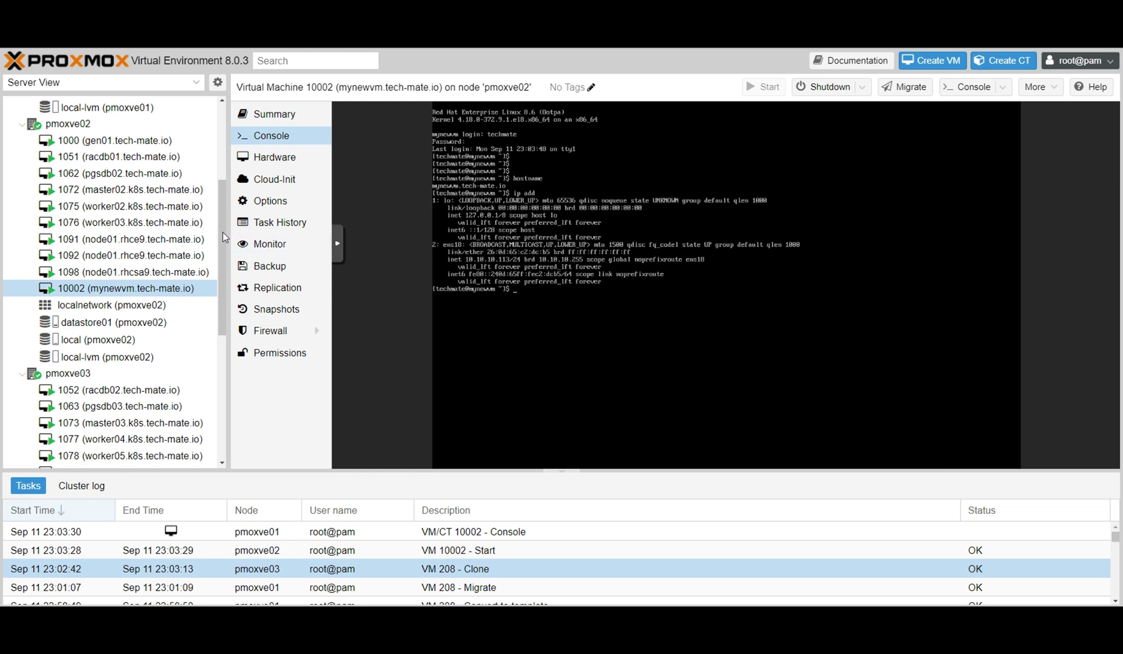
left_click_drag(222, 232, 224, 362)
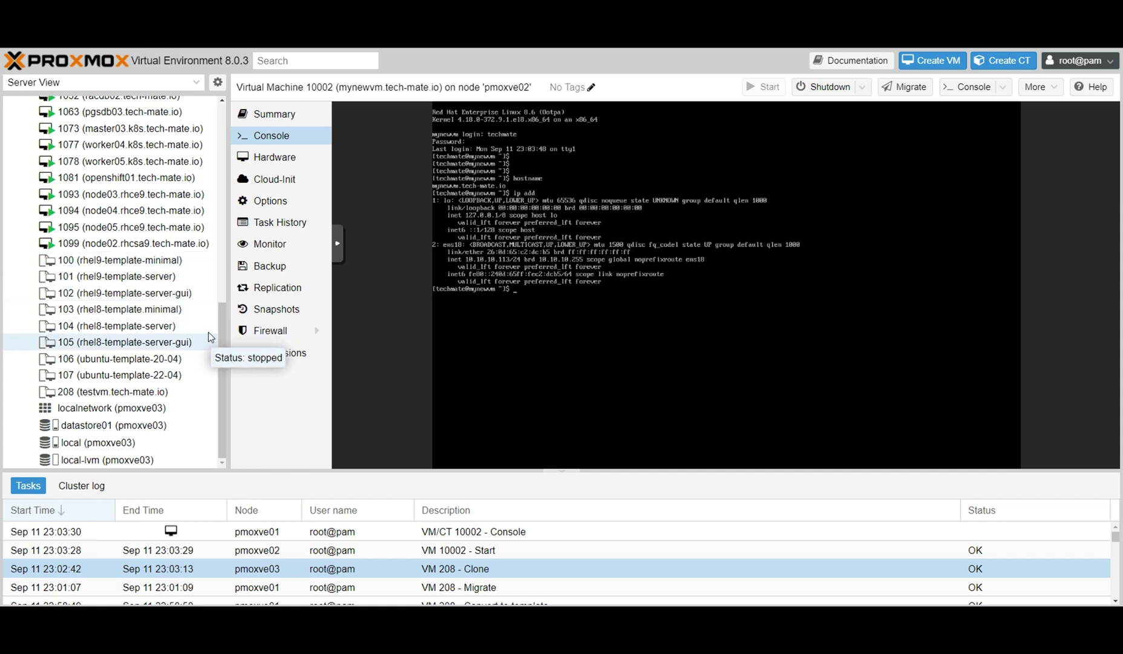
left_click_drag(220, 326, 225, 210)
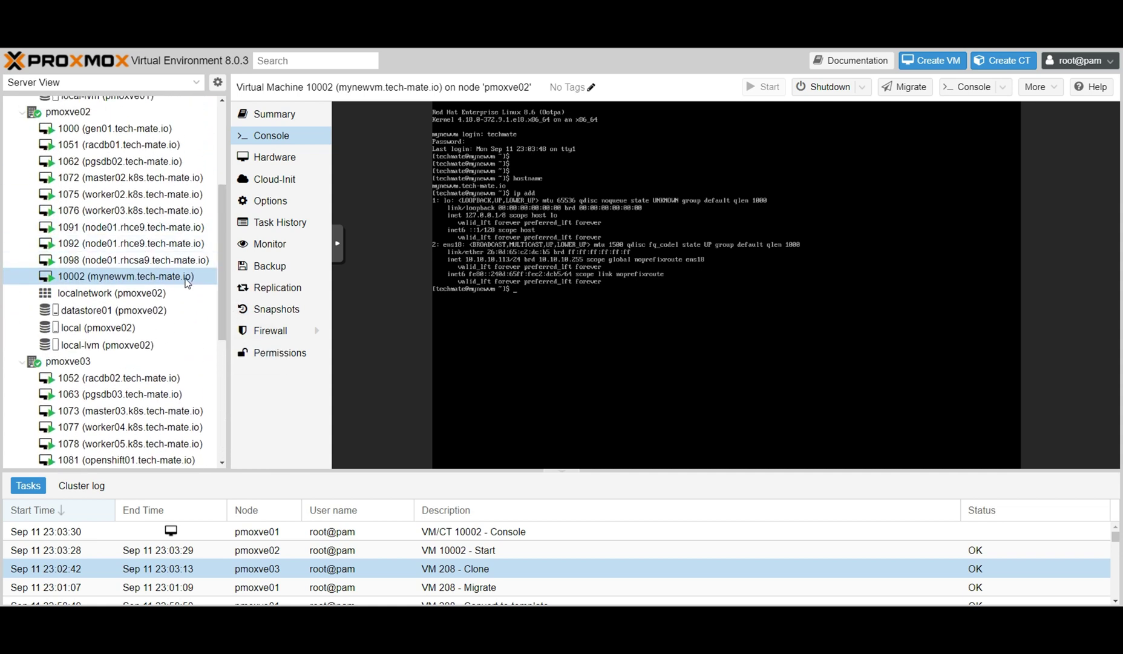
Migrate VM 10002 to target node pmoxve01 and close the log once it reports TASK OK.
right_click(113, 276)
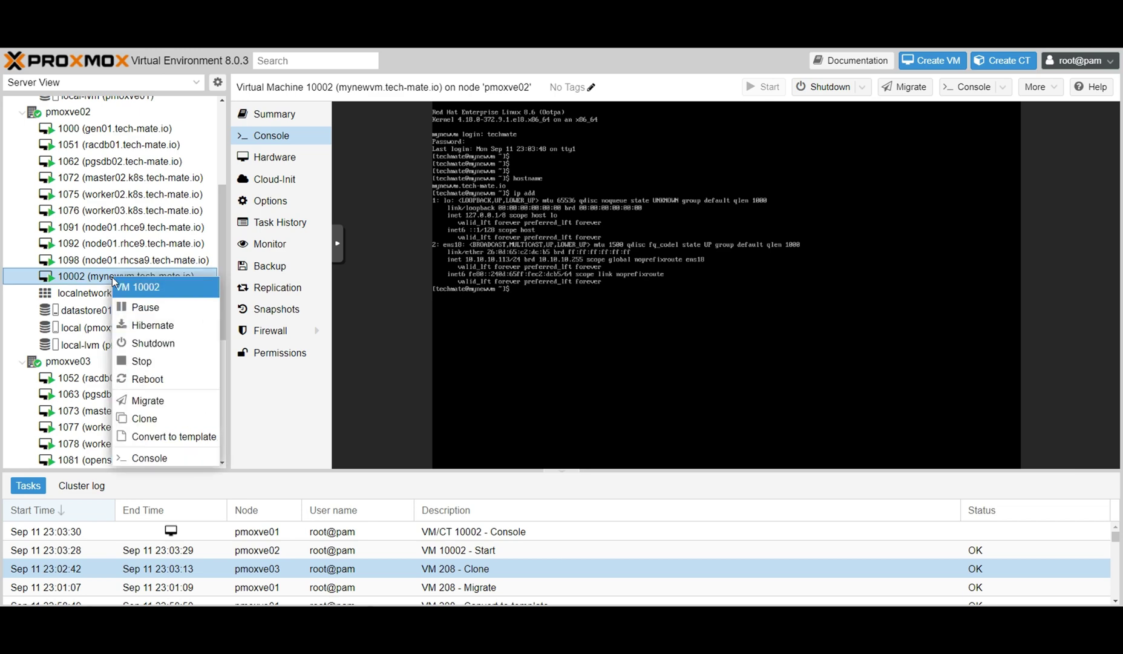
left_click(175, 401)
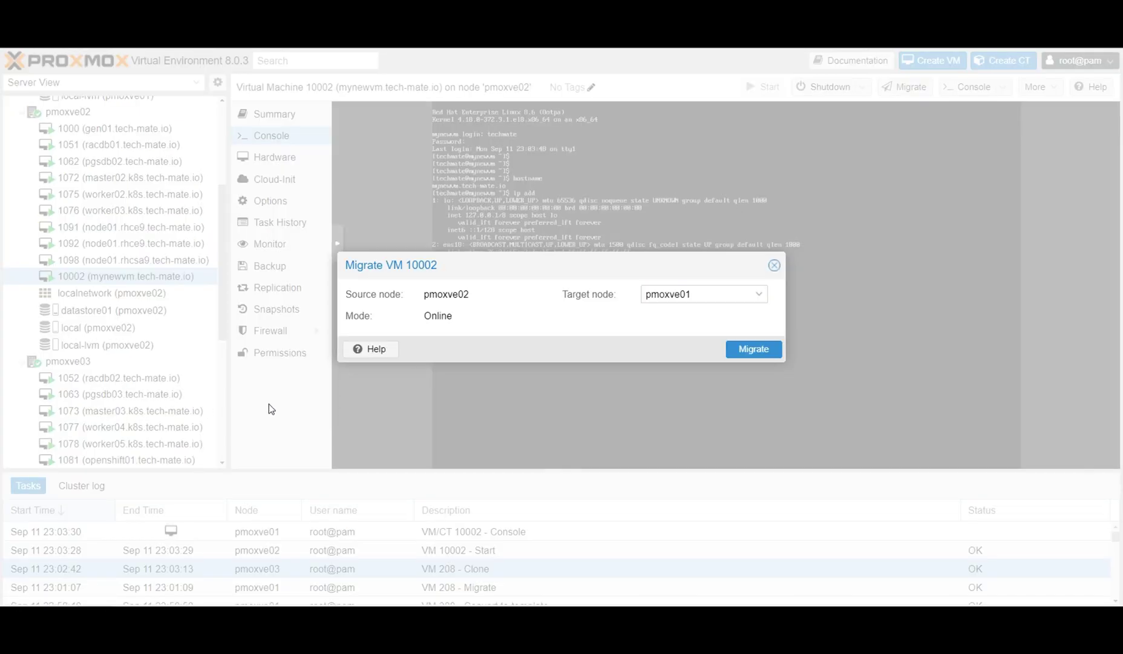
left_click(759, 297)
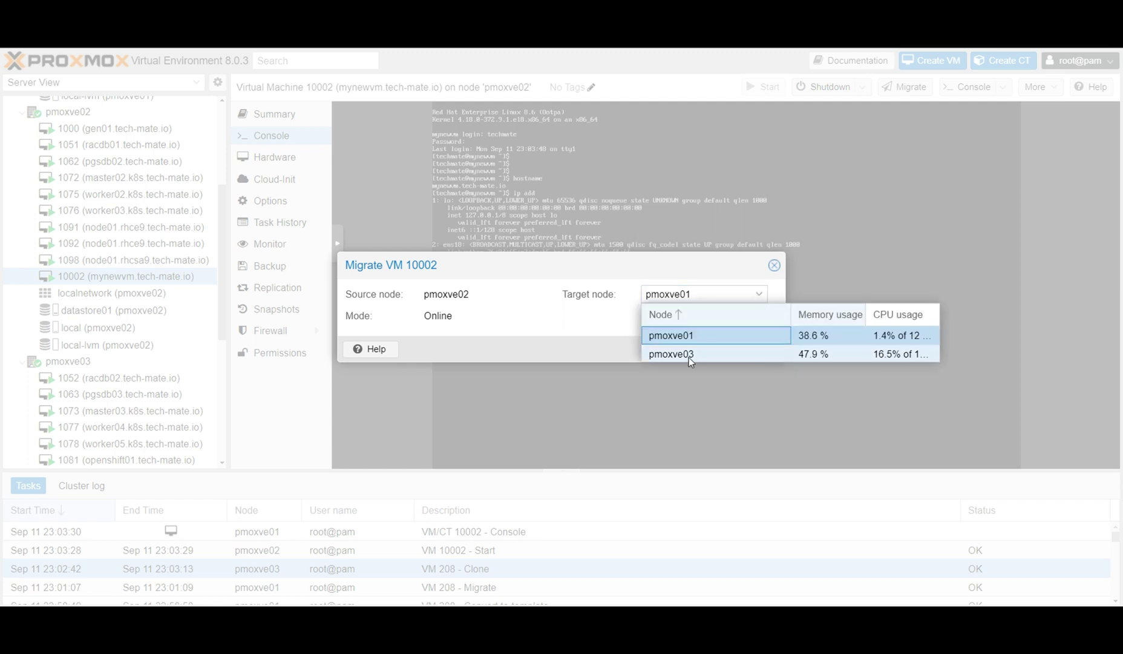
left_click(702, 337)
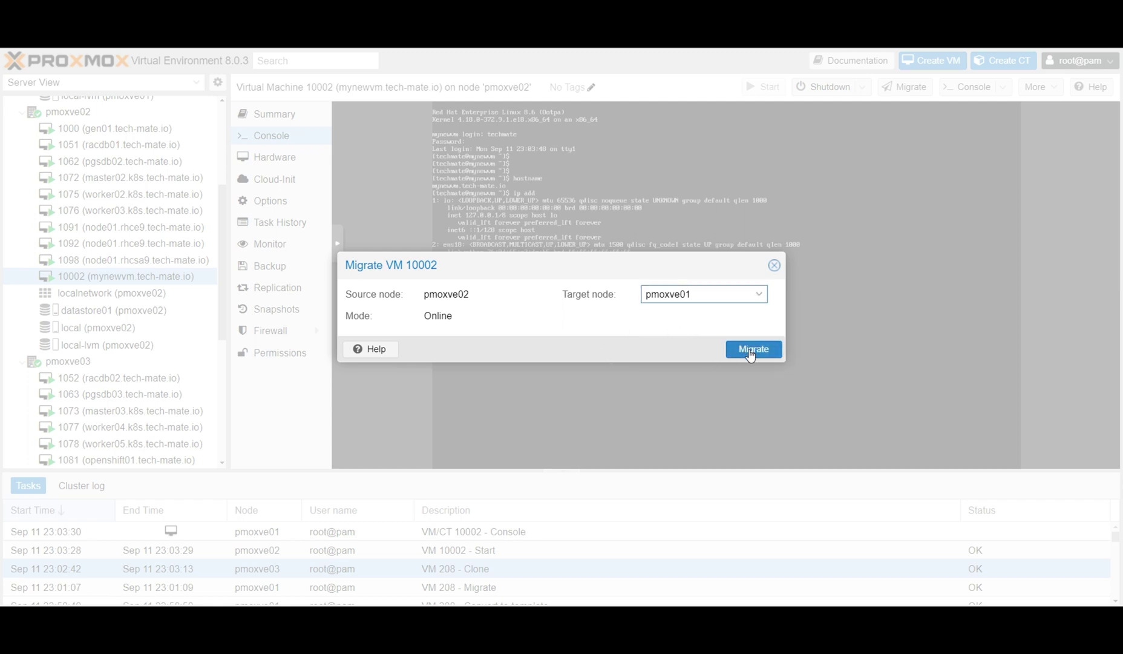
left_click(750, 351)
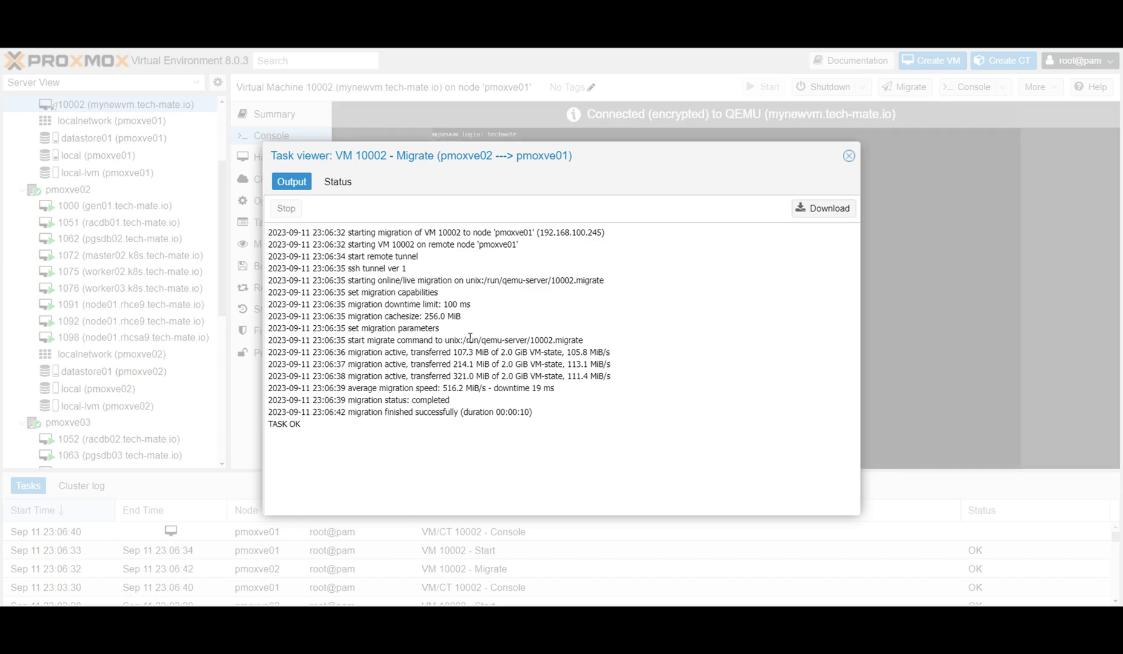
left_click(849, 156)
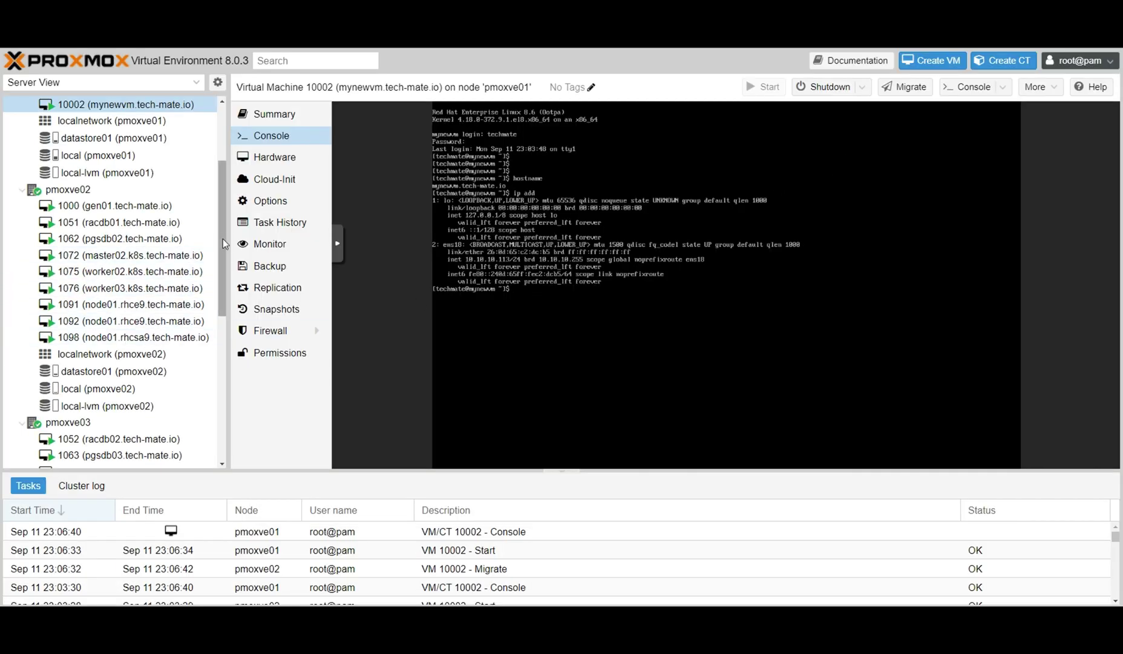
left_click_drag(222, 205, 228, 150)
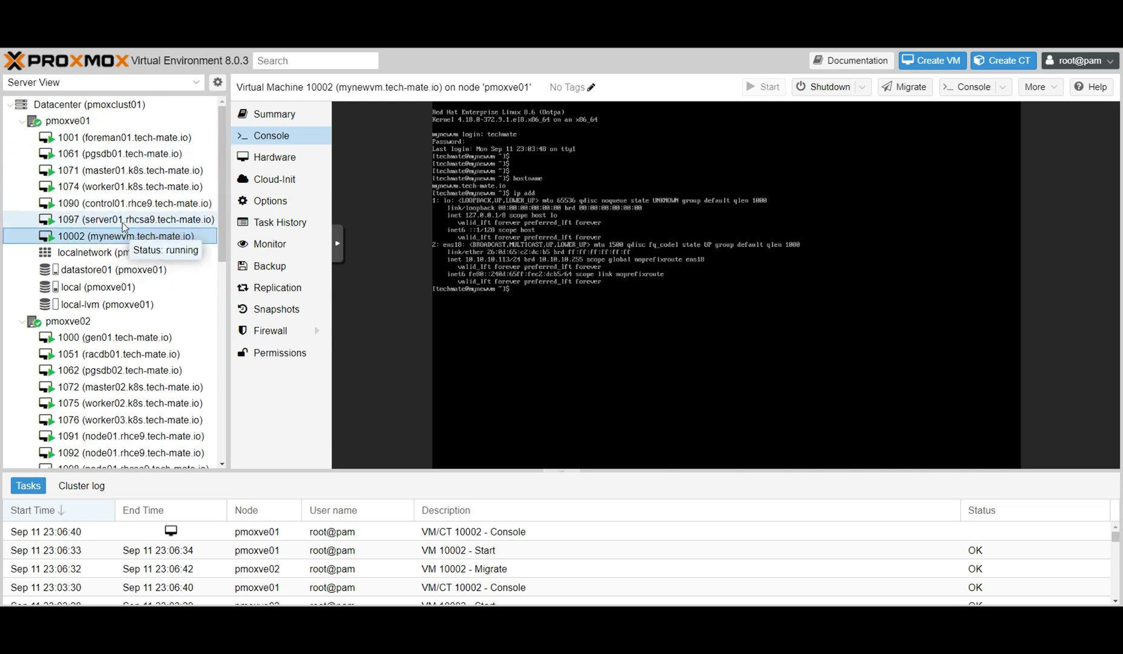
Reselect VM 10002 in the tree on its new node pmoxve01.
left_click(122, 220)
left_click(118, 240)
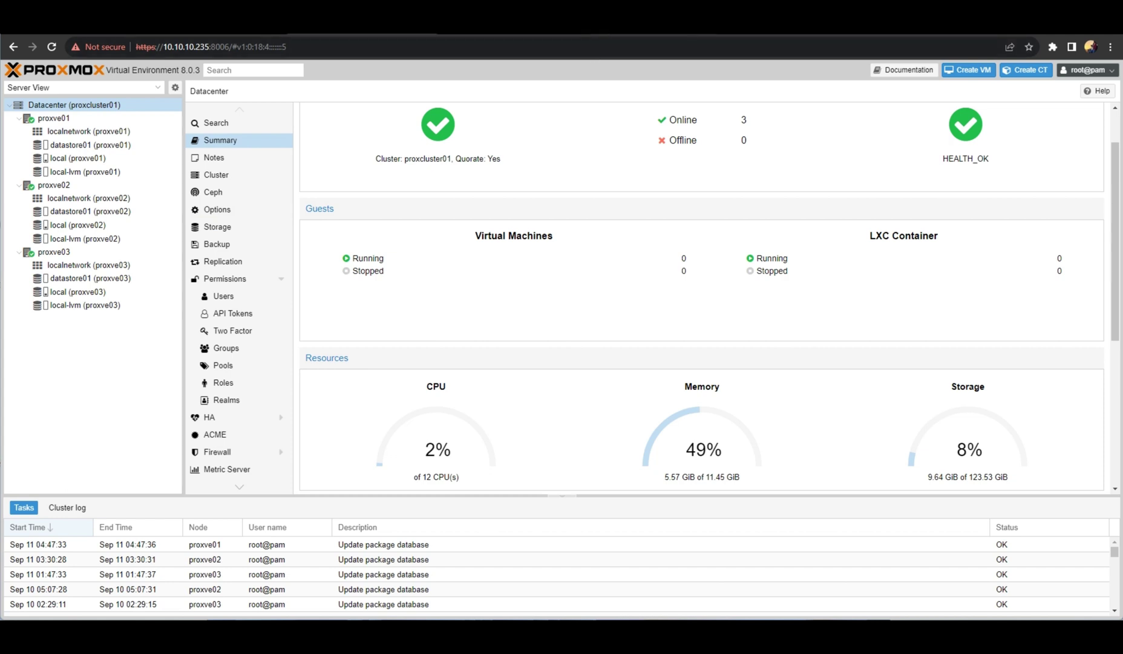
left_click(201, 30)
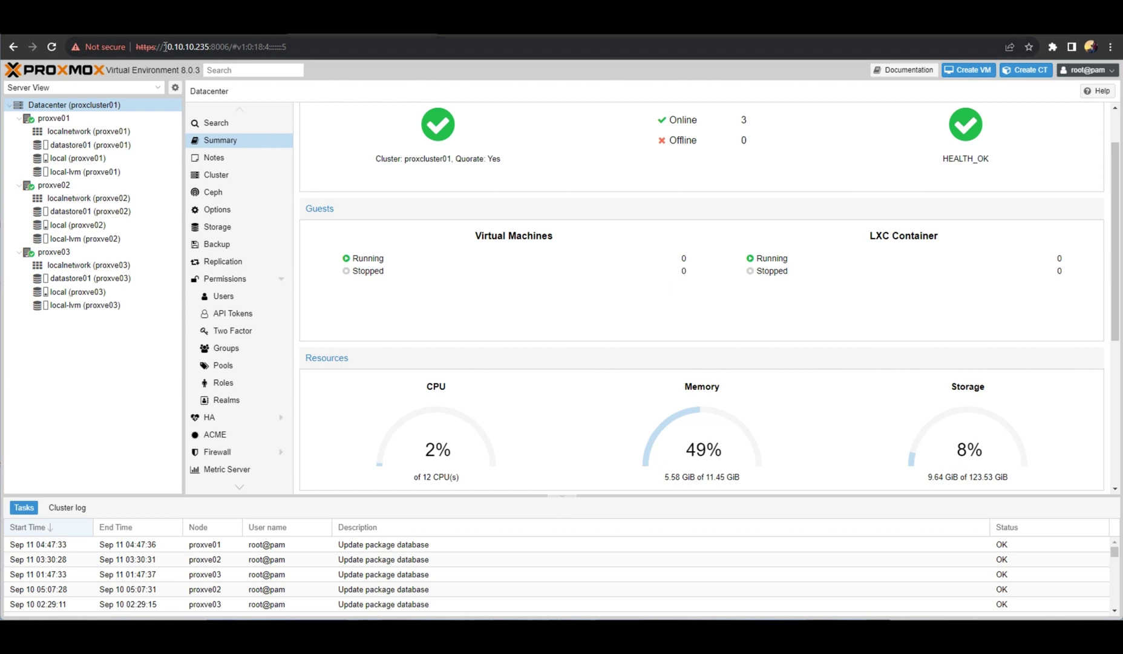
left_click_drag(165, 46, 301, 46)
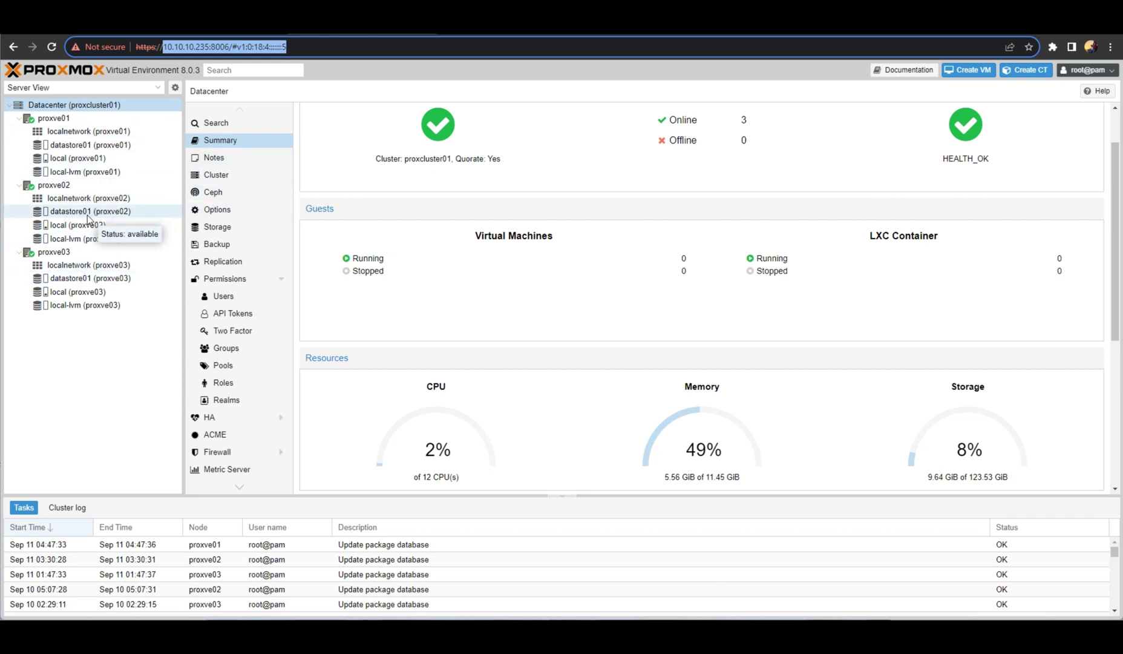
left_click(190, 48)
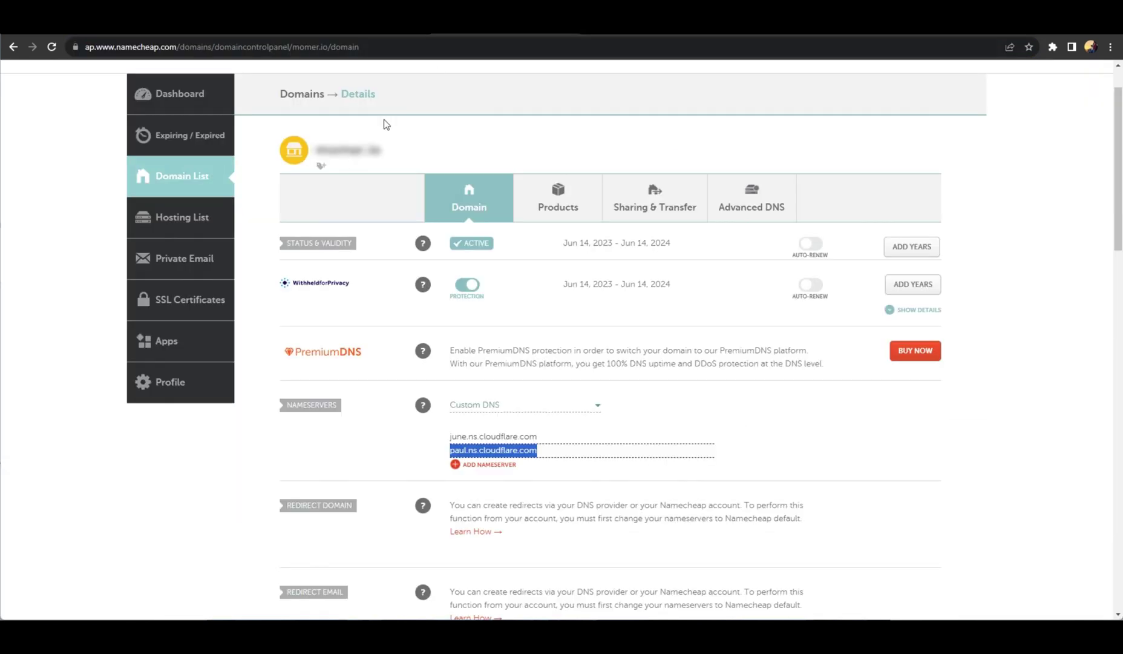
Go to Namecheap's Domain List and open MANAGE for tech-mate.io.
double_click(122, 46)
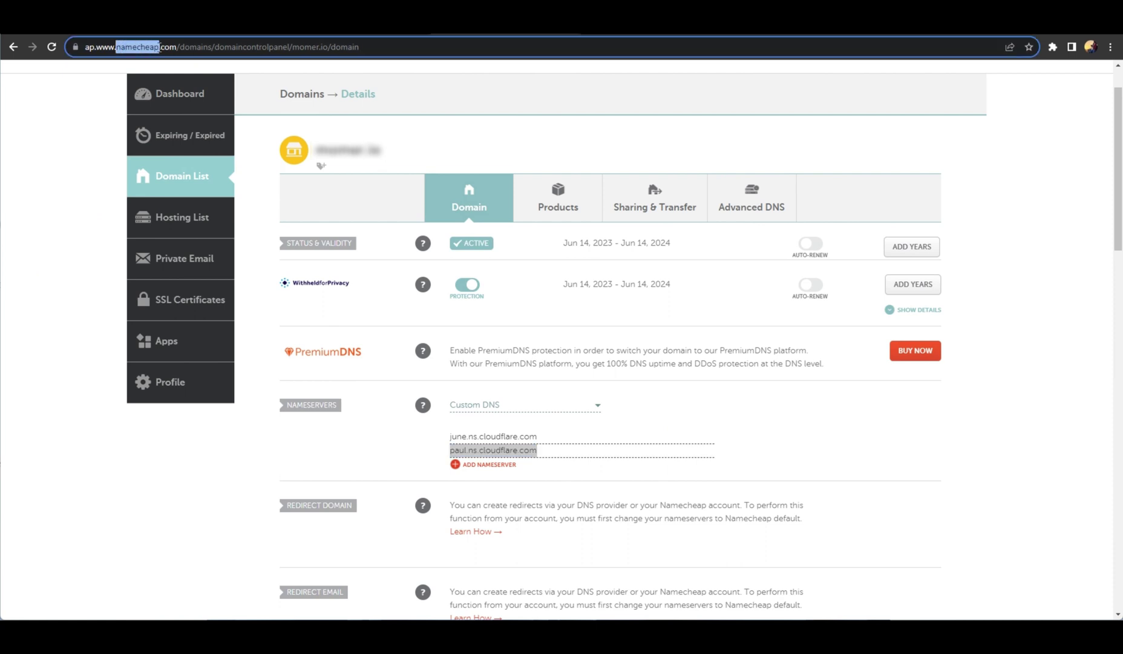
left_click(183, 179)
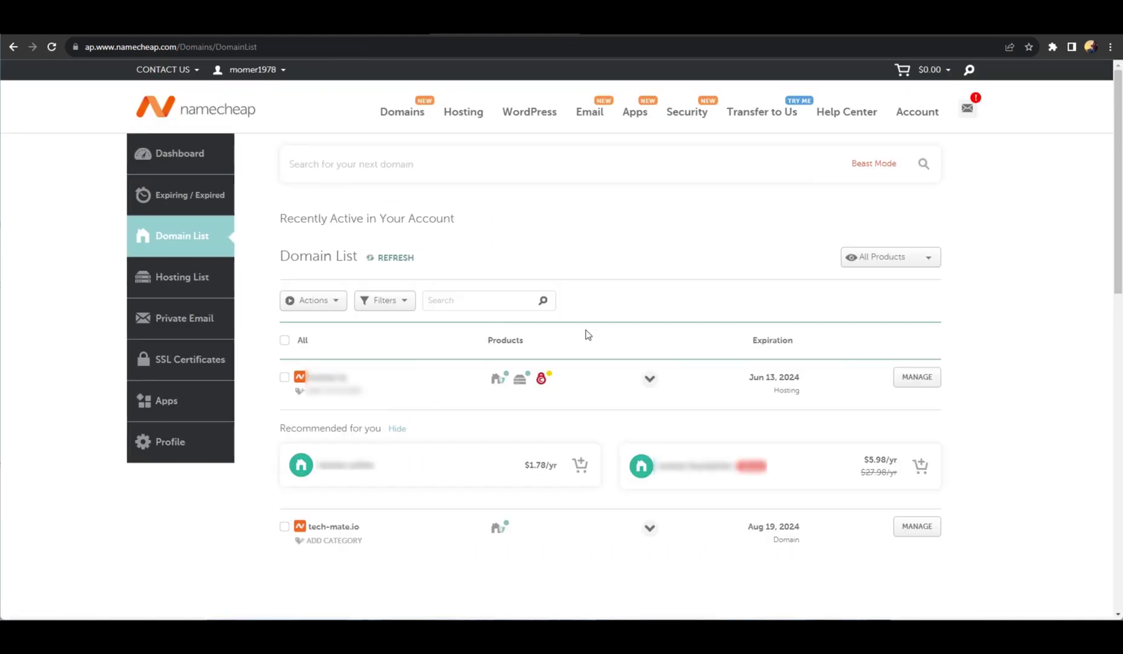
scroll(627, 334, "down", 3)
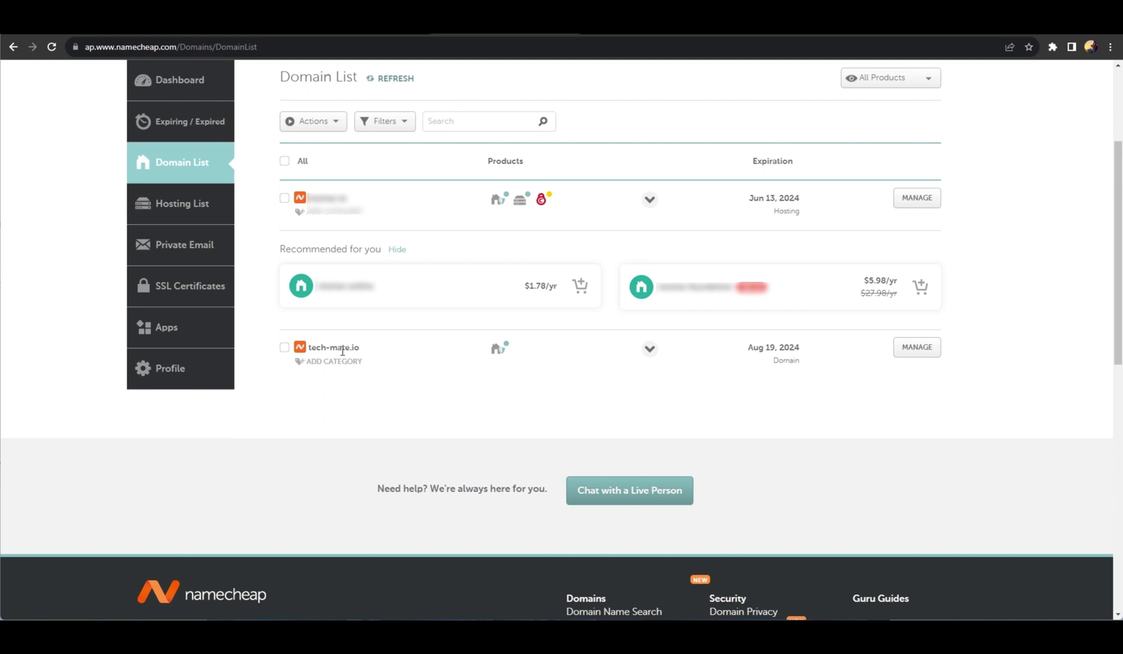
left_click(918, 350)
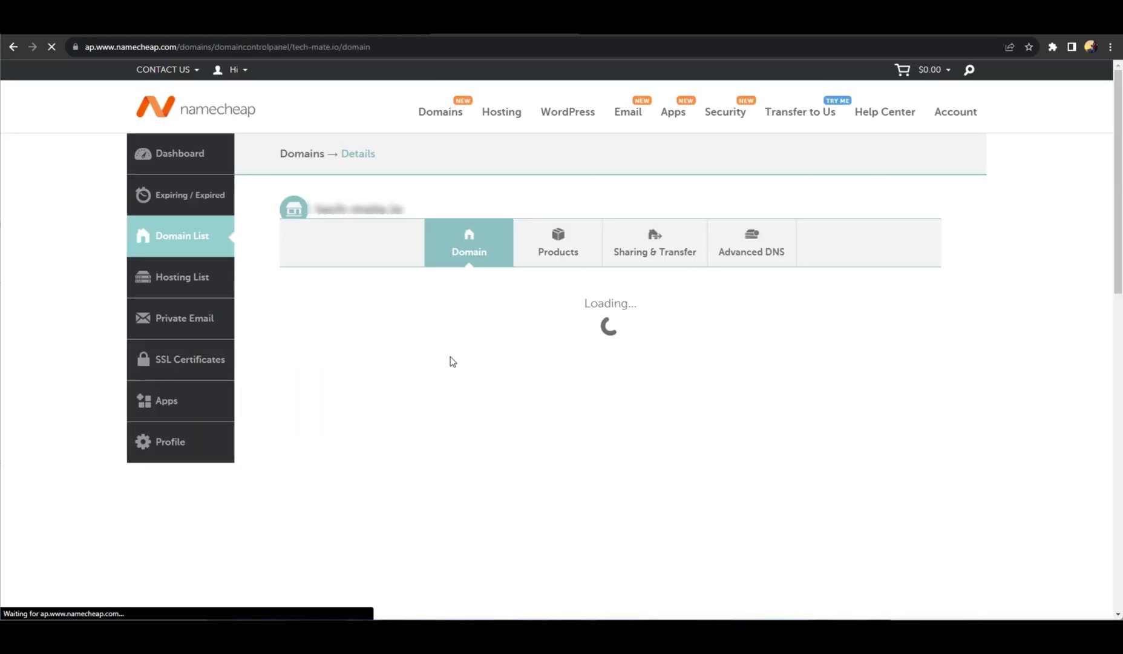
Highlight the Custom DNS nameservers june.ns.cloudflare.com and paul.ns.cloudflare.com.
scroll(451, 362, "down", 1)
scroll(451, 362, "down", 2)
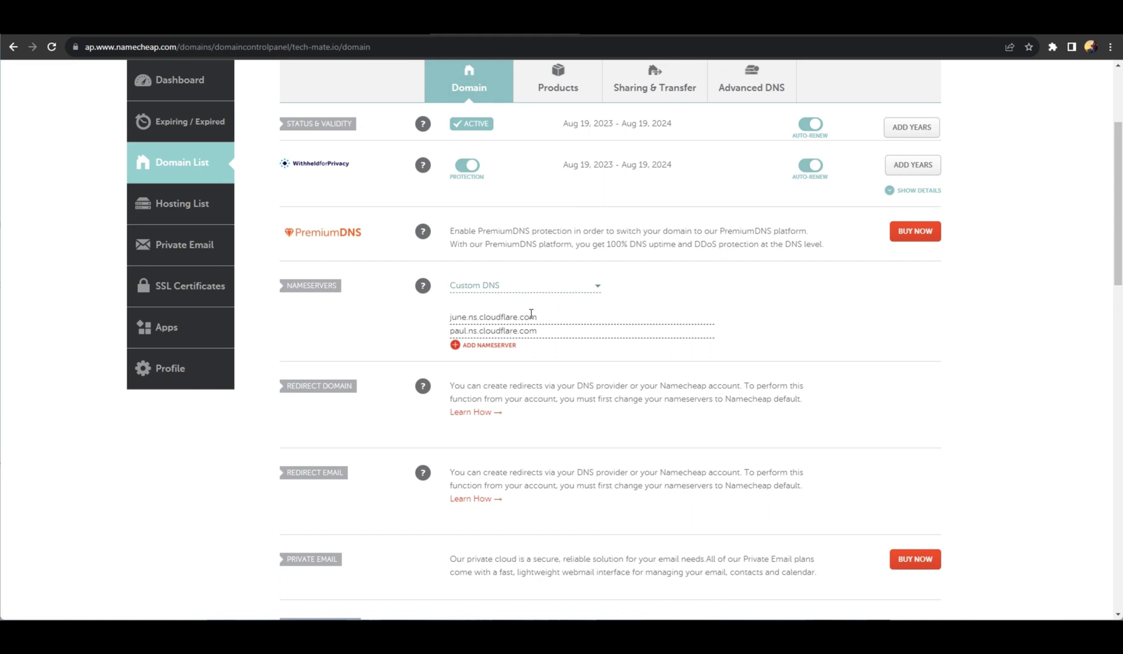
mouse_move(450, 318)
left_mouse_down()
mouse_move(543, 319)
mouse_move(451, 331)
left_mouse_up()
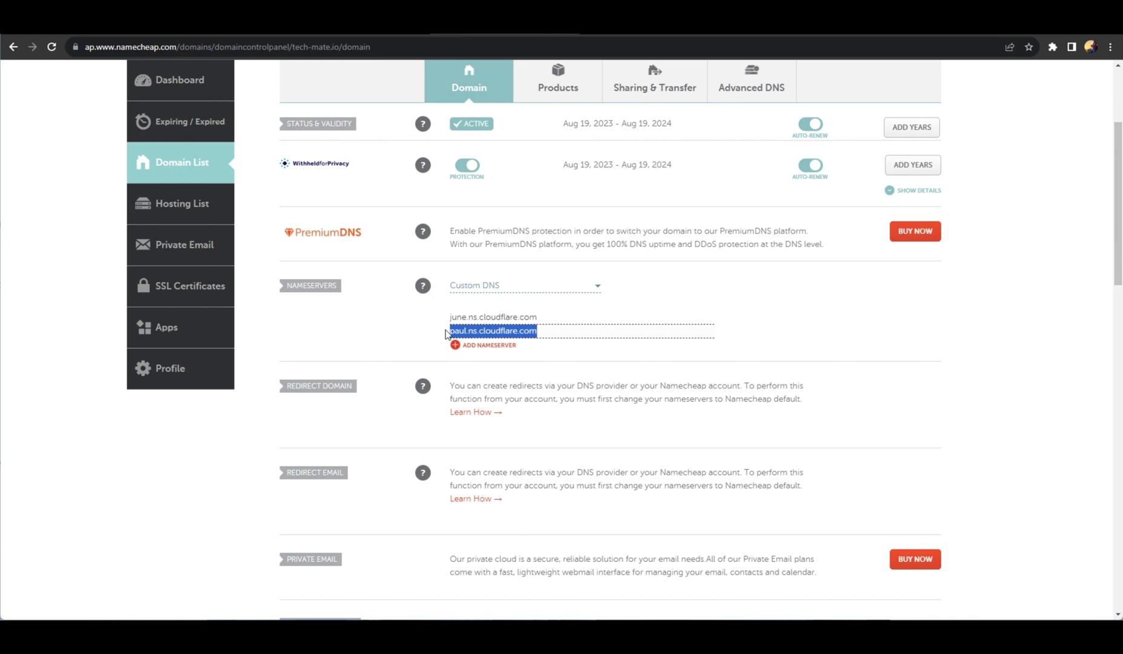
left_click(549, 331)
left_click_drag(549, 331, 451, 332)
left_click(630, 25)
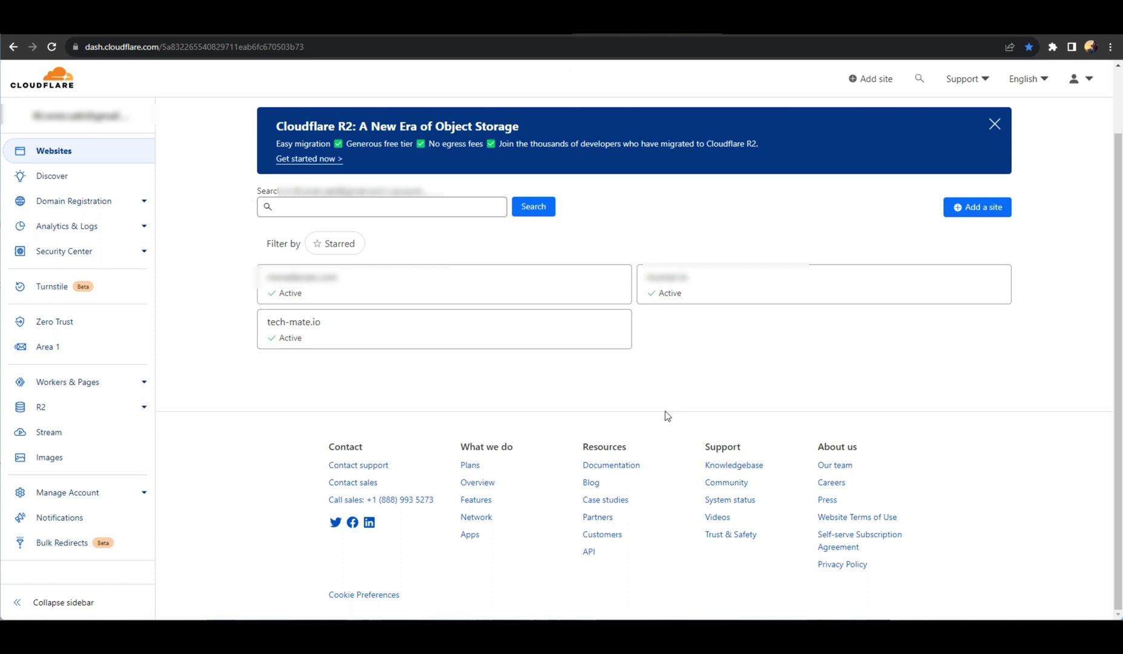
Open the DNS Records page for tech-mate.io in Cloudflare.
left_click(691, 283)
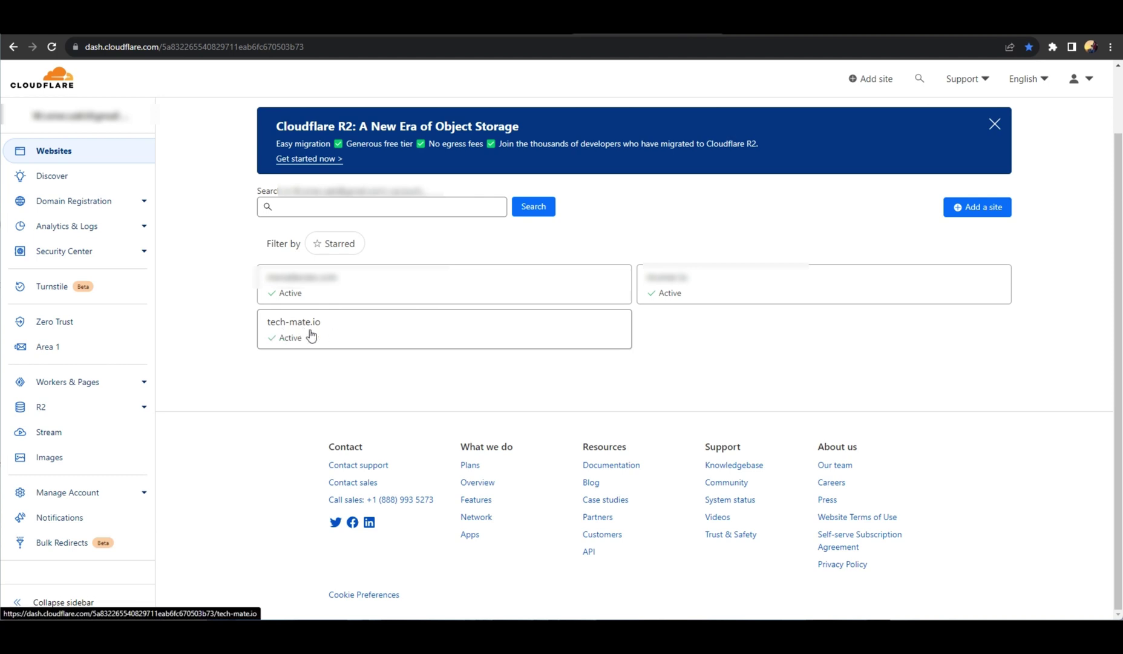
left_click(359, 332)
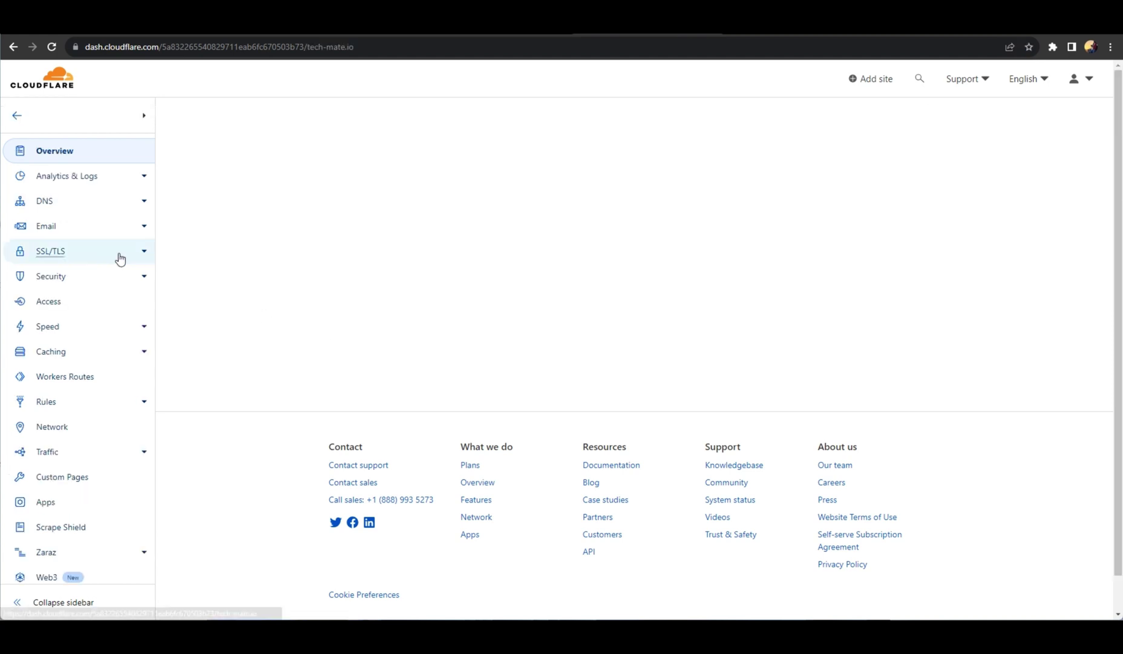
left_click(44, 207)
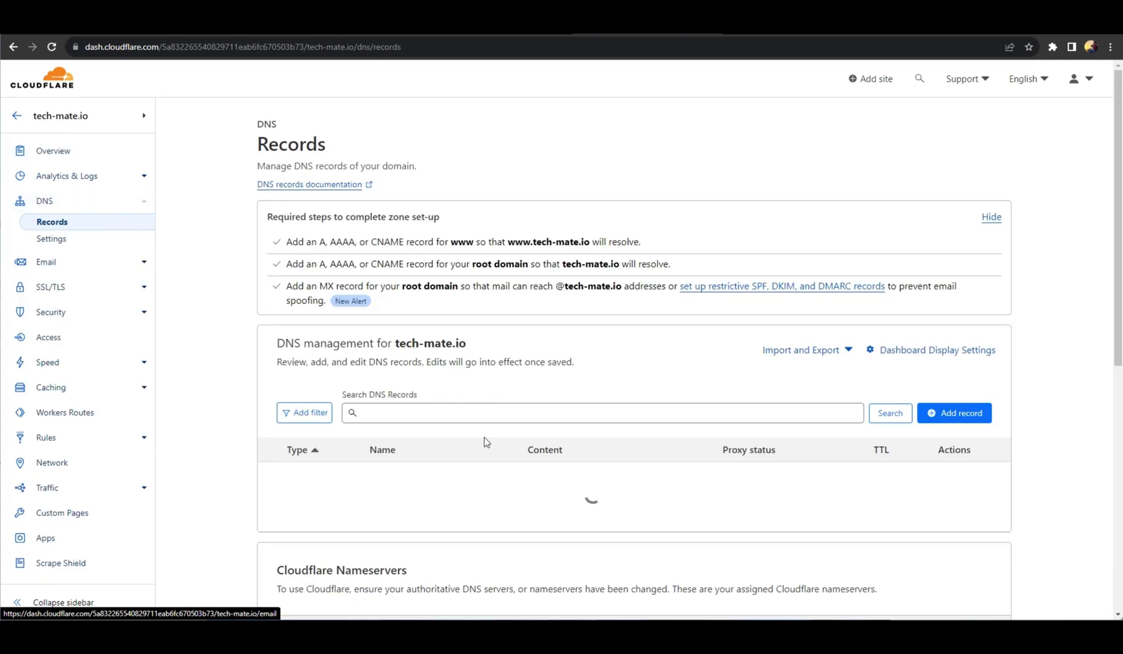
scroll(492, 441, "down", 6)
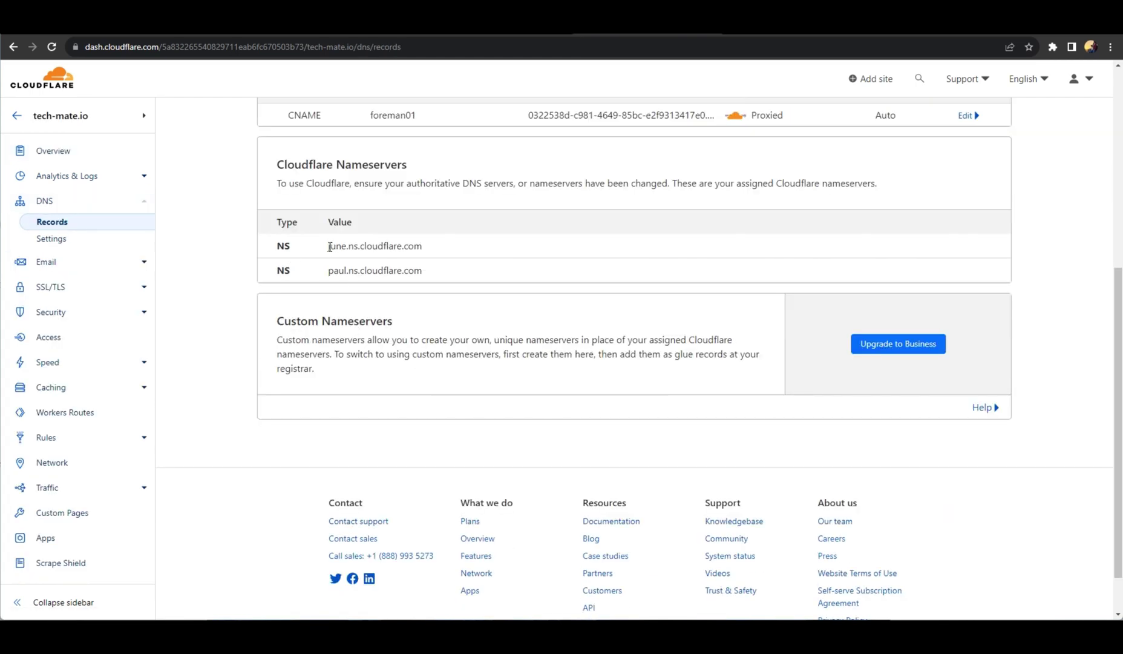
Select and copy the nameservers june.ns.cloudflare.com and paul.ns.cloudflare.com.
left_click_drag(329, 247, 426, 249)
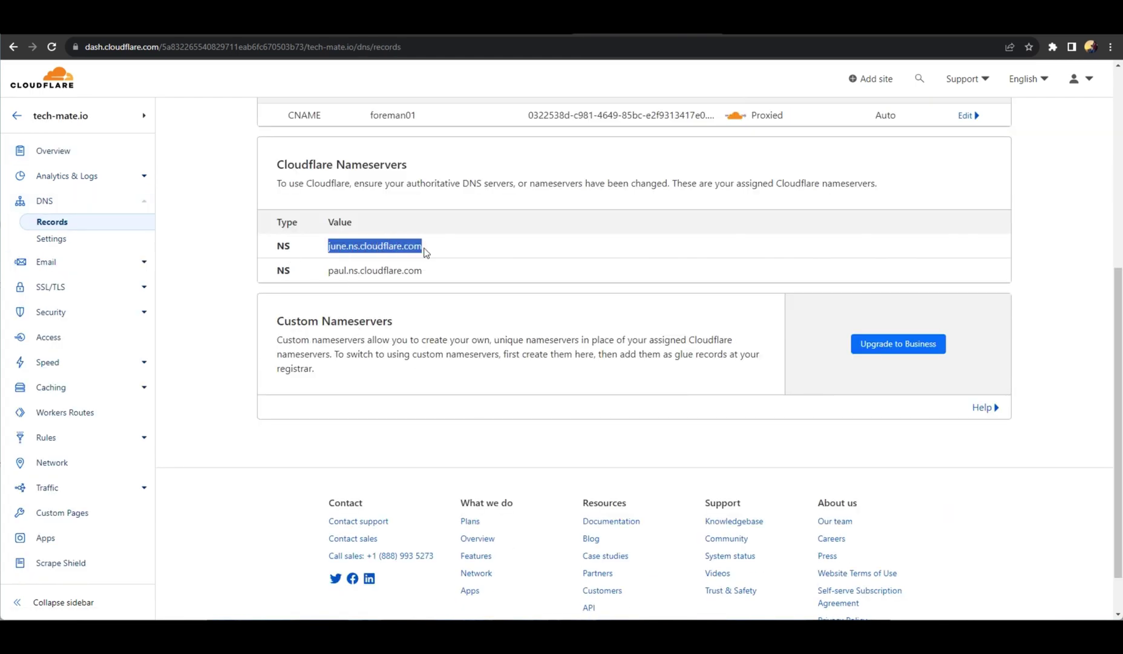
left_click_drag(327, 272, 437, 273)
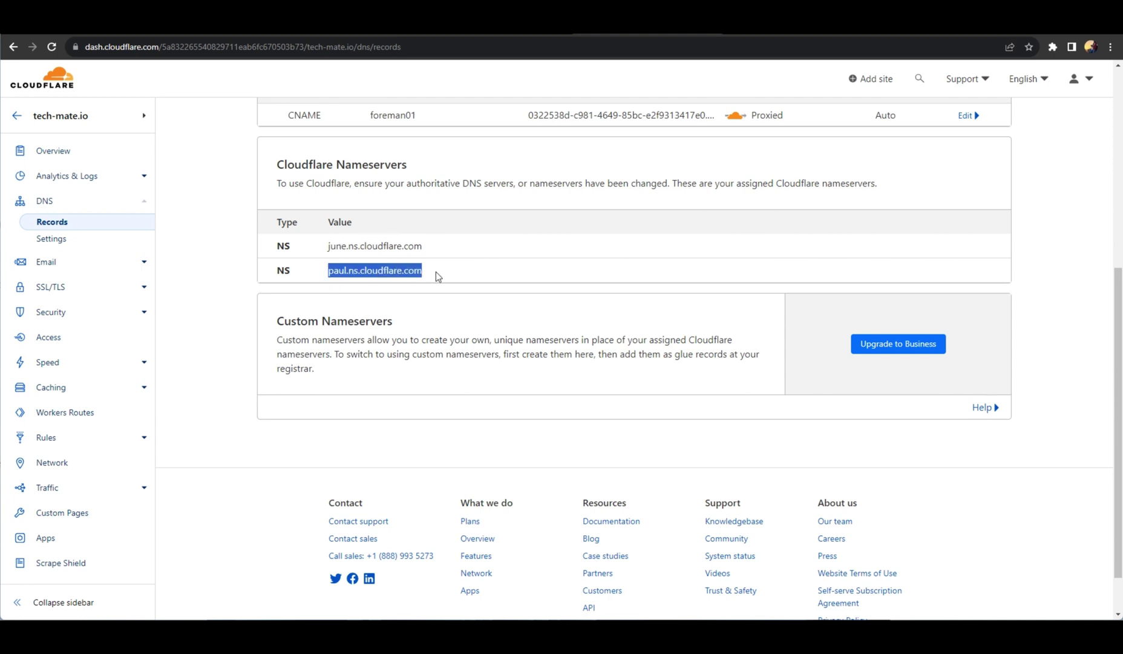
left_click_drag(330, 248, 437, 246)
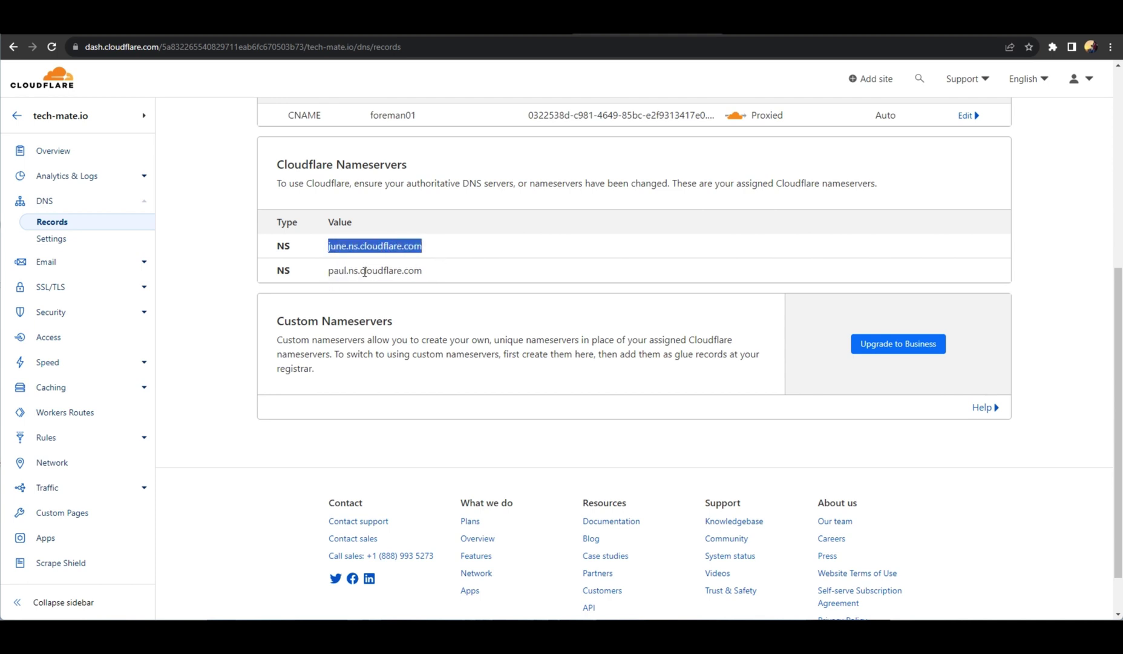
left_click_drag(339, 270, 416, 271)
left_click(504, 26)
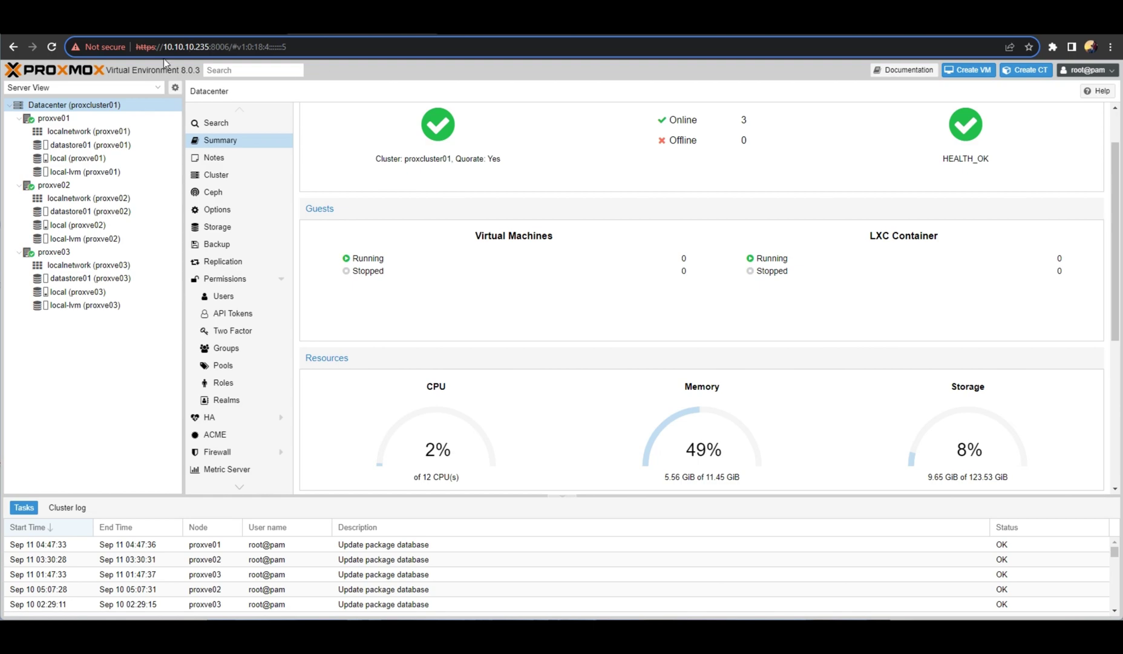
Ping google.com from the docker01 shell, then stop it.
left_click_drag(168, 46, 218, 47)
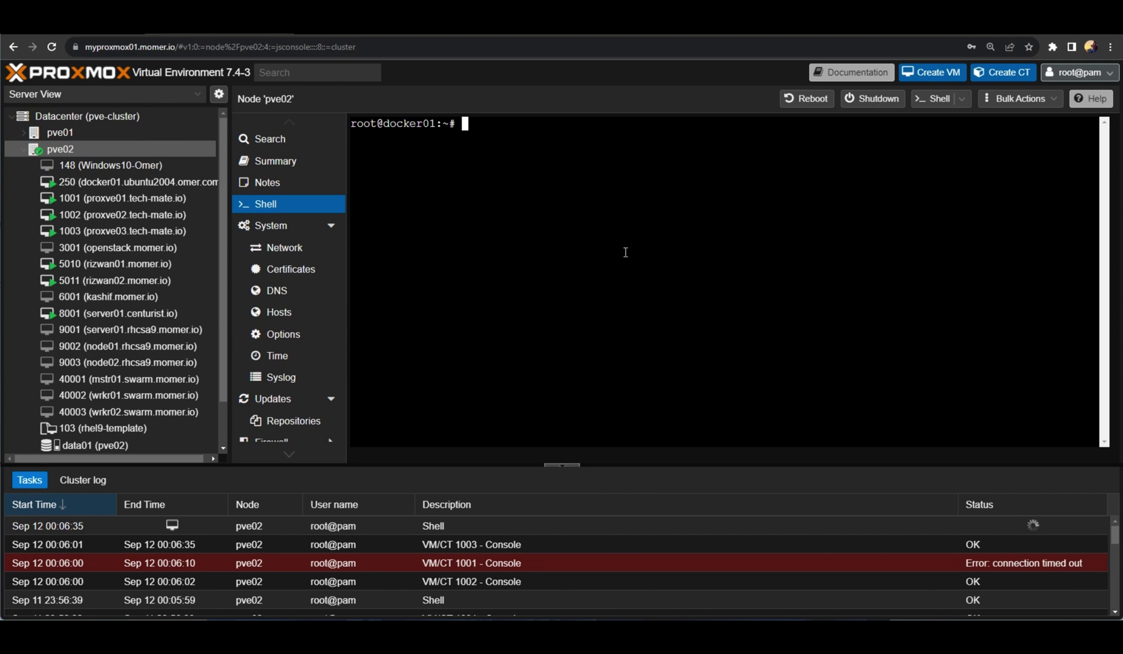
type("ping google.com")
key("Return")
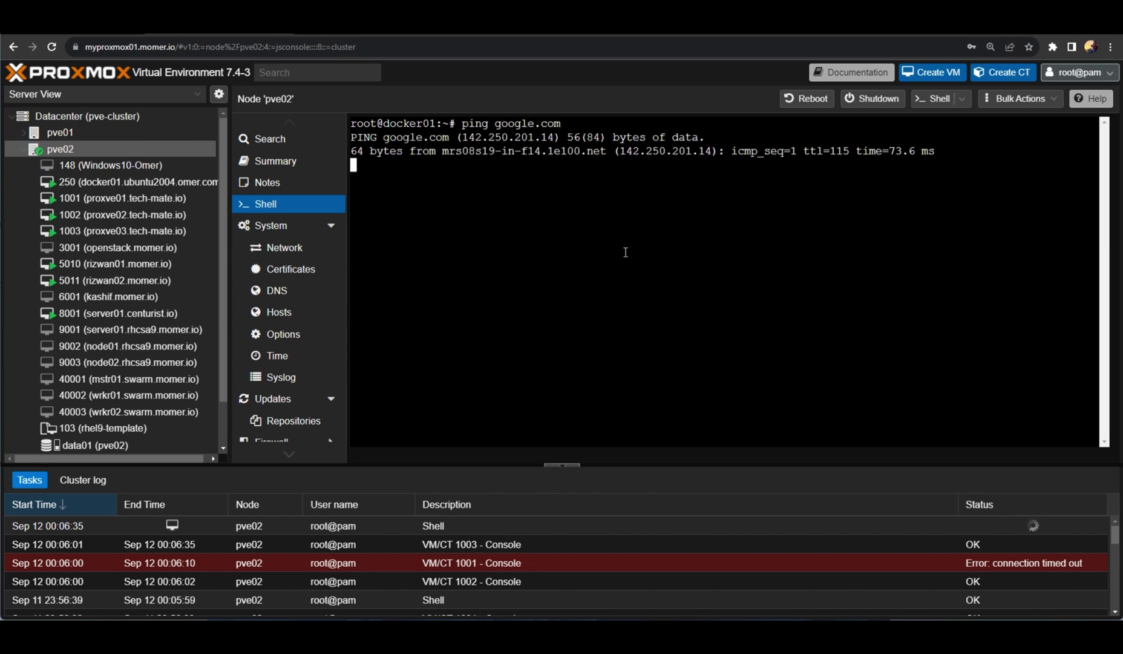
key("ctrl+c")
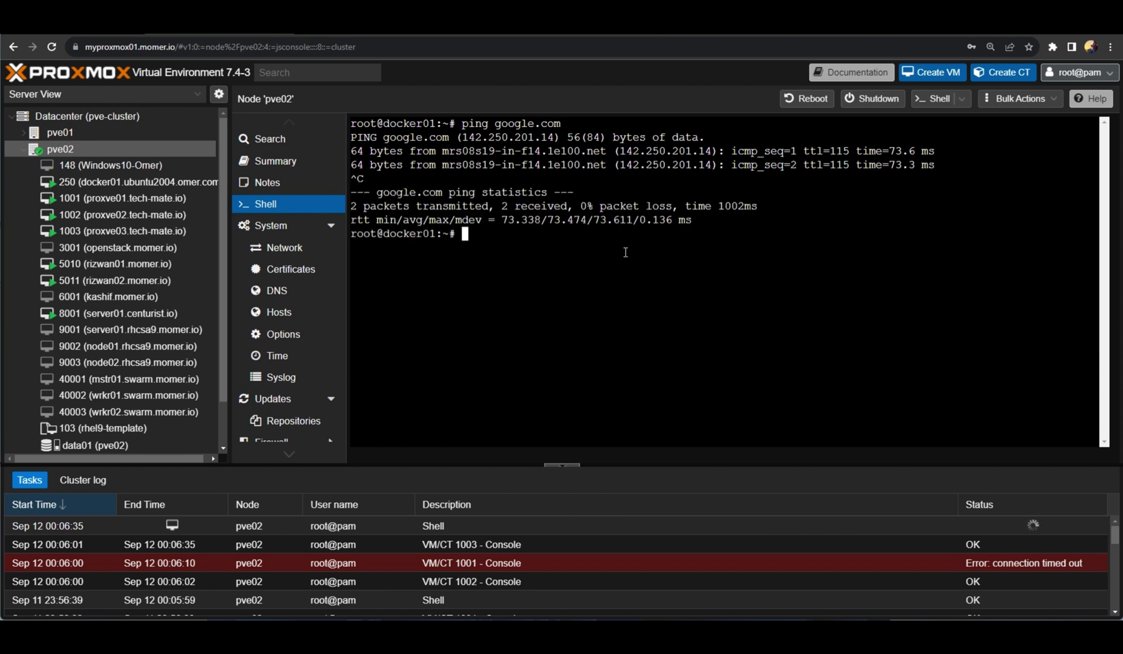
Ping the Proxmox host 10.10.10.235, then stop it and return to a fresh prompt.
type("ping 10.10.10.")
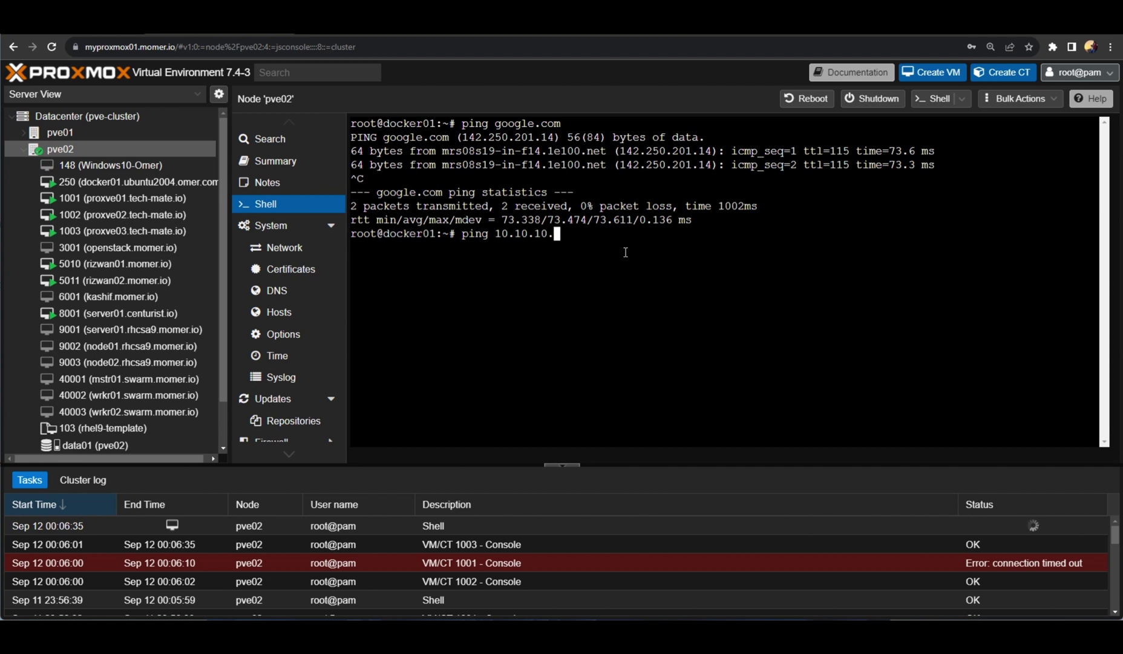
type("235")
key("Return")
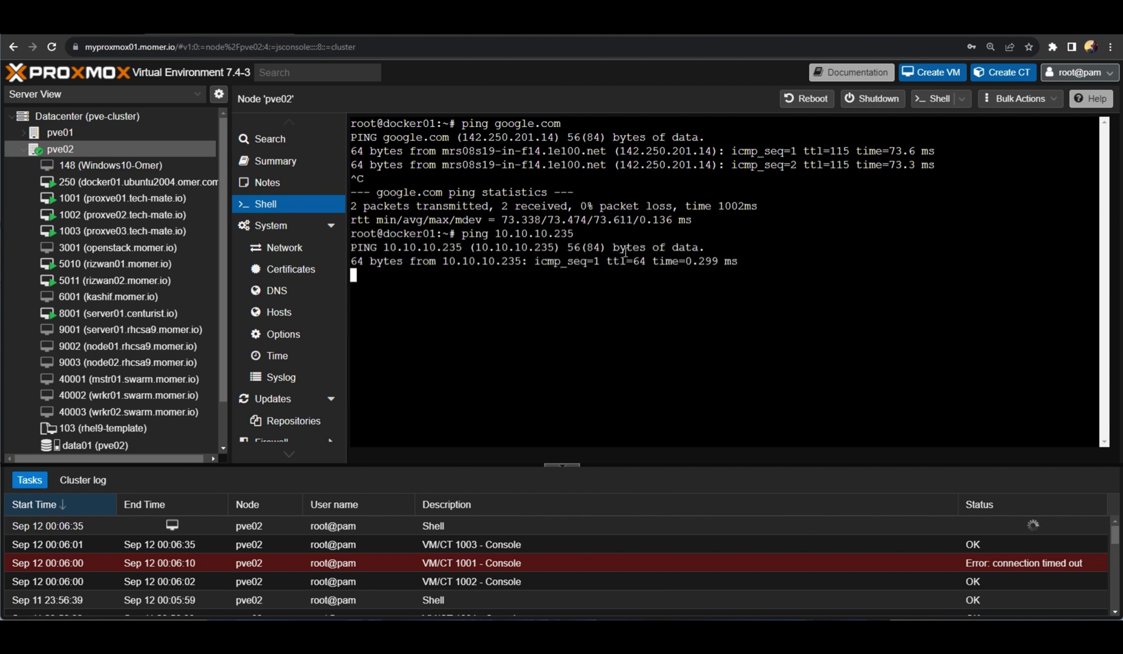
key("ctrl+c")
key("Return")
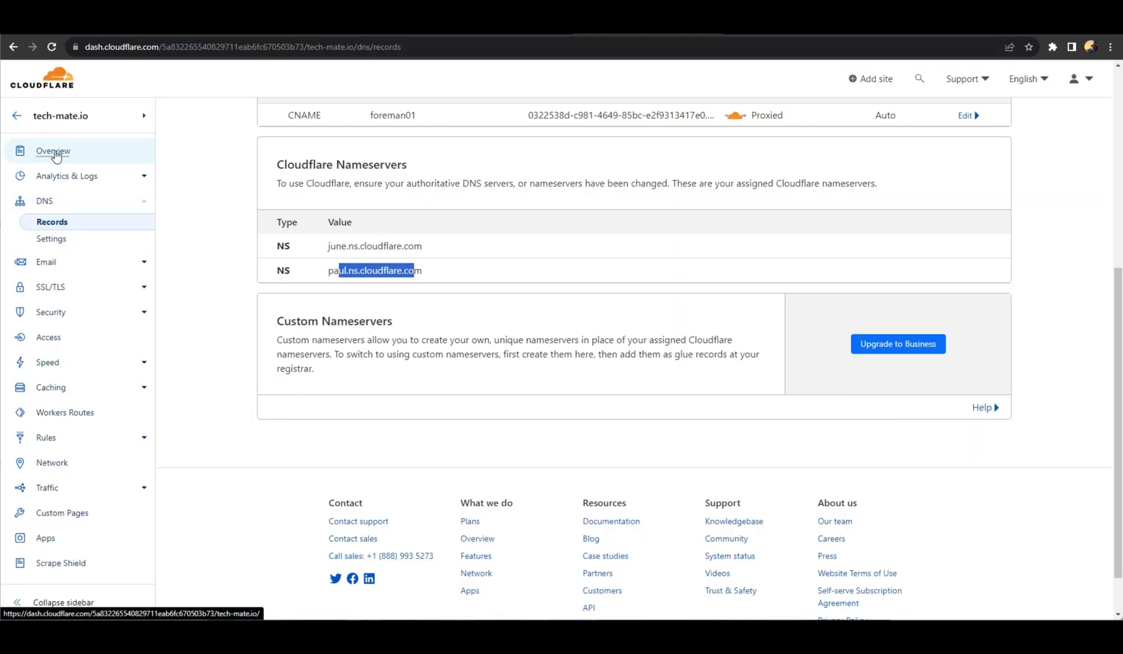
Go to the Tunnels list under Access in Cloudflare Zero Trust.
left_click(26, 123)
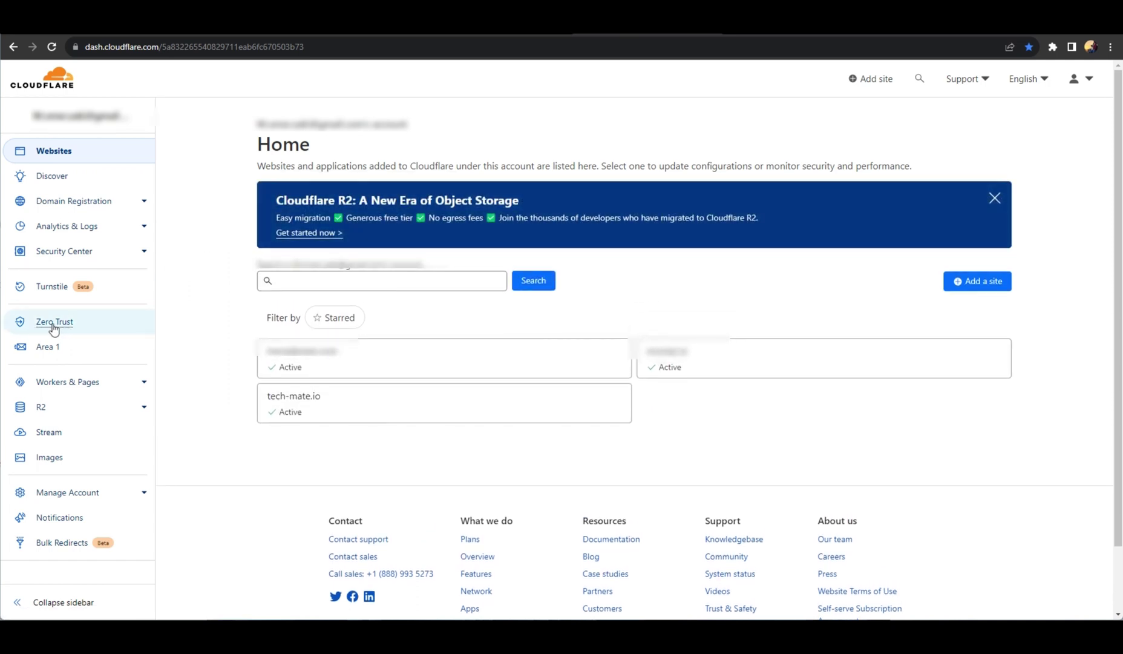
left_click(54, 327)
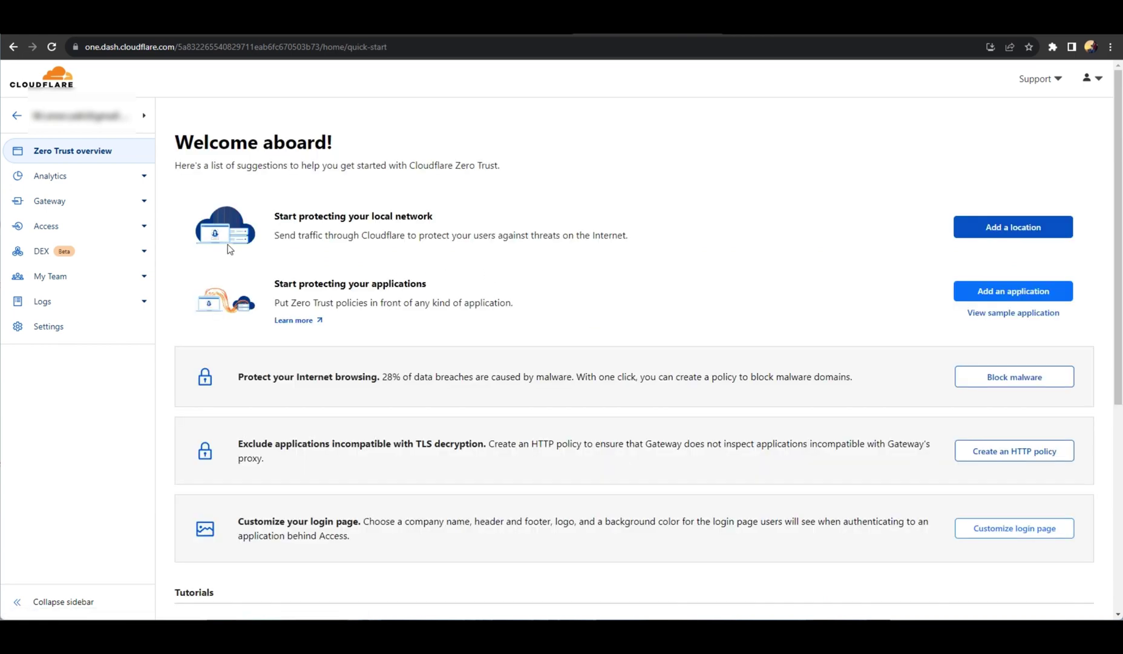
left_click(144, 230)
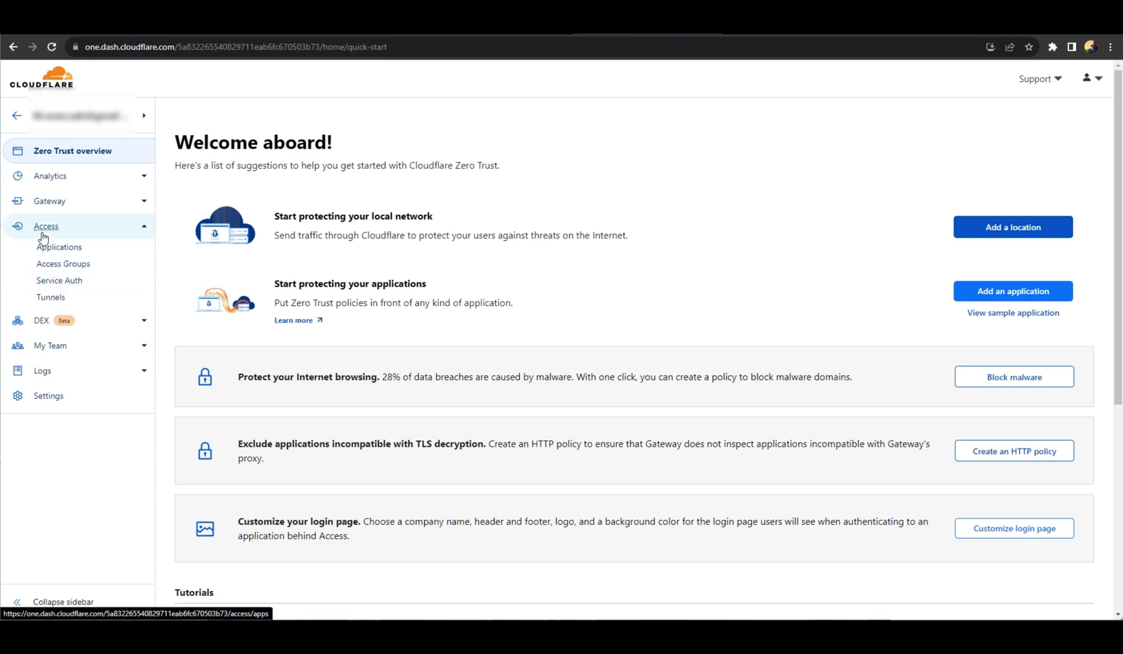
left_click(53, 298)
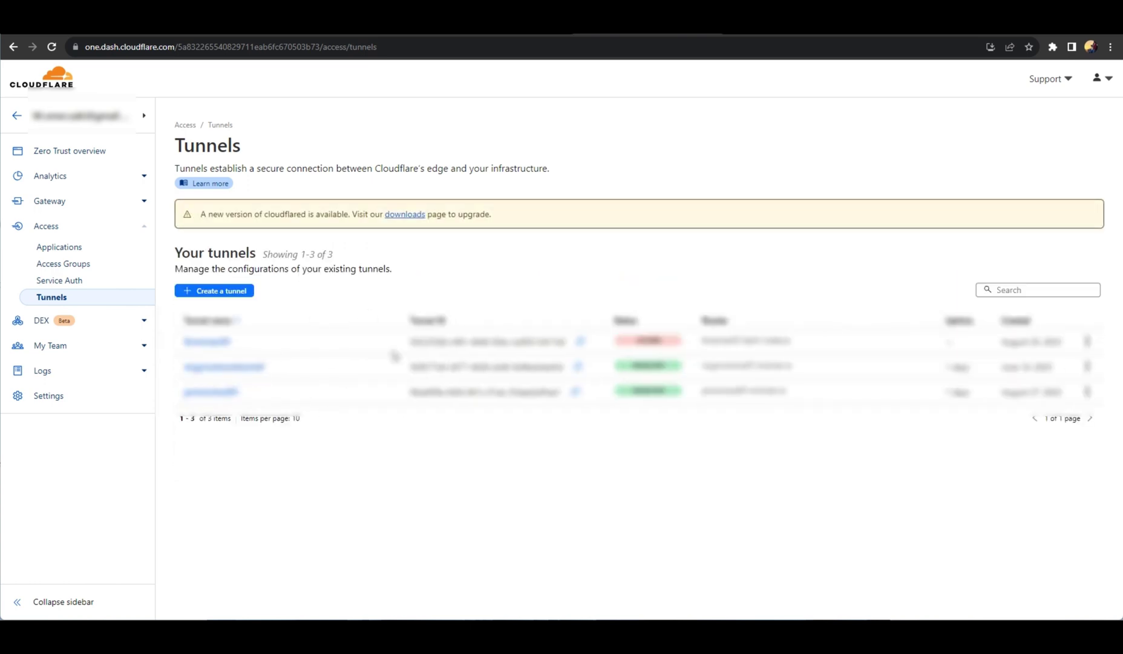
Create a new tunnel named tunnelnew and save it.
left_click(228, 292)
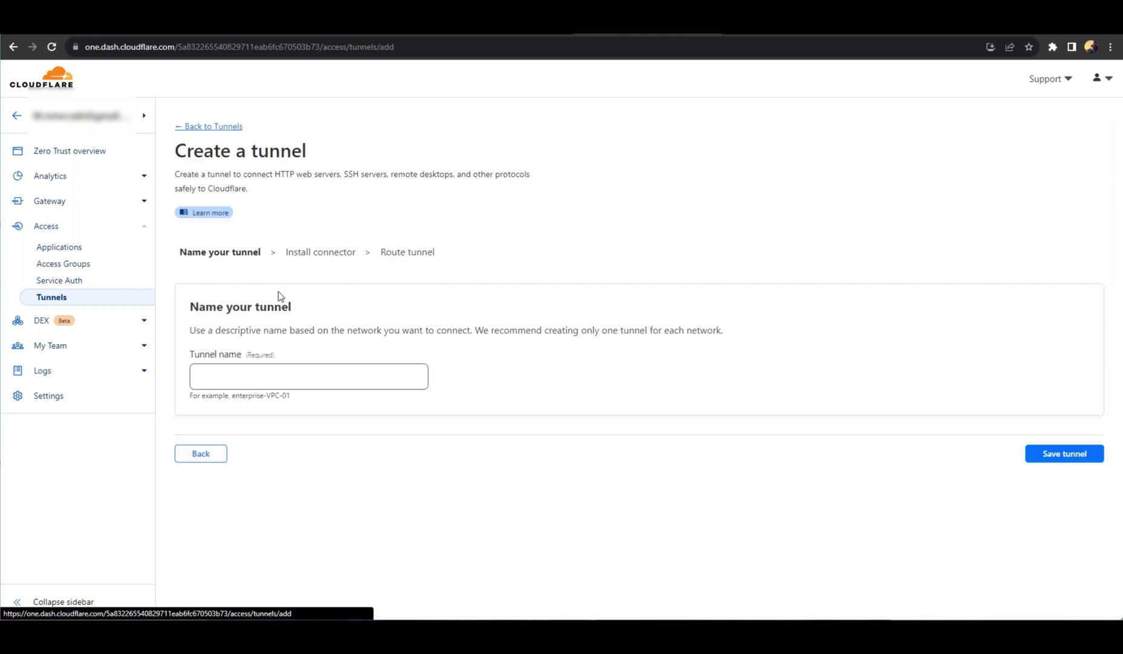
left_click(222, 374)
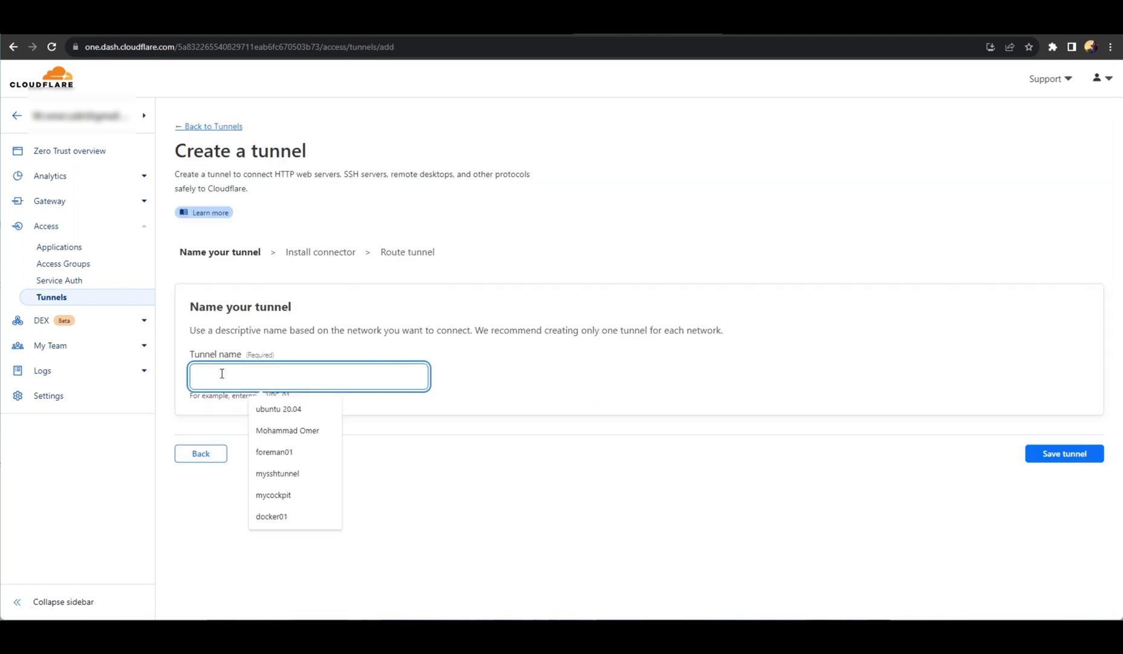
type("mys")
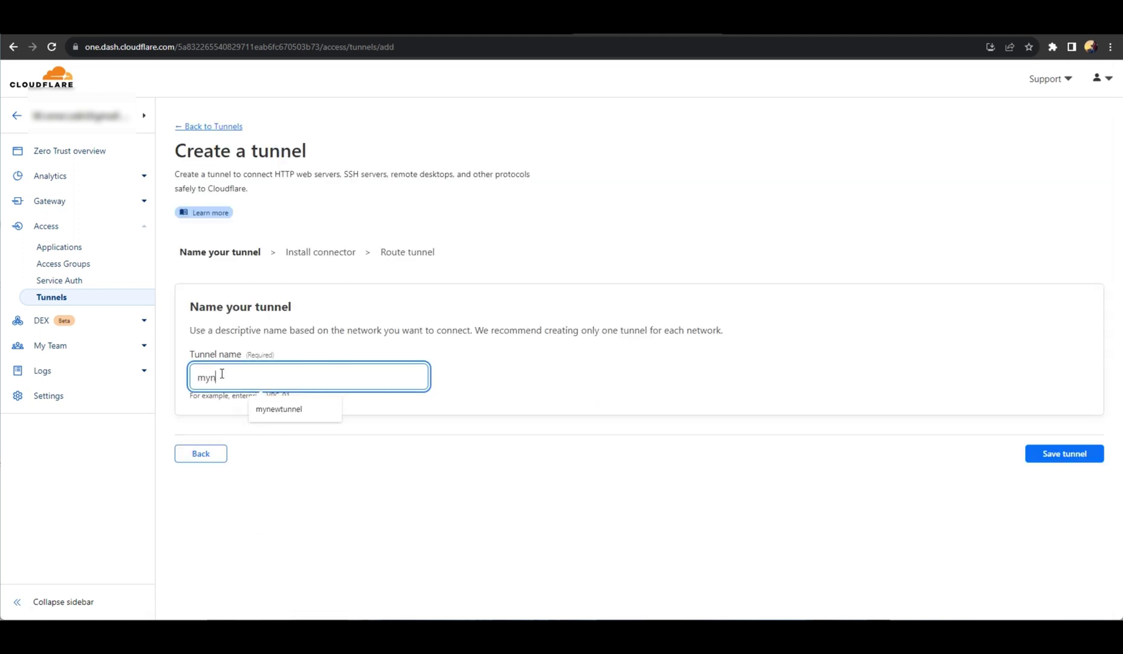
key("BackSpace")
key("BackSpace")
key("BackSpace")
type("tun")
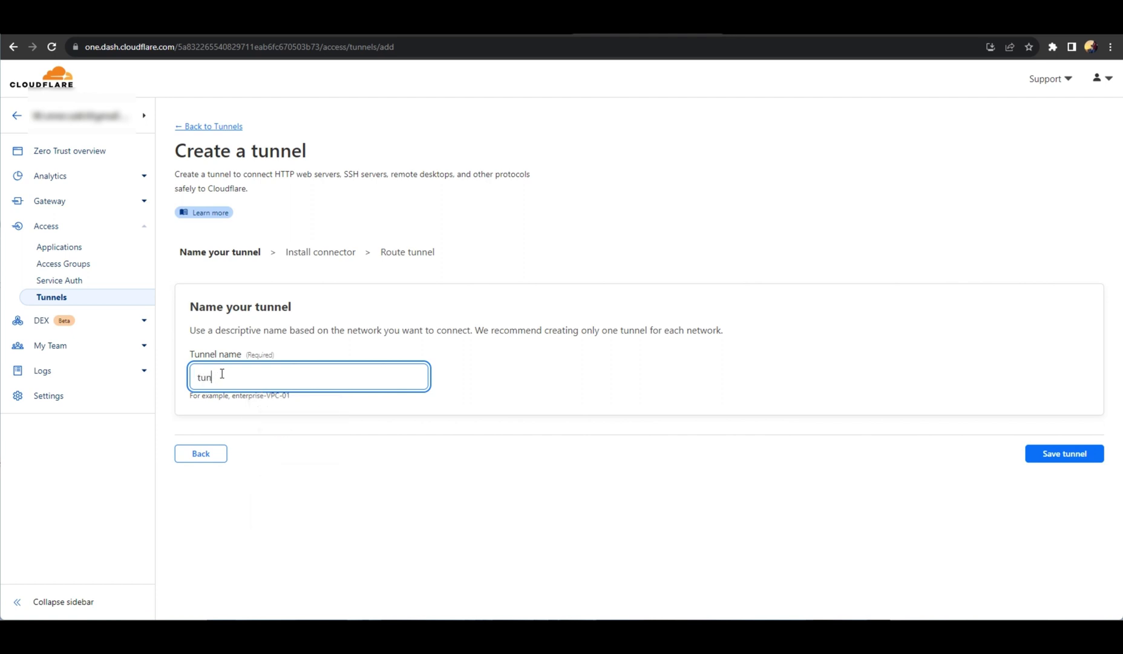
type("nelnew")
left_click(1056, 455)
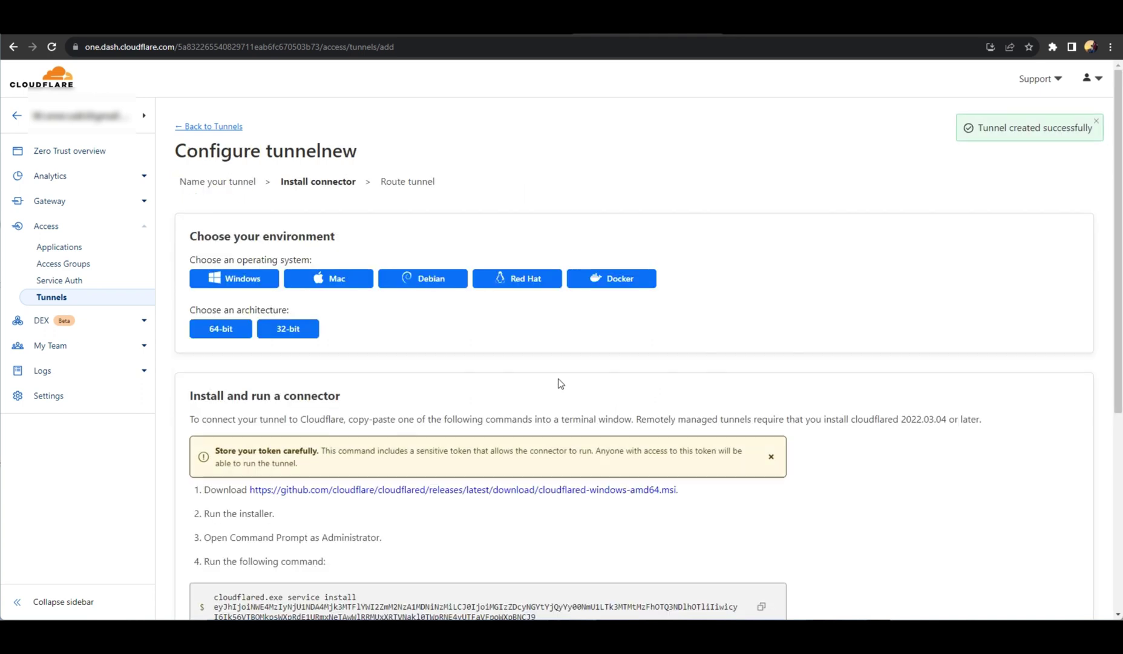
Choose Docker as the environment and copy the docker run connector command.
scroll(480, 389, "down", 2)
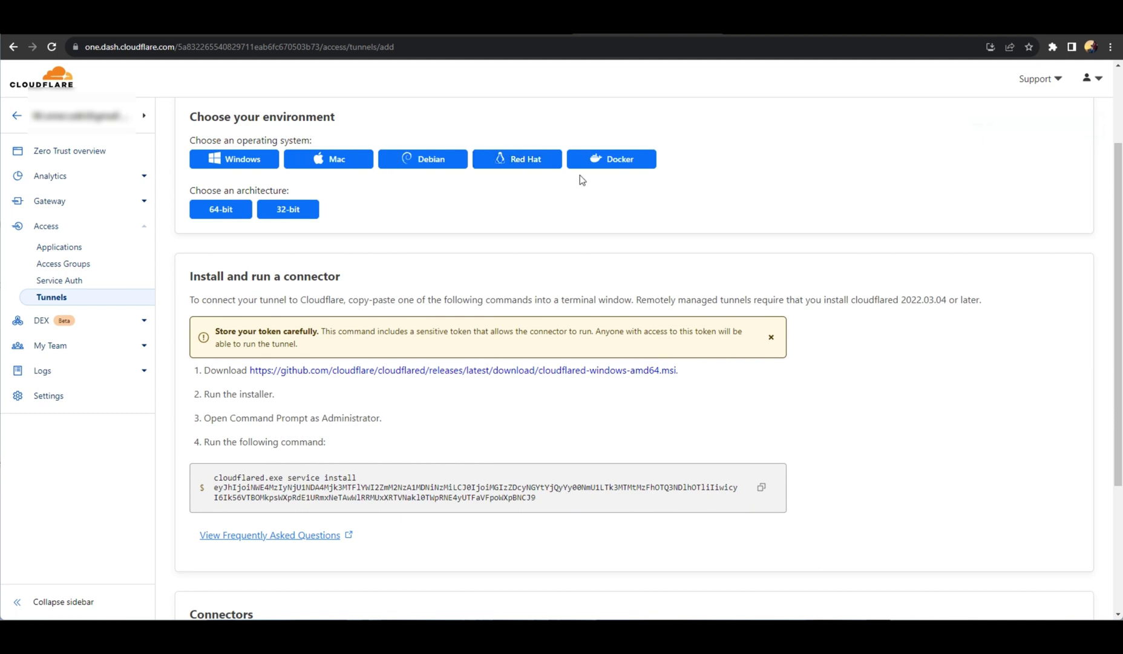
left_click(615, 164)
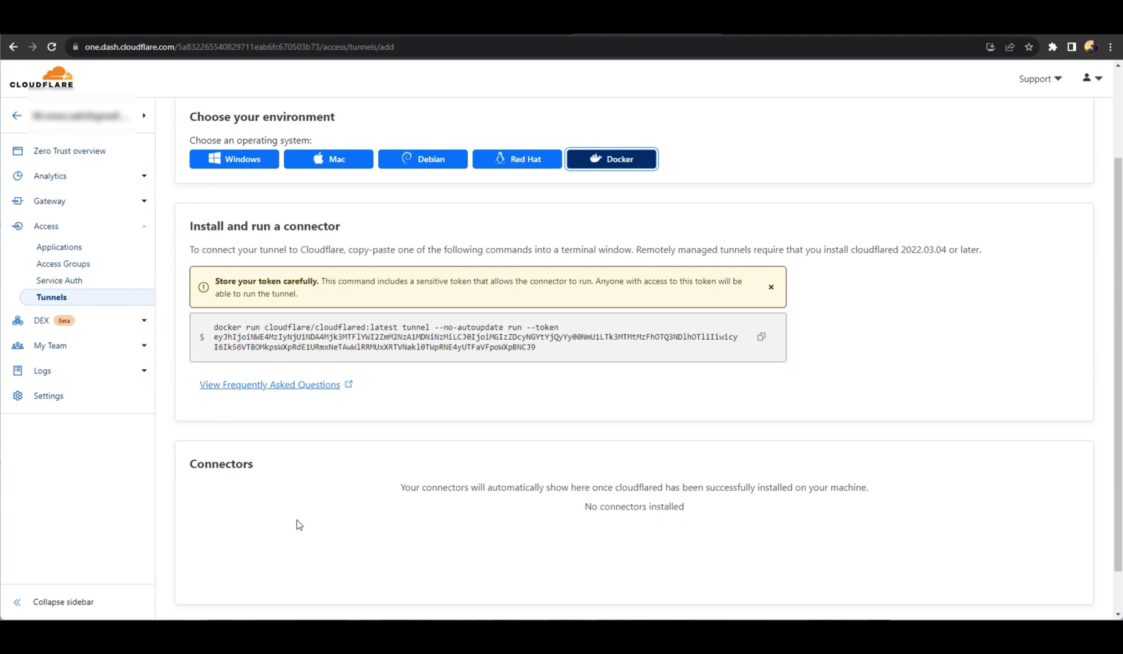
scroll(296, 521, "down", 1)
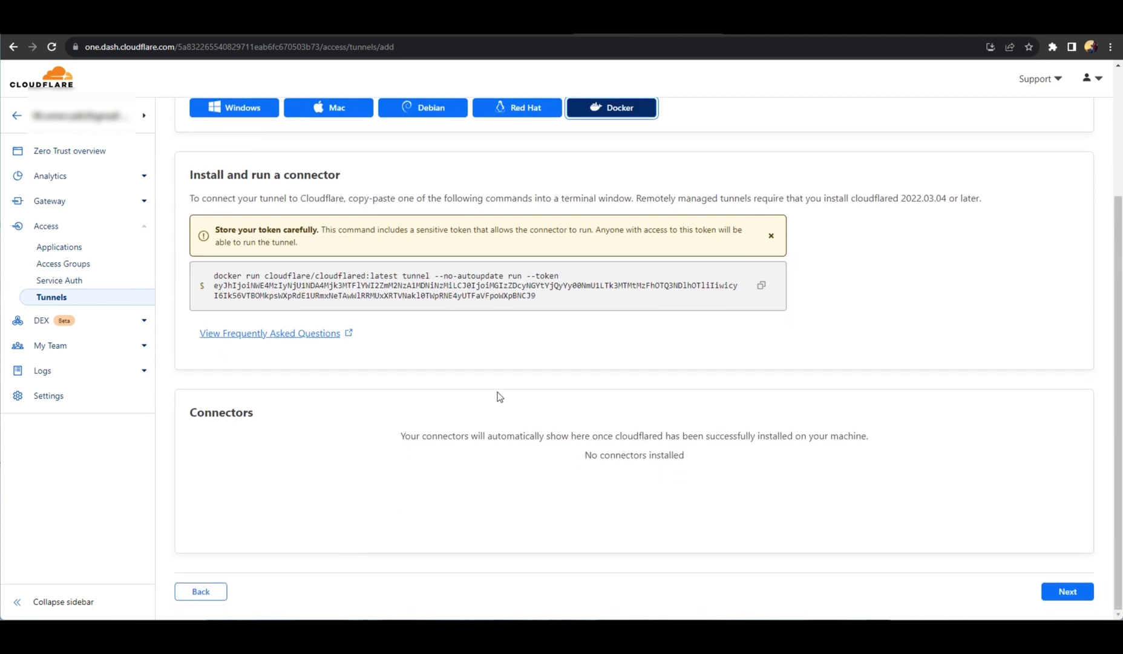
left_click(763, 290)
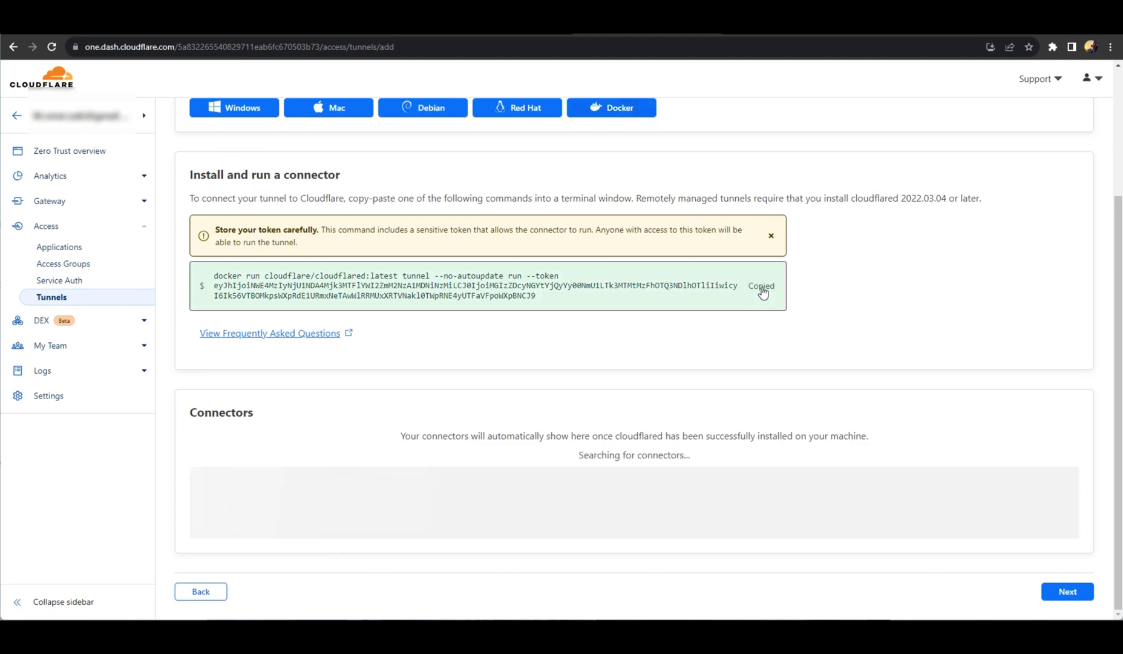
left_click(219, 25)
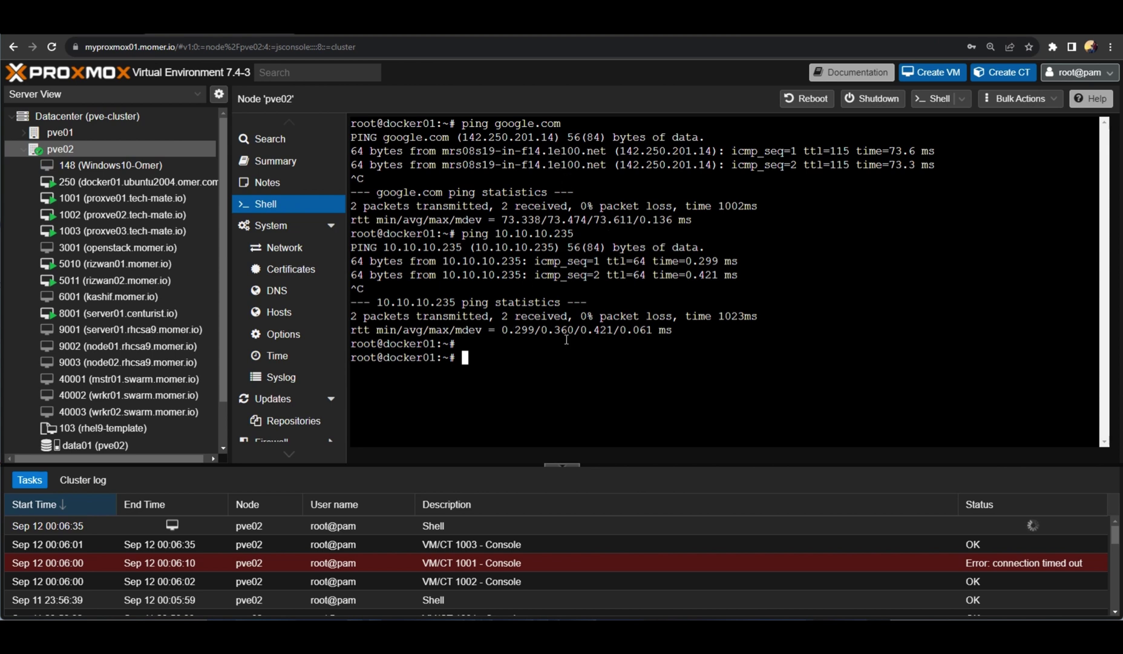
Paste the cloudflared connector command, add -d after docker run, and run it detached.
right_click(613, 367)
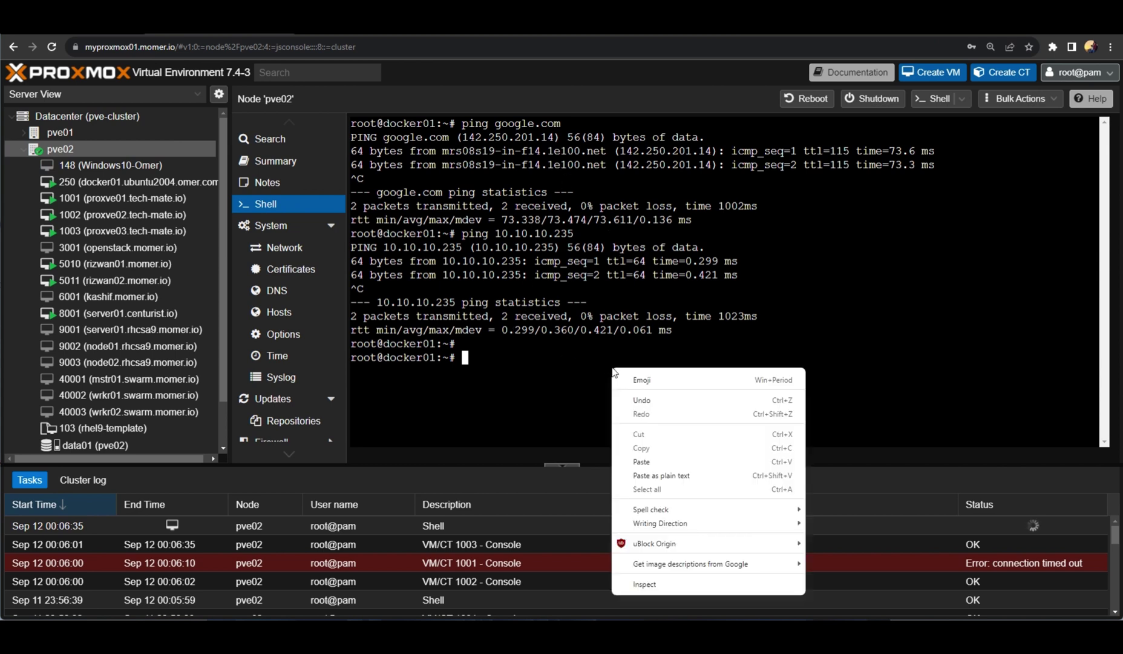
left_click(664, 454)
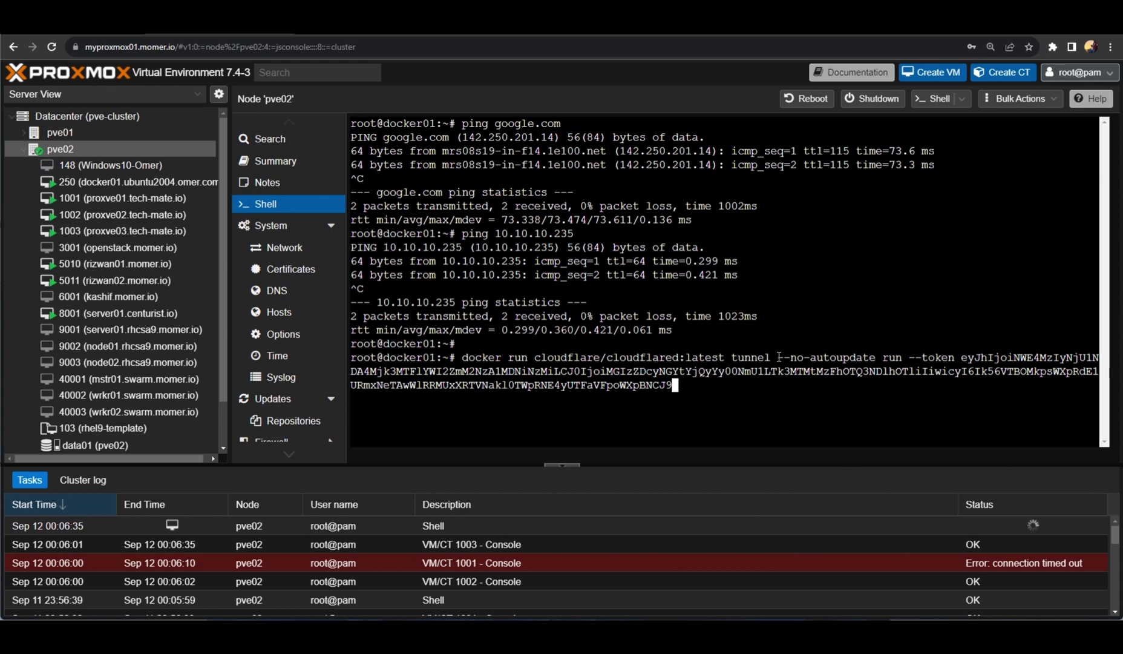
key("Left")
key("Left")
key("Left")
key("Left")
key("Left")
key("Left")
key("Left")
key("Left")
key("Left")
key("Left")
key("Left")
key("Left")
key("Left")
key("Left")
key("Left")
key("Left")
key("Left")
key("Left")
key("Left")
key("Left")
key("Left")
key("Left")
key("Left")
key("Left")
key("Left")
key("Left")
key("Left")
key("Left")
key("Left")
key("Left")
key("Left")
key("Left")
key("Left")
key("Left")
key("Left")
key("Left")
key("Left")
key("Left")
key("Left")
key("Left")
key("Left")
key("Left")
key("Left")
key("Left")
key("Left")
key("Left")
key("Left")
key("Left")
key("Left")
key("Left")
key("Left")
key("Left")
key("Left")
key("Left")
key("Left")
key("Left")
key("Left")
key("Left")
key("Left")
key("Left")
key("Left")
key("Left")
key("Left")
key("Left")
key("Left")
key("Left")
key("Left")
key("Left")
key("Left")
key("Left")
key("Left")
key("Left")
key("Left")
key("Left")
key("Left")
key("Left")
key("Left")
key("Left")
key("Left")
key("Left")
key("Left")
key("Left")
key("Left")
key("Left")
key("Left")
key("Left")
key("Left")
key("Left")
key("Left")
key("Left")
key("Left")
key("Left")
key("Left")
key("Left")
key("Left")
key("Left")
key("Left")
key("Left")
key("Left")
key("Left")
type("-d")
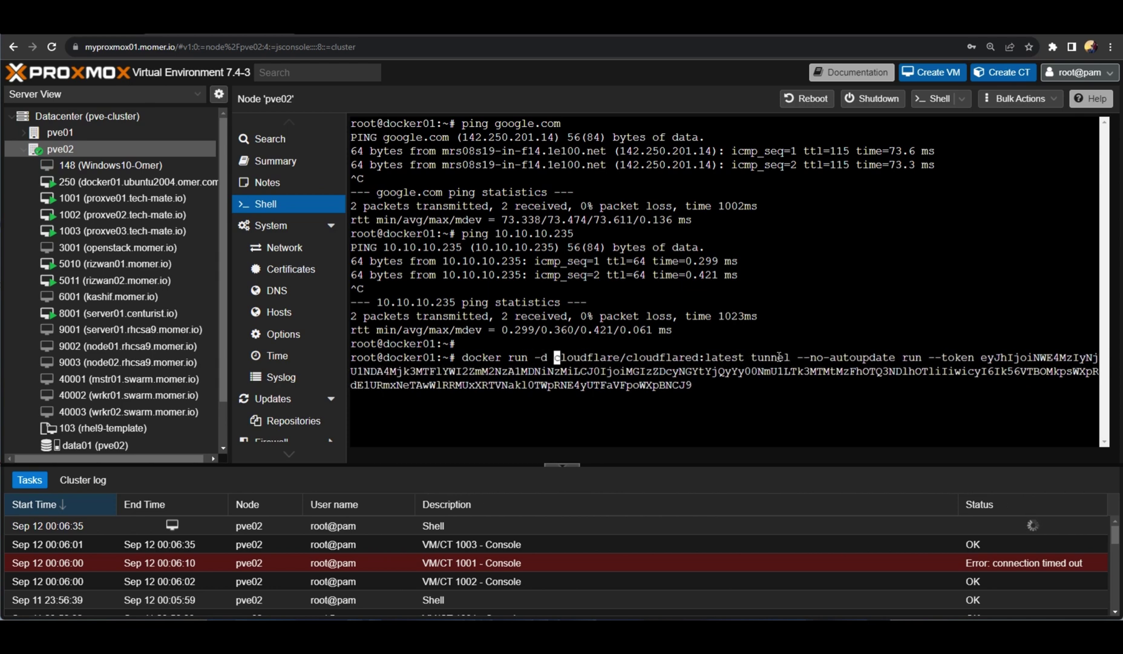
key("Return")
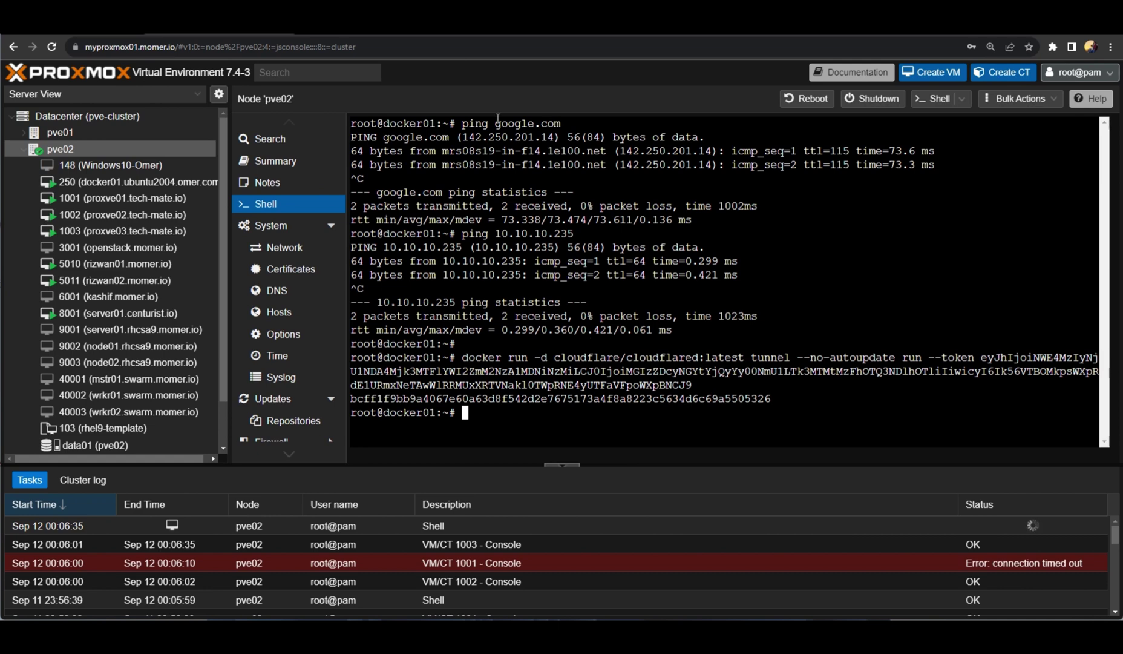
key("ctrl+Tab")
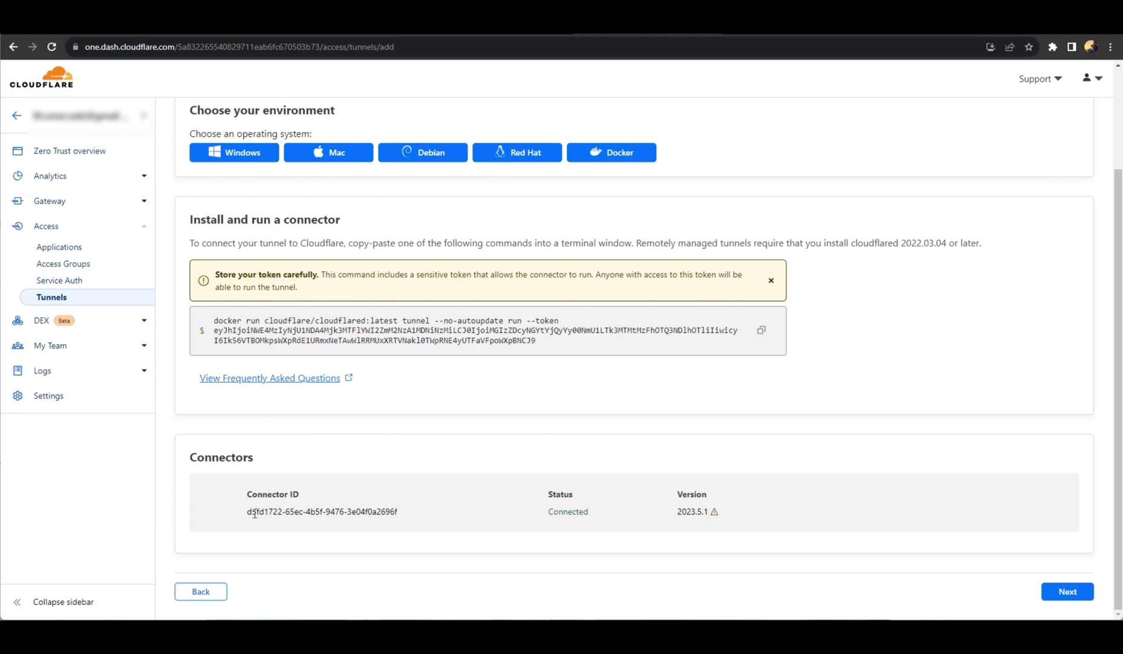
Give tunnelnew the public hostname newtunnel.tech-mate.io.
left_click_drag(254, 513, 742, 513)
left_click(759, 514)
left_click(1066, 591)
left_click(230, 348)
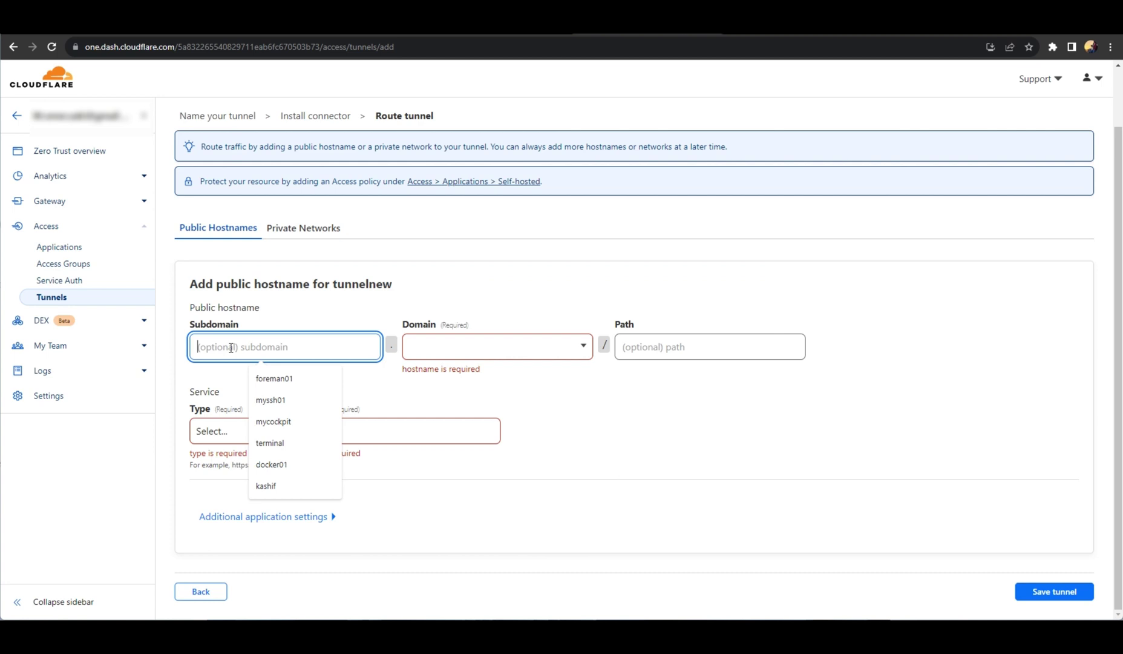
type("newtunnel")
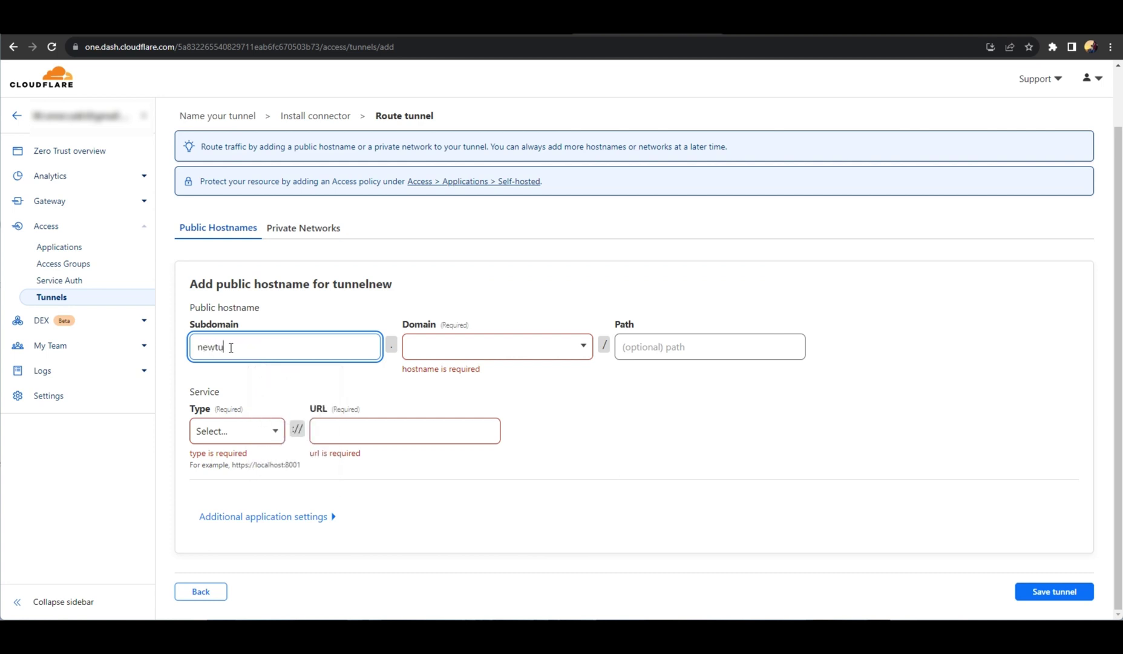
left_click(583, 350)
left_click(450, 425)
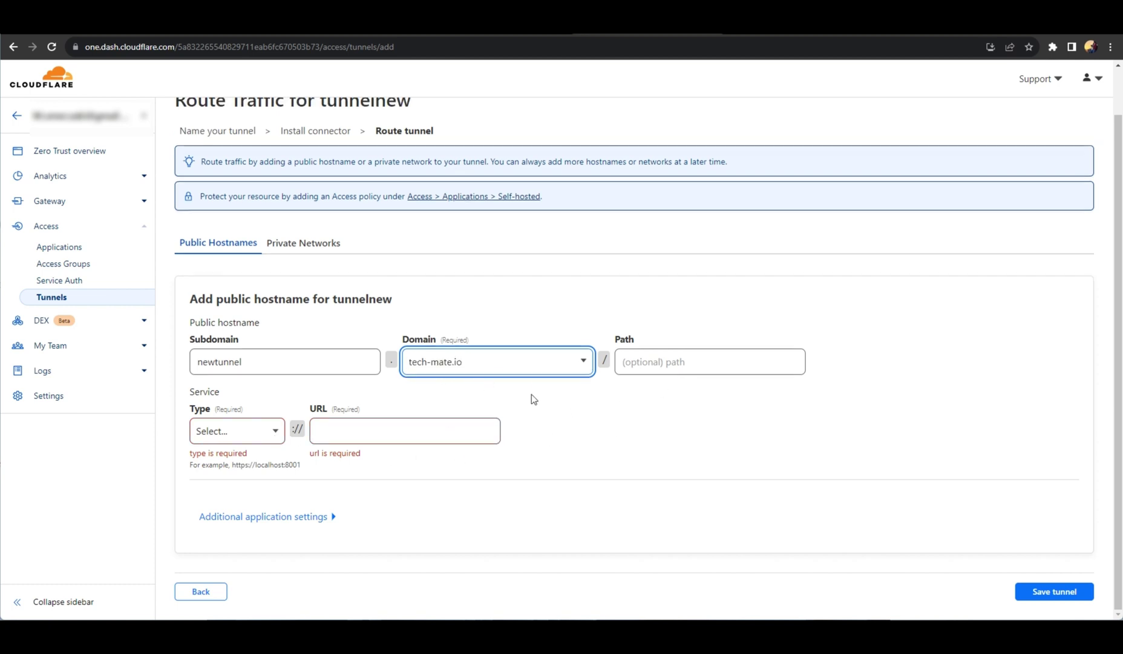
Point the route to the HTTPS service at 10.10.10.235:8006.
left_click(275, 430)
left_click(243, 486)
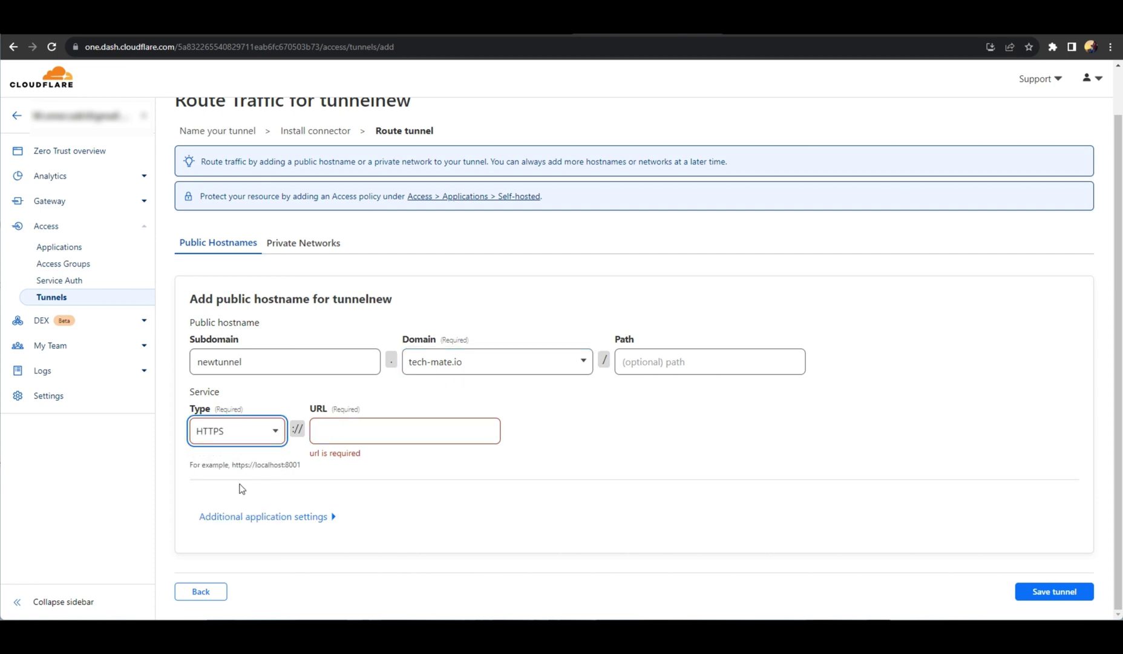
left_click(367, 432)
type("1")
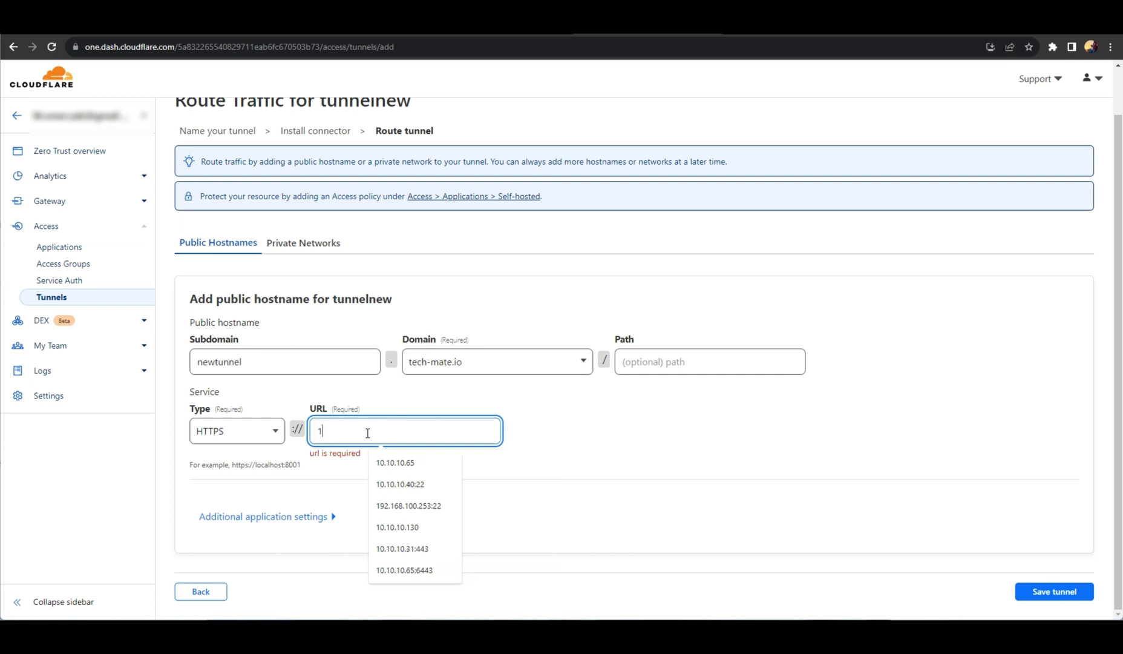
type("0.10.10.")
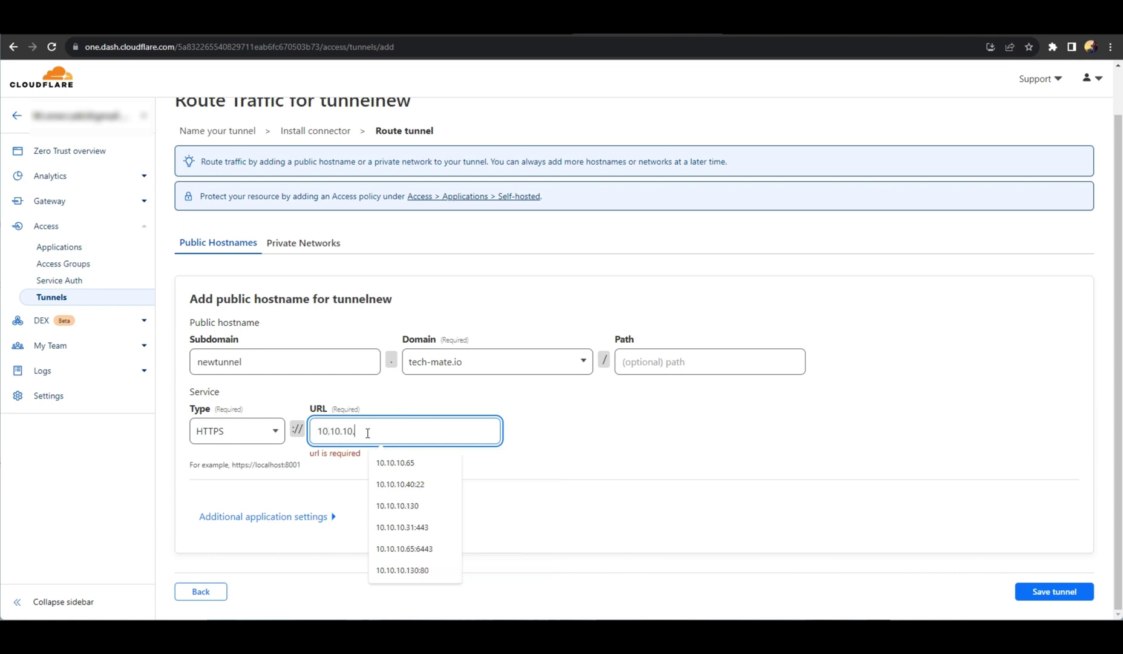
type("235")
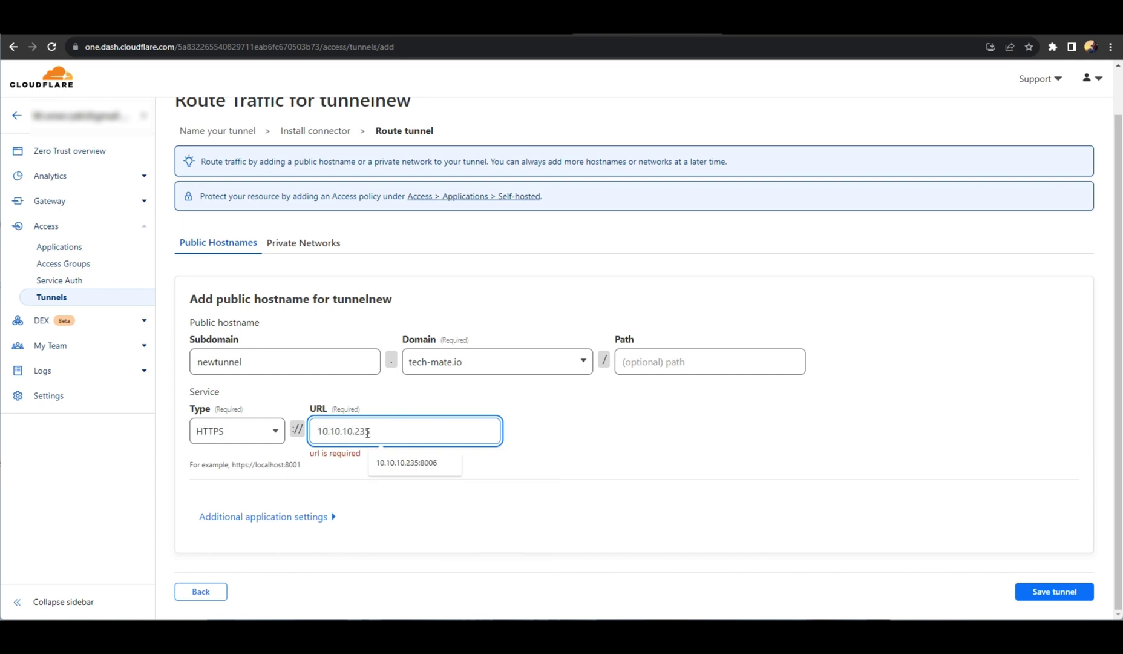
type(":8006")
key("Tab")
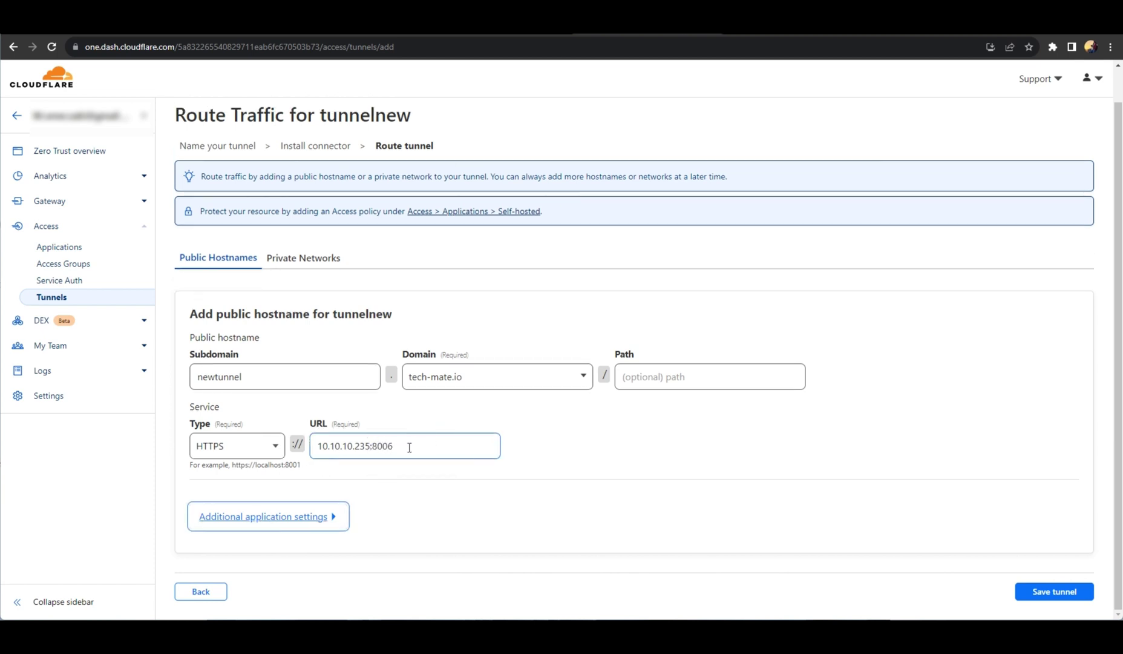
left_click_drag(409, 447, 312, 446)
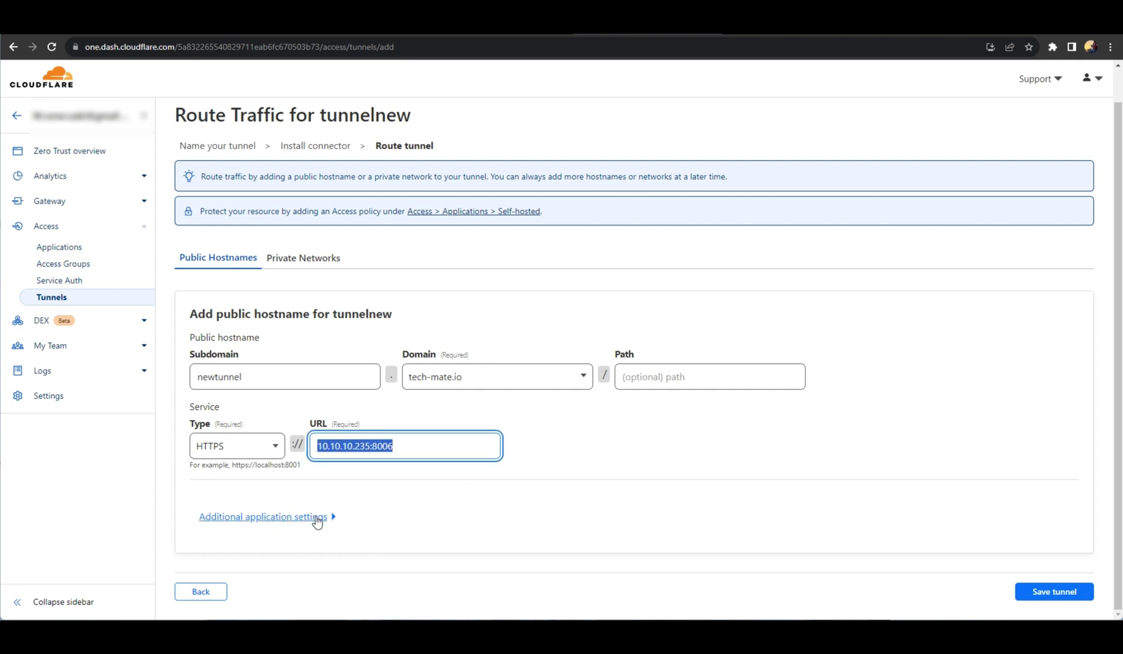
Enable No TLS Verify in the route's additional TLS settings.
left_click(317, 517)
scroll(432, 498, "down", 3)
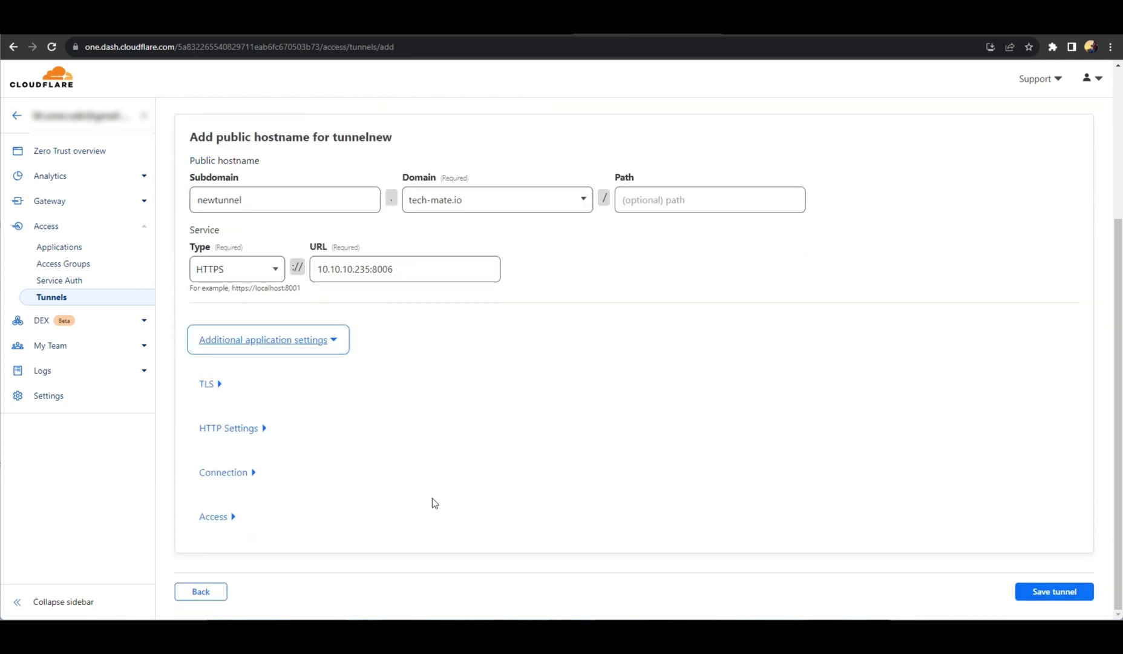
left_click(219, 387)
scroll(421, 458, "down", 2)
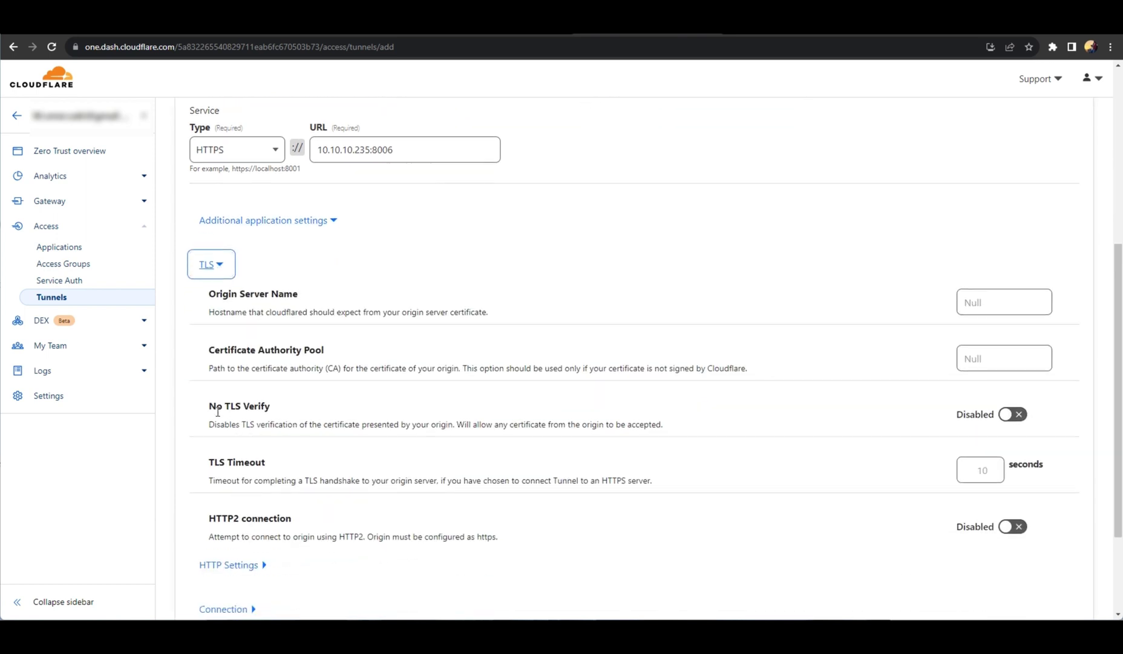
left_click_drag(211, 410, 280, 413)
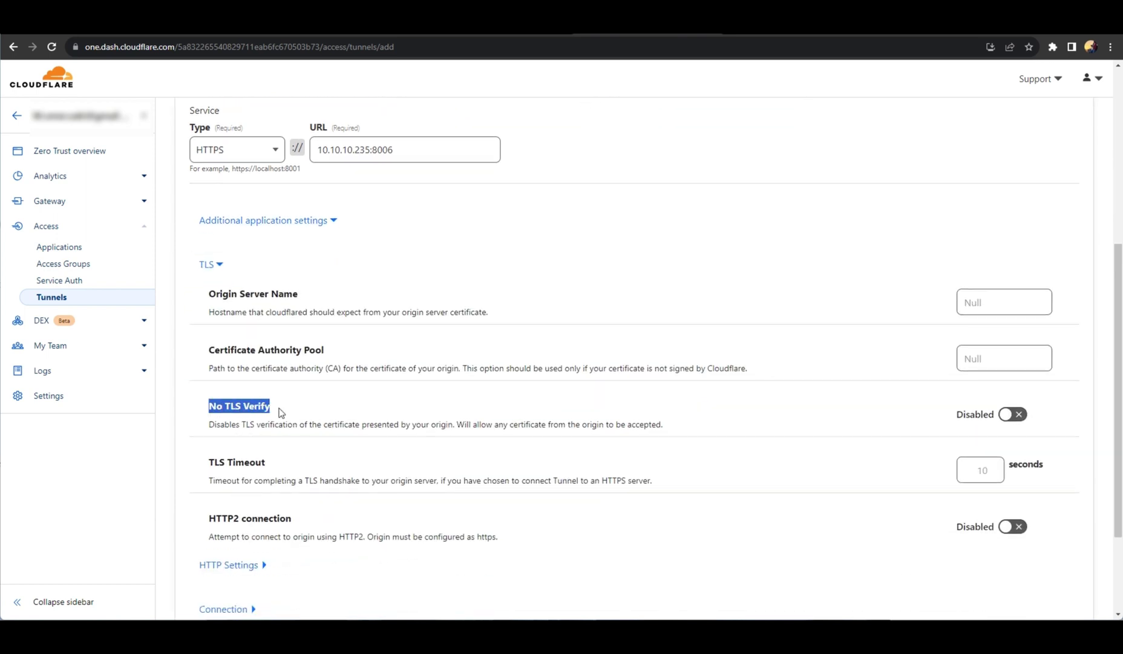
left_click(1010, 418)
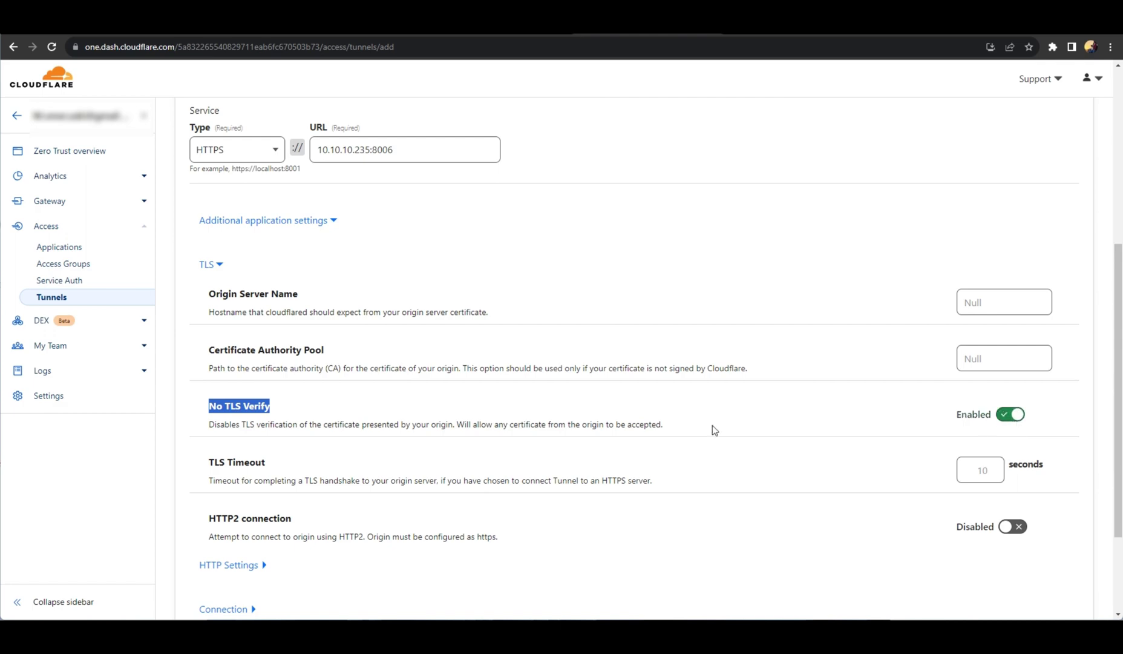
Save tunnelnew, check its newtunnel.tech-mate.io route, and open a new browser tab.
scroll(518, 435, "down", 2)
scroll(518, 435, "up", 4)
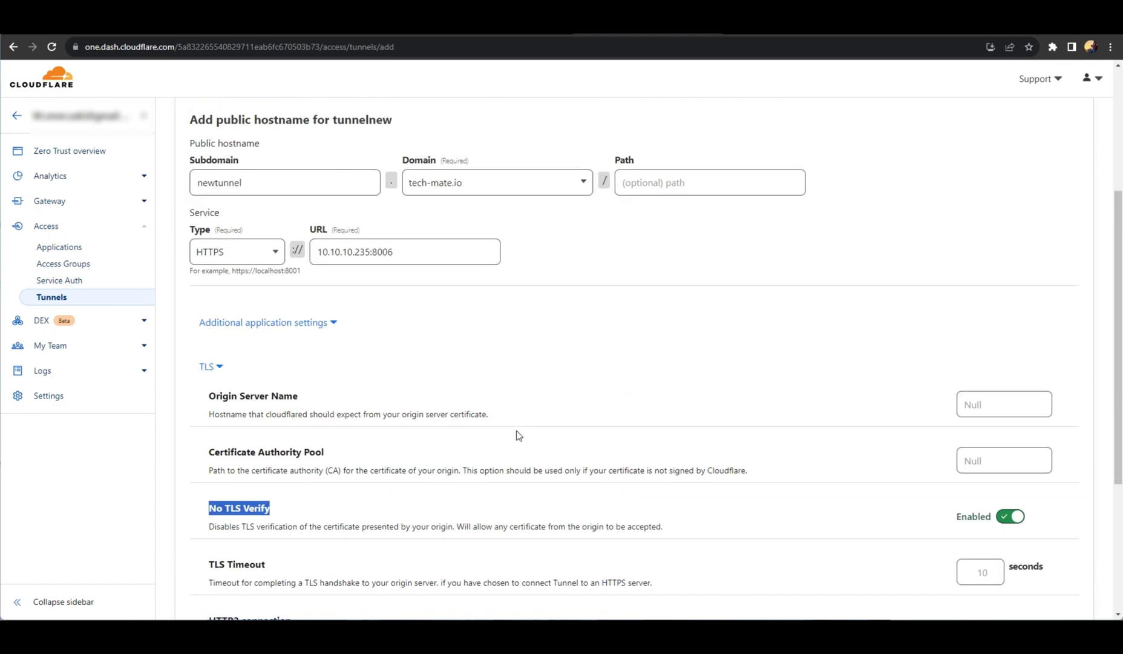
scroll(518, 435, "down", 4)
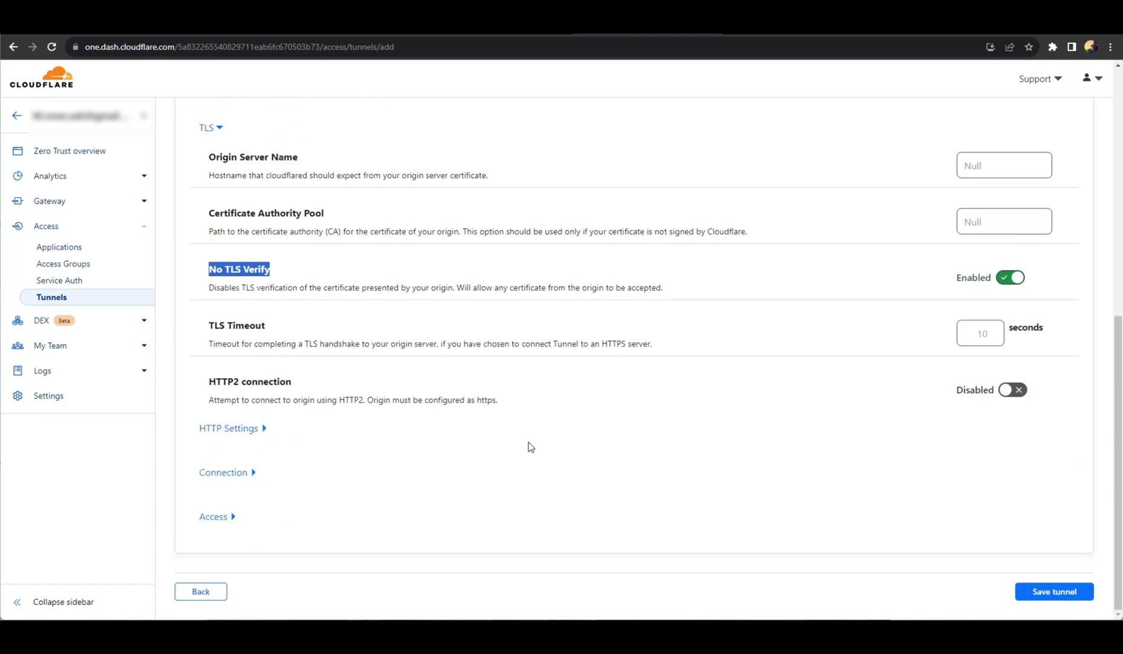
left_click(1038, 592)
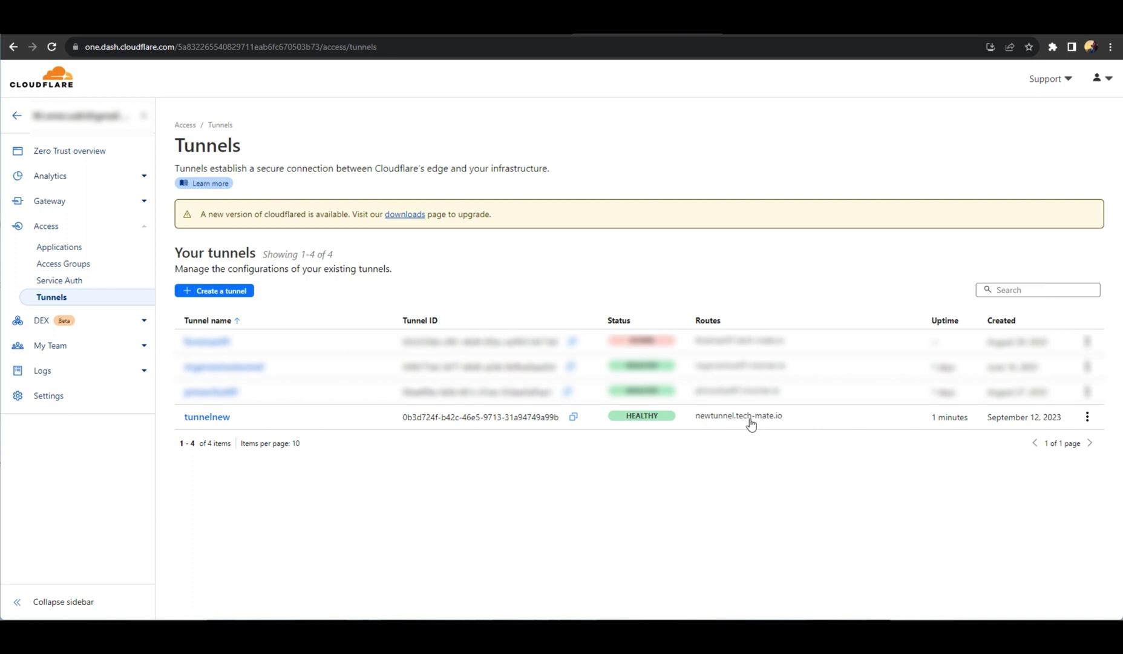
left_click_drag(784, 421, 749, 421)
left_click_drag(706, 422, 697, 423)
key("ctrl+c")
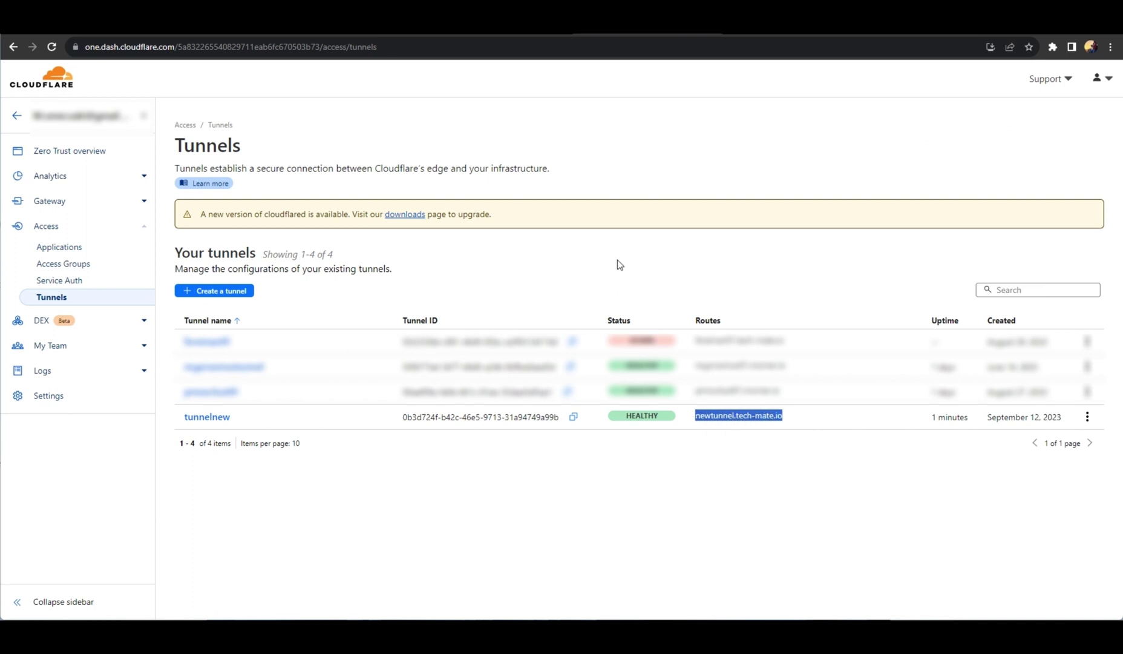
key("ctrl+t")
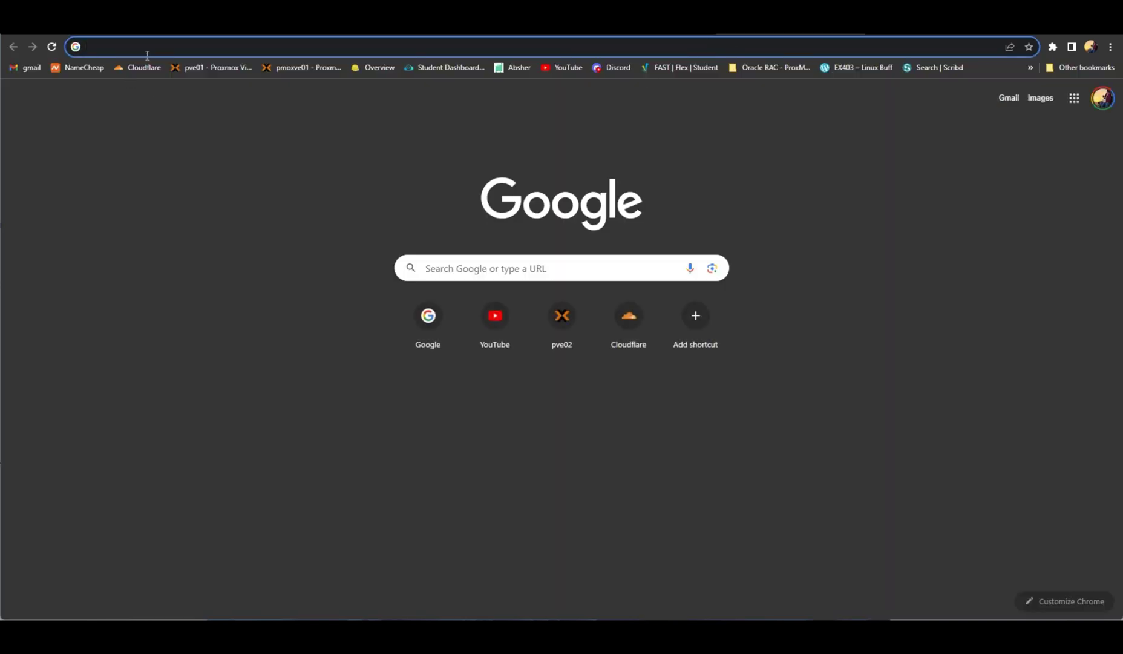
type("https:")
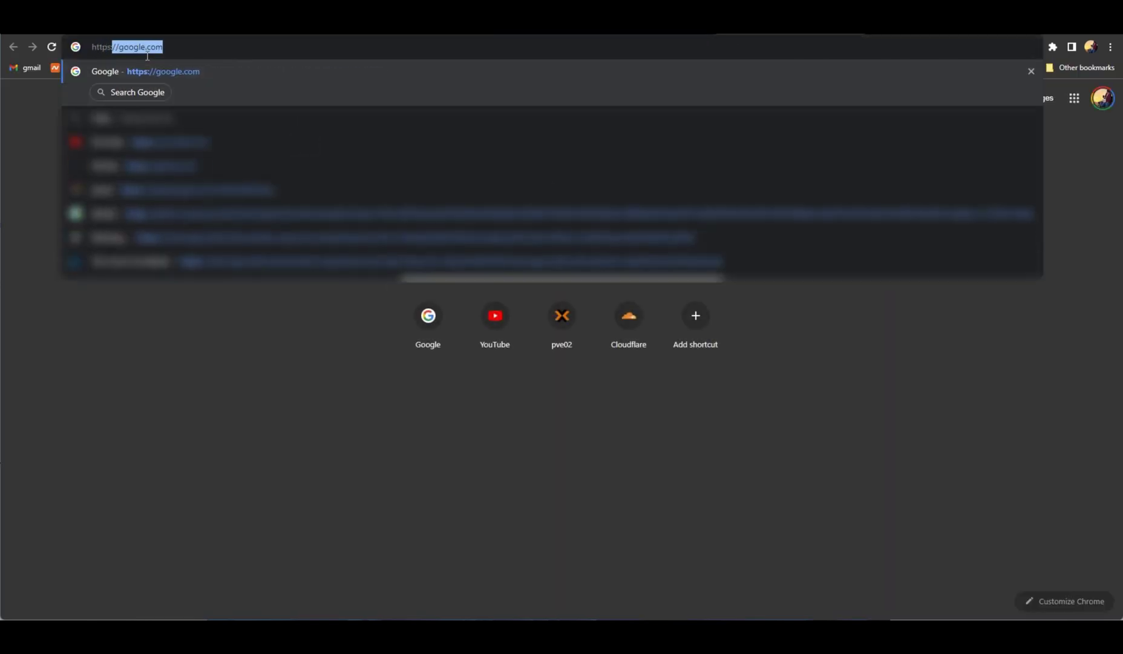
type("//")
key("ctrl+v")
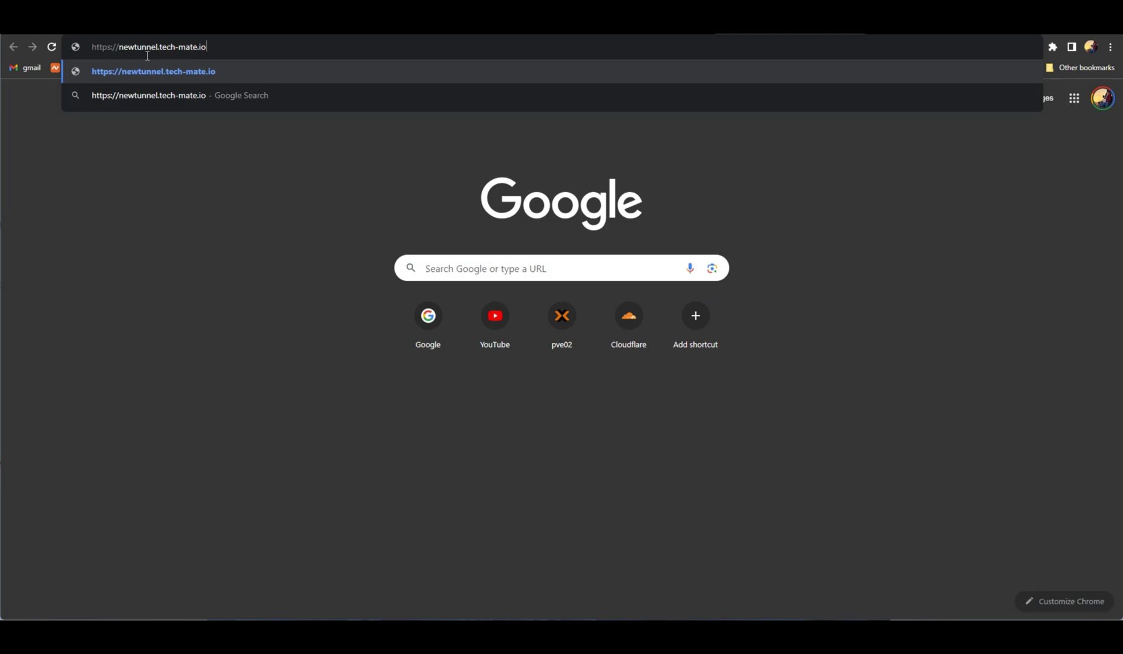
key("Return")
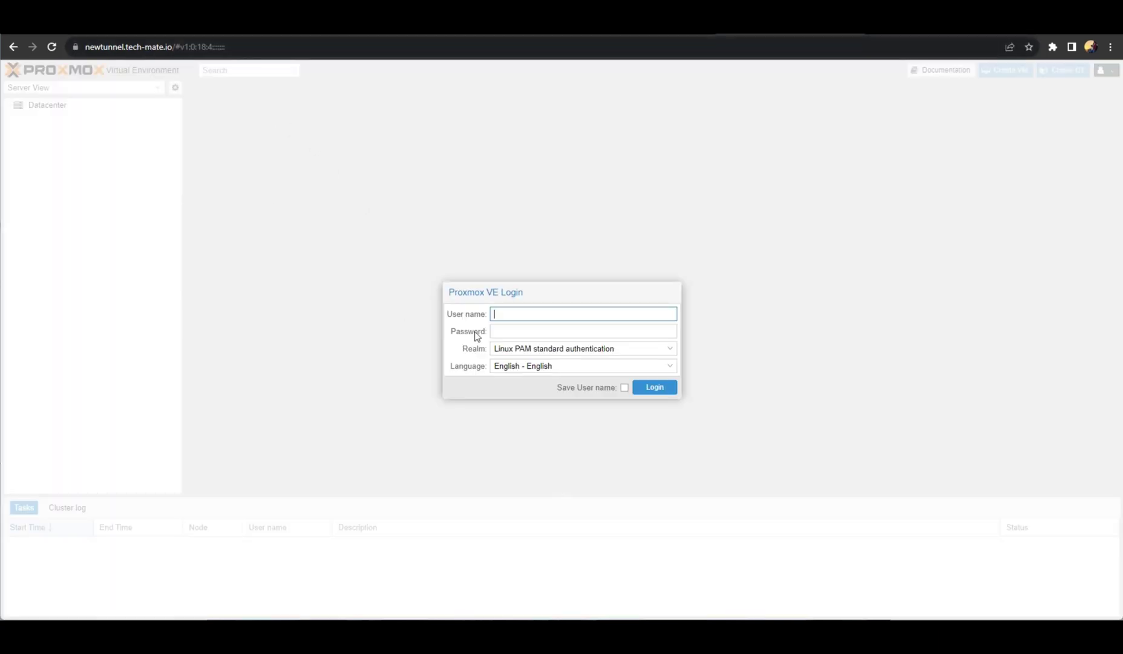
left_click(515, 315)
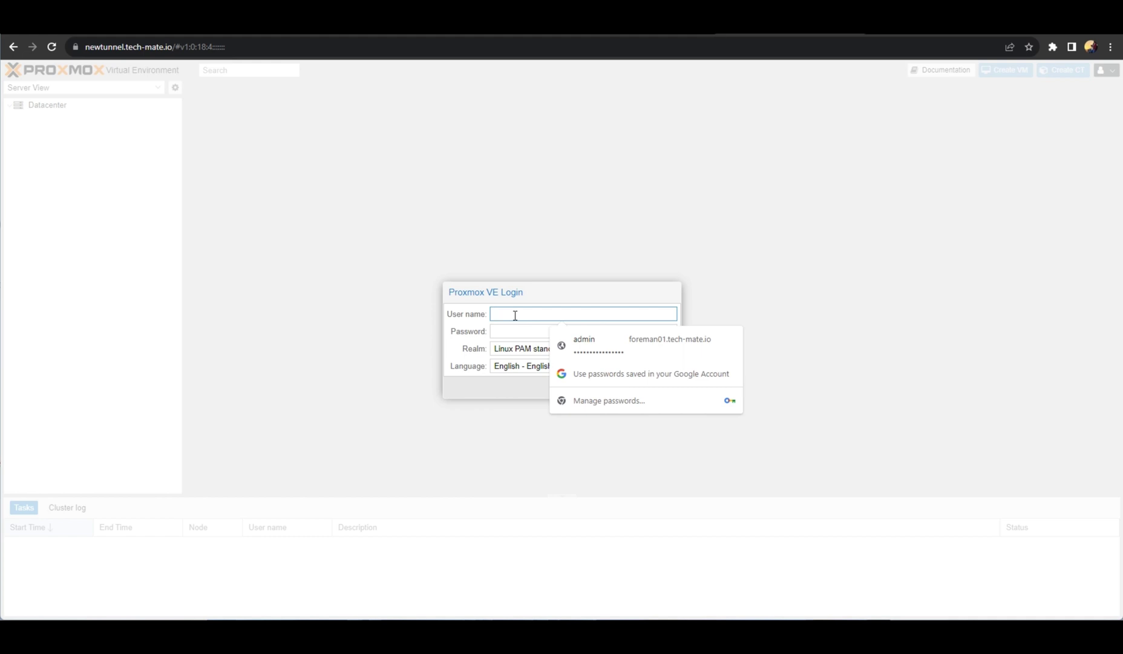
type("root")
key("Tab")
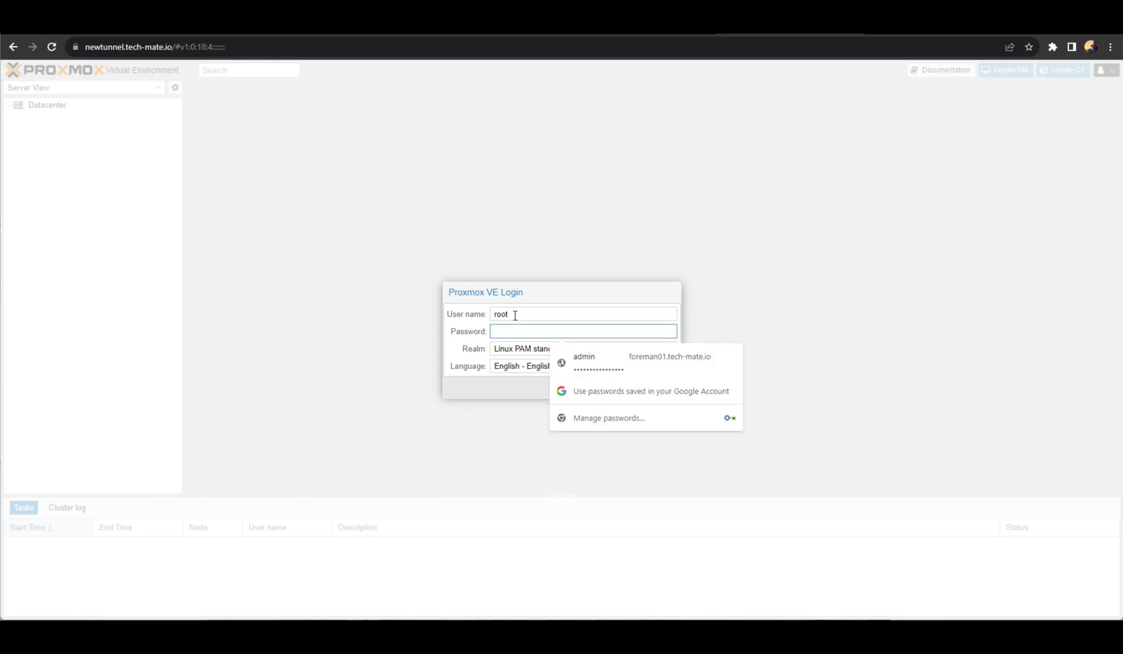
type("••••••")
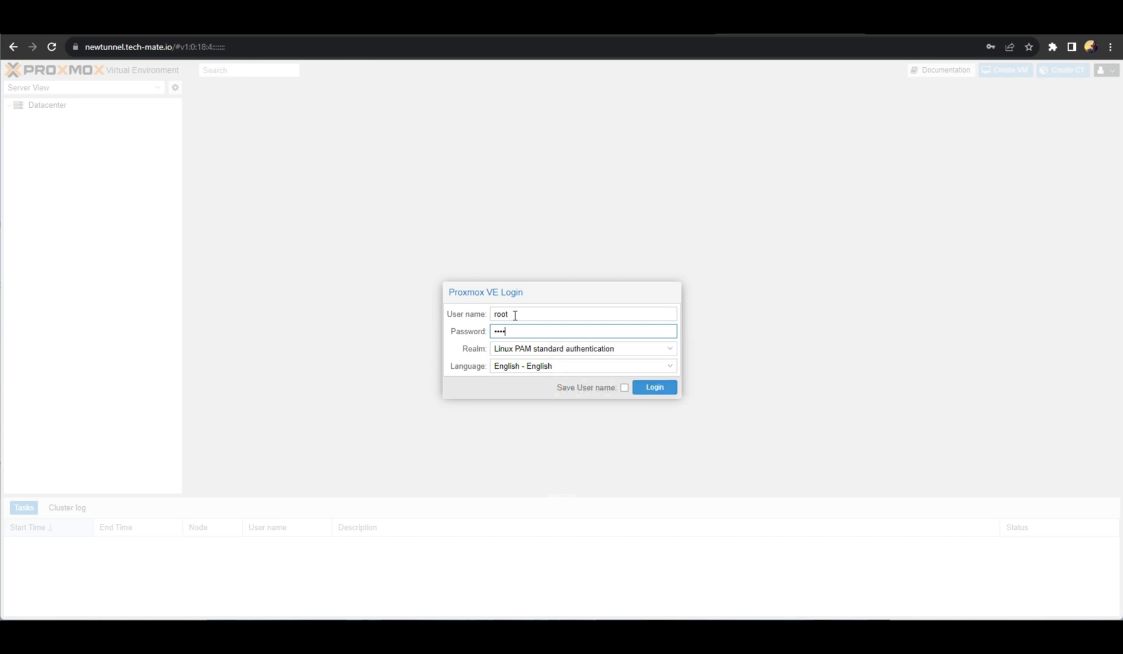
key("BackSpace")
key("BackSpace")
key("BackSpace")
key("BackSpace")
key("BackSpace")
key("BackSpace")
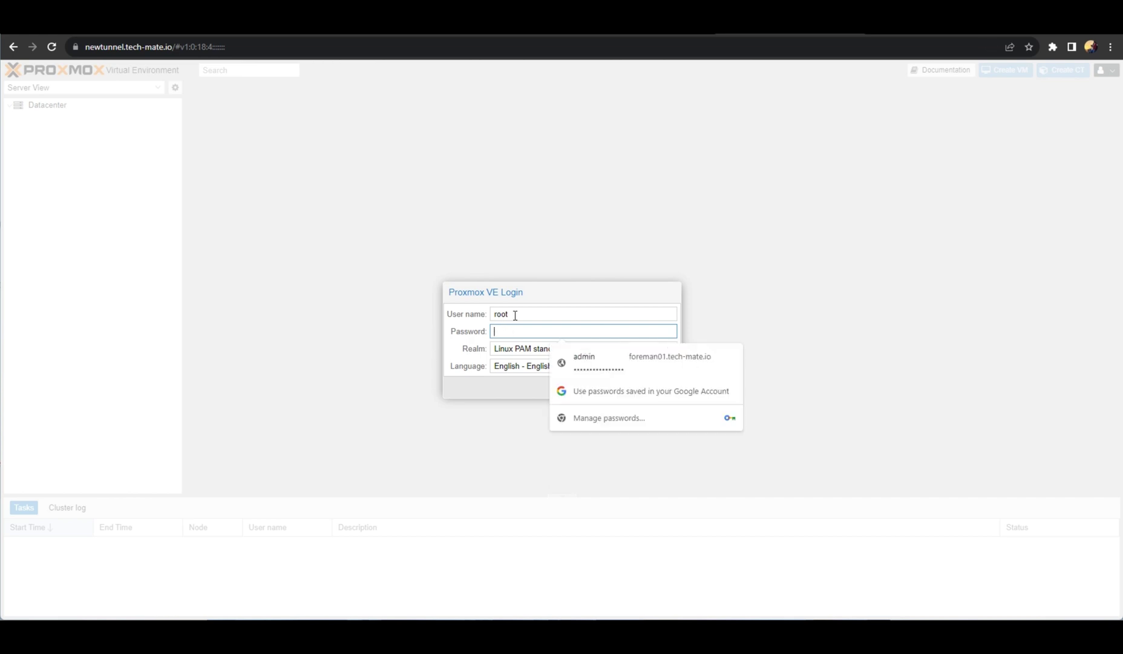
type("•••••••")
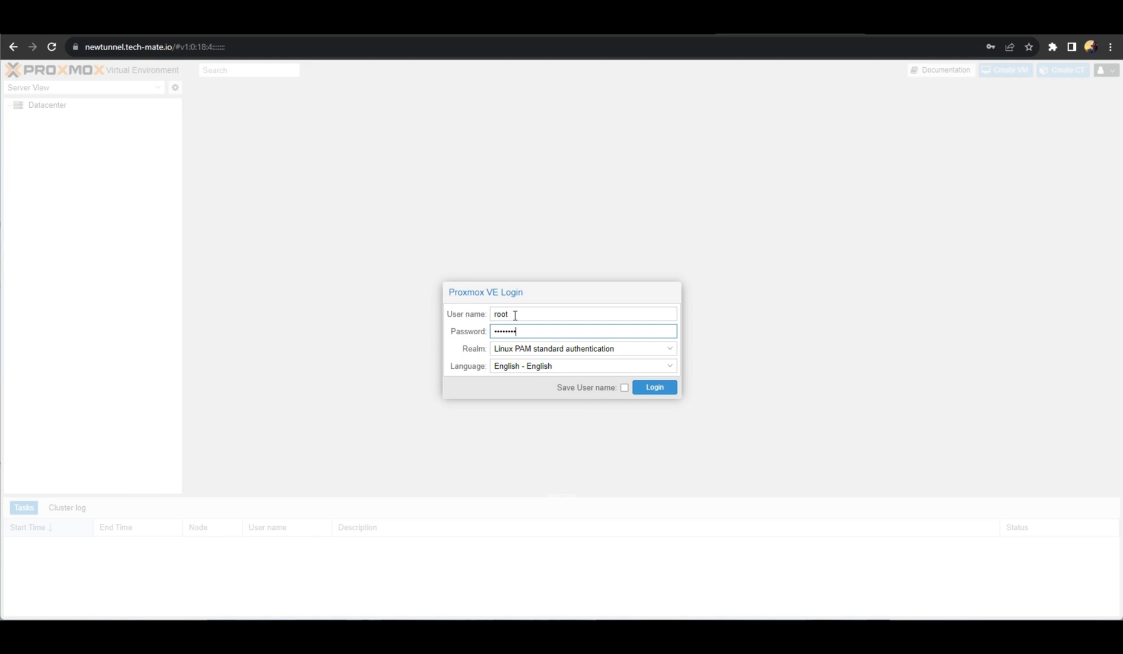
key("Return")
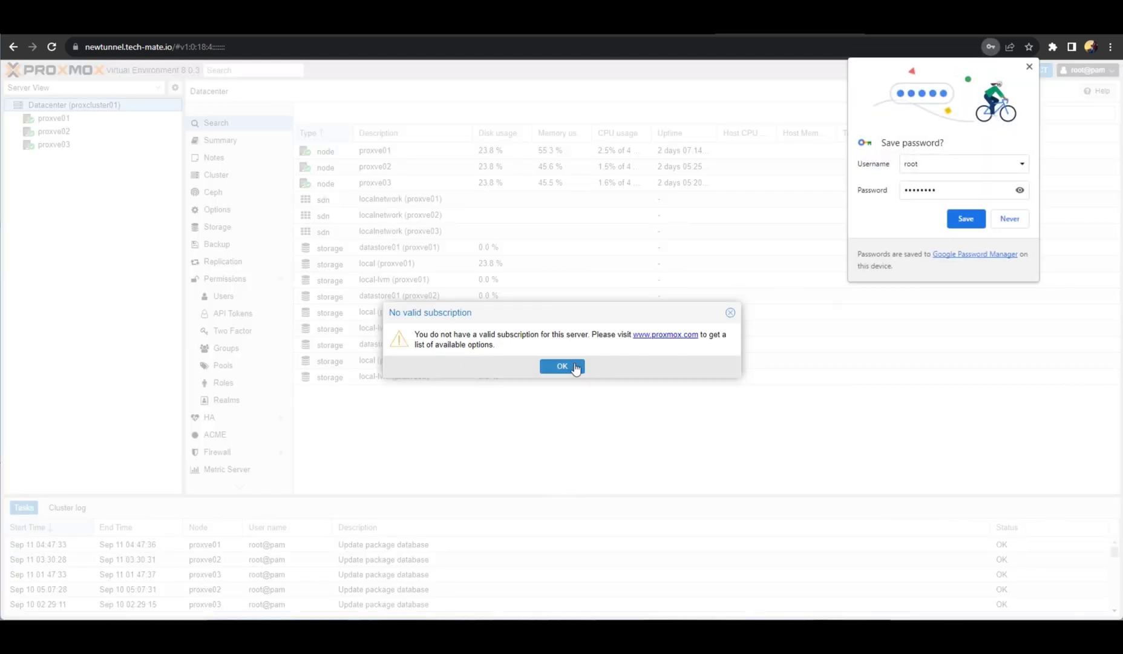
Dismiss the subscription notice and expand nodes proxve01, proxve02 and proxve03.
left_click(572, 367)
left_click(1016, 218)
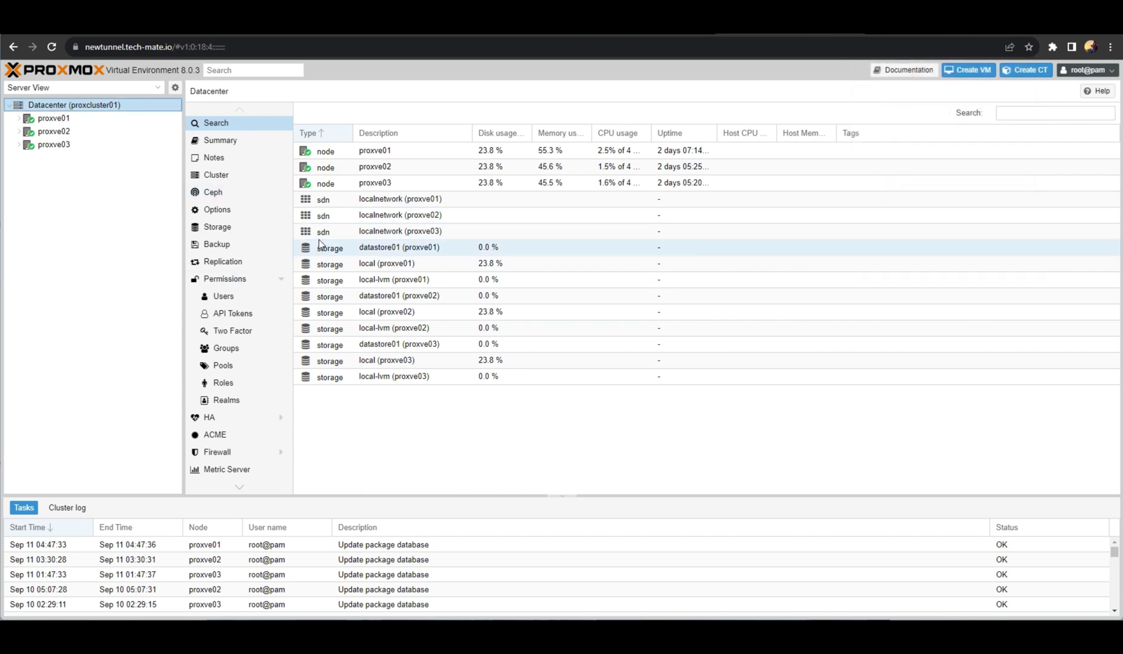
left_click(17, 119)
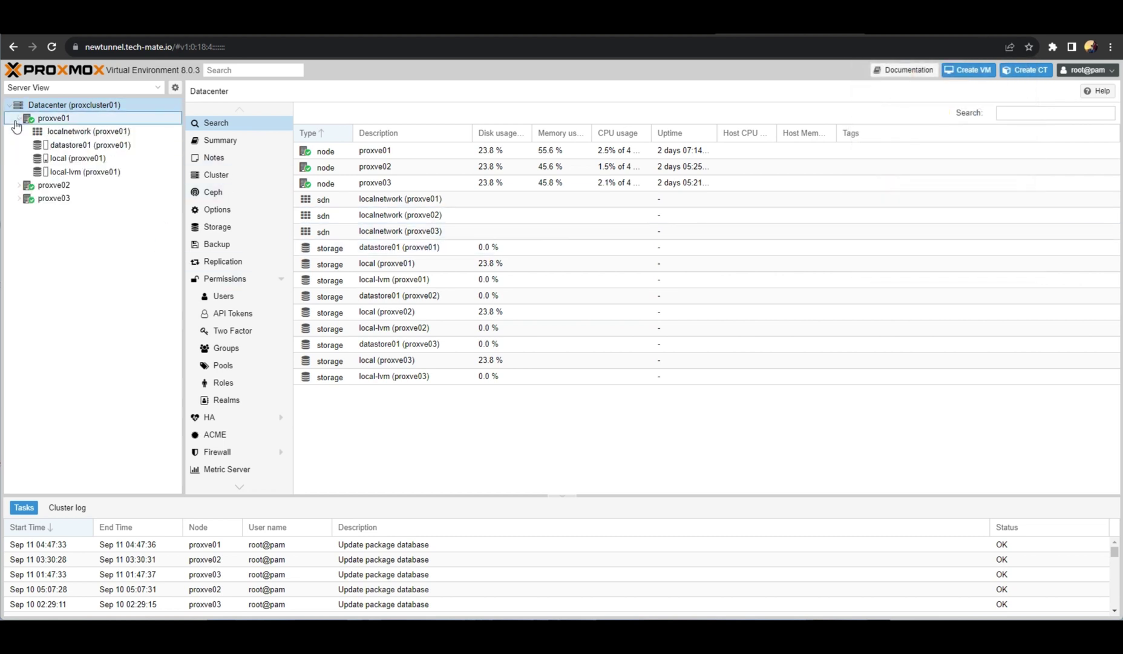
left_click(19, 185)
left_click(19, 251)
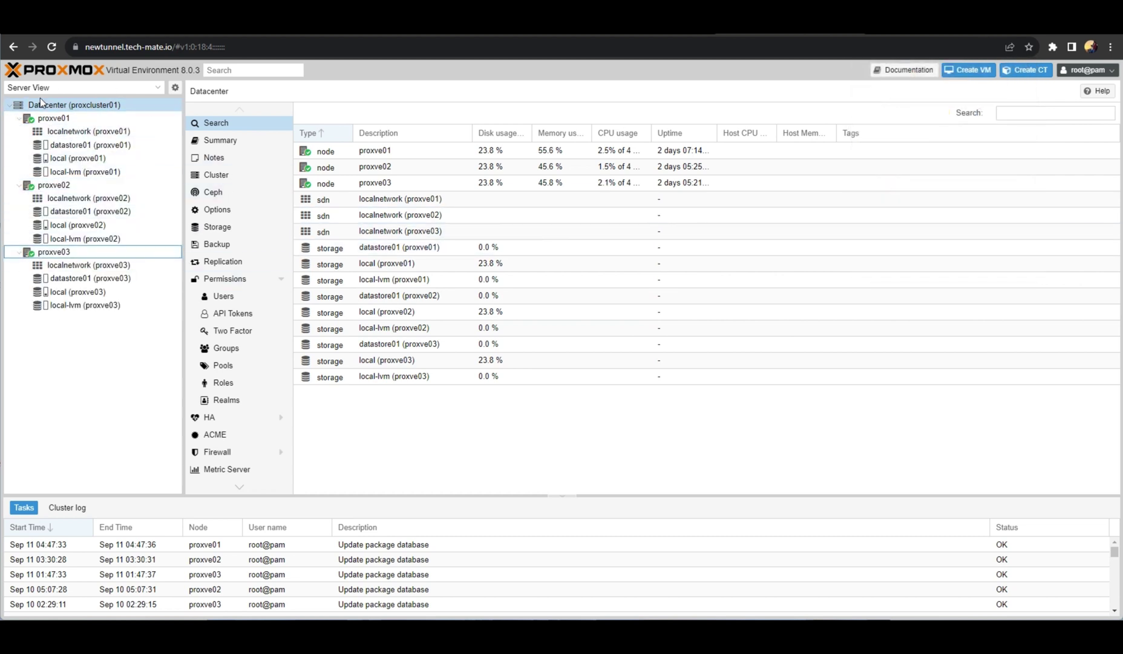